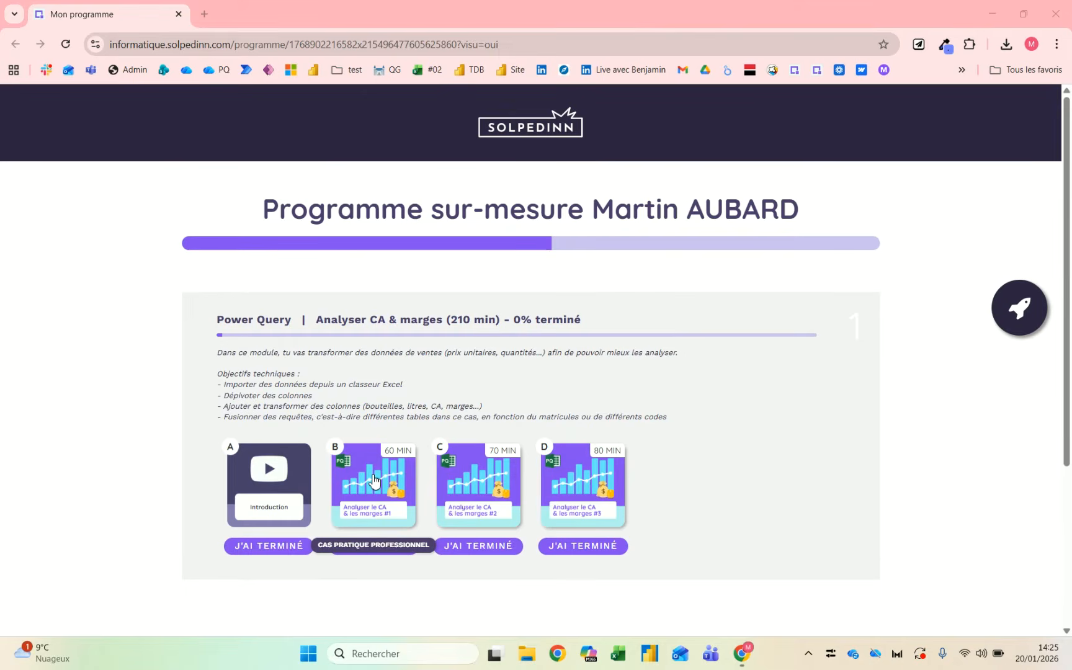
Open the practical case "Analyser le CA & les marges #1" and view its final result image enlarged
click(372, 474)
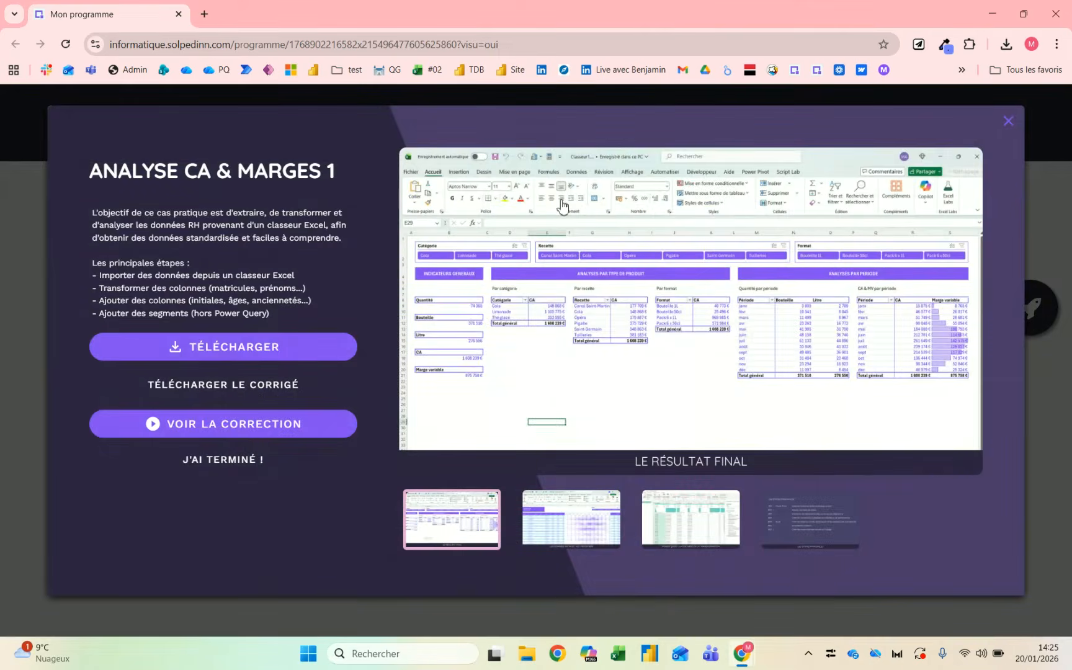
click(621, 289)
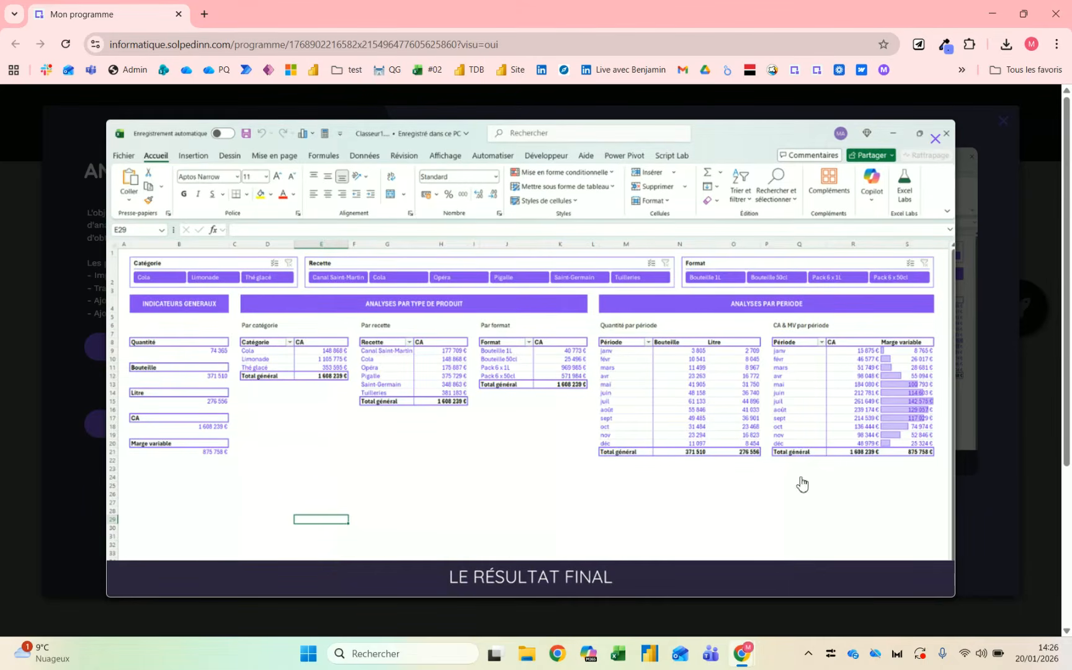
click(656, 383)
Examine the enlarged image of the initial B2B sales data, including its product columns and monthly quantities
click(581, 507)
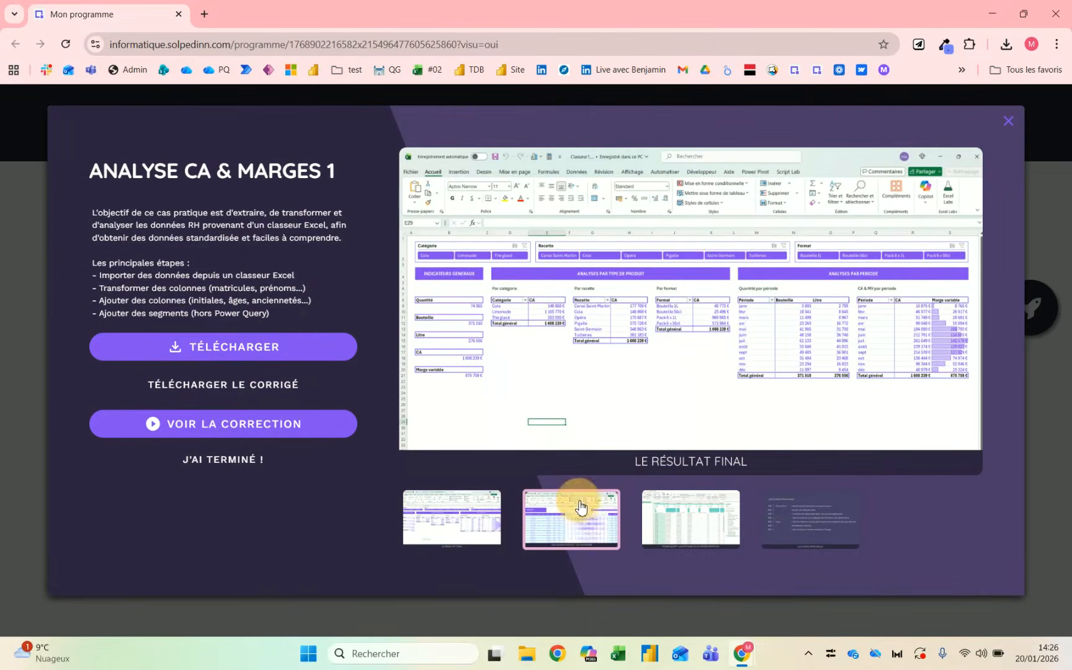
click(556, 293)
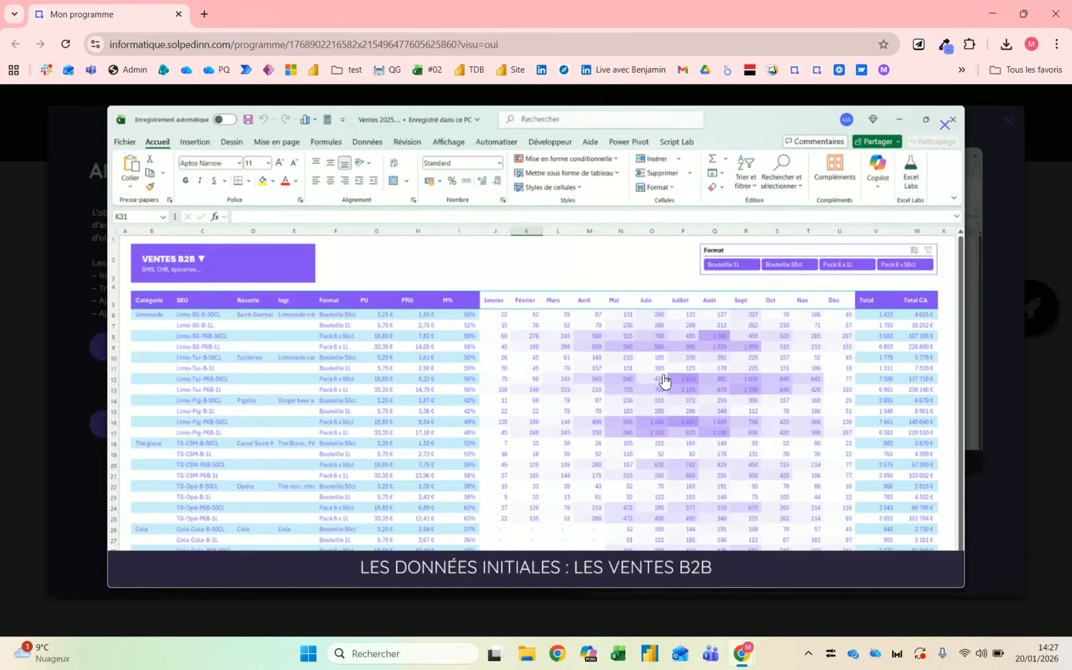
click(610, 300)
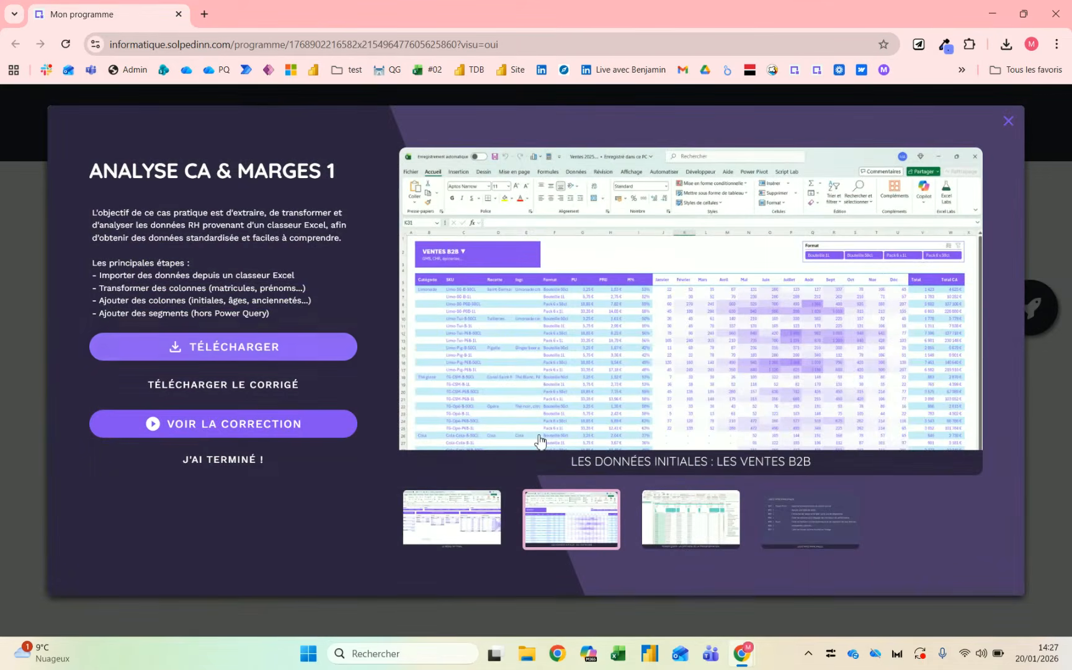
Examine the enlarged final result image again, with its general indicators and its analyses by product type and period
click(415, 511)
click(459, 339)
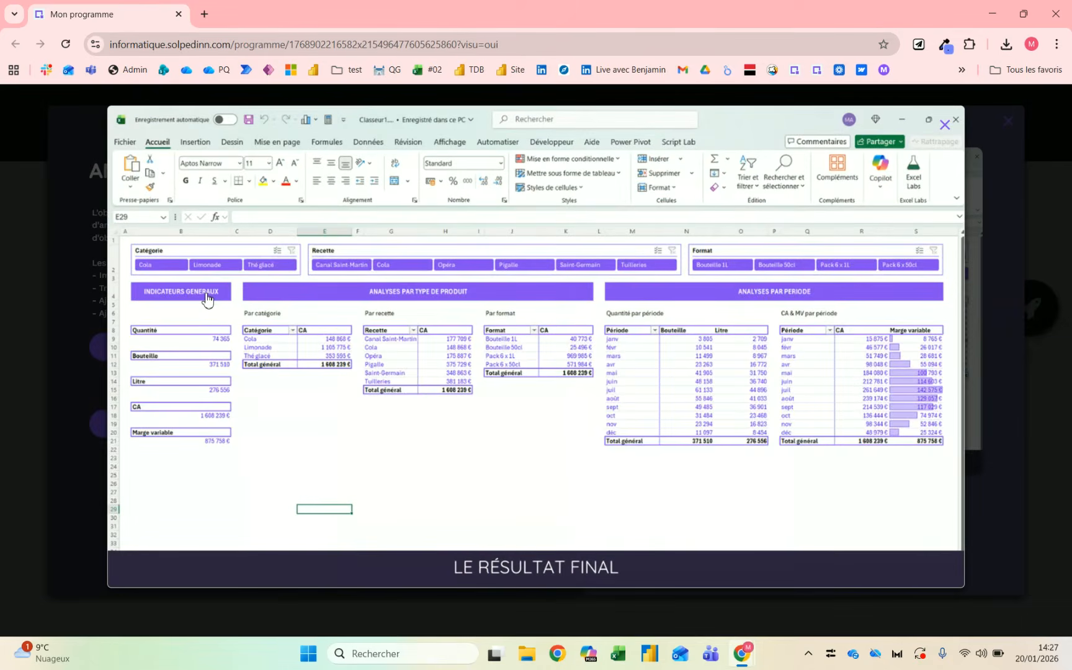
click(563, 296)
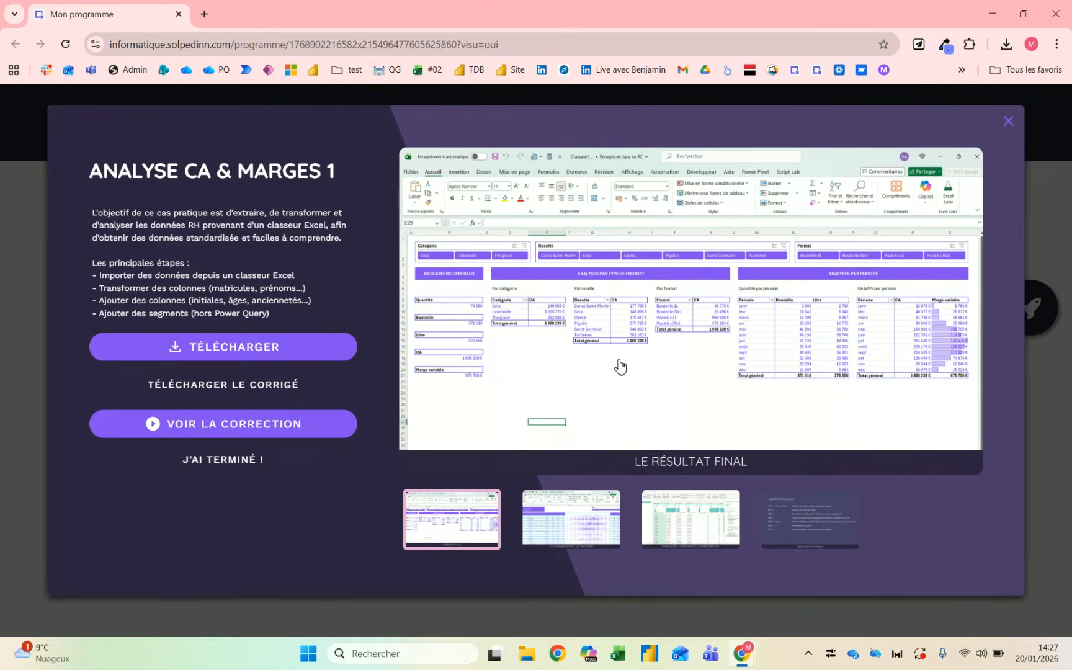
Examine the enlarged Power Query transformation summary image and its list of applied steps
click(698, 514)
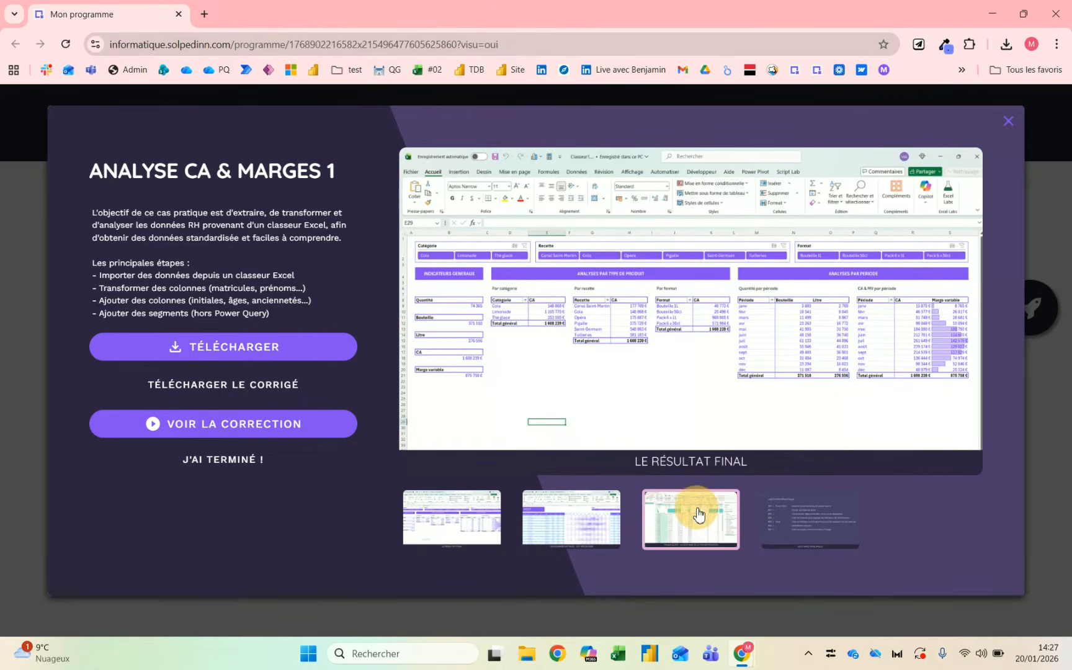
click(631, 303)
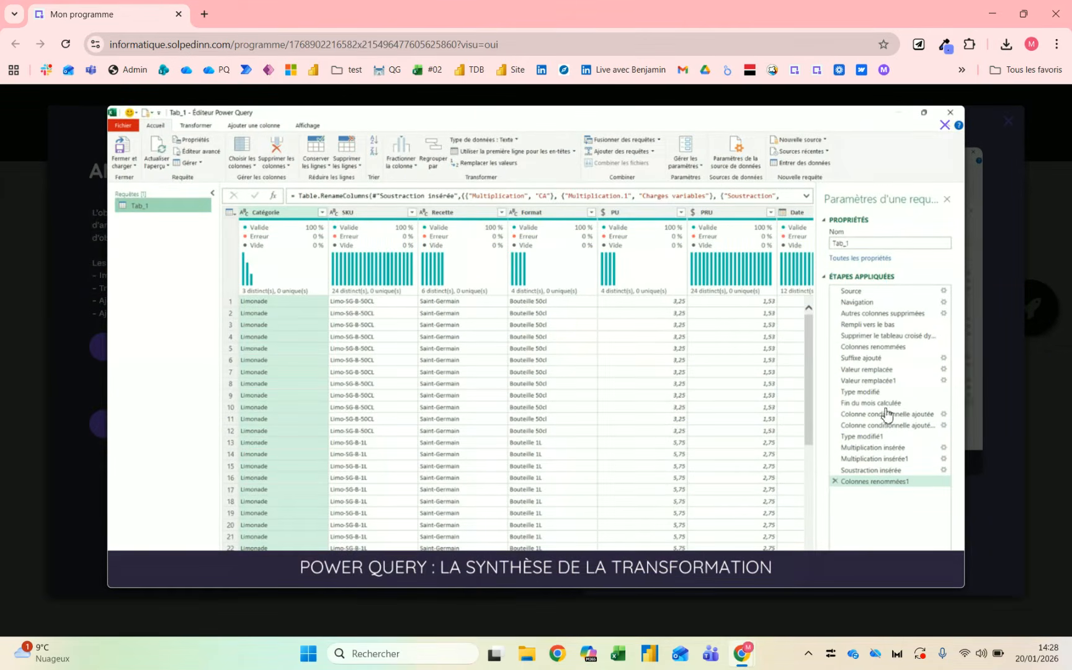
click(873, 290)
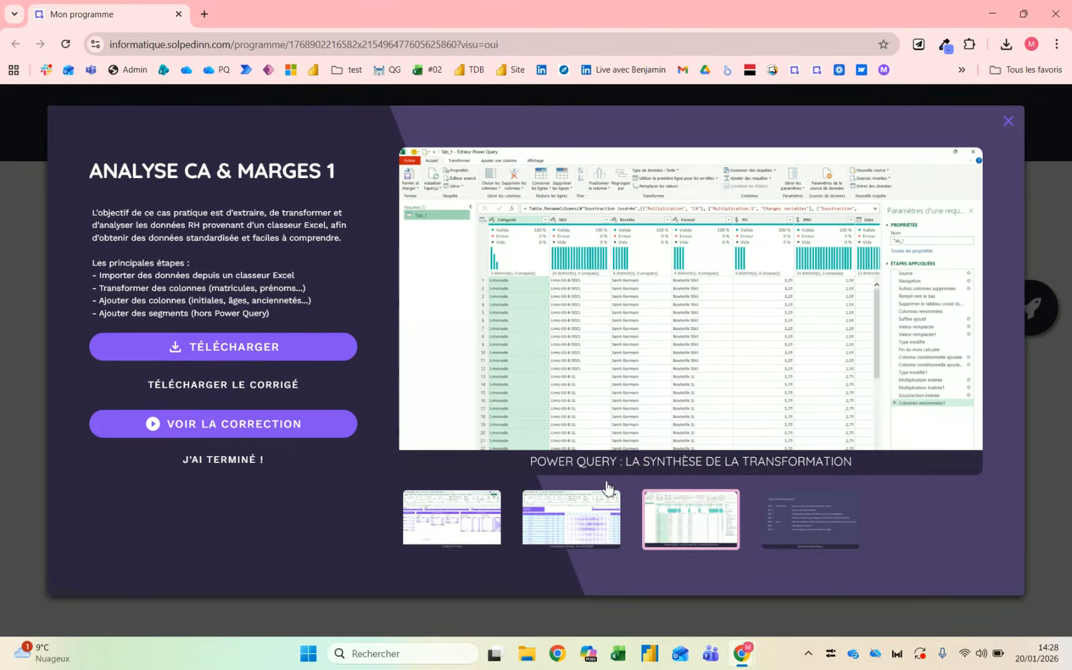
Compare the enlarged initial B2B sales image with the final result image
click(587, 535)
click(659, 389)
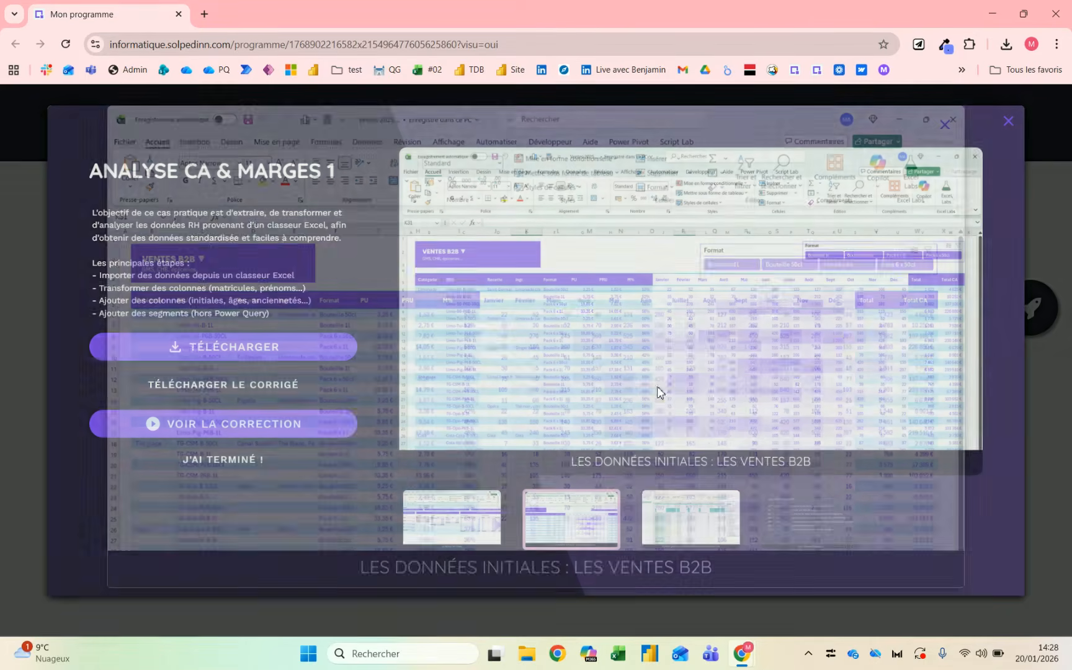
click(529, 431)
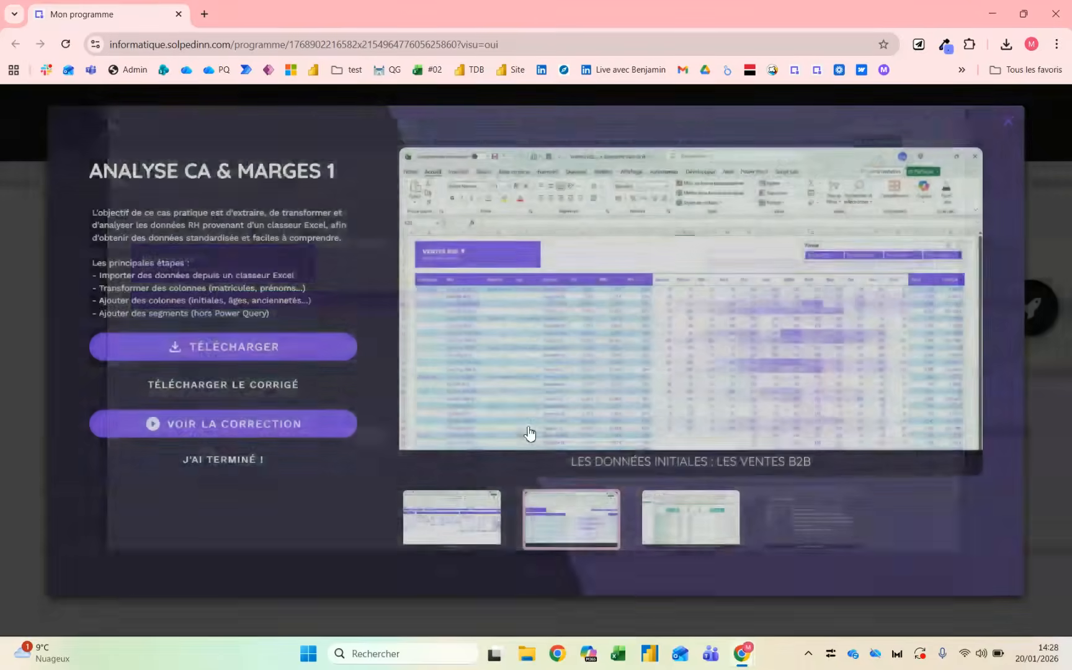
click(487, 533)
click(566, 373)
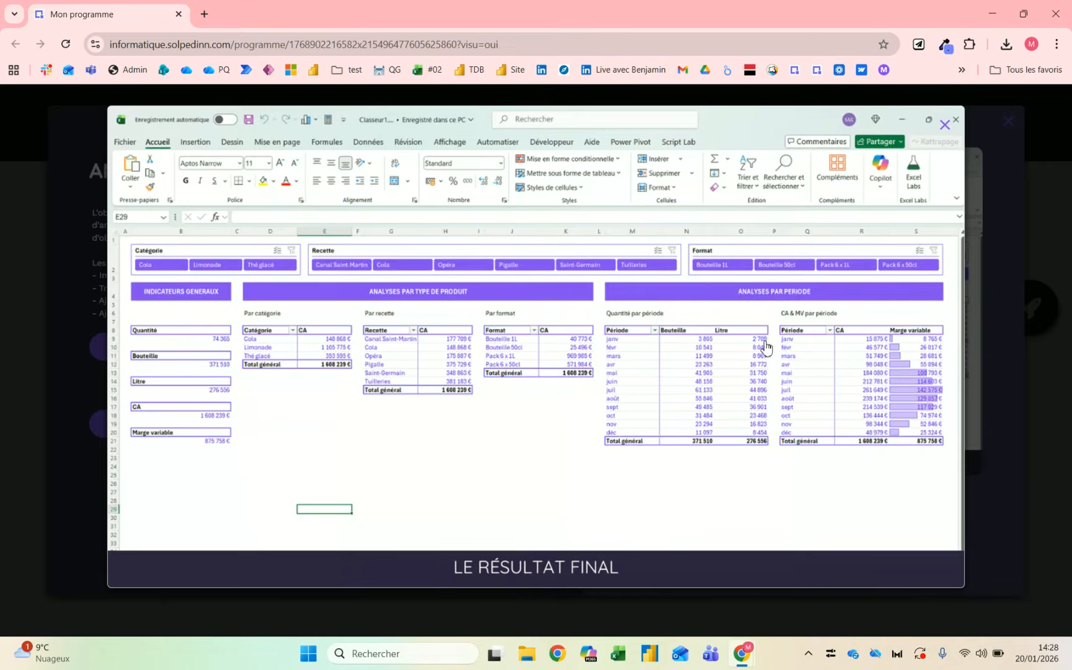
click(772, 408)
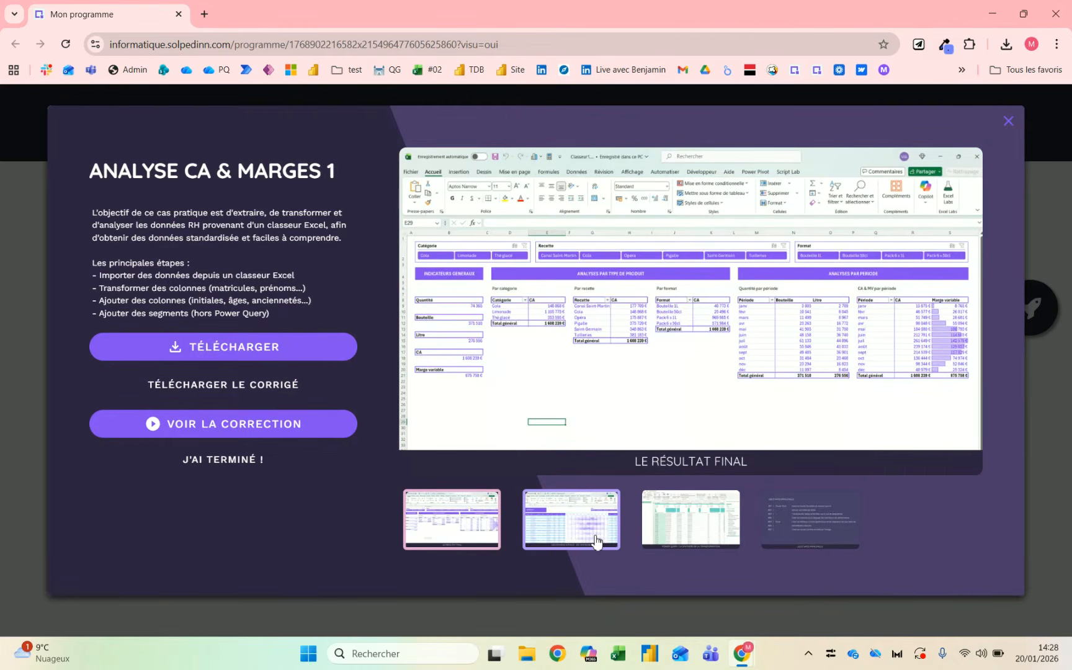
Download the case file Ventes 2025.xlsx and create a new blank workbook in Excel
click(254, 352)
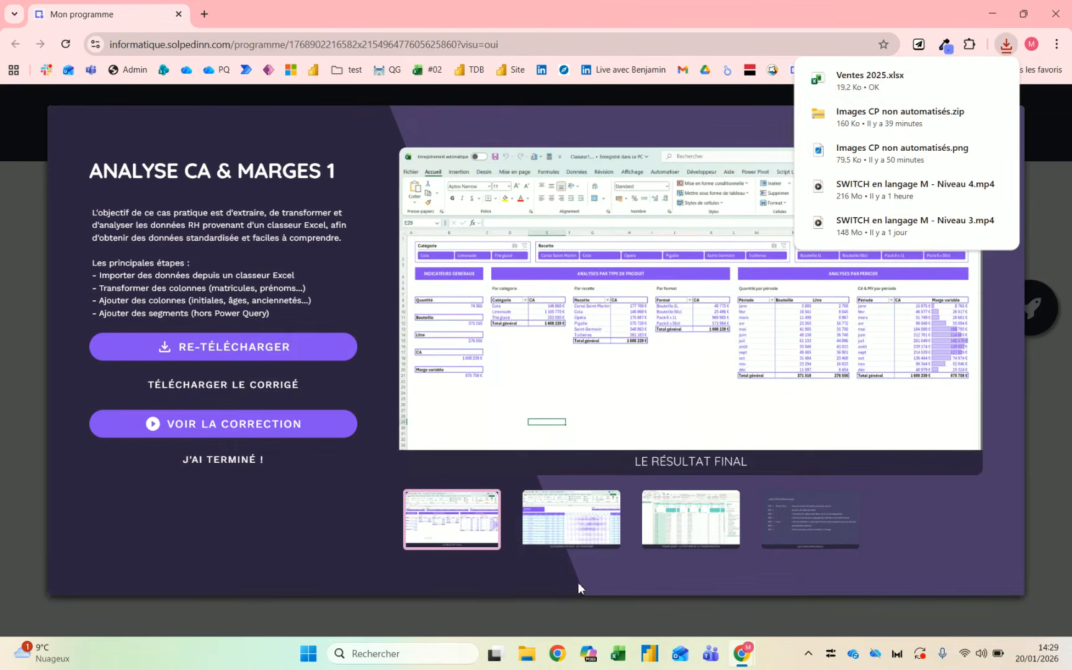
click(613, 656)
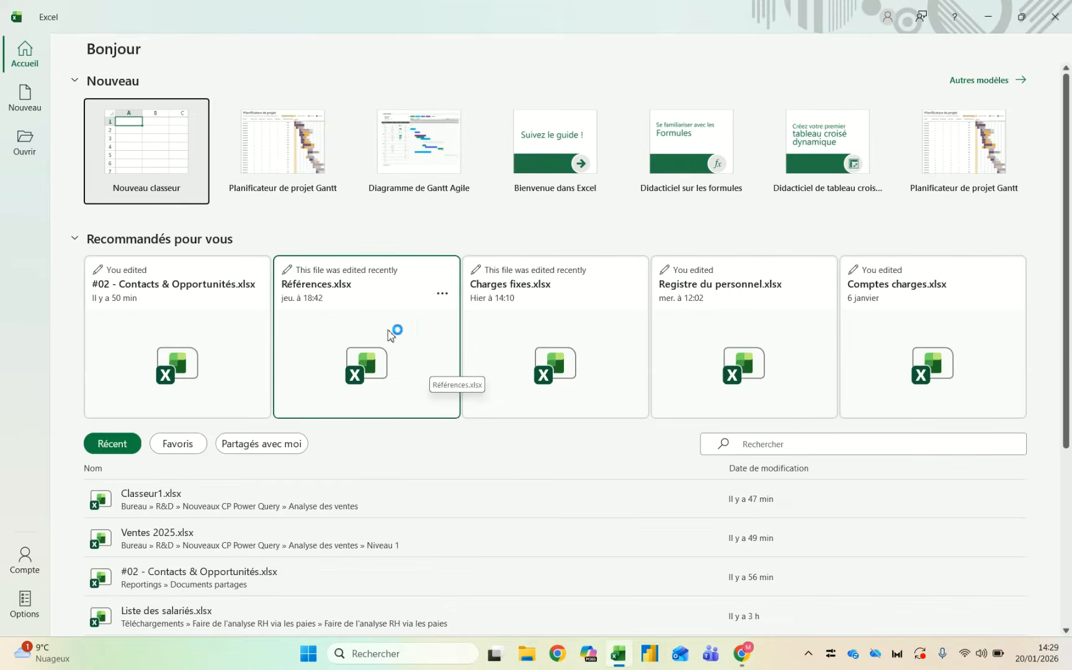
click(186, 157)
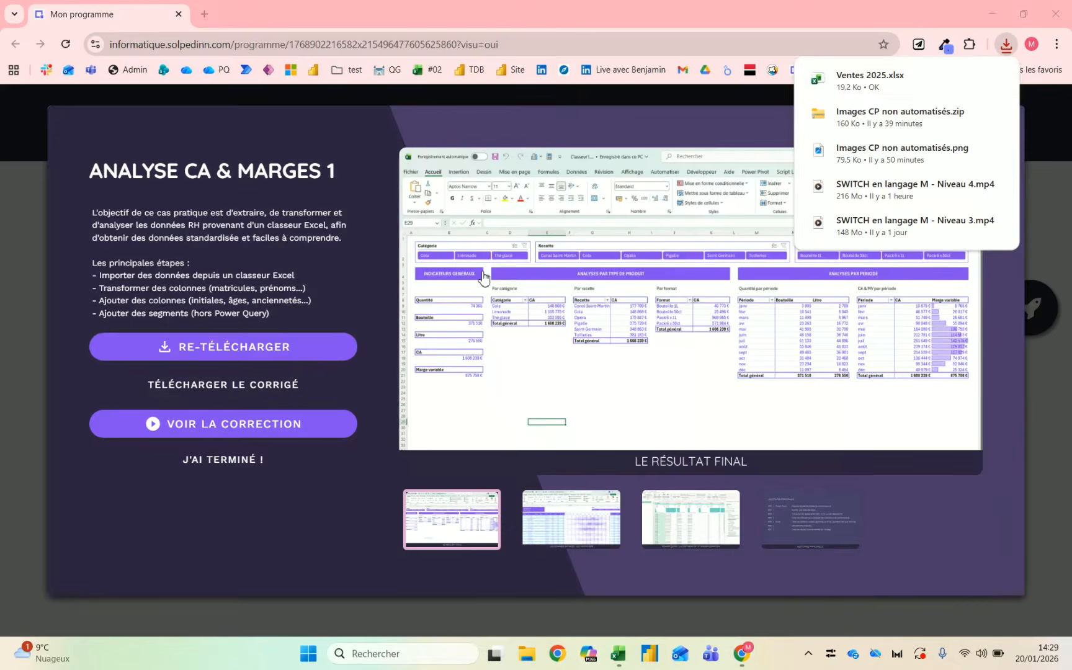
Review the enlarged final result image in the browser, and return to the blank Excel workbook at cell C5
click(610, 305)
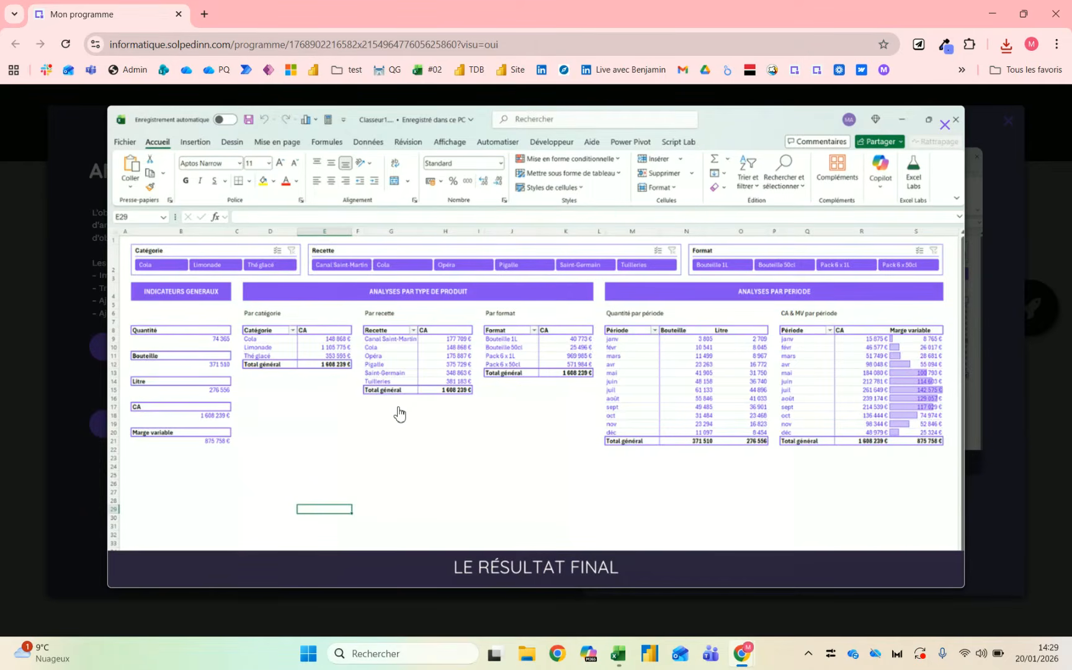
key(alt+Tab)
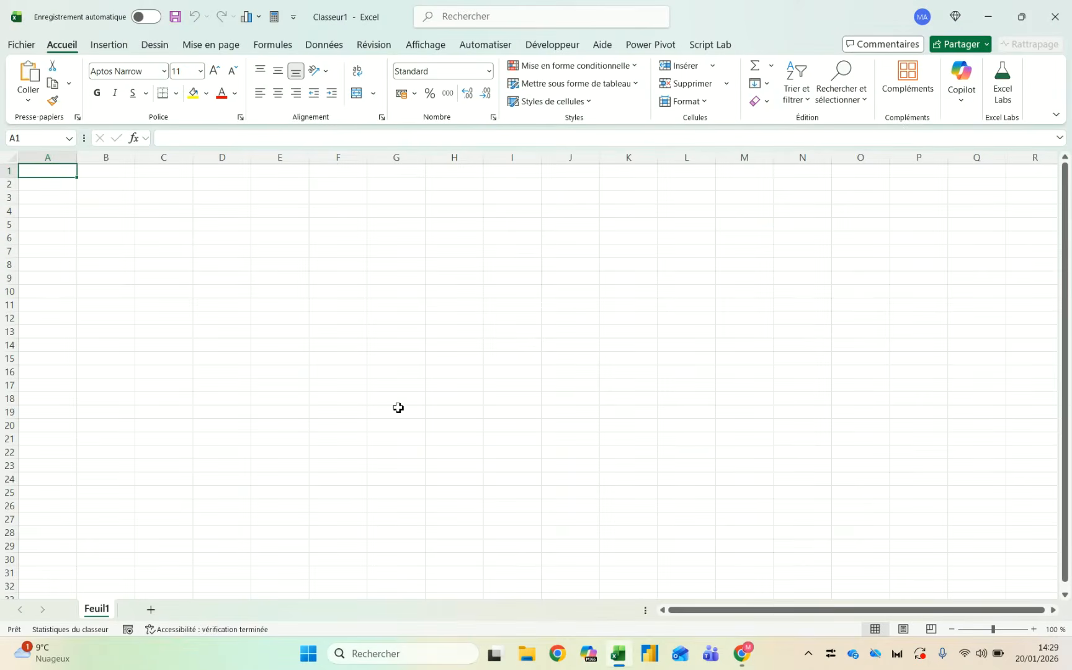
click(170, 267)
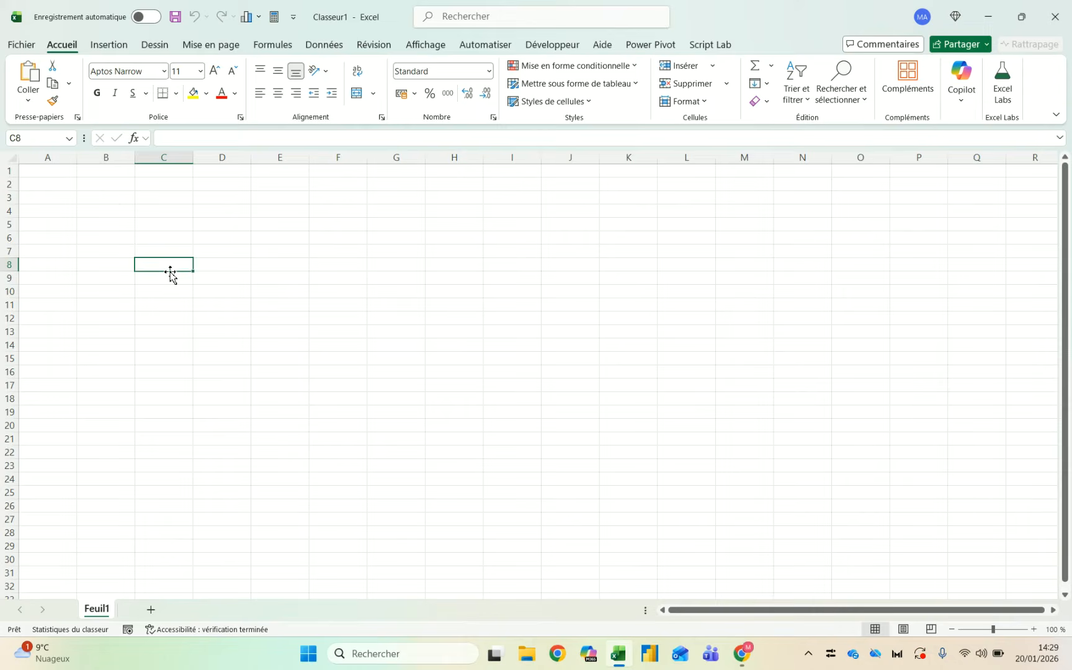
click(143, 224)
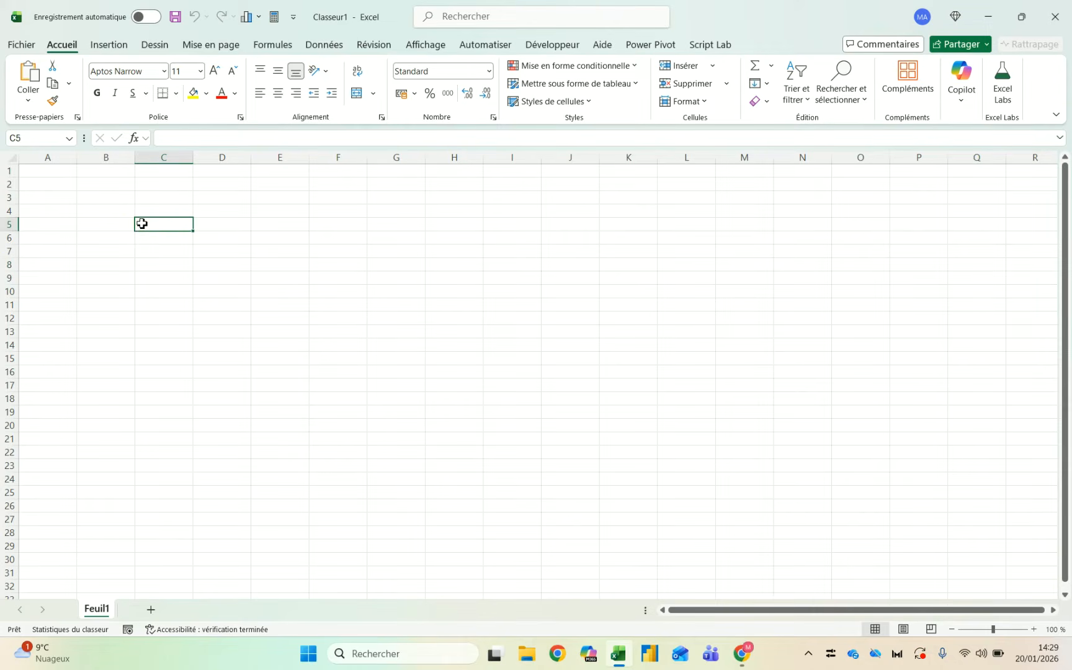
Use Get Data (Aperçu) to import the Excel workbook Ventes 2025.xlsx from the Téléchargements folder
click(336, 47)
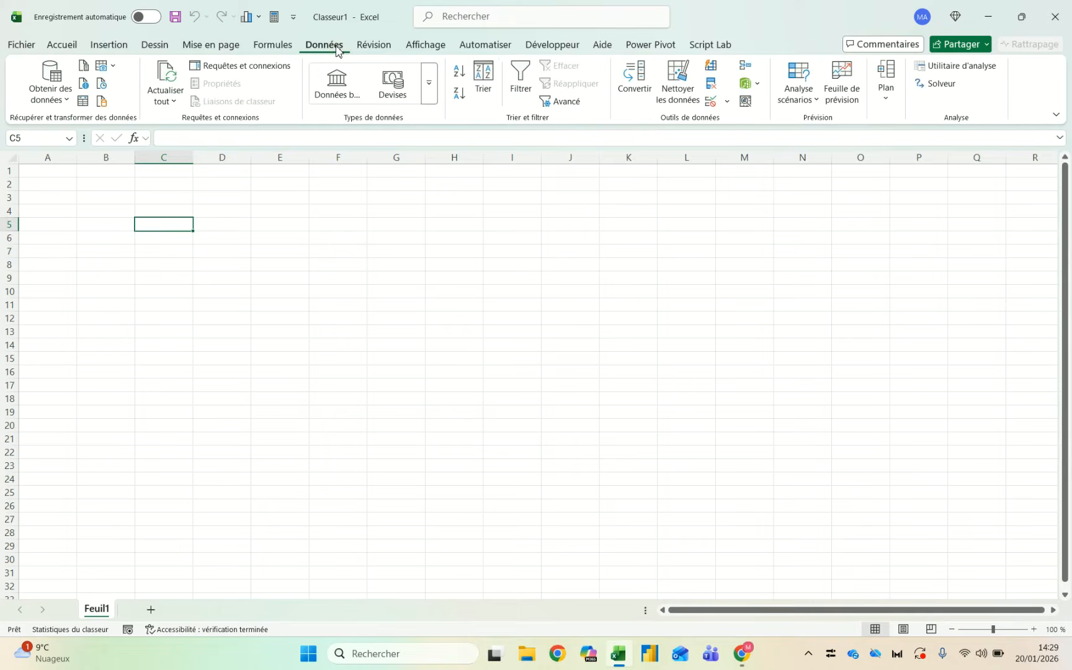
click(65, 101)
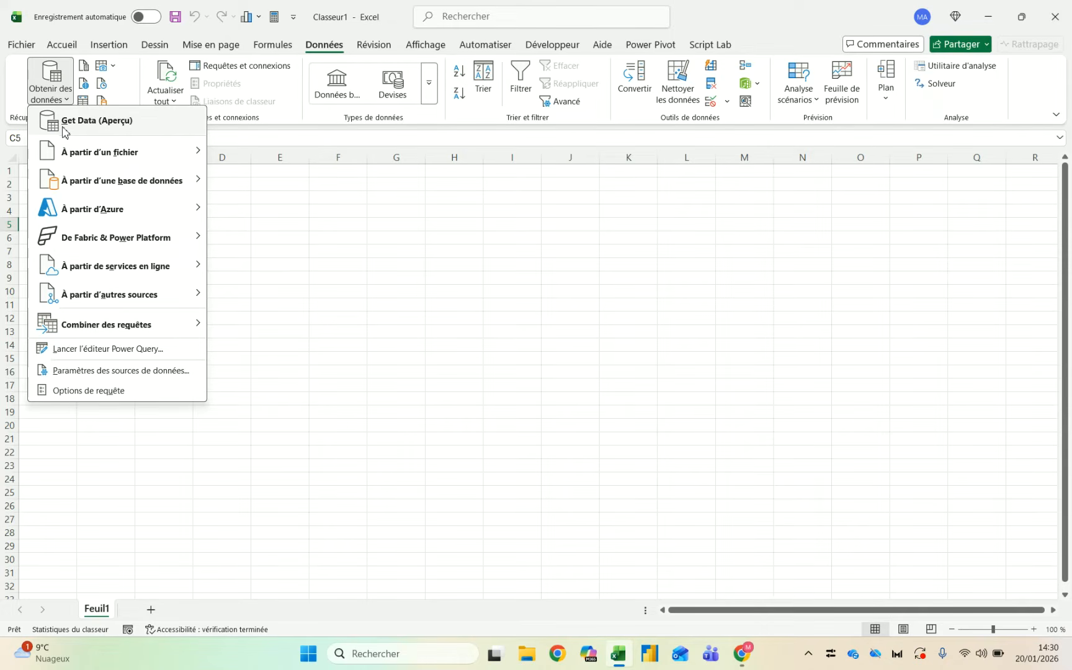
mouse_move(80, 164)
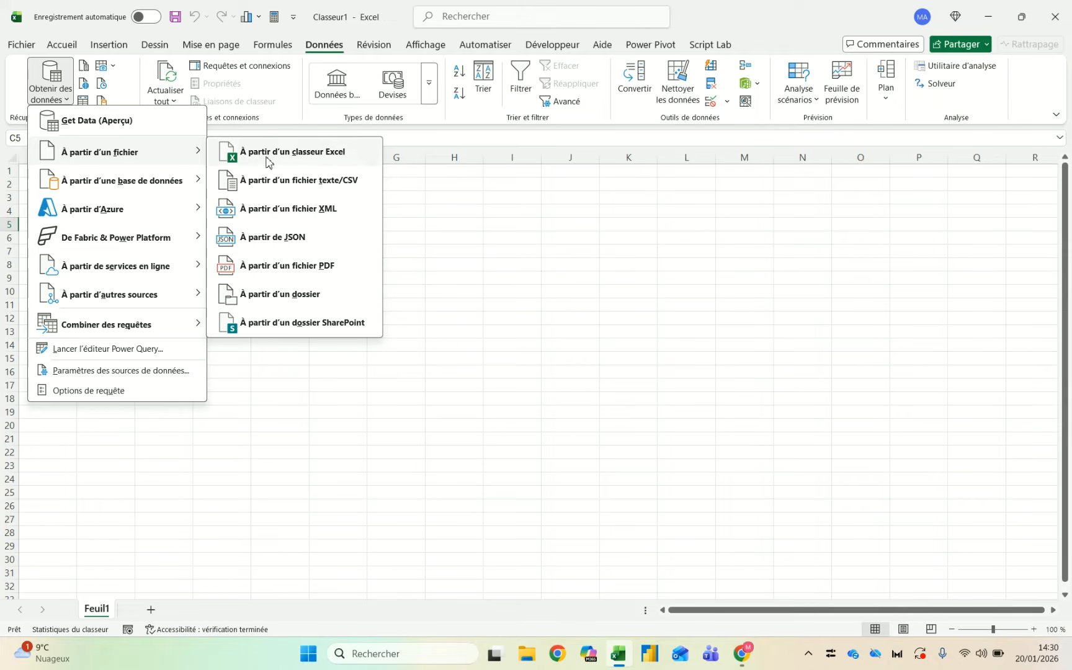
click(121, 122)
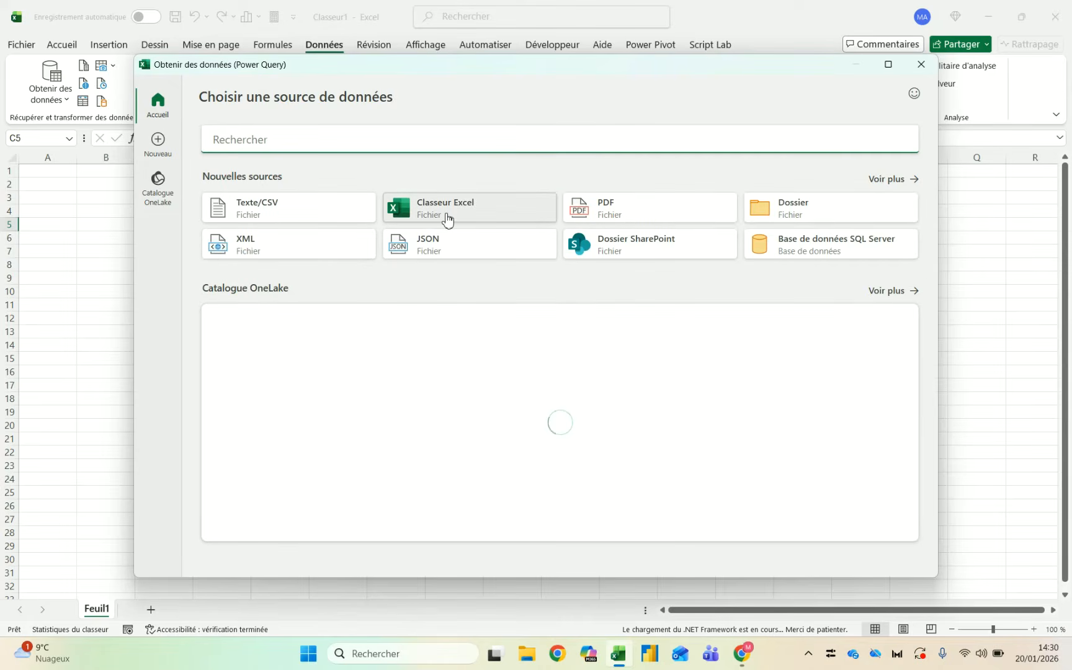
click(447, 218)
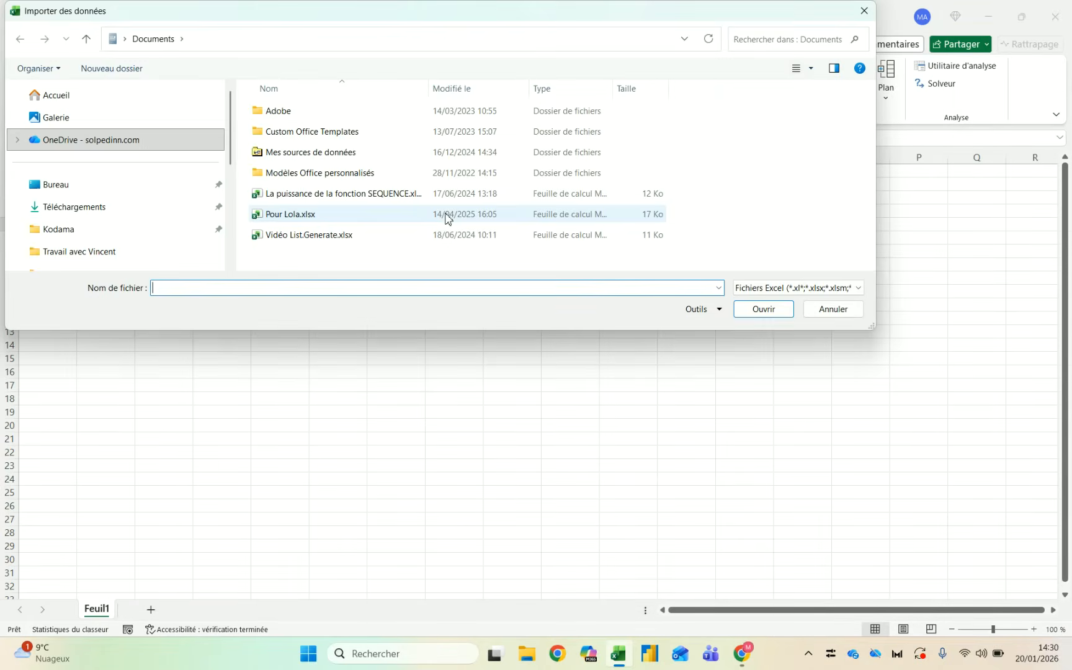
click(98, 208)
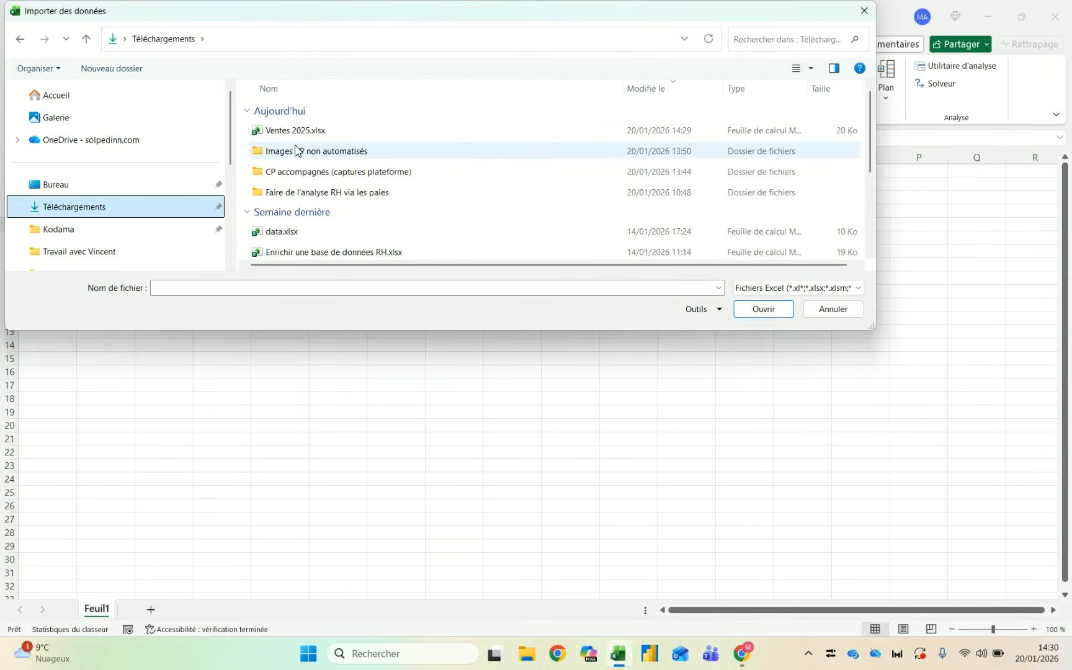
click(315, 131)
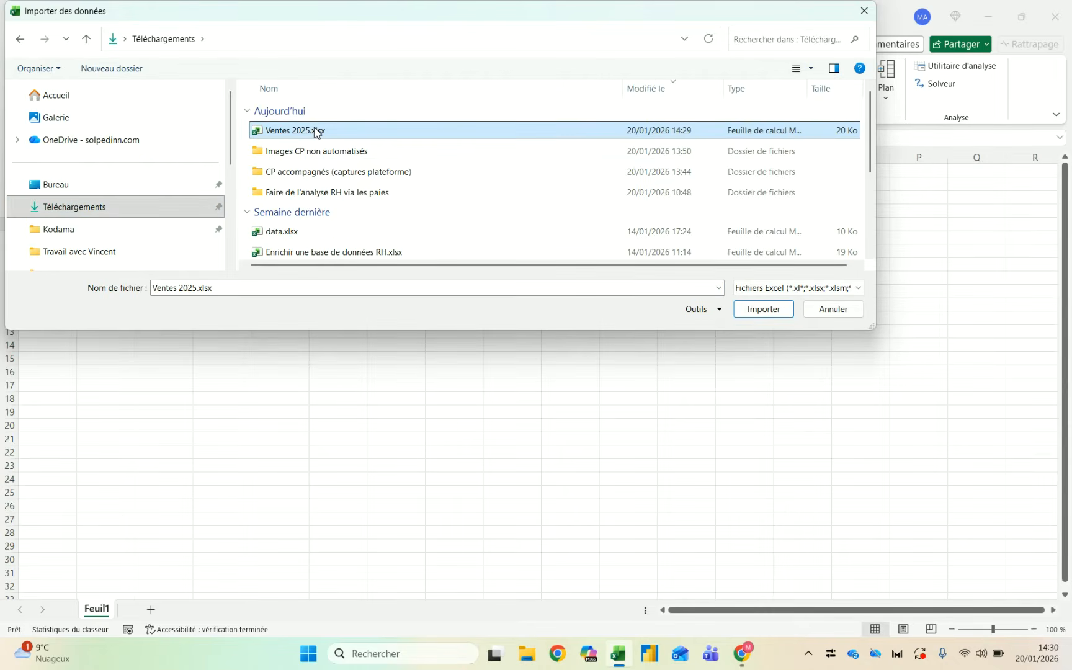
click(774, 315)
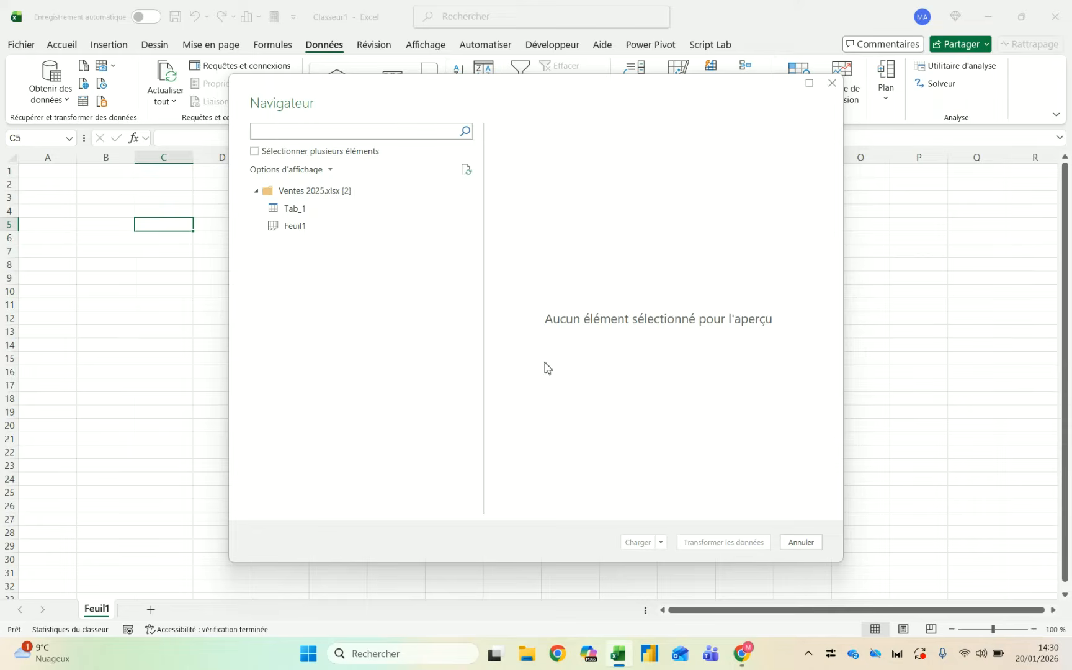
Preview the table Tab_1 and the sheet Feuil1 of Ventes 2025.xlsx in the Navigator
click(306, 210)
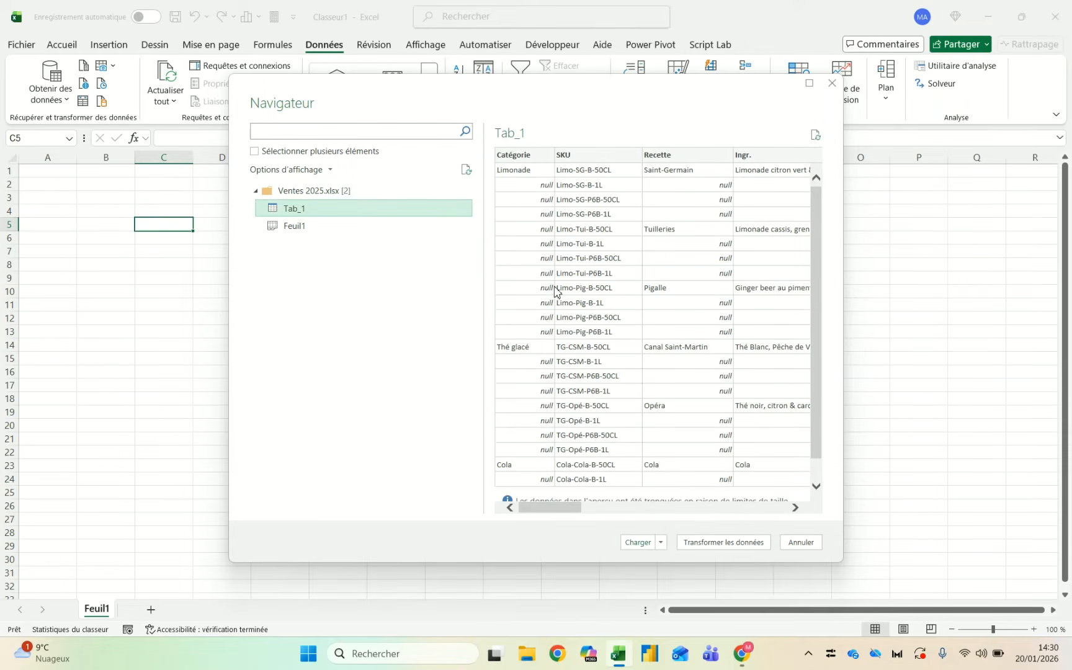
click(304, 230)
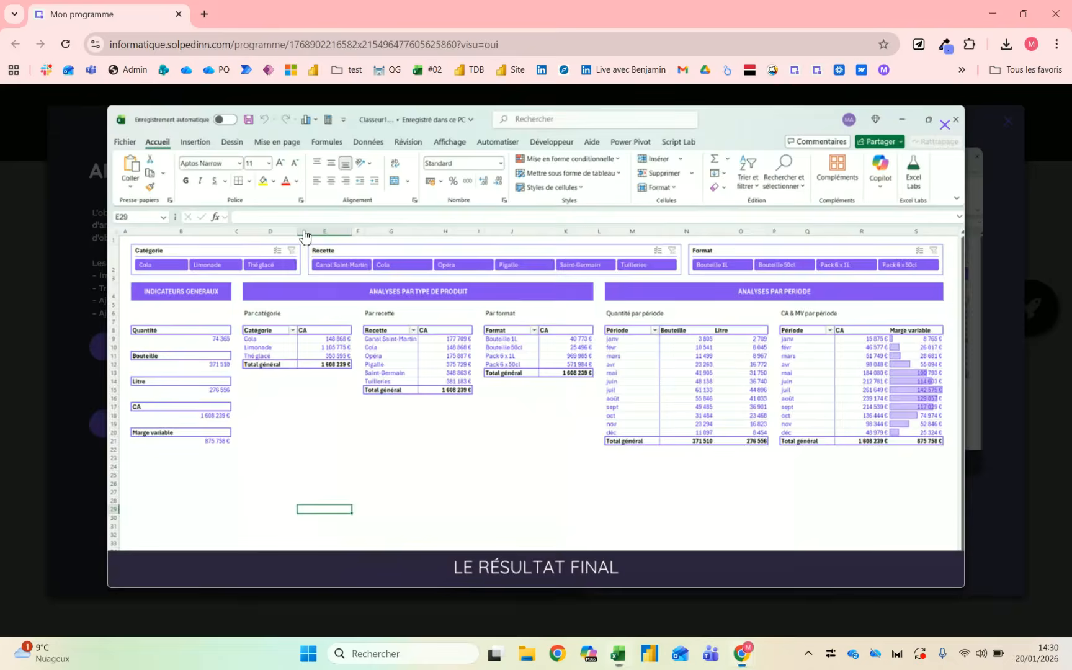
Review the initial B2B sales image in the browser, reopen the final result image and return to the Excel Navigator
click(447, 281)
click(580, 512)
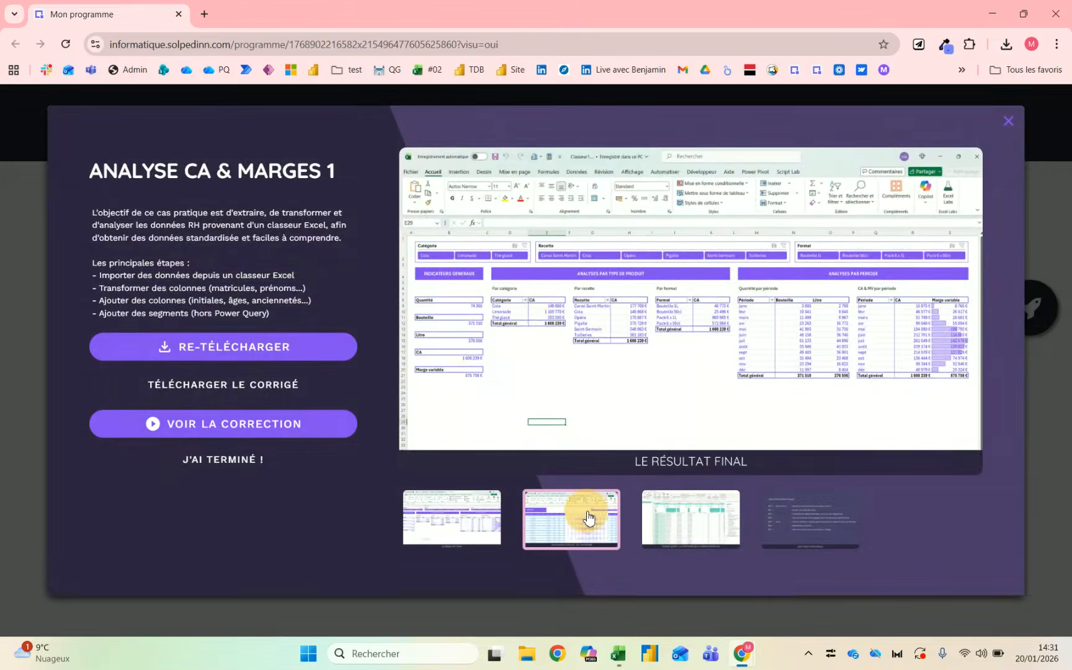
click(562, 383)
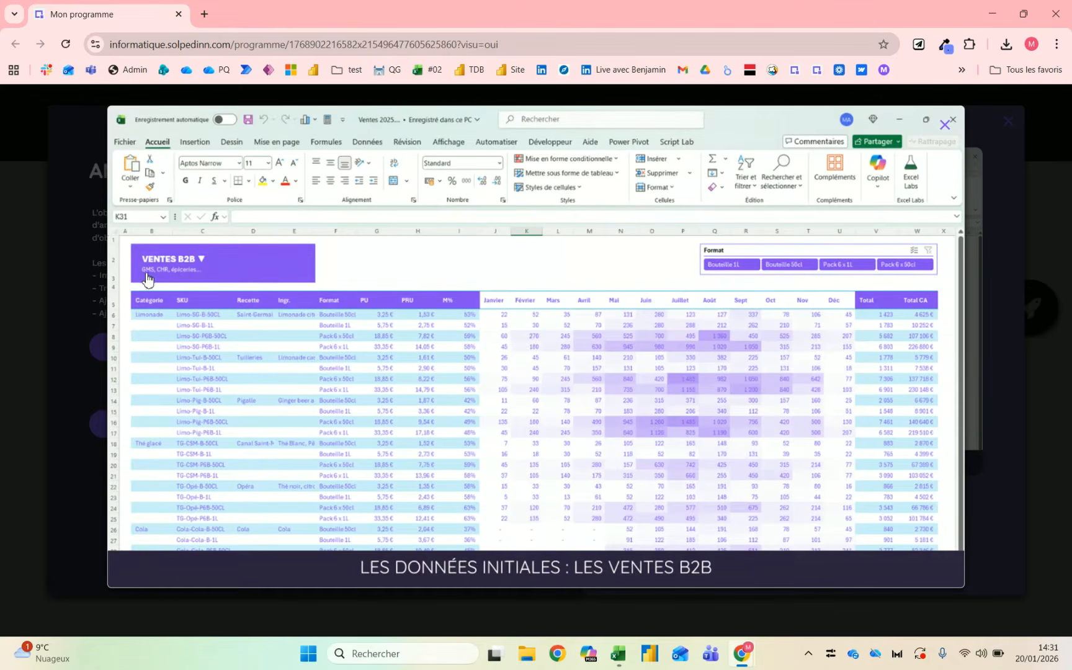
click(190, 279)
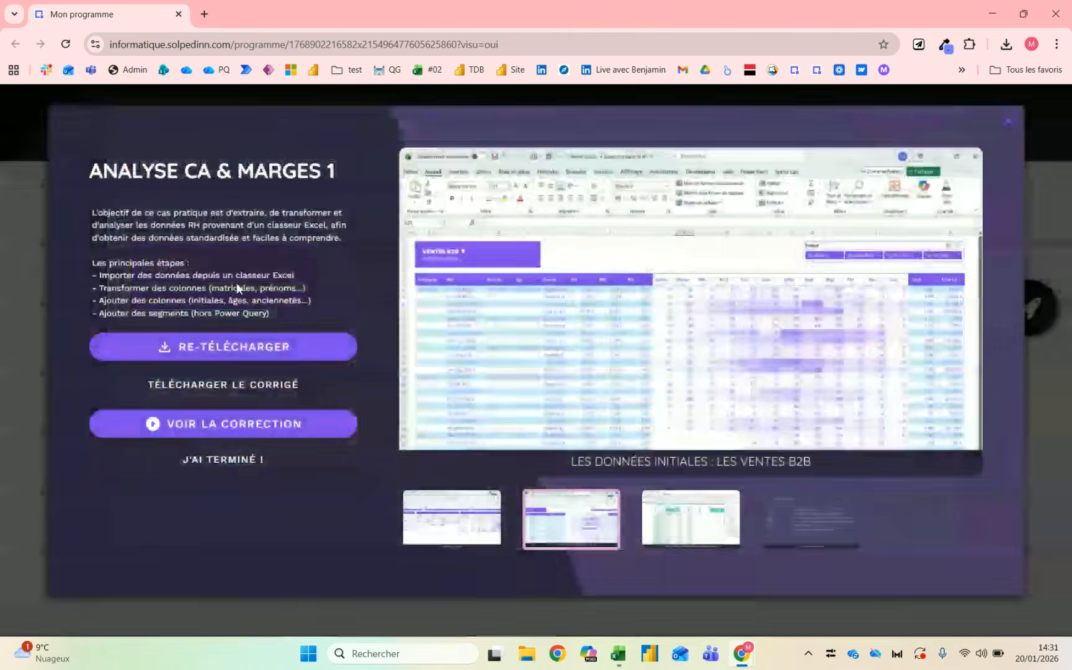
click(428, 518)
click(539, 323)
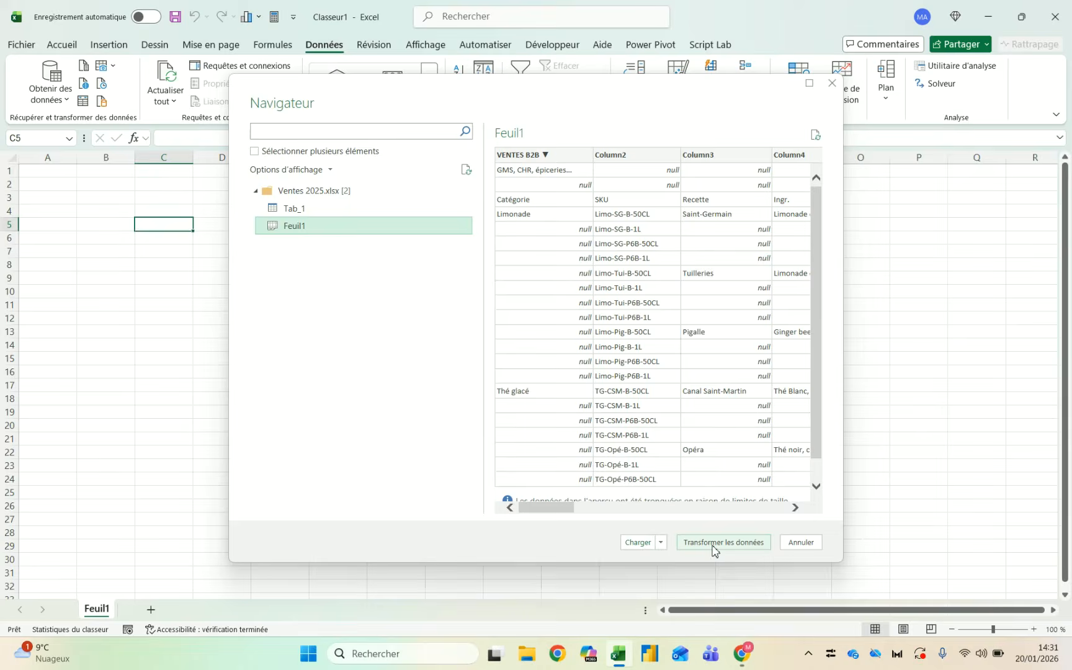
Open the sheet Feuil1 for transformation in the Power Query Editor and delete the applied steps Type modifié and En-têtes promus
click(713, 550)
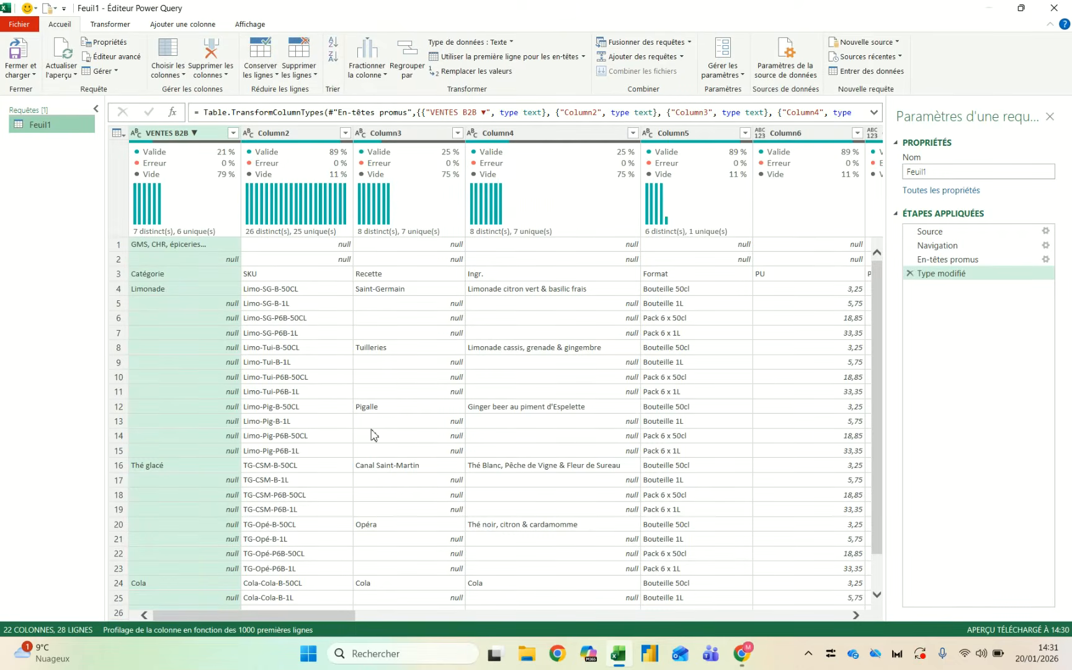
scroll(374, 435, down, 1)
scroll(374, 434, up, 1)
scroll(375, 434, down, 1)
scroll(373, 434, up, 1)
click(910, 274)
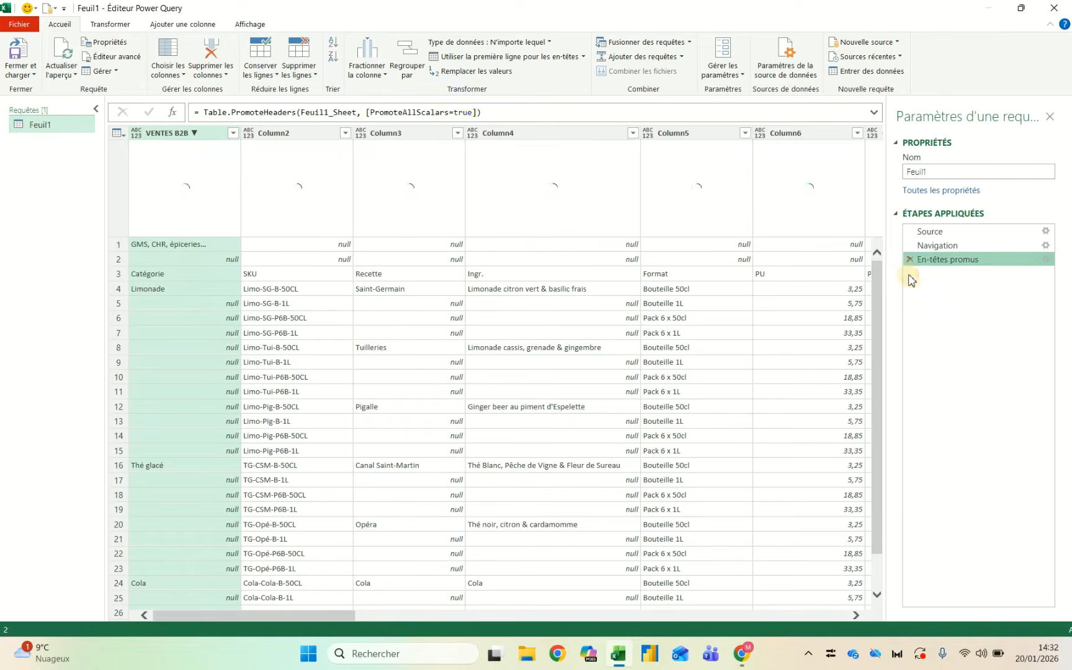
click(909, 260)
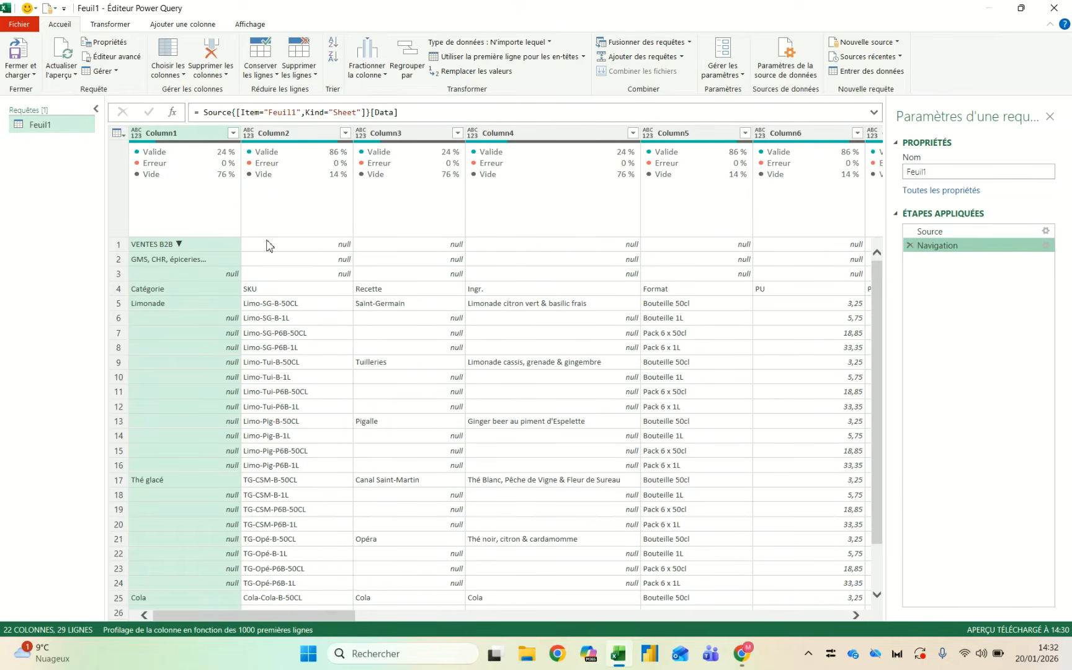
Examine the title rows above the header row and the overall column layout of the raw Feuil1 data
click(204, 244)
click(182, 263)
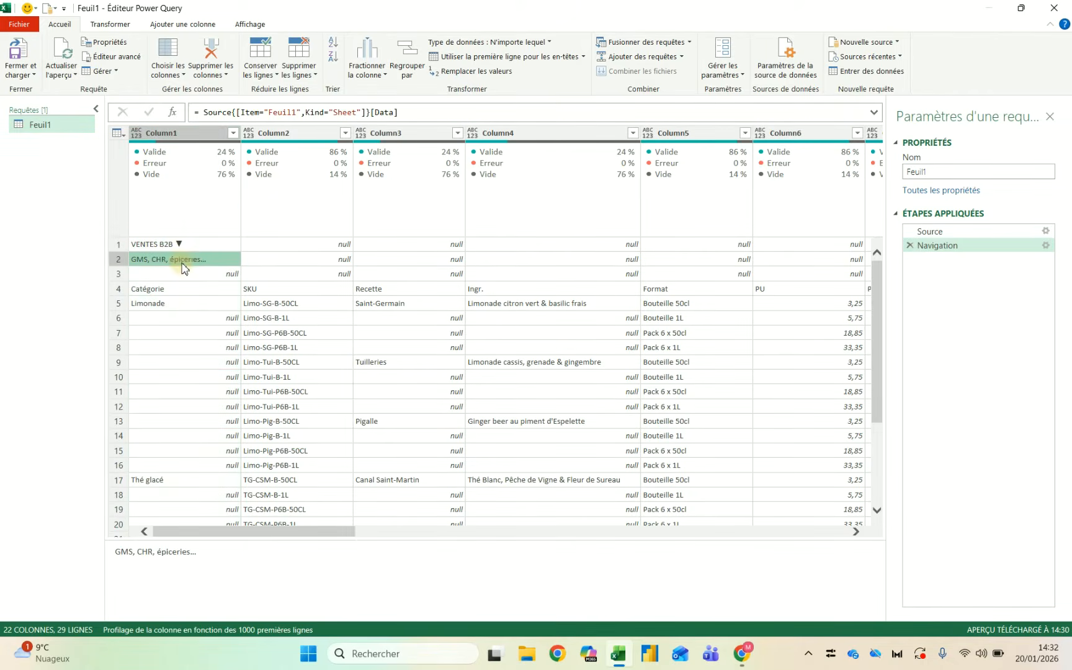
click(196, 245)
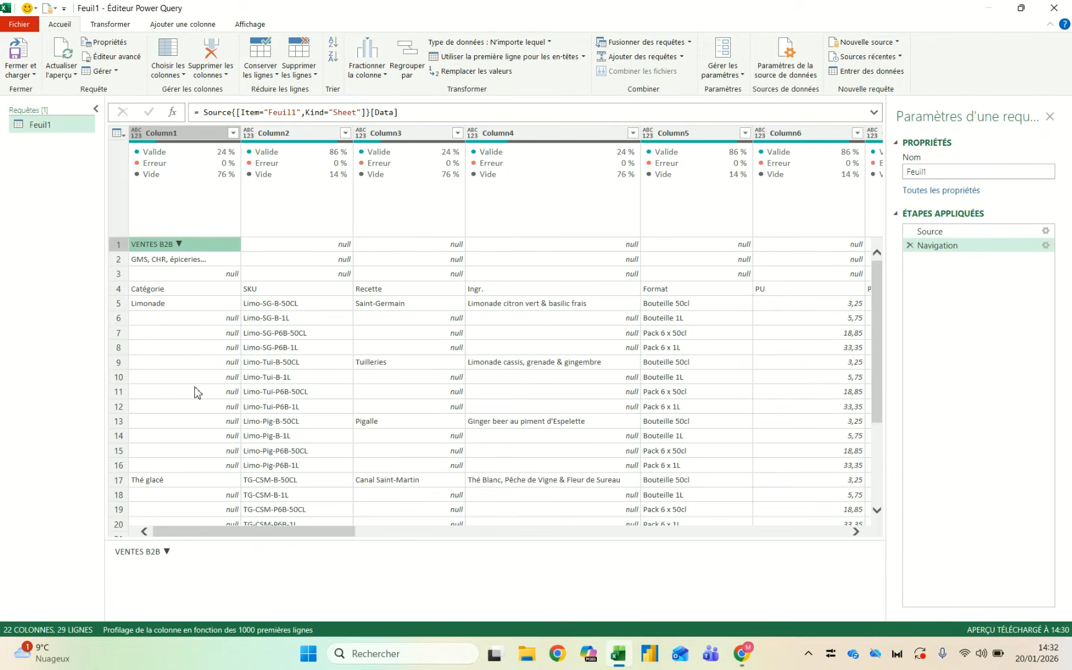
scroll(195, 397, down, 5)
scroll(194, 393, up, 5)
click(51, 398)
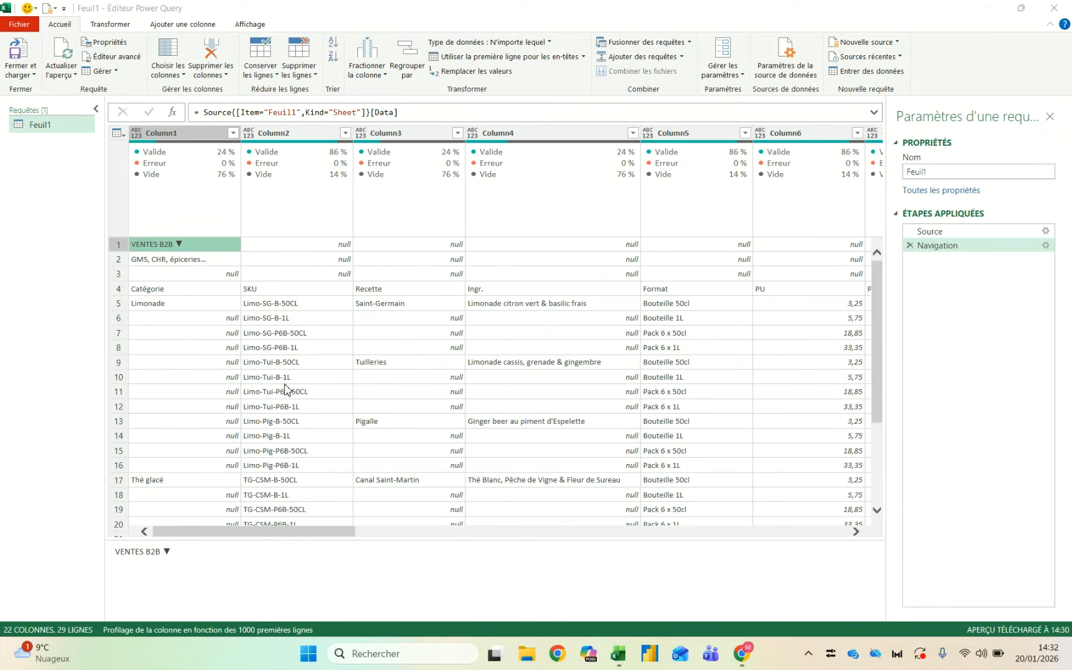
scroll(288, 390, right, 3)
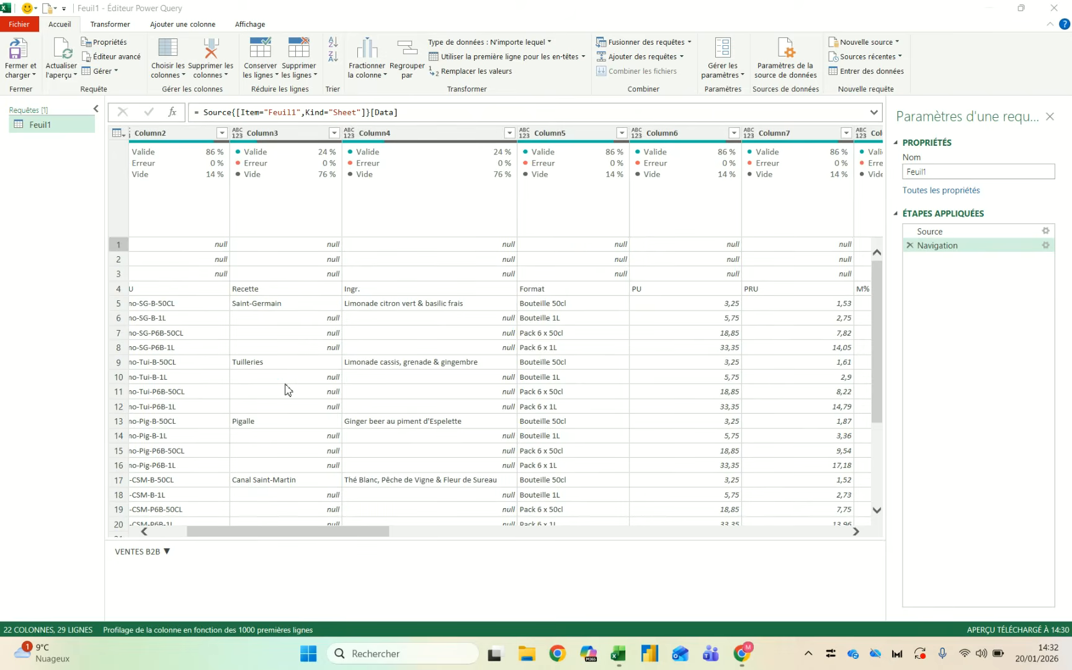
scroll(285, 389, right, 3)
scroll(285, 389, left, 5)
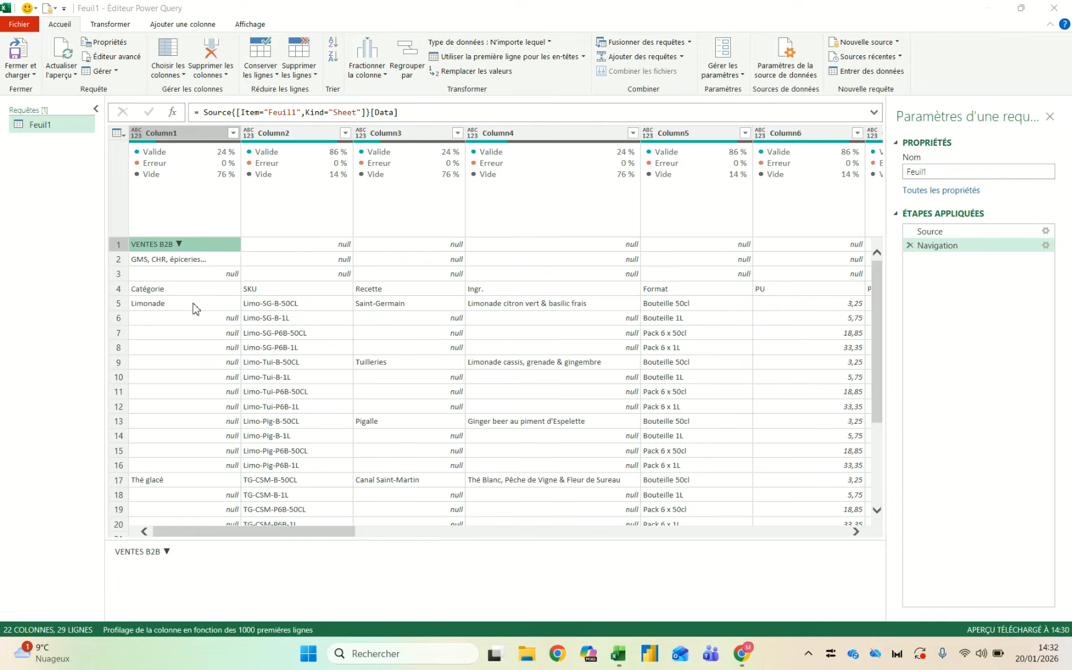
scroll(196, 309, right, 3)
scroll(196, 309, left, 3)
Examine the Ingr. and M% columns, the monthly columns, and the Total and Total CA columns of the Feuil1 query
click(547, 134)
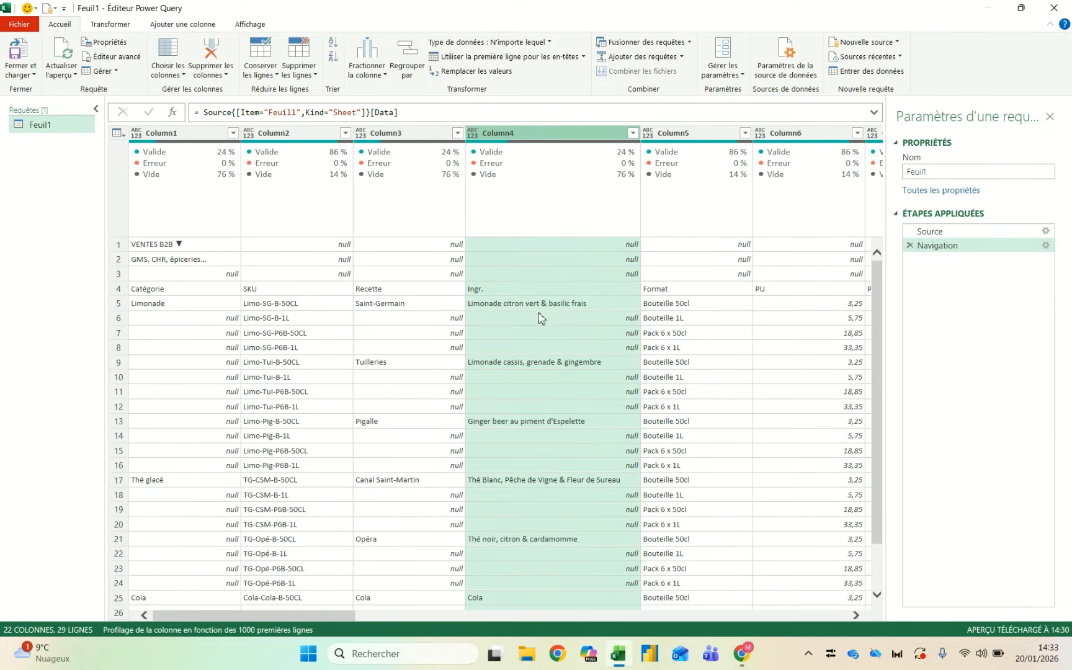
scroll(545, 472, down, 2)
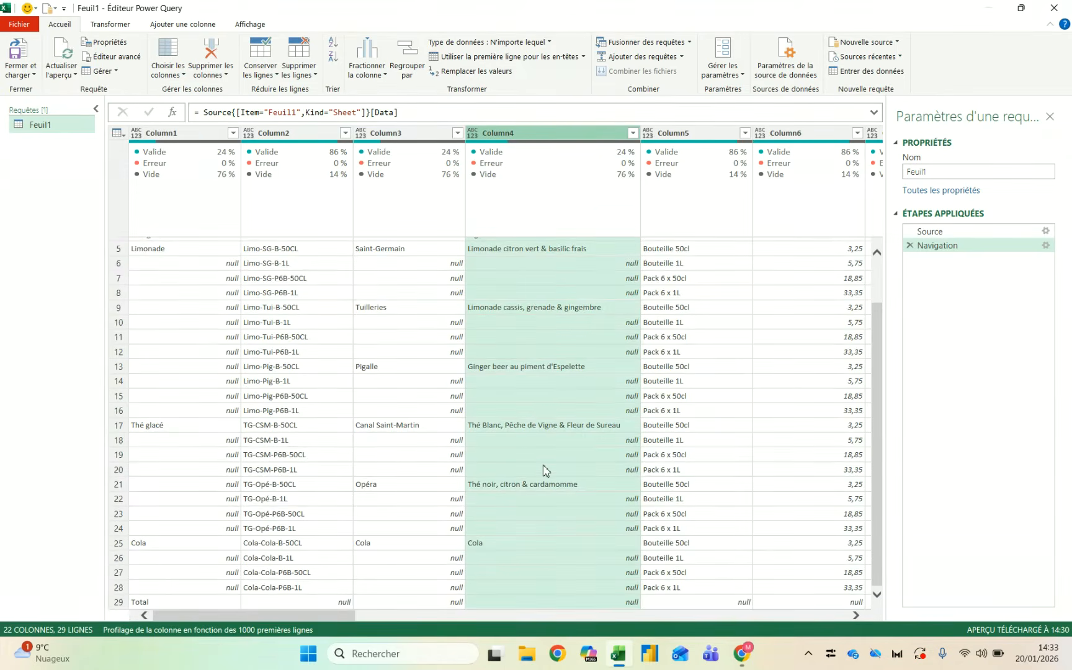
scroll(544, 469, up, 2)
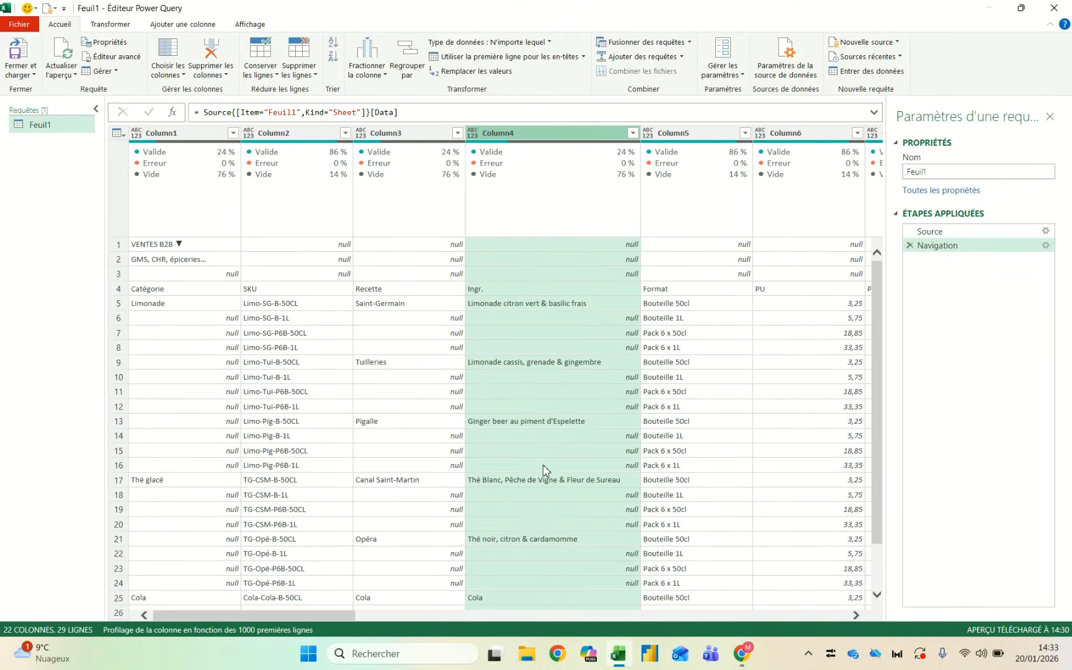
scroll(543, 470, right, 3)
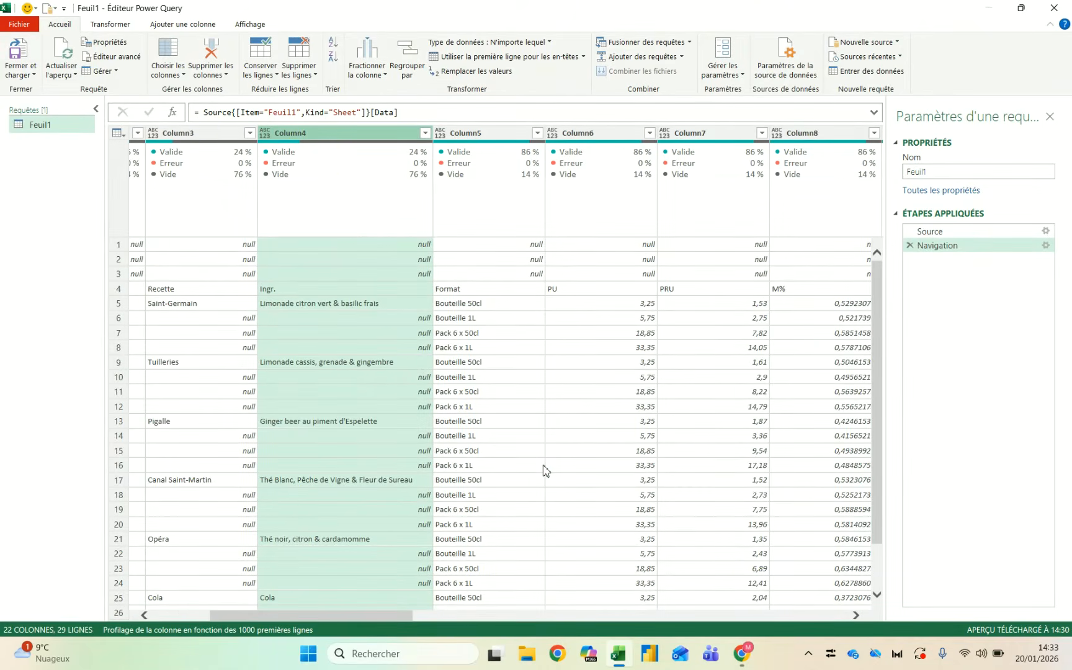
scroll(543, 470, right, 3)
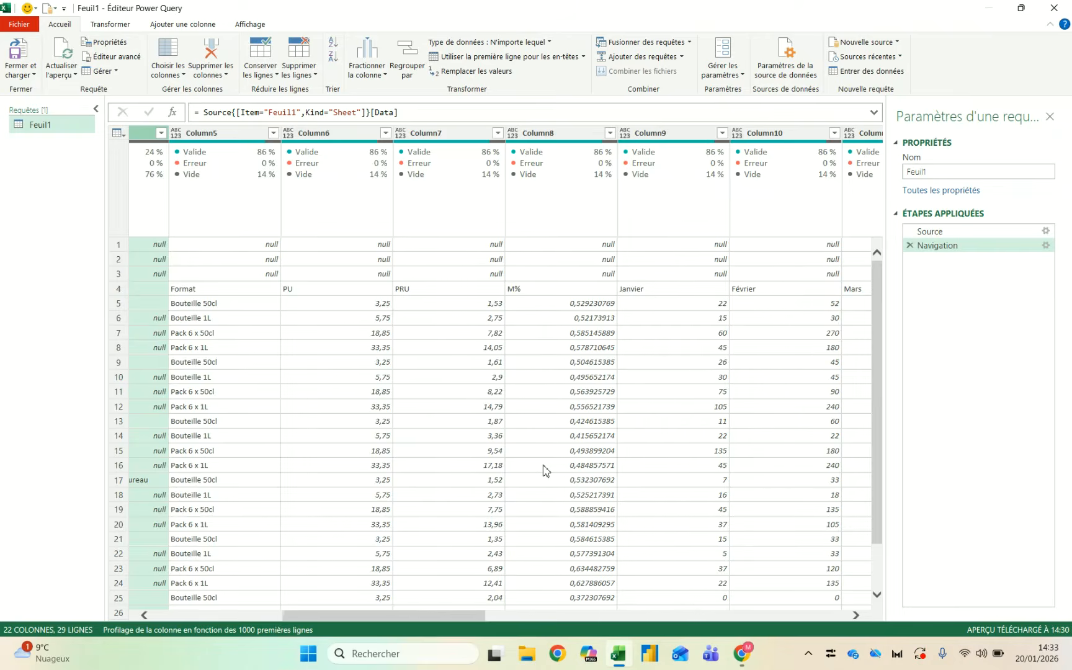
scroll(543, 470, right, 3)
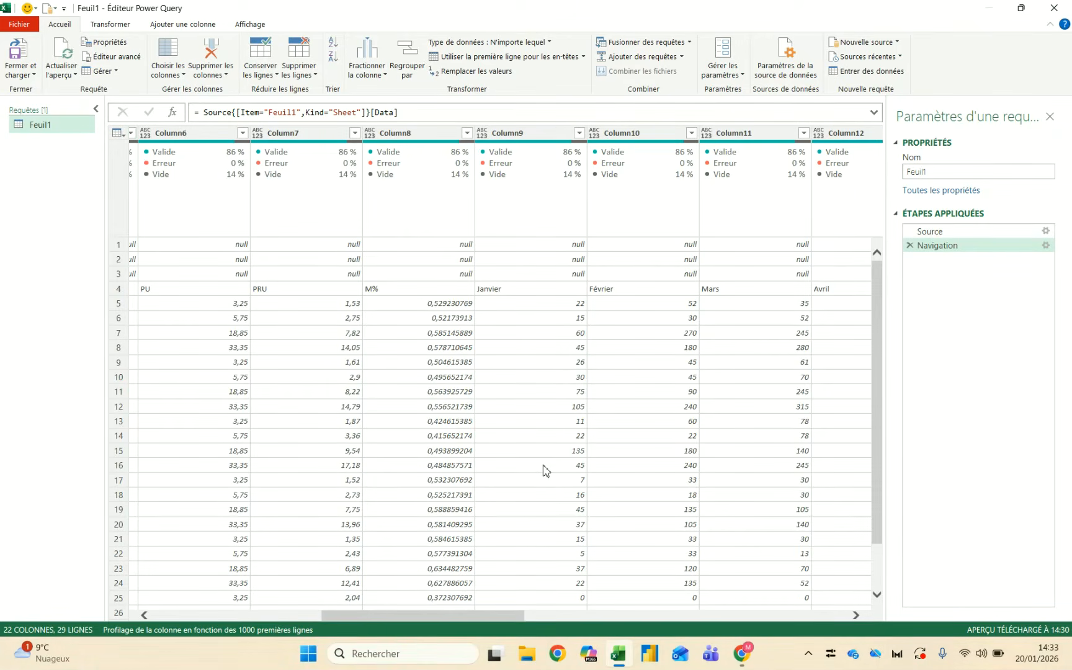
click(427, 134)
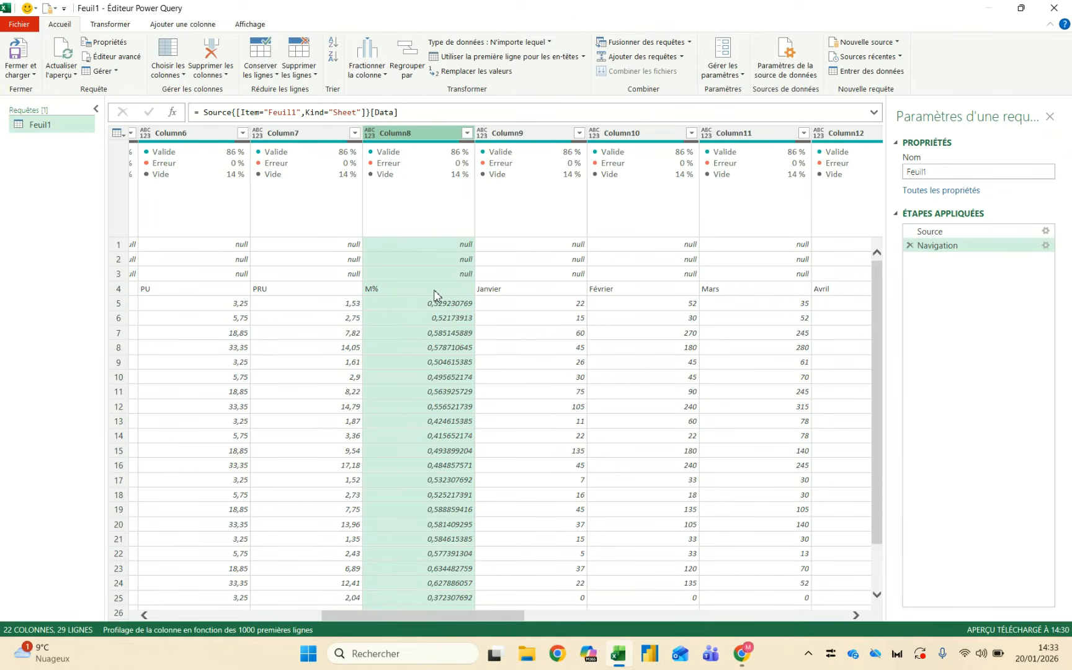
scroll(434, 295, right, 10)
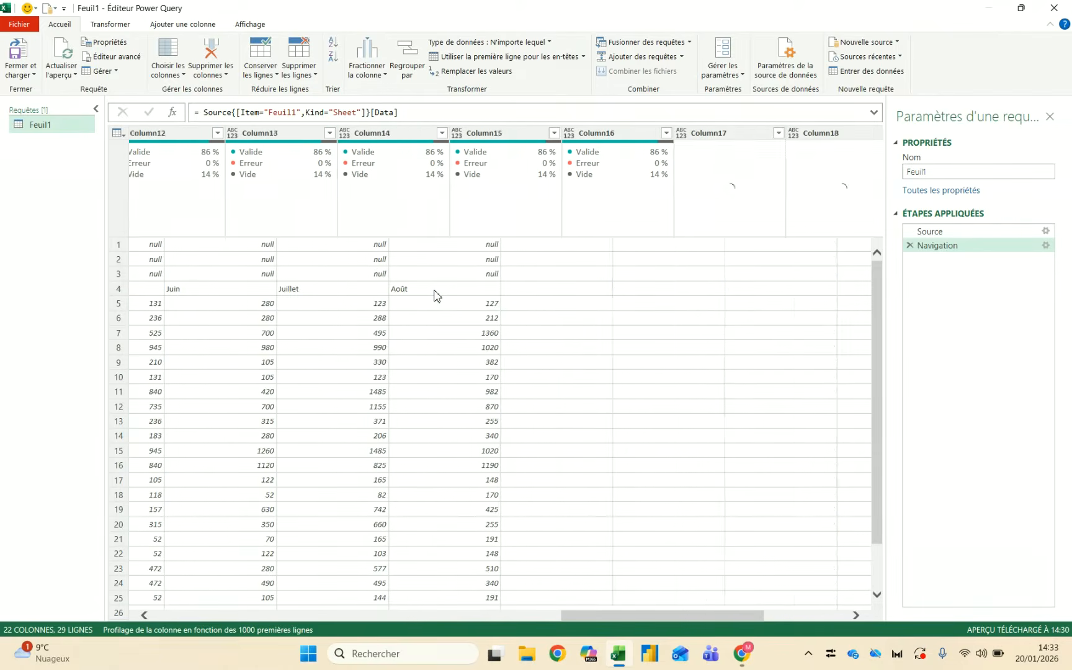
scroll(437, 295, right, 3)
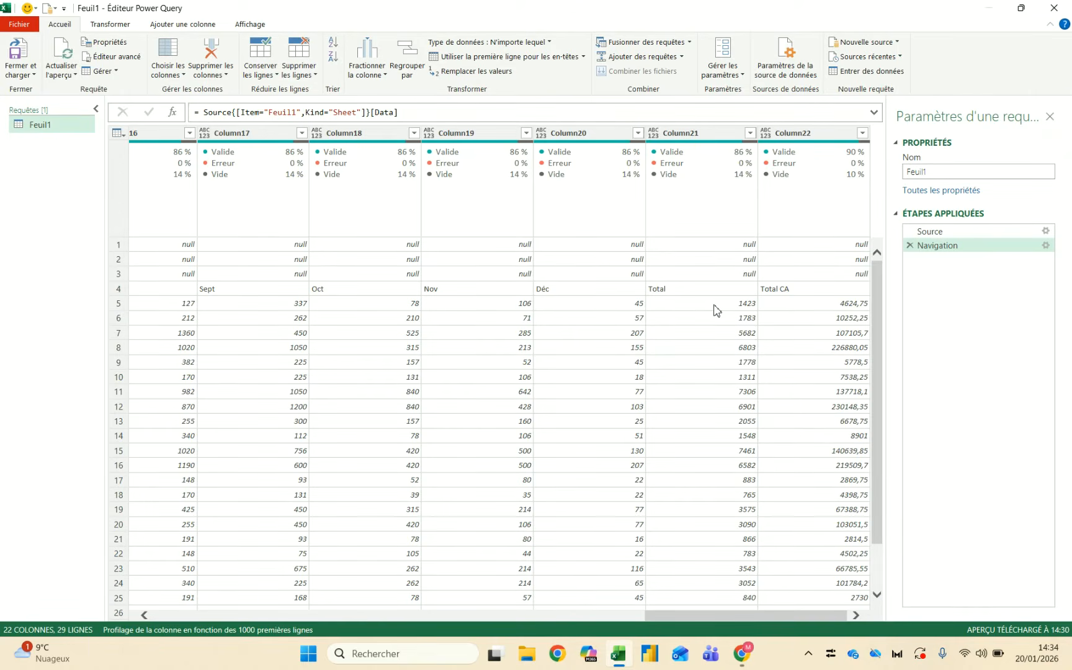
Keep all columns of the Feuil1 query except Column4, Column8, Column21 and Column22 using Choose Columns
scroll(714, 306, left, 20)
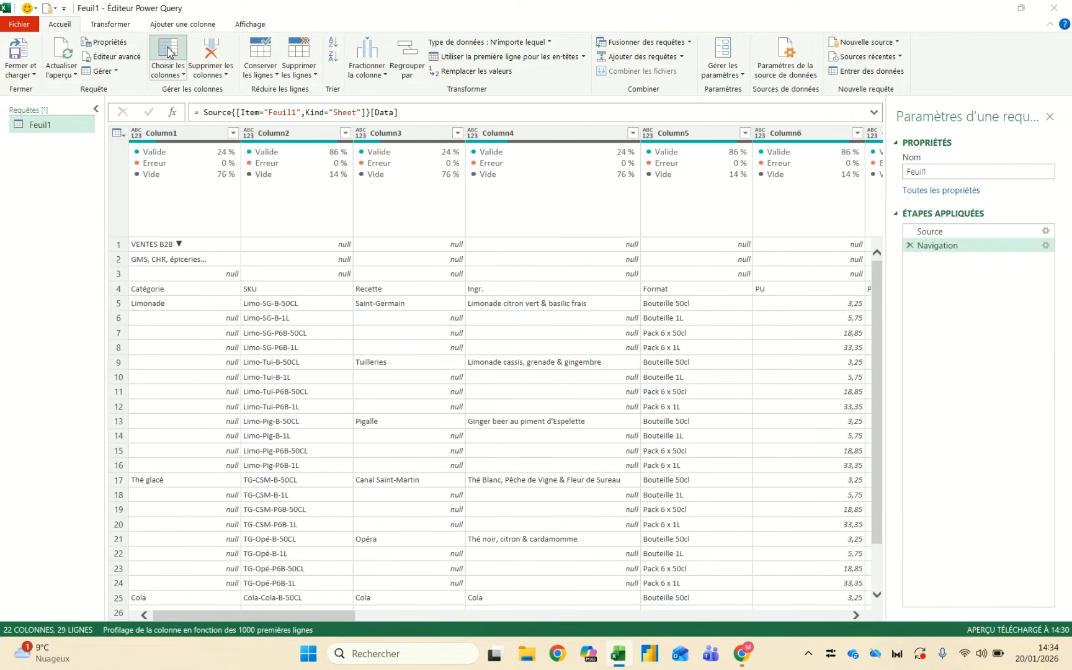
click(447, 250)
click(446, 307)
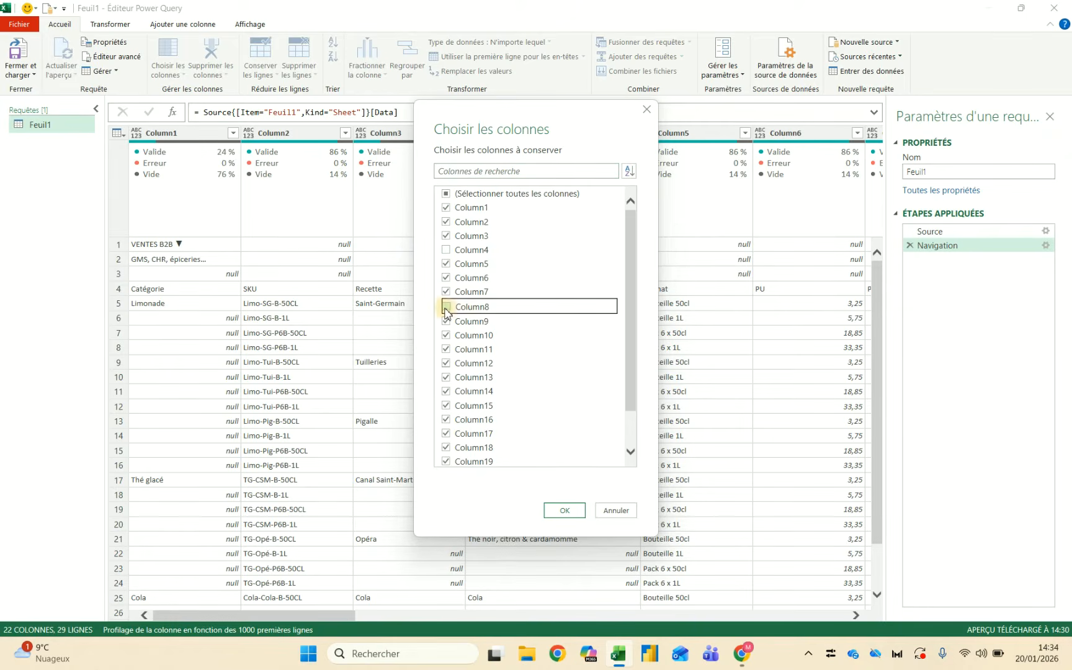
scroll(448, 314, down, 1)
click(446, 460)
click(446, 445)
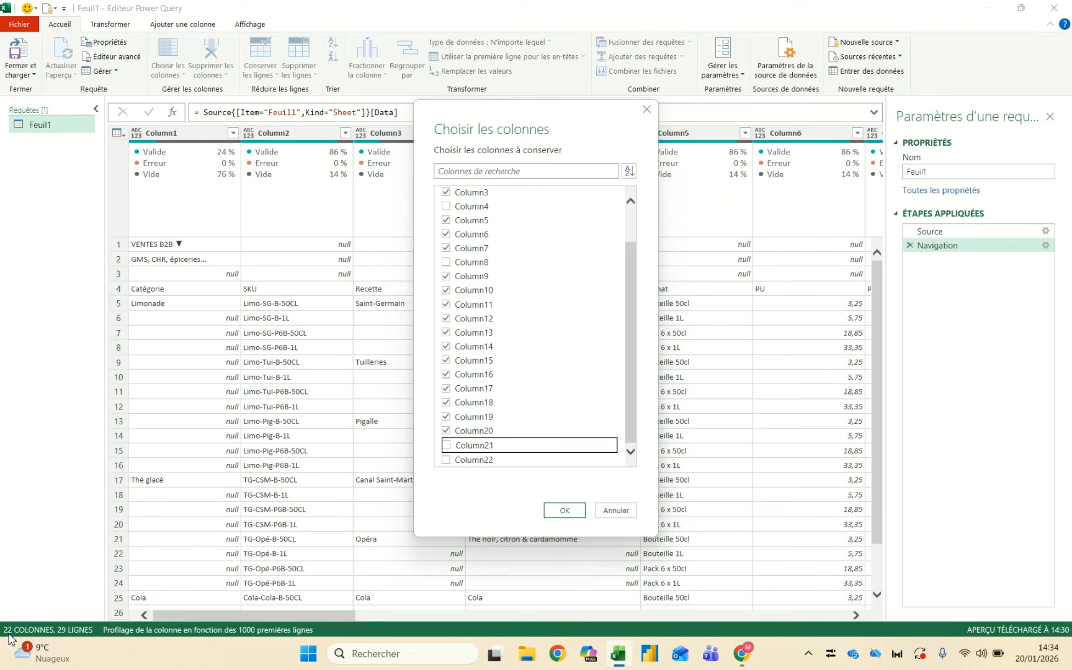
click(580, 514)
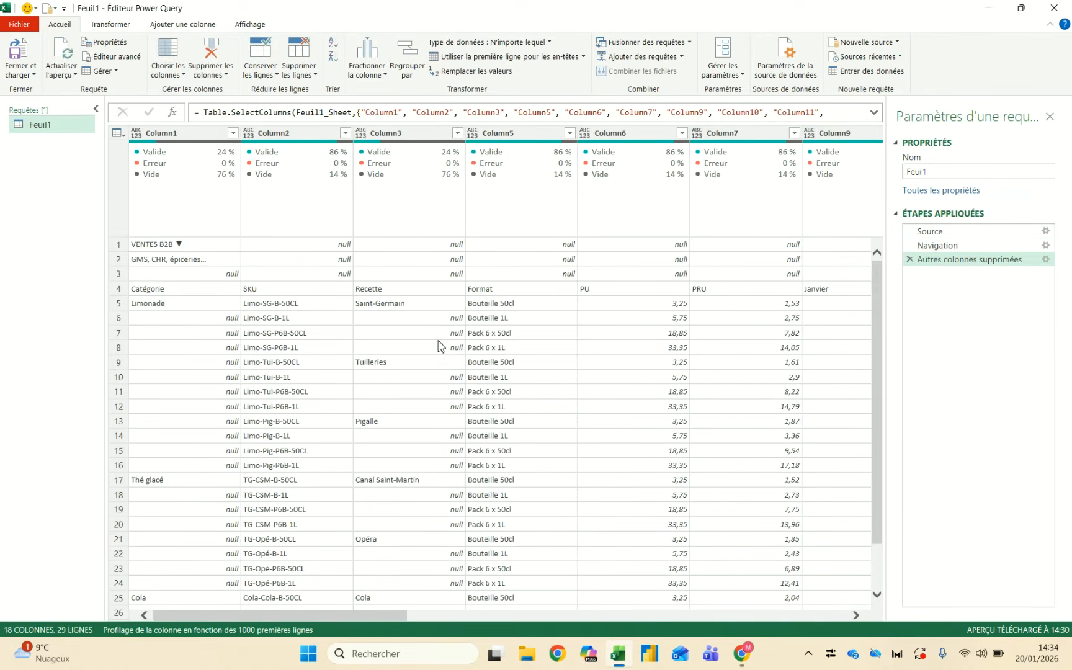
Review the descriptive columns Column1 to Column7 and the monthly columns starting at Column9
click(185, 134)
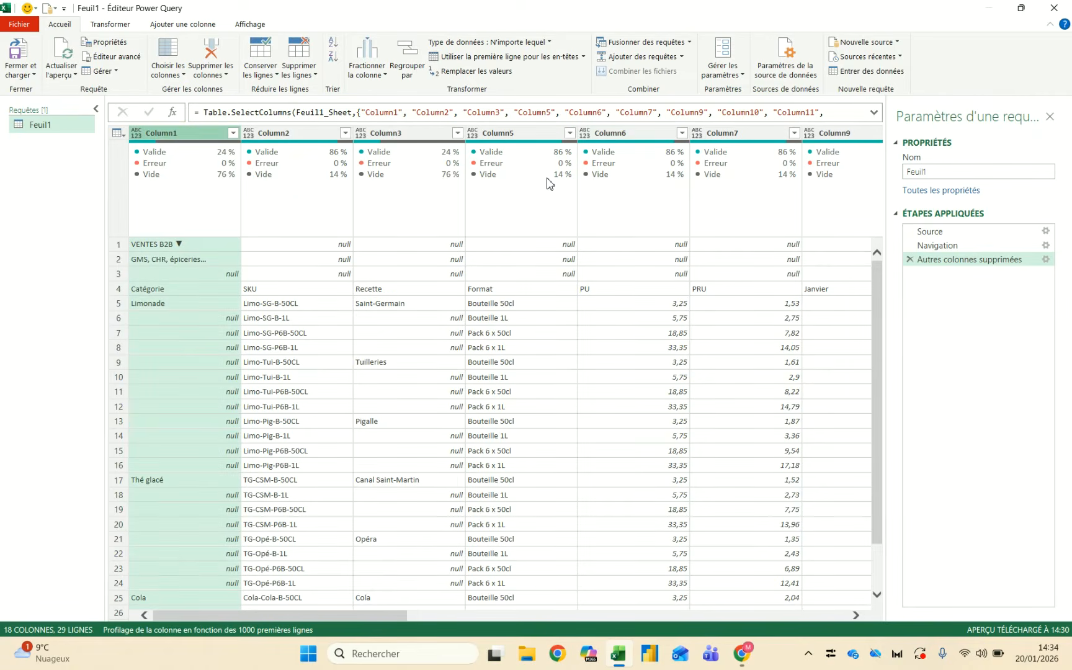
shift+click(839, 139)
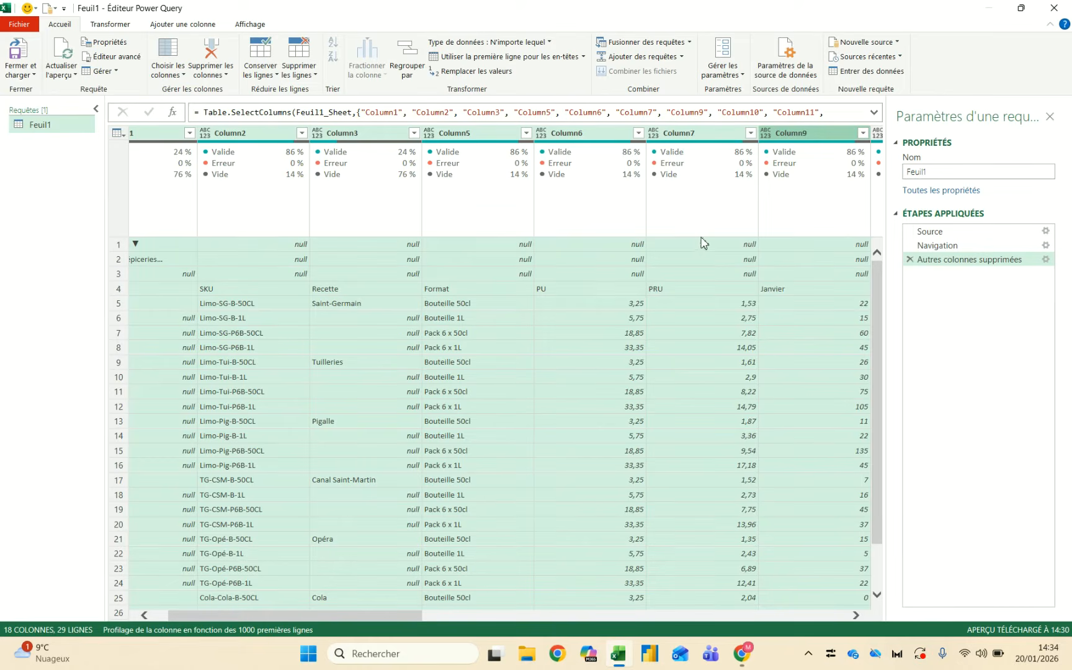
scroll(781, 251, right, 1)
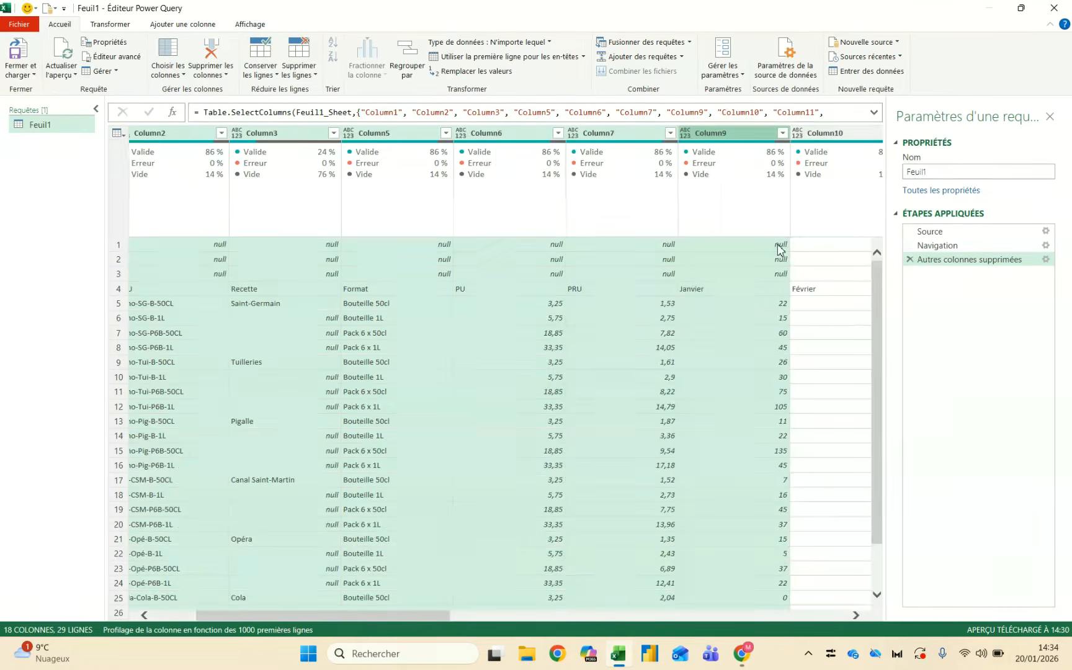
scroll(781, 251, left, 2)
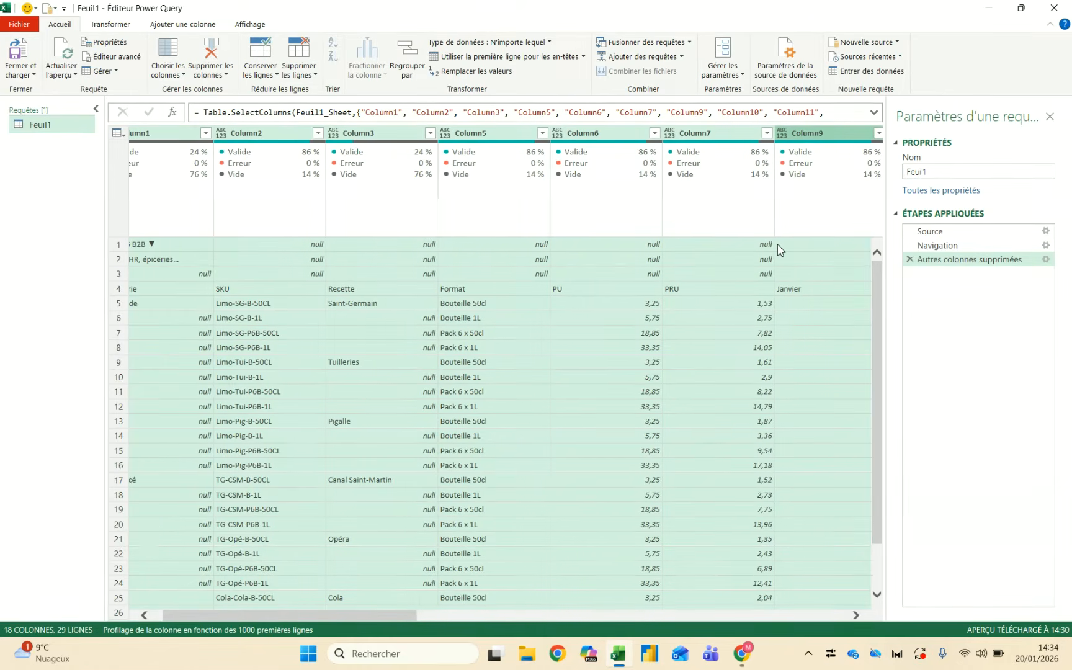
click(708, 134)
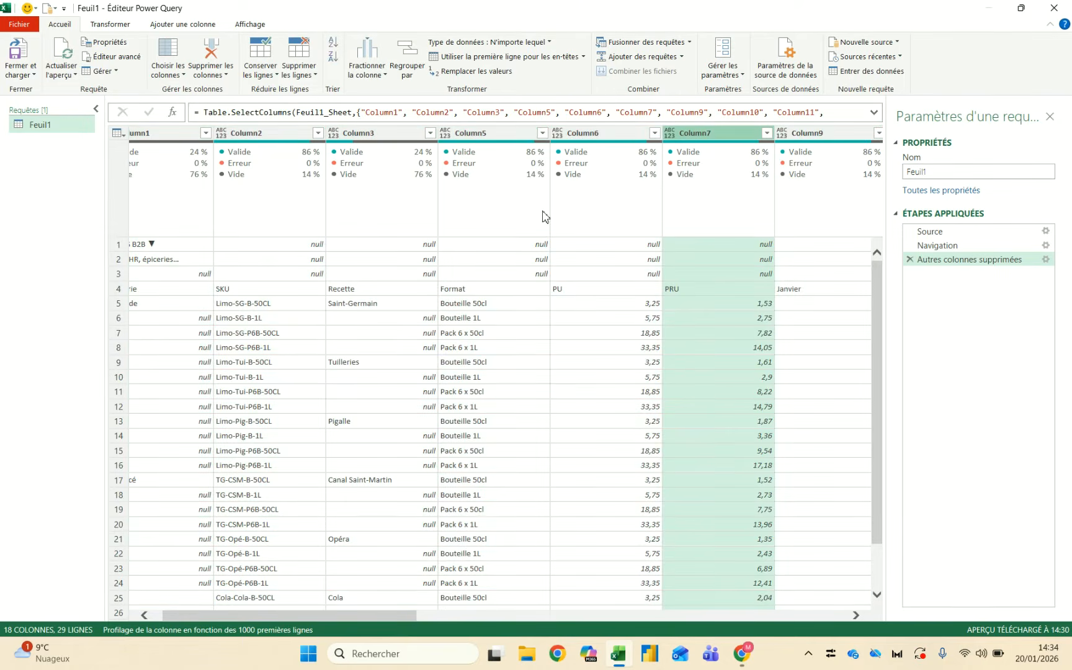
scroll(707, 337, right, 5)
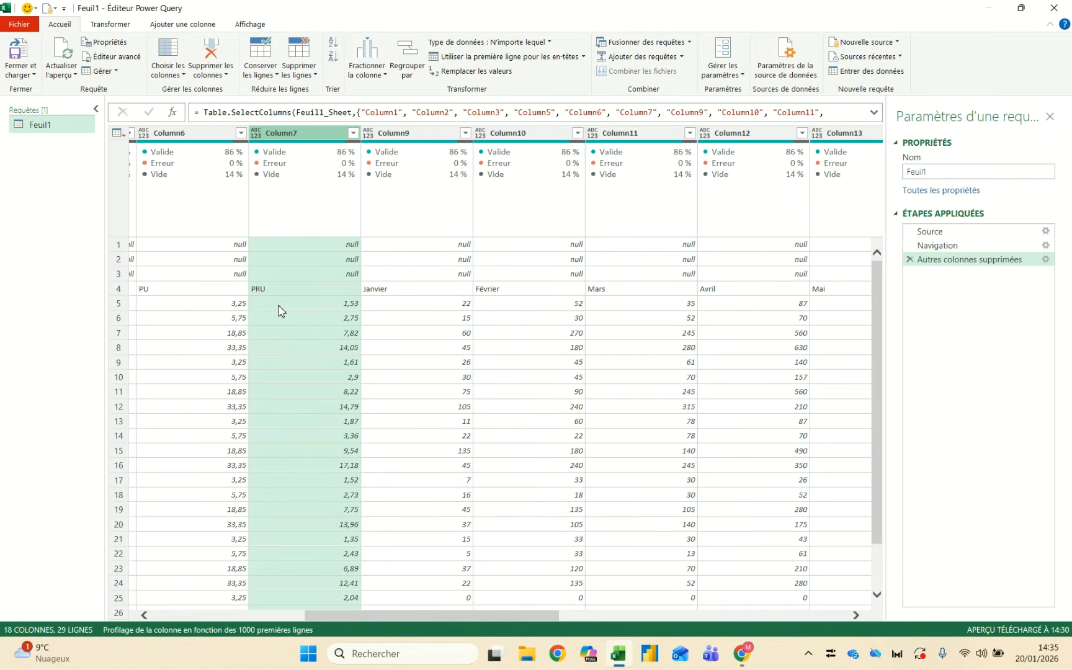
scroll(278, 310, left, 5)
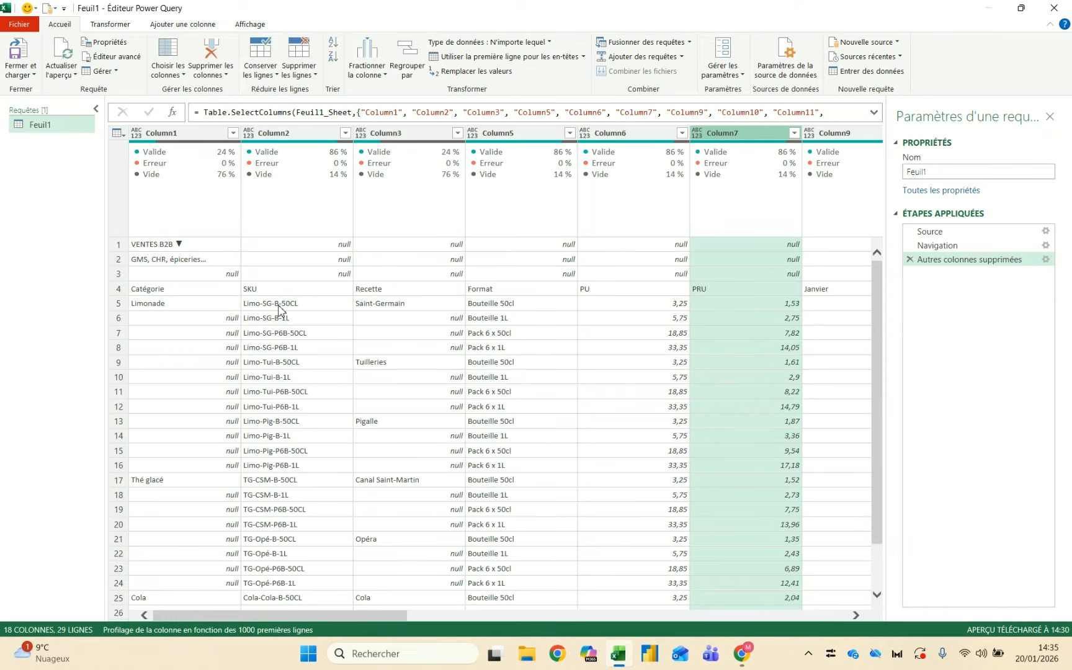
Examine how the SKU codes relate to the Catégorie, Recette and Format values, down to the Total row
click(193, 136)
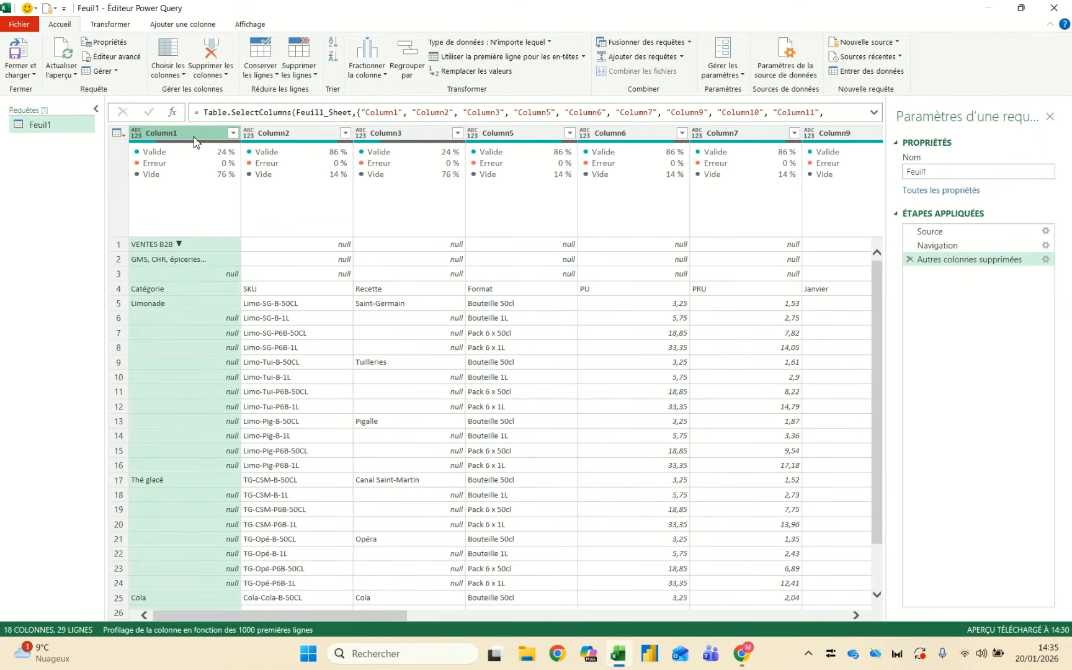
click(307, 135)
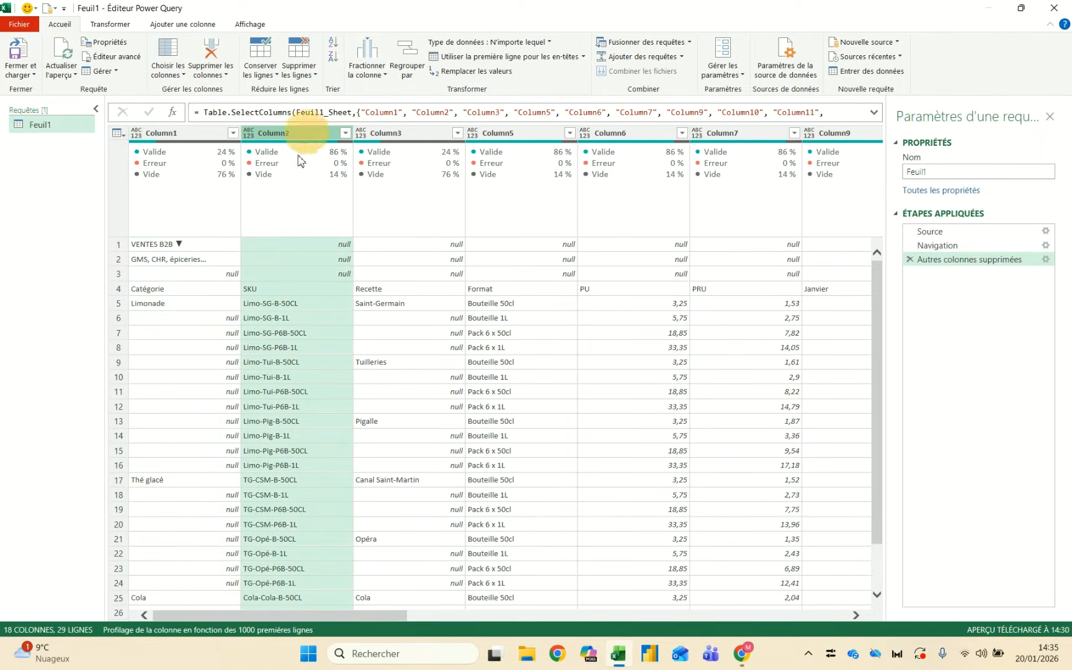
click(276, 291)
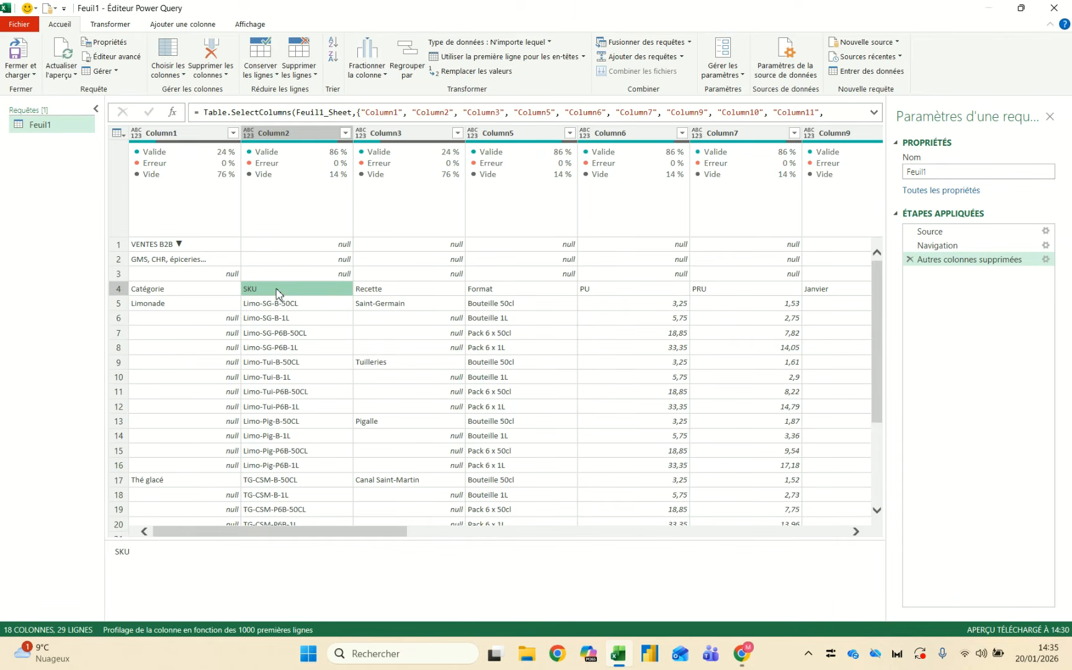
click(262, 307)
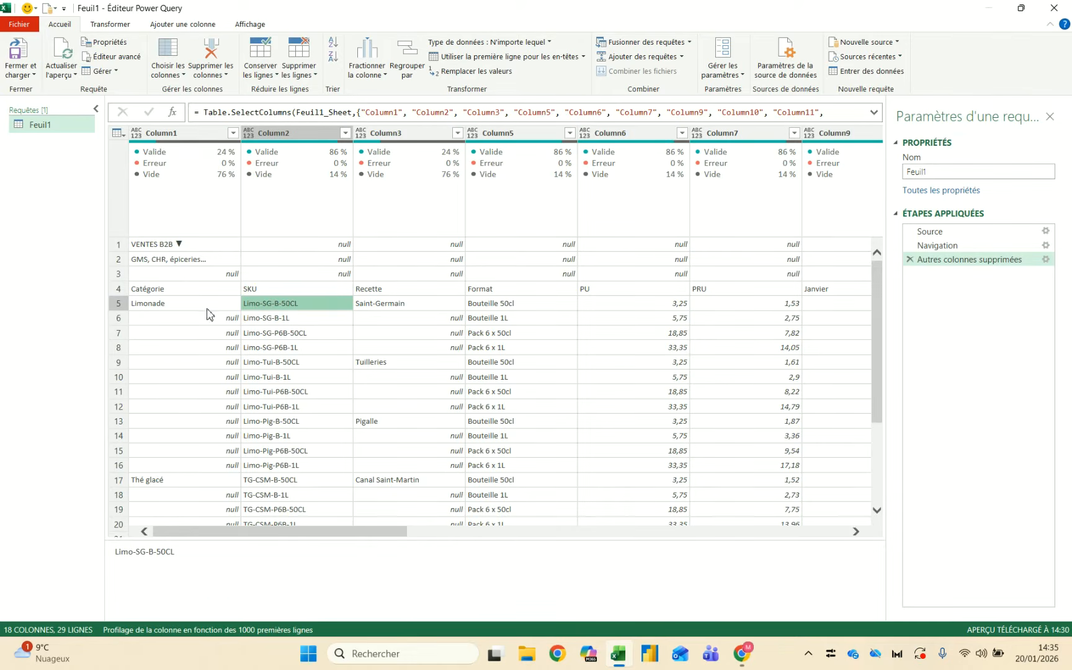
click(412, 308)
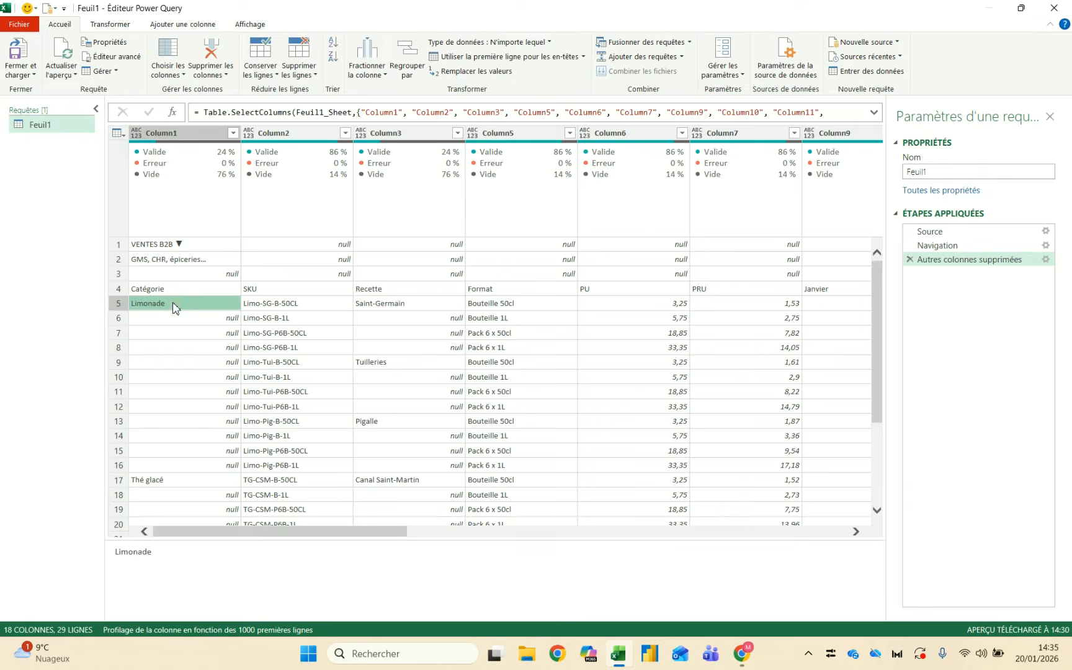
click(506, 307)
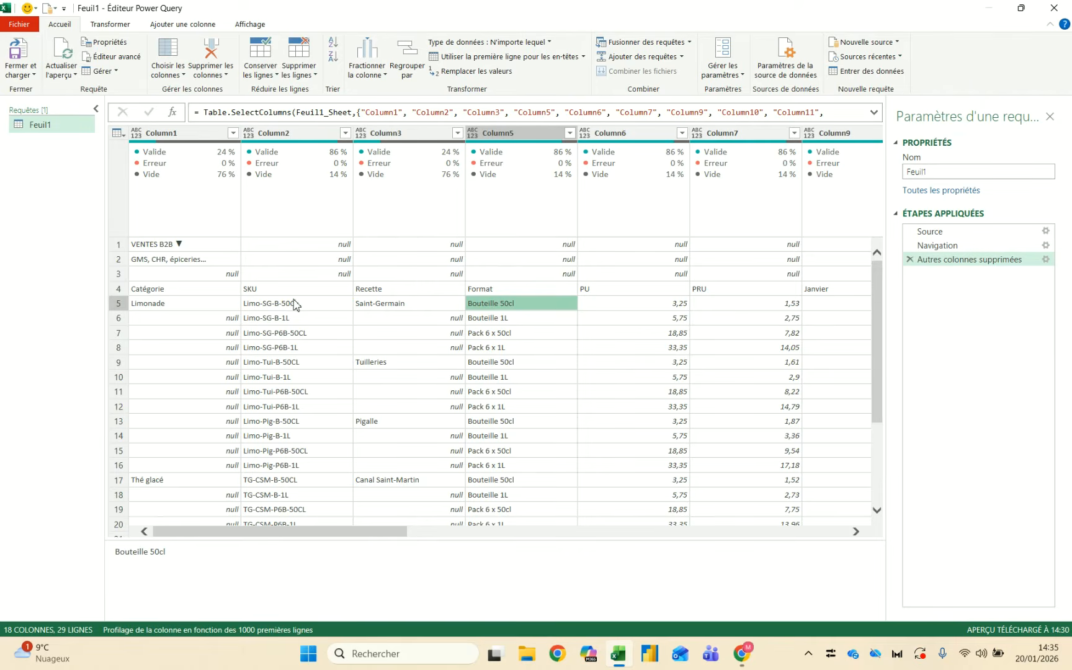
scroll(294, 303, down, 3)
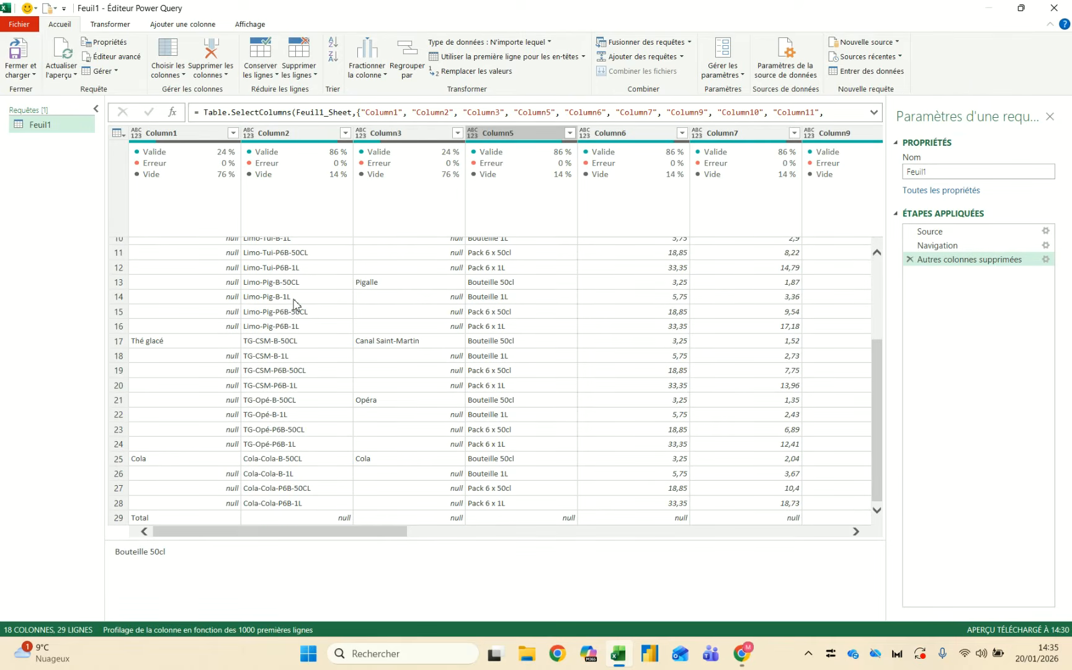
Filter out the rows with null values in Column2, the SKU column, of the Feuil1 query
click(314, 516)
scroll(315, 517, up, 3)
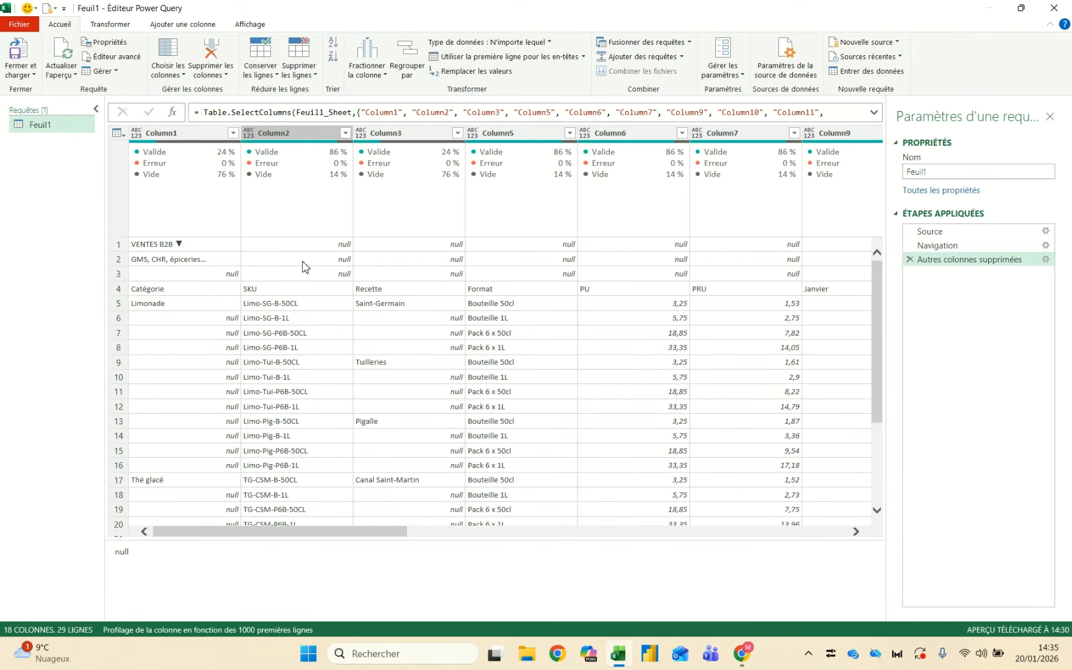
click(345, 133)
click(163, 294)
click(277, 535)
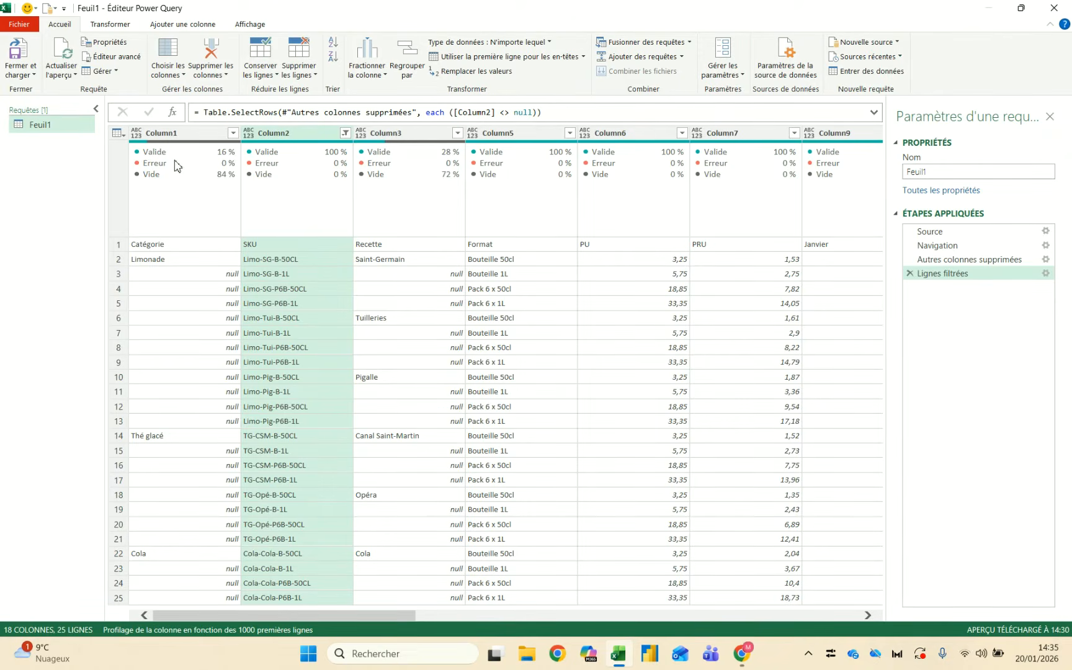
Promote the first row, containing Catégorie, SKU, Recette and Format, to column headers
click(186, 133)
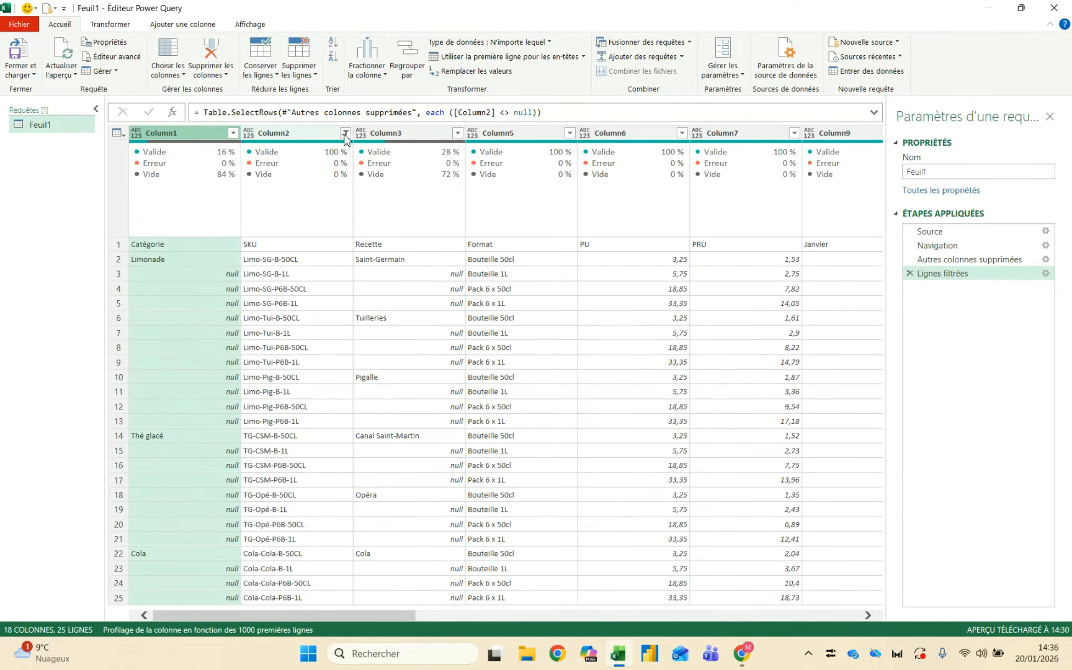
click(502, 134)
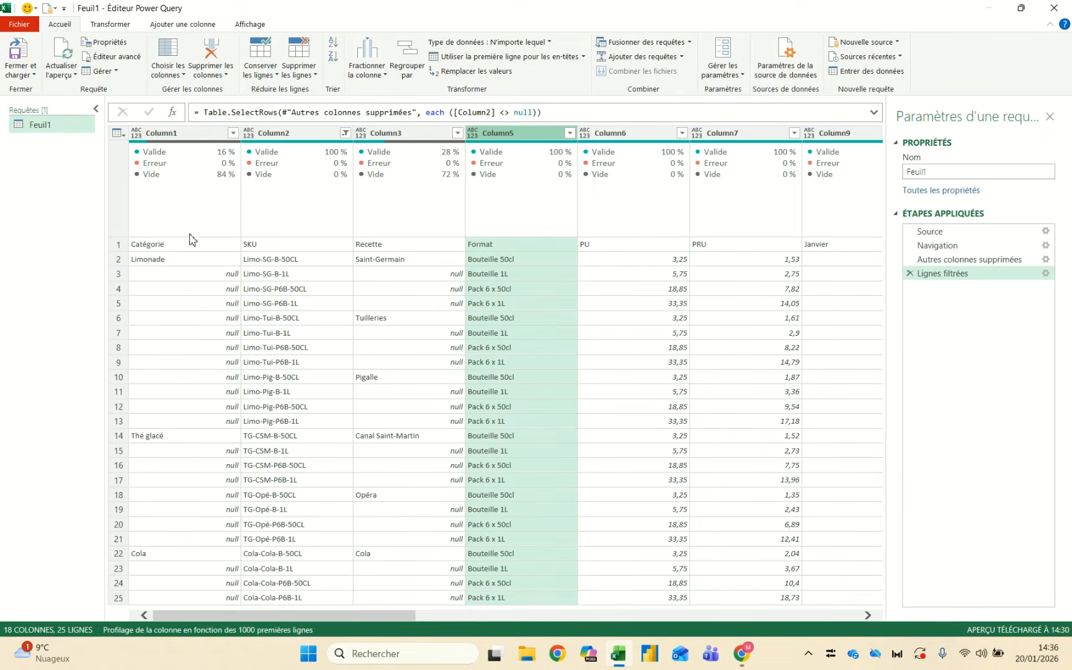
click(120, 246)
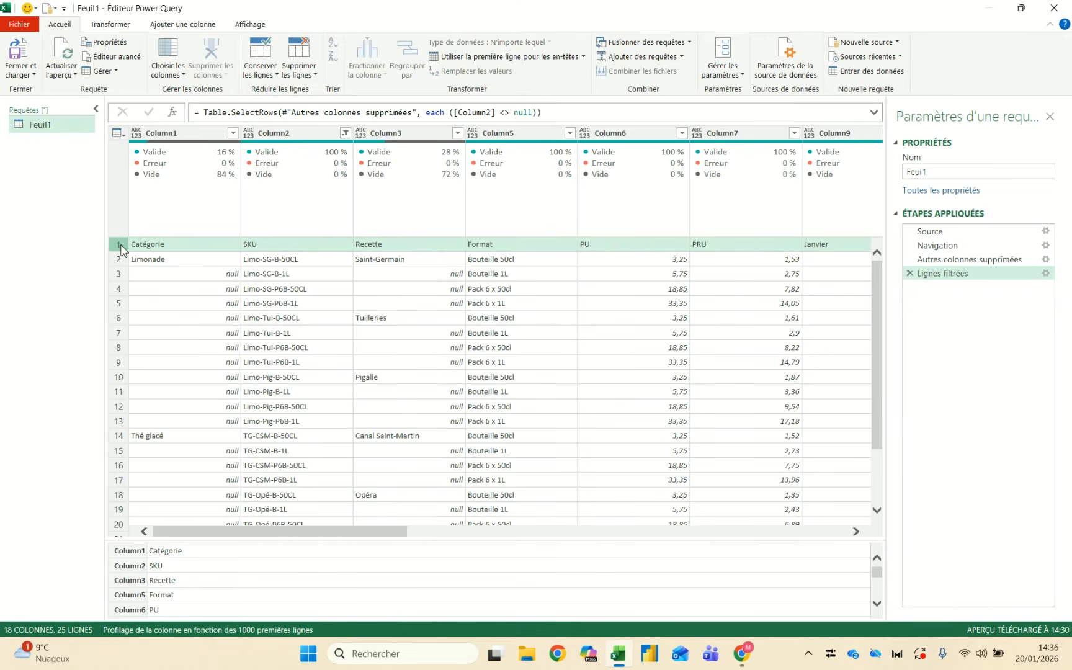
click(124, 26)
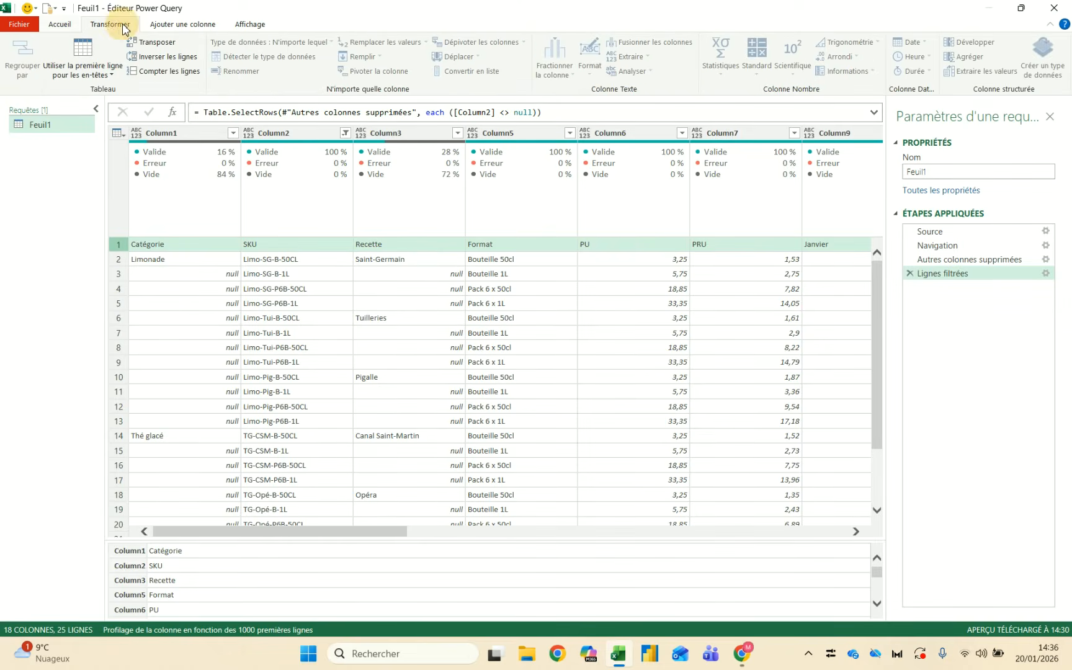
click(60, 25)
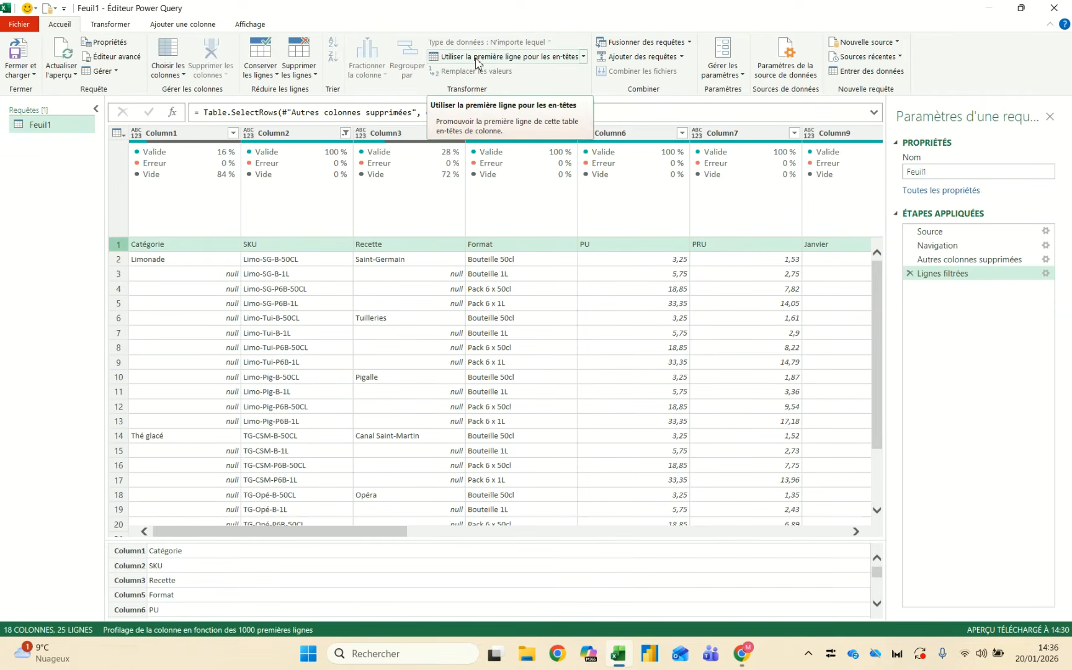
click(277, 347)
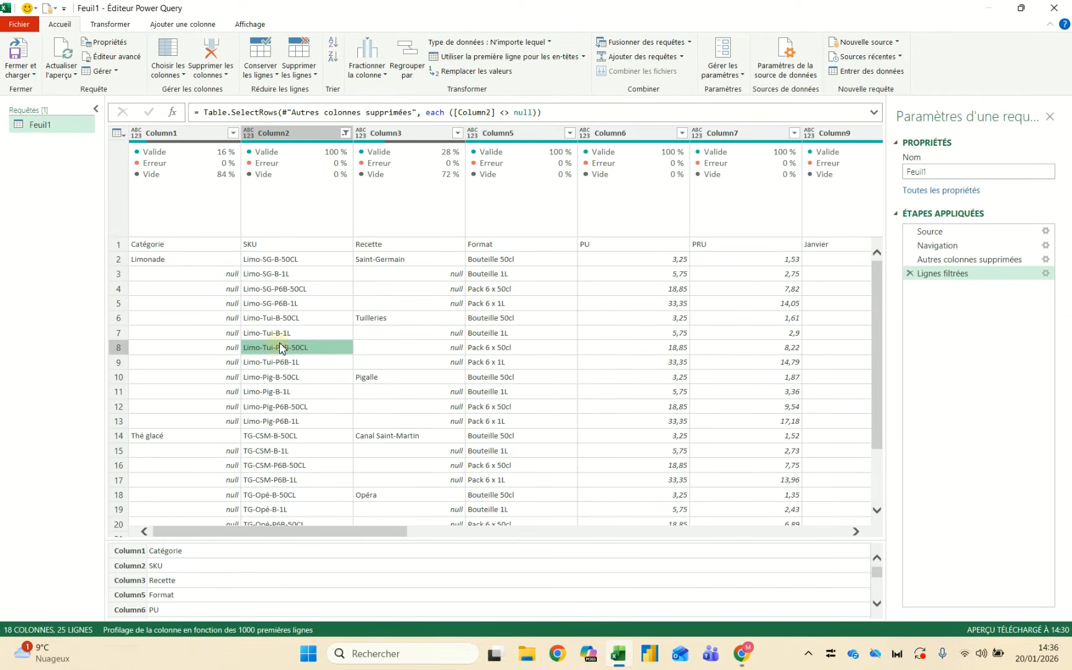
click(113, 345)
click(409, 307)
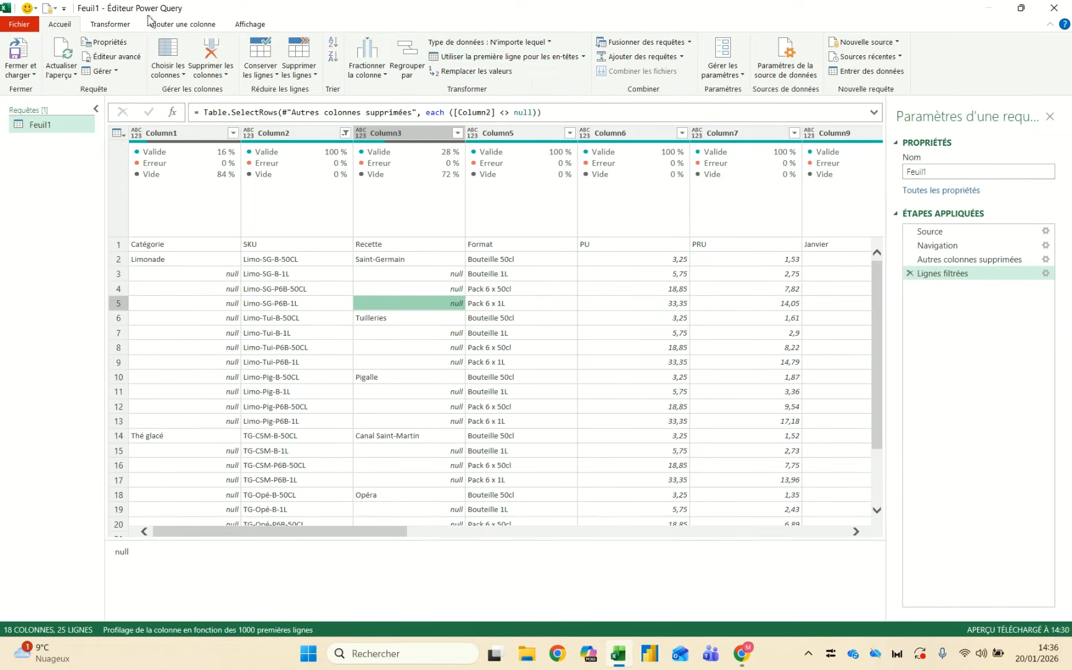
click(122, 26)
click(83, 56)
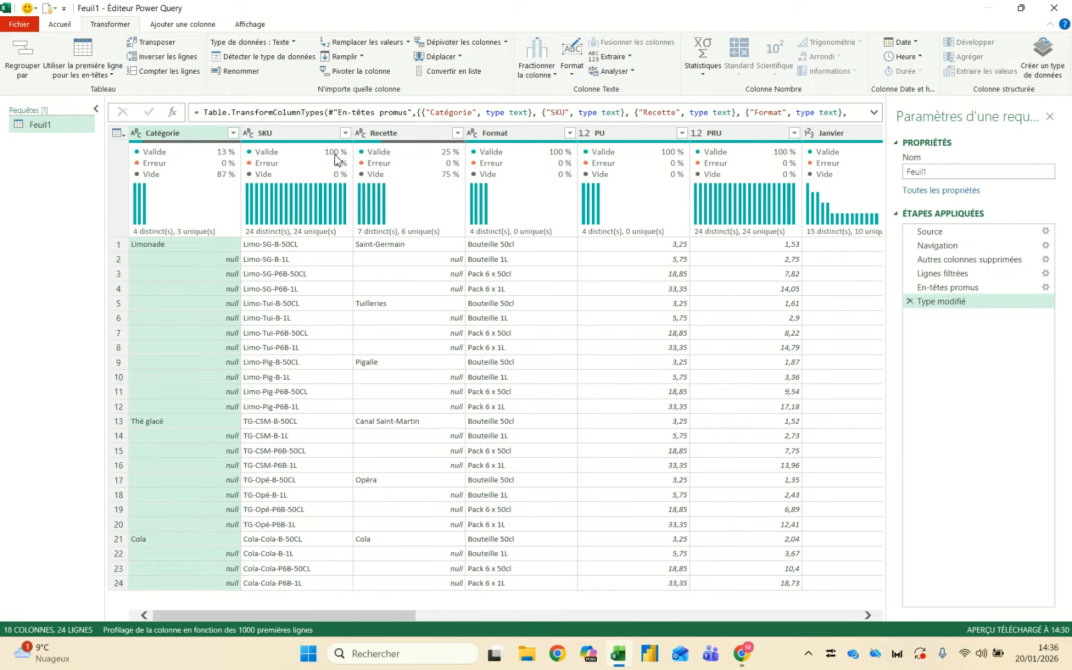
Review the automatically detected column types up to the monthly columns and delete the Type modifié step
mouse_move(335, 158)
click(304, 133)
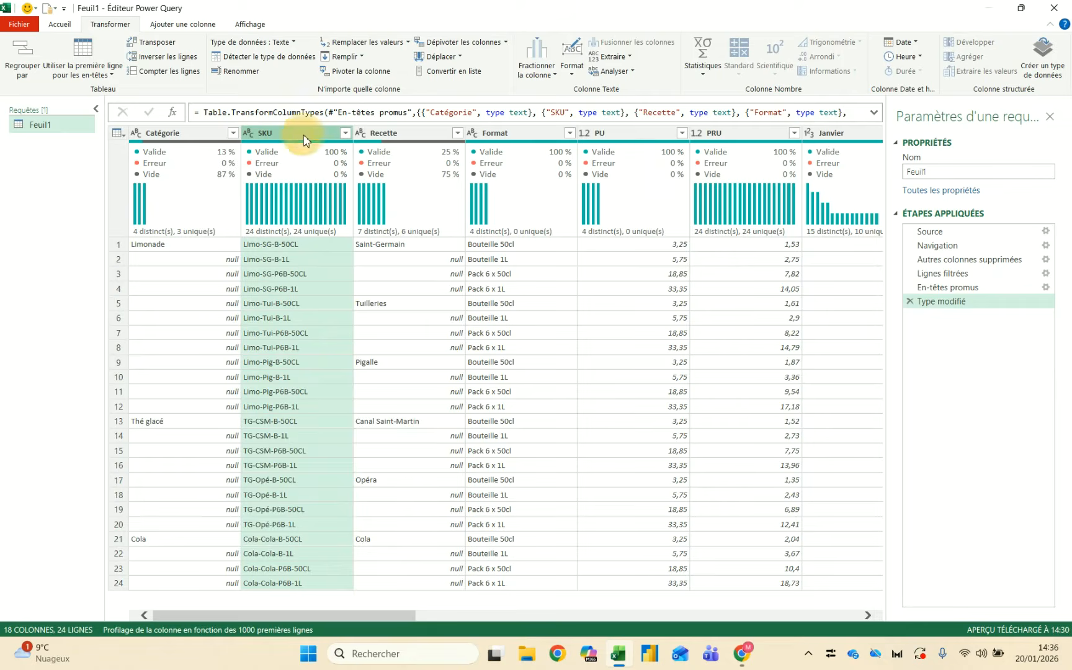
click(407, 131)
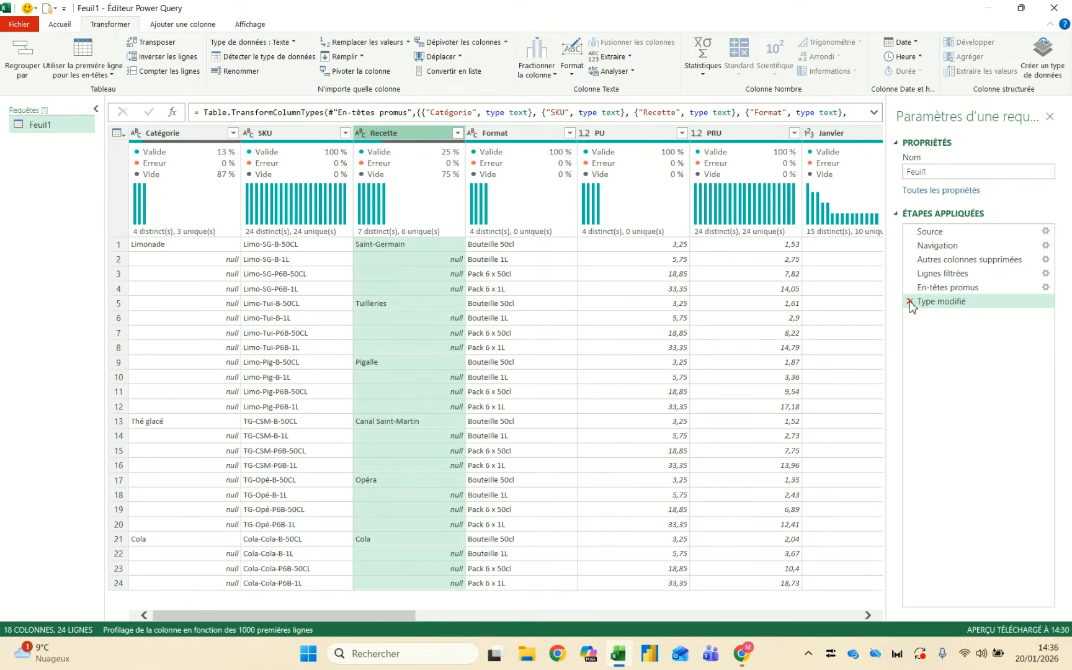
scroll(761, 333, right, 10)
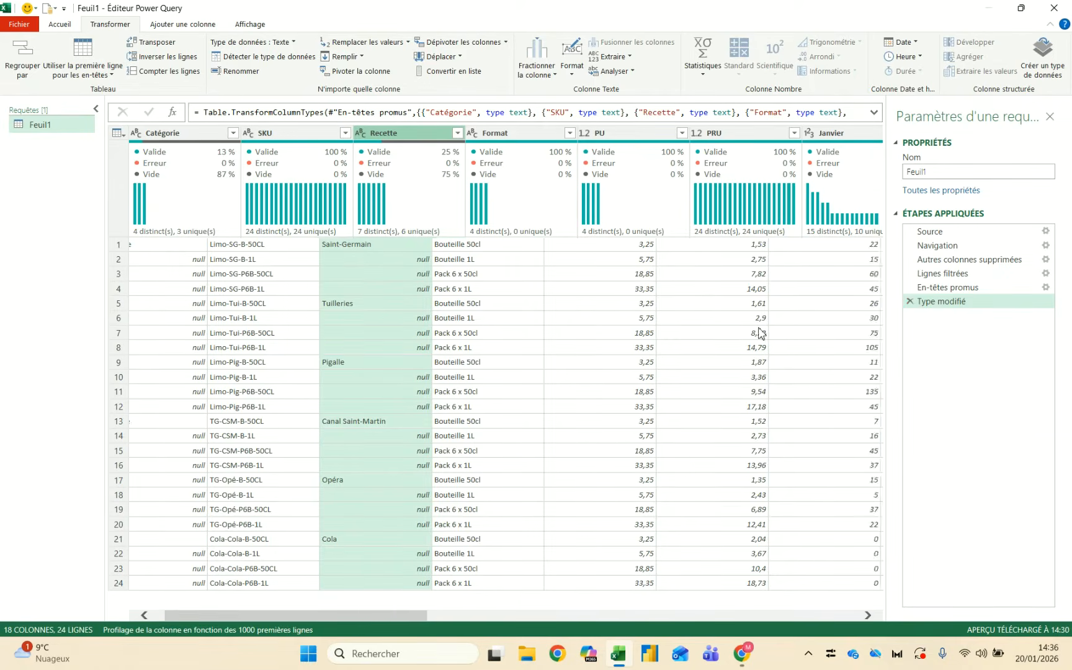
scroll(761, 334, right, 1)
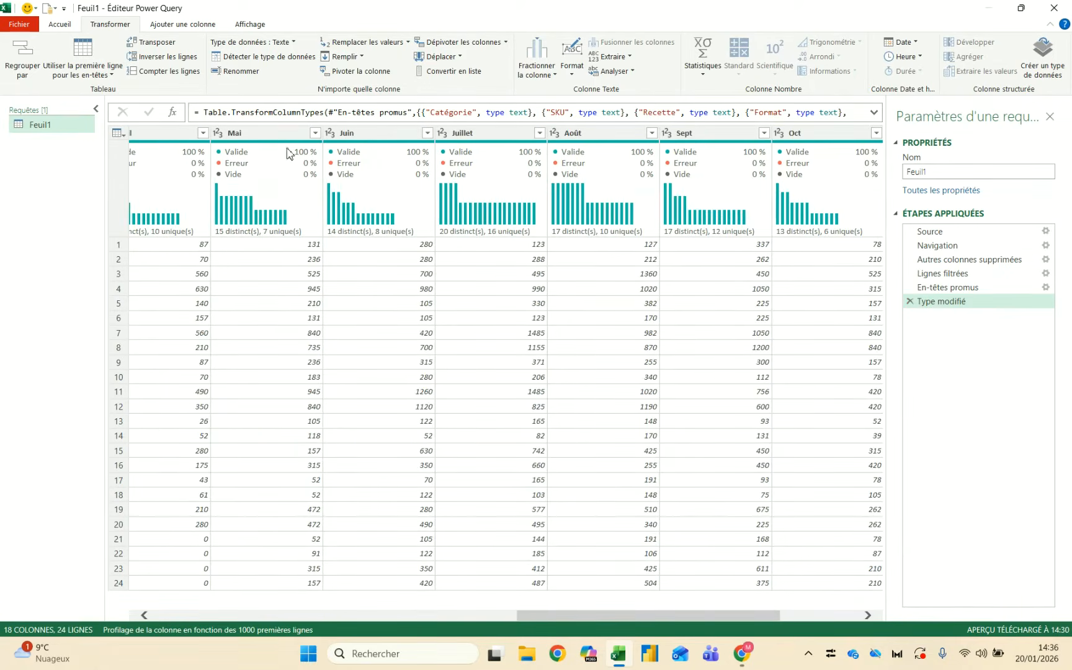
mouse_move(497, 223)
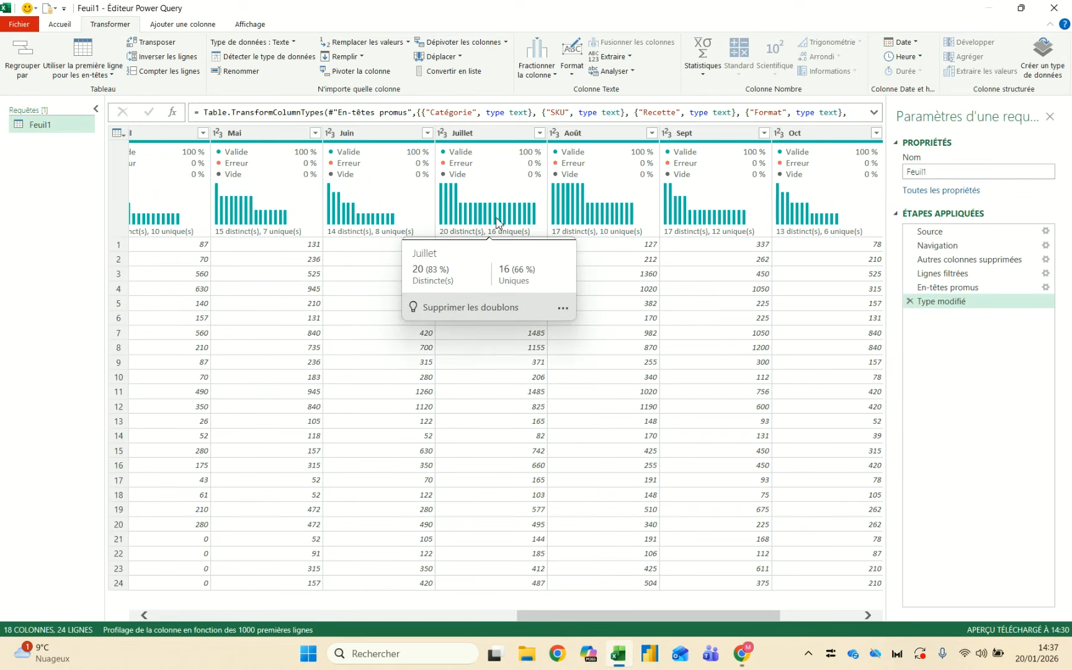
scroll(373, 321, left, 11)
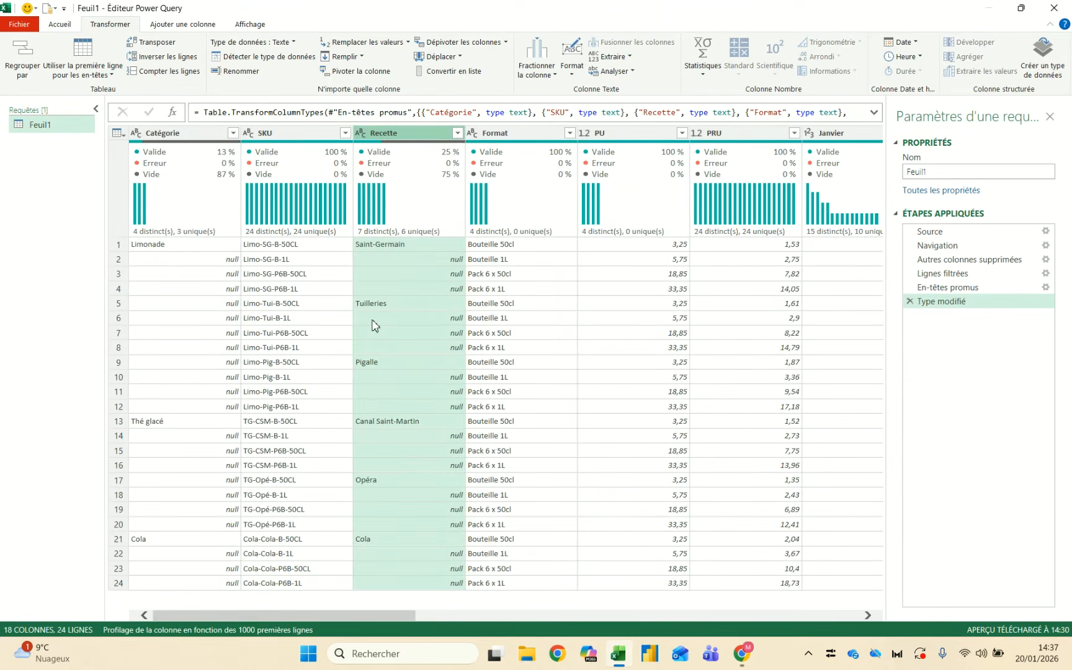
click(910, 302)
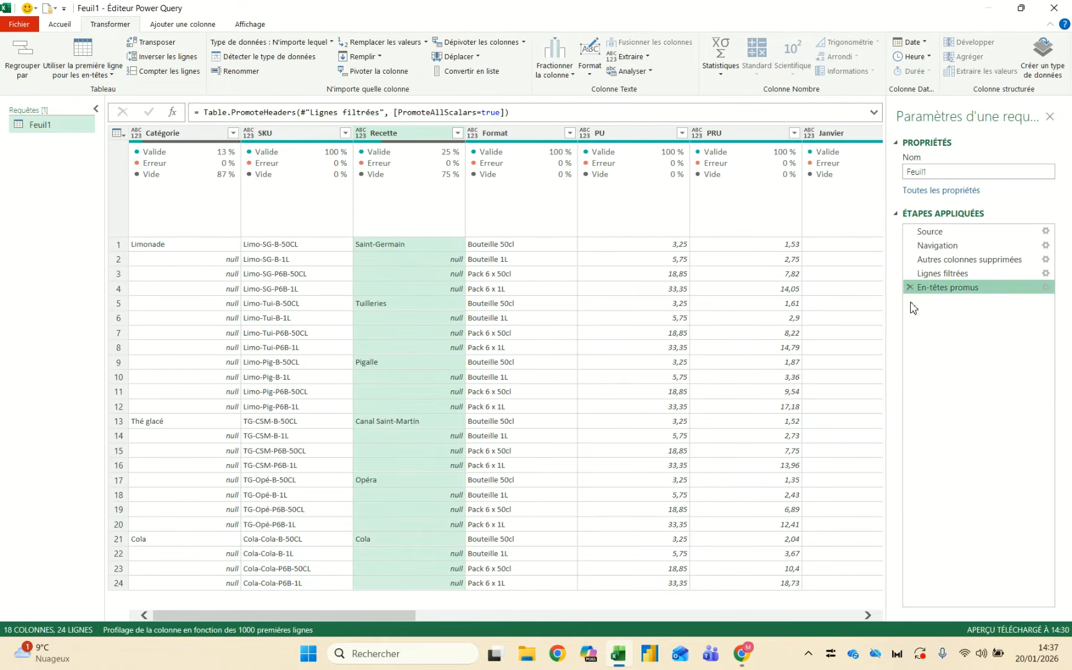
click(60, 24)
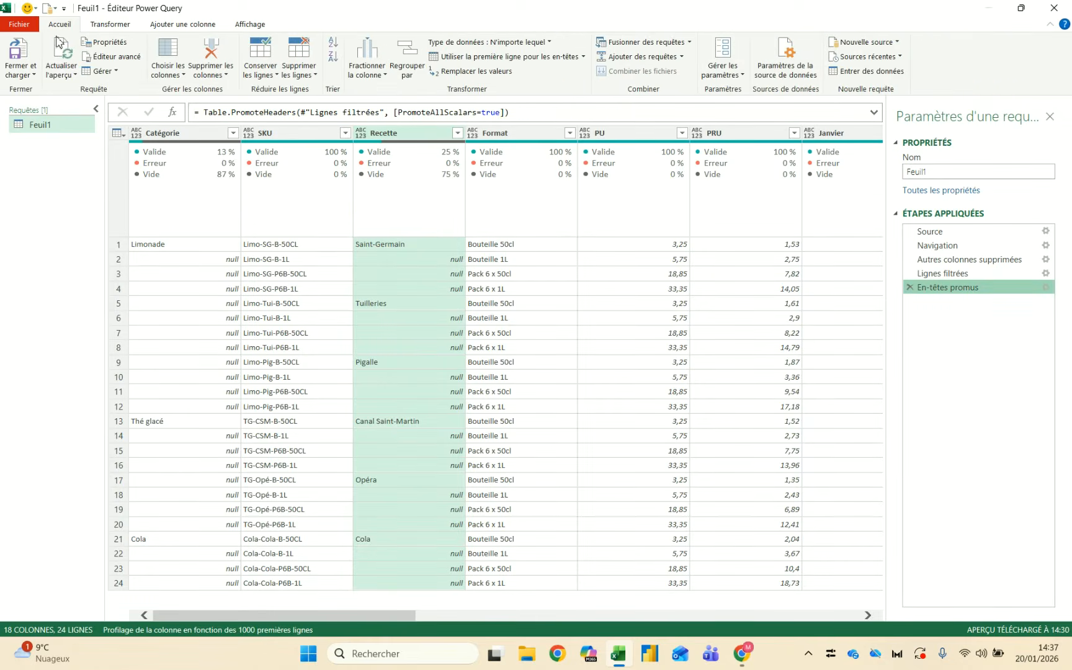
click(19, 24)
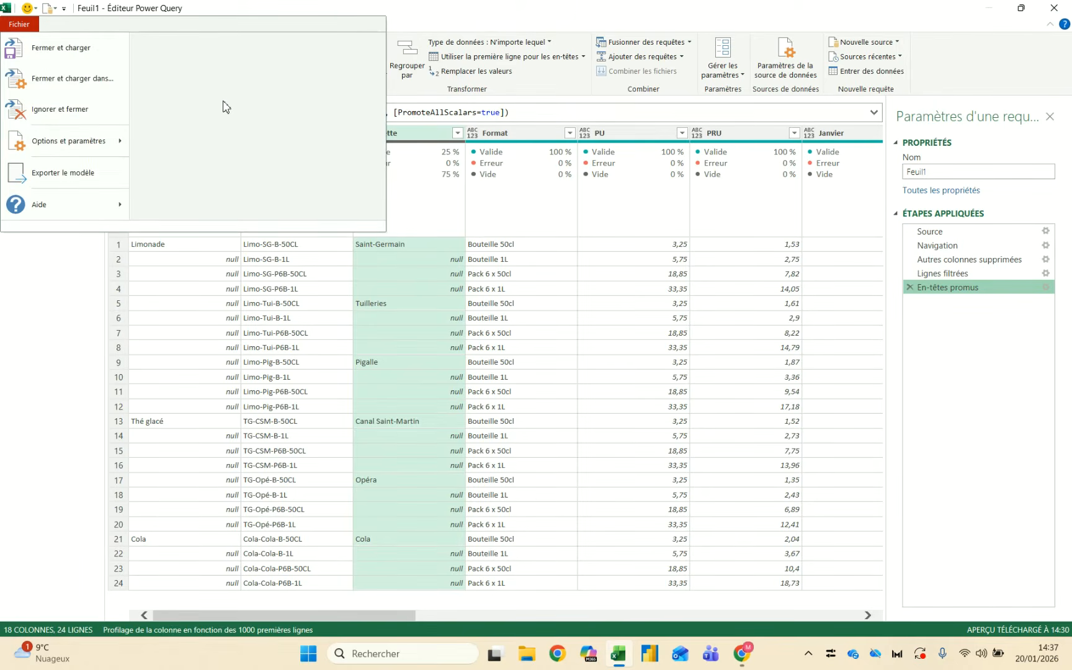
click(355, 16)
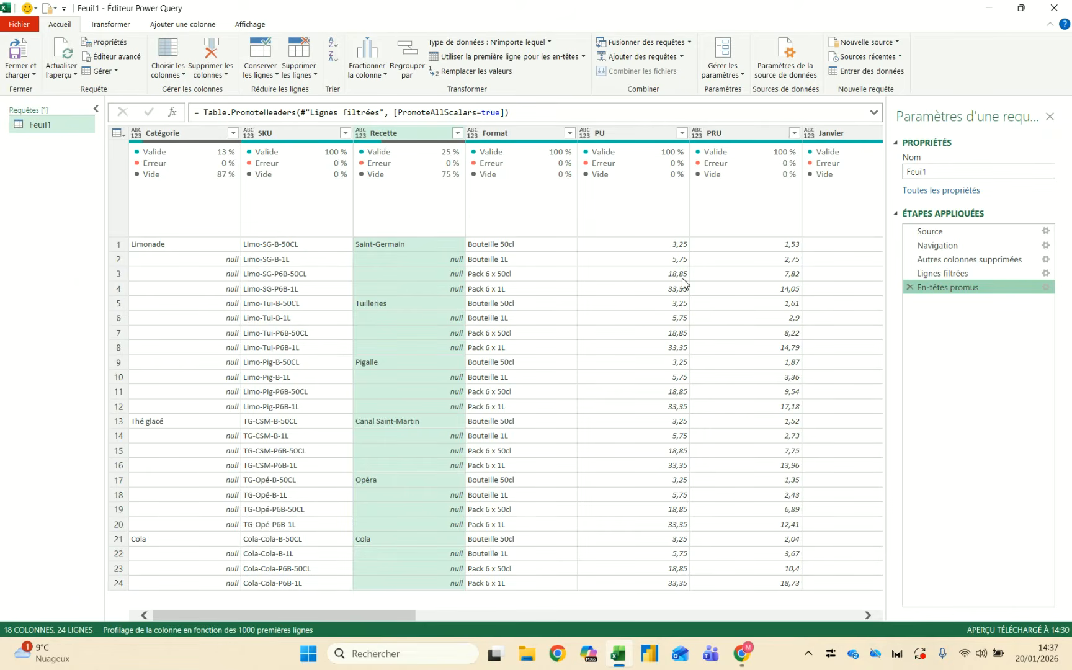
Examine the null cells under each Catégorie and Recette value, and check the Ingr. column in the Navigation step
click(660, 246)
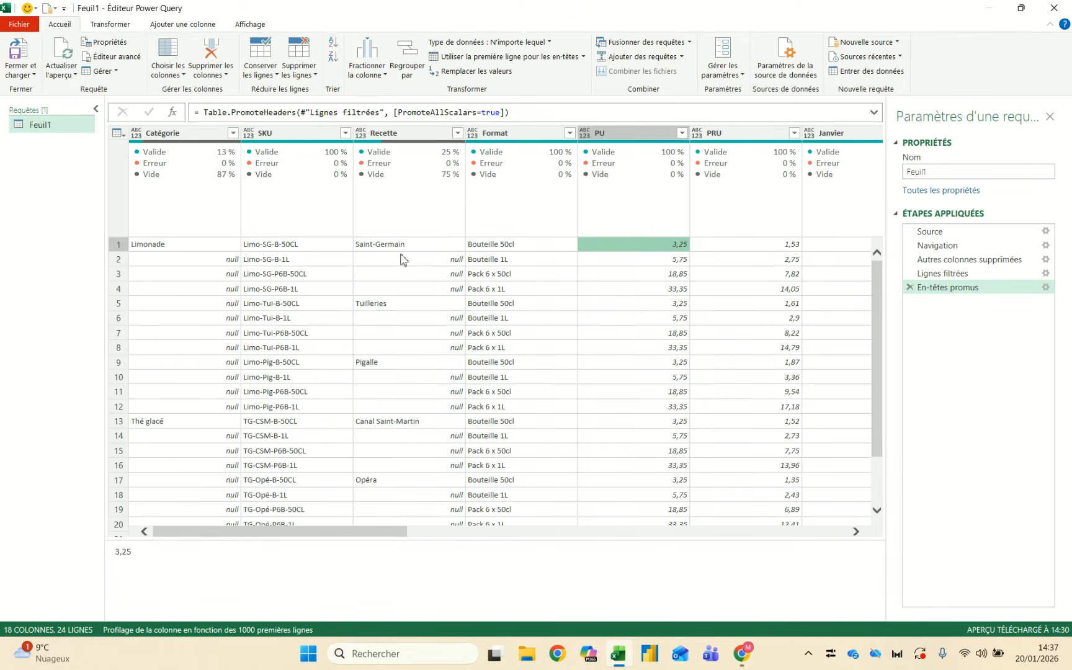
click(216, 262)
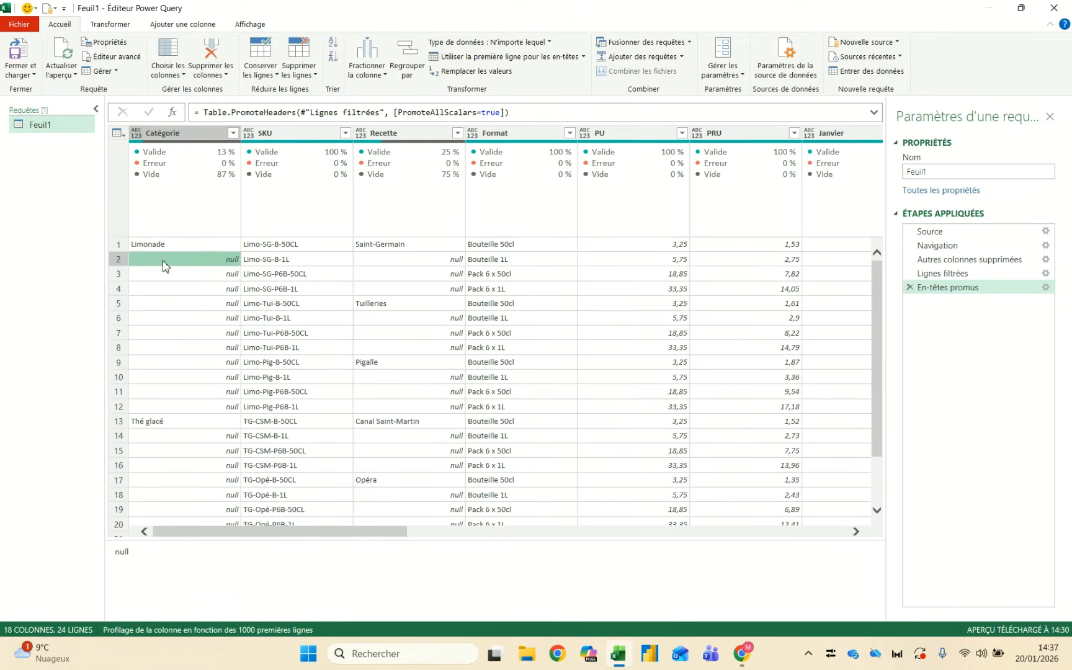
scroll(163, 383, down, 2)
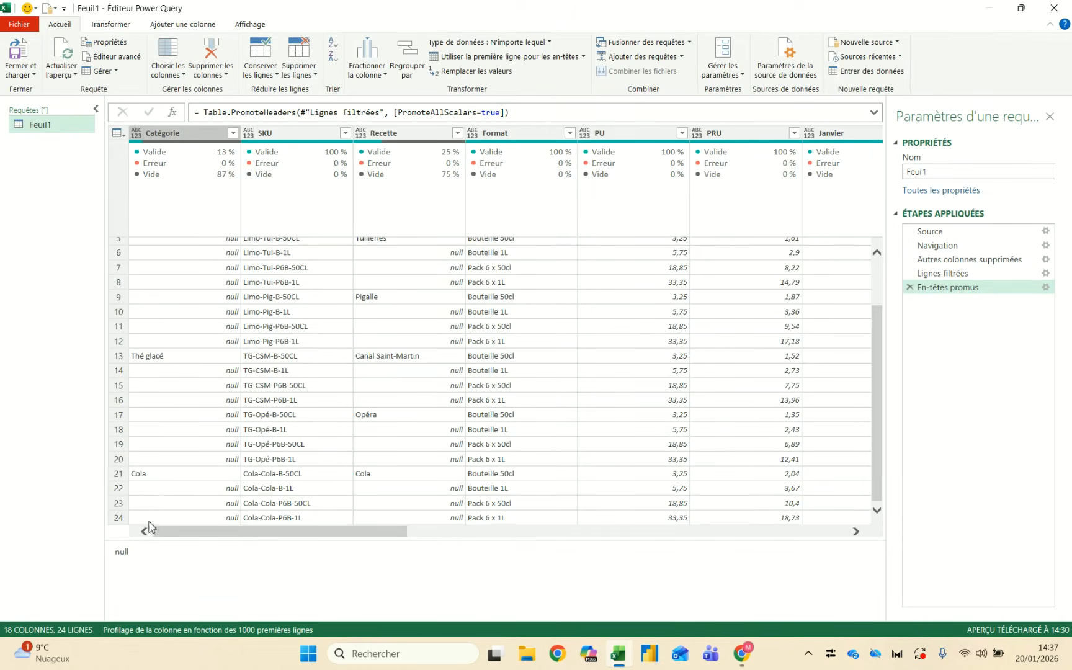
scroll(309, 385, up, 2)
click(389, 246)
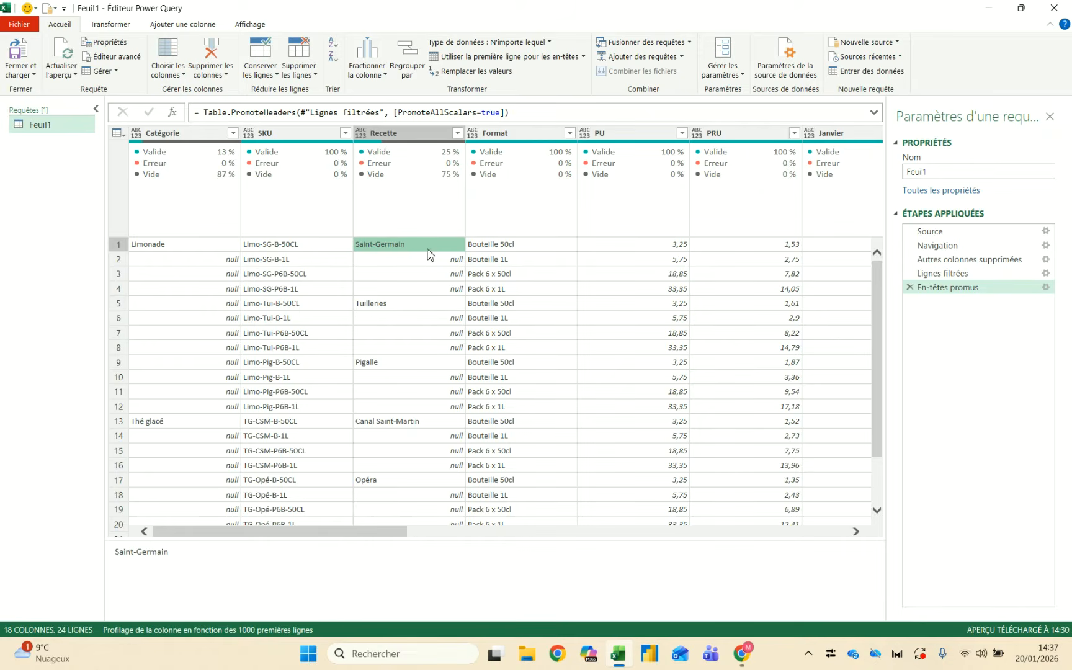
click(937, 246)
click(518, 310)
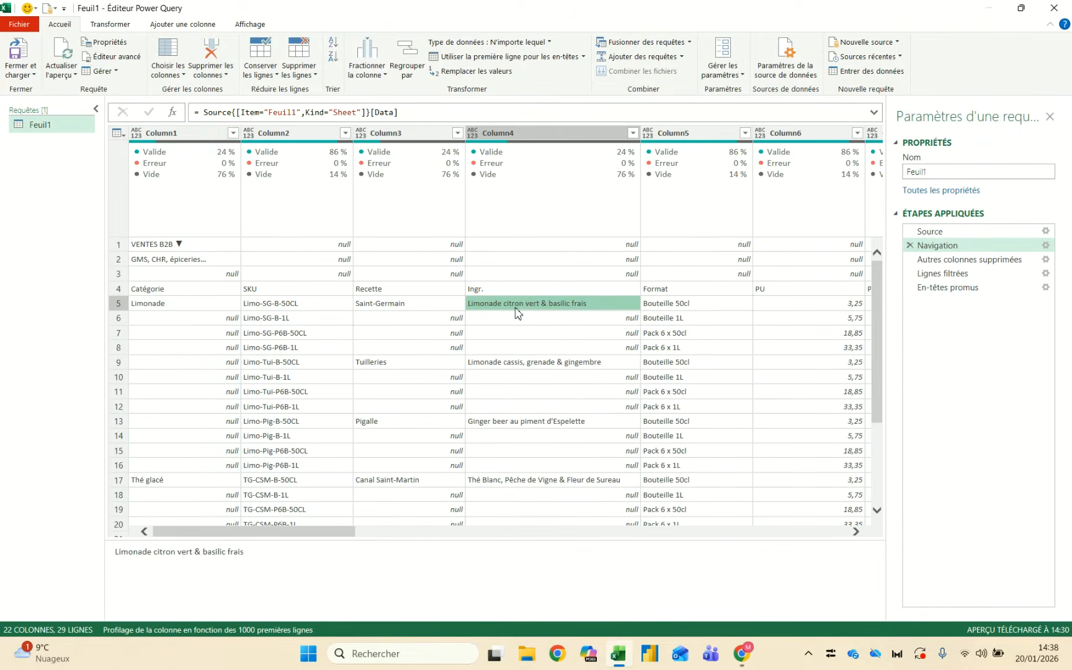
click(977, 291)
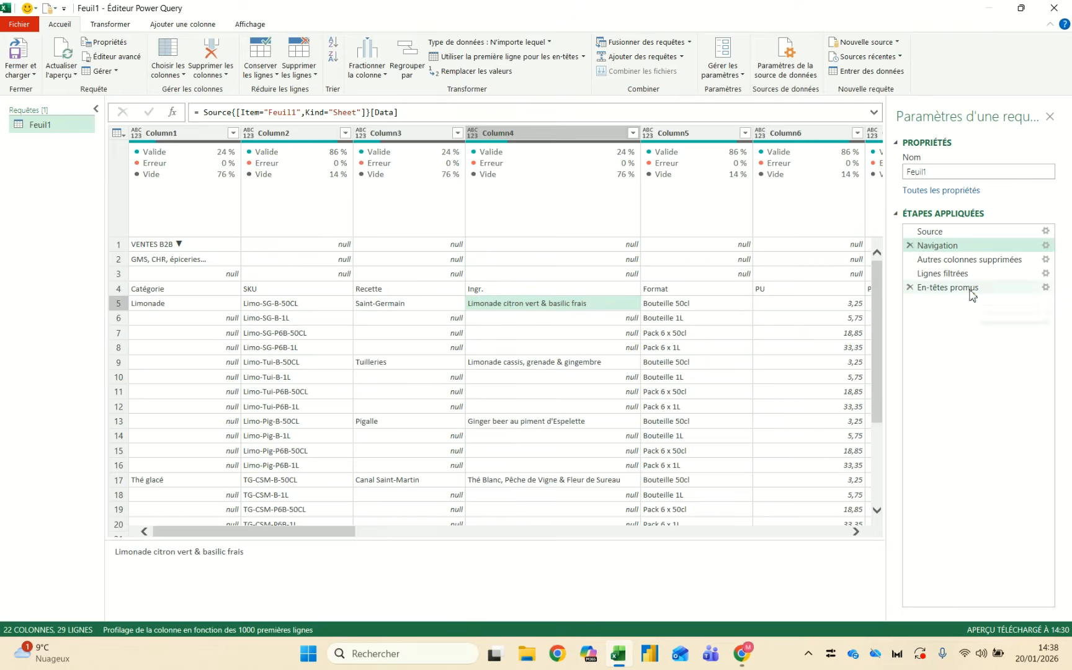
Fill the null cells of the Catégorie and Recette columns downward with the value above
click(197, 132)
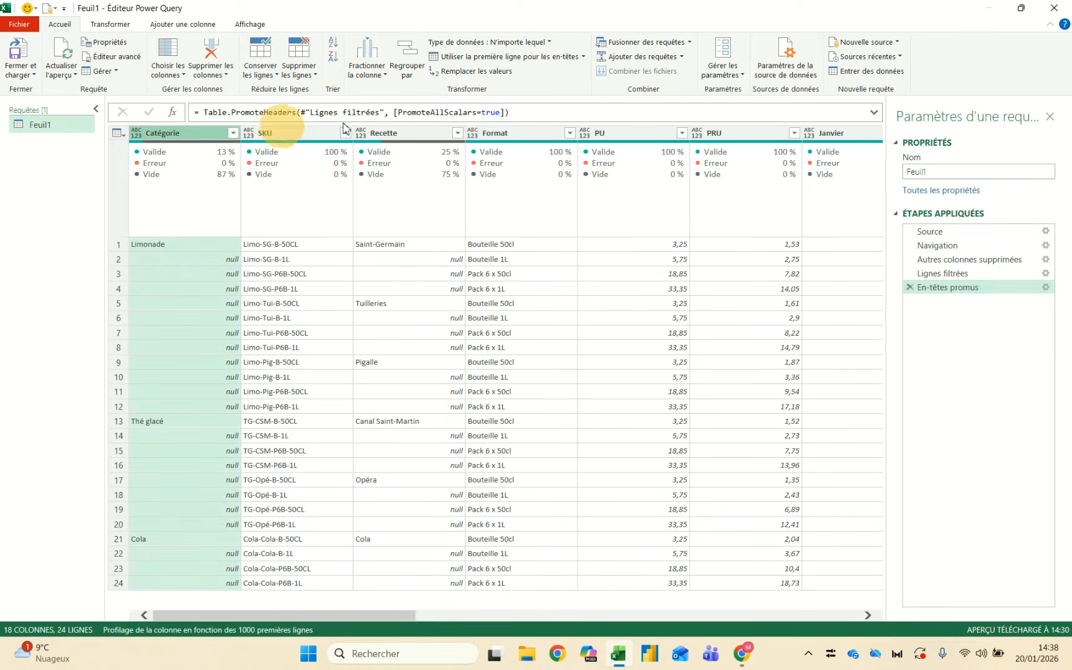
ctrl+click(404, 134)
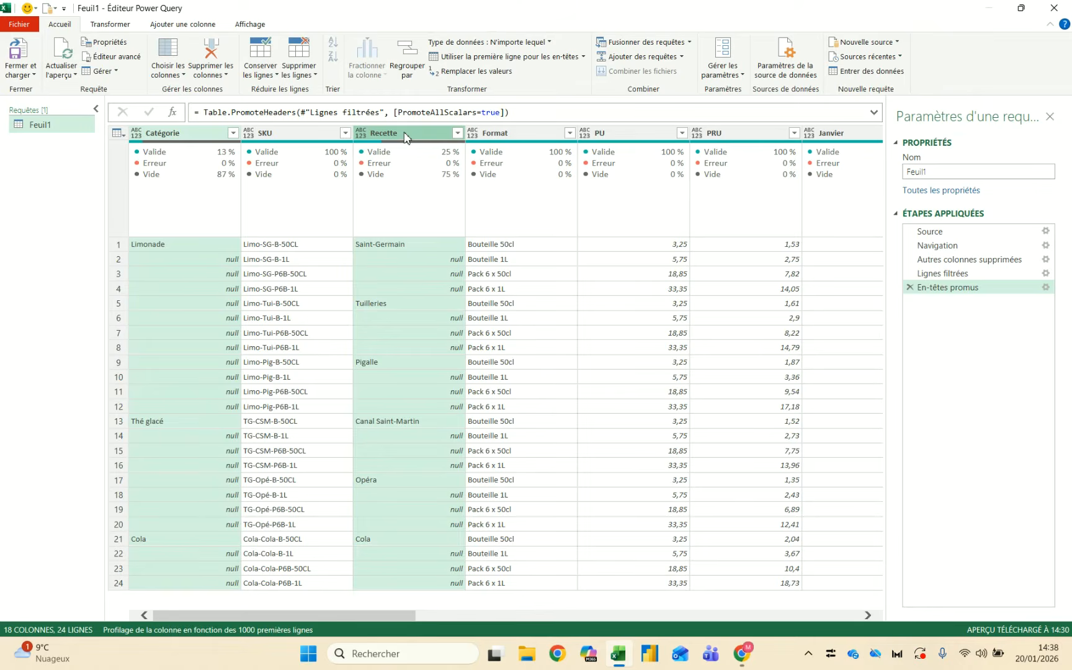
click(110, 24)
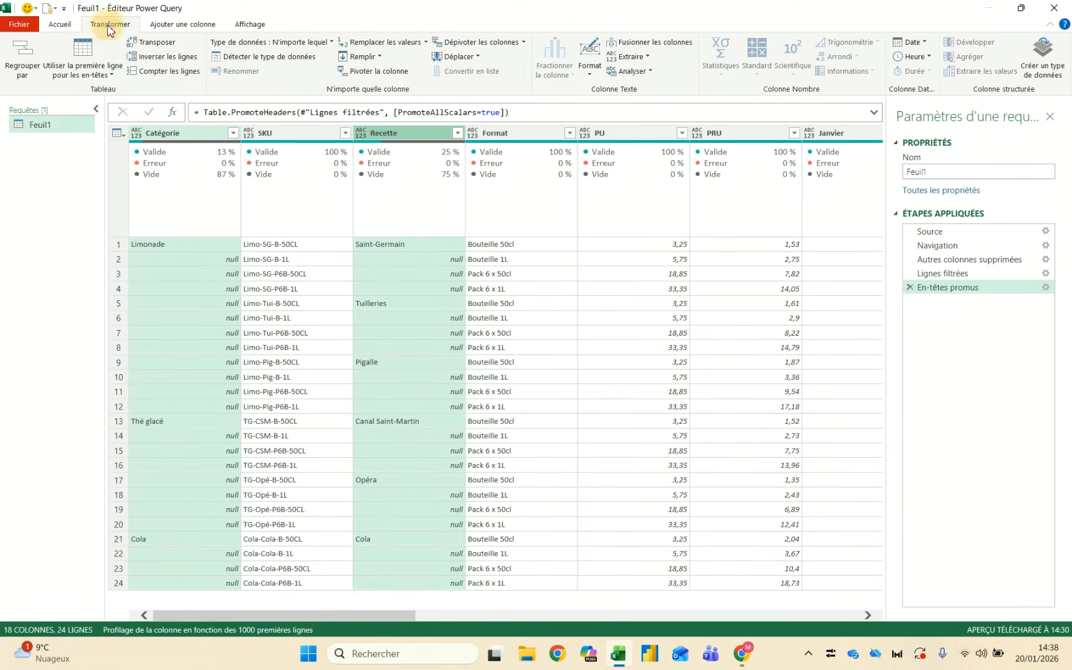
click(351, 58)
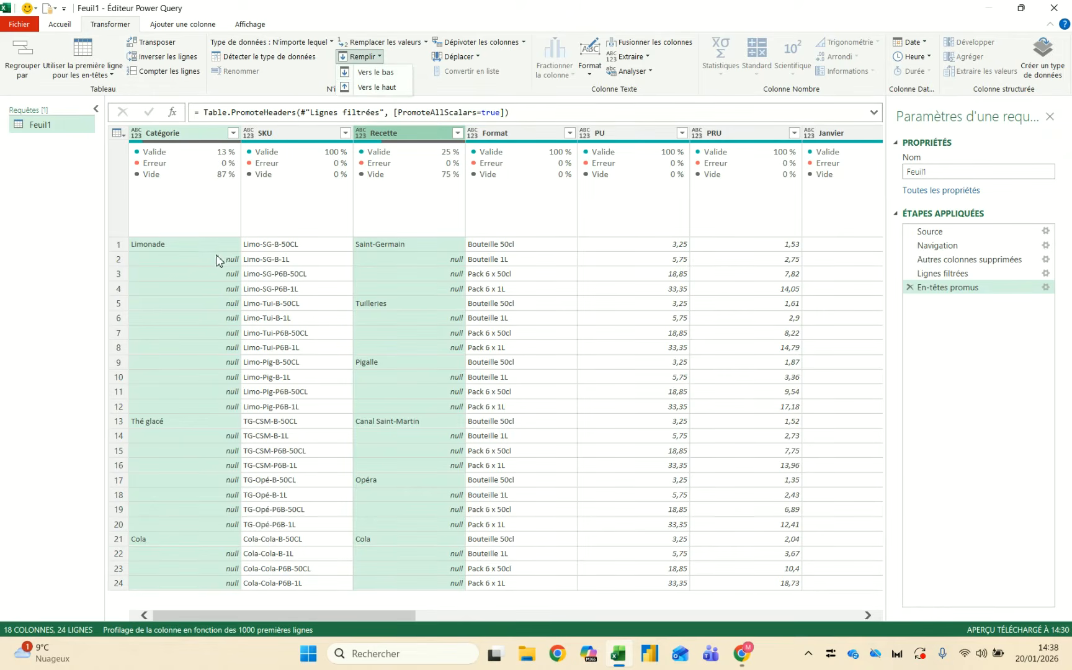
click(396, 75)
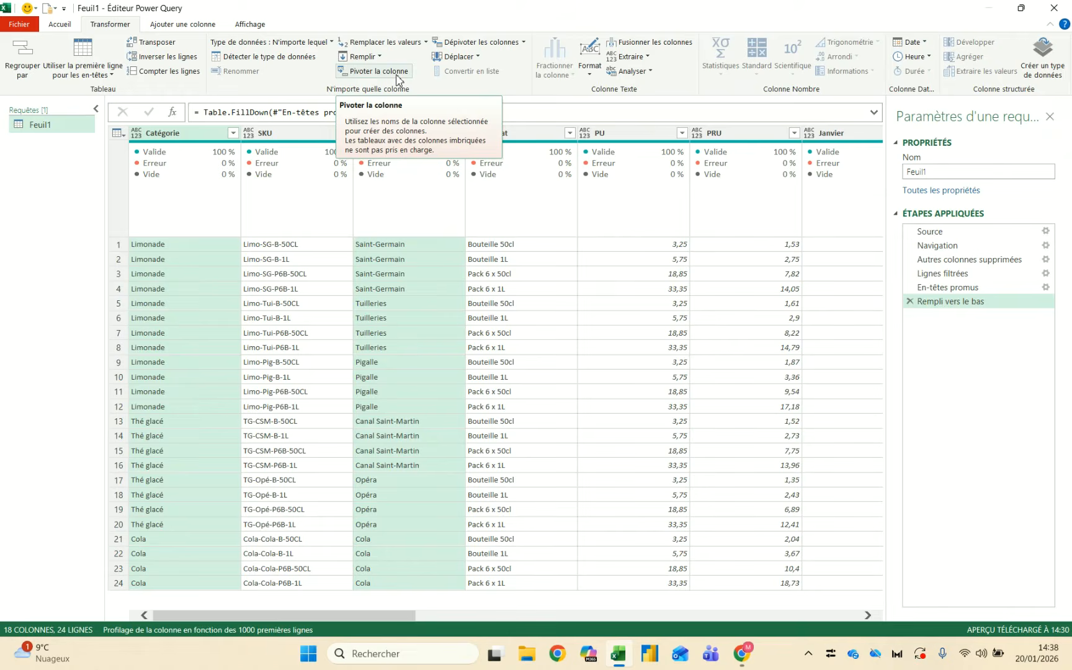
Compare row 6 in the Rempli vers le bas step with the same row in the En-têtes promus step
click(200, 136)
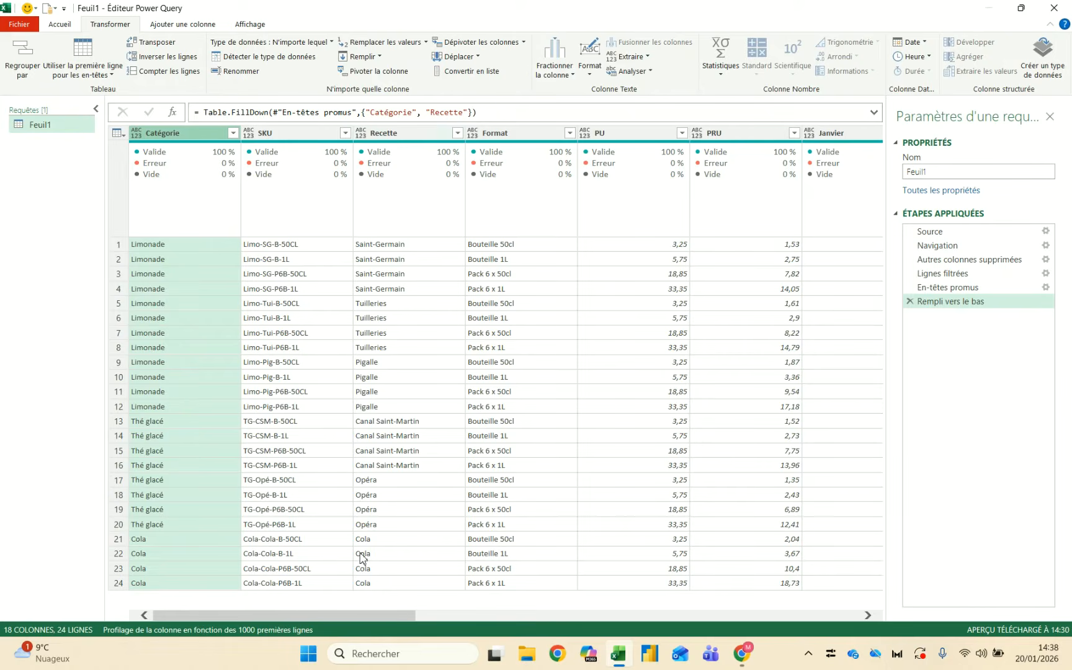
click(124, 320)
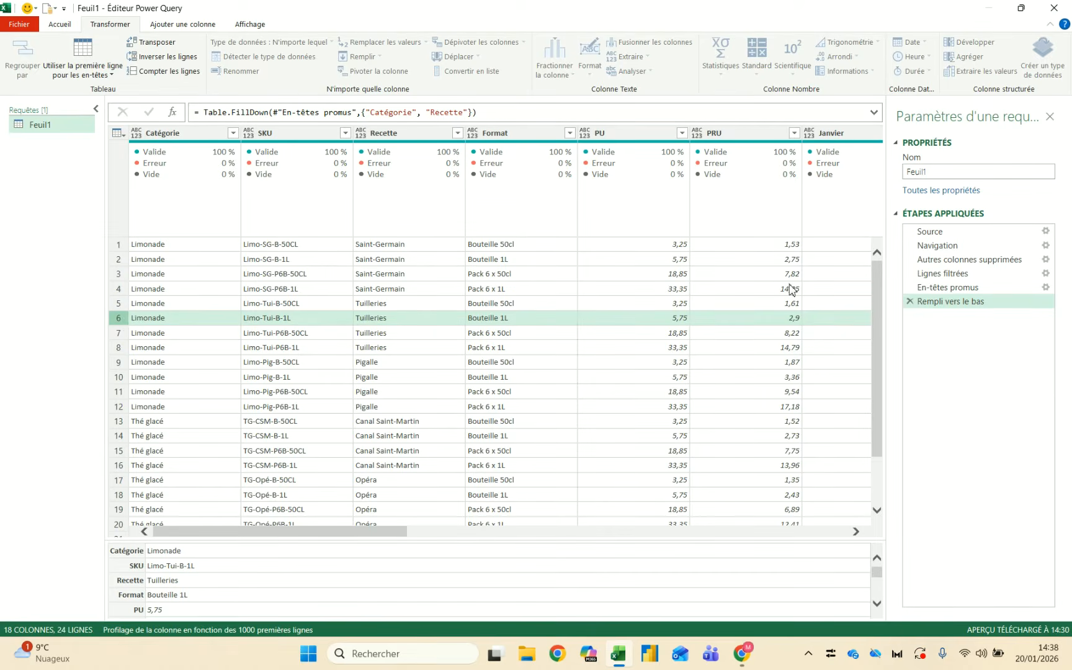
click(943, 288)
click(121, 318)
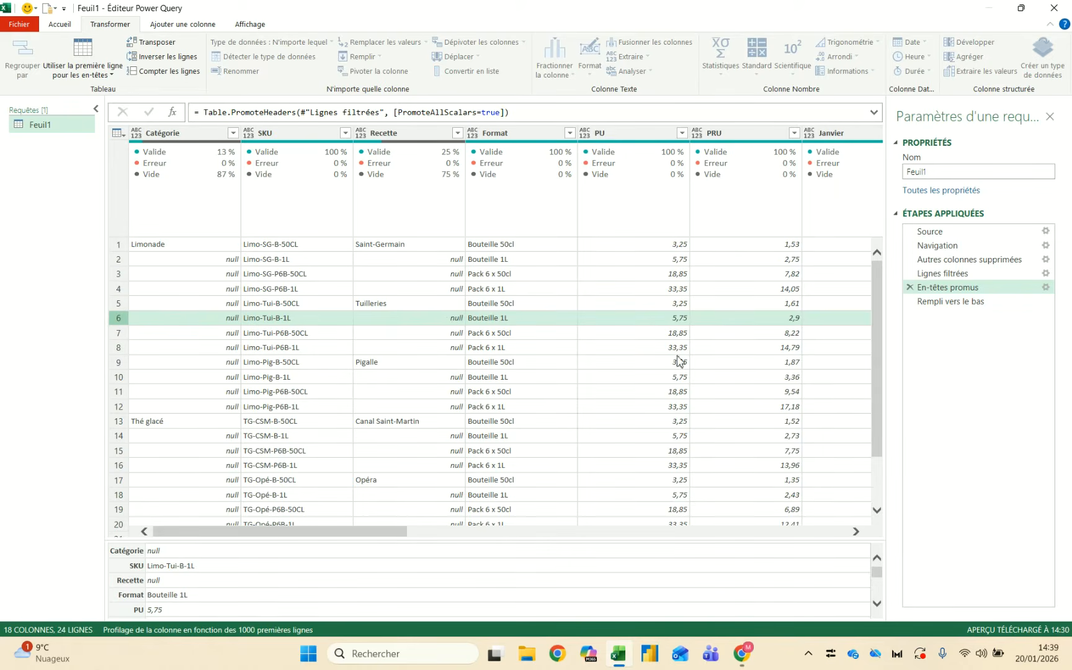
click(670, 339)
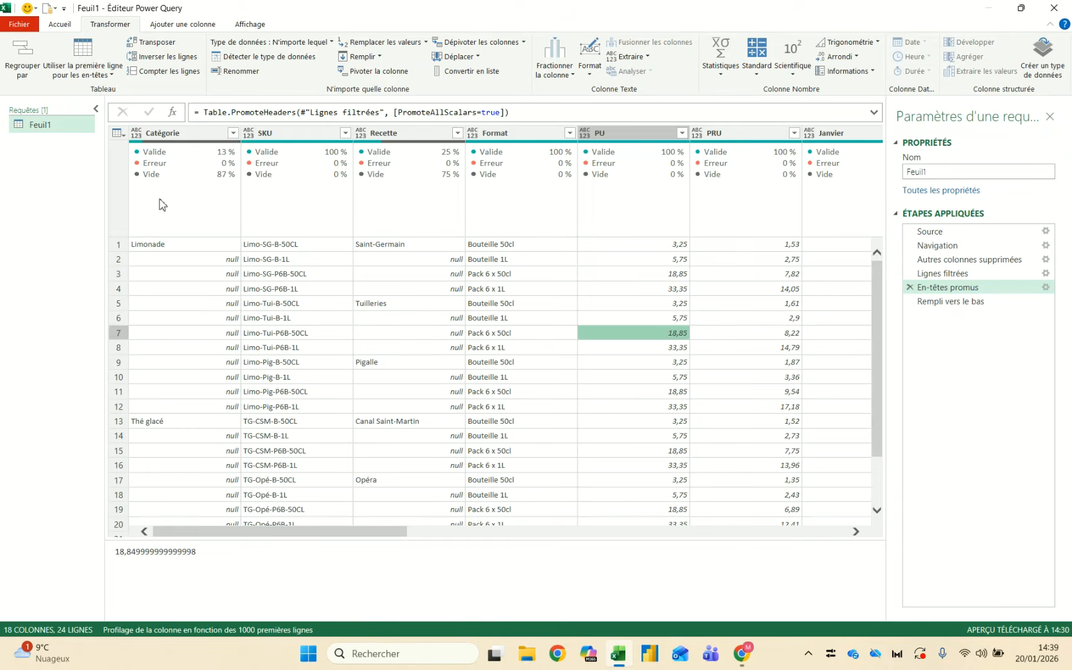
Examine the Catégorie to PRU columns and the Janvier to Avril columns in the Rempli vers le bas step
click(943, 302)
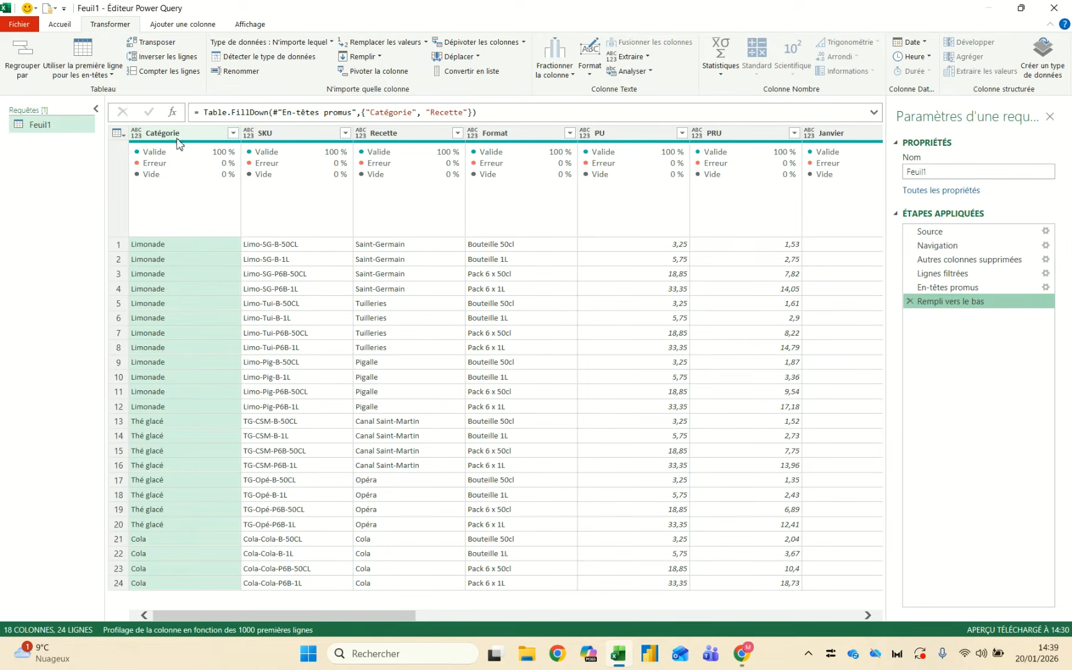
mouse_move(196, 146)
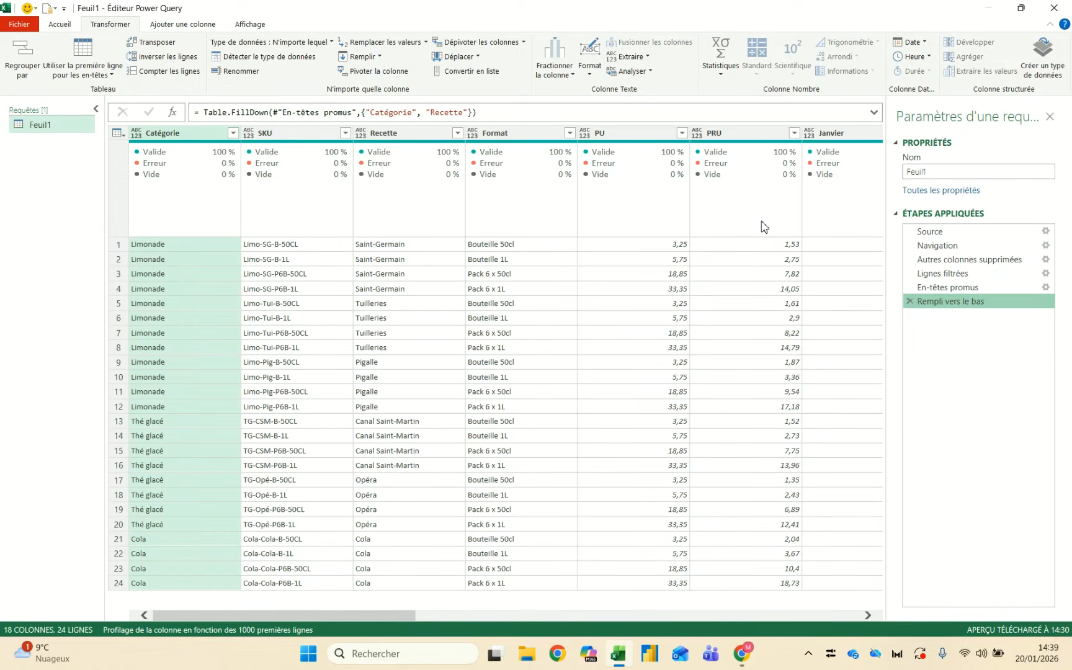
shift+click(763, 138)
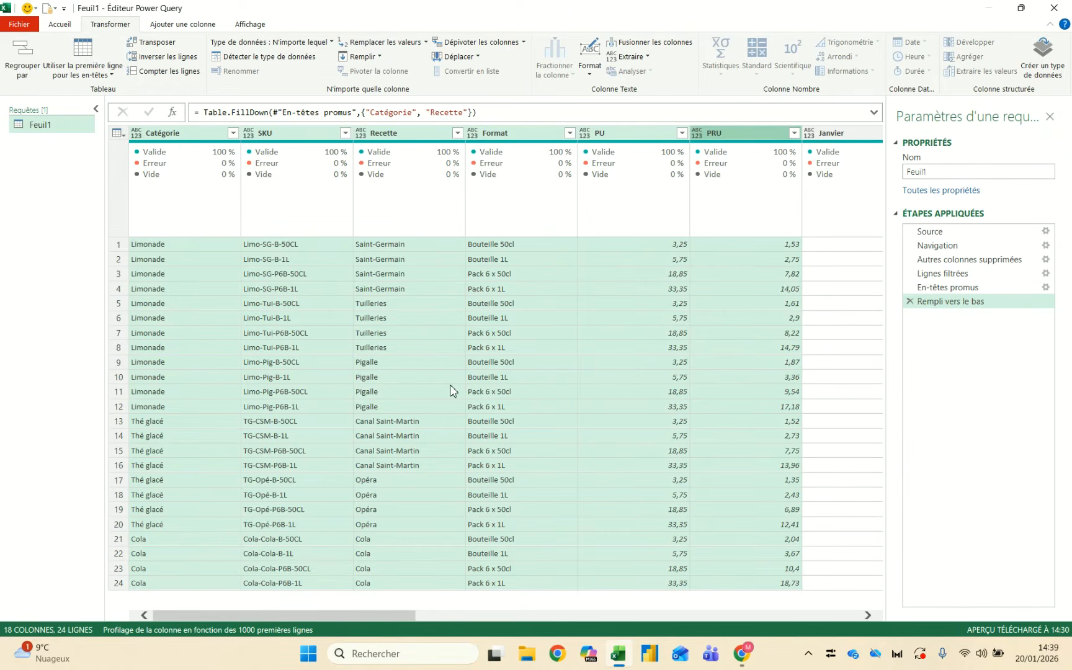
scroll(451, 390, right, 4)
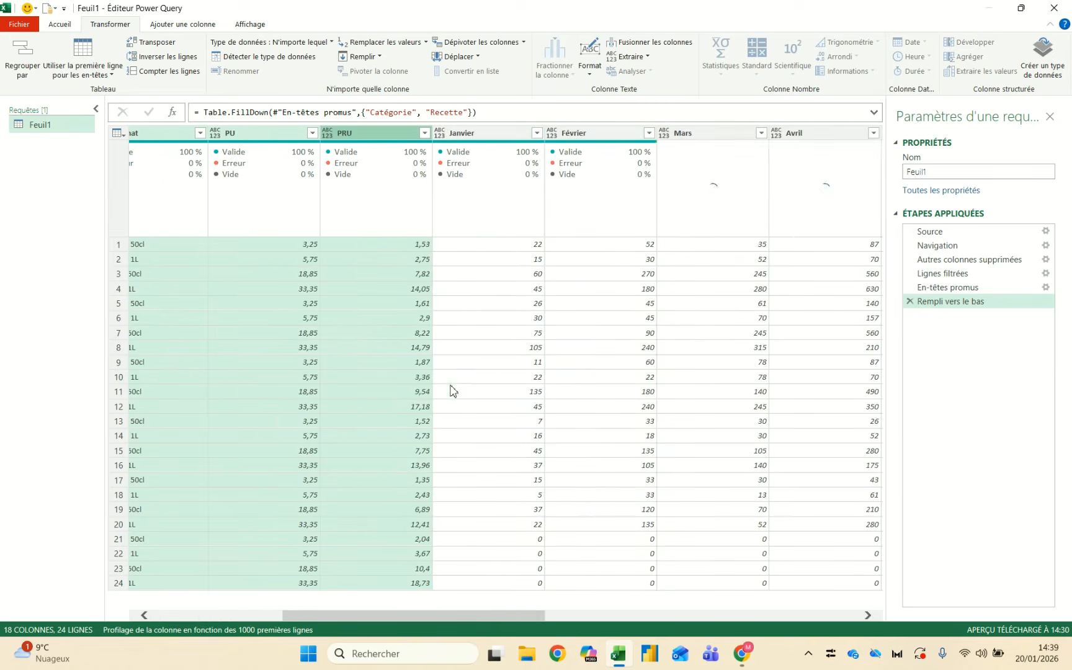
click(519, 249)
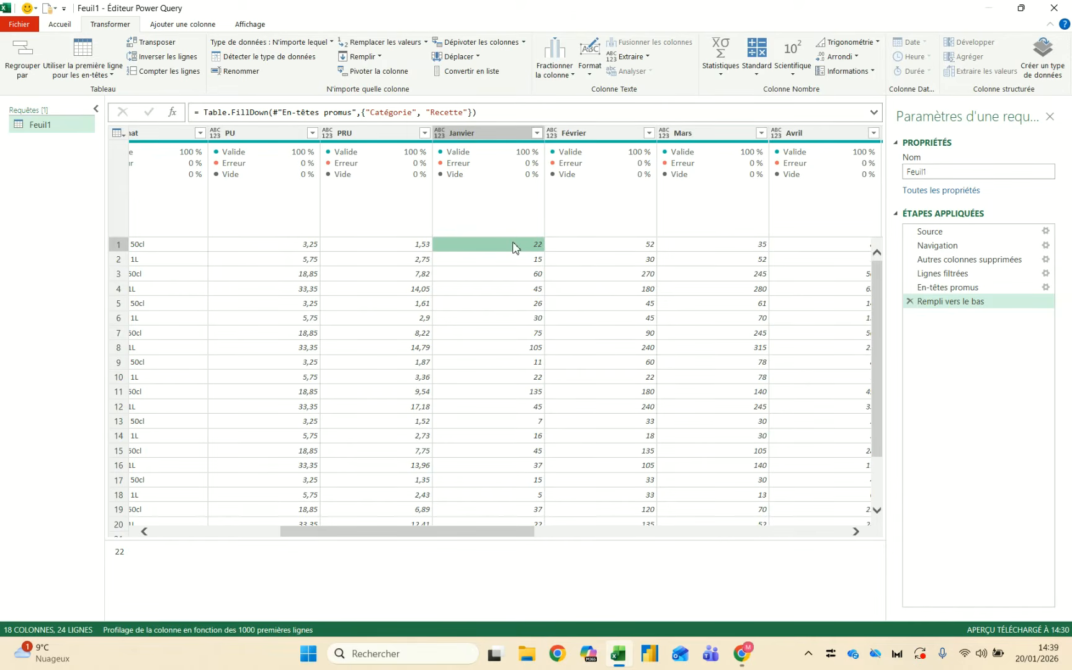
click(501, 135)
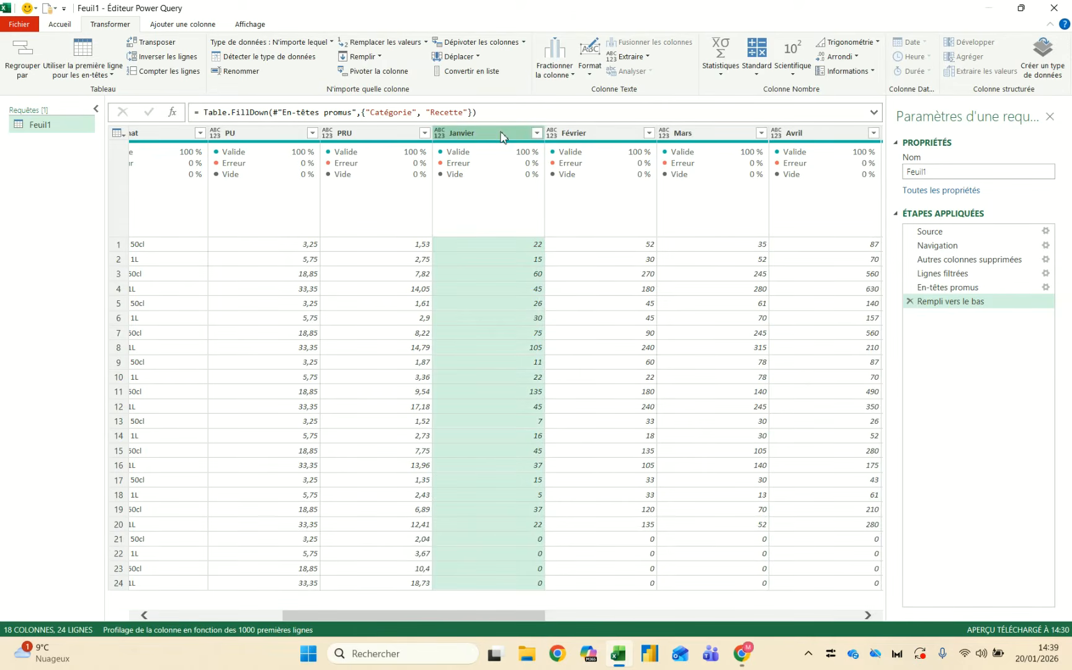
click(514, 245)
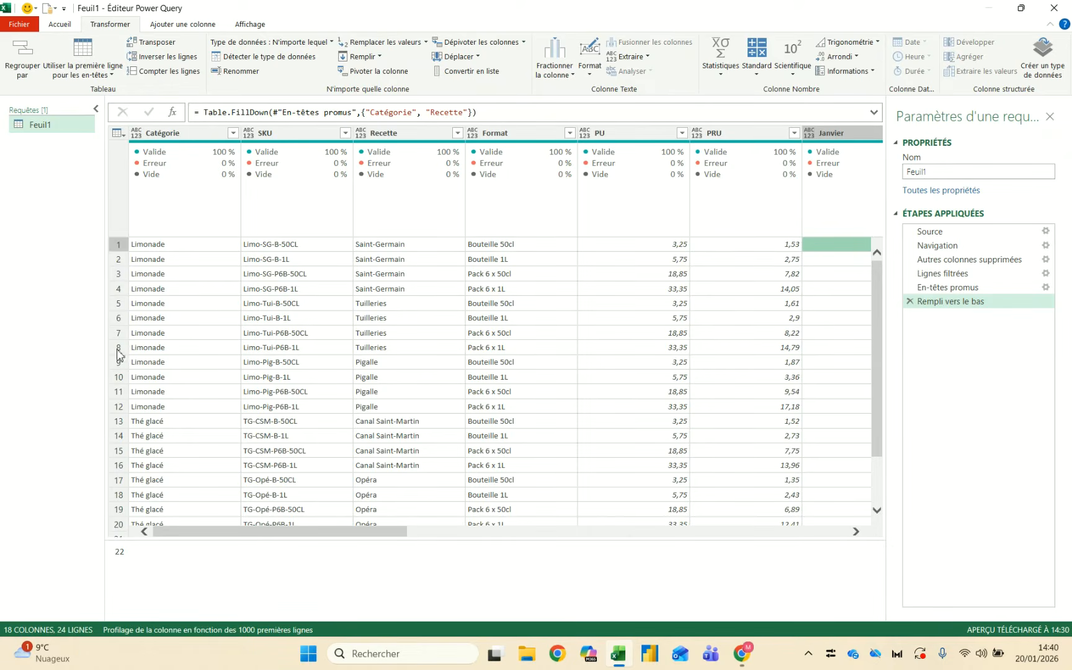
Unpivot all the other columns, keeping Catégorie, SKU, Recette, Format, PU and PRU fixed
click(211, 138)
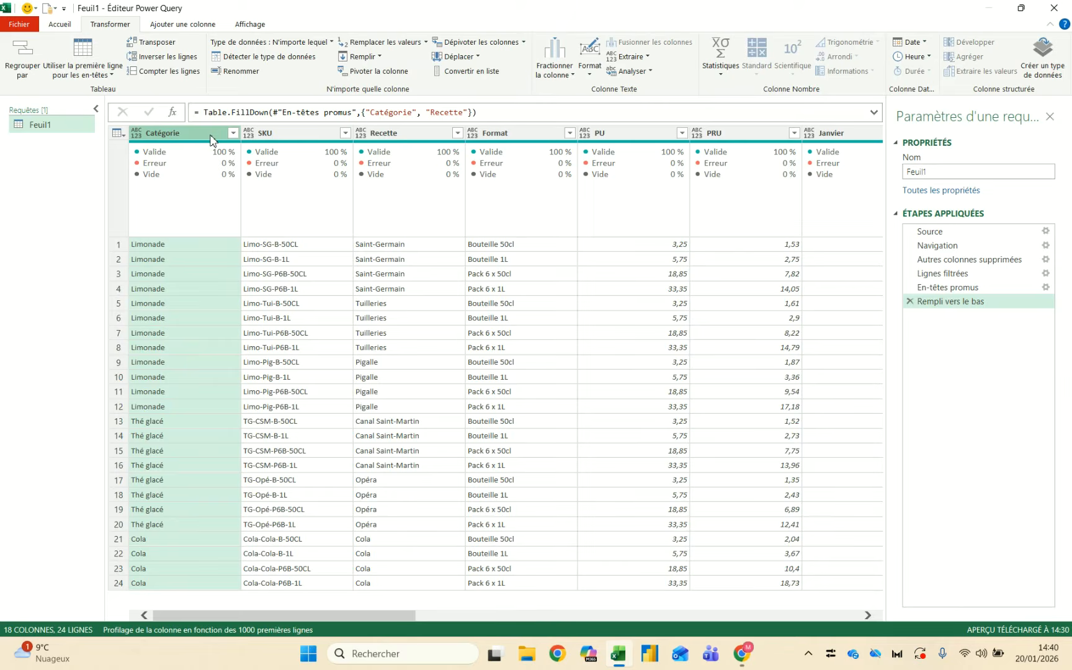
shift+click(742, 133)
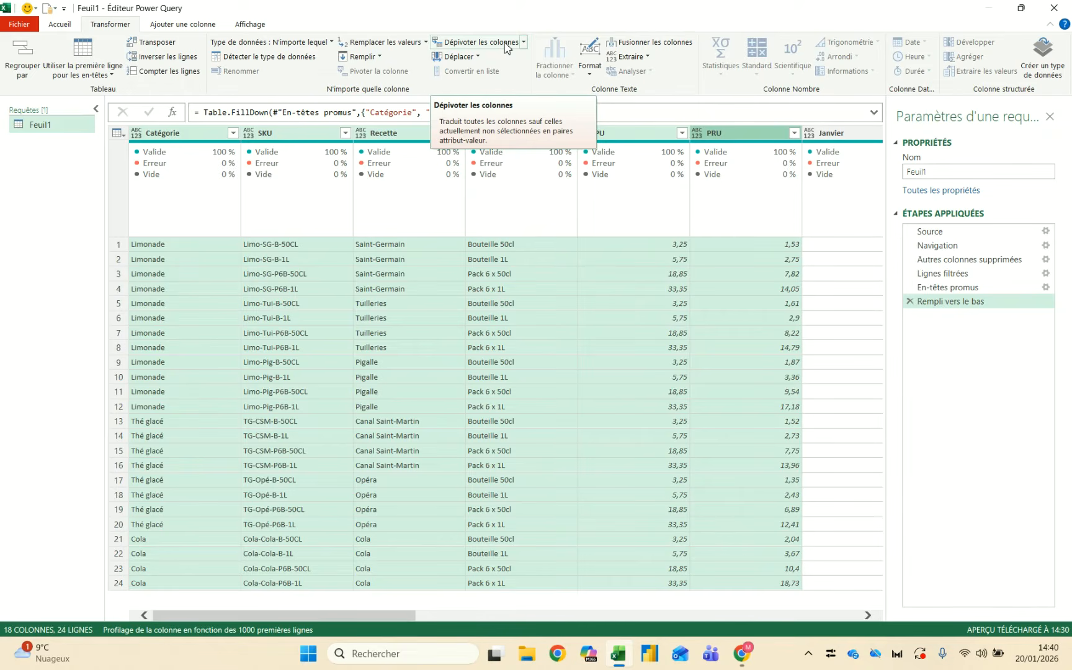
click(524, 42)
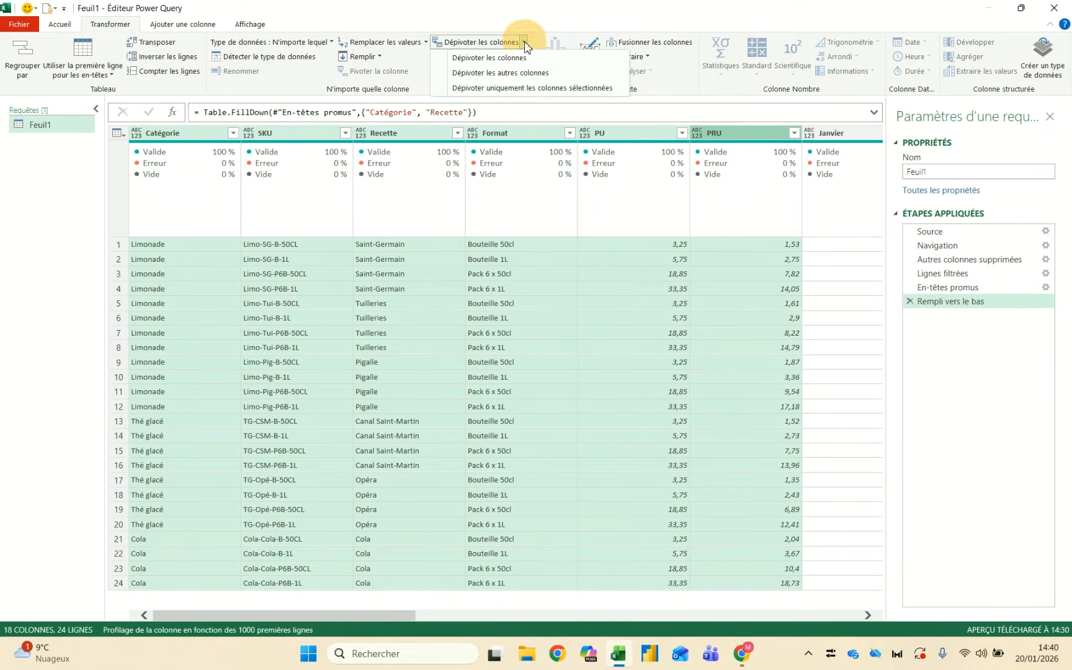
click(521, 73)
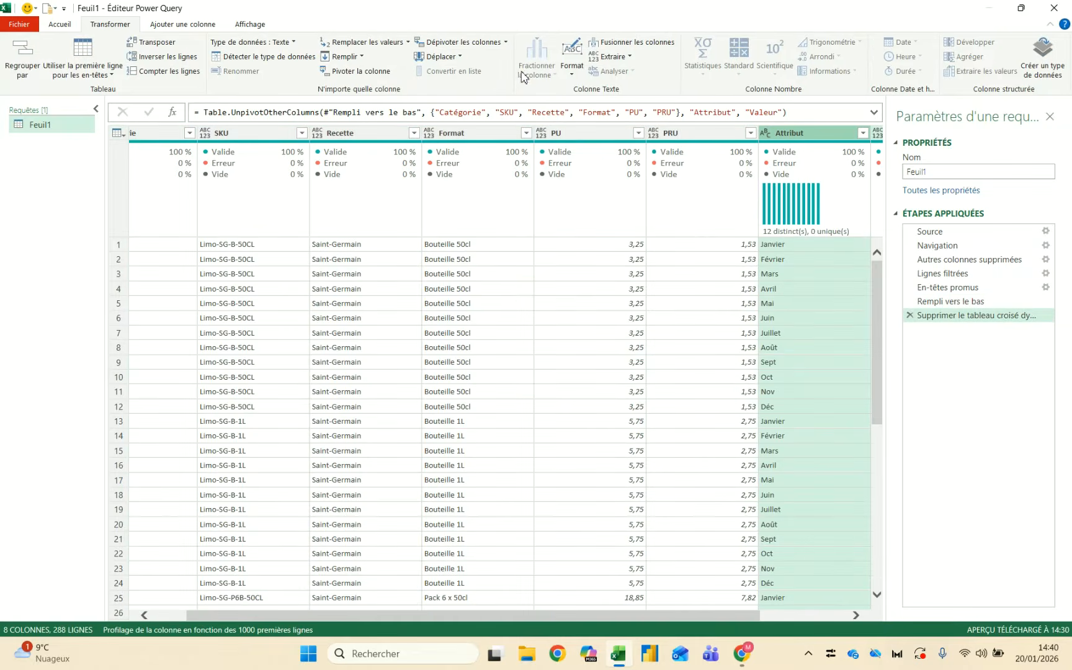
Compare the unpivoted table with the Rempli vers le bas step, checking the Attribut and Valeur columns and the row count
click(513, 294)
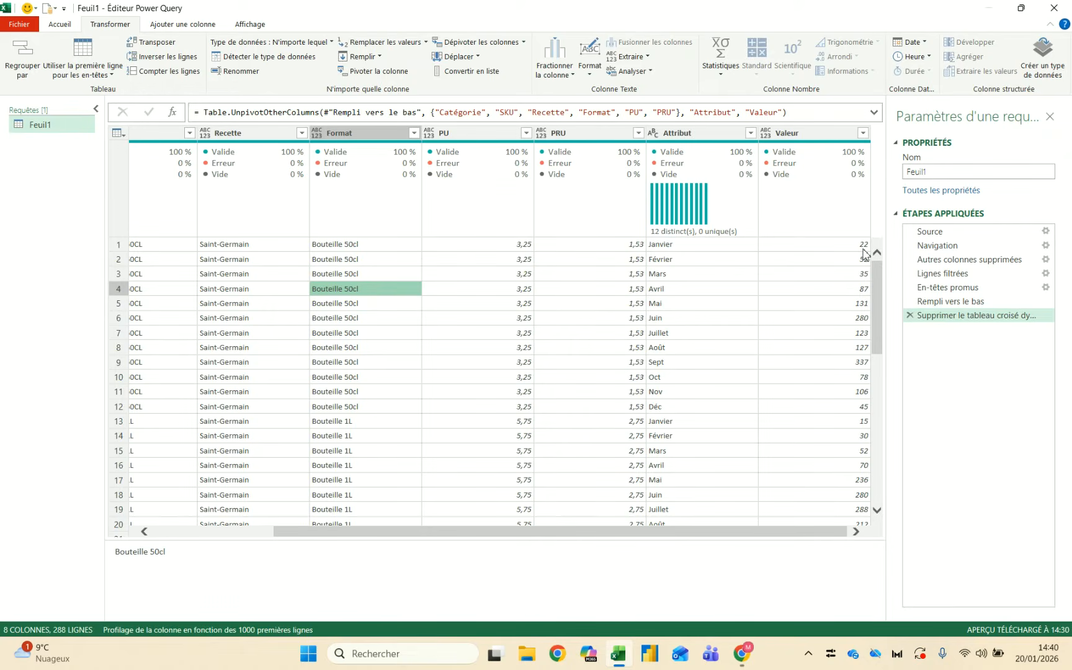
click(978, 303)
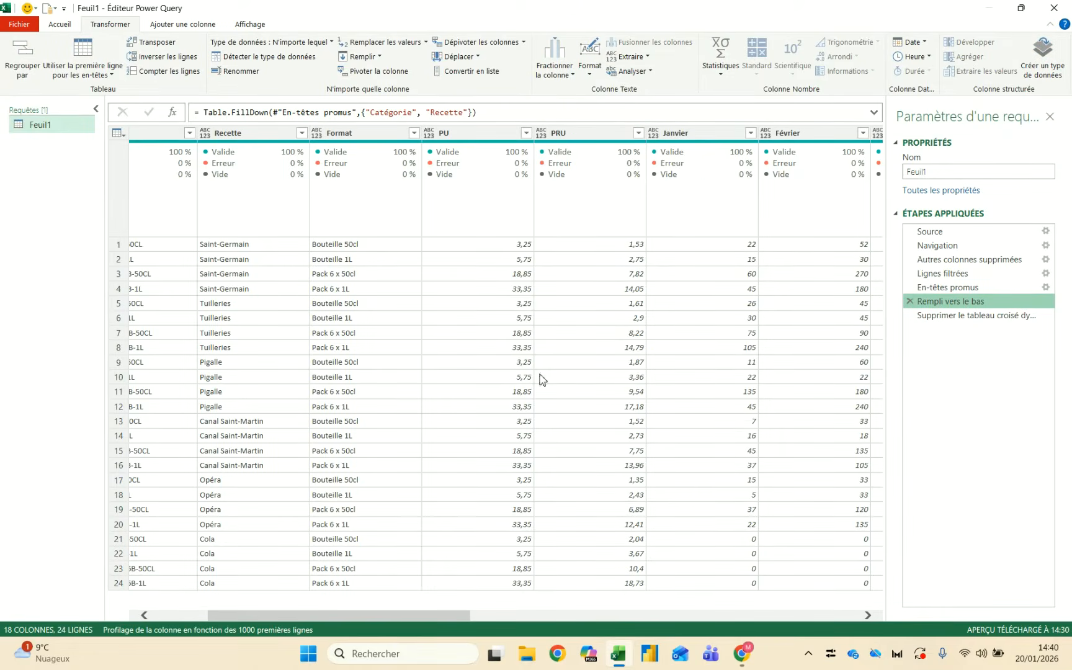
click(947, 321)
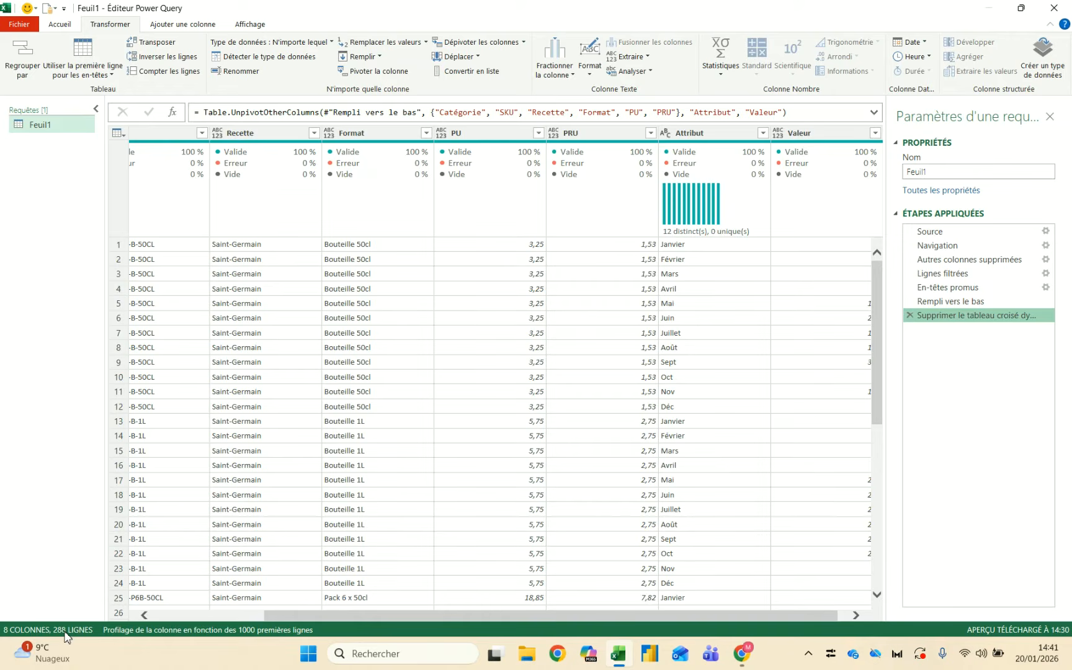
scroll(198, 539, left, 3)
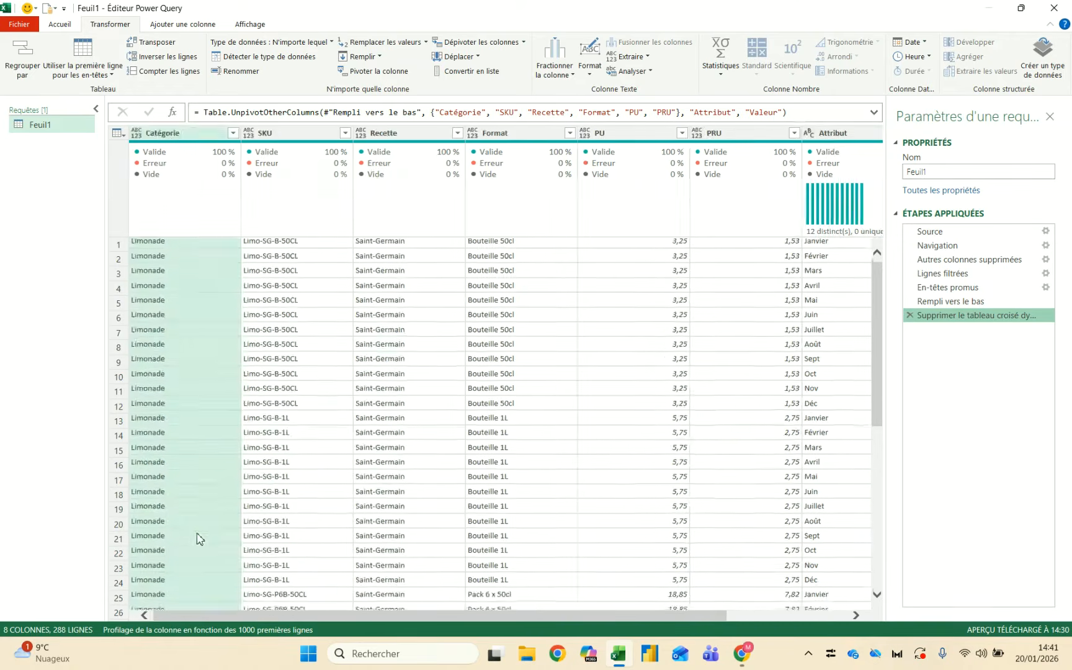
scroll(197, 540, right, 3)
scroll(197, 540, down, 1)
scroll(197, 540, up, 1)
scroll(197, 539, right, 1)
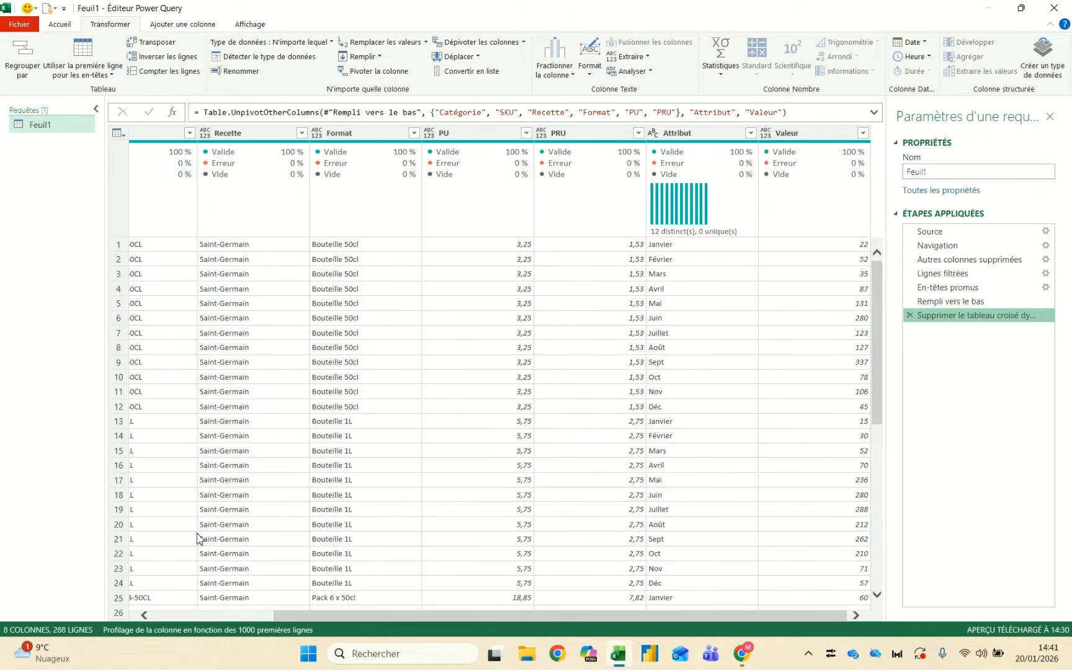
Set the data type of the Catégorie, SKU, Recette and Format columns to Texte
scroll(197, 540, left, 3)
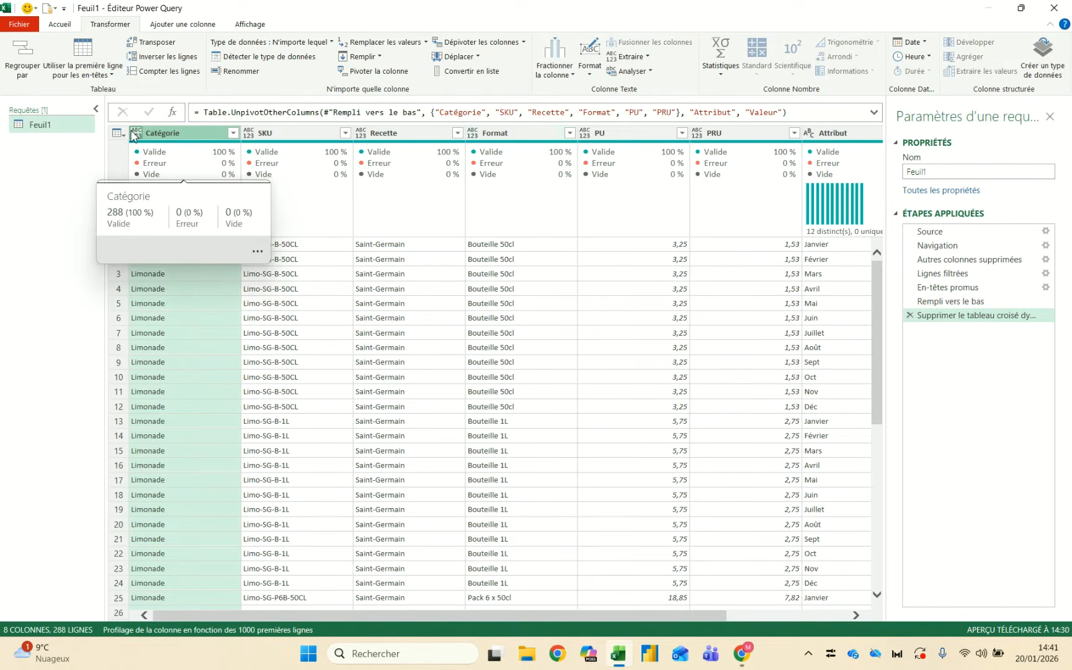
shift+click(545, 134)
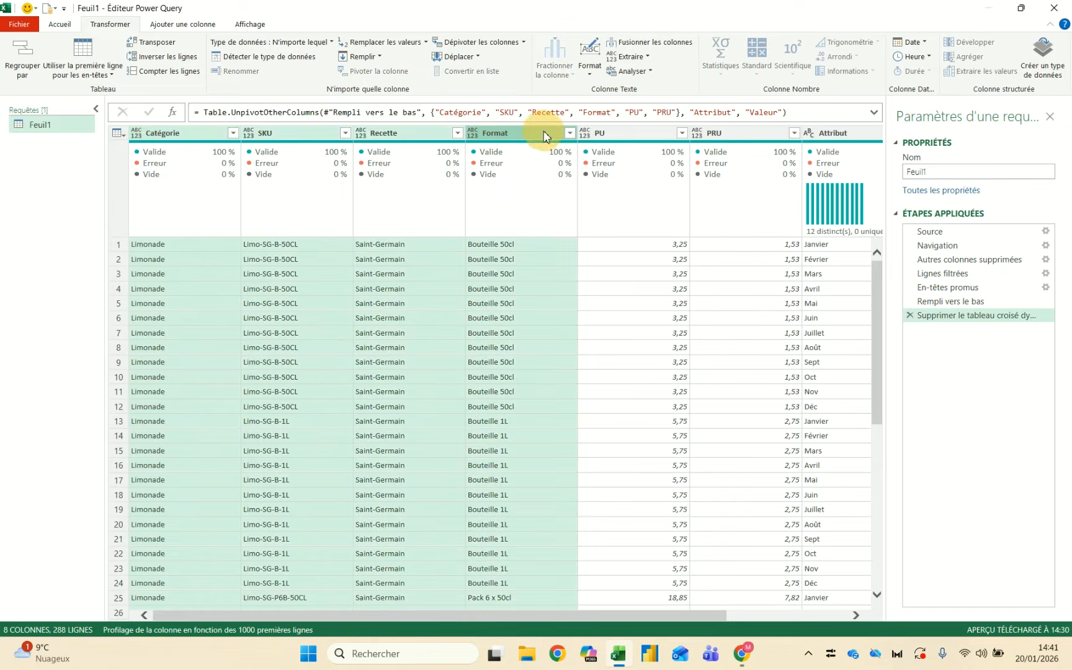
click(318, 44)
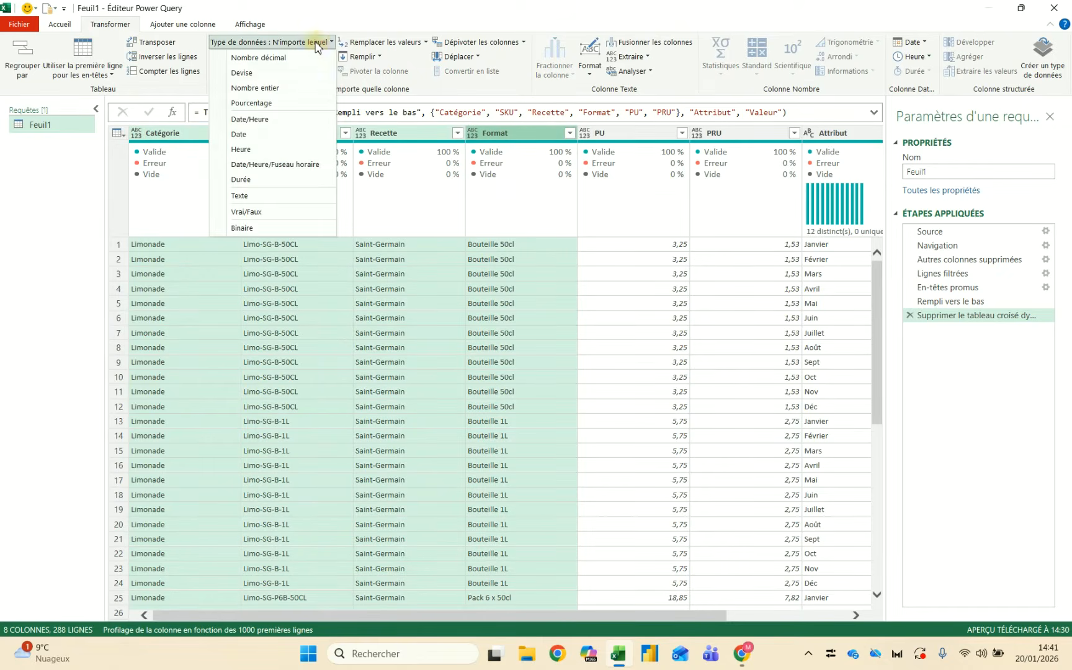
click(277, 199)
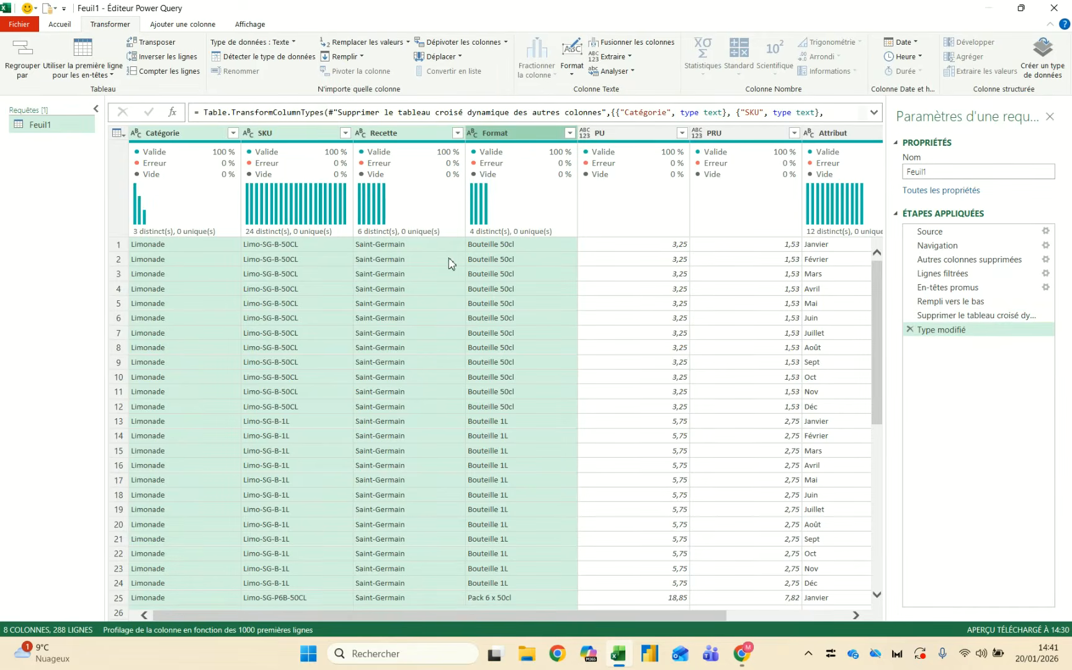
Set the data type of the PU and PRU columns to Devise
scroll(452, 264, right, 3)
click(481, 129)
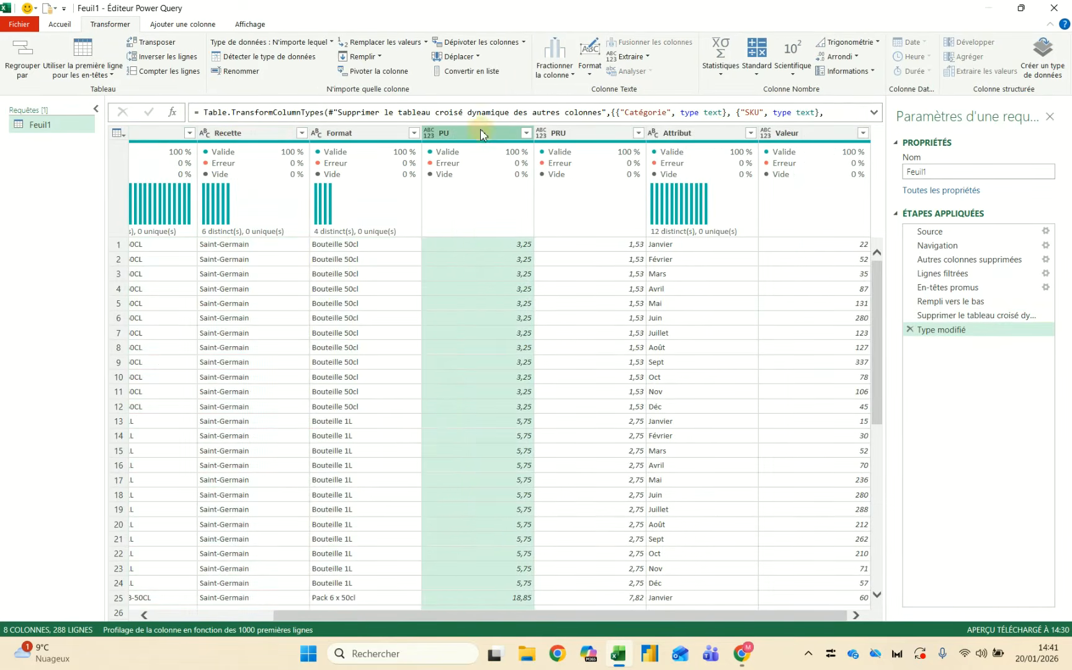
ctrl+click(597, 131)
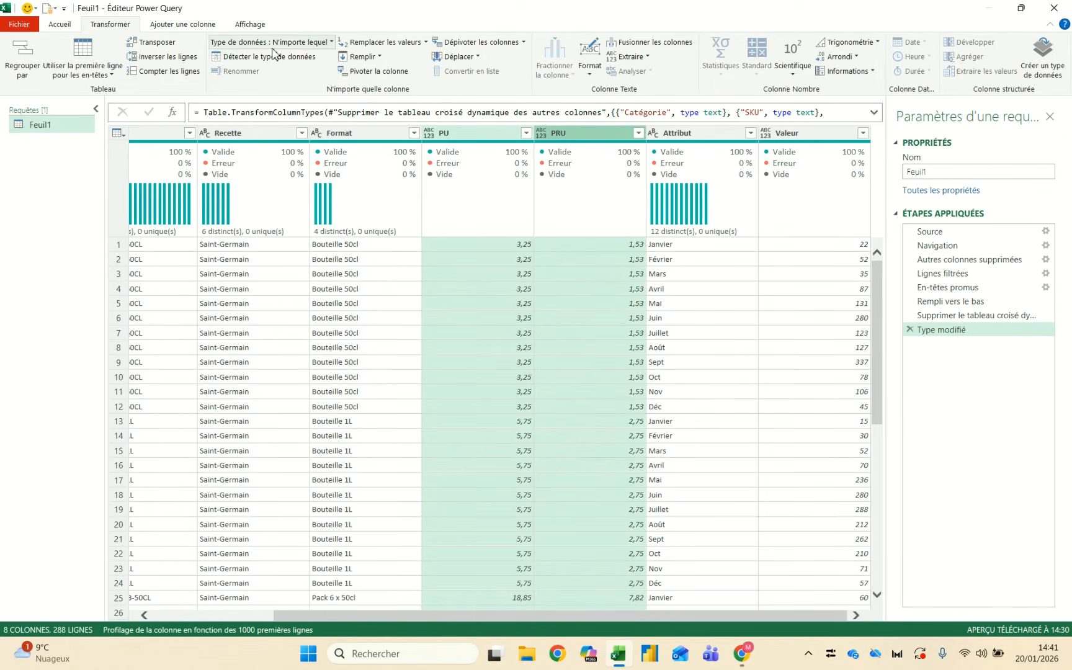
click(273, 43)
click(265, 75)
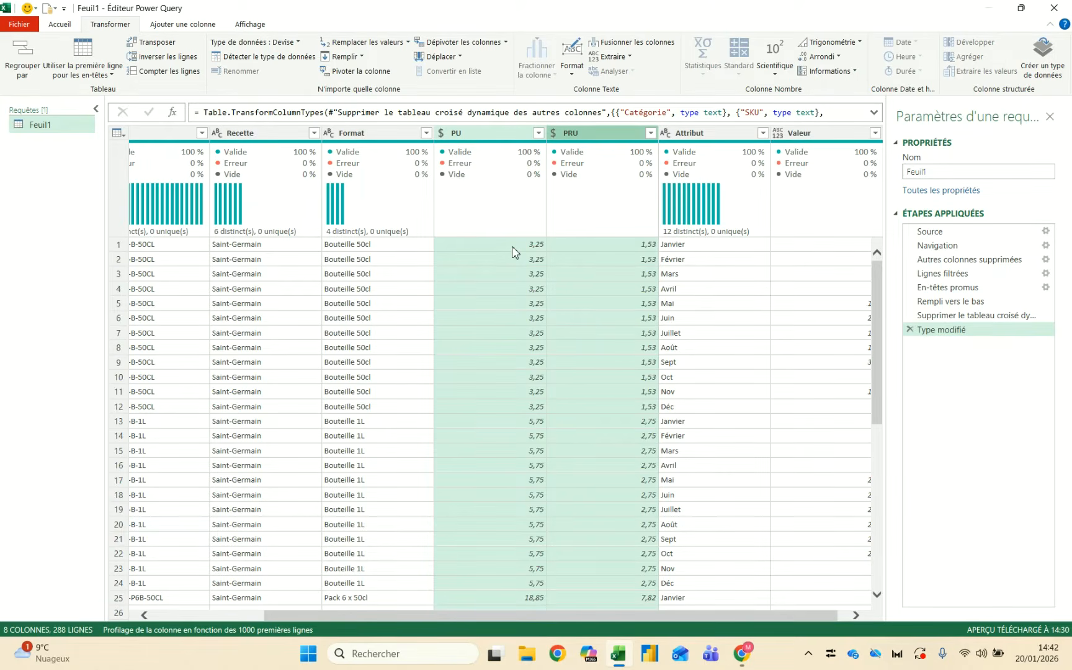
scroll(512, 252, right, 1)
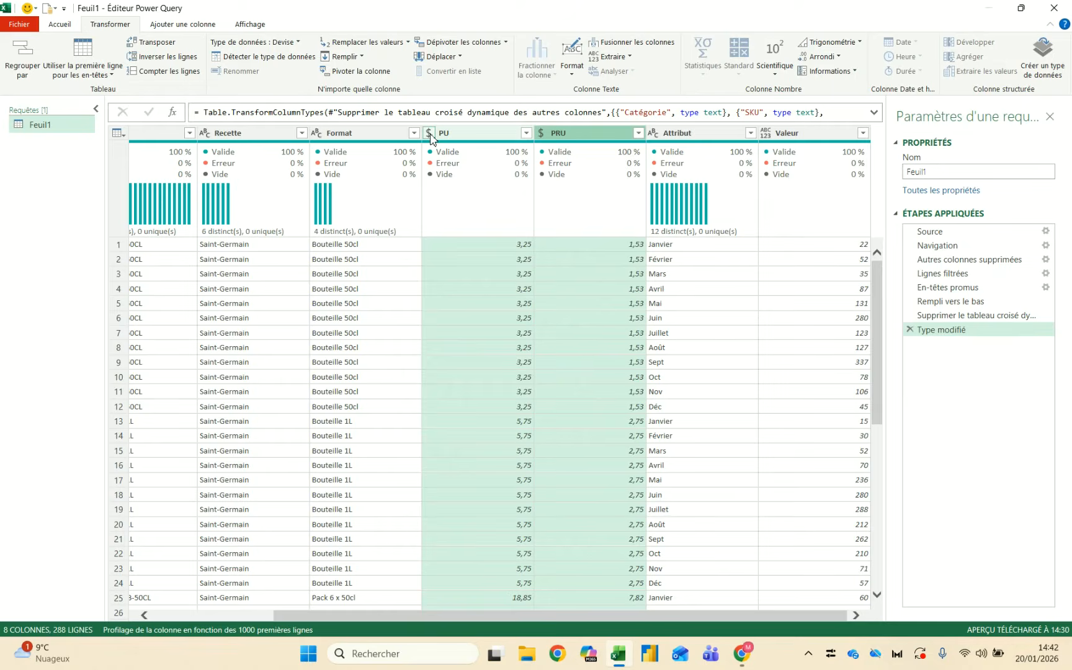
Rename the Attribut column as Date in a step inserted between the unpivot step and Type modifié
click(721, 136)
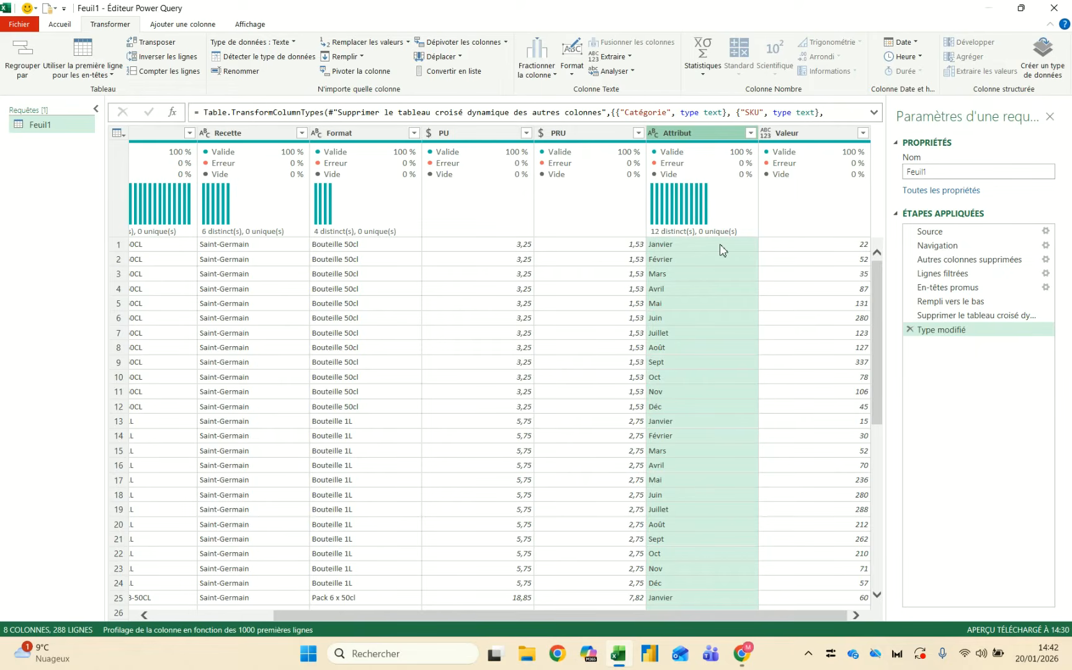
mouse_move(705, 152)
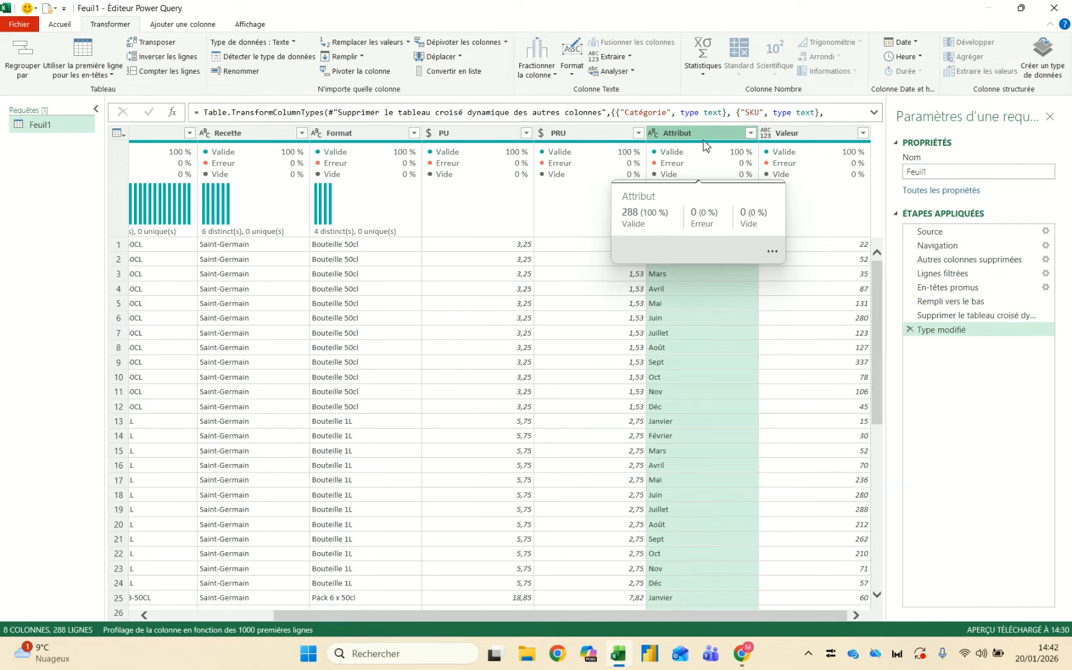
click(964, 318)
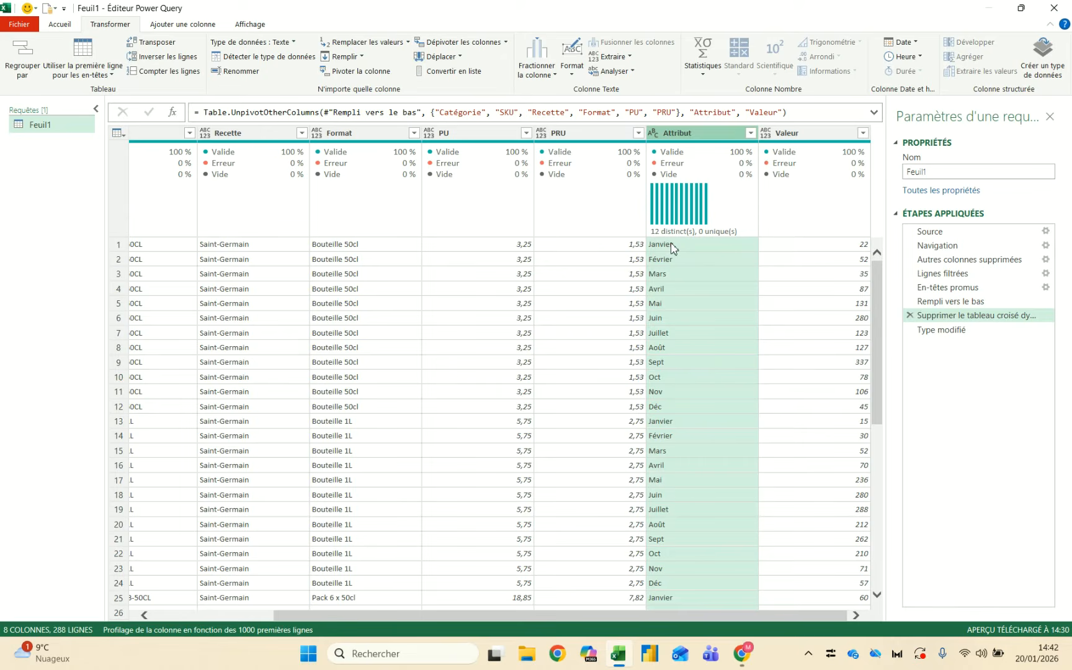
double_click(688, 134)
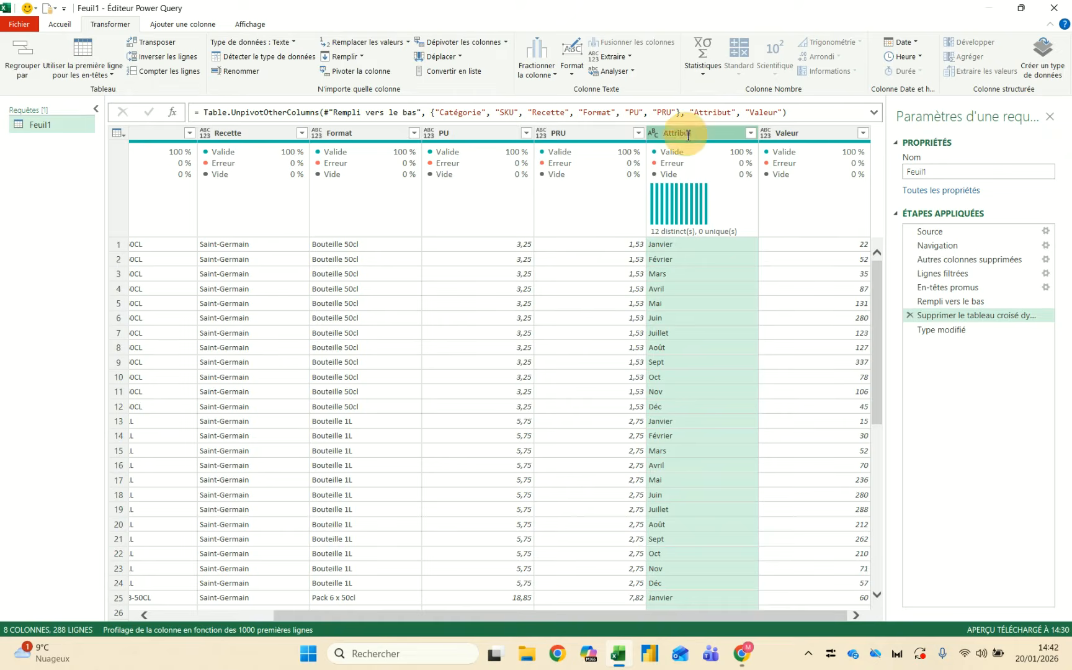
text(Date)
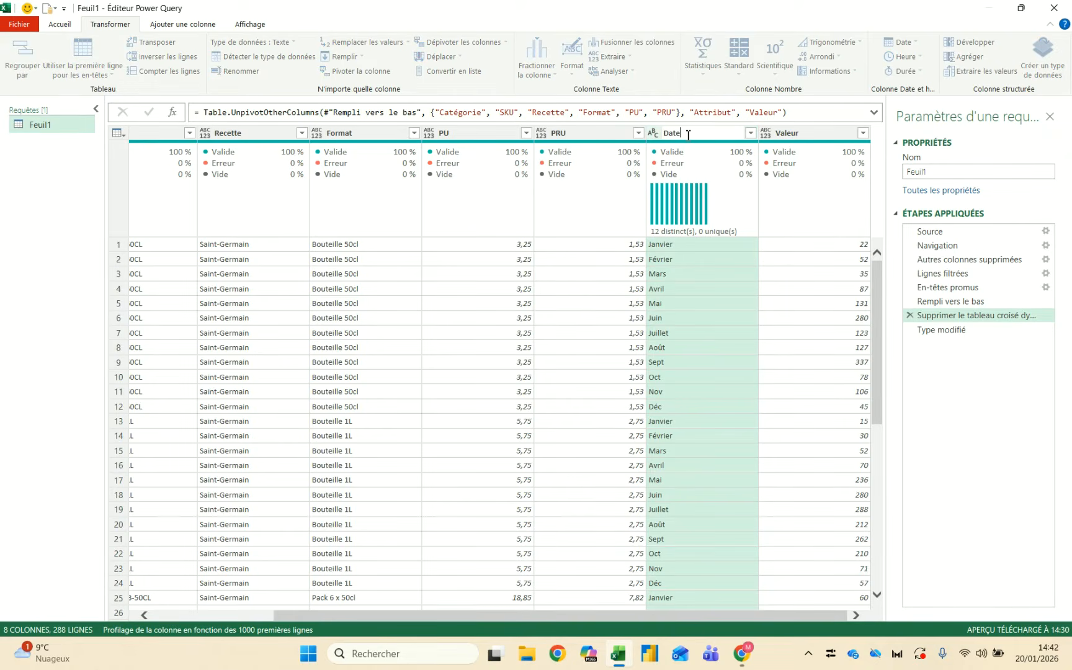
key(Return)
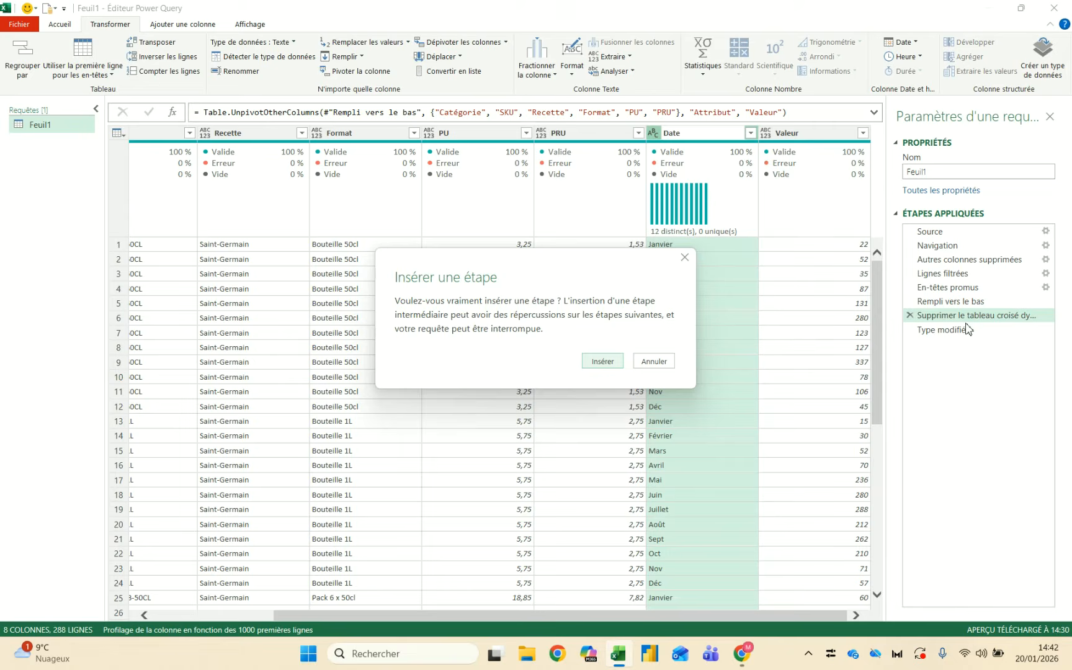
click(605, 365)
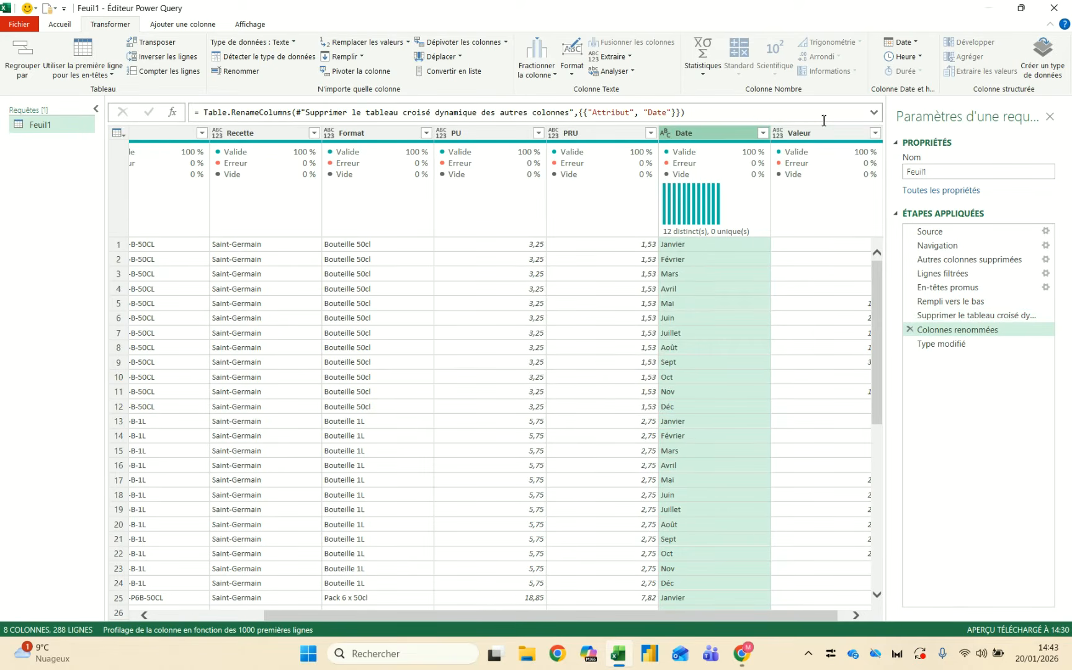
Rename the Valeur column as Quantité and accept inserting the change before the Type modifié step
double_click(802, 133)
text(Quantité)
key(Return)
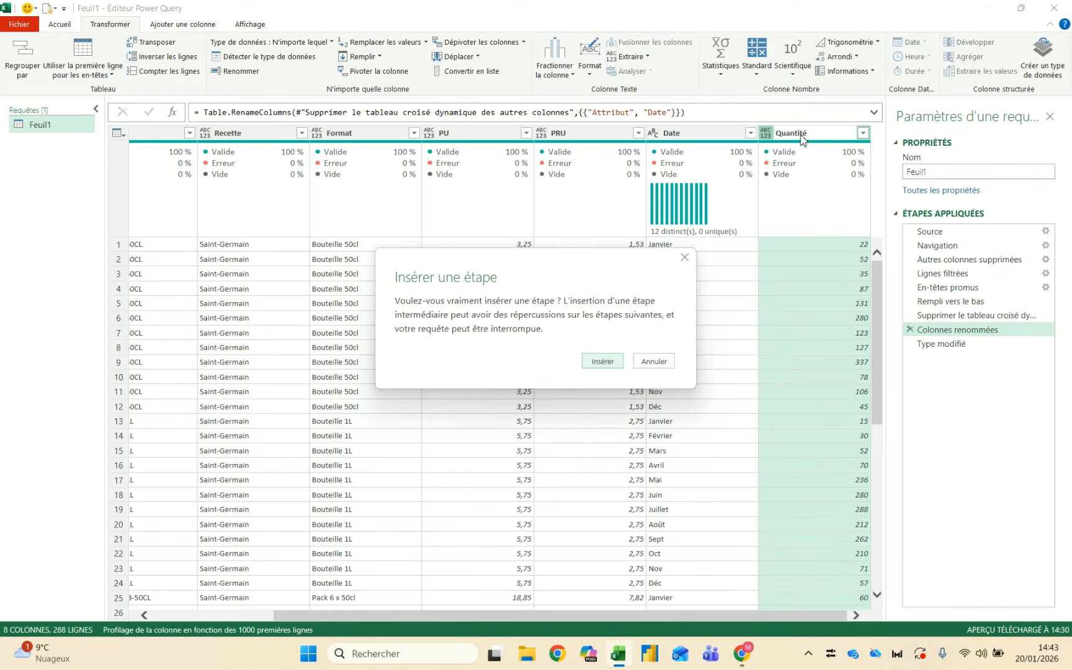
click(601, 366)
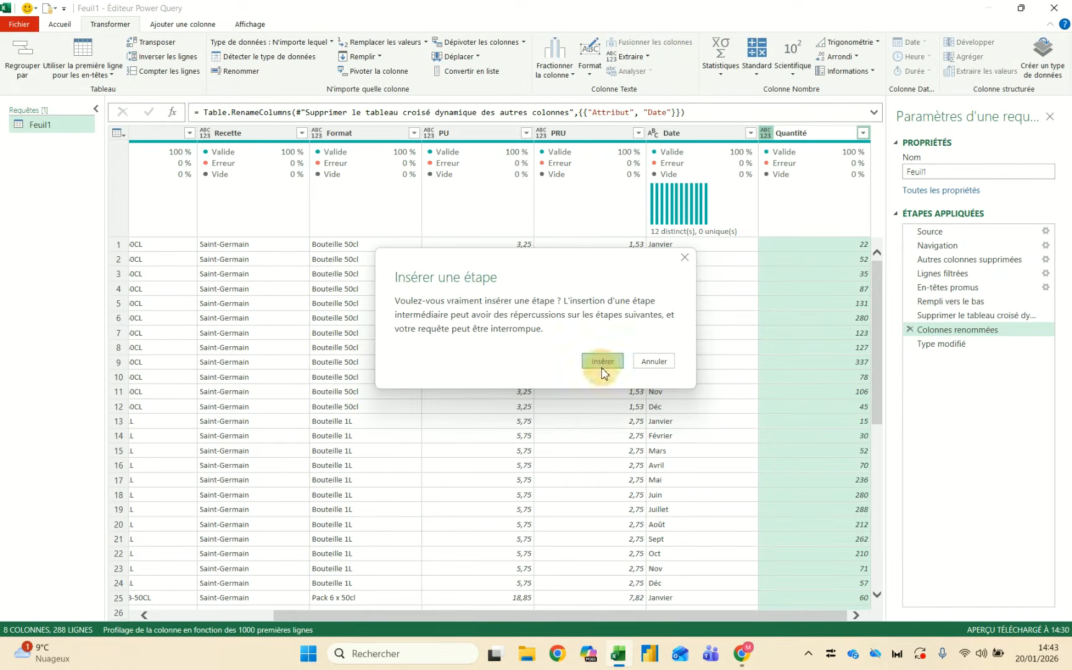
Add the suffix " 2025", with a leading space, to the Date column values in a step inserted before Type modifié
click(709, 131)
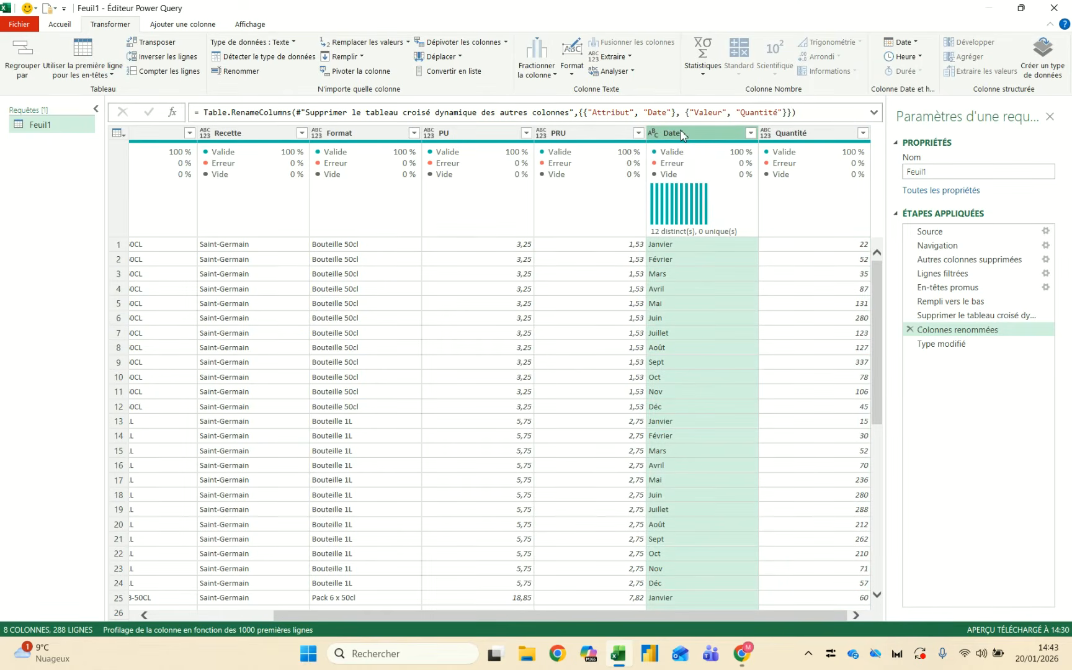
click(574, 71)
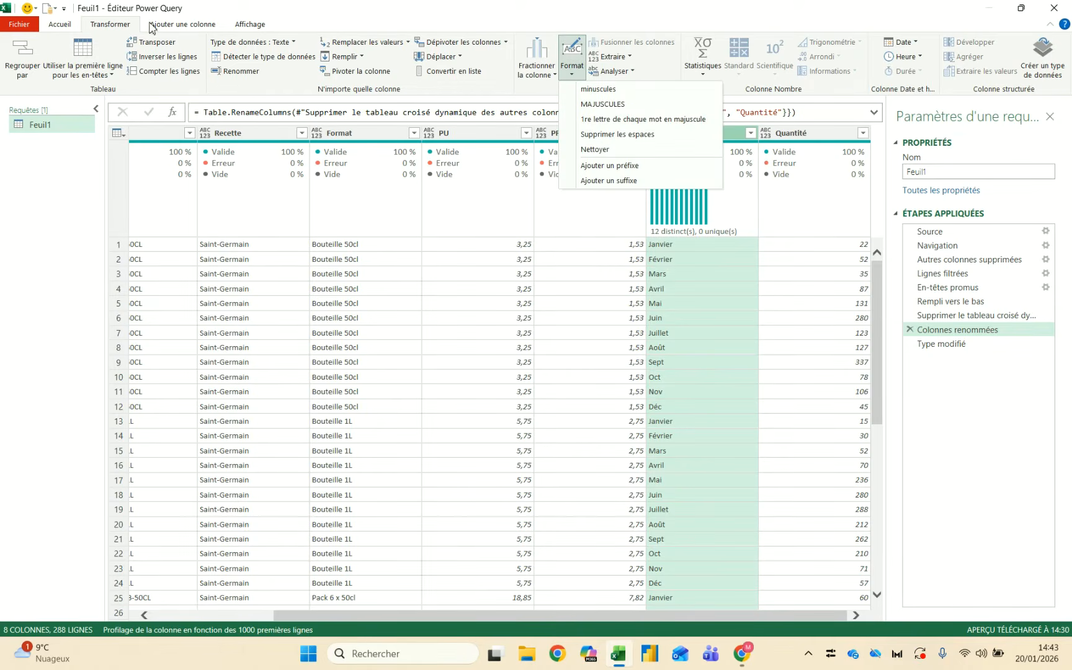
click(569, 76)
click(569, 78)
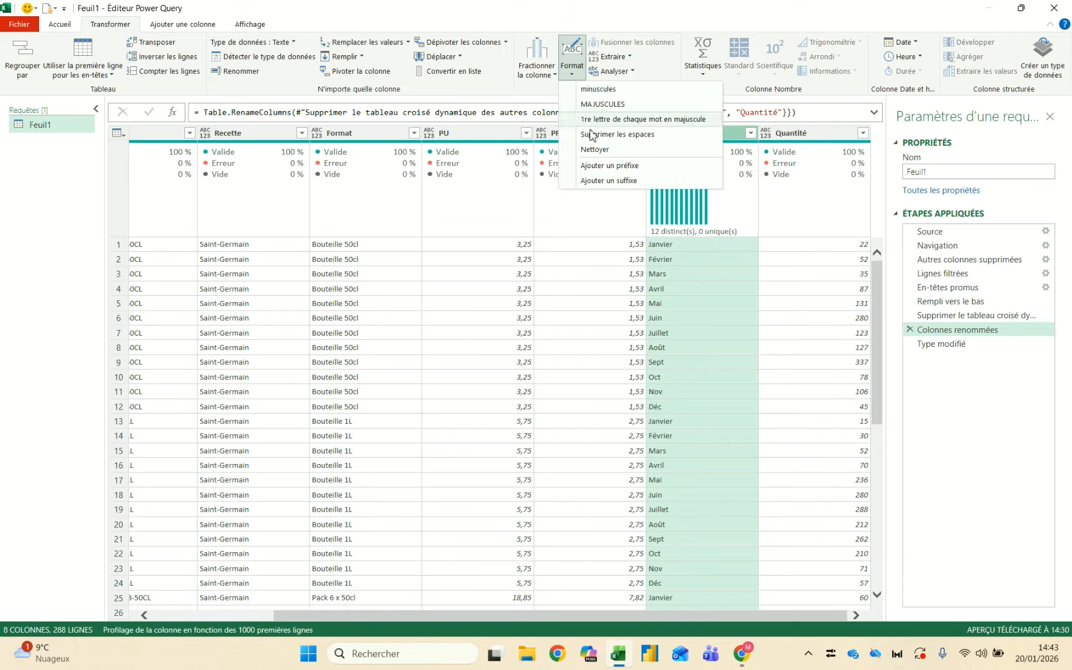
click(614, 182)
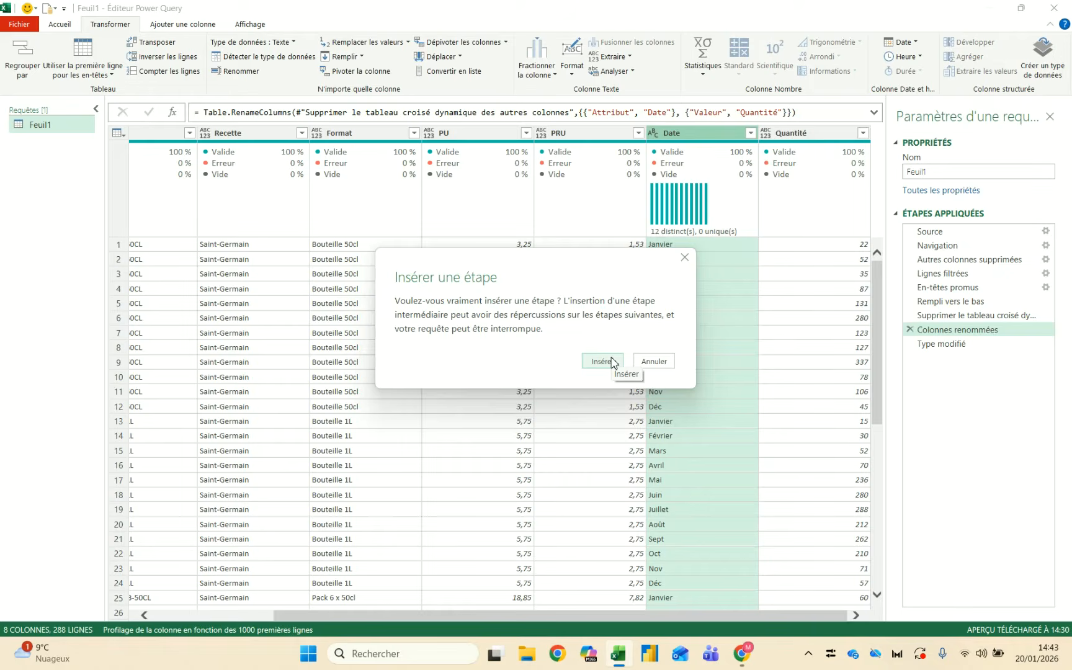
click(602, 361)
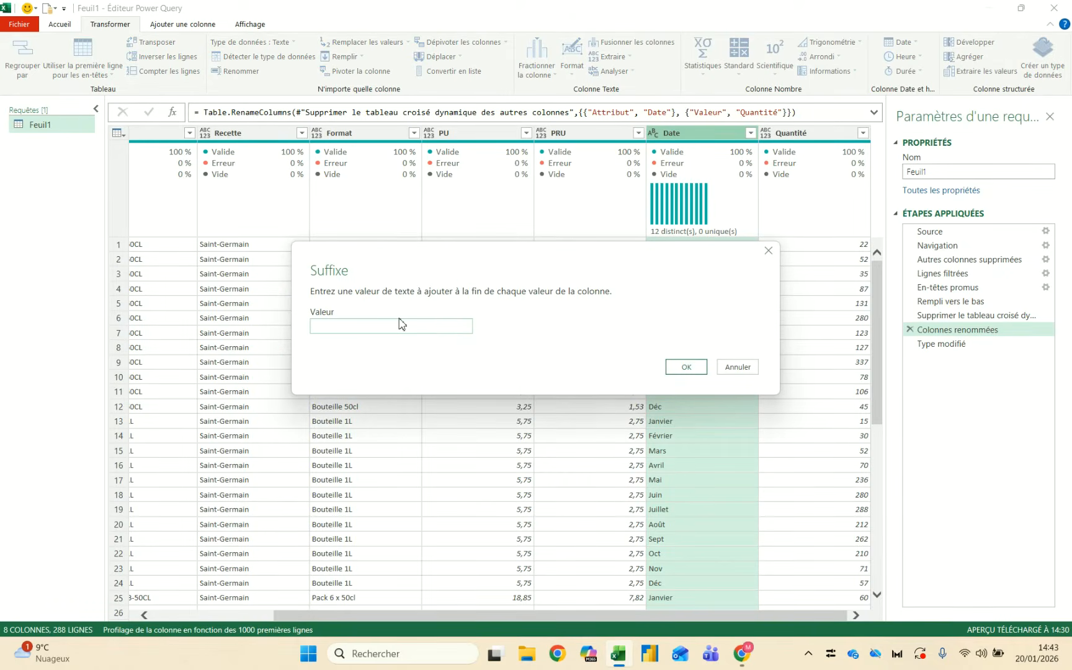
key(BackSpace)
text(2025)
click(685, 365)
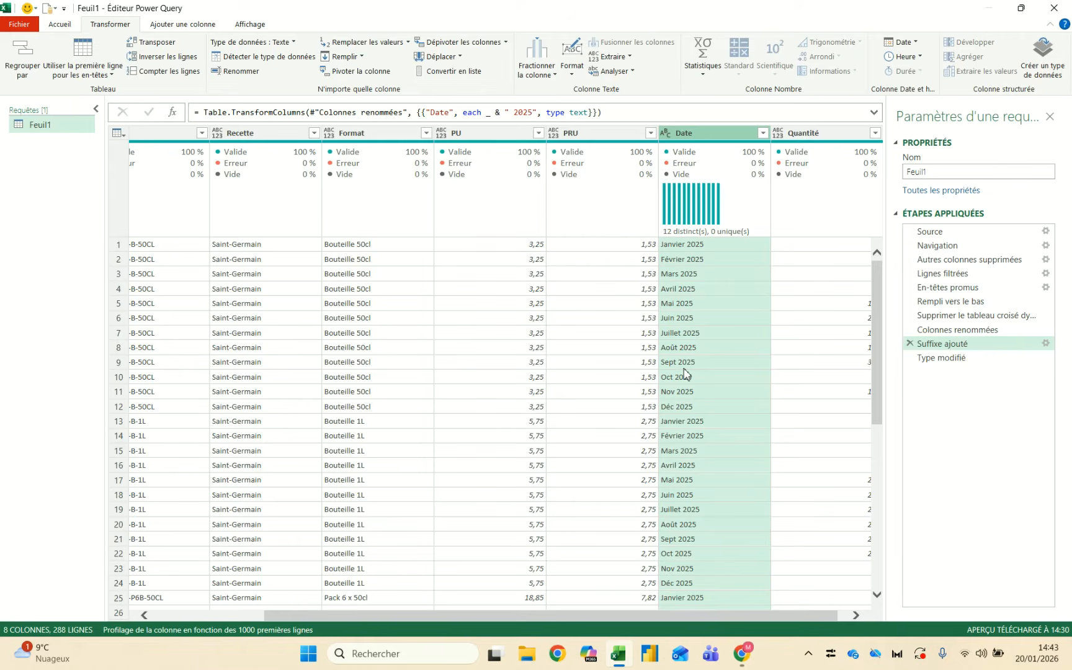
Delete the Type modifié step that follows Suffixe ajouté
click(910, 358)
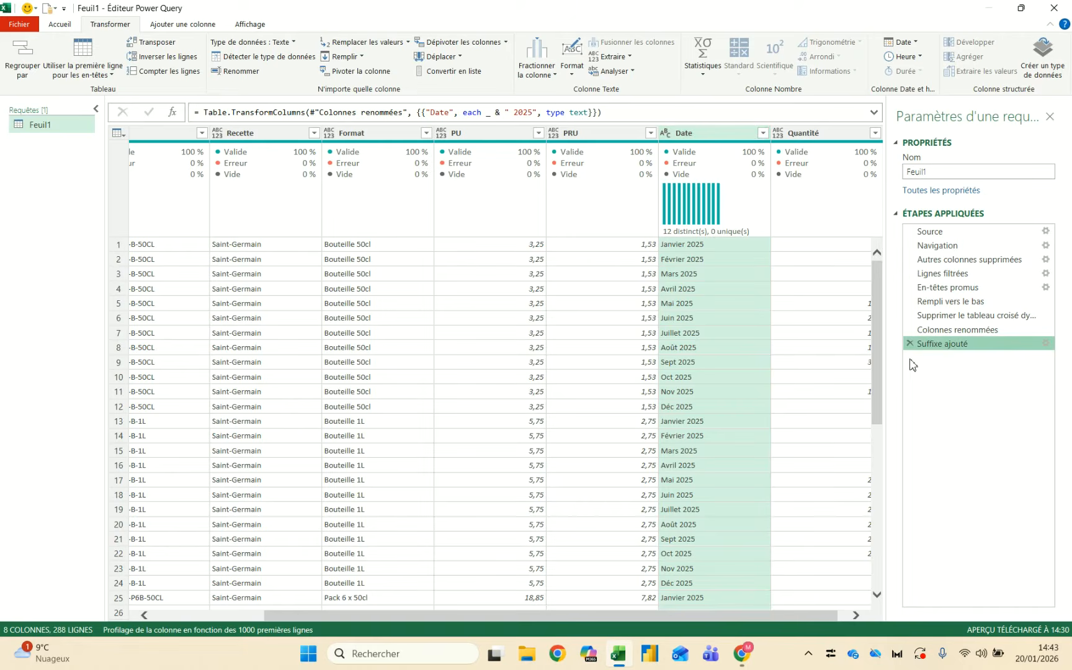
scroll(647, 344, right, 1)
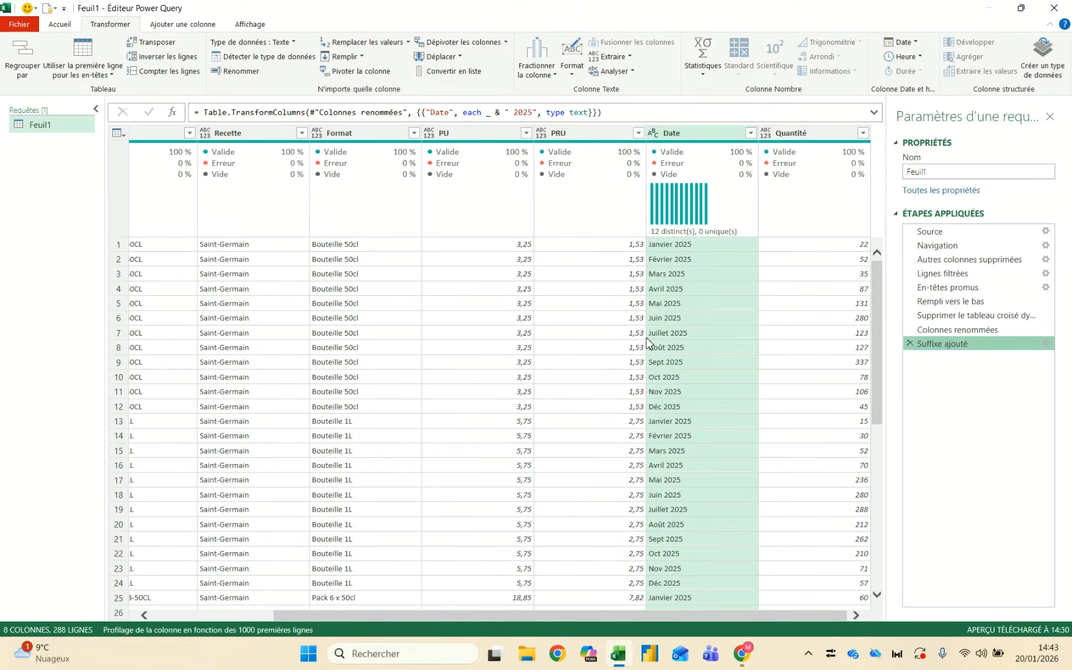
click(679, 304)
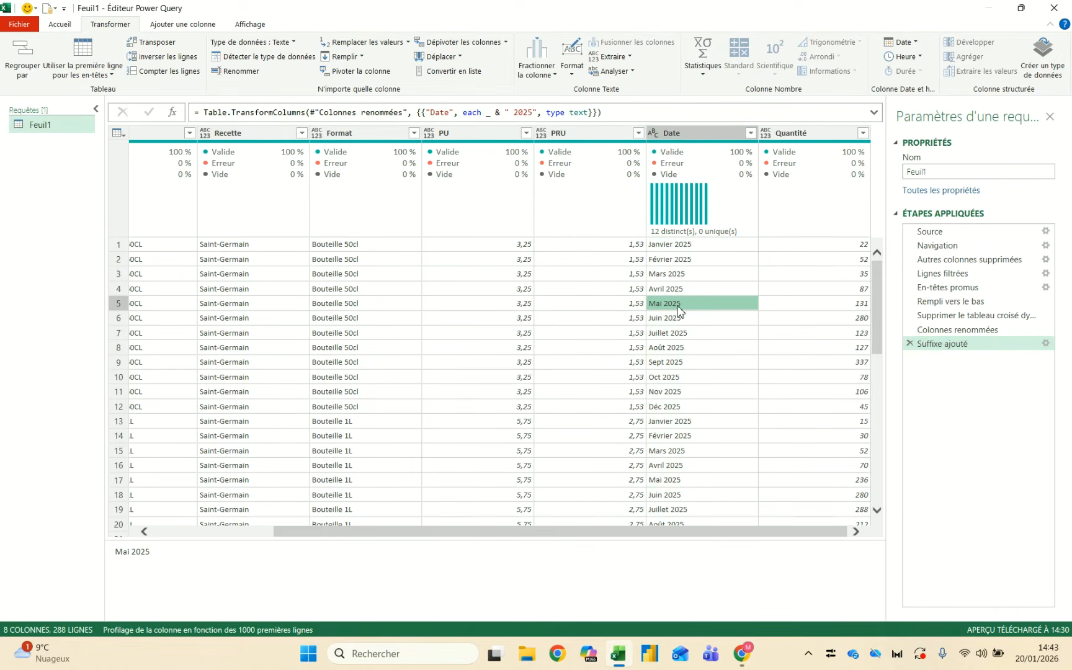
Try to convert the Date column from text to the Date data type
click(656, 135)
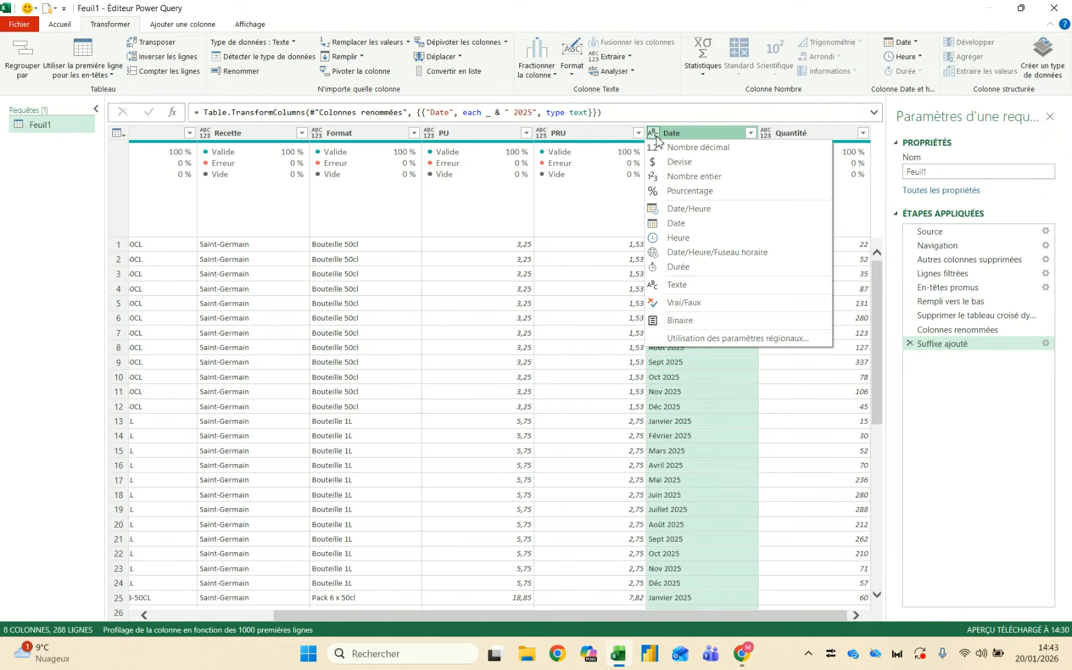
click(687, 224)
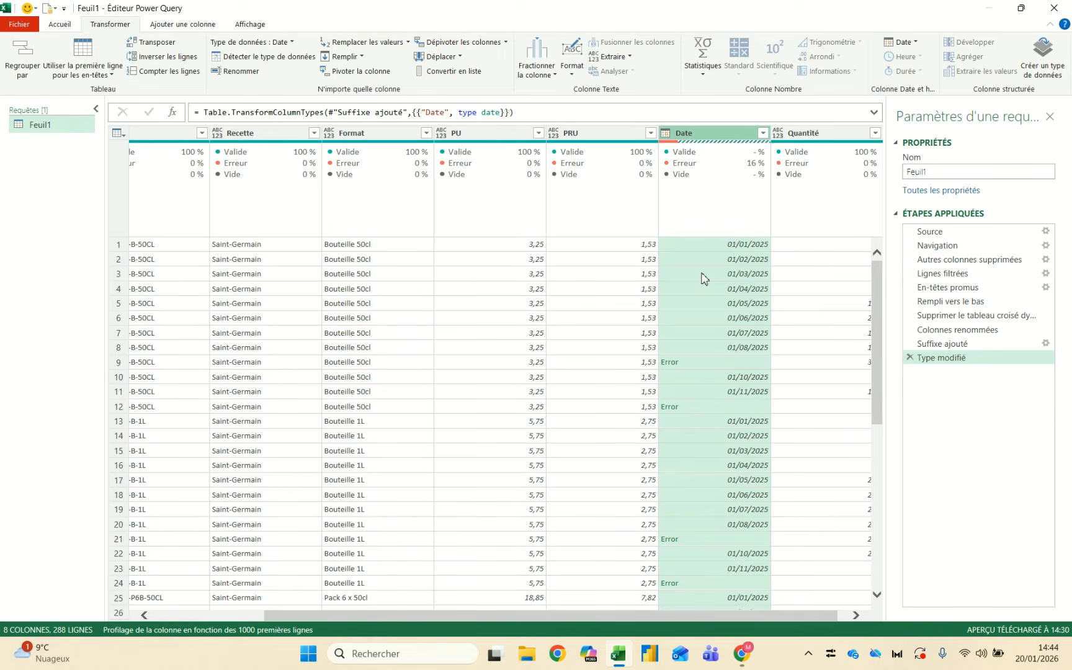
Examine the details of the error cells in the Date column to identify which month values cannot be converted
click(693, 365)
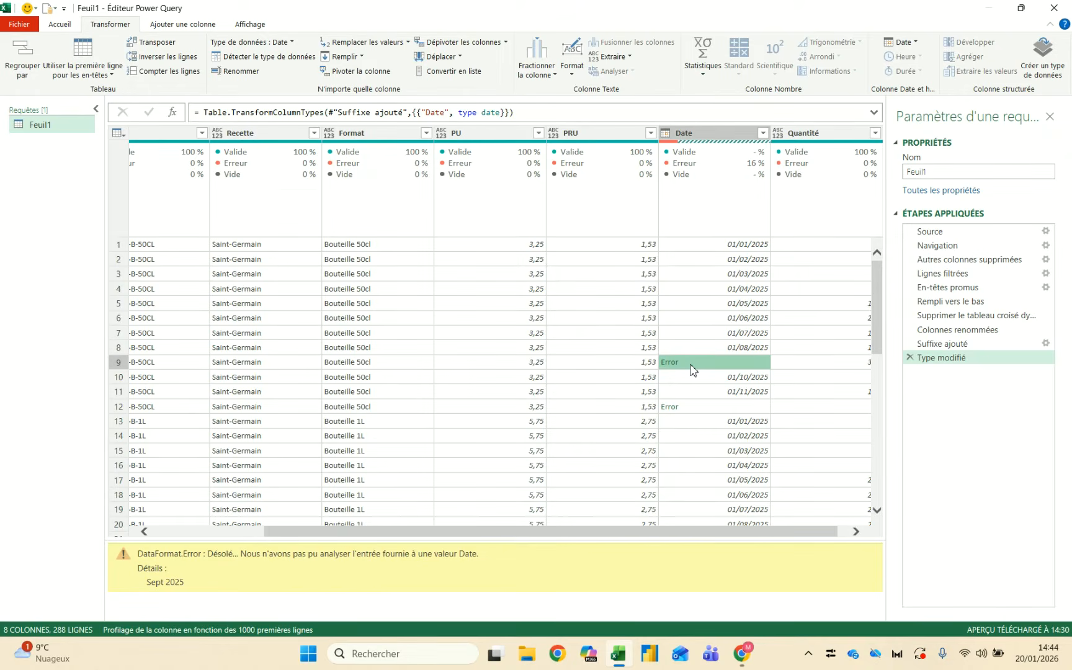
scroll(693, 369, down, 7)
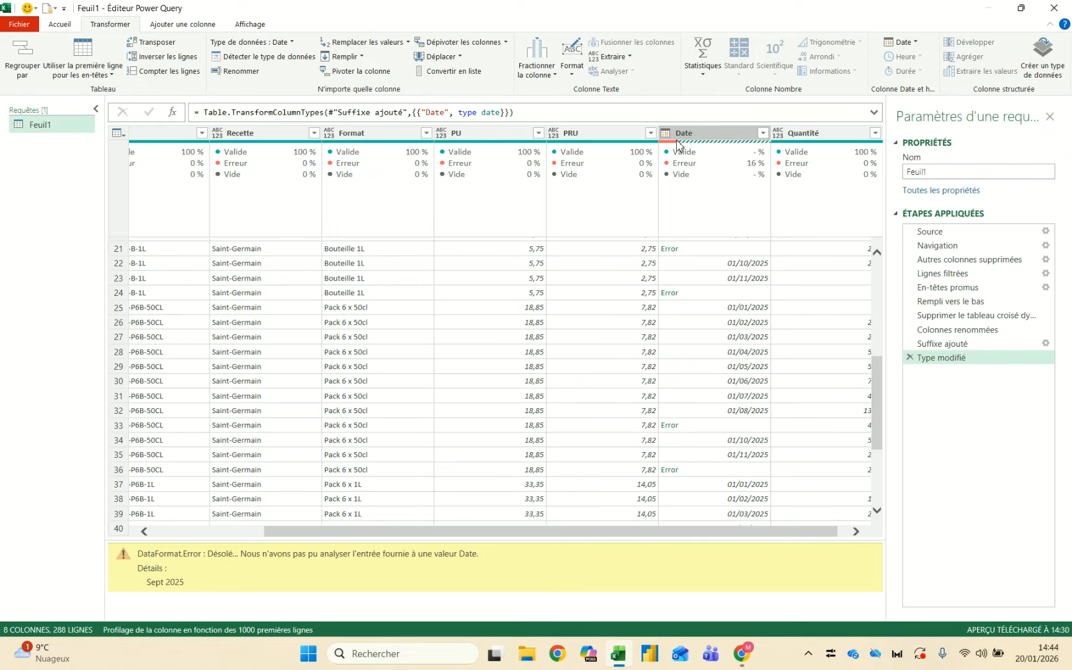
mouse_move(748, 167)
click(712, 250)
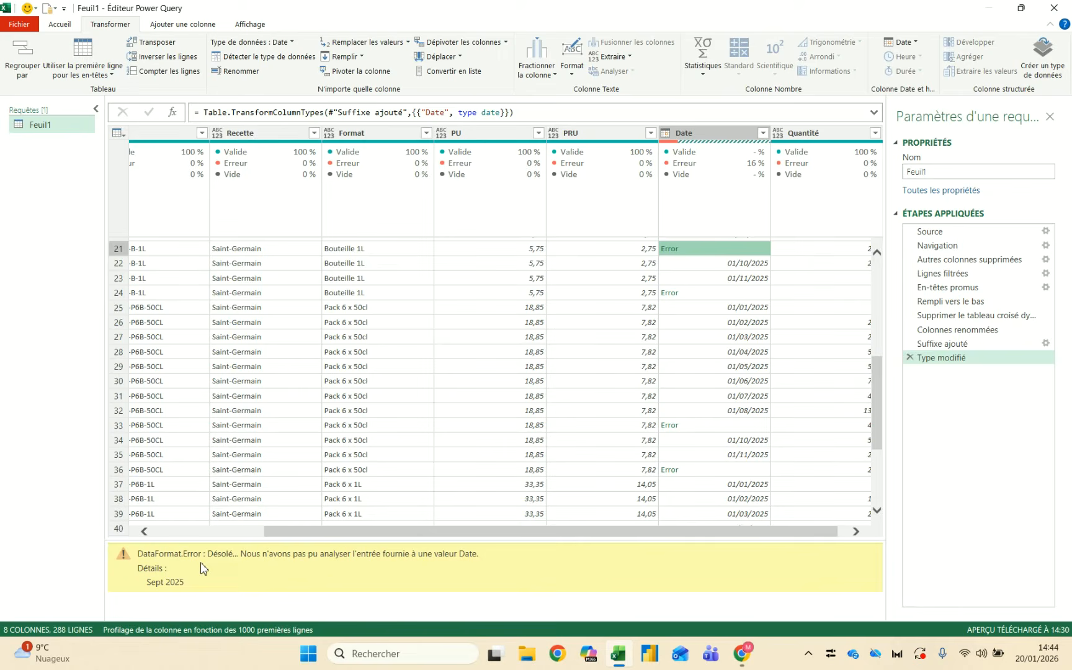
drag(184, 585, 145, 583)
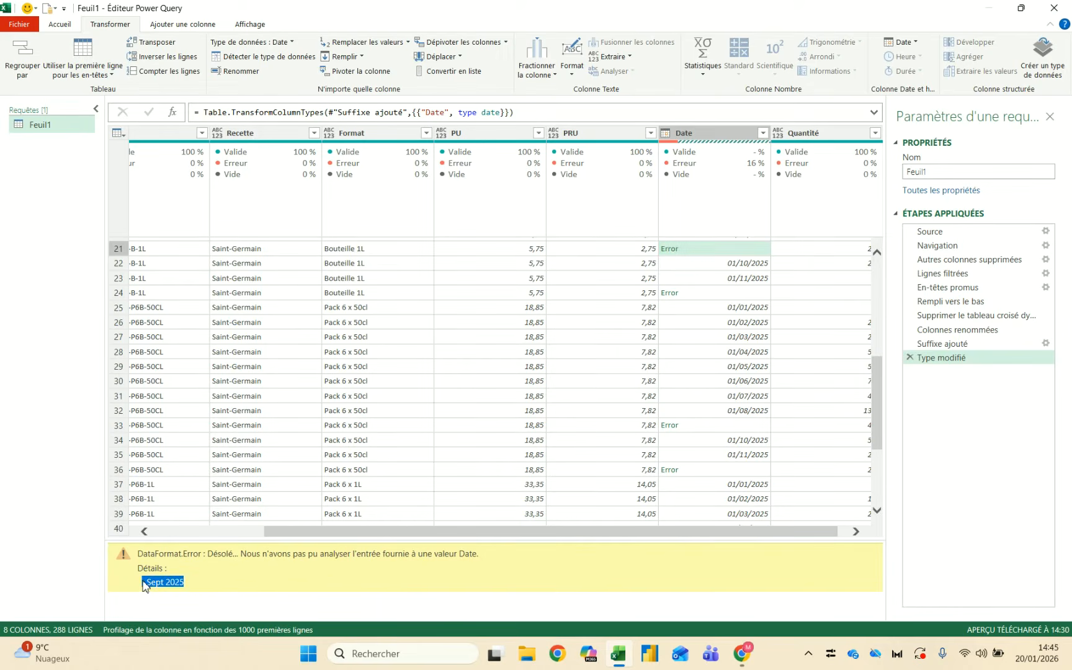
click(166, 582)
click(733, 296)
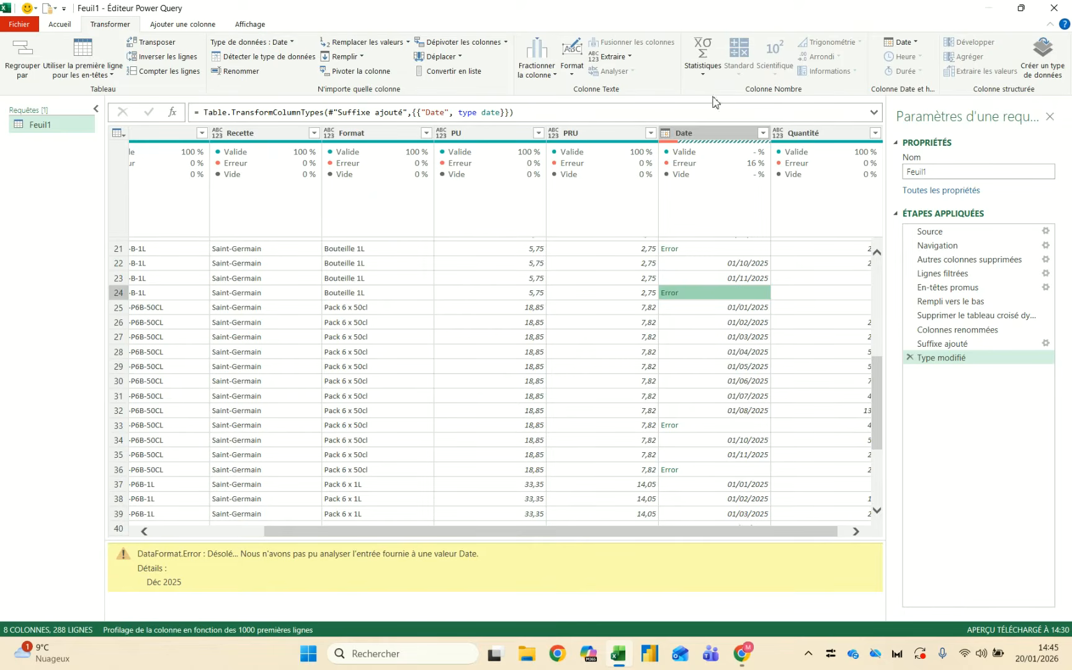
Delete the step that converts the Date column to the Date type
click(721, 138)
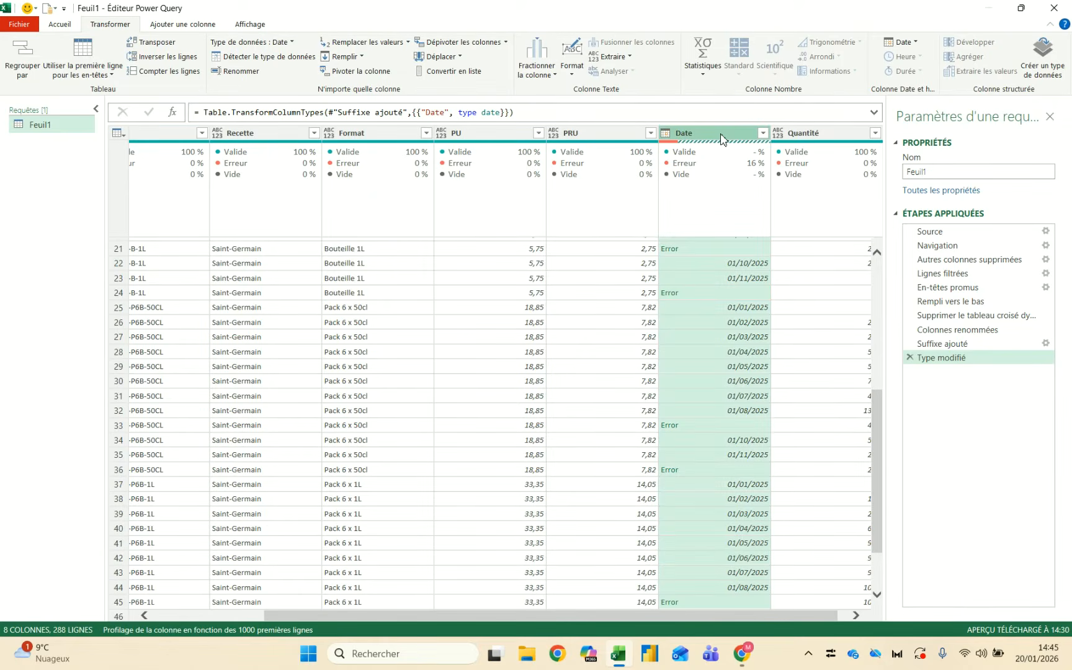
click(911, 359)
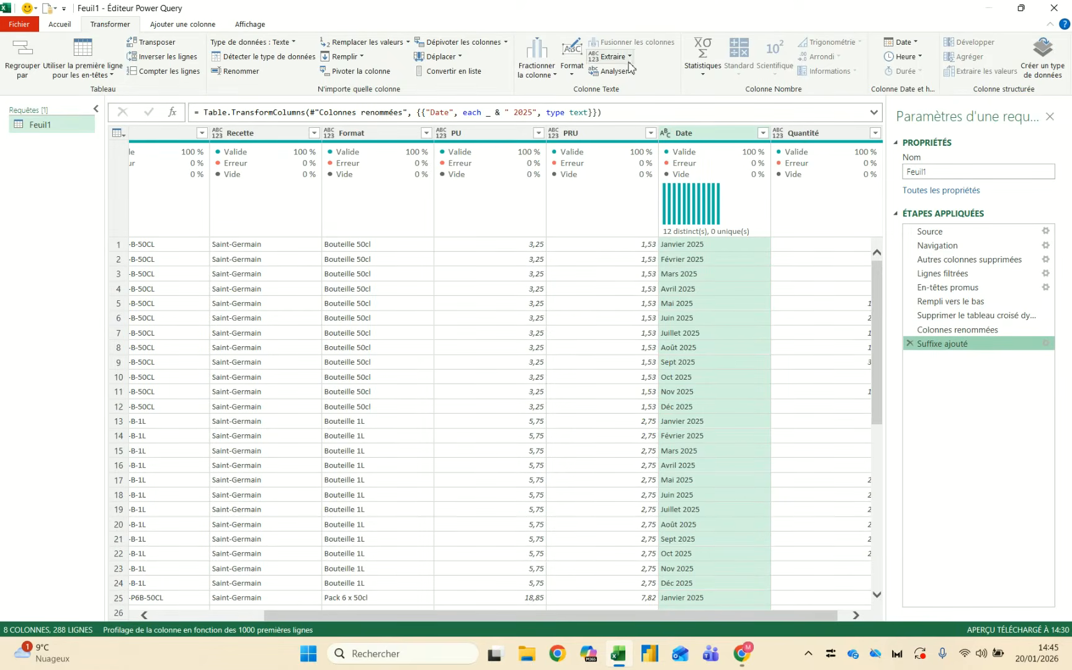
Replace the value Sept with Septembre in the Date column
click(371, 43)
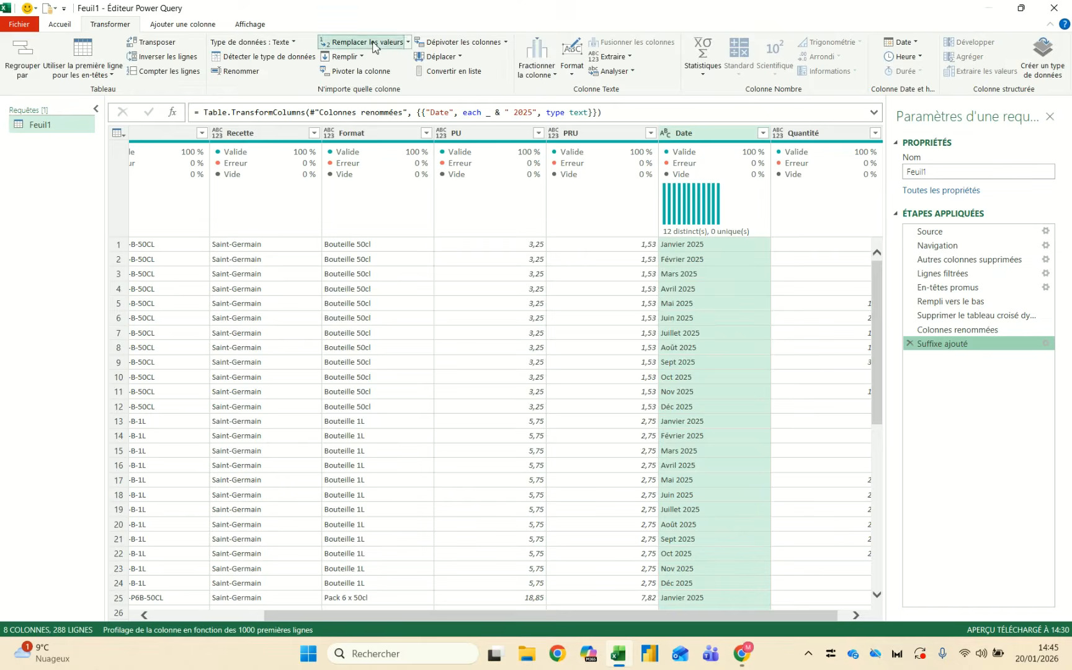
text(Sept)
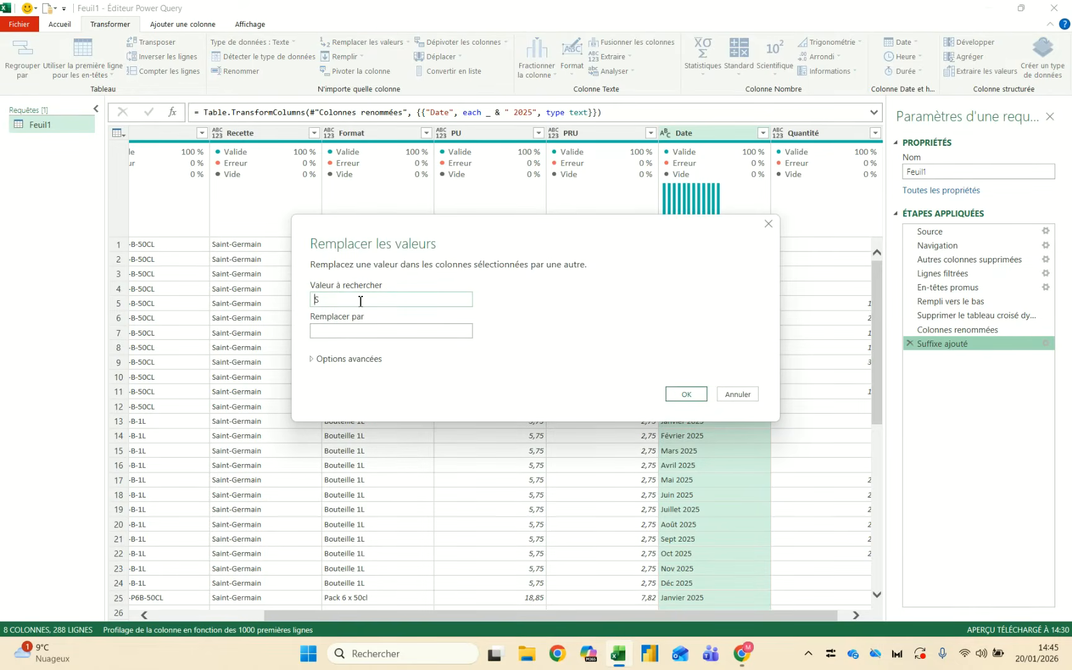
key(Tab)
text(Septembre)
click(684, 395)
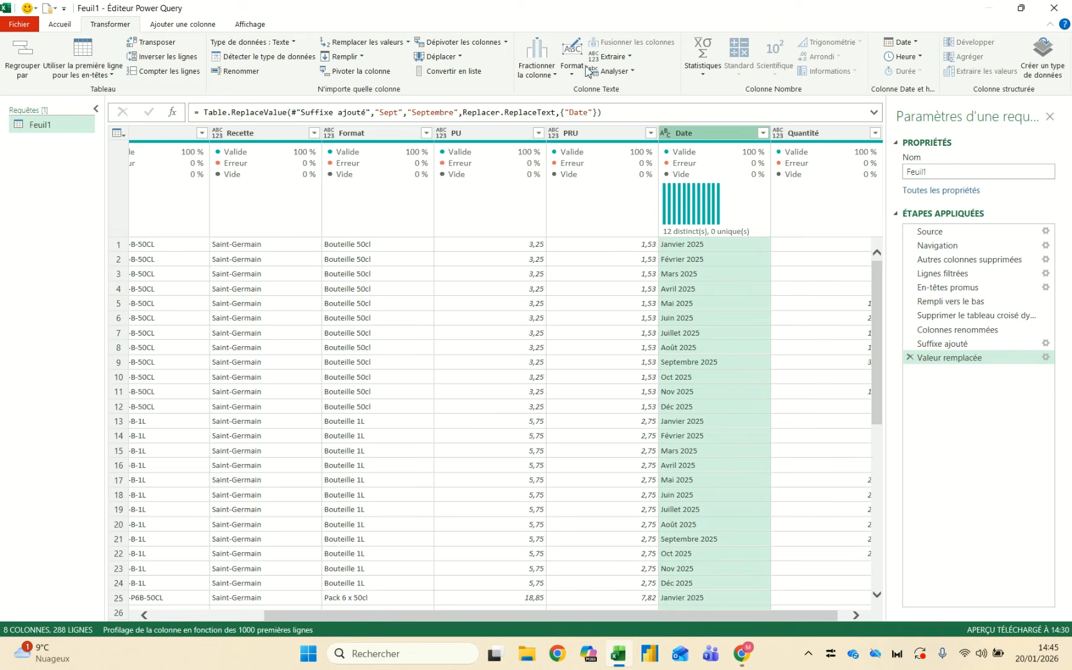
Replace the value Déc with Dec in the Date column
click(371, 43)
text(Déc)
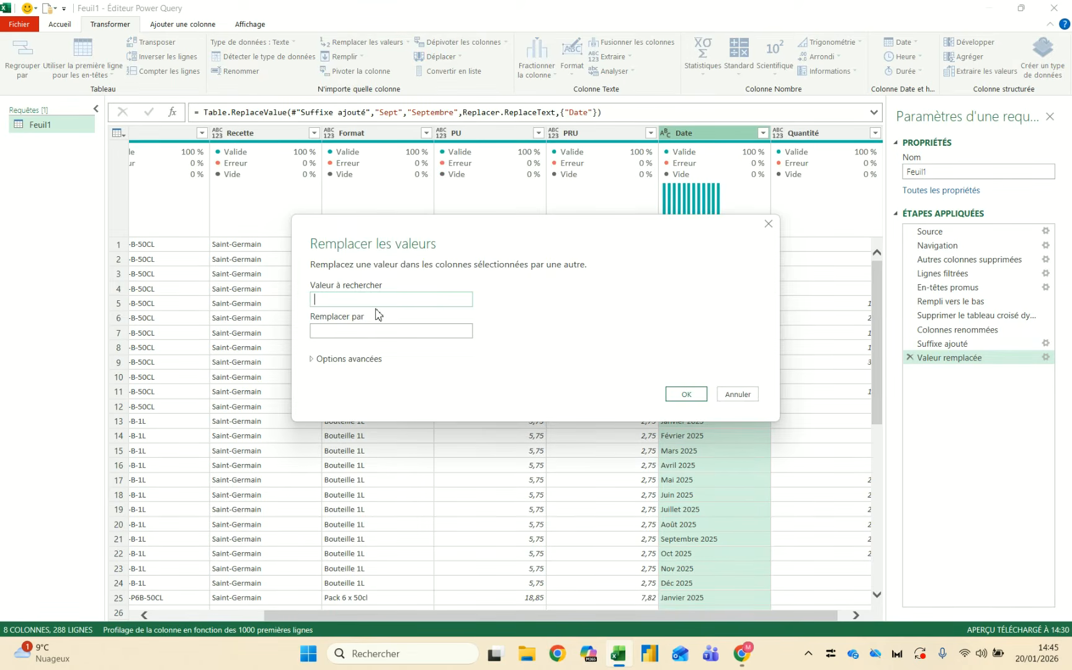
key(Tab)
text(Dec)
click(685, 394)
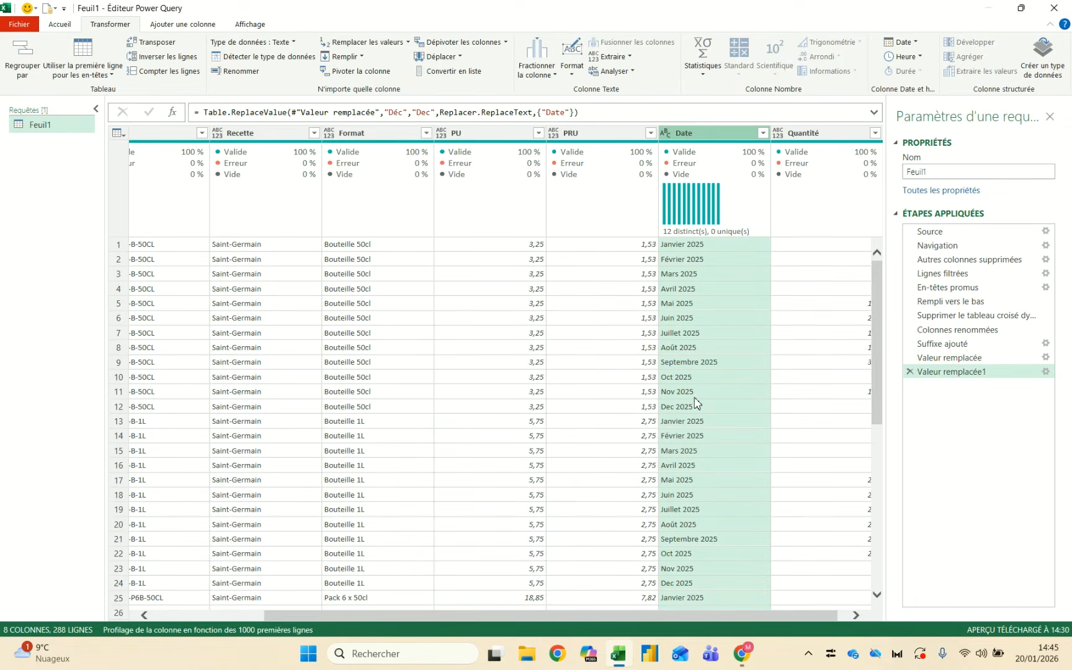
Edit the Valeur remplacée1 step so that Déc is replaced by Décembre
click(696, 367)
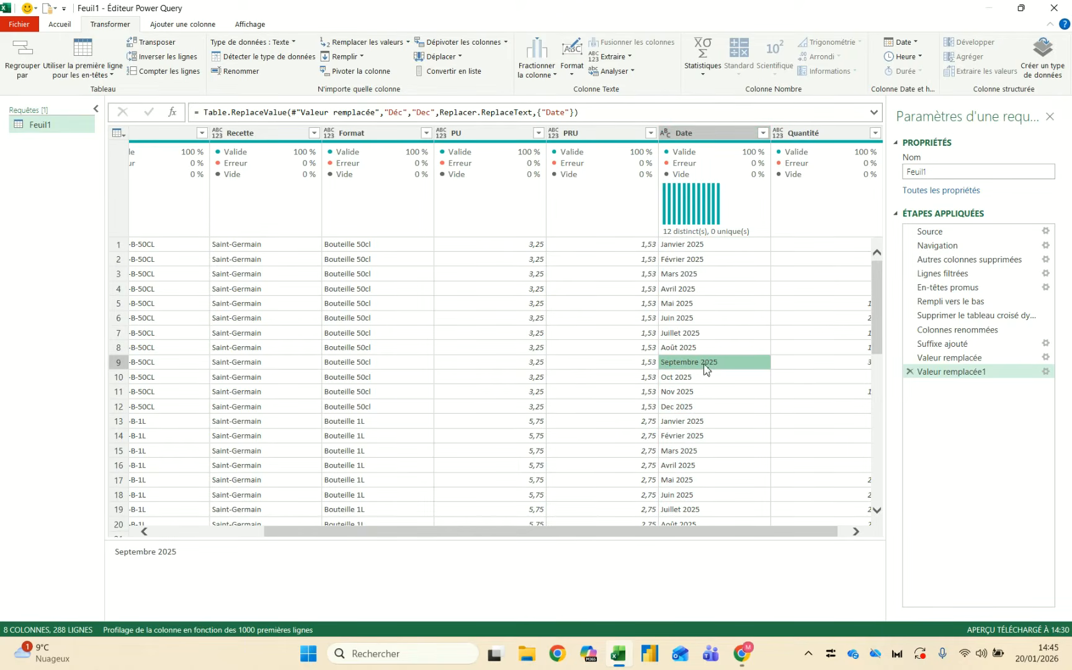
click(679, 411)
double_click(946, 371)
click(337, 327)
key(BackSpace)
key(BackSpace)
text(écembre)
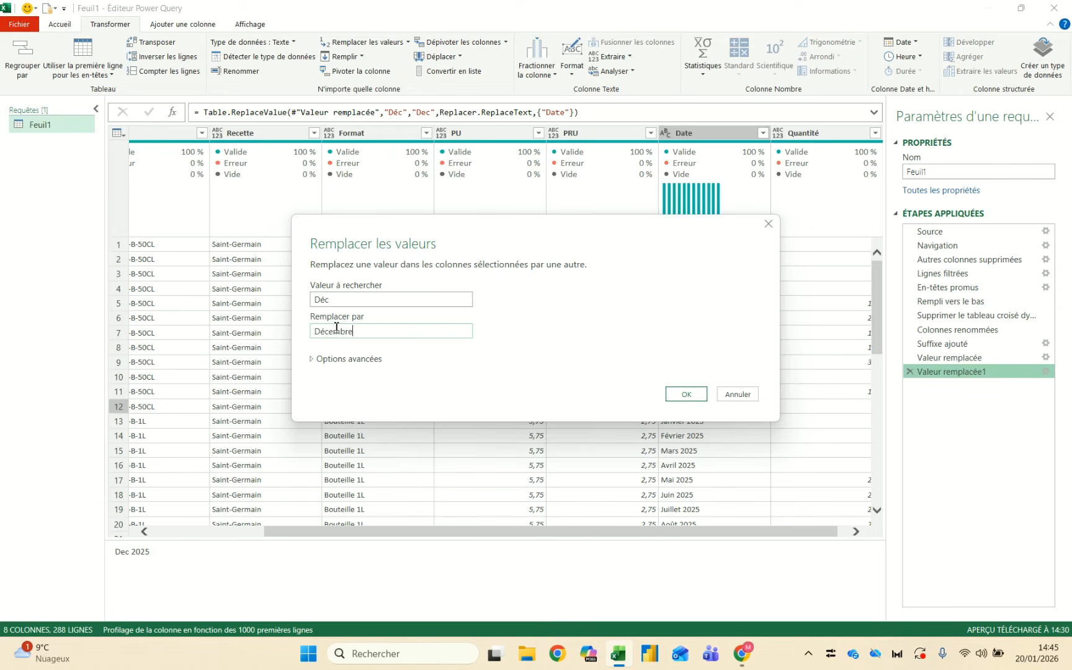
click(695, 395)
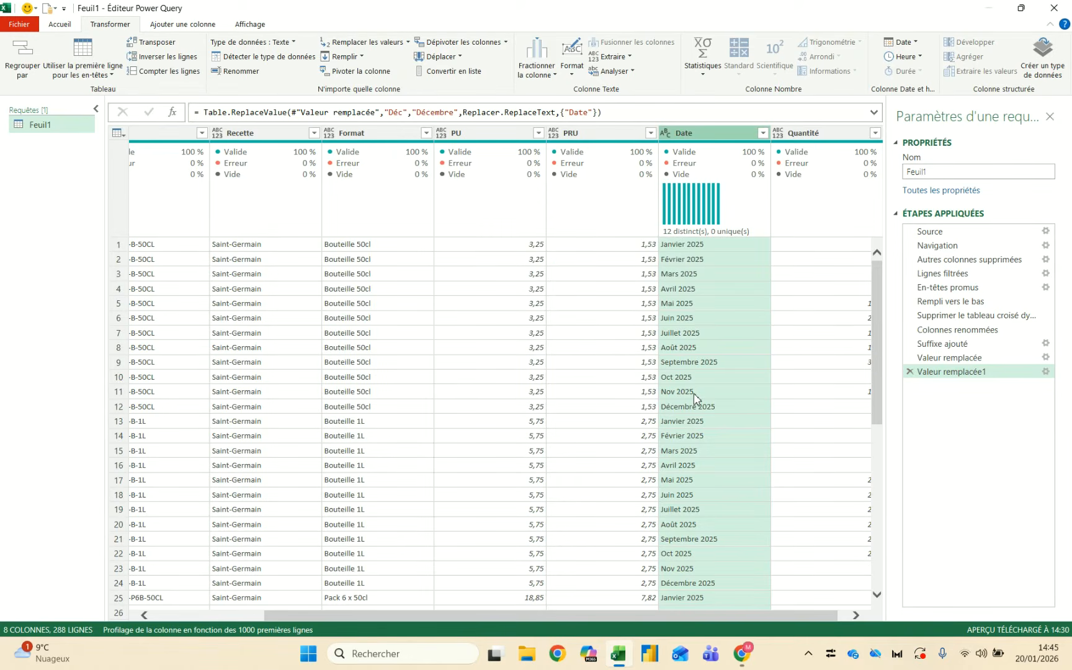
Check the replaced month names and set the data type of the Date column to Date
click(704, 363)
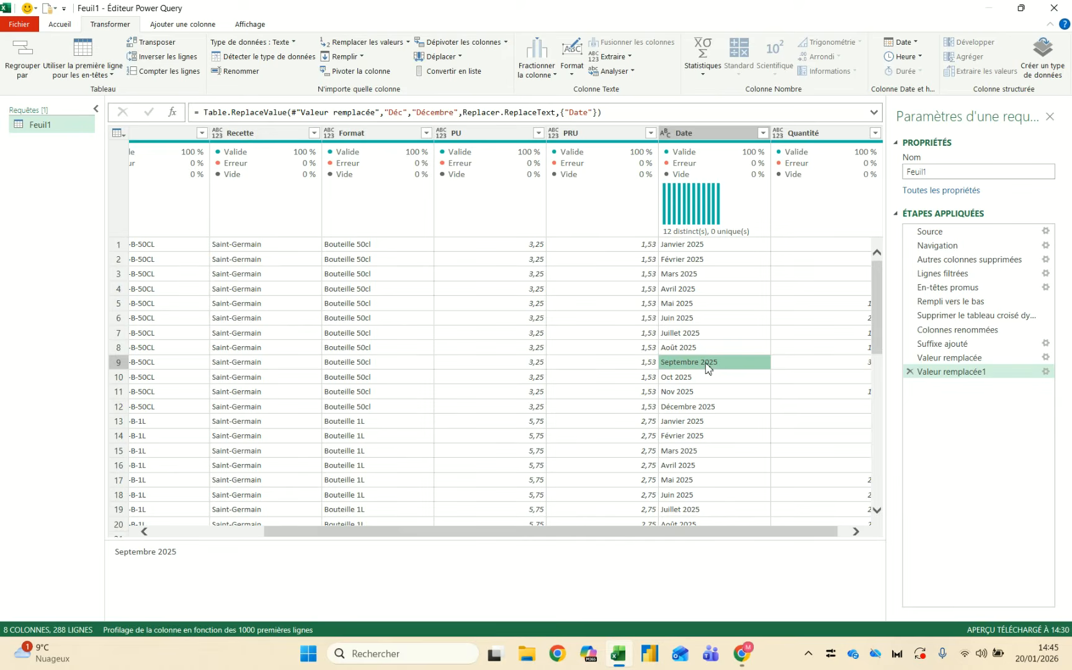
click(705, 409)
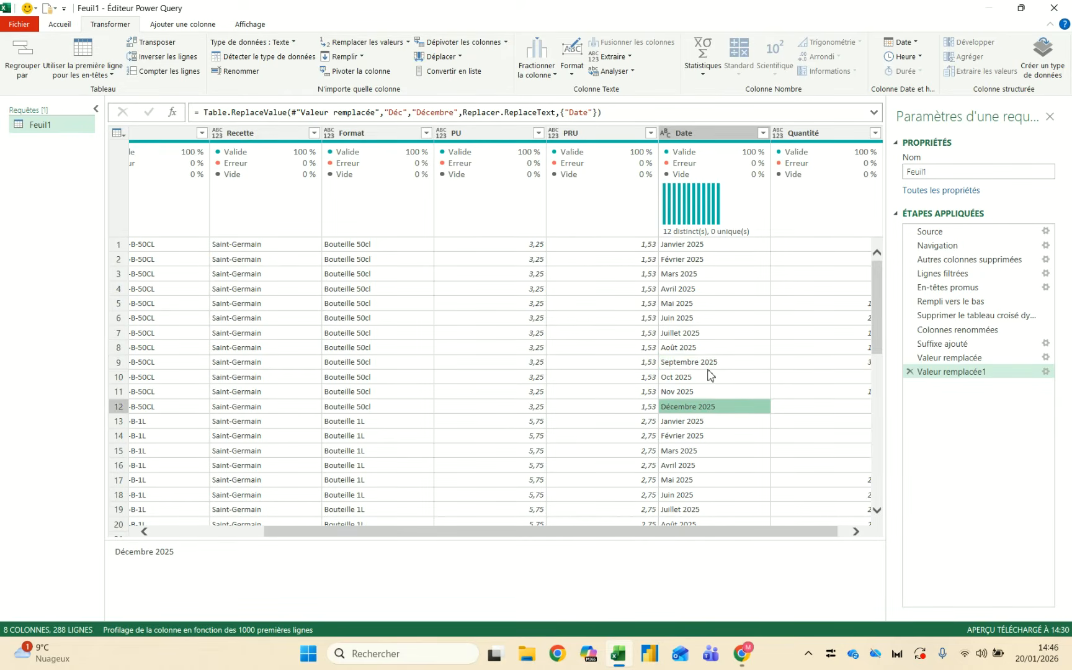
scroll(701, 410, down, 4)
scroll(700, 409, up, 4)
click(725, 132)
click(666, 132)
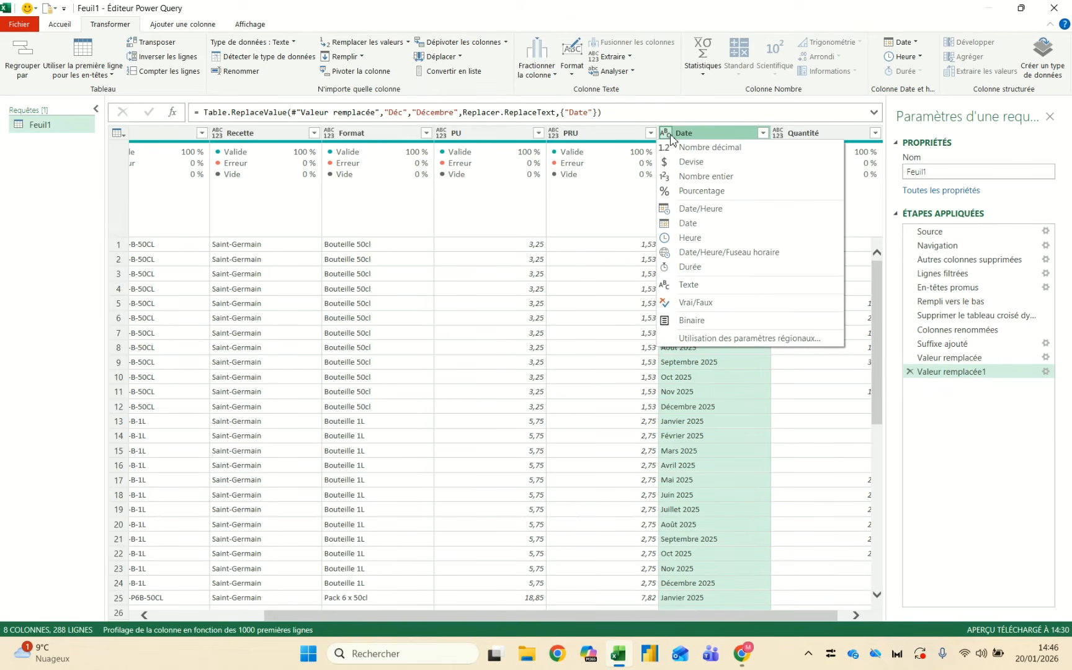
click(712, 224)
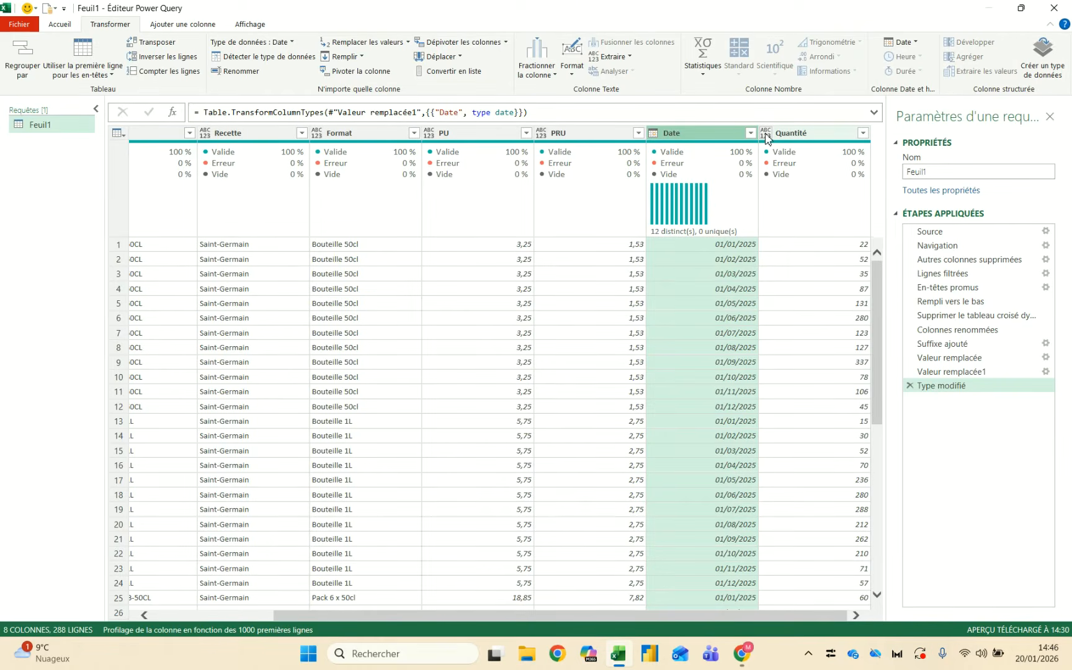
Set the data type of the Catégorie, SKU, Recette and Format columns to Texte in the new Type modifié step
scroll(424, 309, left, 3)
click(178, 134)
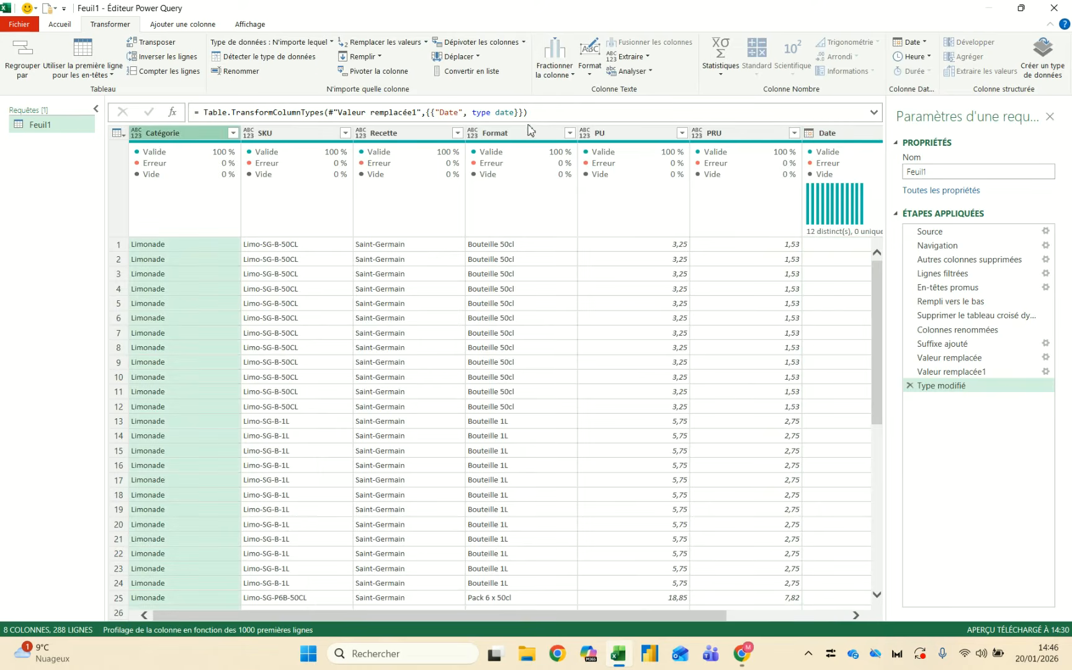
shift+click(527, 133)
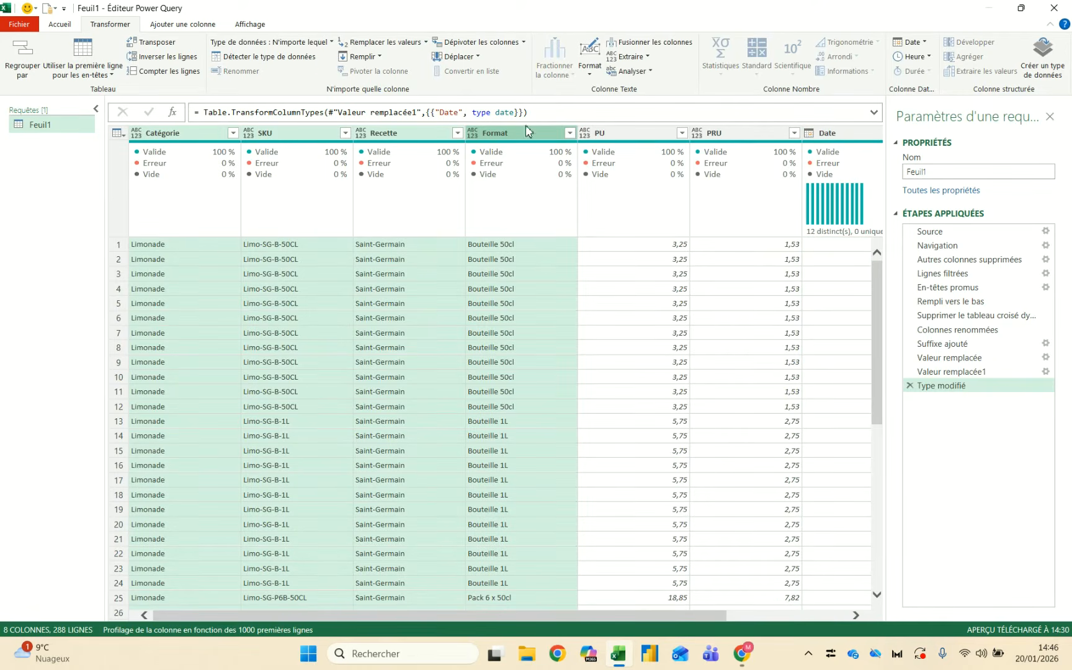
click(242, 45)
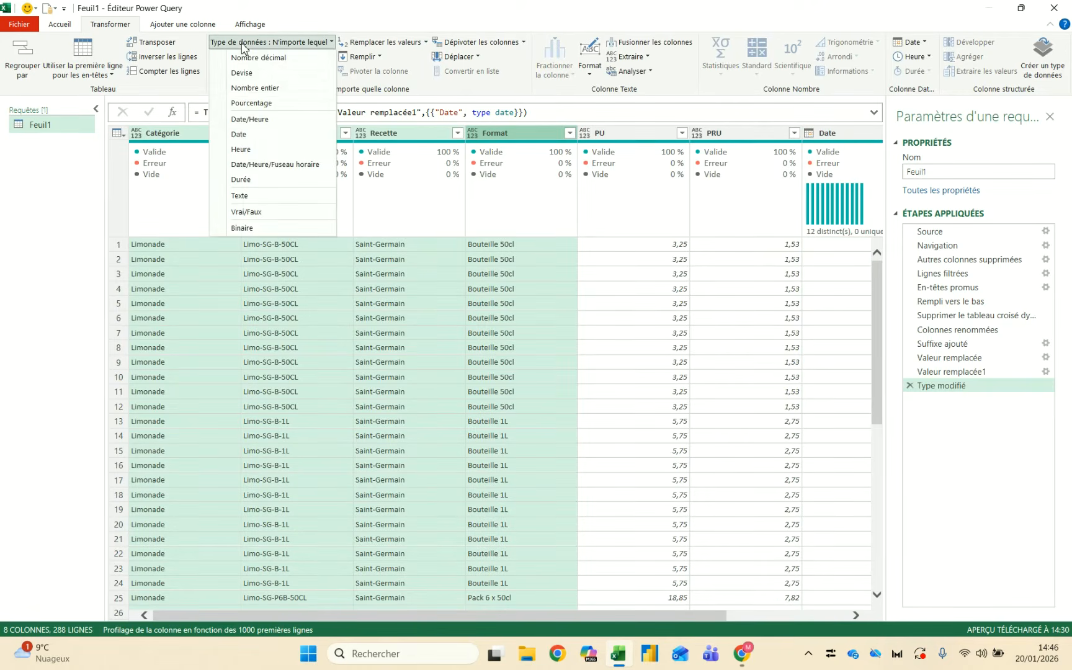
click(269, 194)
Set the data type of the PU and PRU columns to Devise
click(636, 131)
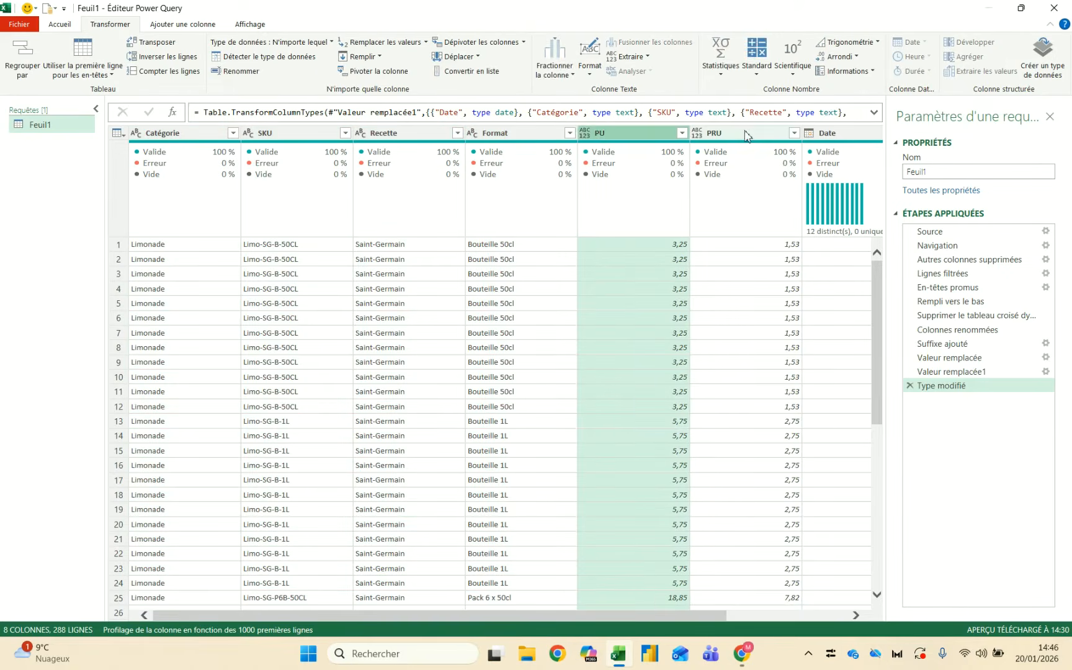
shift+click(751, 134)
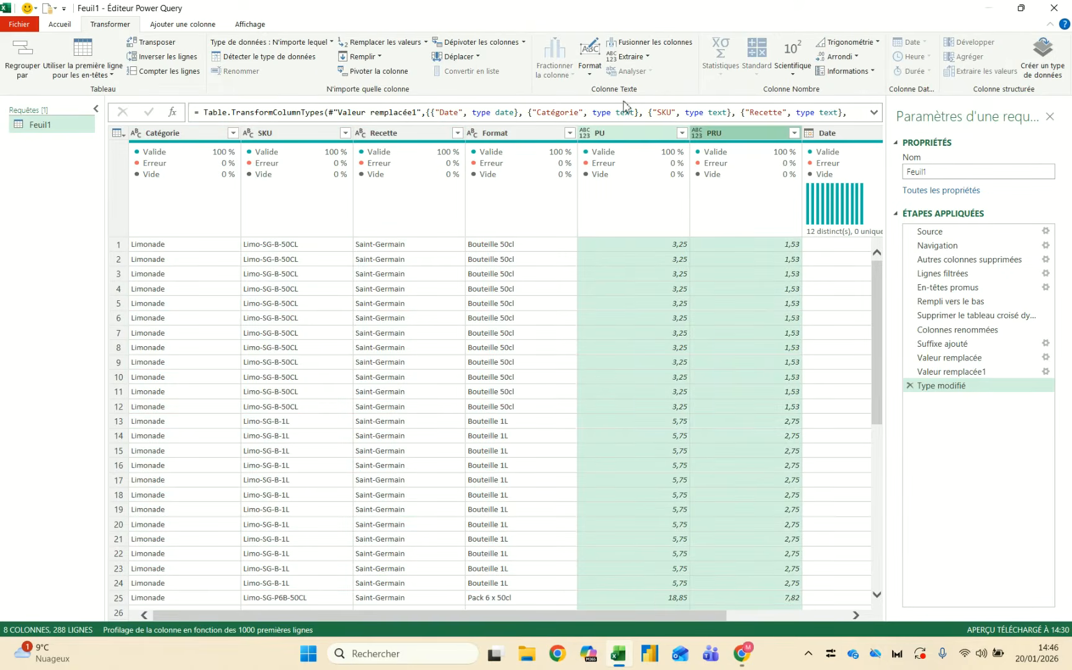
click(314, 43)
click(251, 73)
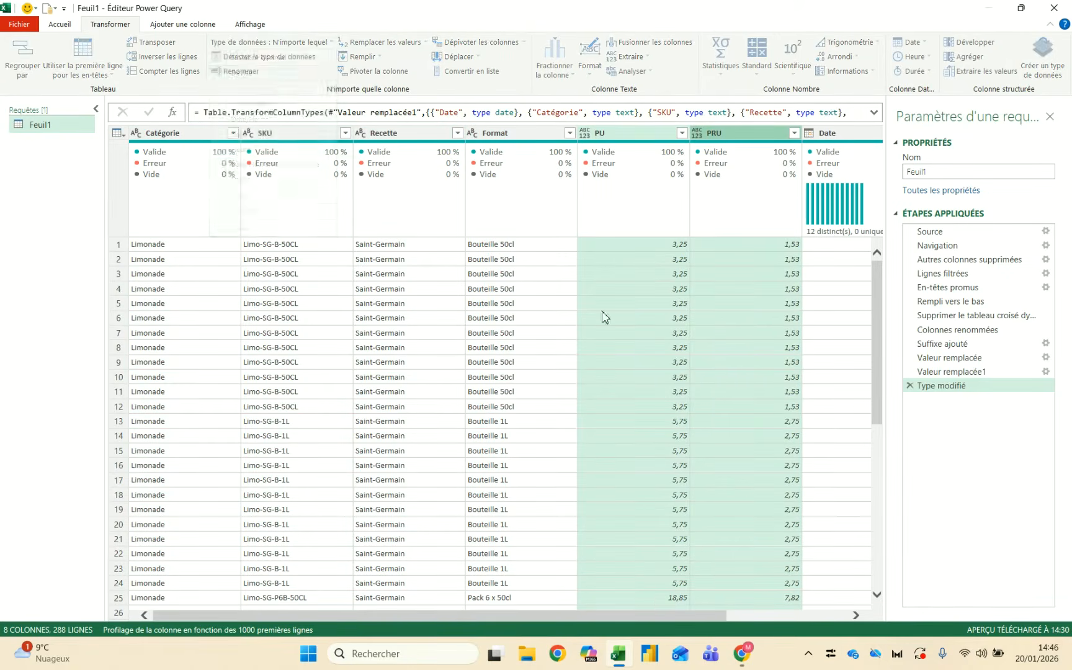
Set the data type of the Quantité column to Nombre entier
scroll(682, 375, right, 2)
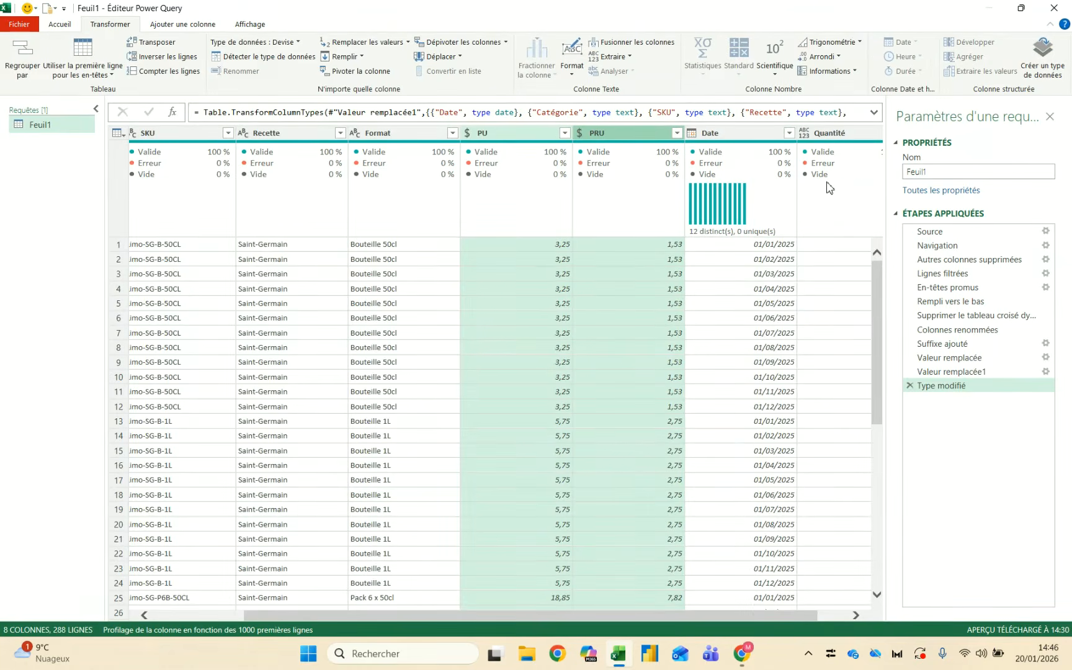
click(836, 133)
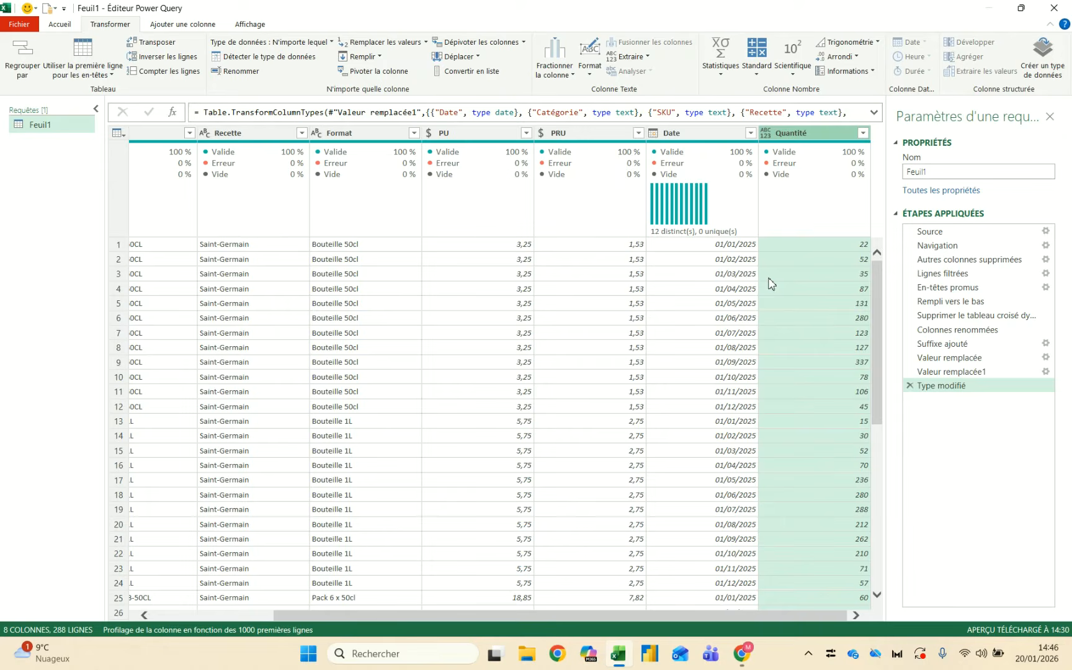
click(766, 133)
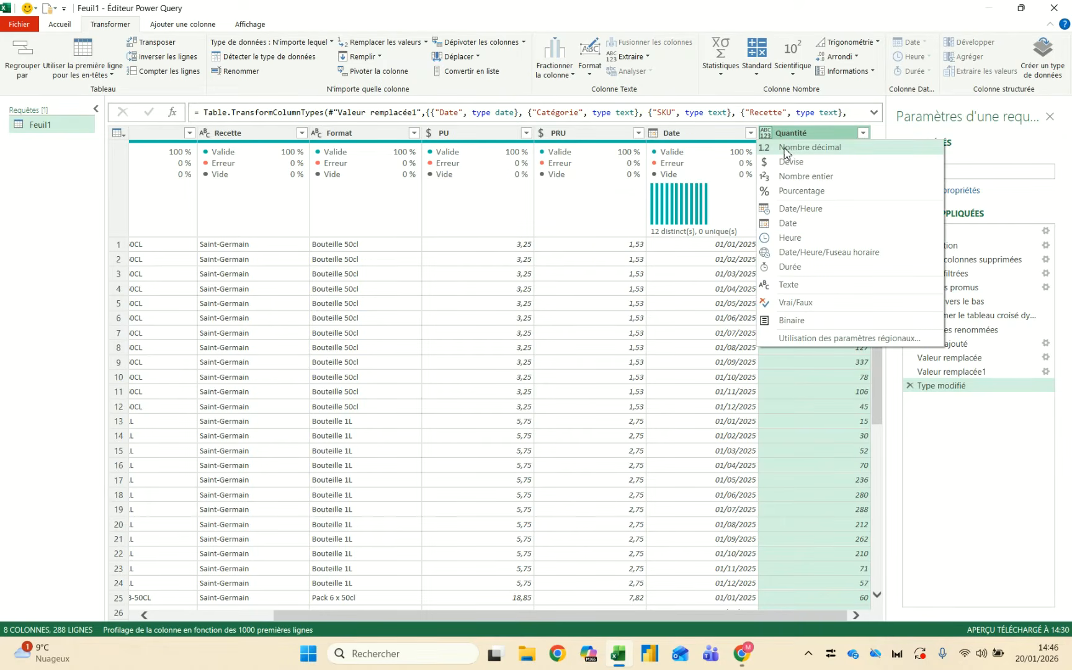
click(794, 177)
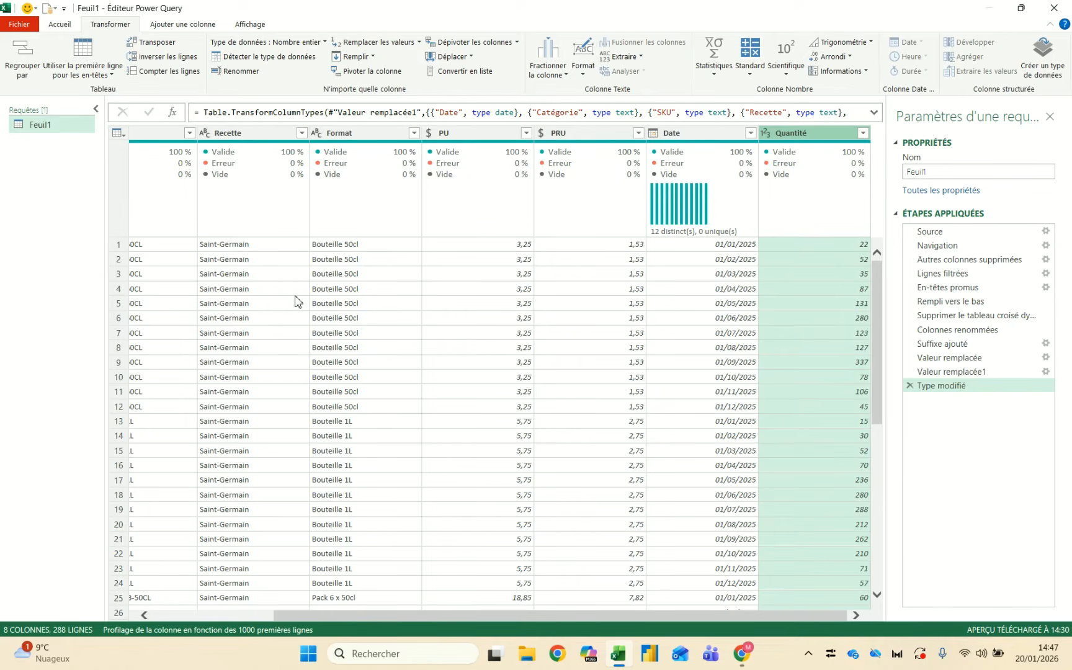
Close the query and load it as a pivot table report on a new worksheet, adding the data to the data model
scroll(296, 302, left, 3)
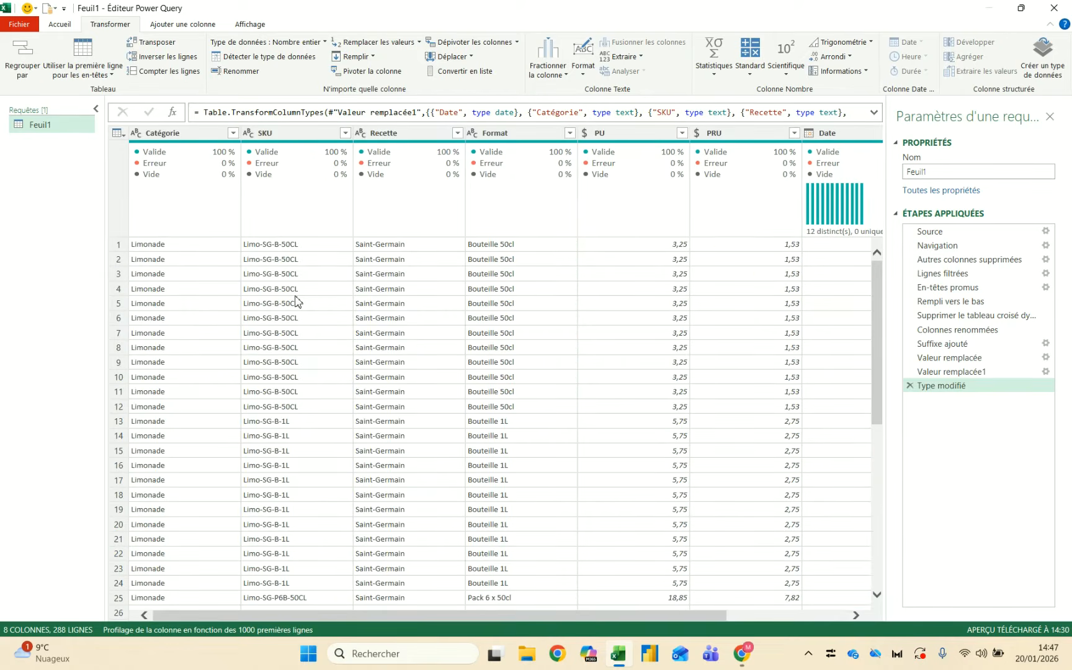
click(59, 24)
click(21, 75)
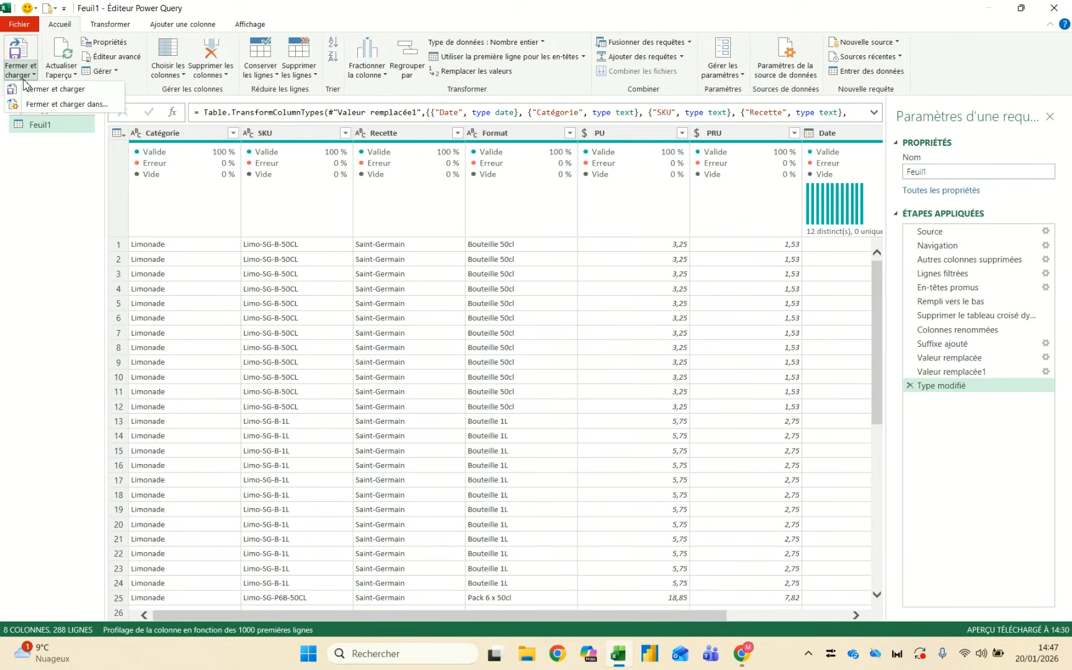
click(55, 104)
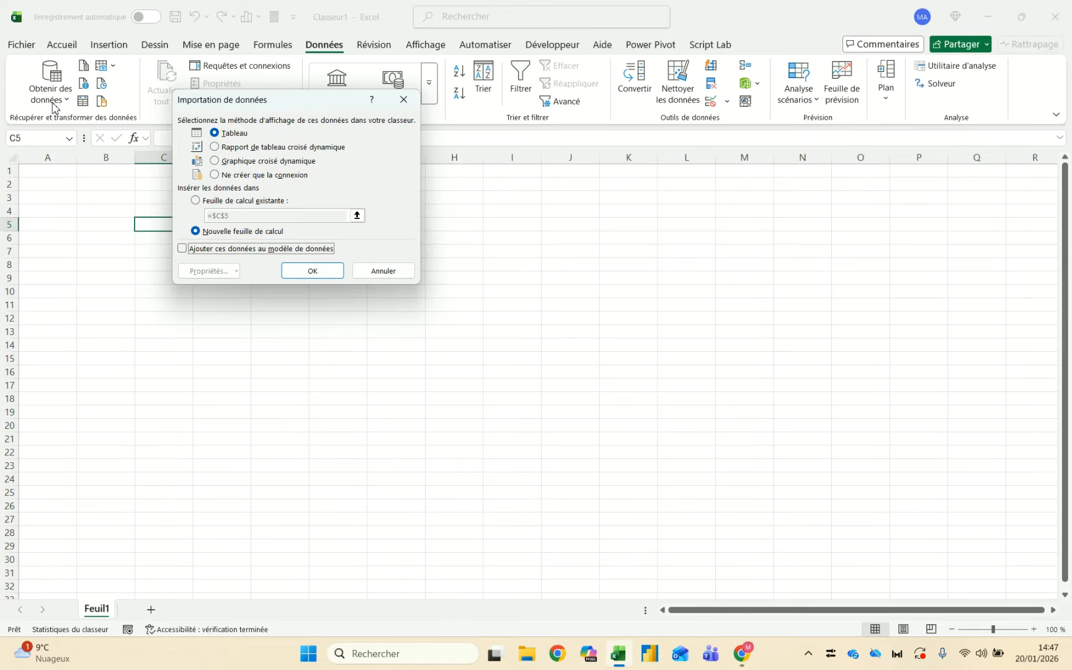
click(237, 149)
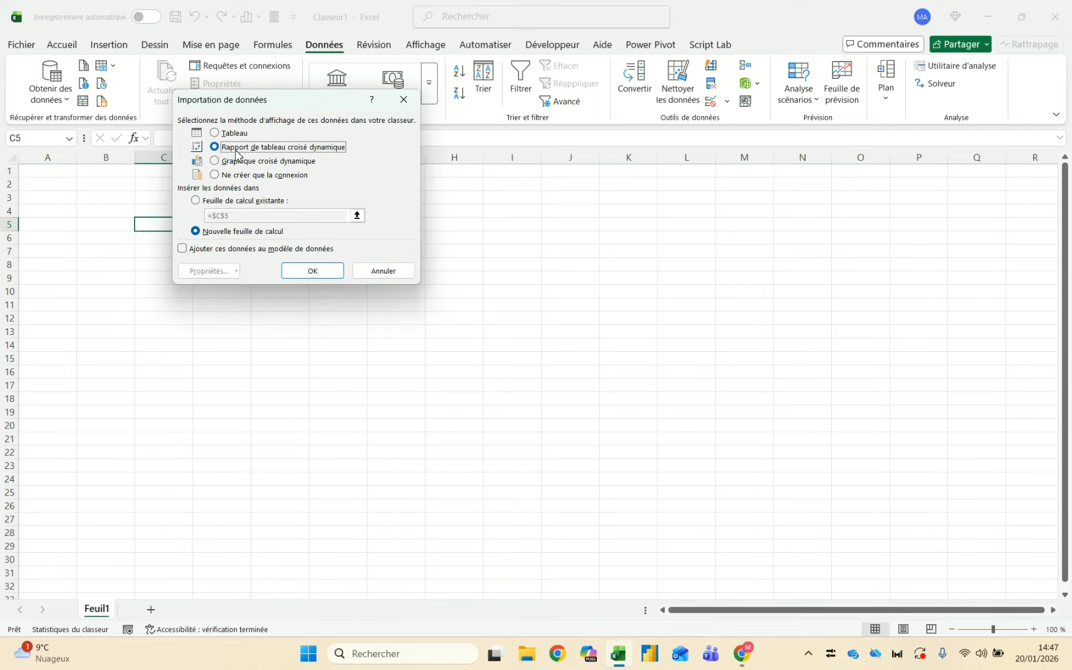
click(235, 251)
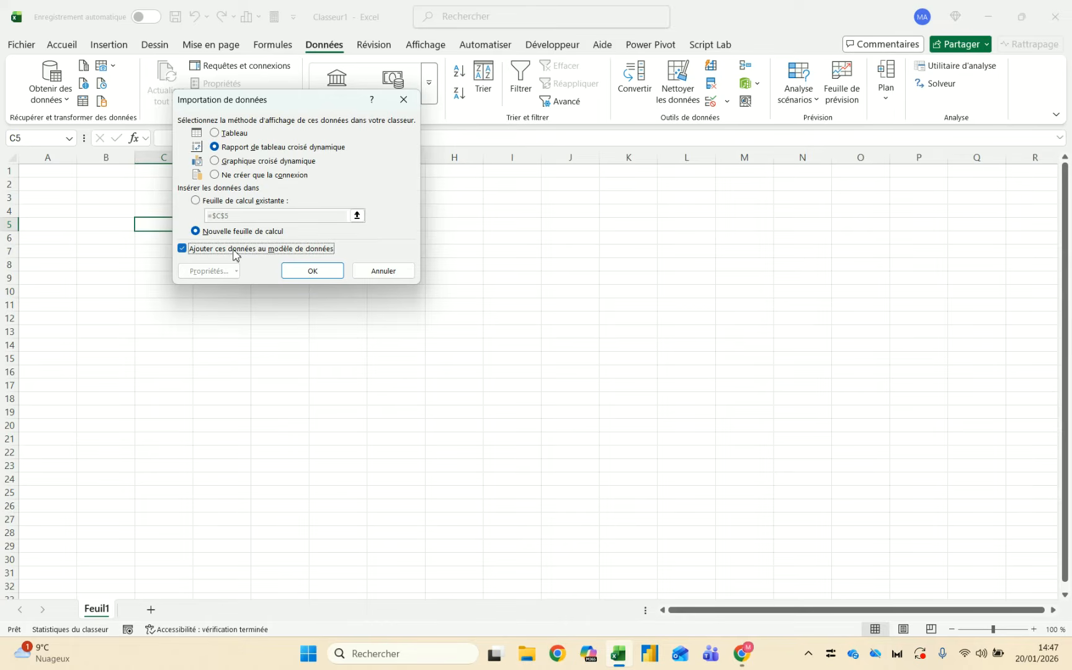
click(313, 271)
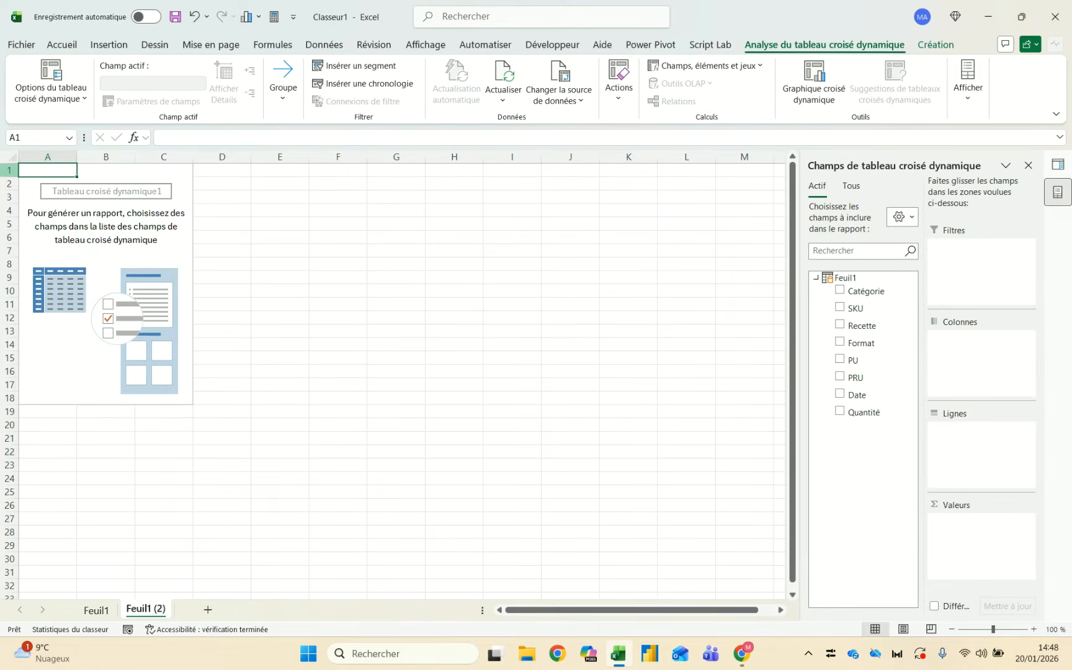
Switch to Chrome and compare the final result image with the initial B2B sales data image of the Analyse CA & Marges 1 exercise
key(alt+Tab)
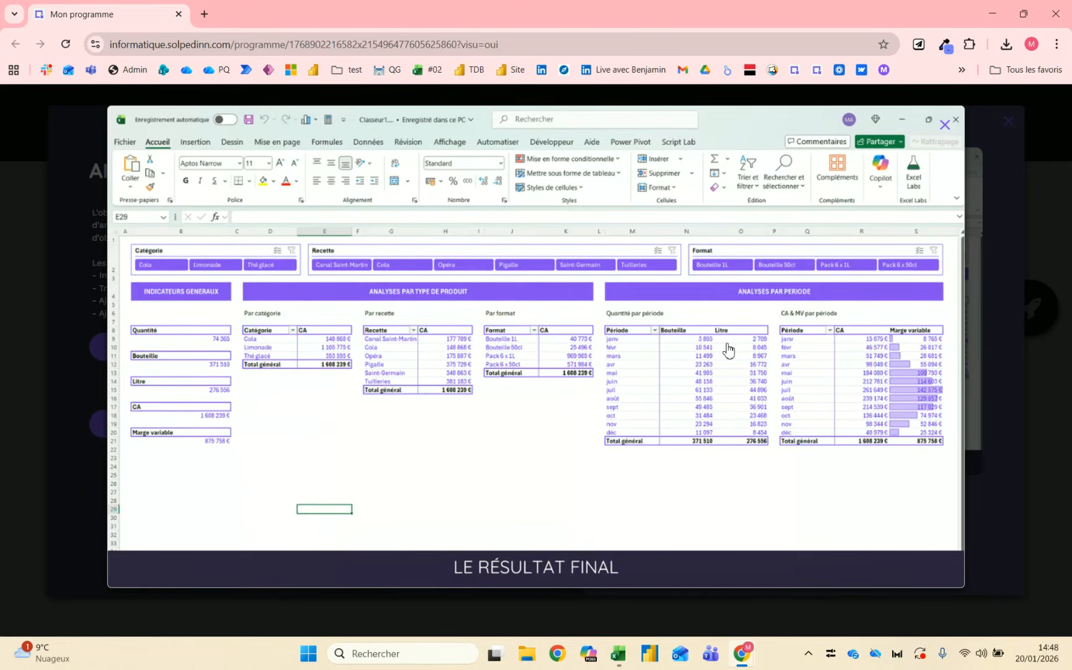
click(817, 350)
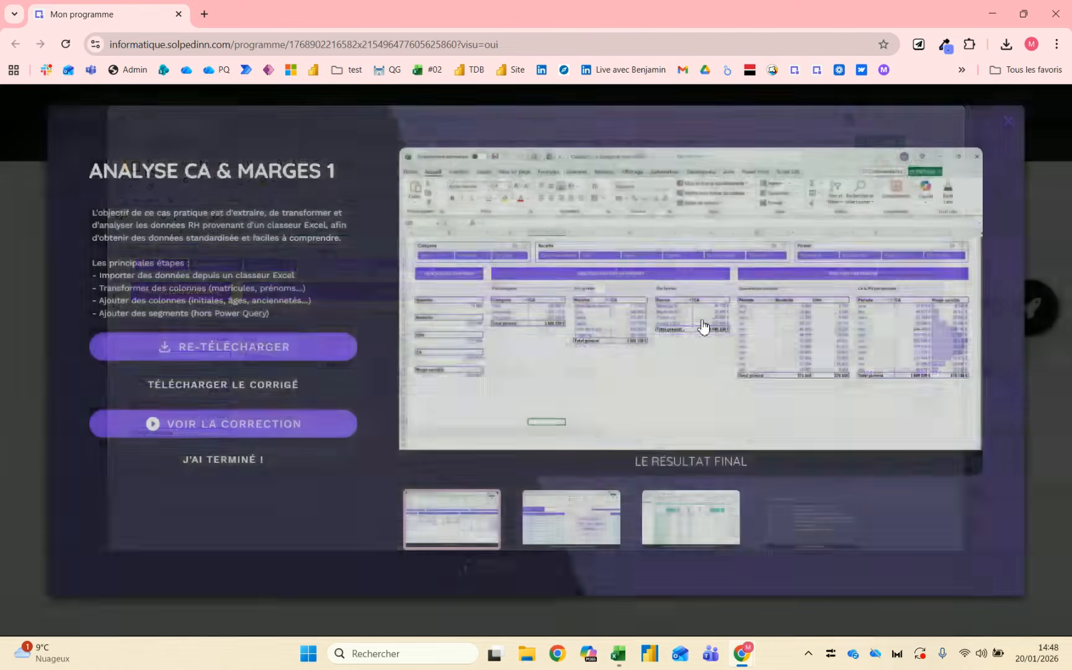
click(577, 520)
click(644, 346)
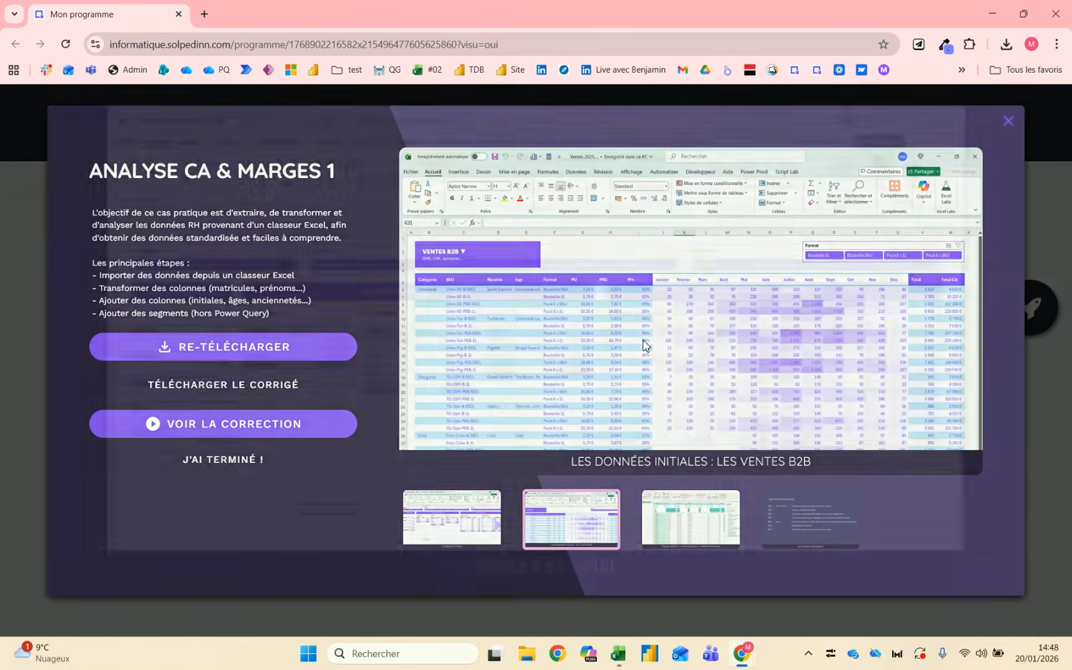
click(644, 346)
click(475, 502)
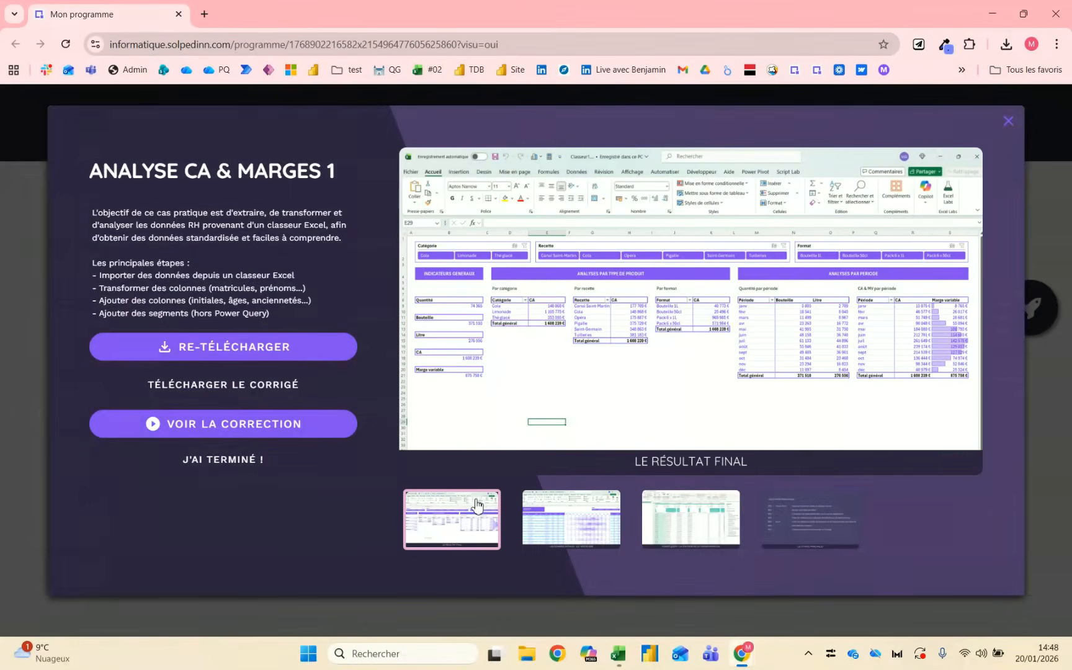
click(513, 336)
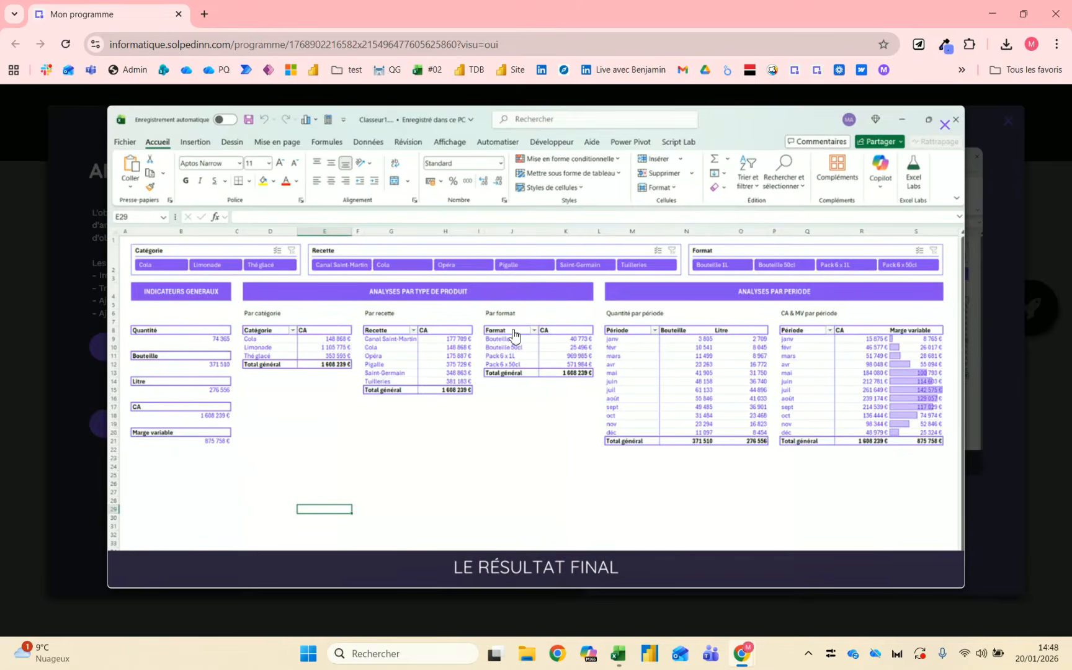
click(265, 342)
click(575, 515)
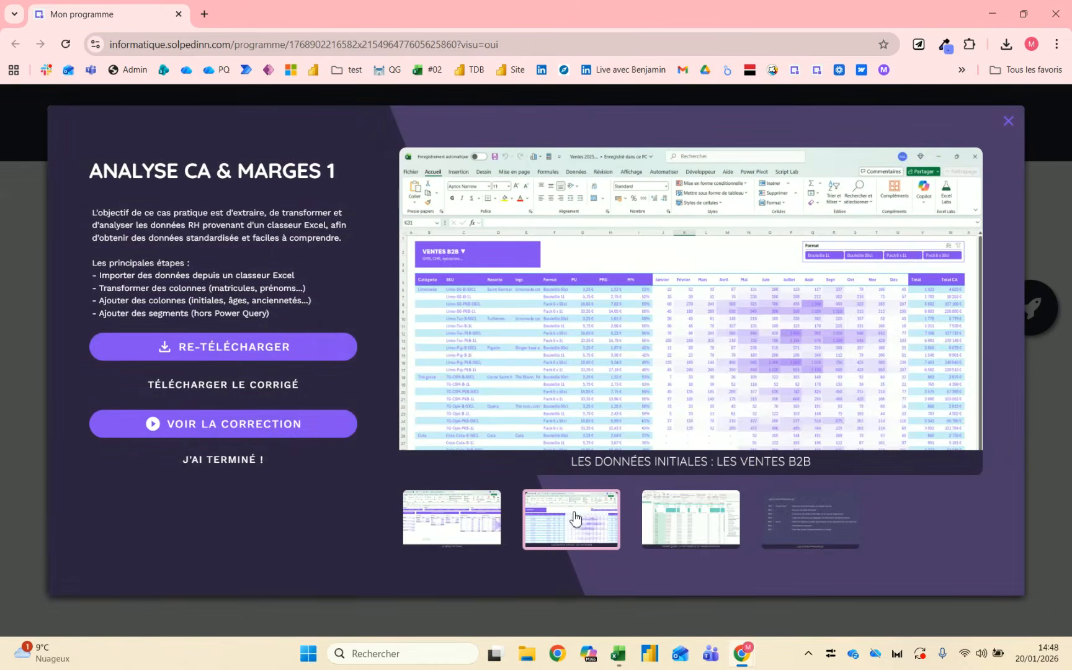
click(497, 354)
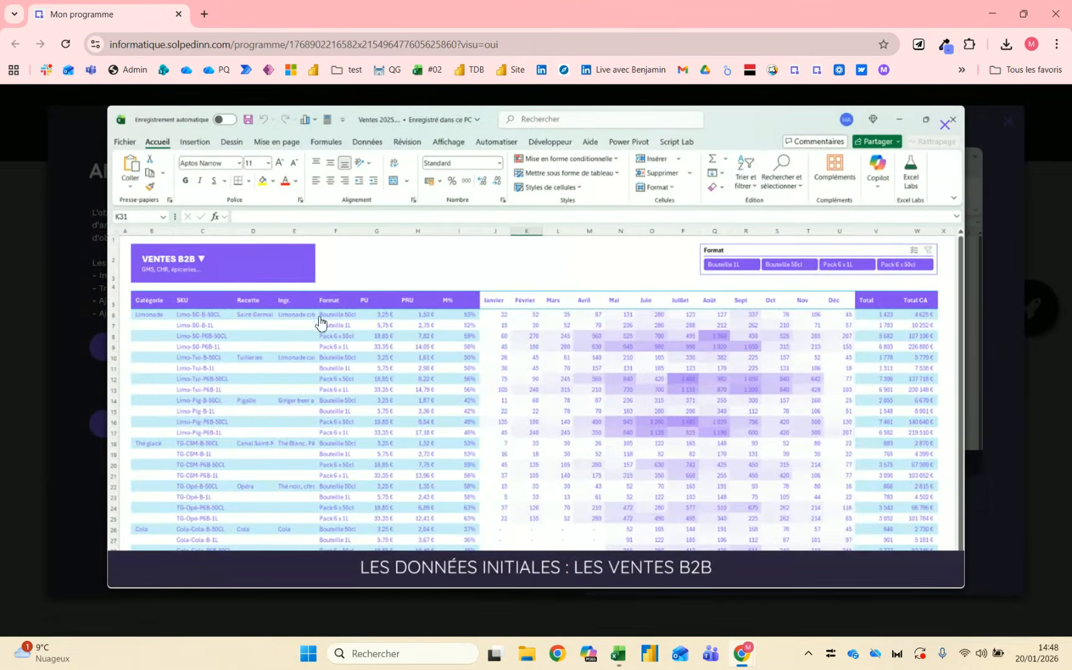
click(197, 440)
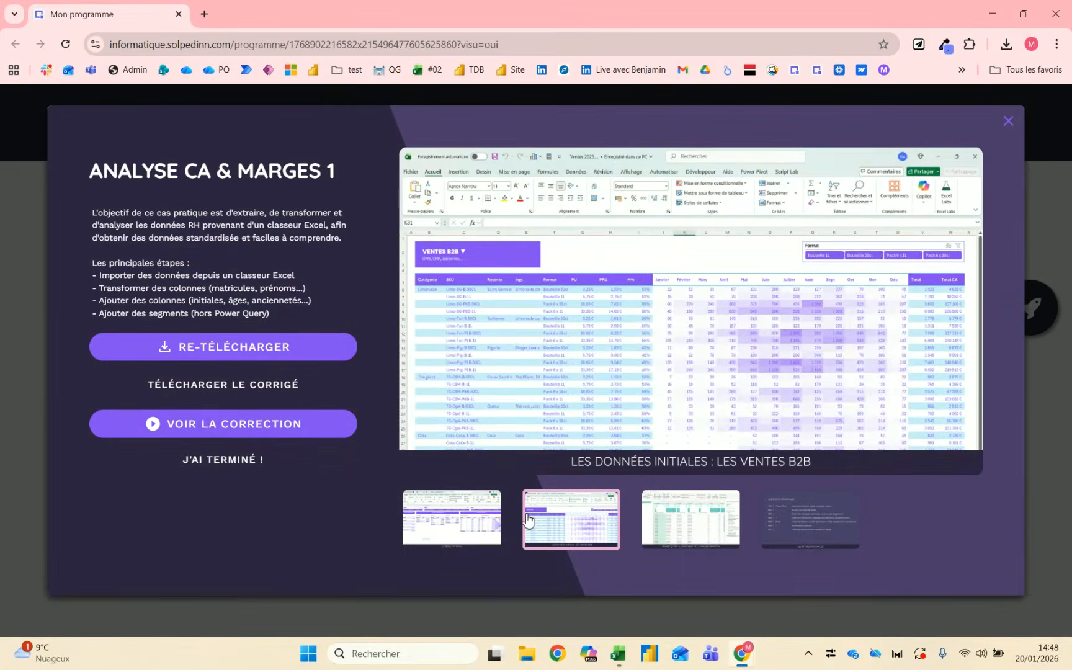
click(460, 530)
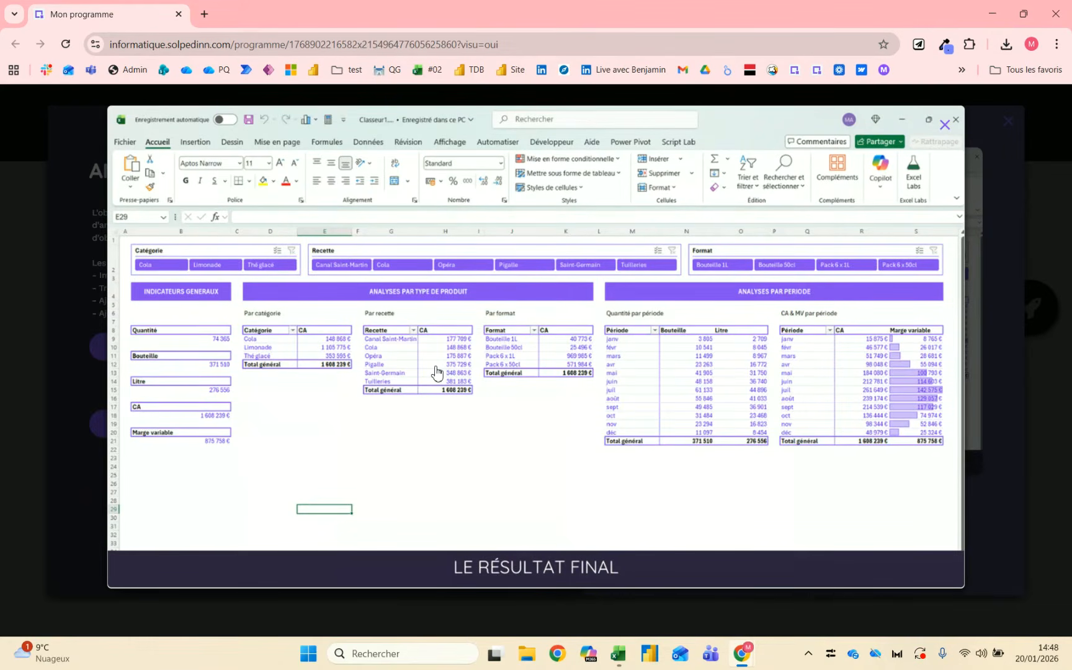
Return to Excel and insert seven rows above the empty pivot table and one column before it, so it starts at cell B8
key(alt+Tab)
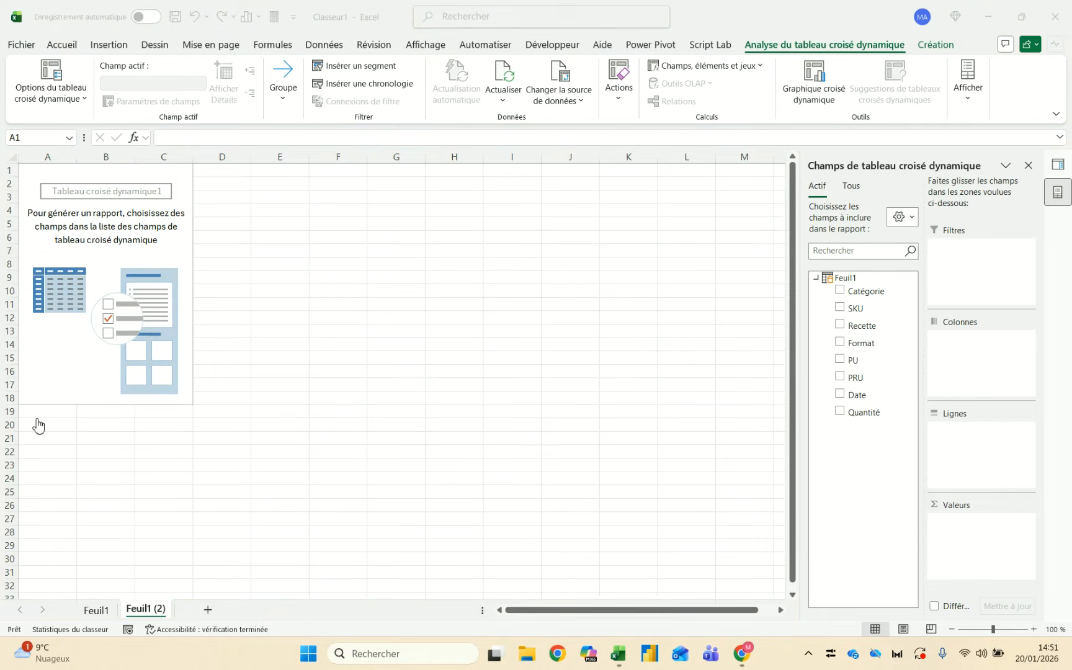
click(105, 219)
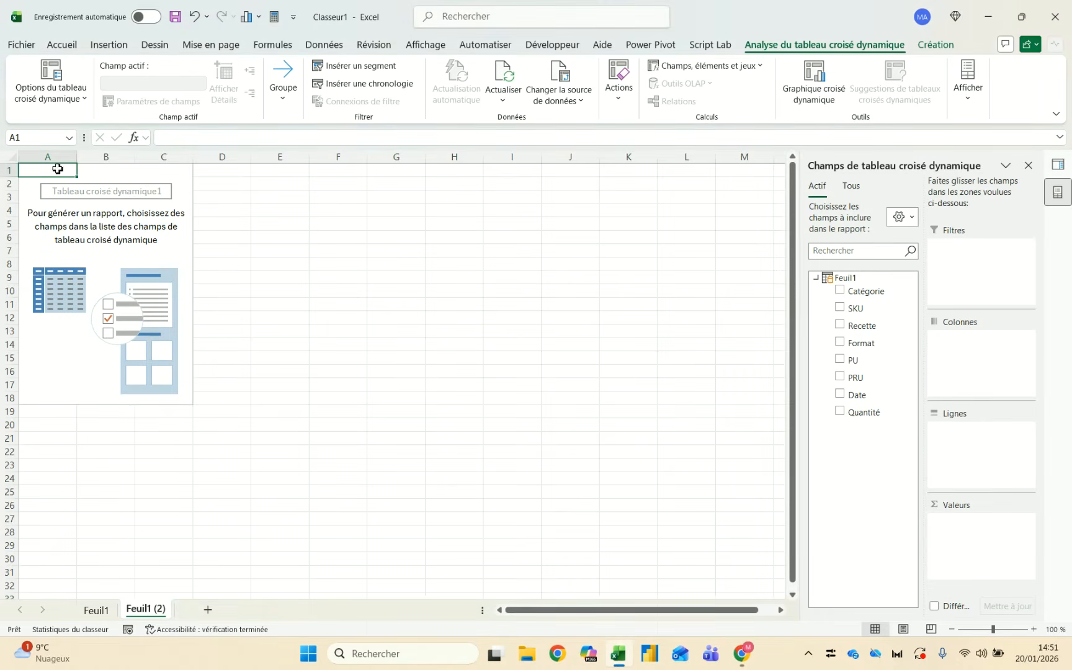
key(alt+Tab)
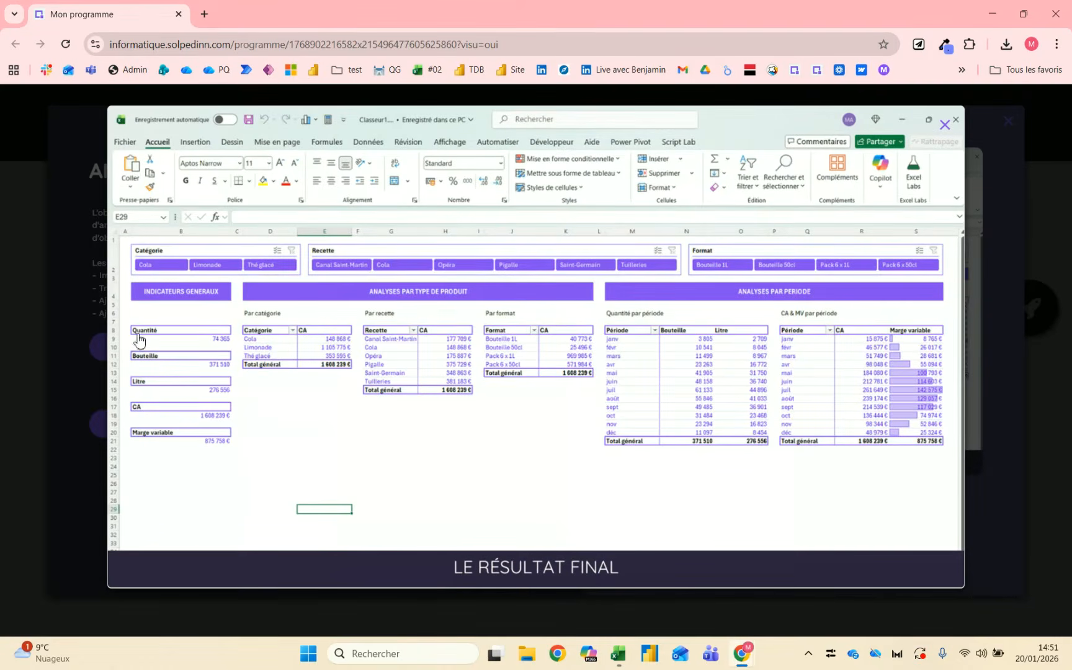
key(alt+Tab)
click(10, 170)
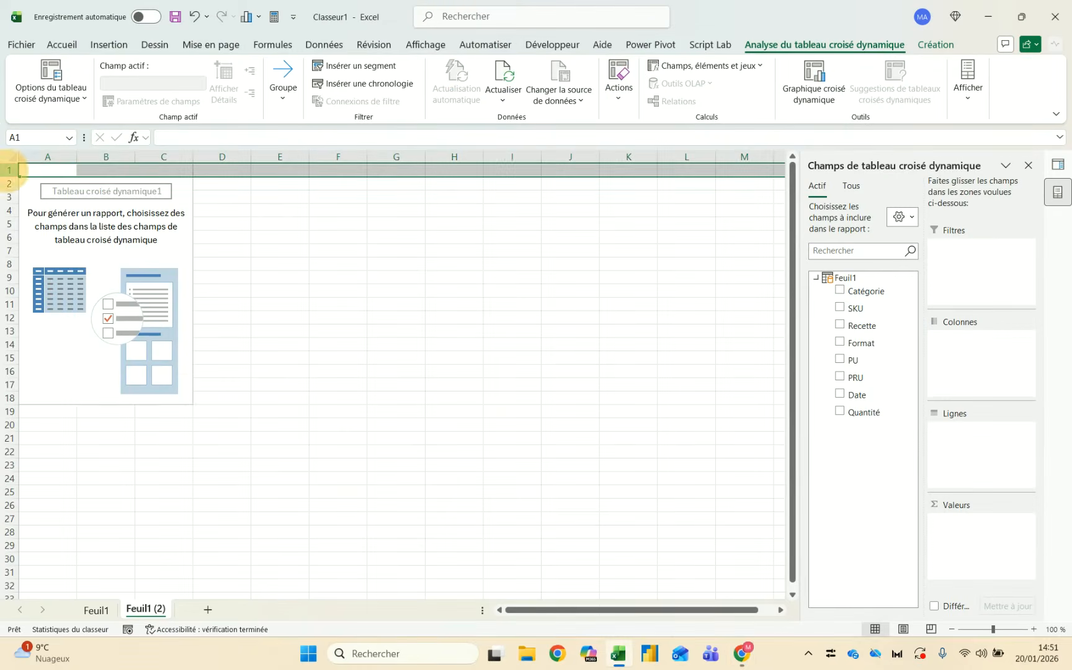
key(ctrl+plus)
key(ctrl+plus)
key(ctrl+plus)
key(ctrl+plus)
key(ctrl+plus)
key(ctrl+plus)
key(ctrl+plus)
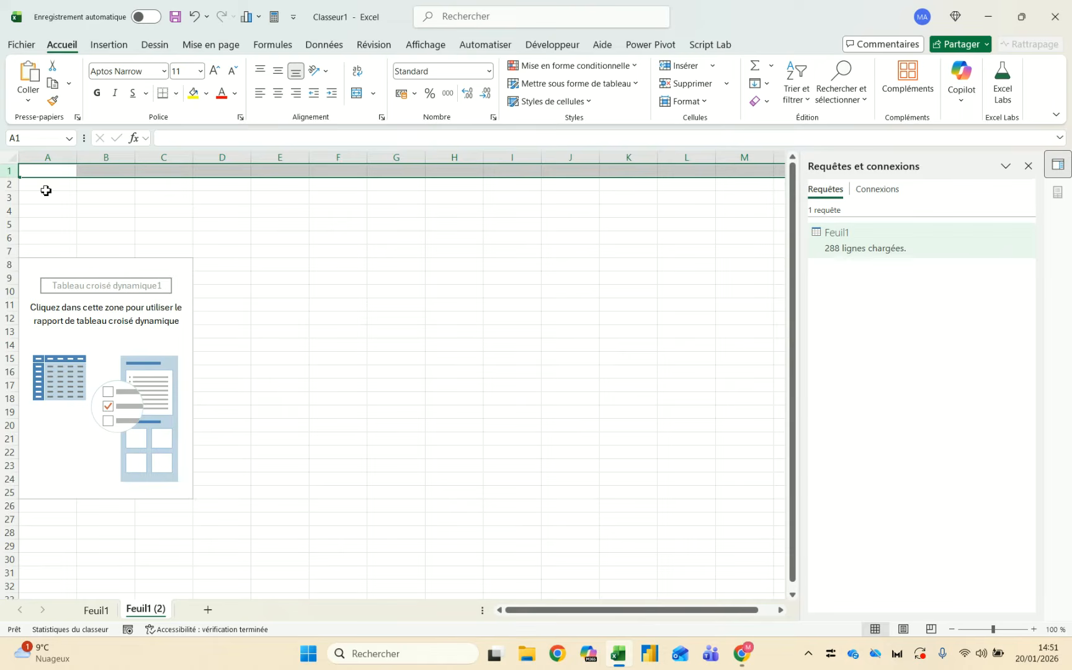
click(46, 158)
key(ctrl+plus)
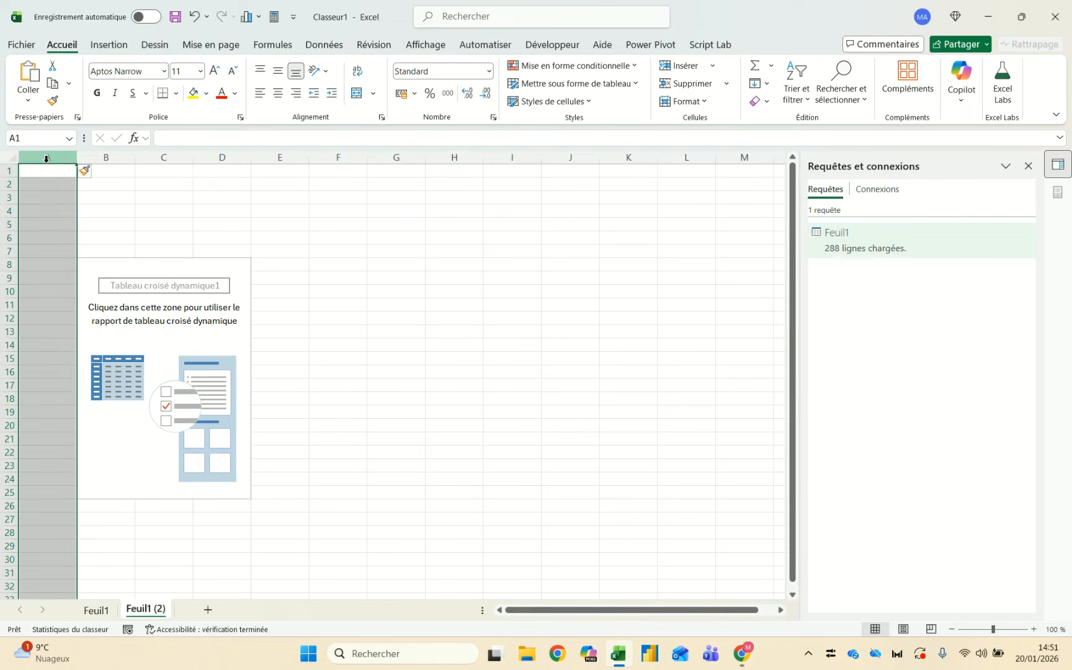
click(101, 270)
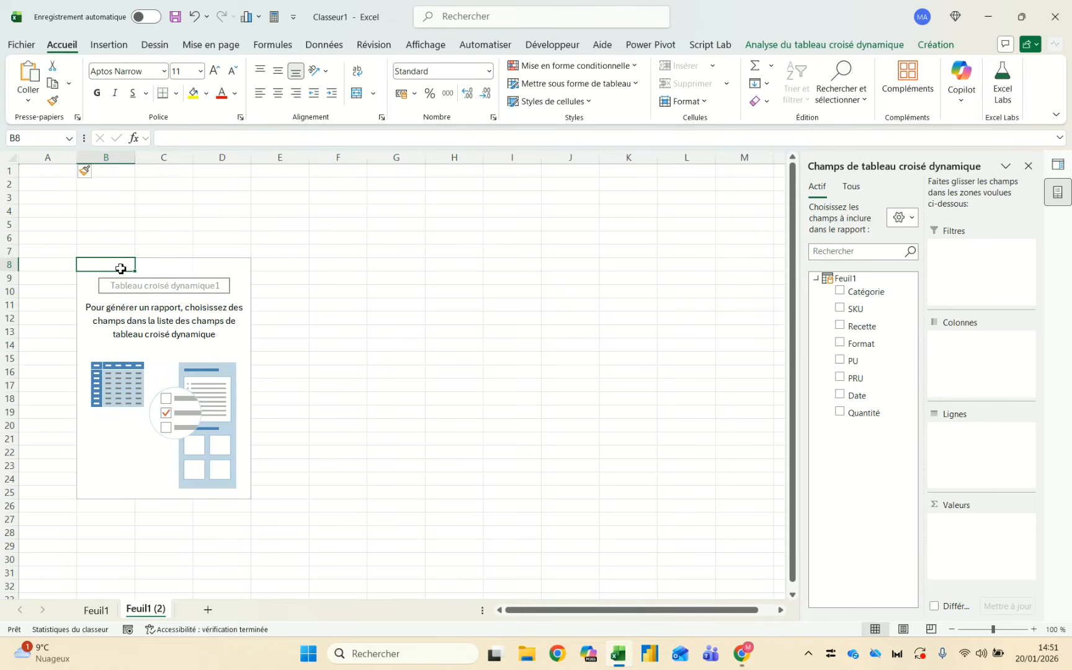
Check the model layout in Chrome, and in Excel insert two more columns before the pivot table so it starts at cell D8
key(alt+Tab)
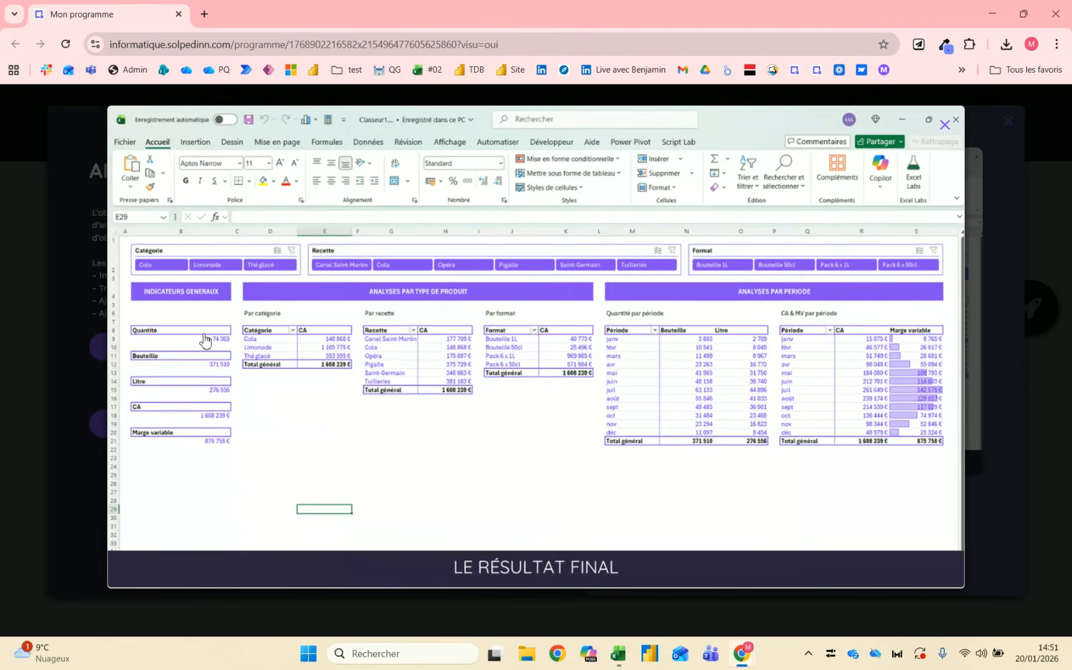
key(alt+Tab)
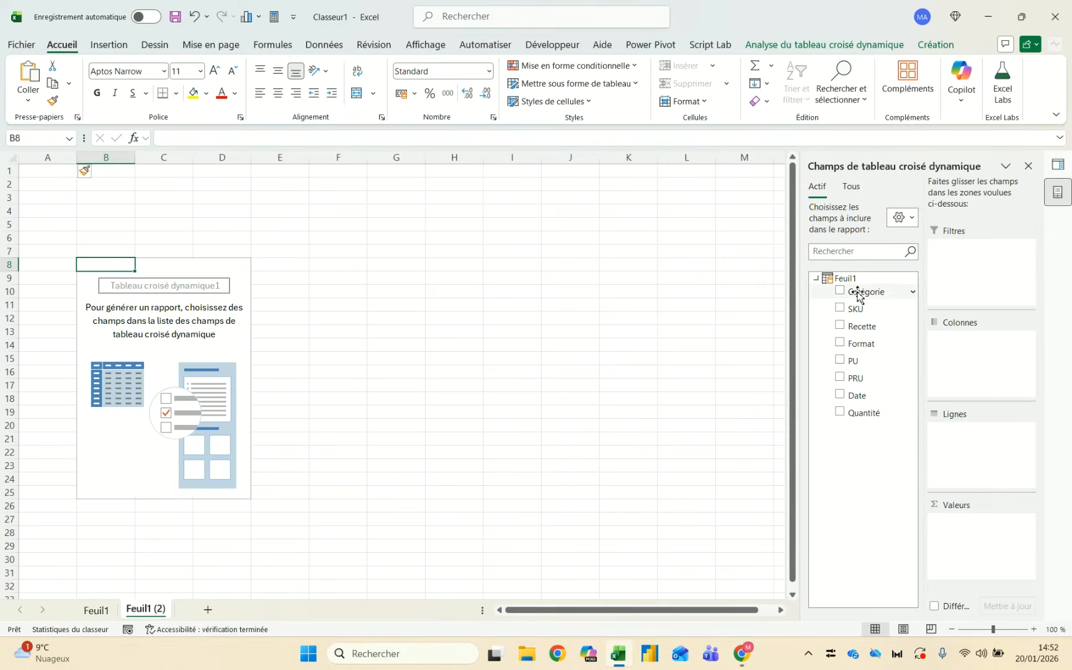
key(alt+Tab)
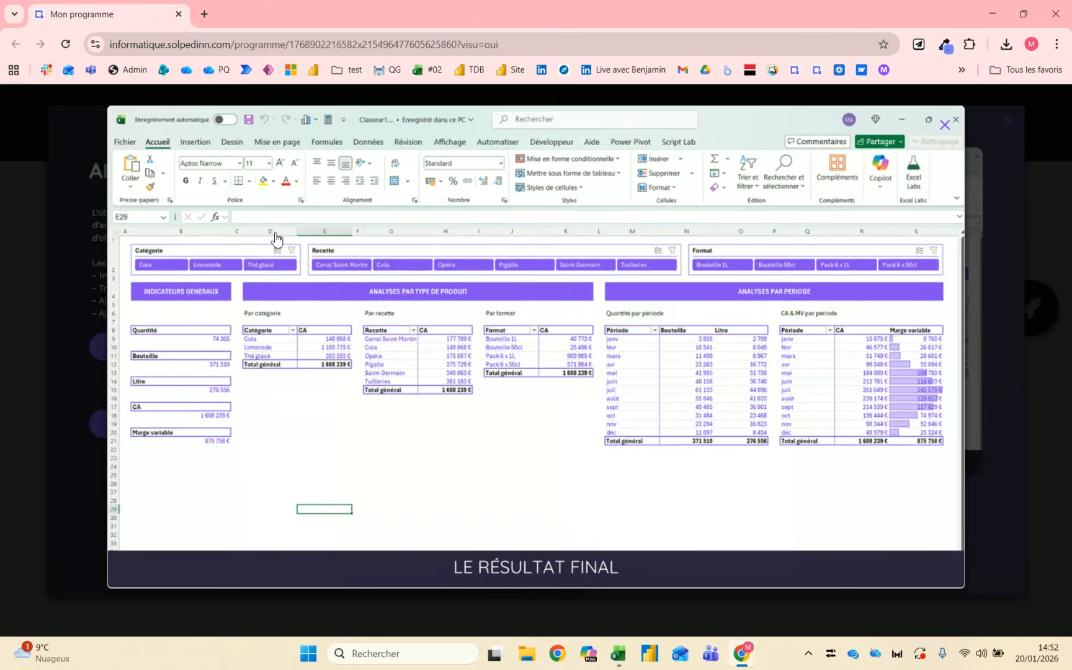
key(alt+Tab)
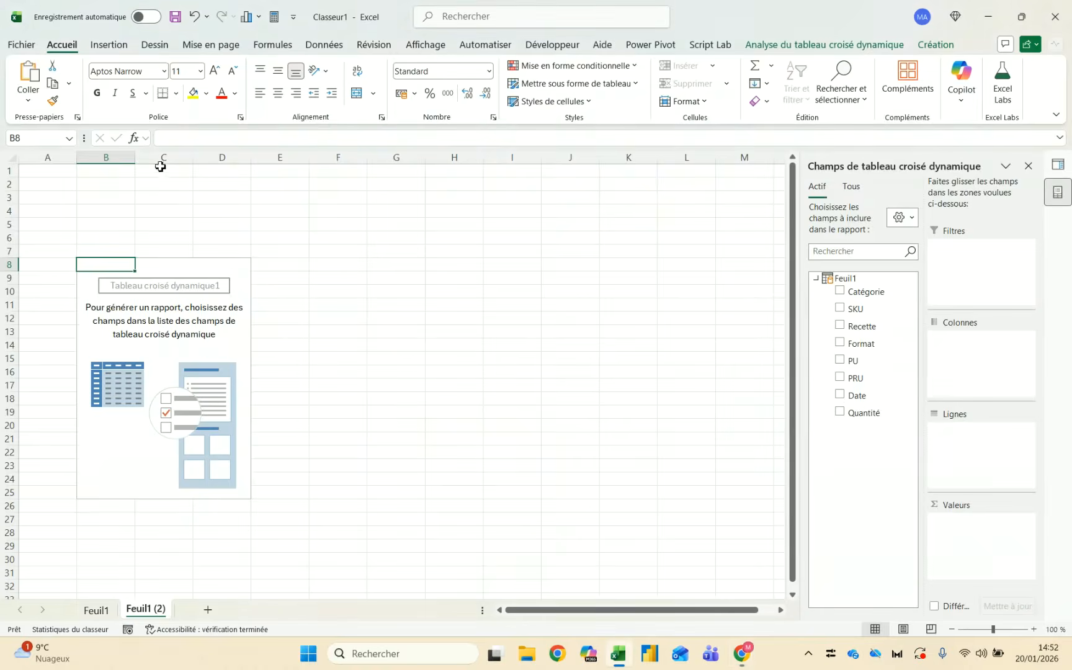
click(118, 157)
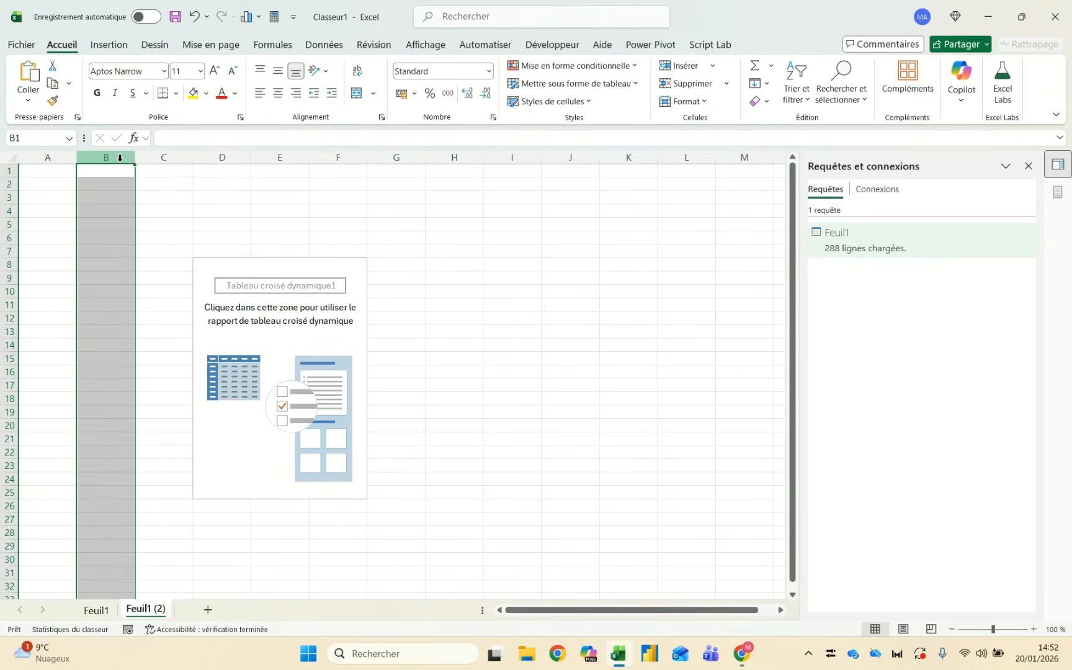
click(242, 265)
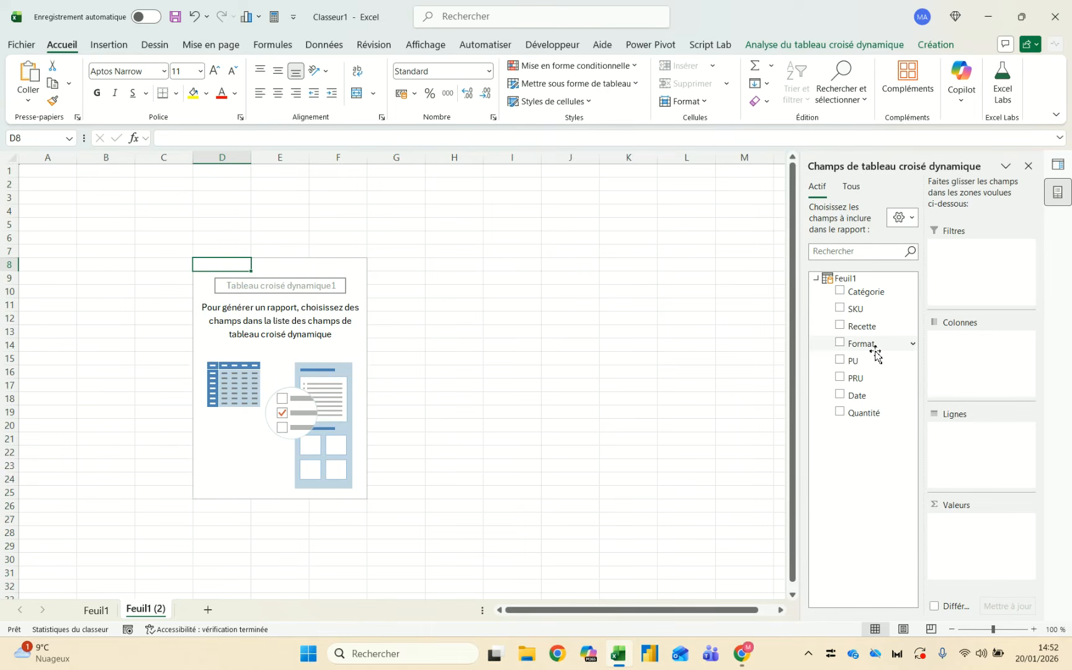
Add the Catégorie field to the pivot table's rows and check the layout against the final result image in Chrome
drag(878, 291, 971, 451)
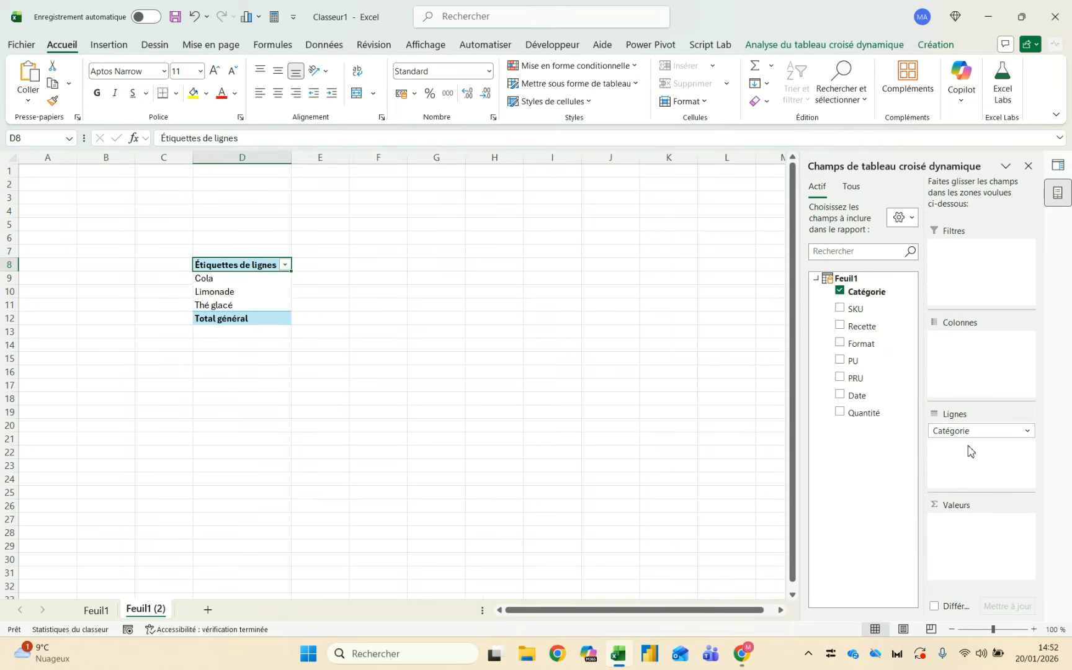
key(alt+Tab)
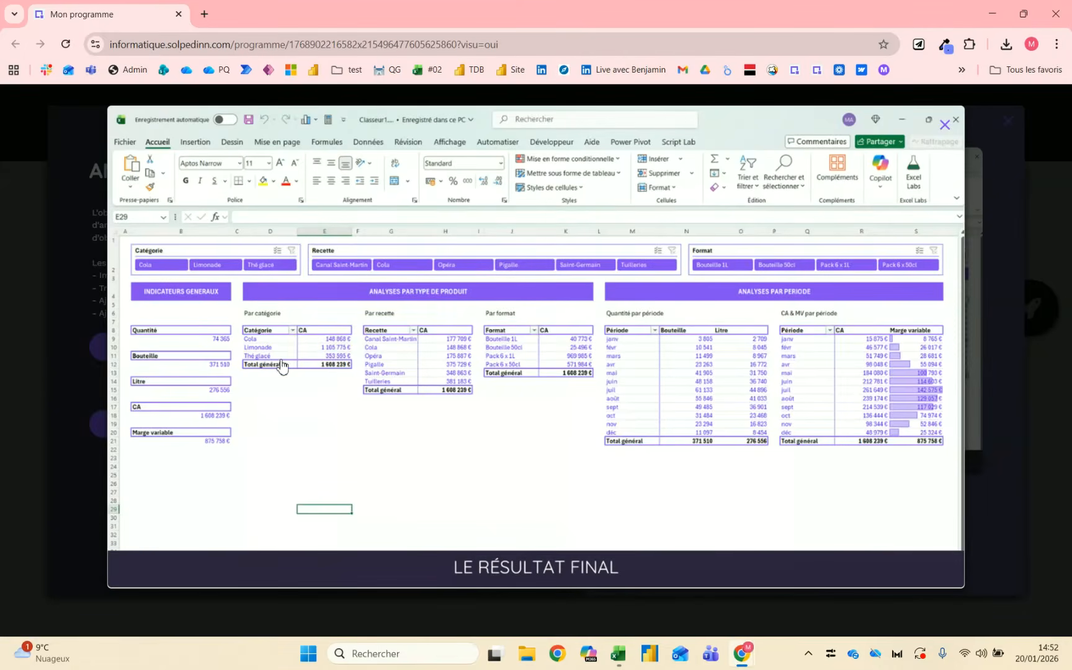
key(alt+Tab)
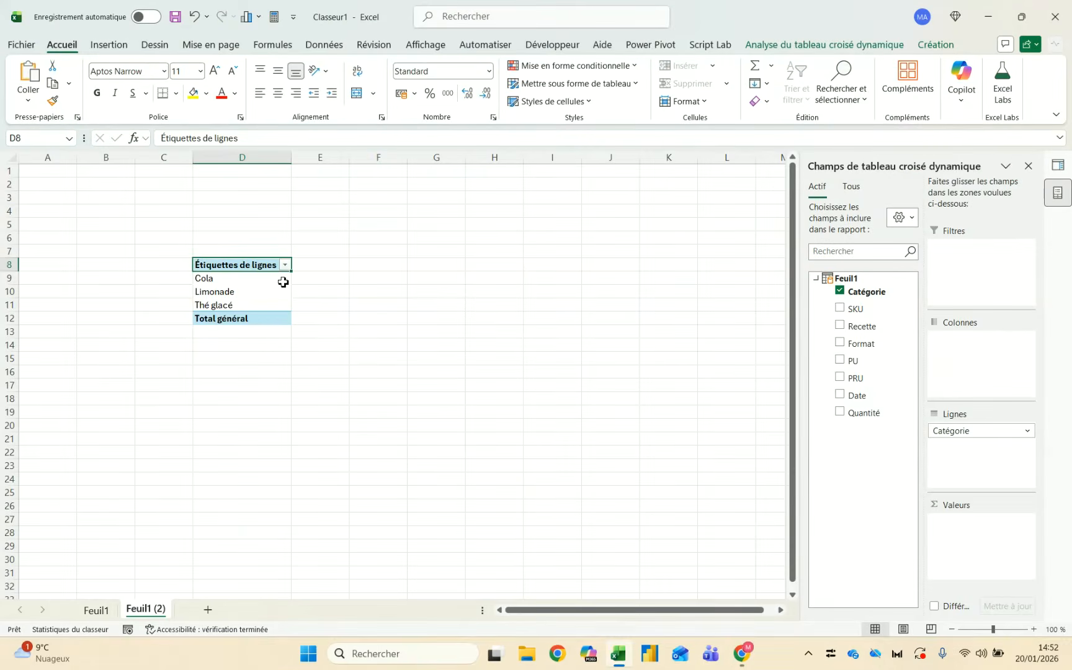
key(alt+Tab)
key(alt+Tab)
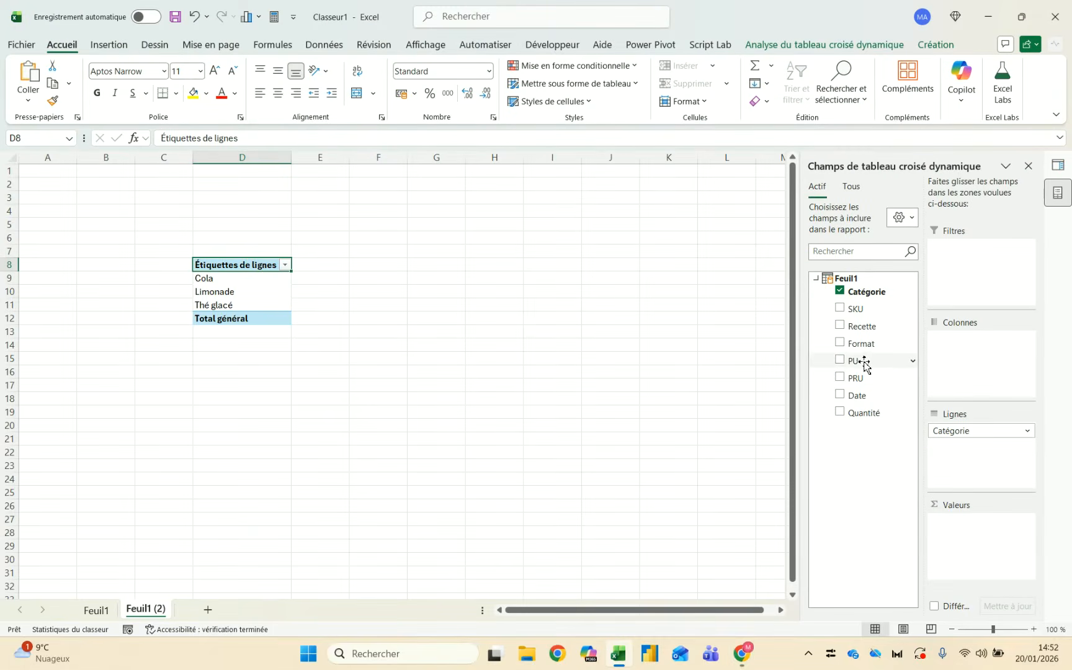
Add the Quantité and PU fields to the pivot table's values
drag(864, 413, 987, 518)
click(360, 280)
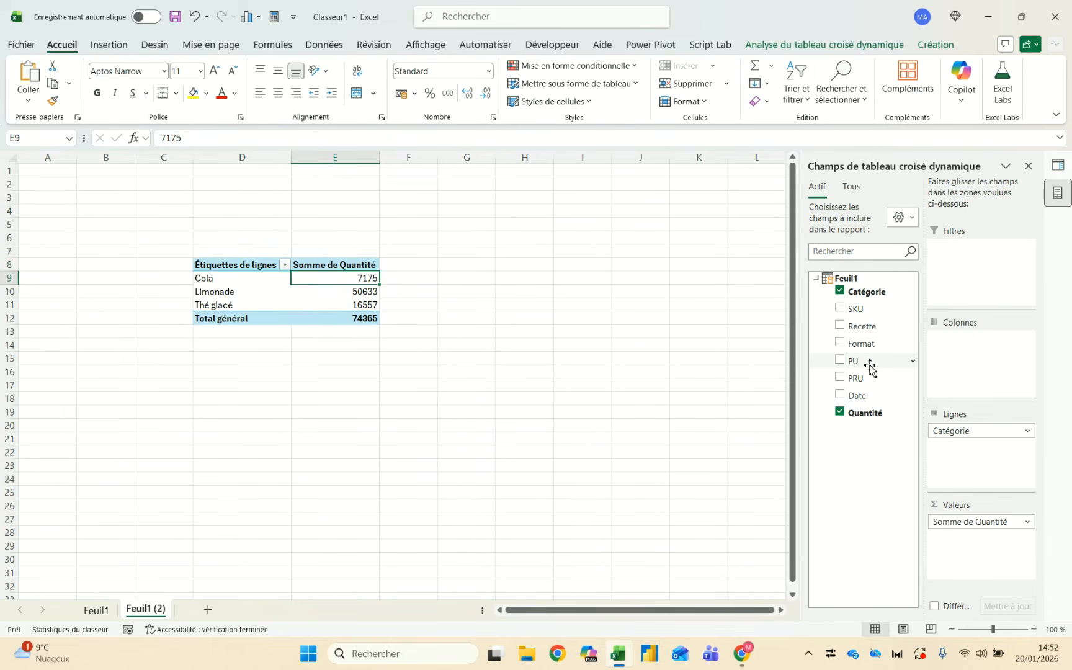
drag(856, 365, 1006, 560)
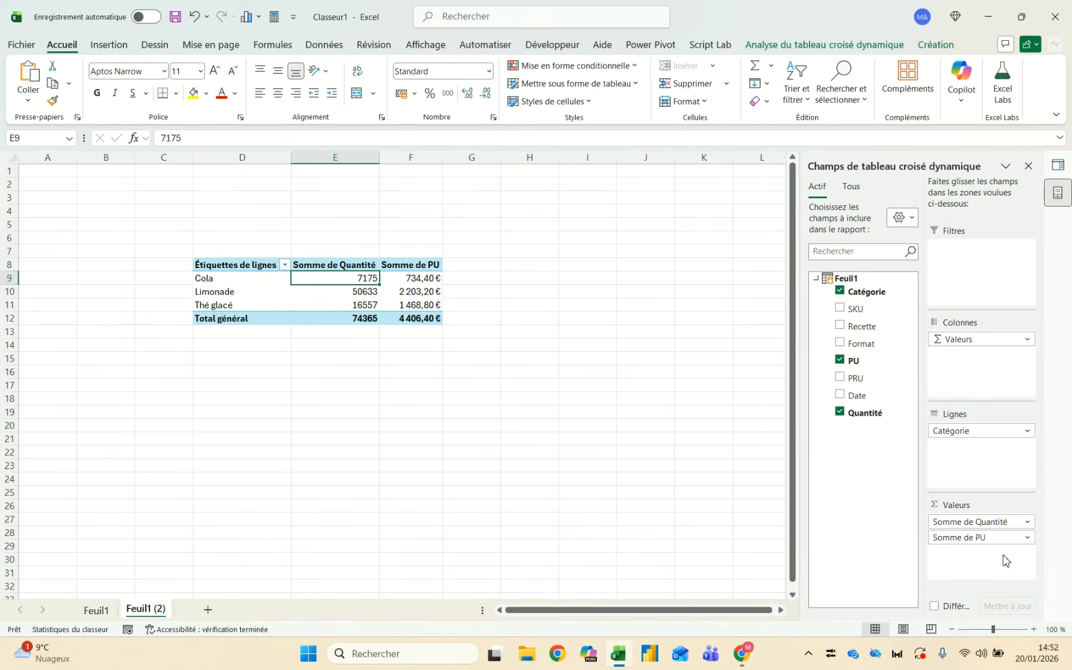
click(403, 277)
click(364, 277)
In cell H9, enter a formula multiplying Cola's Somme de Quantité by its Somme de PU
click(537, 281)
text(=)
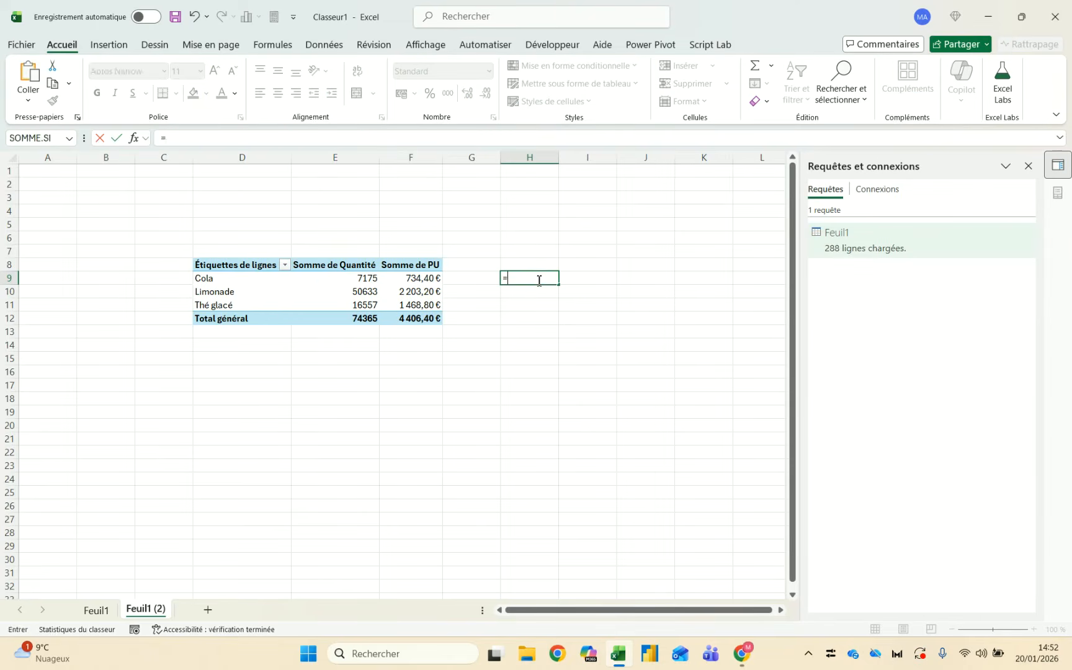
key(Left)
key(Left)
key(Left)
text(*)
key(Left)
key(Left)
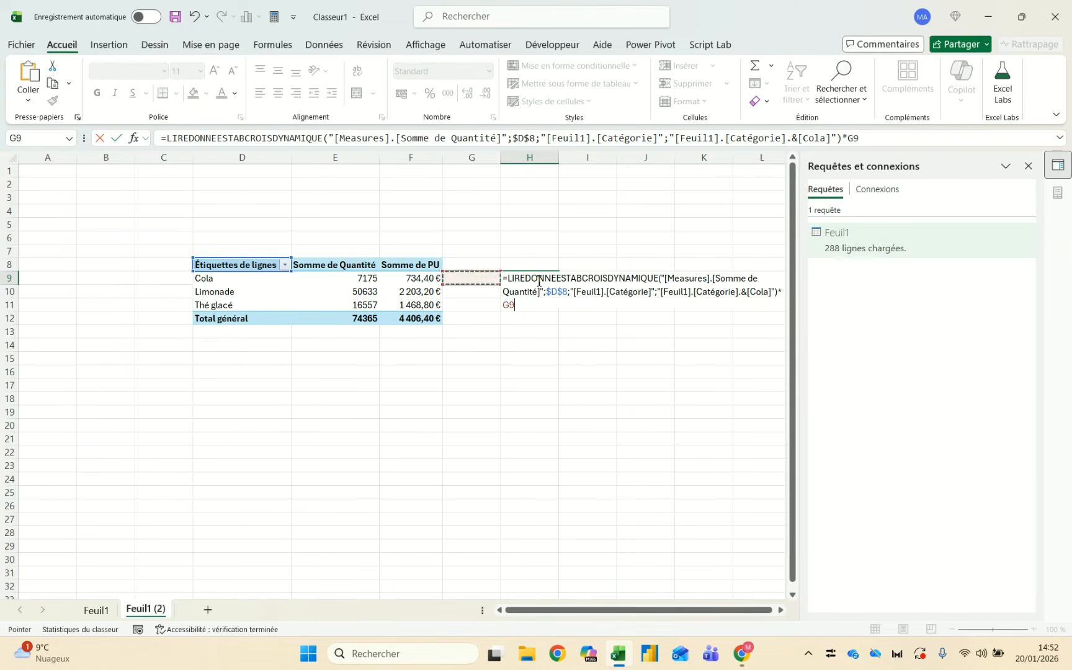
key(Return)
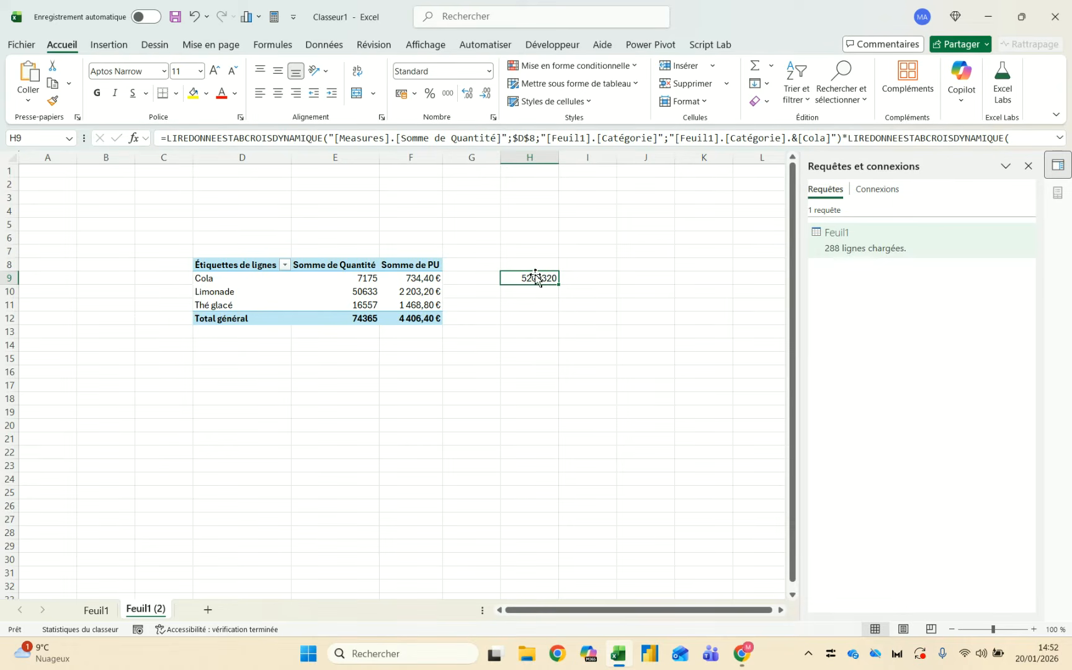
Summarize the pivot table's PU values by average (Moyenne)
click(395, 278)
right_click(404, 278)
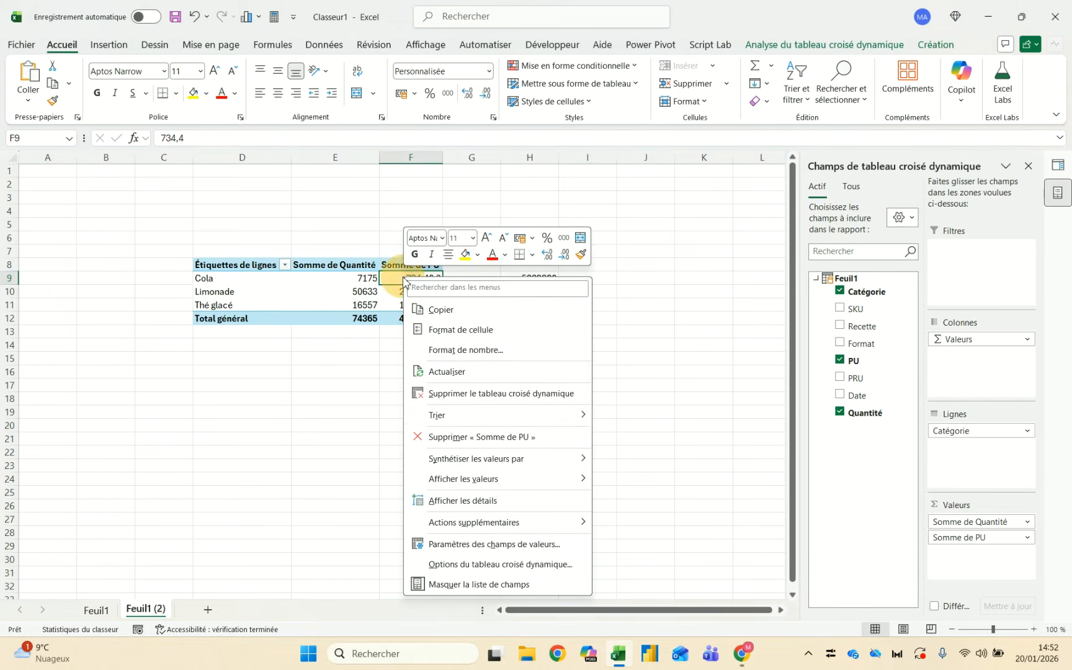
mouse_move(467, 459)
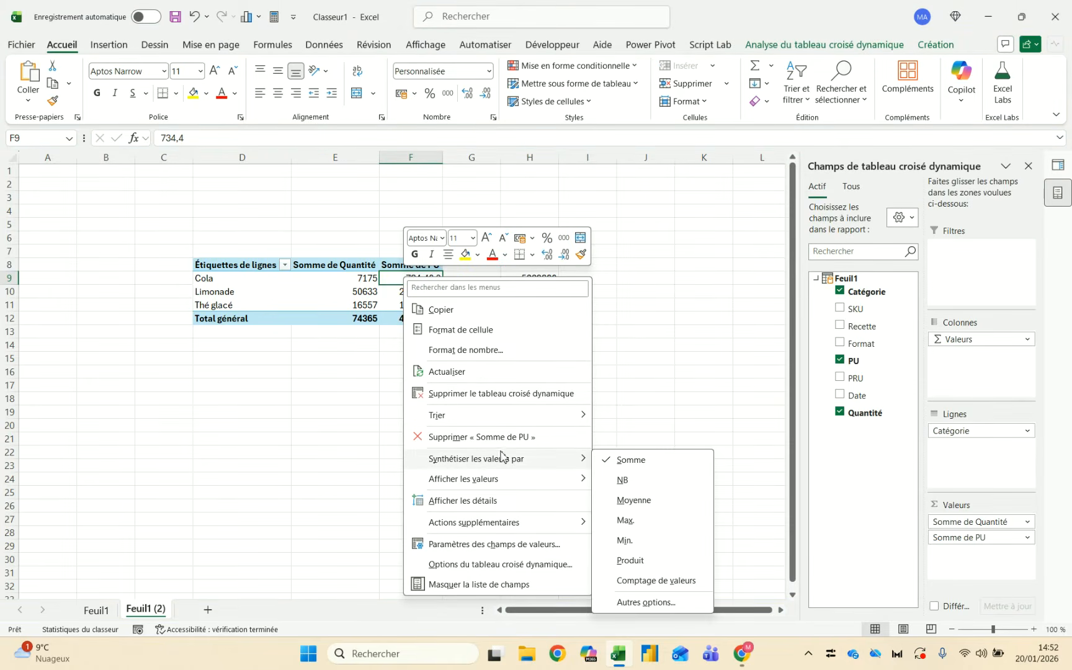
click(628, 499)
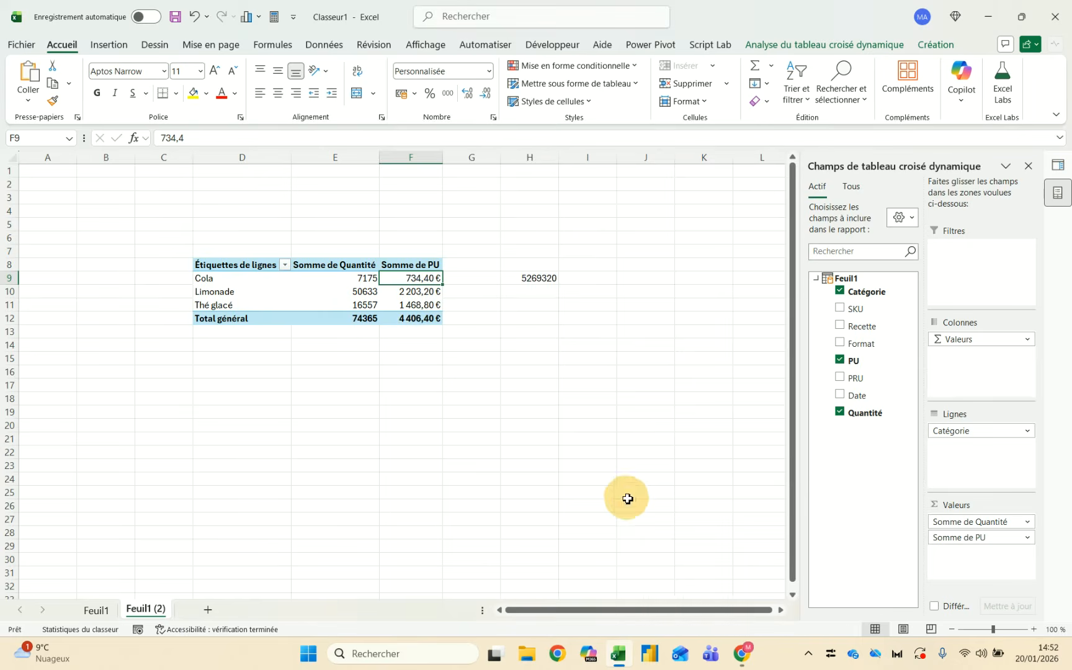
Replace the formula in H9 with Cola's Somme de Quantité multiplied by its Moyenne de PU
click(535, 278)
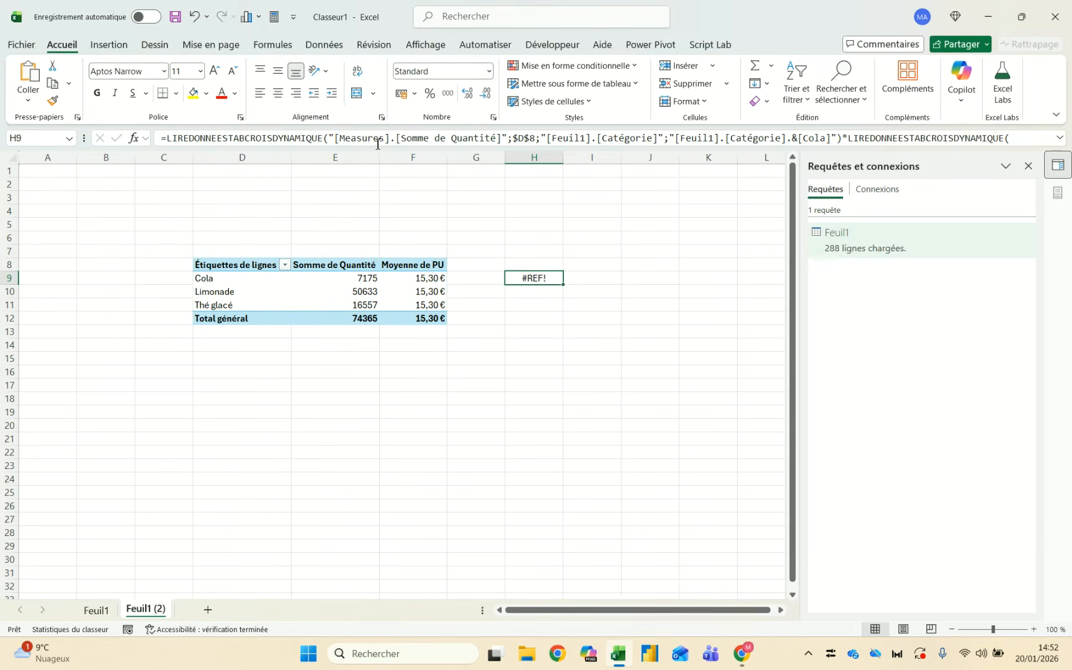
key(Delete)
text(=)
key(Left)
key(Left)
key(Left)
text(*)
key(Left)
key(Left)
key(Return)
key(Up)
Compare the revenue calculated in H9 with Cola's CA in the final result image in Chrome, and return to Excel
key(alt+Tab)
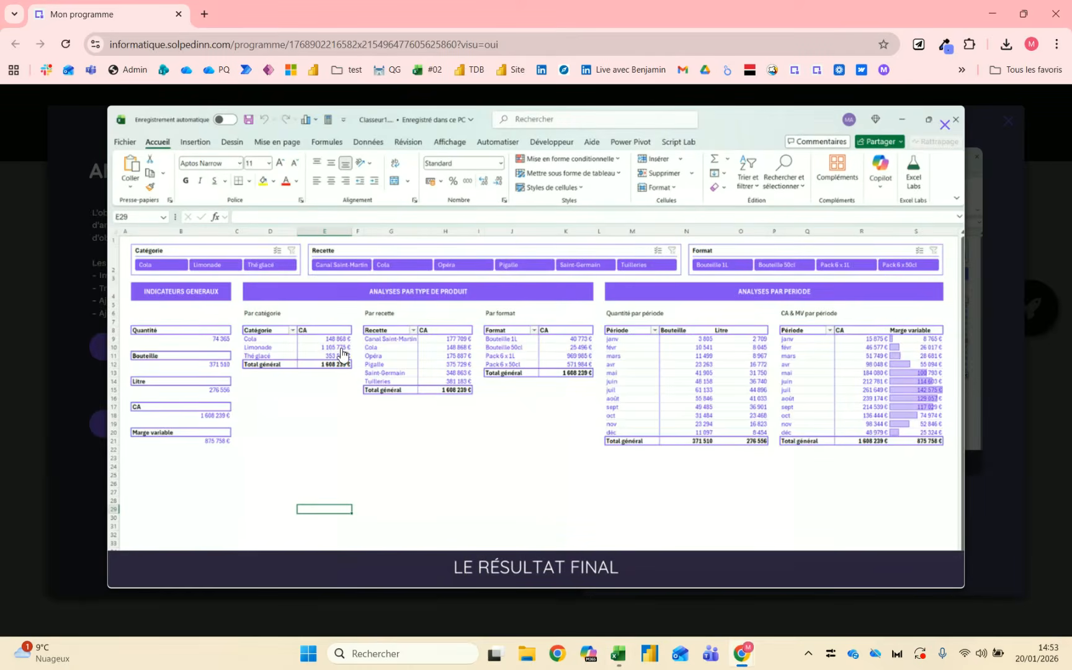
key(alt+Tab)
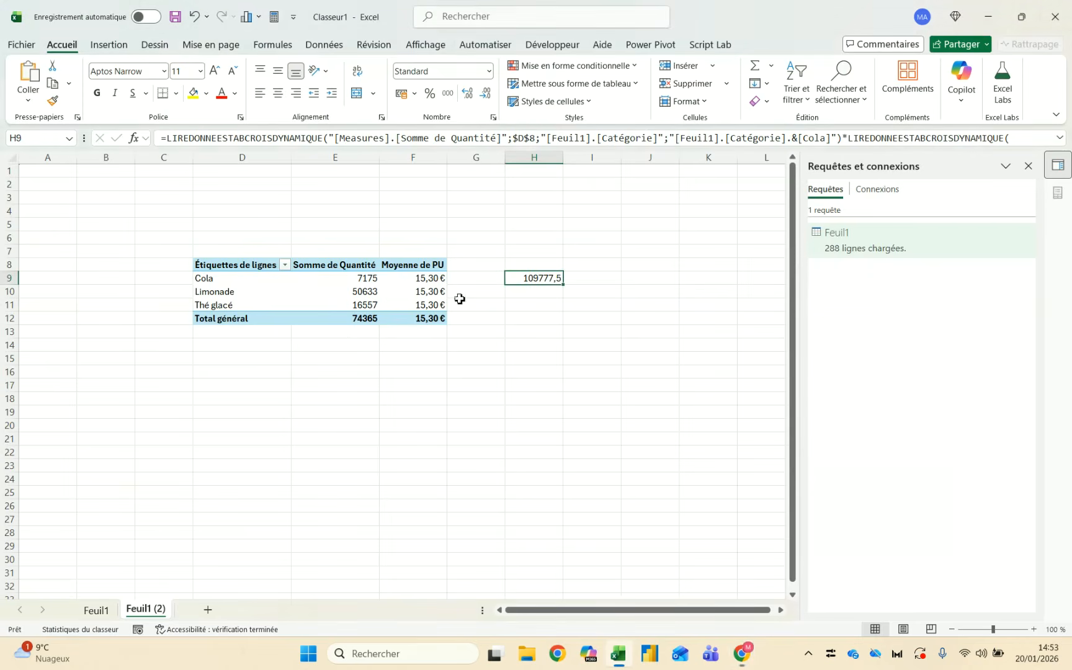
key(alt+Tab)
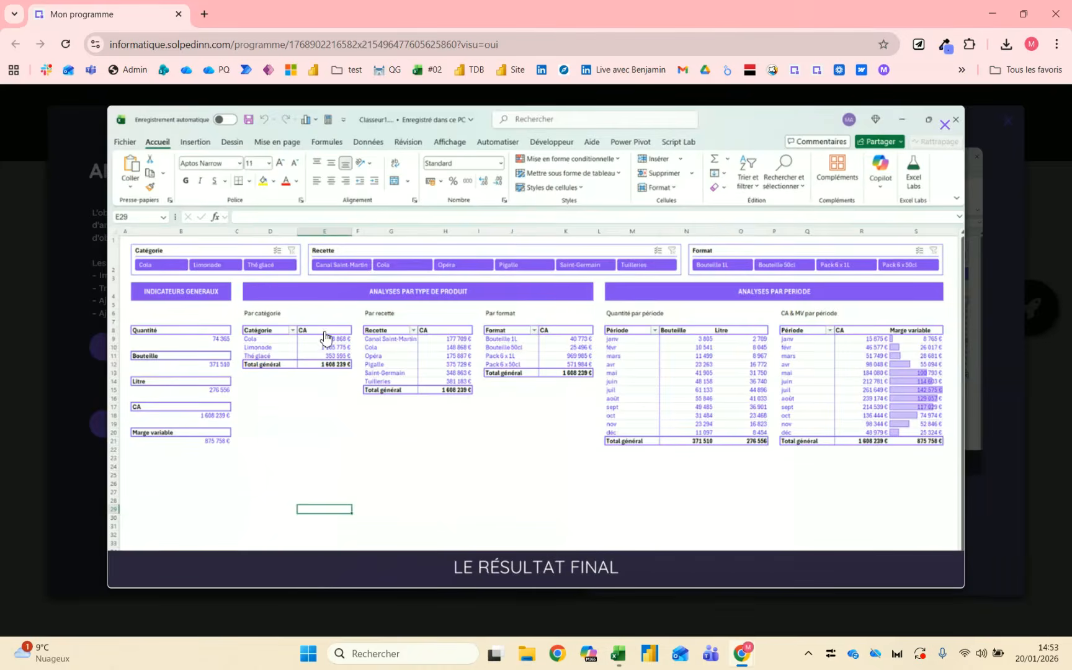
key(alt+Tab)
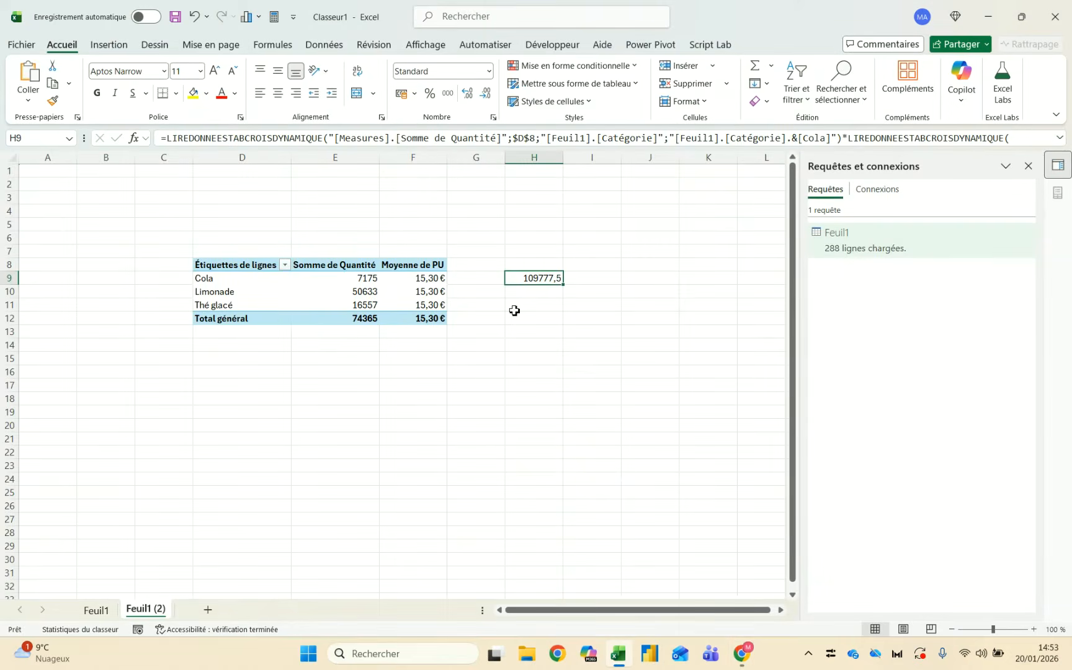
Add the Format field to the pivot table's rows below Catégorie
click(355, 278)
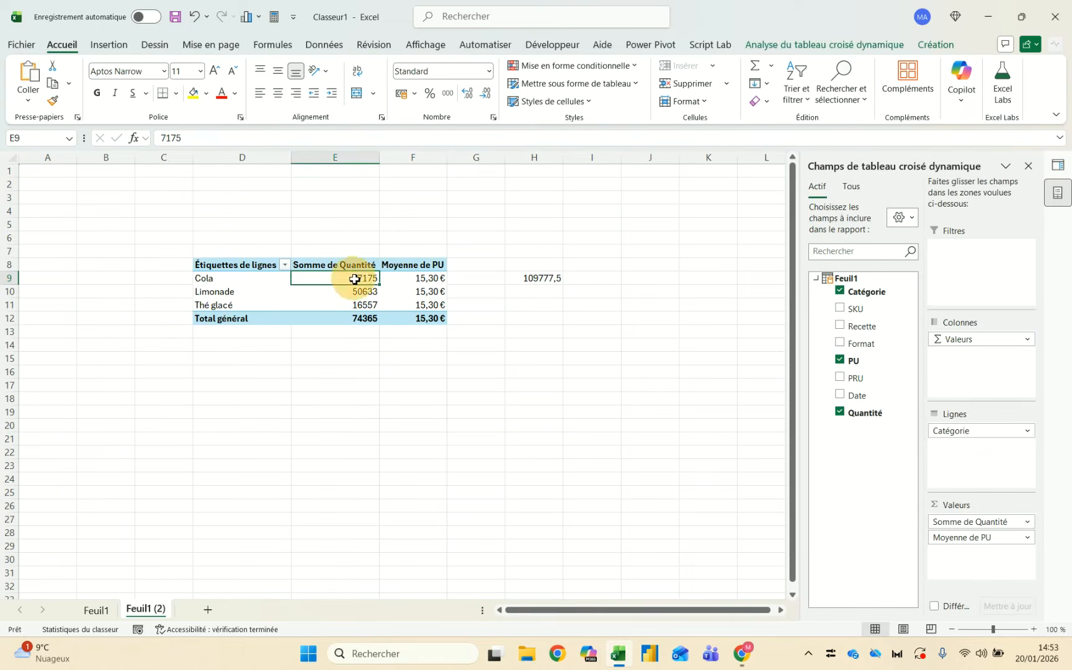
mouse_move(409, 279)
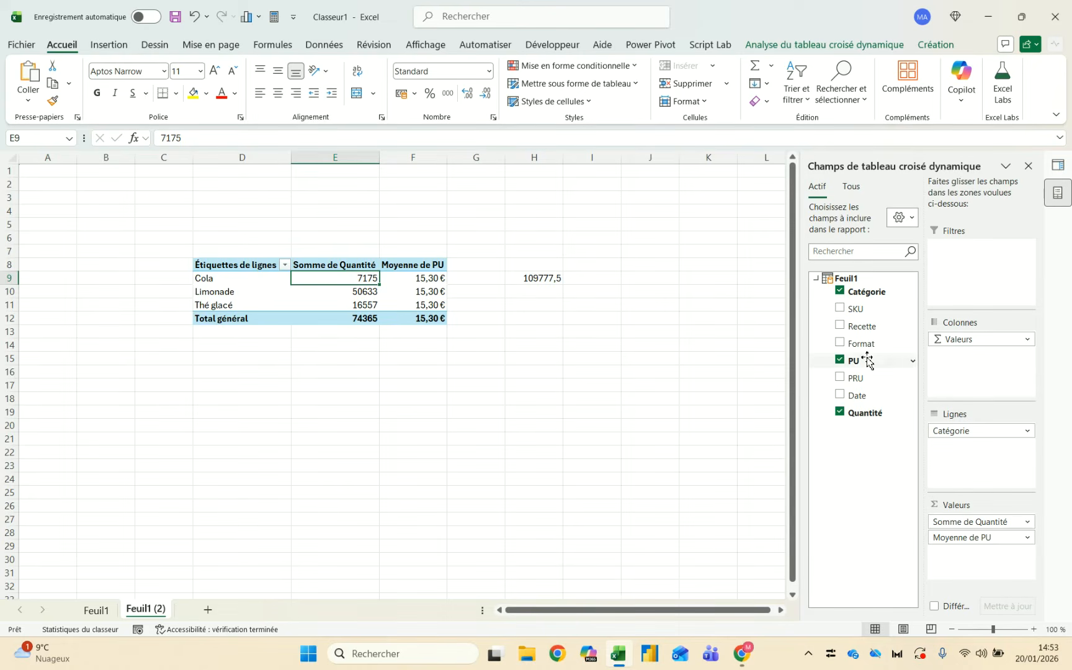
drag(872, 345, 965, 456)
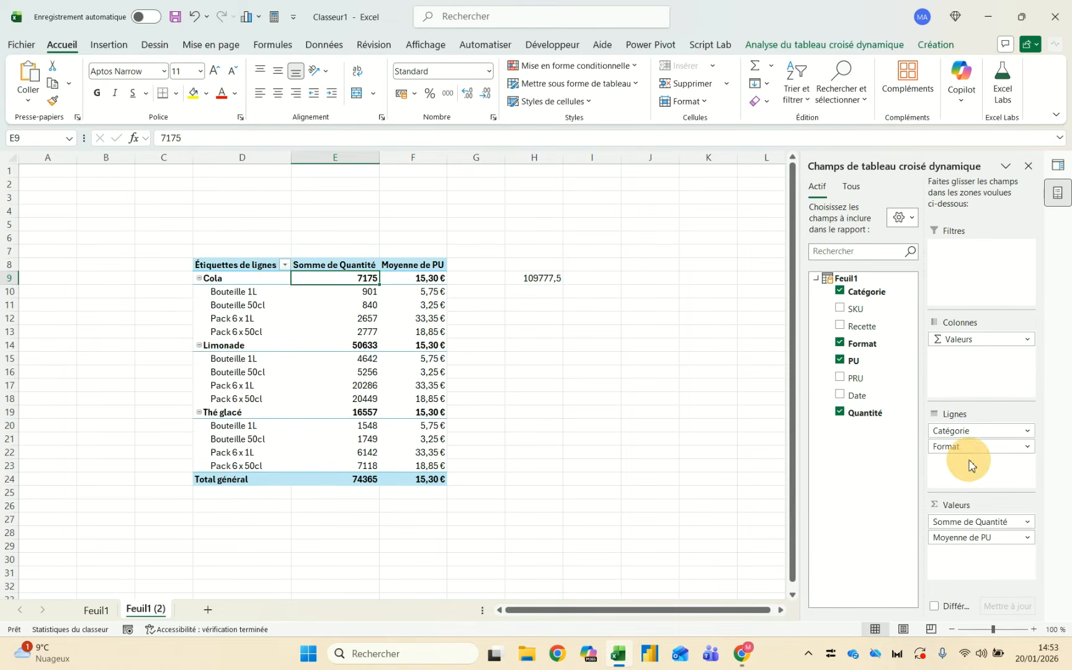
Examine Cola's quantities and average prices per format, along with the calculated revenue in H9
click(377, 292)
key(Down)
key(Down)
key(Down)
key(Up)
key(Up)
key(Up)
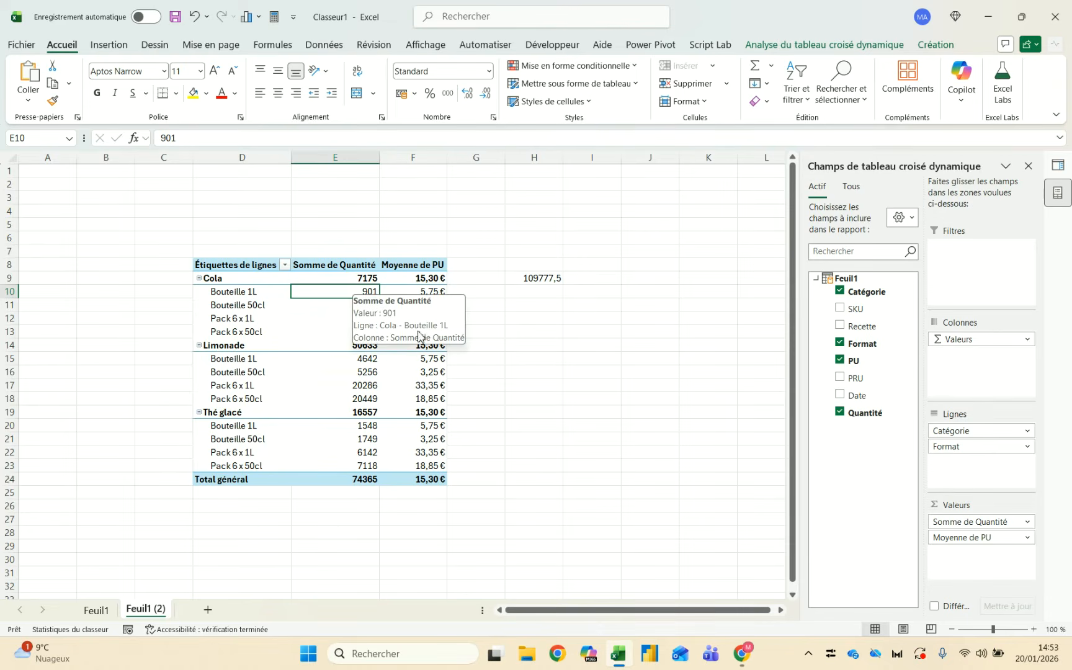
click(417, 345)
click(350, 309)
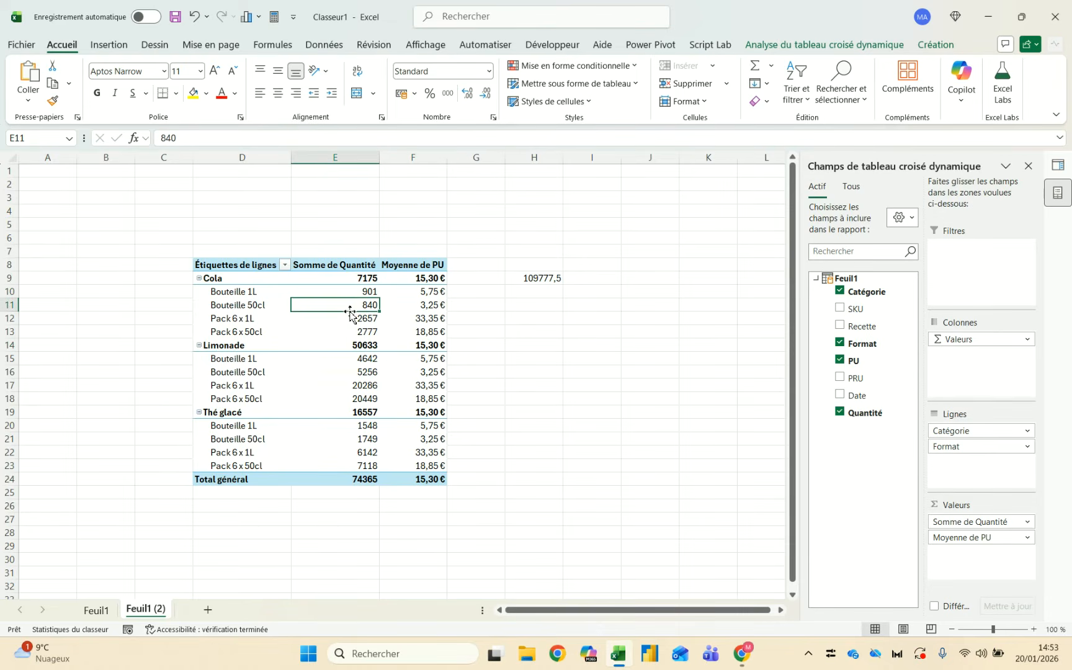
click(346, 320)
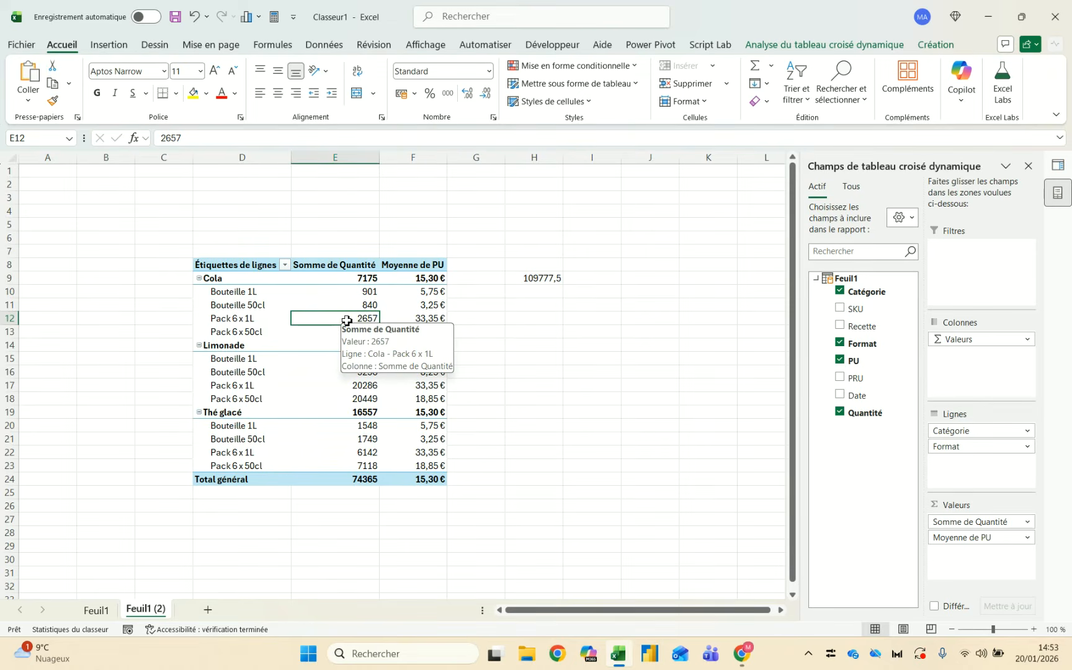
click(528, 292)
click(553, 275)
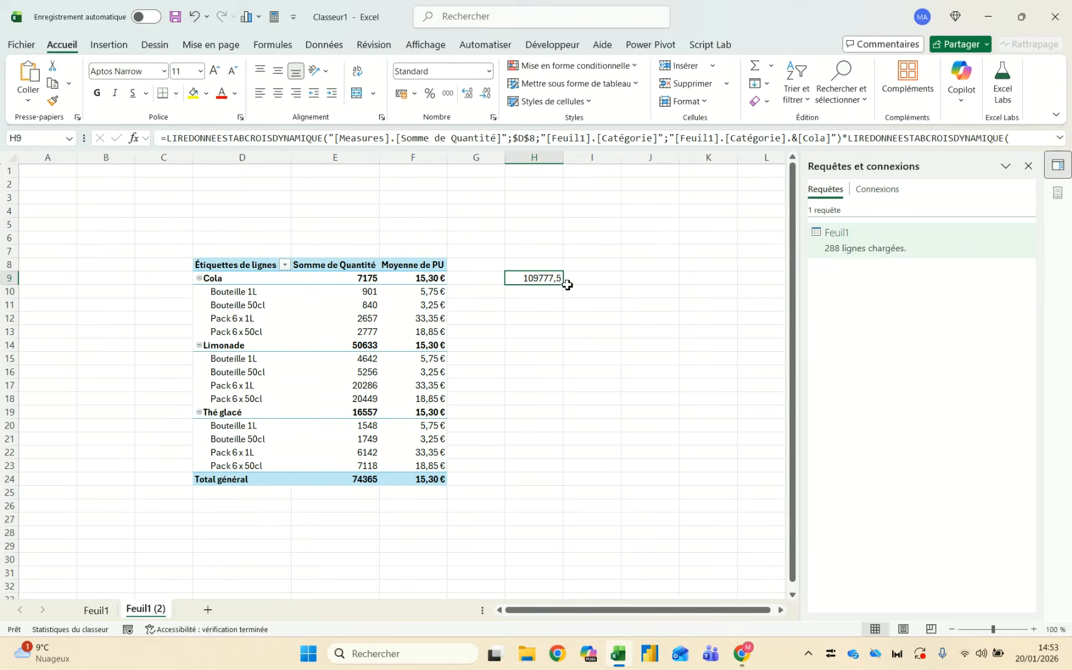
Enter =E6*F6 in cell H6 and fill it down to H13
click(555, 239)
text(=)
key(Left)
key(Left)
key(Left)
text(*)
key(Left)
key(Left)
key(Return)
click(553, 239)
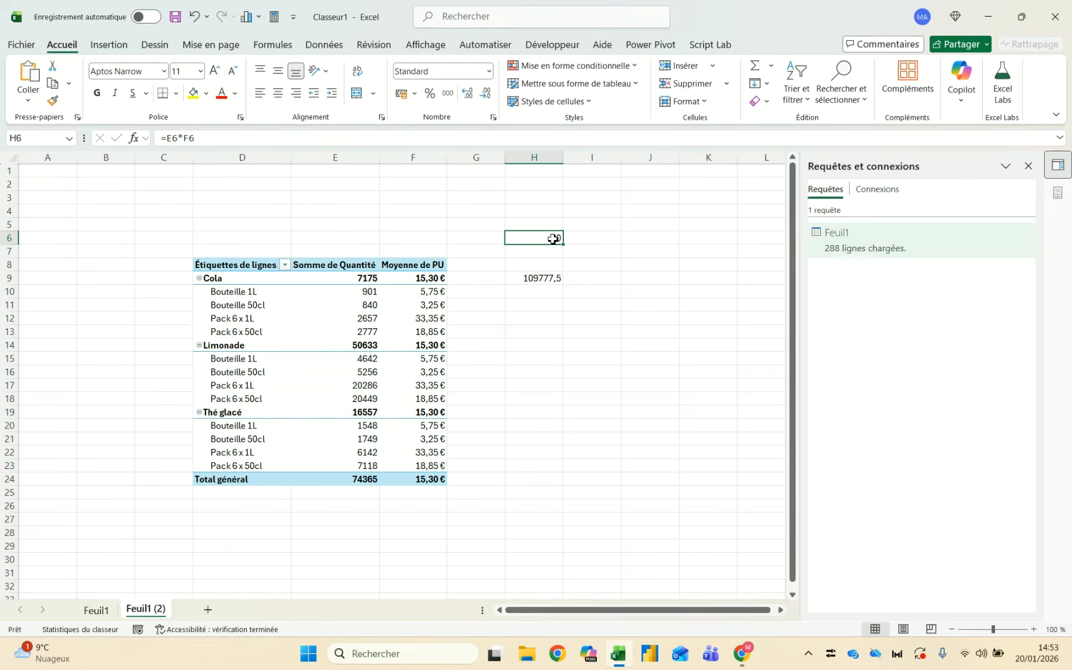
drag(557, 241, 571, 345)
Select H10:H13 and compare their sum with Cola's CA in the final result image in Chrome
click(552, 293)
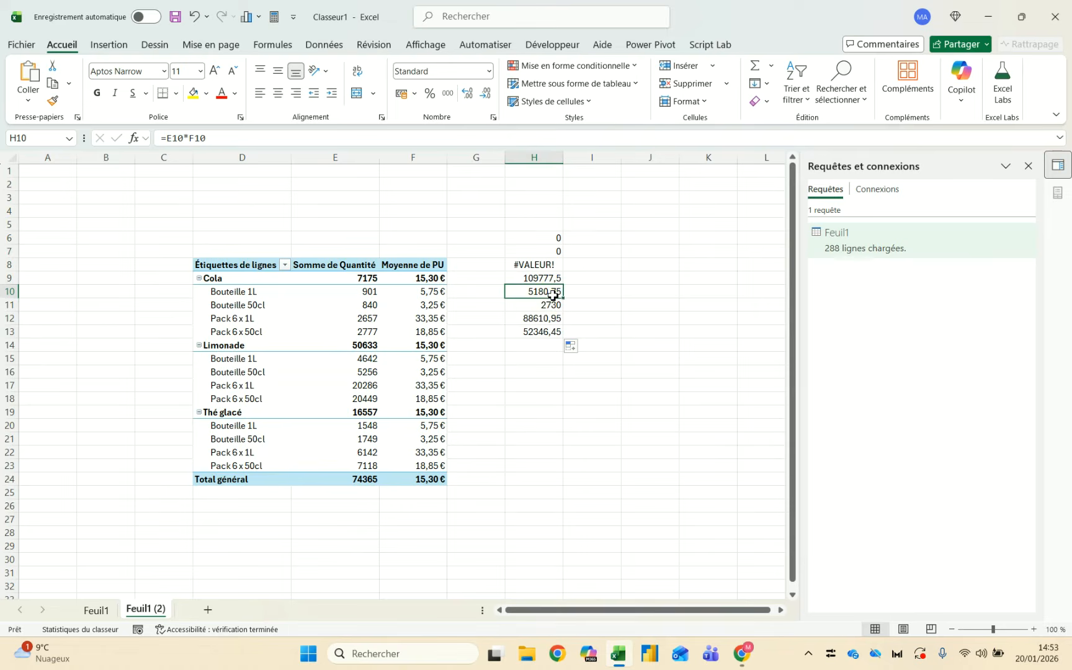
key(shift+Down)
key(shift+Down)
key(shift+Down)
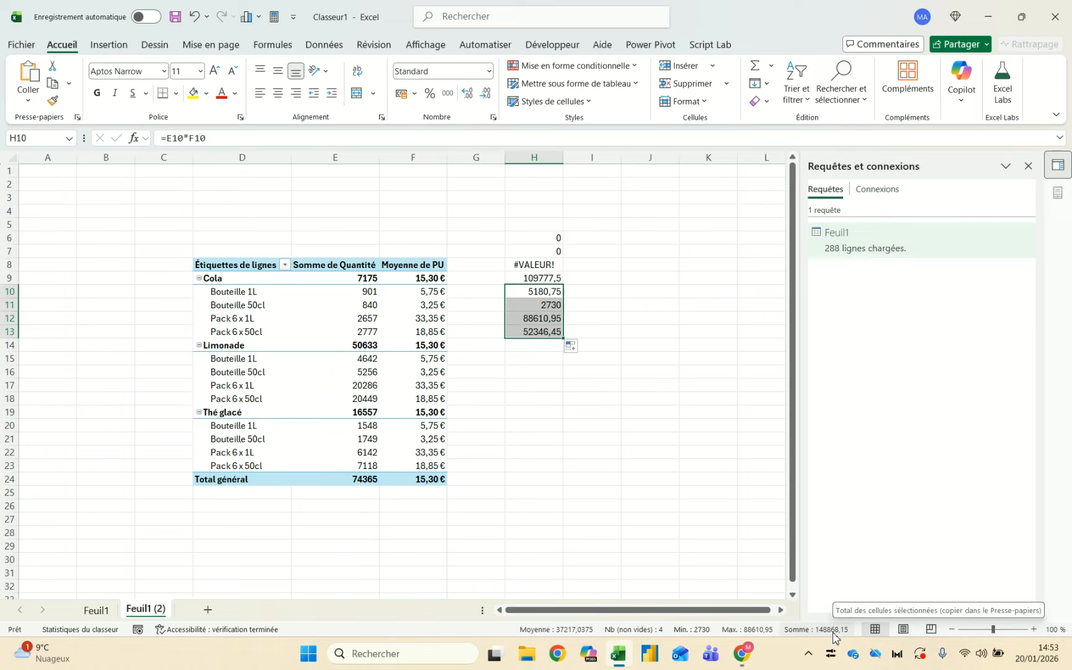
key(alt+Tab)
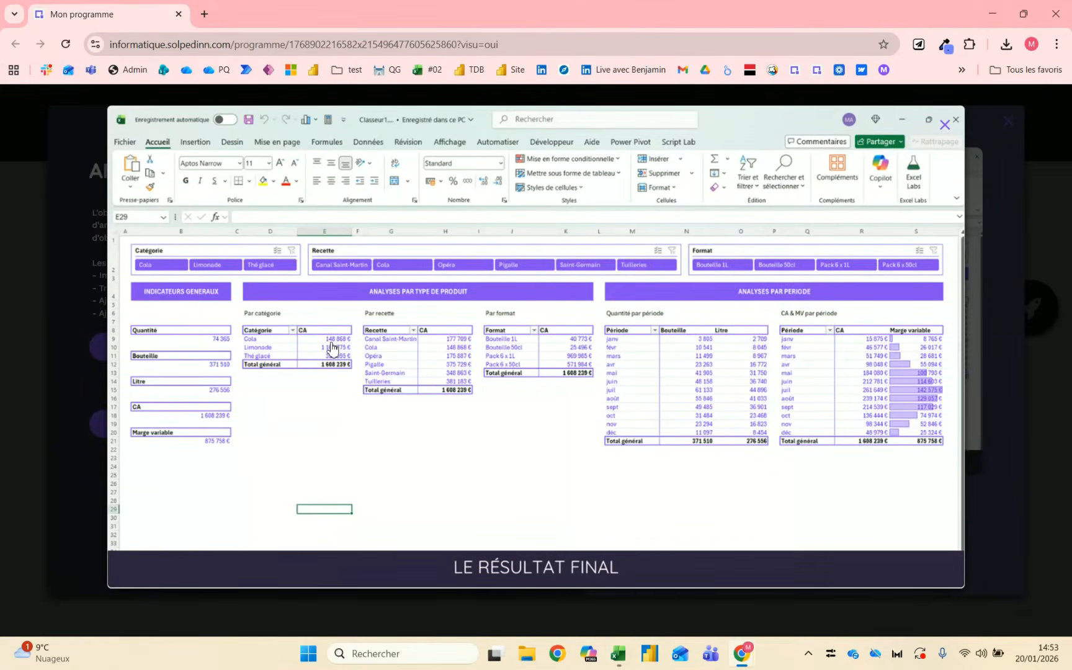
key(alt+Tab)
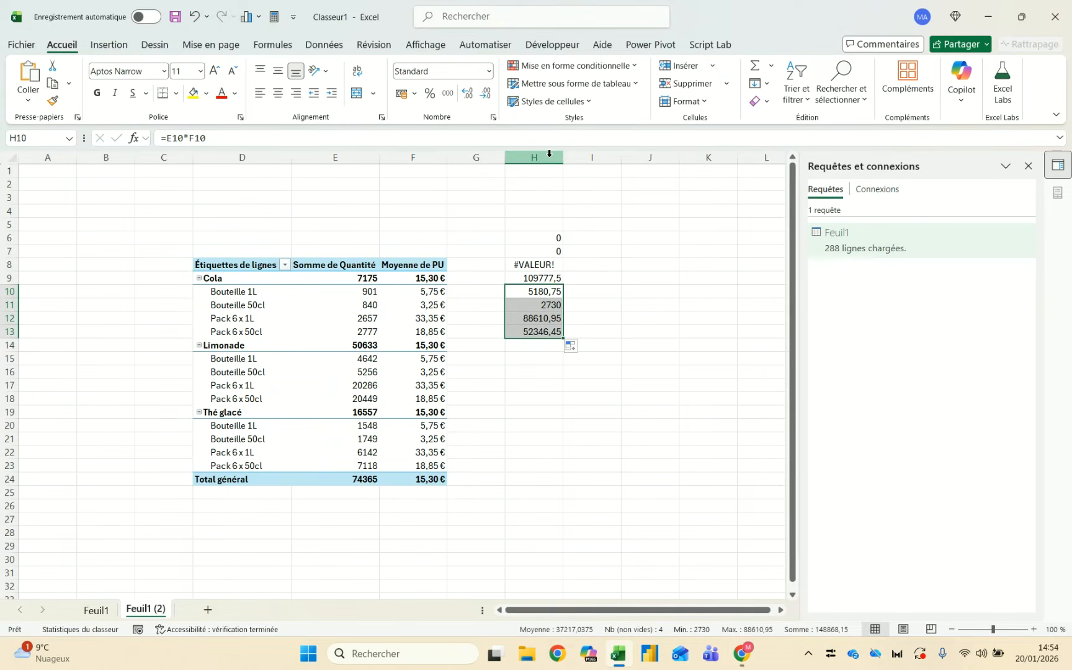
Clear the trial formulas from column H and go back to the pivot table
click(549, 153)
key(Delete)
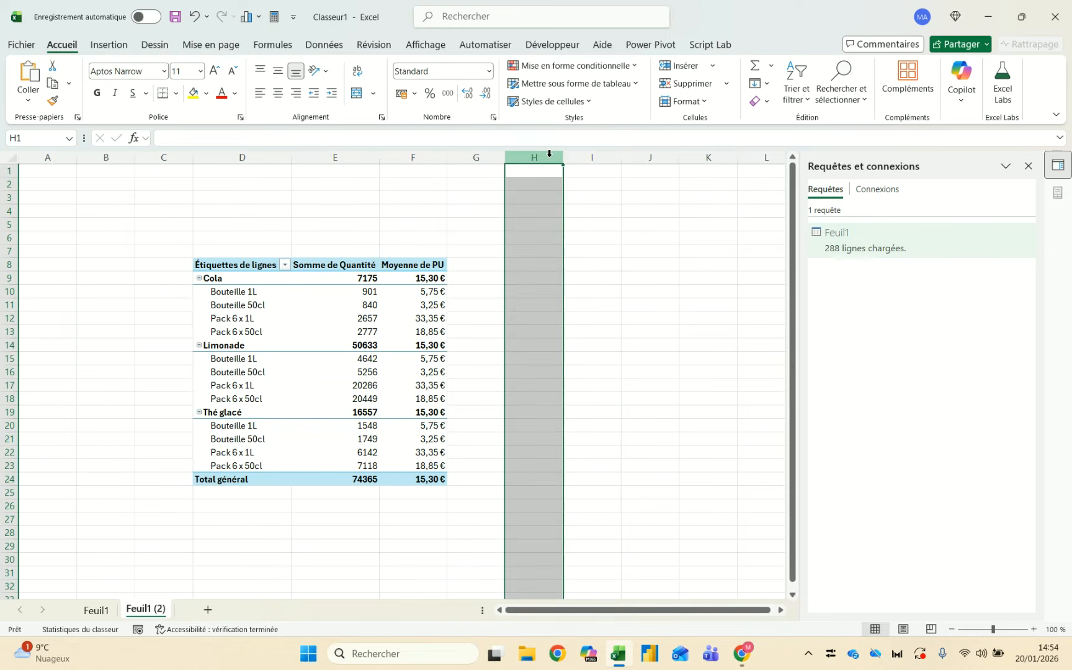
click(345, 307)
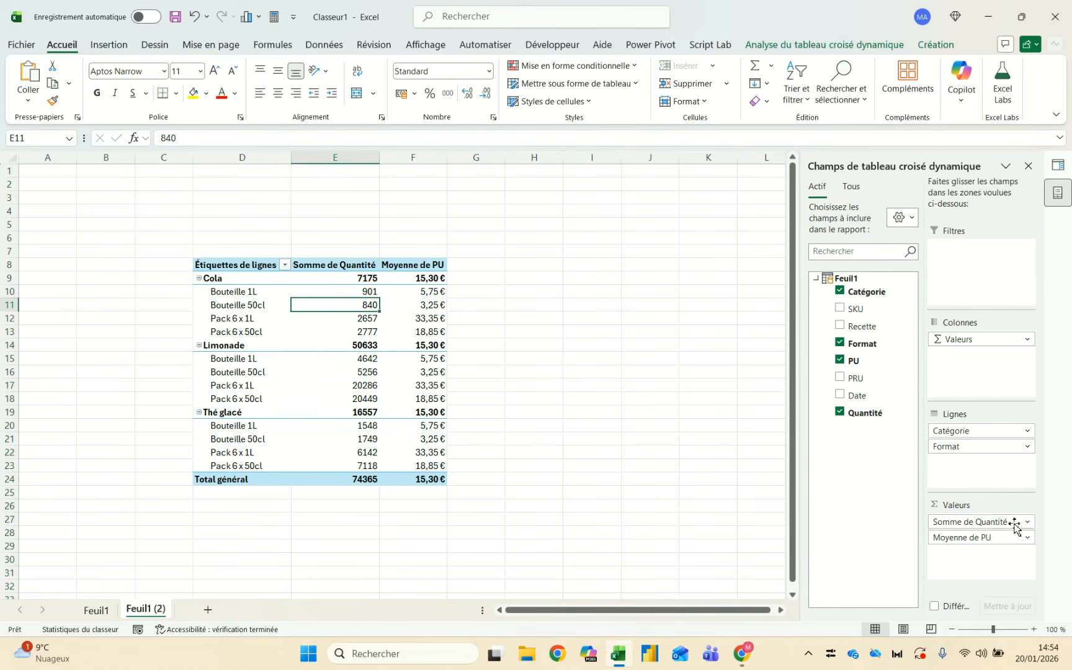
click(964, 446)
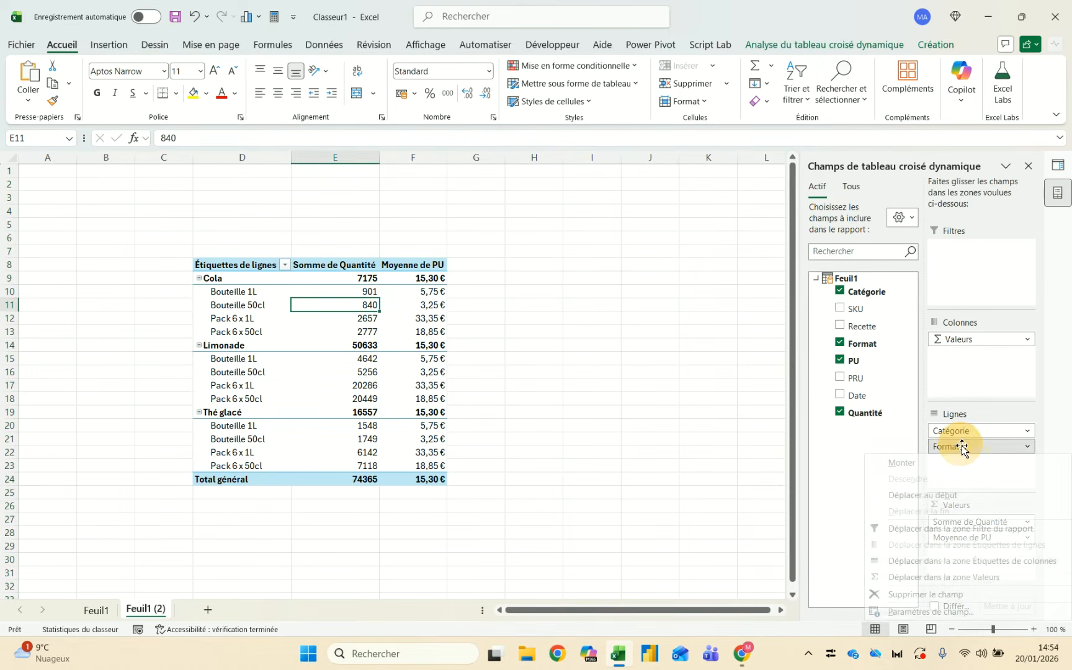
click(961, 446)
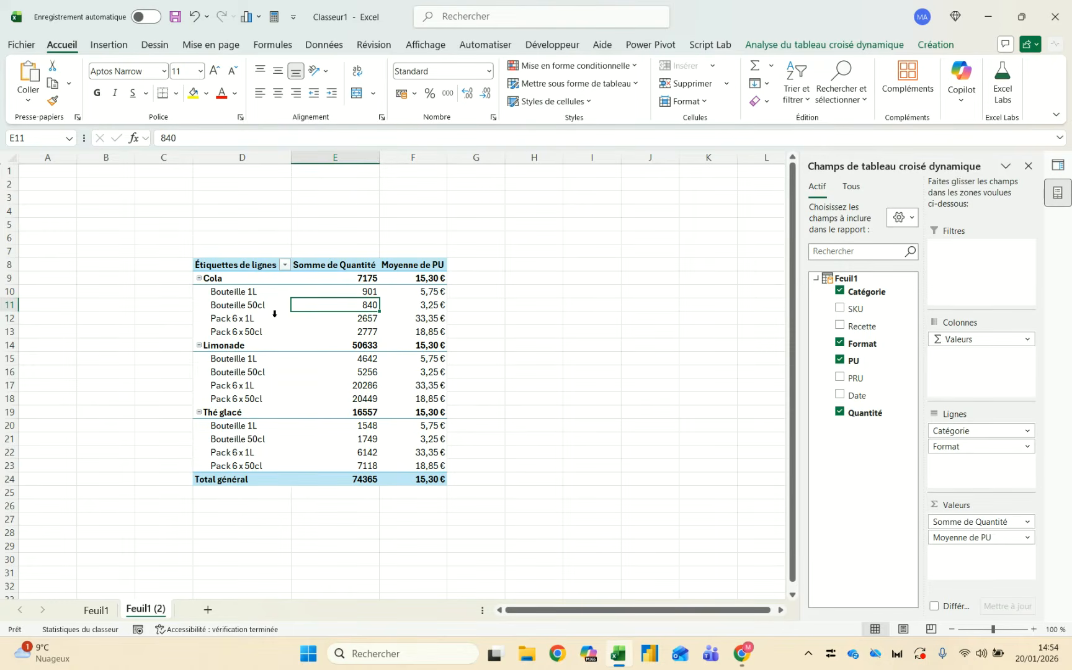
Open the Feuil1 query in the Power Query editor from the workbook's queries
click(218, 281)
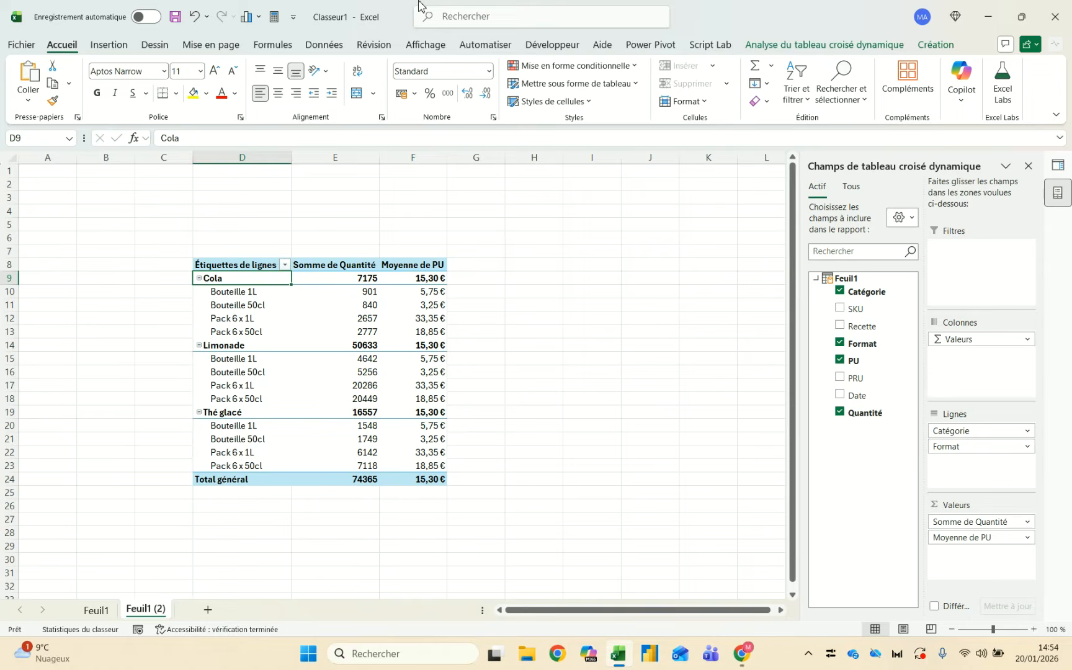
click(652, 46)
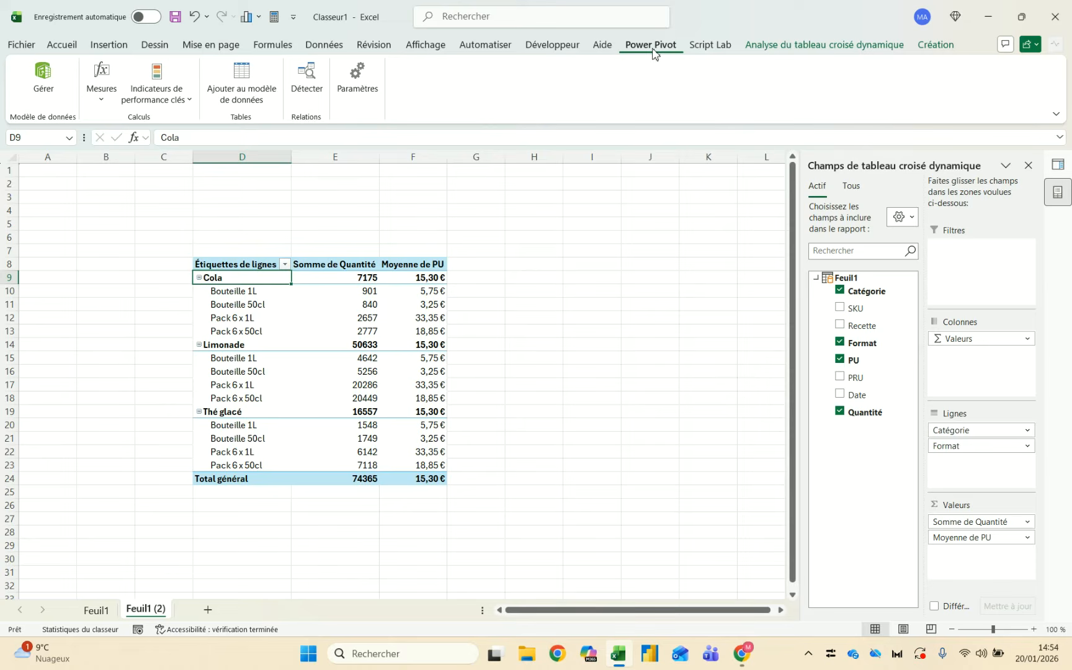
click(1056, 167)
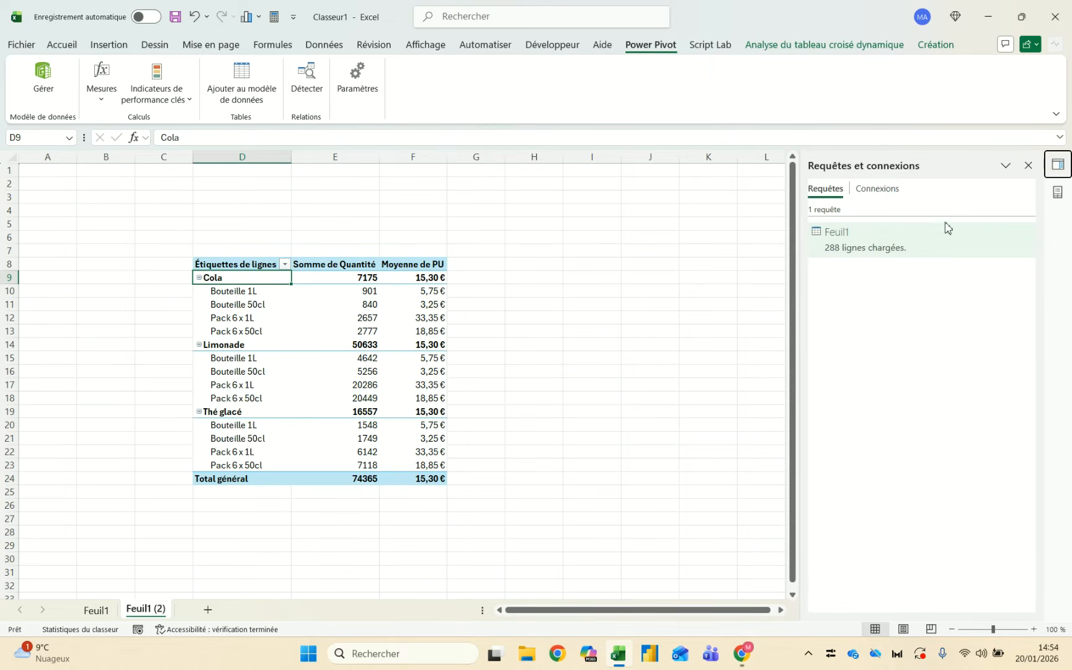
double_click(921, 246)
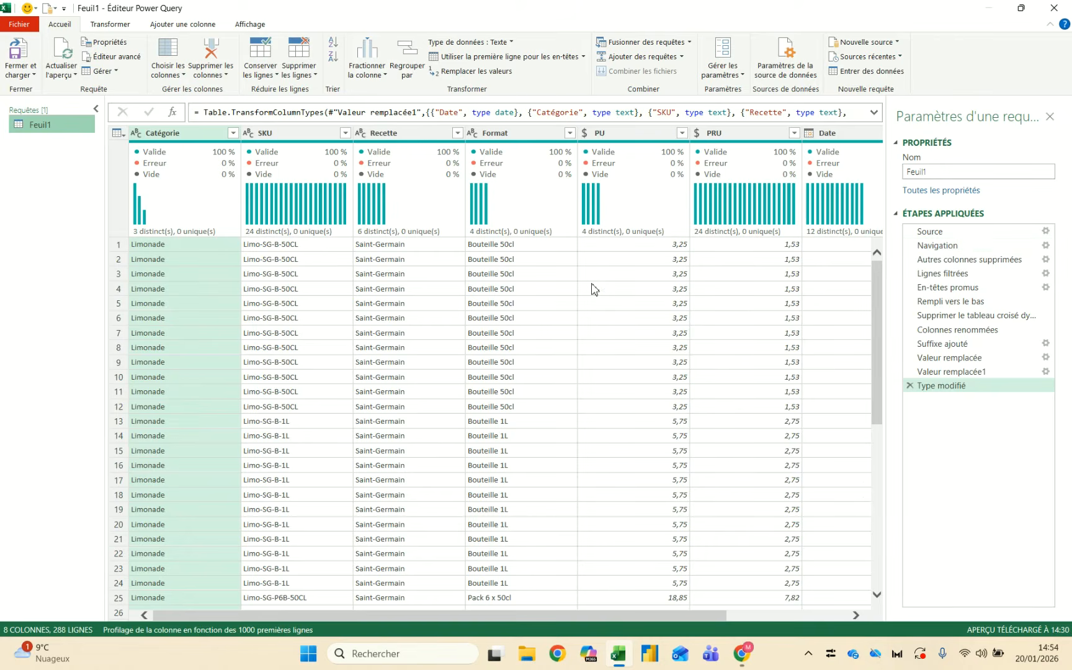
Transform the Date column so each date becomes the end of its month
scroll(591, 289, right, 3)
scroll(591, 289, right, 2)
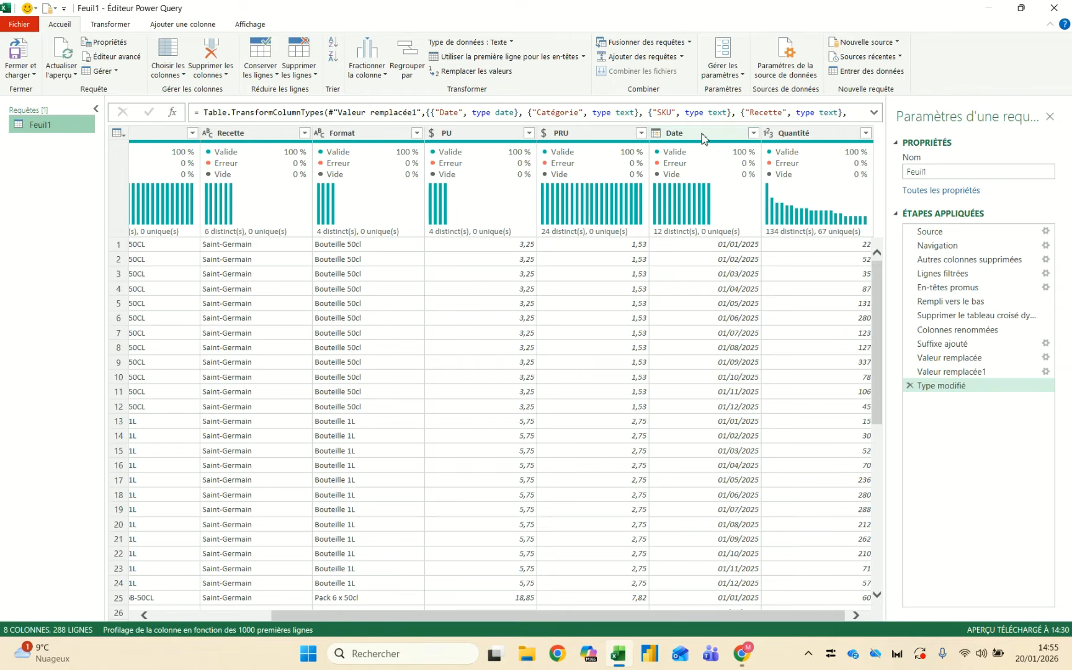
click(703, 138)
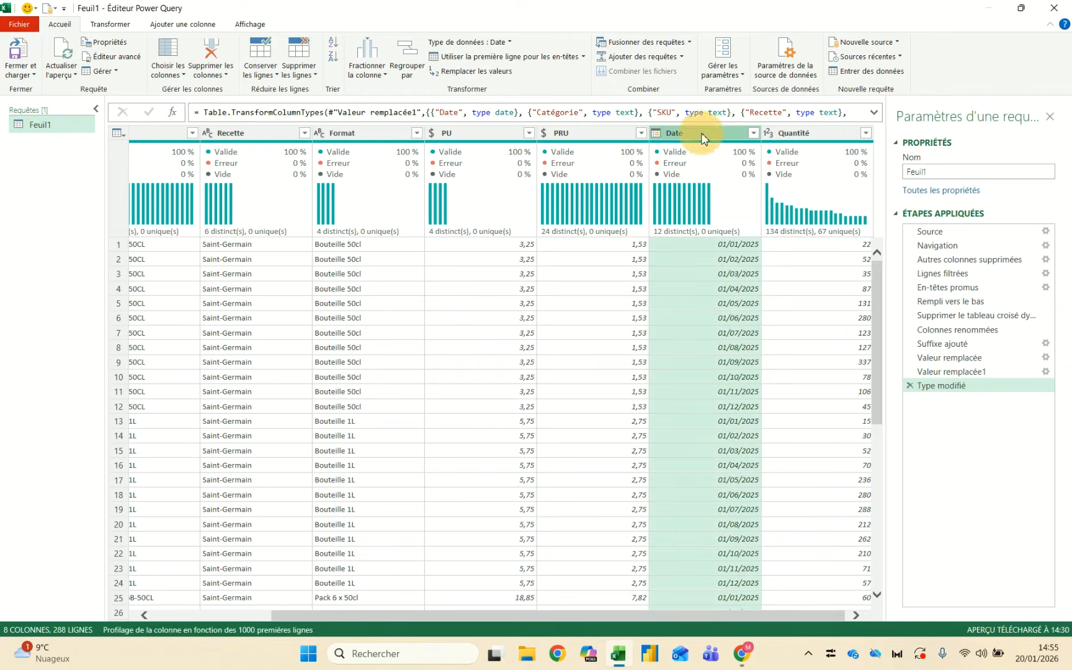
click(108, 24)
click(901, 42)
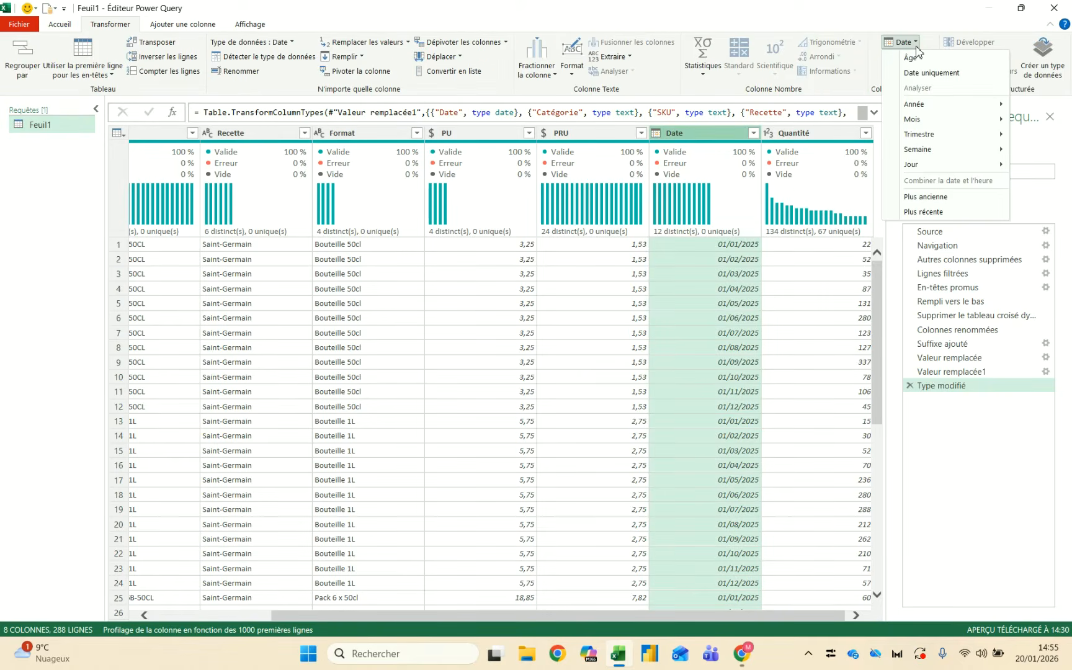
mouse_move(928, 120)
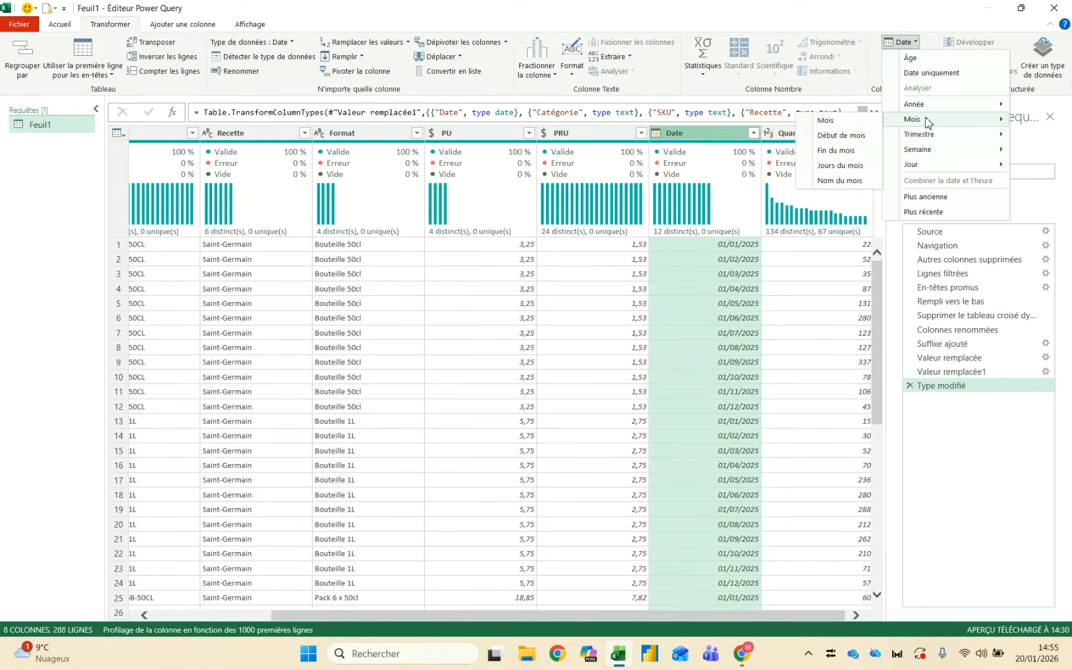
click(837, 150)
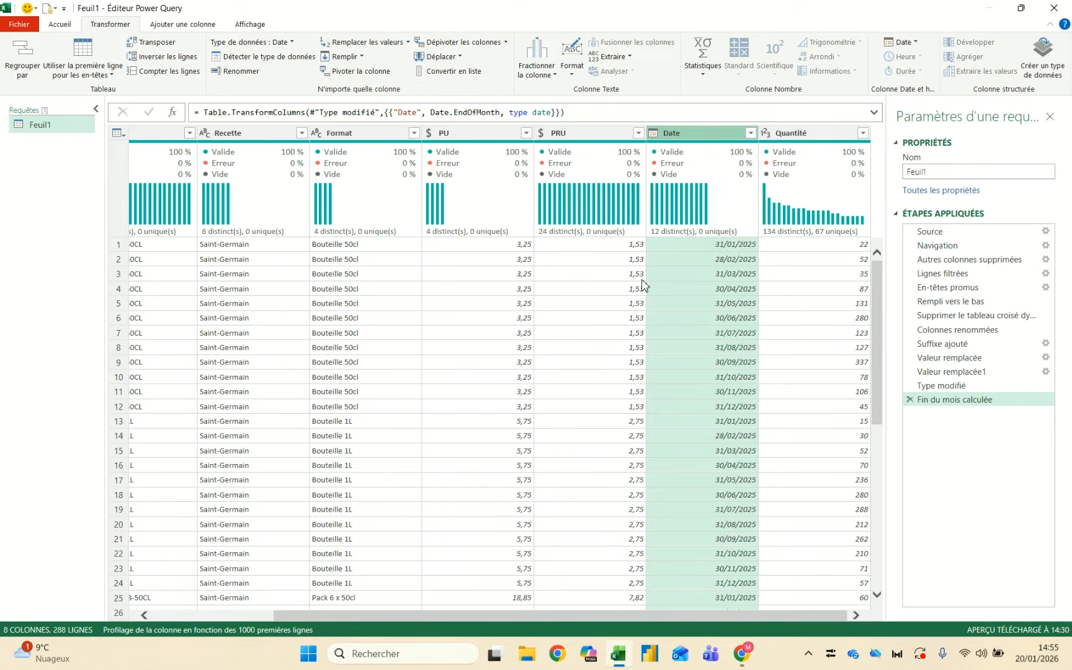
click(487, 133)
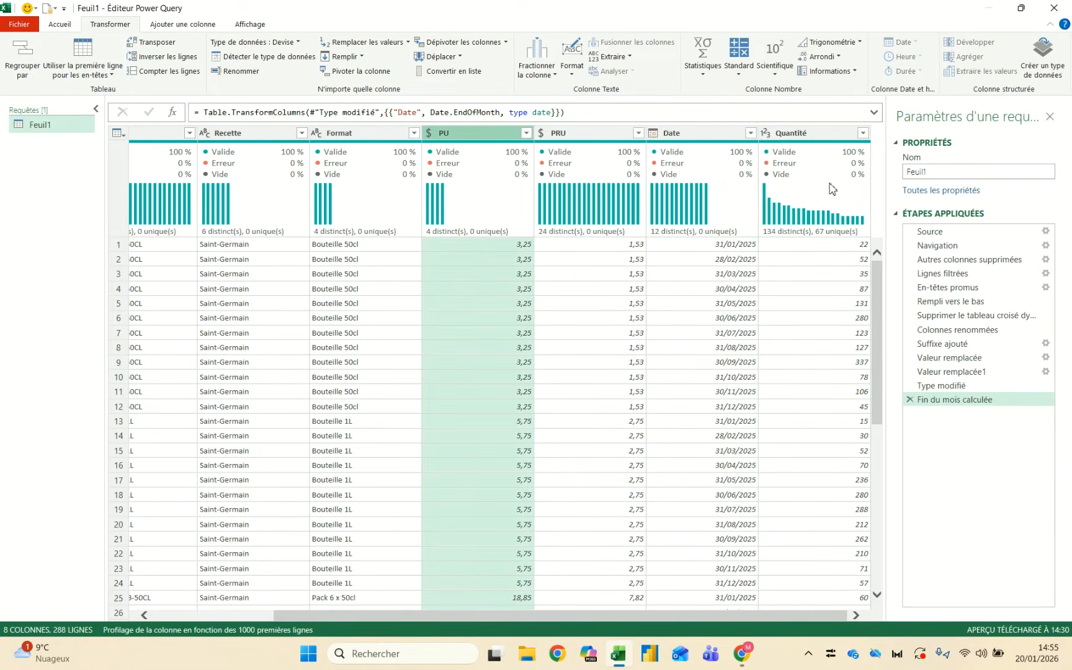
ctrl+click(833, 135)
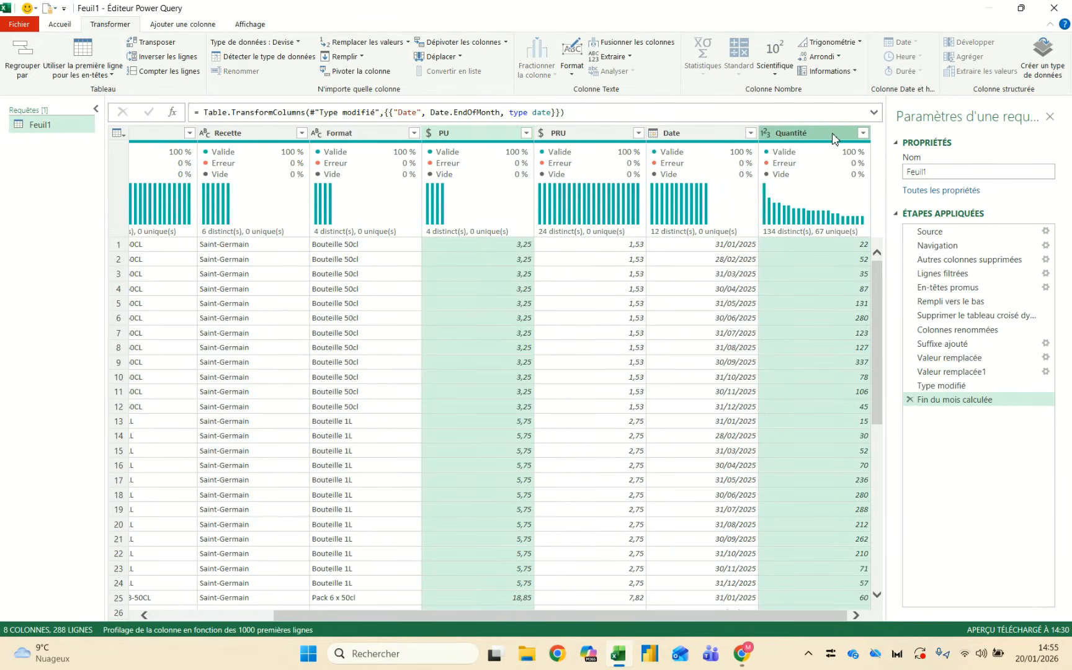
click(166, 24)
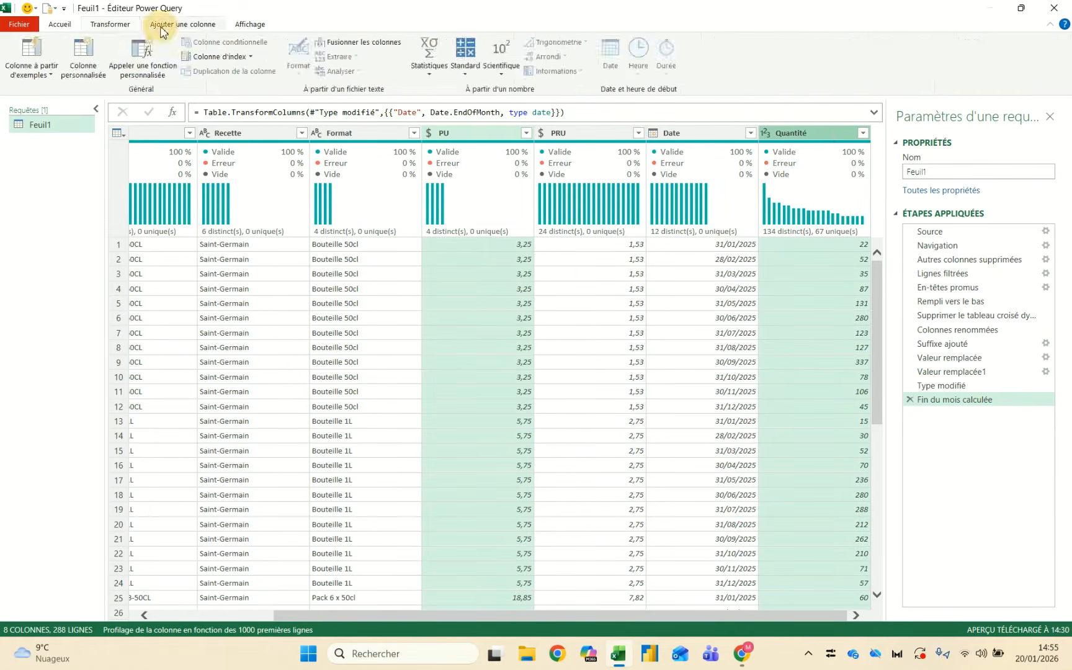
click(466, 70)
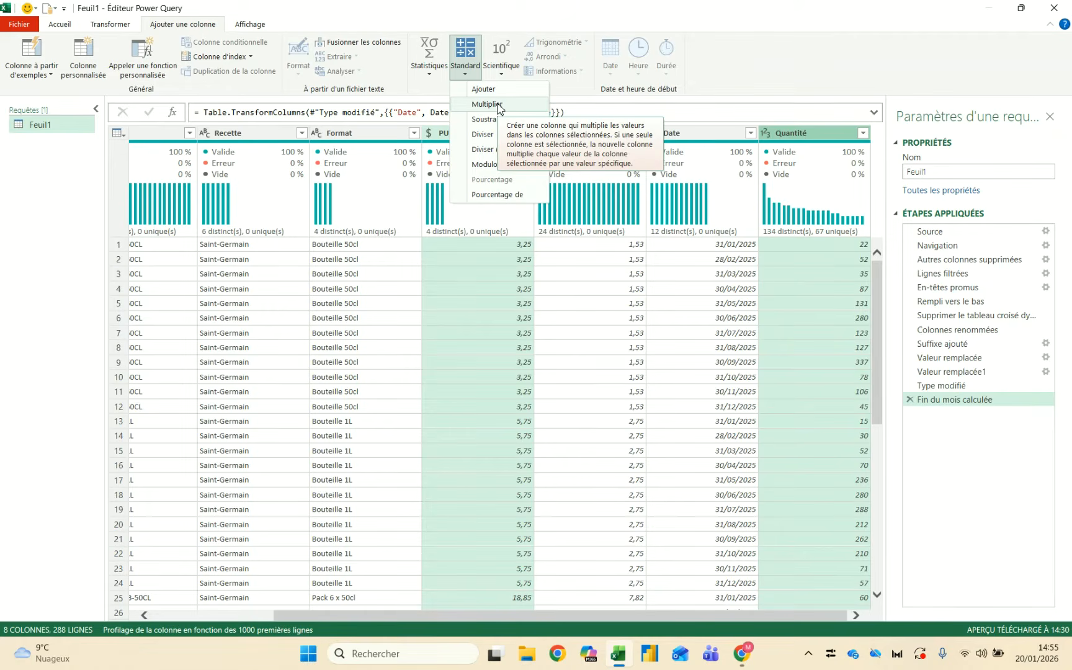
click(480, 298)
click(481, 296)
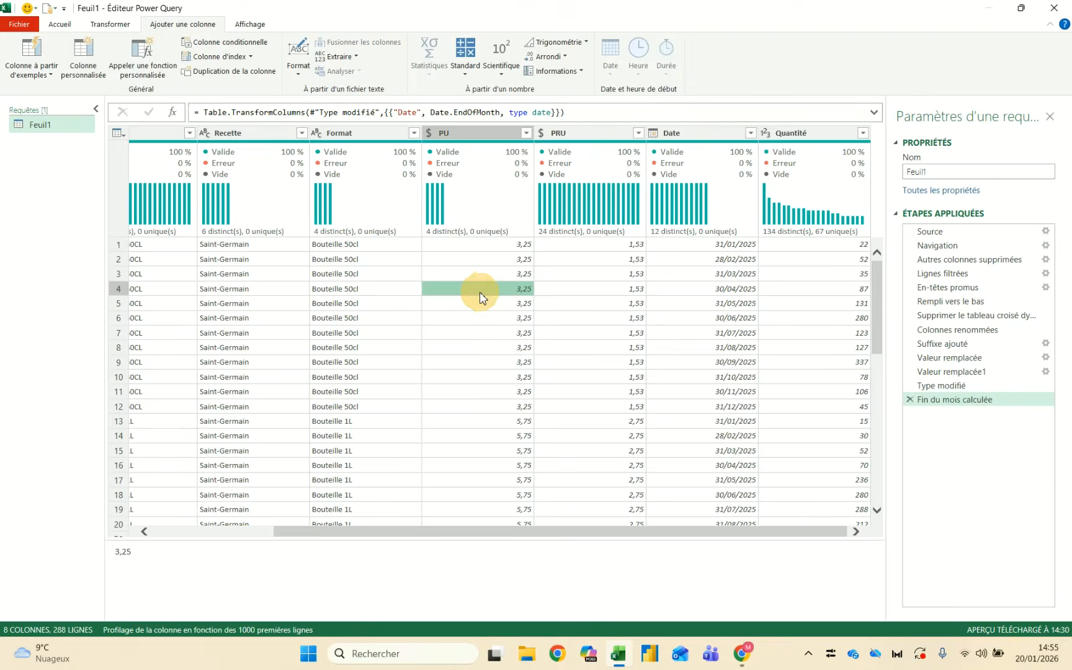
Compare the Bouteille and Litre indicators in Chrome's final result image with the Format column in the query
key(alt+Tab)
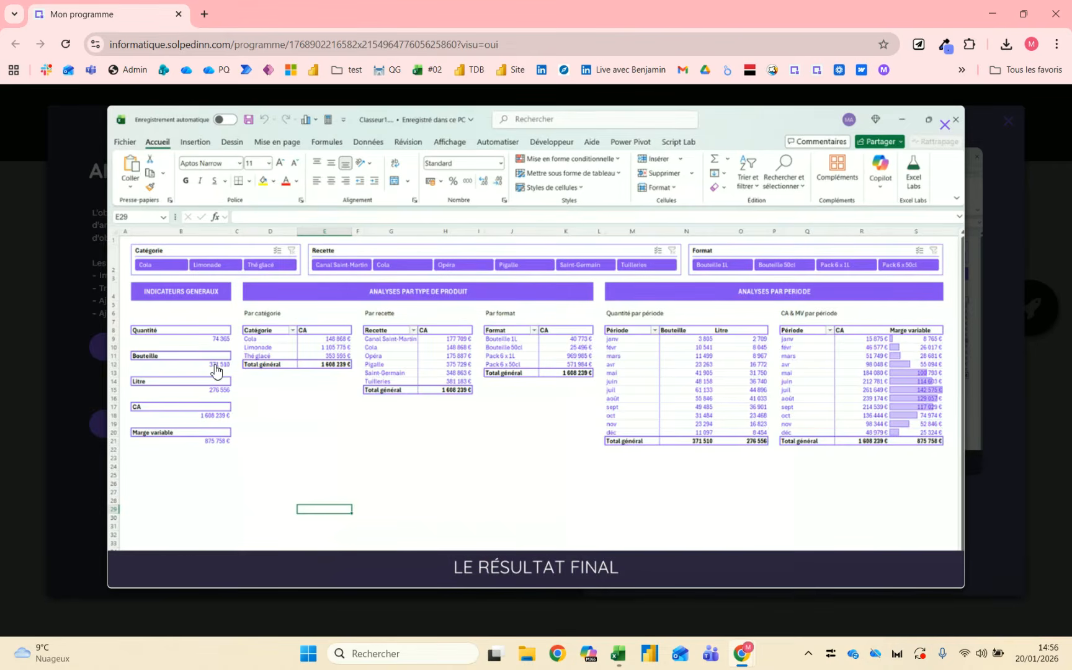
key(alt+Tab)
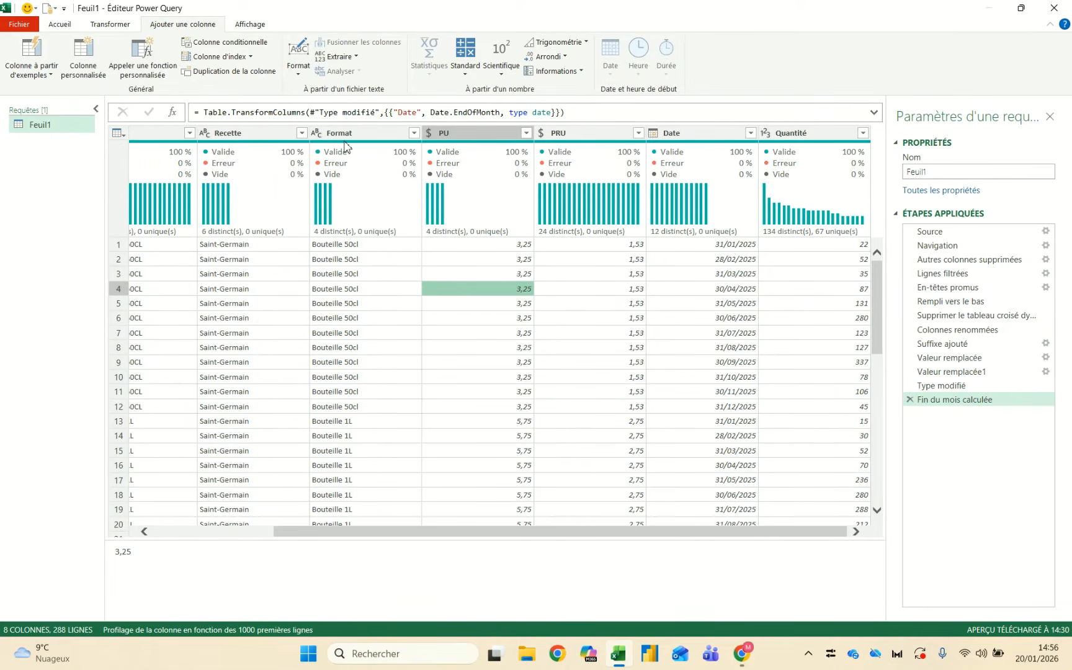
click(374, 319)
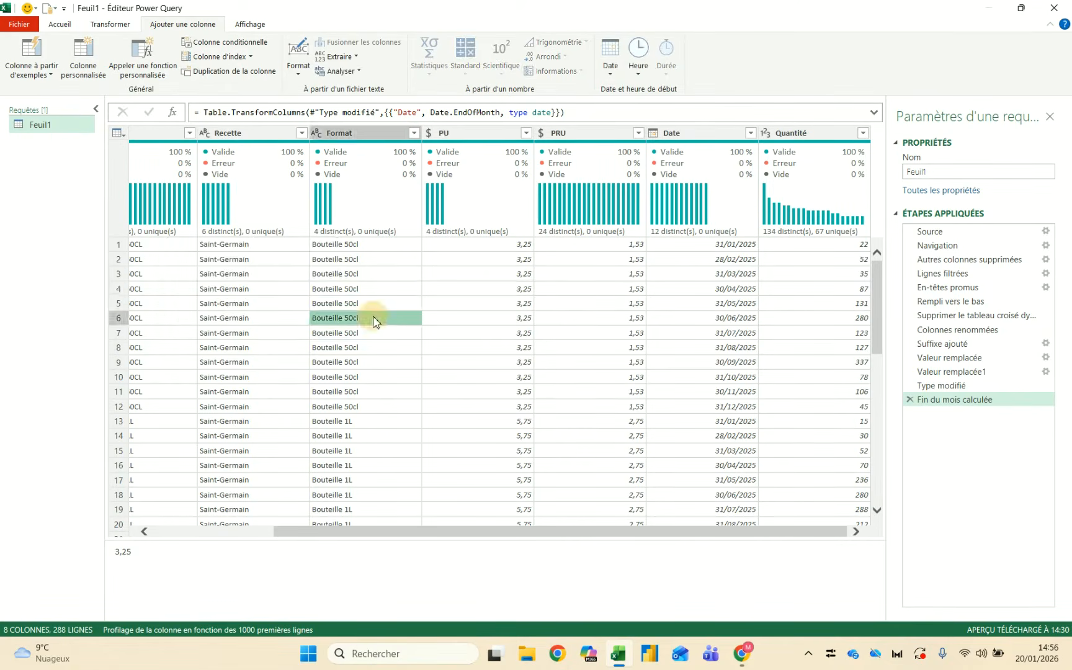
scroll(373, 320, left, 3)
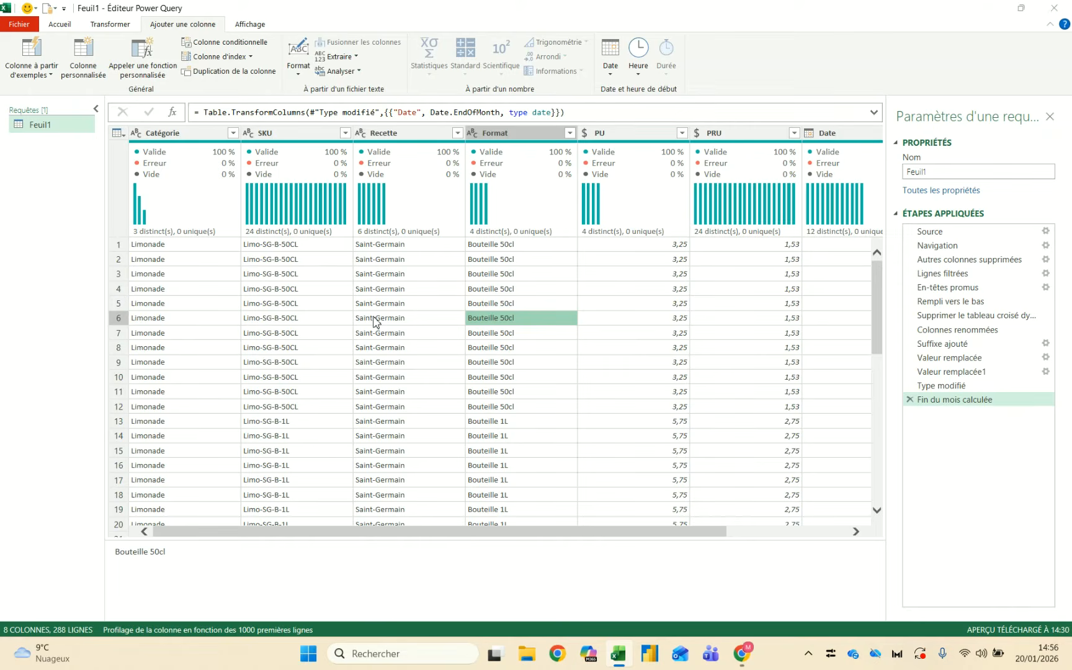
key(alt+Tab)
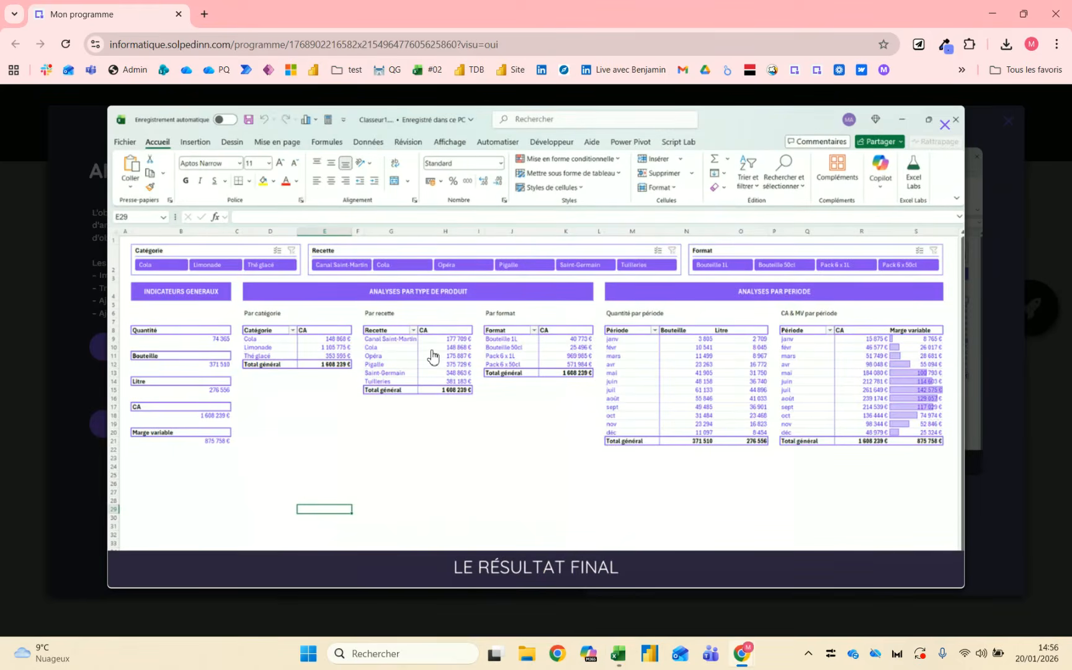
key(alt+Tab)
Examine the Power Query transformation summary image in Chrome, close it and return to the query editor
key(alt+Tab)
click(690, 526)
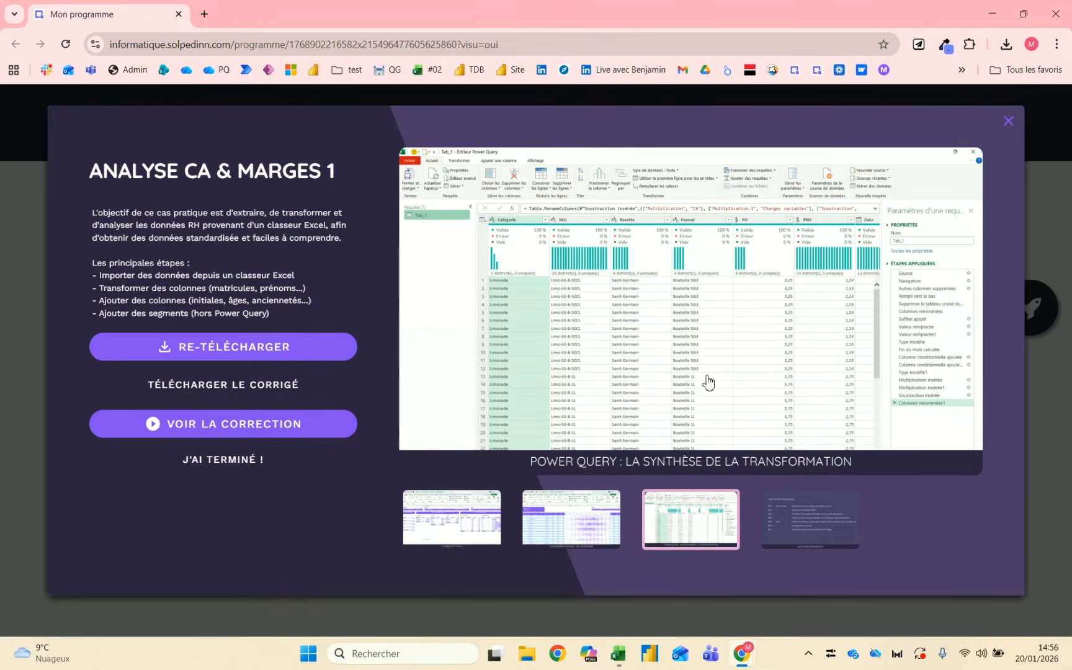
click(723, 290)
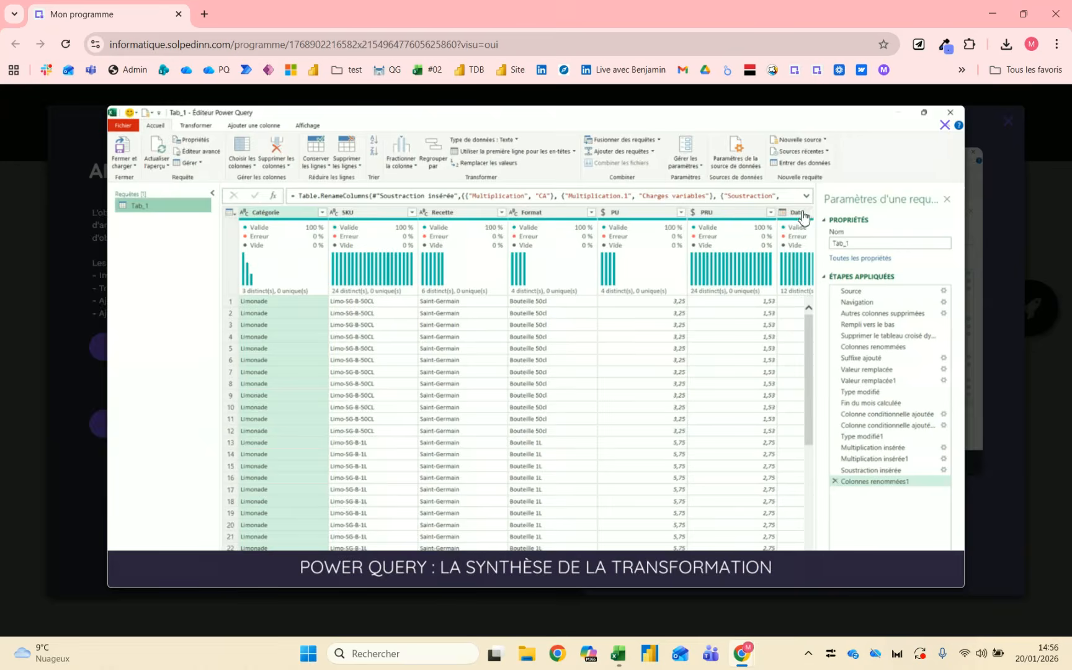
key(Escape)
key(alt+Tab)
key(alt+Tab)
click(476, 525)
key(alt+Tab)
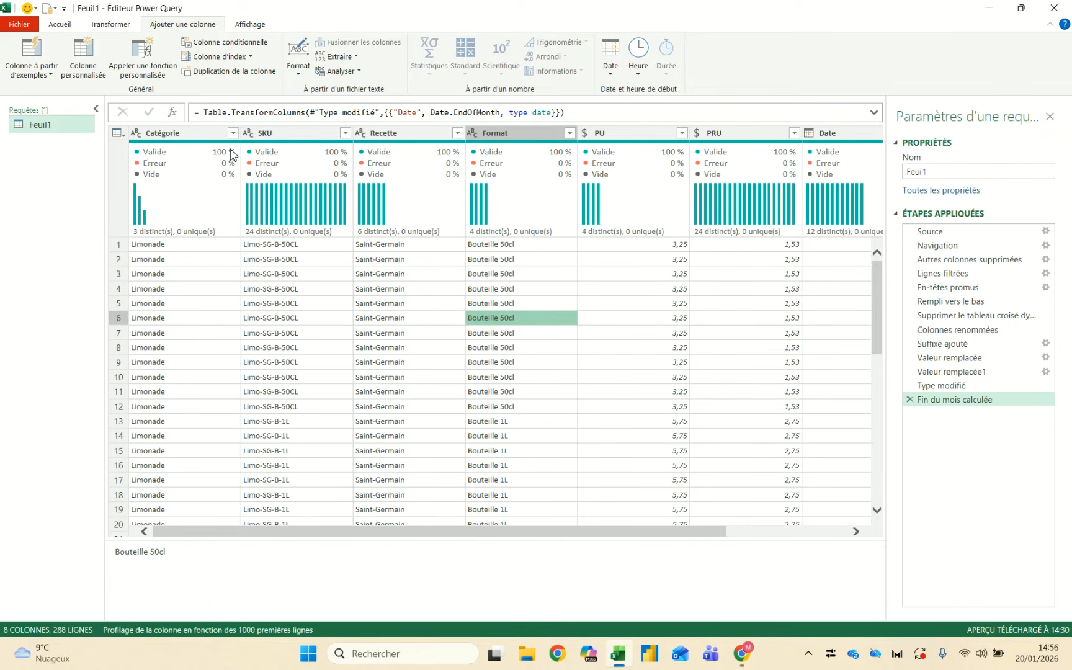
Review the Format values and start a conditional column named Bouteille that tests the Format column
mouse_move(231, 155)
click(515, 135)
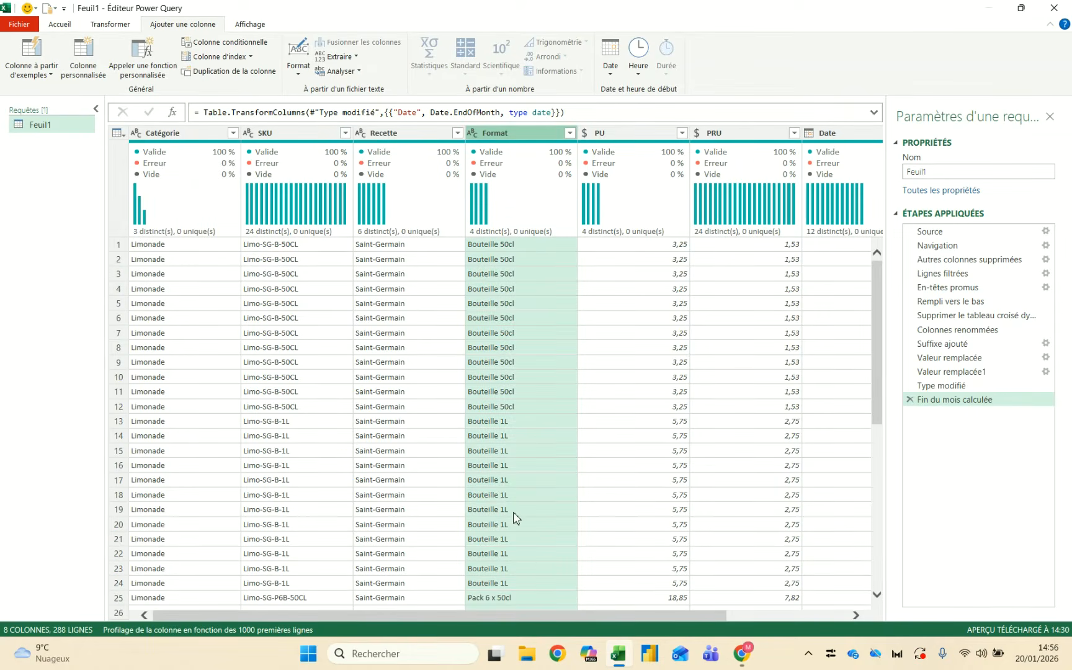
scroll(500, 558, down, 7)
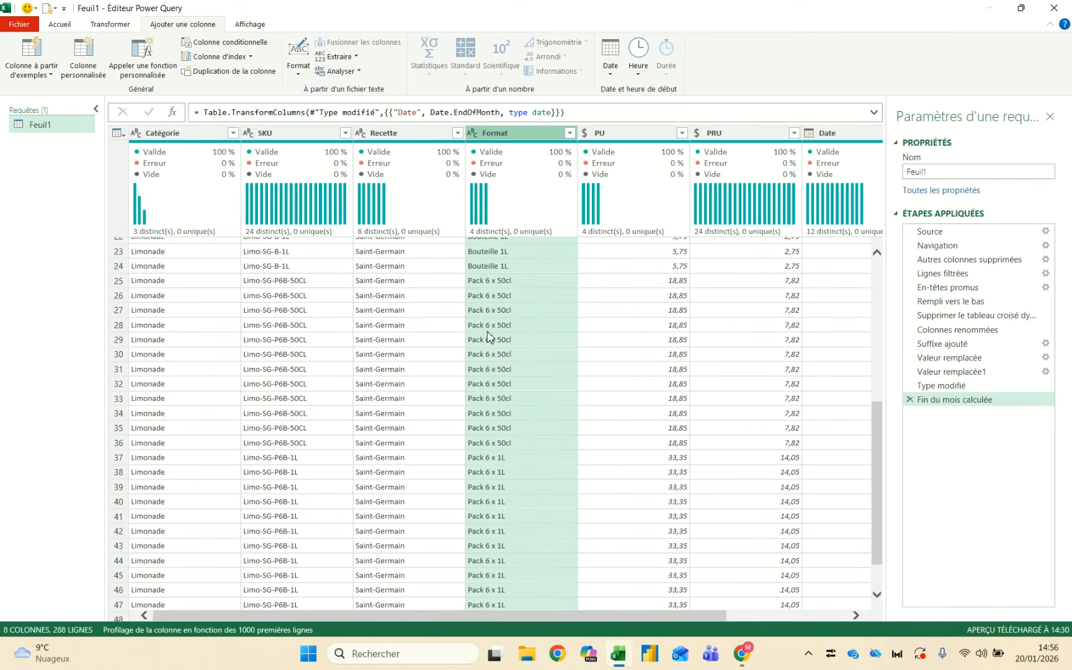
click(508, 299)
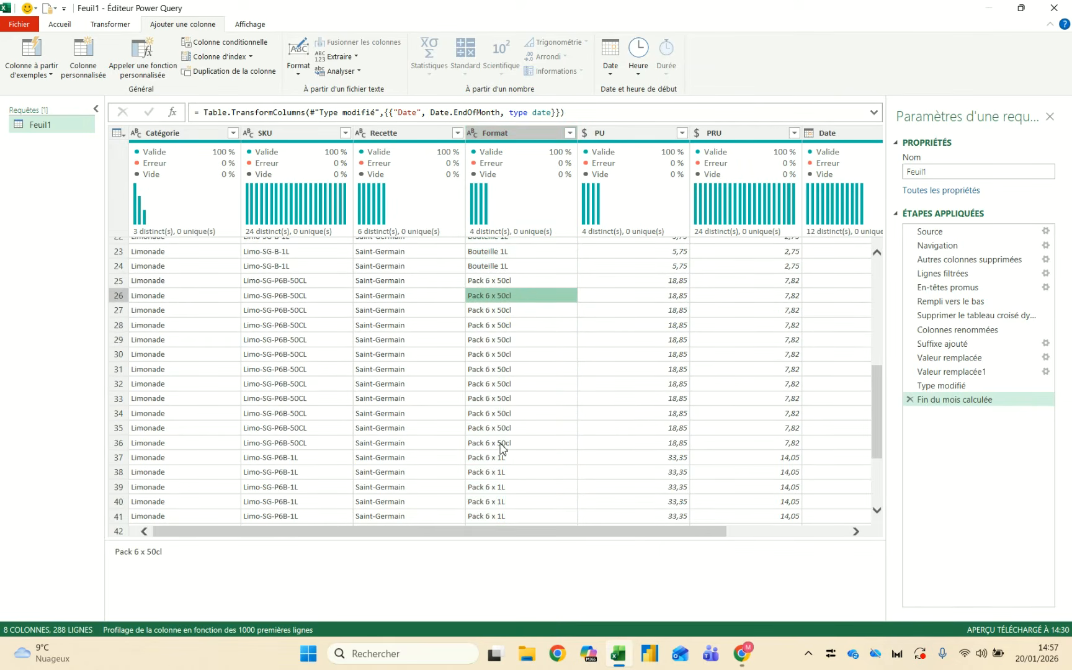
scroll(501, 448, up, 7)
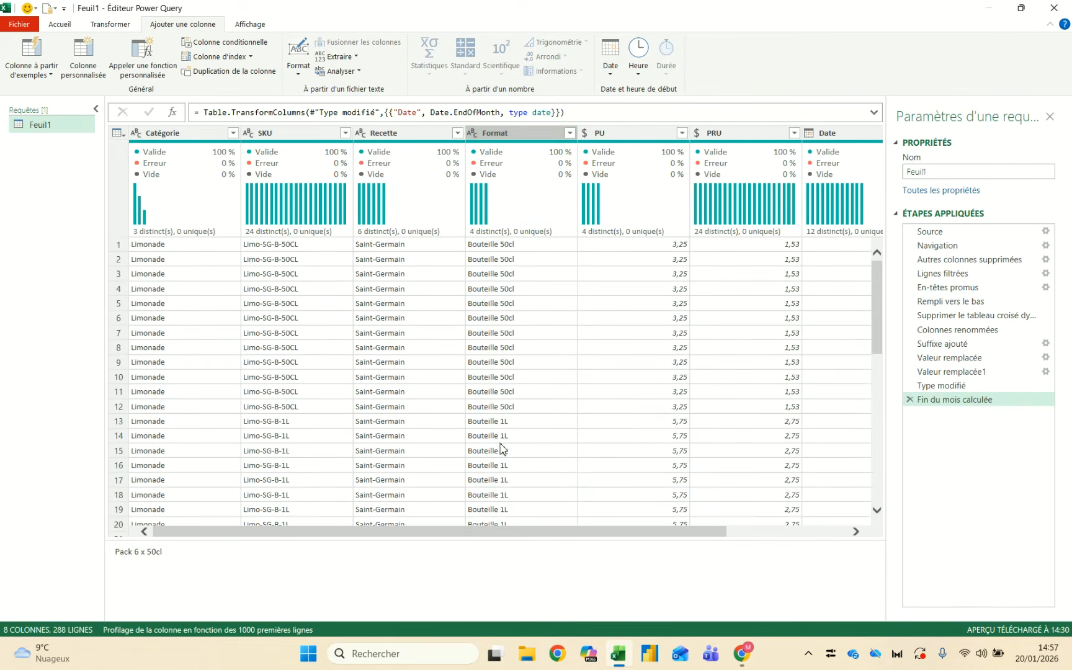
click(233, 42)
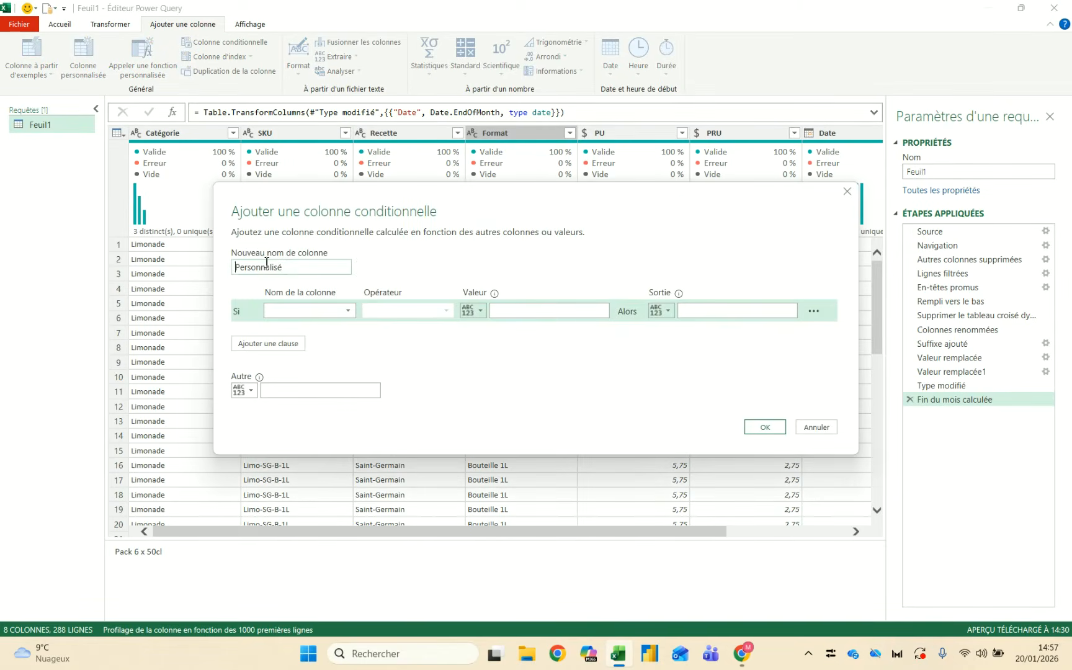
double_click(289, 268)
text(Bouteille)
click(289, 310)
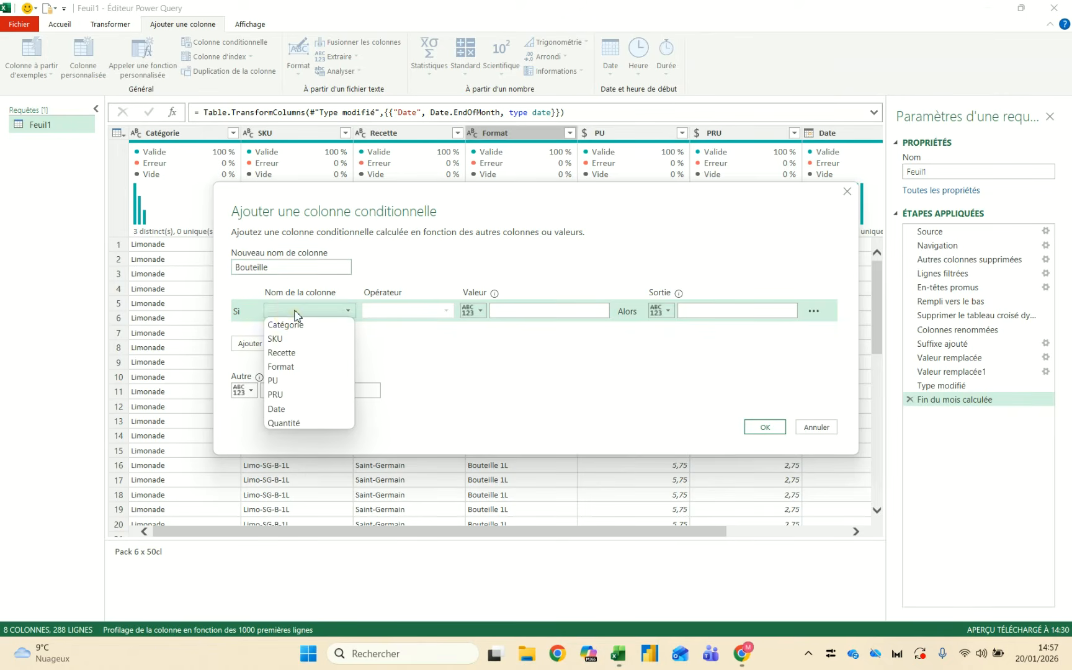
click(282, 371)
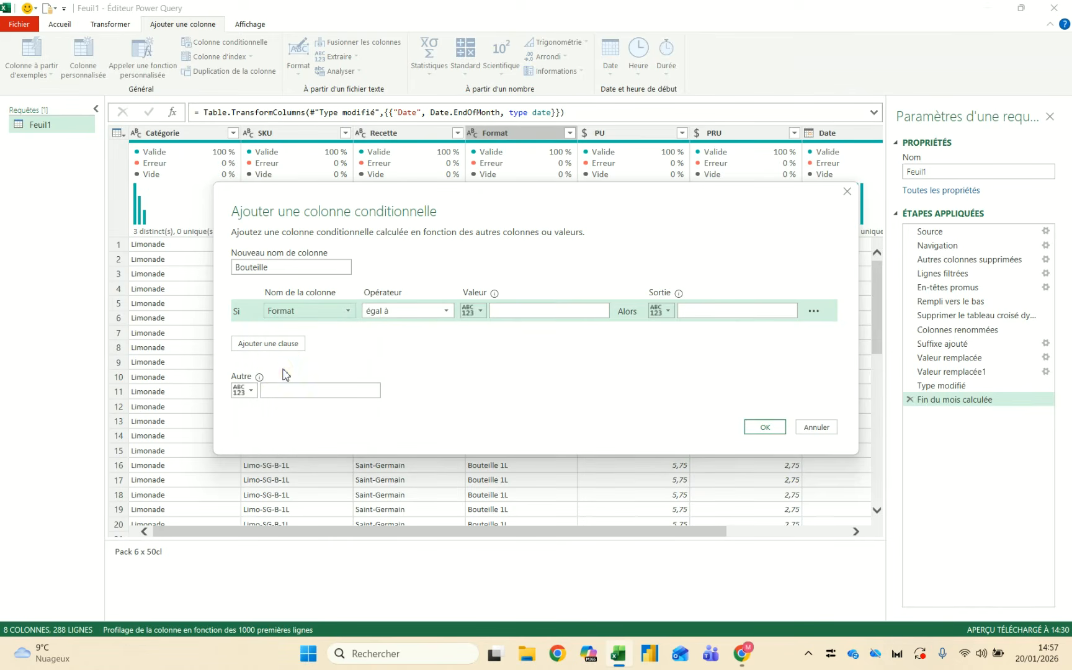
Make the Bouteille column return 6 when Format starts with "Pack" and 1 otherwise, and create it
click(417, 315)
click(406, 354)
click(528, 314)
text(Pack)
drag(585, 186, 547, 91)
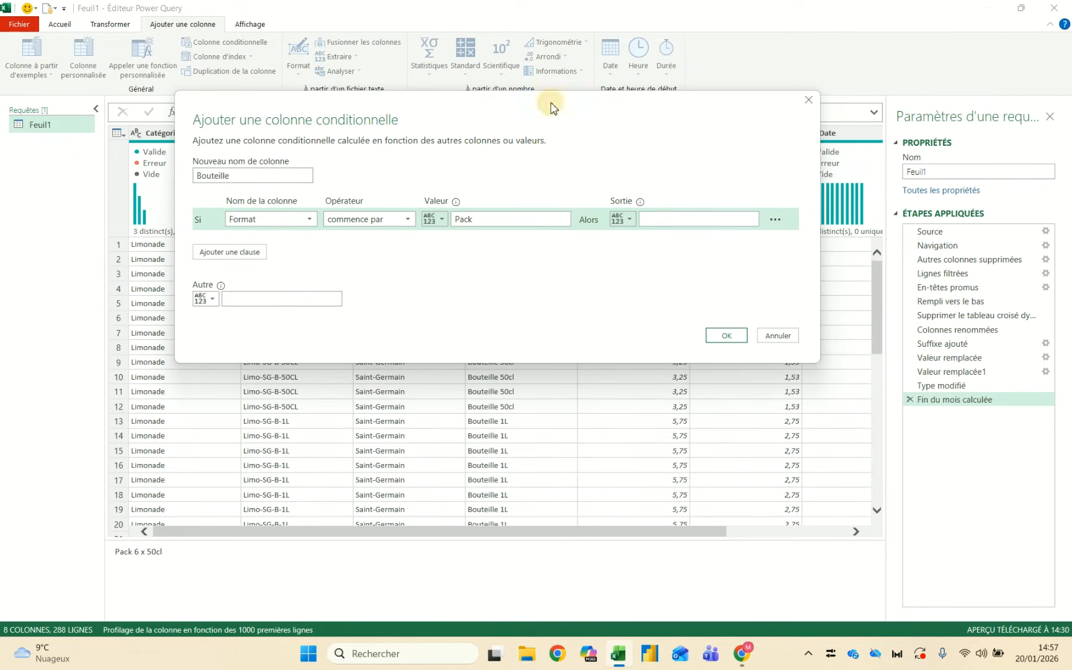
click(662, 220)
text(6)
click(318, 297)
text(1)
click(721, 339)
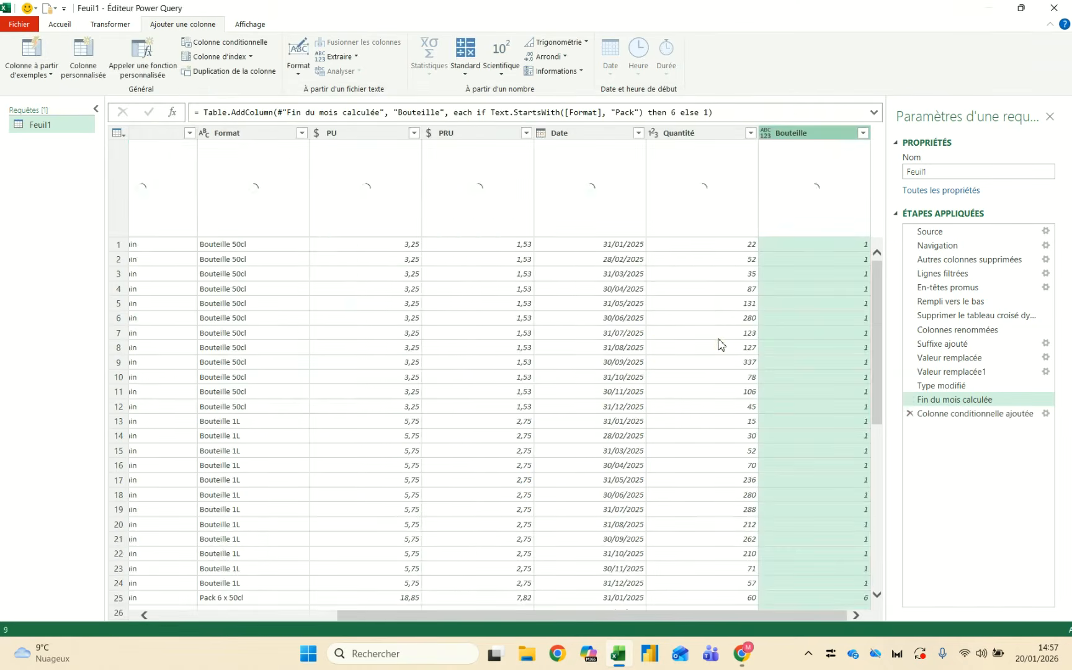
Check the Bouteille values against the Format of the bottle and pack rows
scroll(783, 338, down, 2)
scroll(785, 338, up, 2)
scroll(783, 337, down, 7)
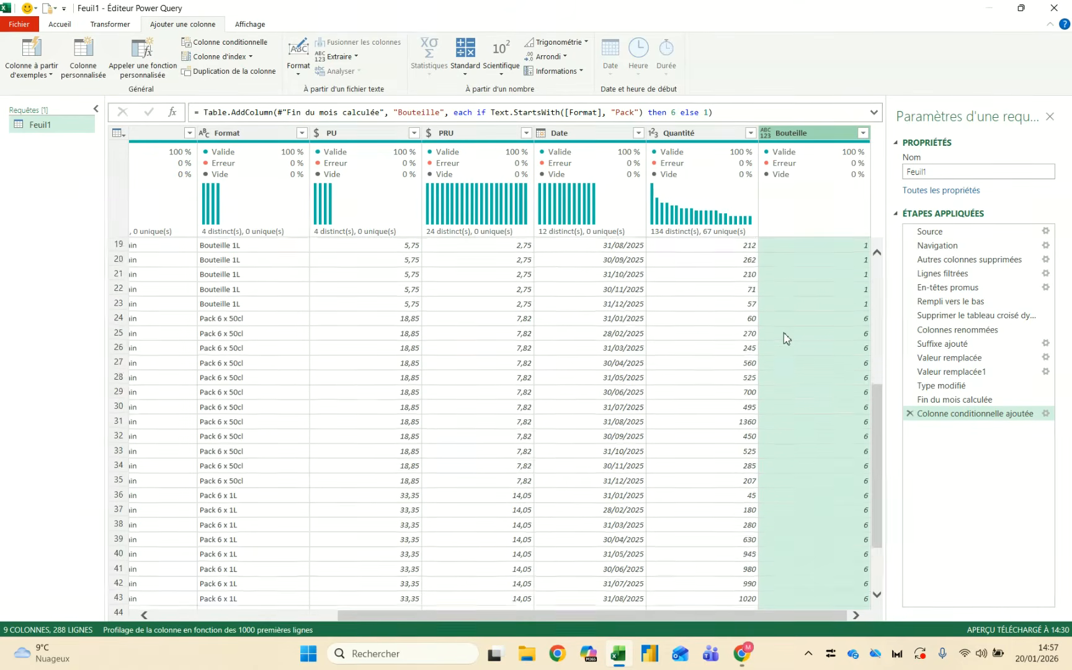
click(834, 295)
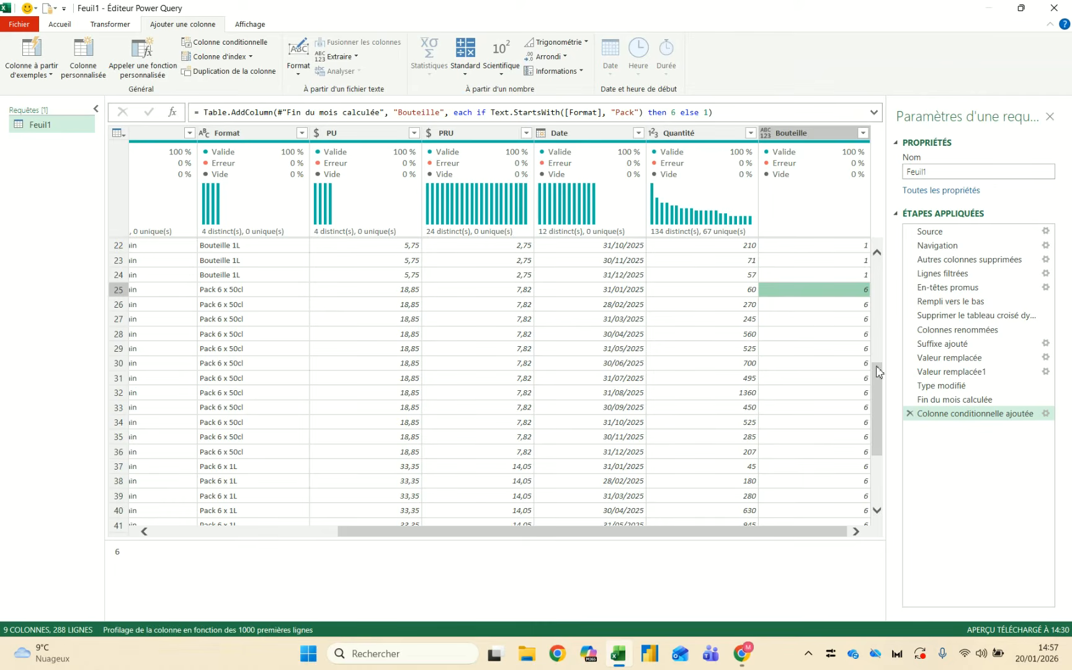
scroll(820, 504, down, 1)
scroll(818, 504, up, 7)
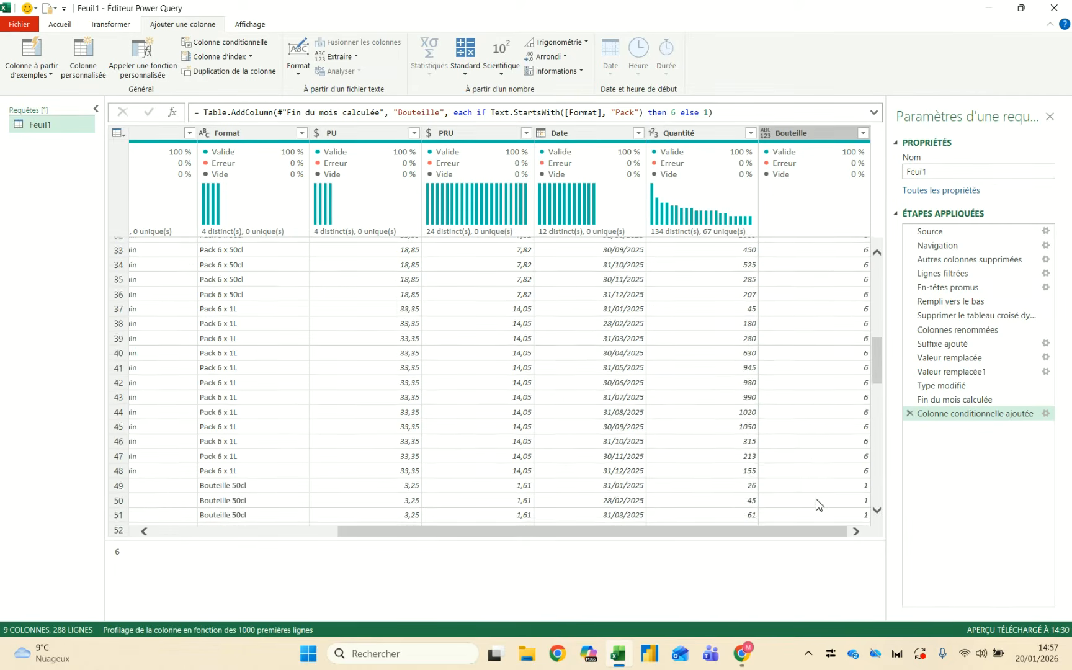
Filter Format to Pack 6 x 1L and Pack 6 x 50cl to check their Bouteille values, and remove the filter step
click(302, 134)
mouse_move(139, 238)
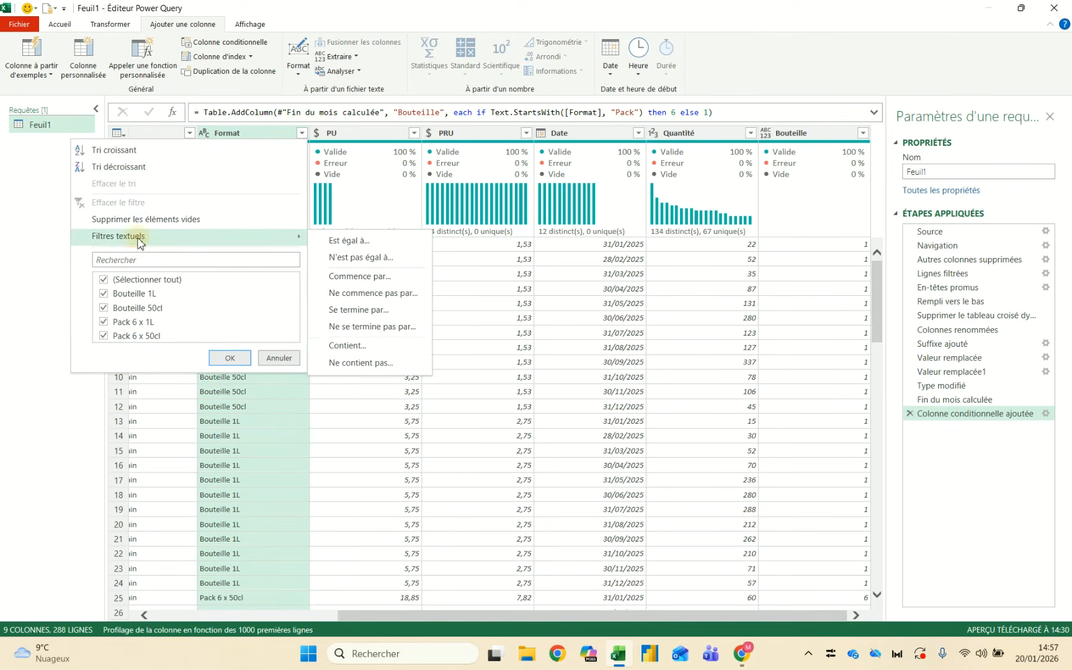
key(Escape)
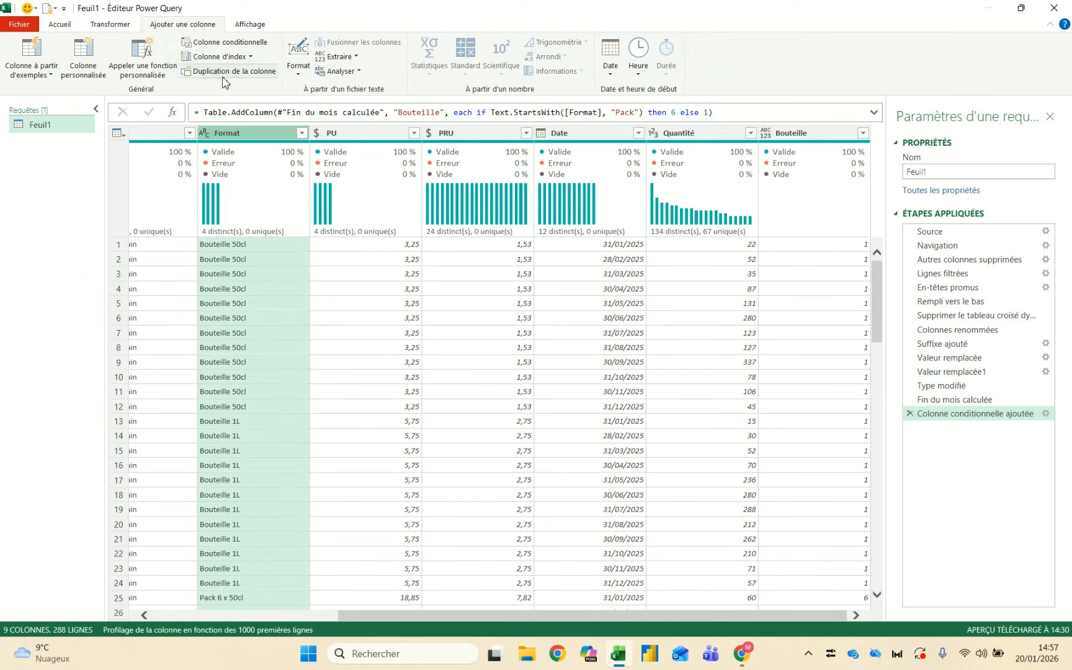
click(301, 133)
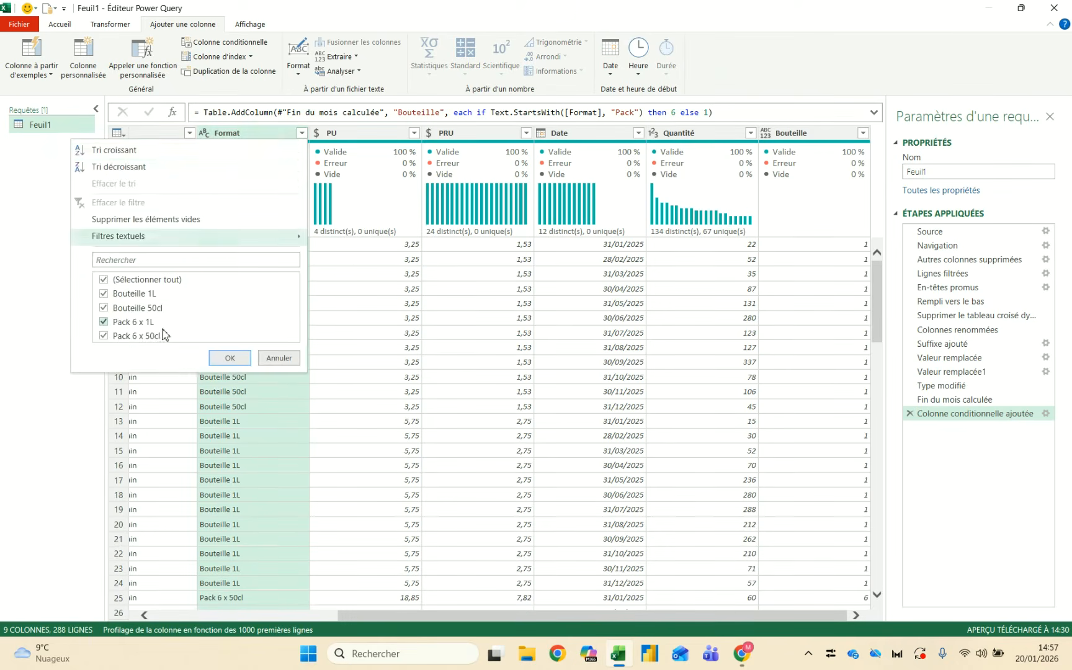
click(104, 309)
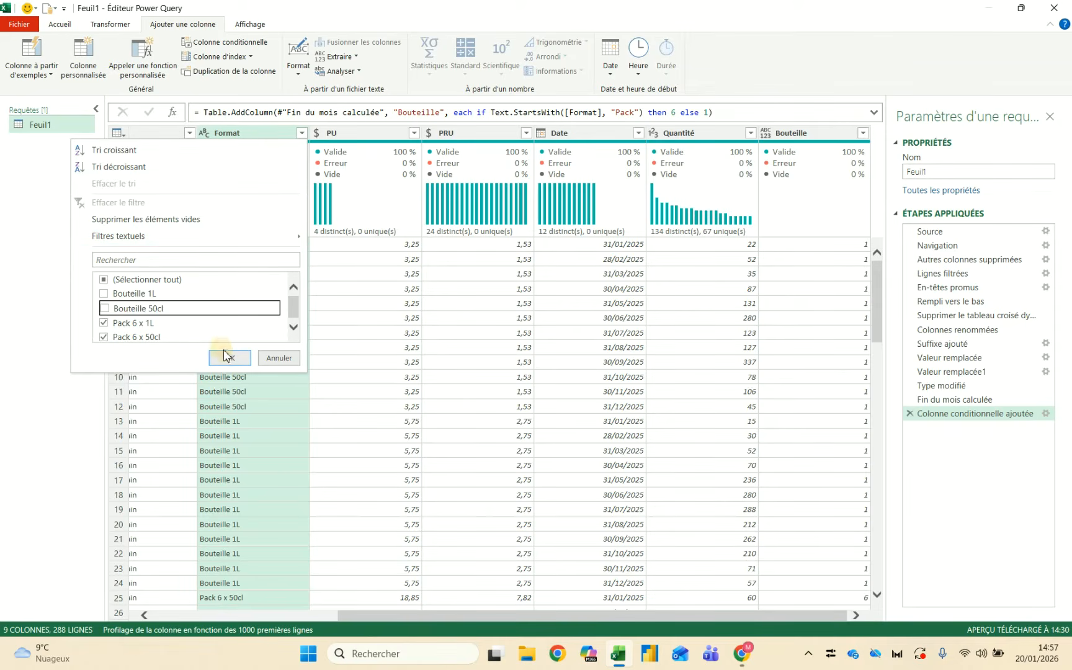
click(230, 358)
scroll(420, 355, right, 3)
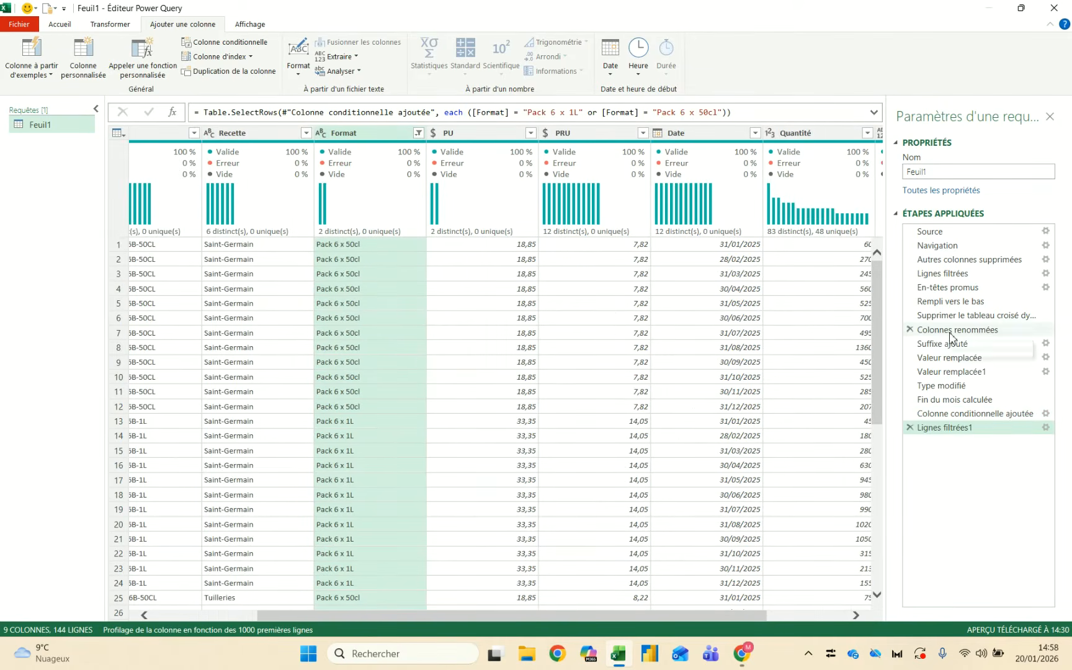
scroll(775, 368, right, 3)
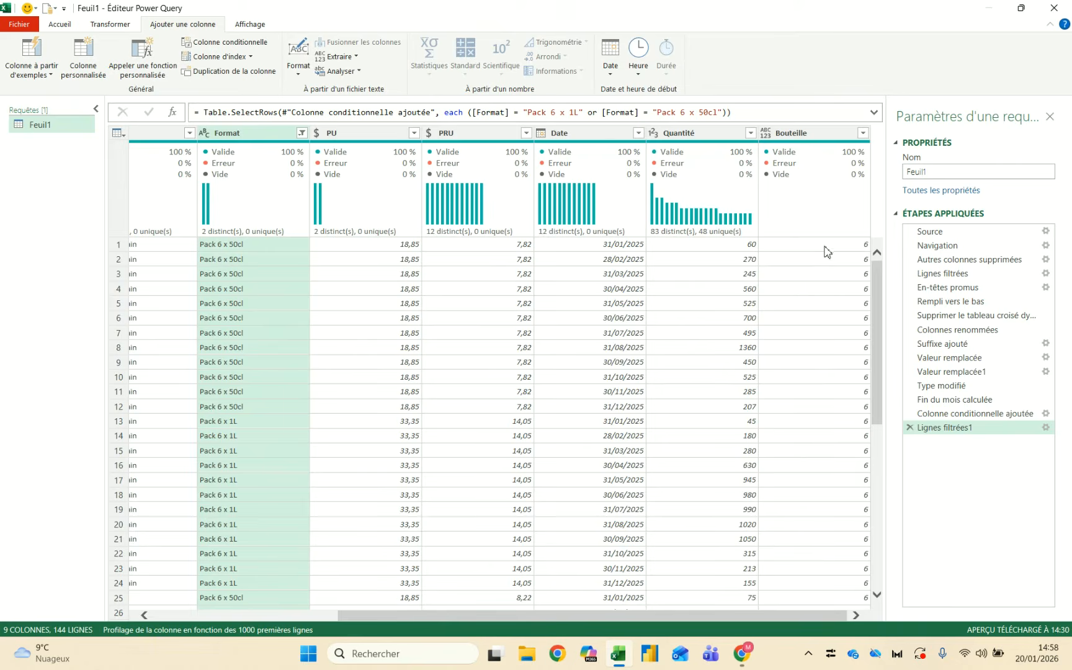
scroll(820, 500, down, 20)
scroll(820, 500, up, 20)
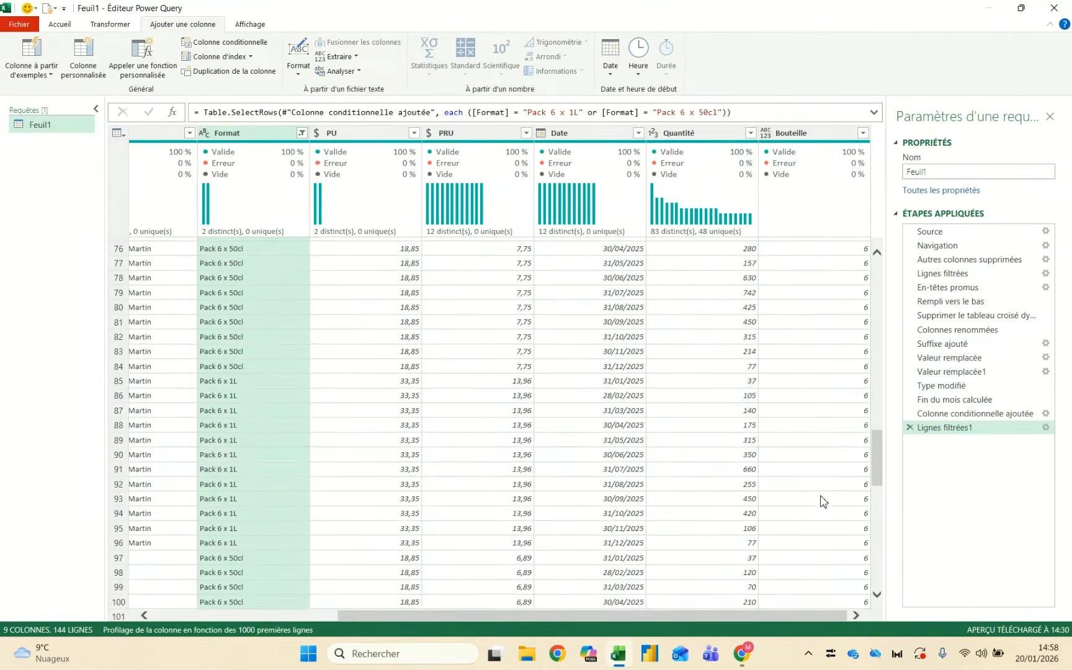
click(911, 428)
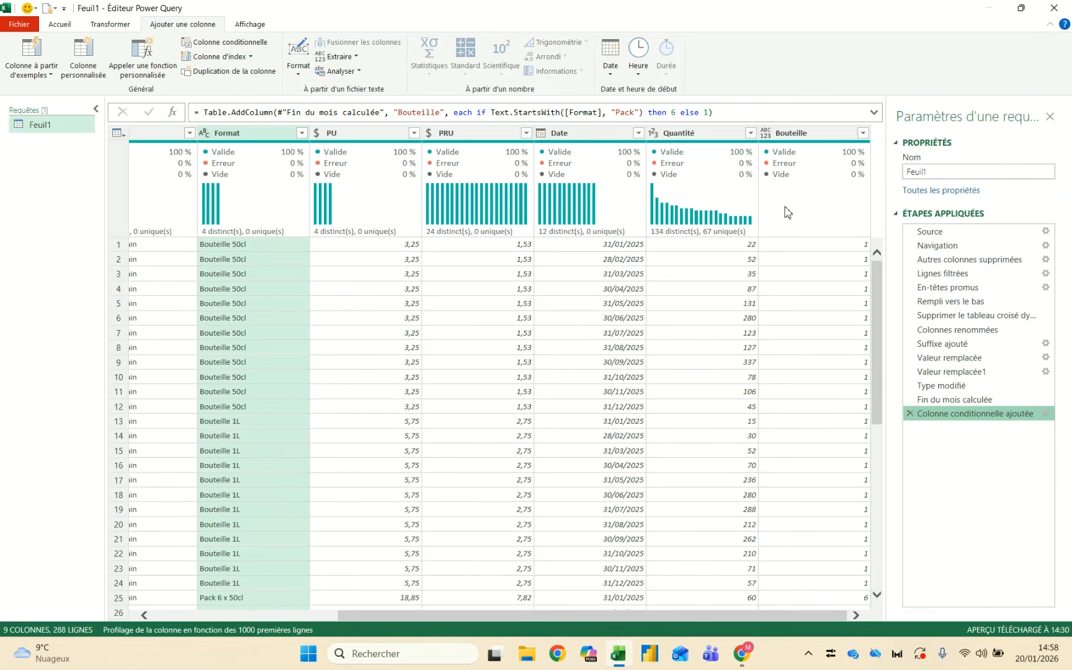
click(839, 246)
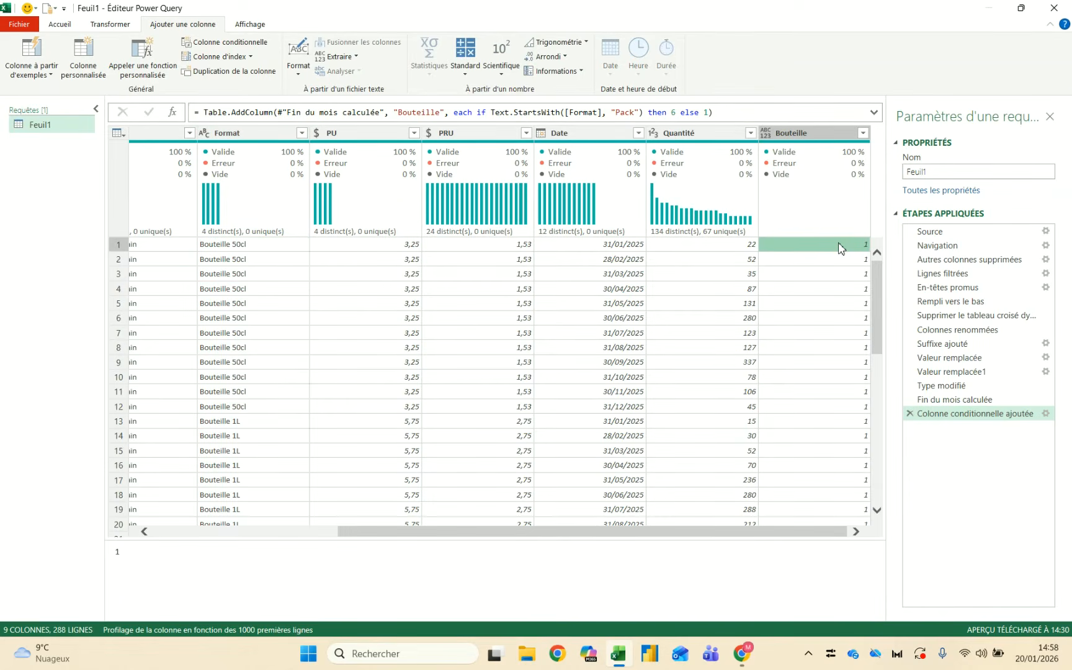
click(698, 134)
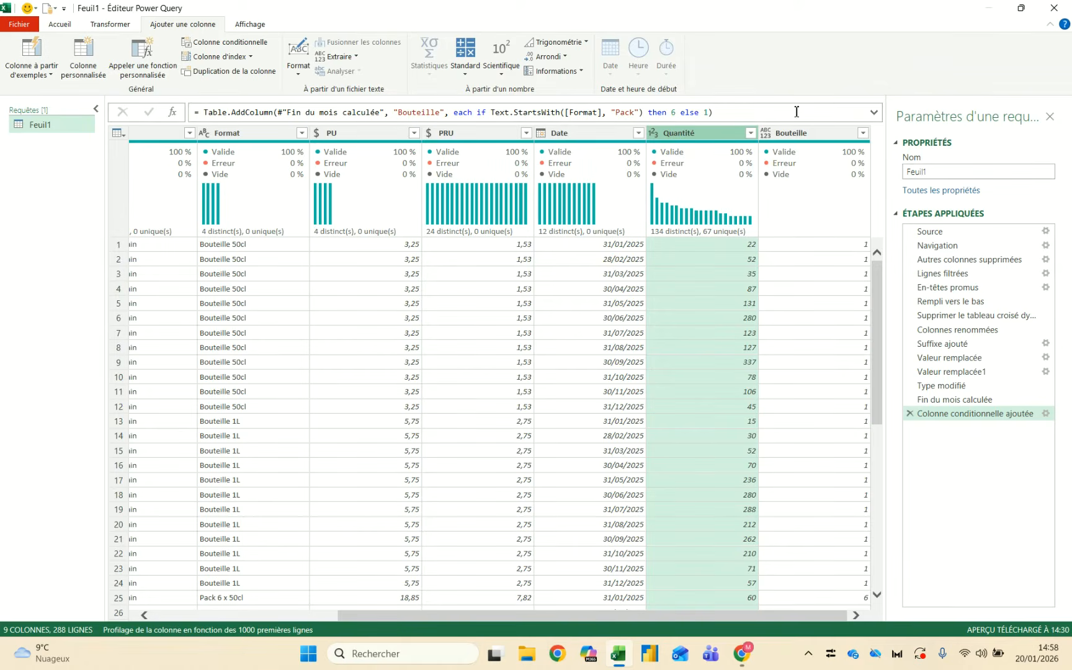
click(787, 134)
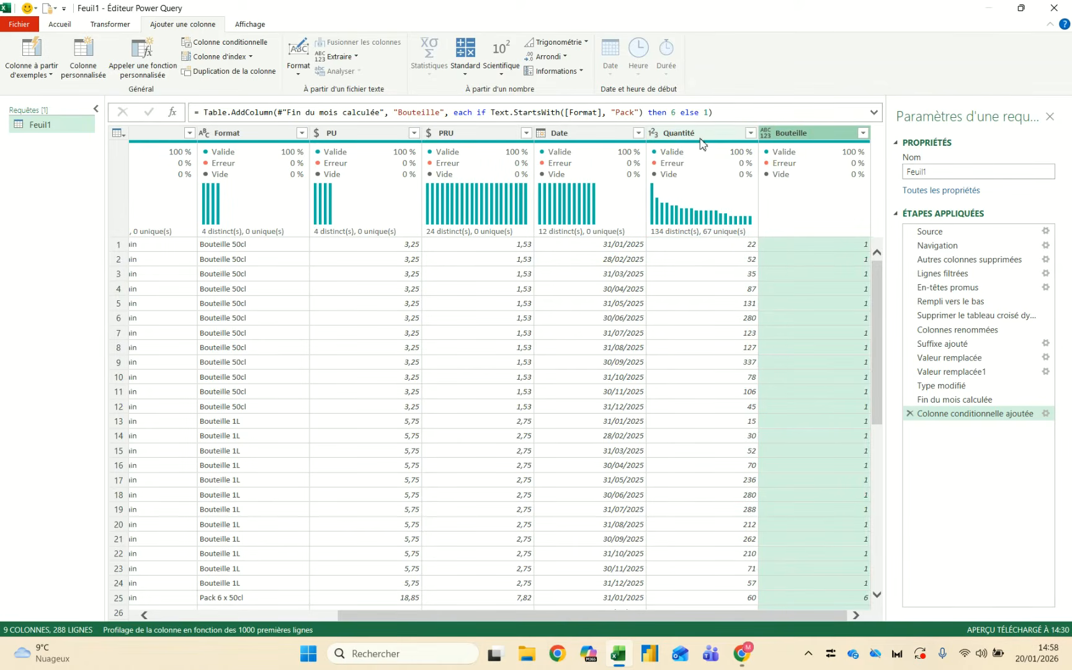
click(704, 138)
ctrl+click(810, 138)
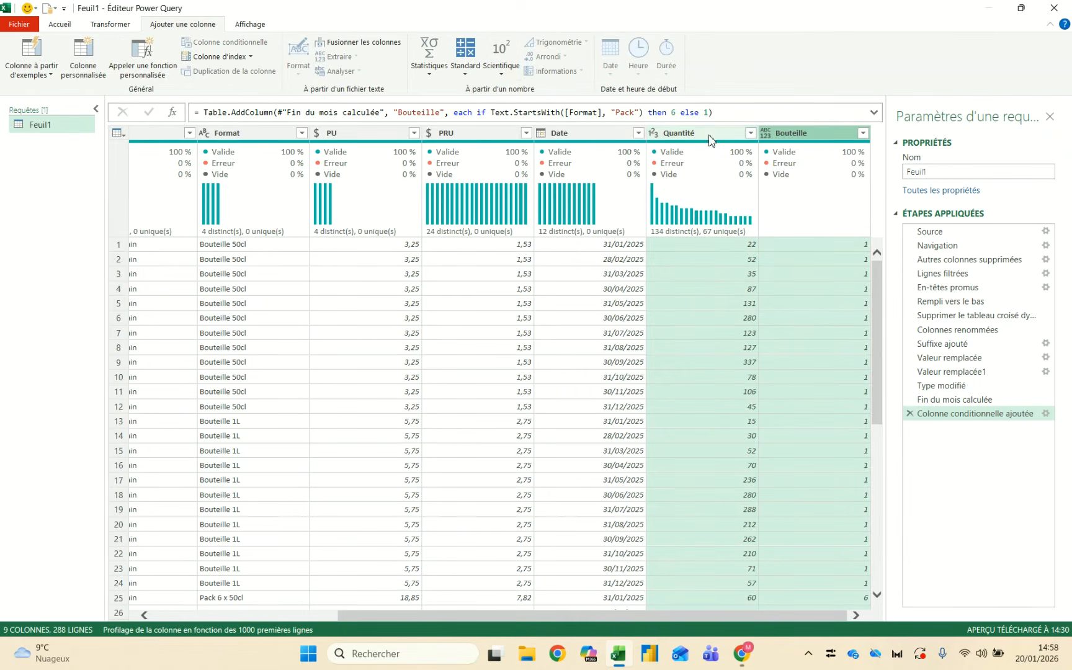
click(467, 68)
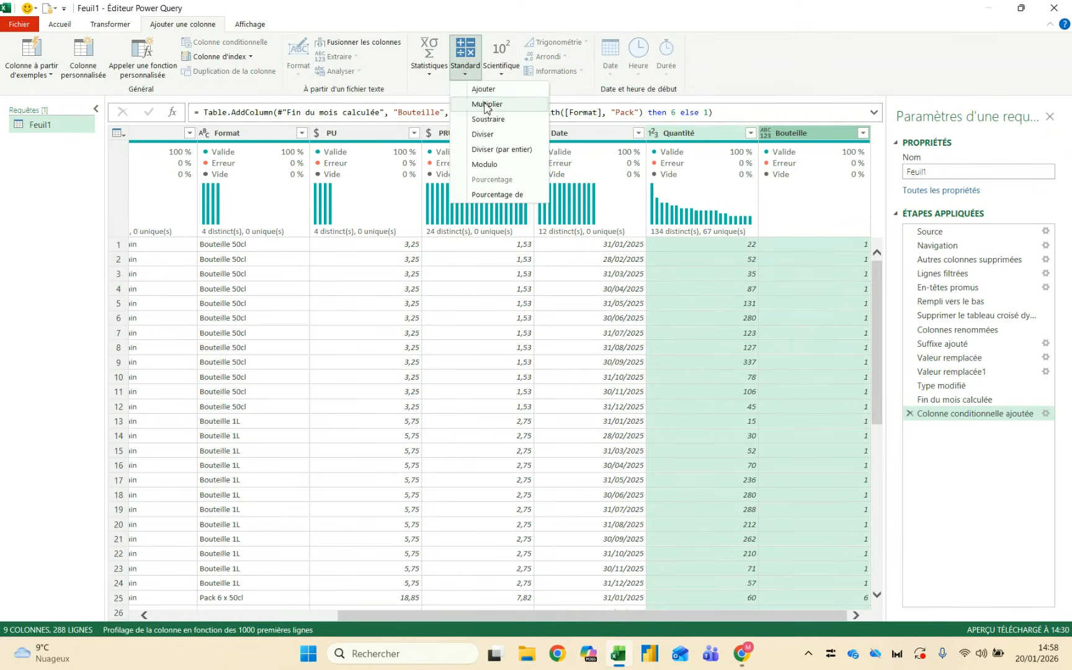
click(815, 137)
click(814, 137)
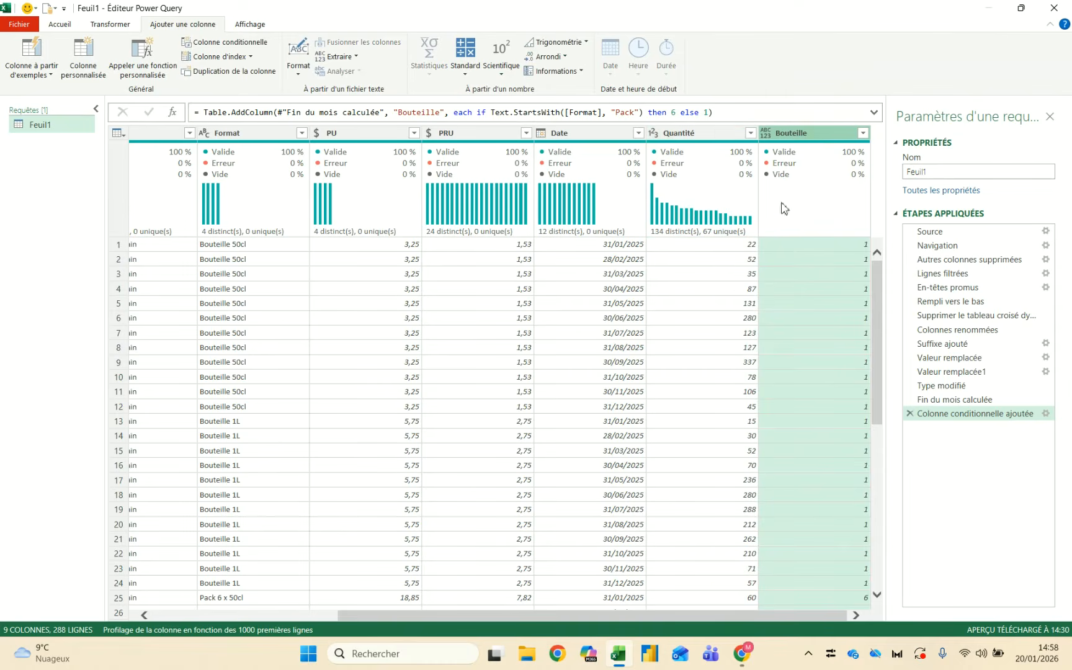
Edit the Bouteille column formula to enclose the if expression in parentheses and multiply it by [Quantité]
click(480, 112)
text(()
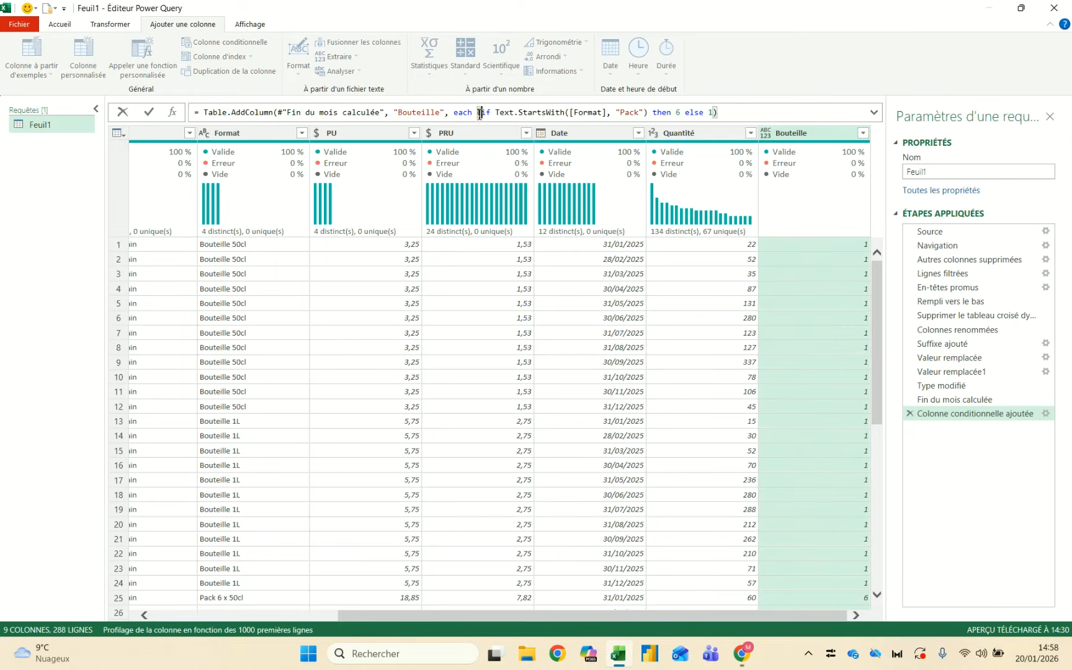
click(719, 112)
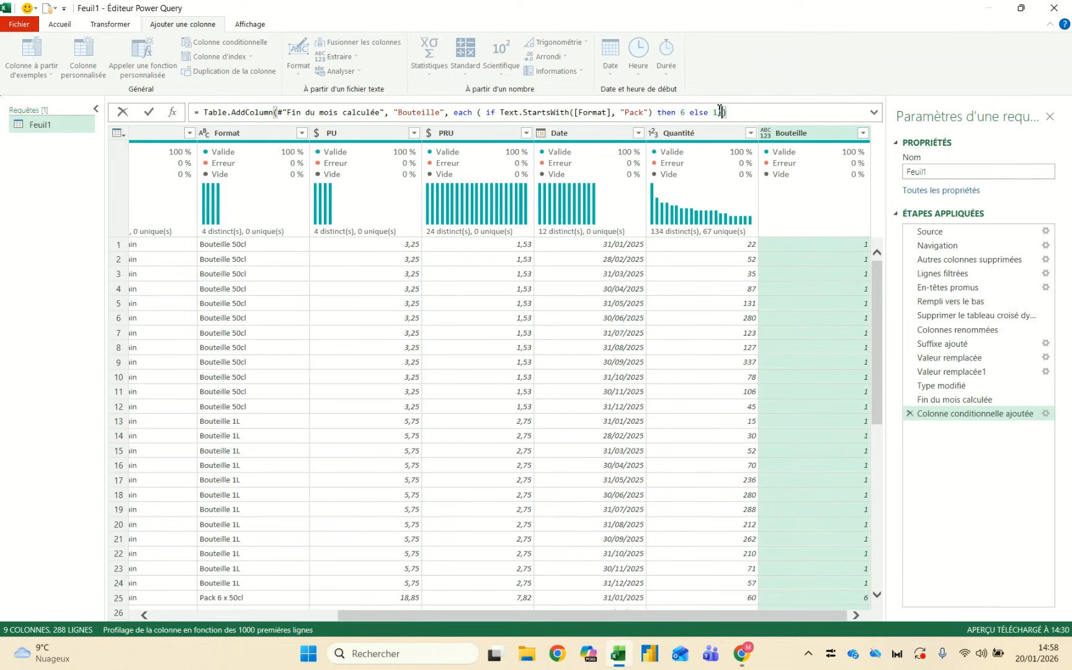
text())
text([Quantité)
click(481, 114)
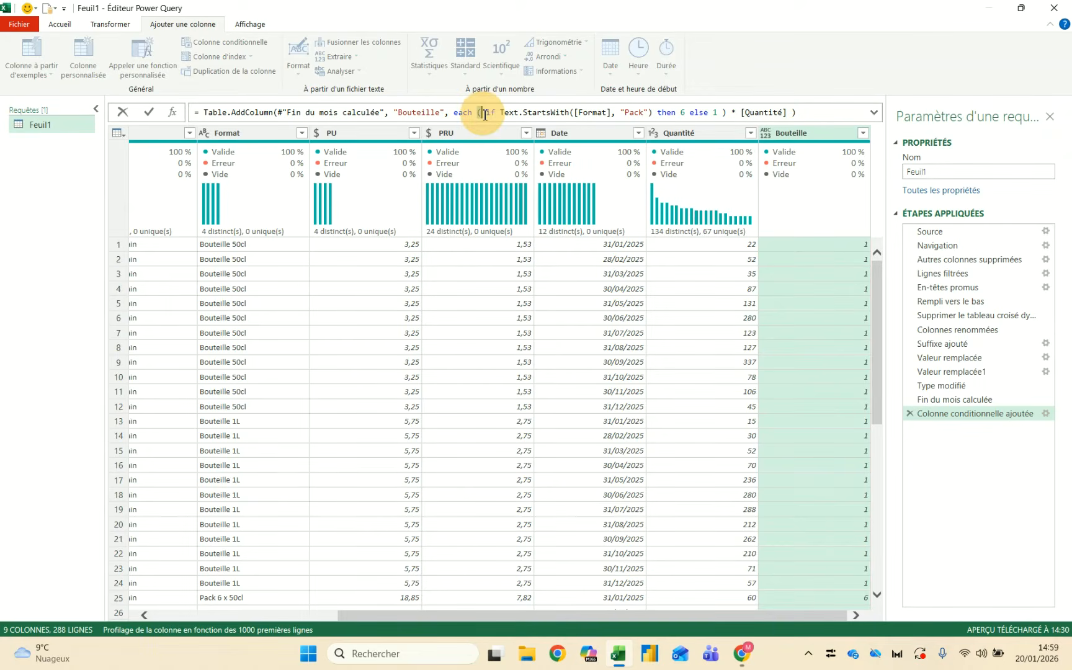
click(726, 113)
click(738, 113)
drag(743, 113, 787, 113)
click(787, 113)
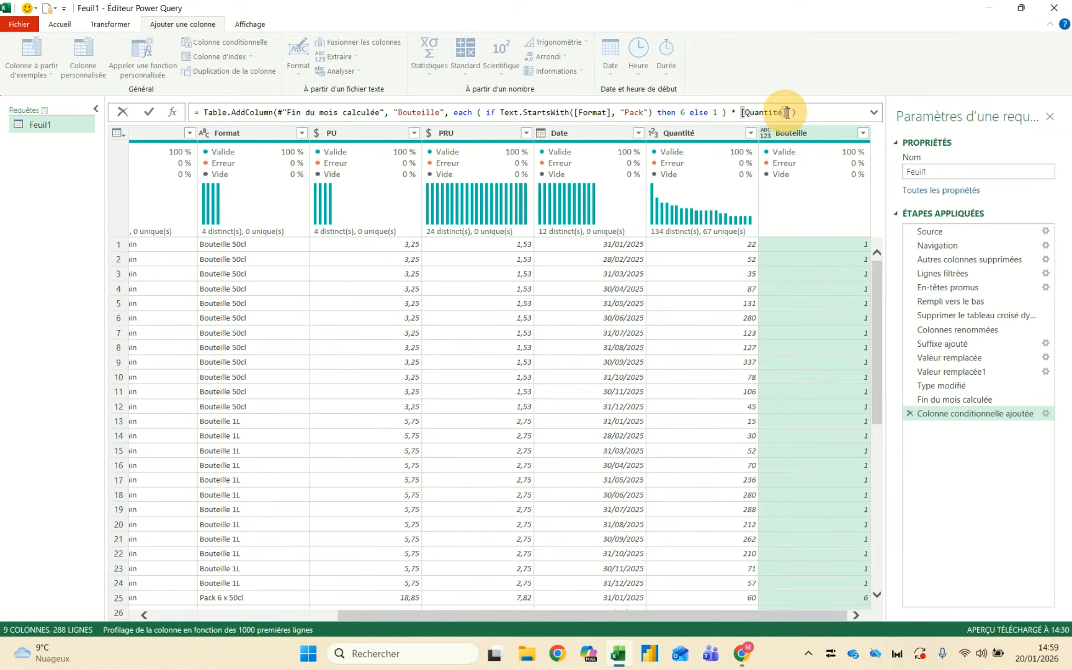
click(149, 113)
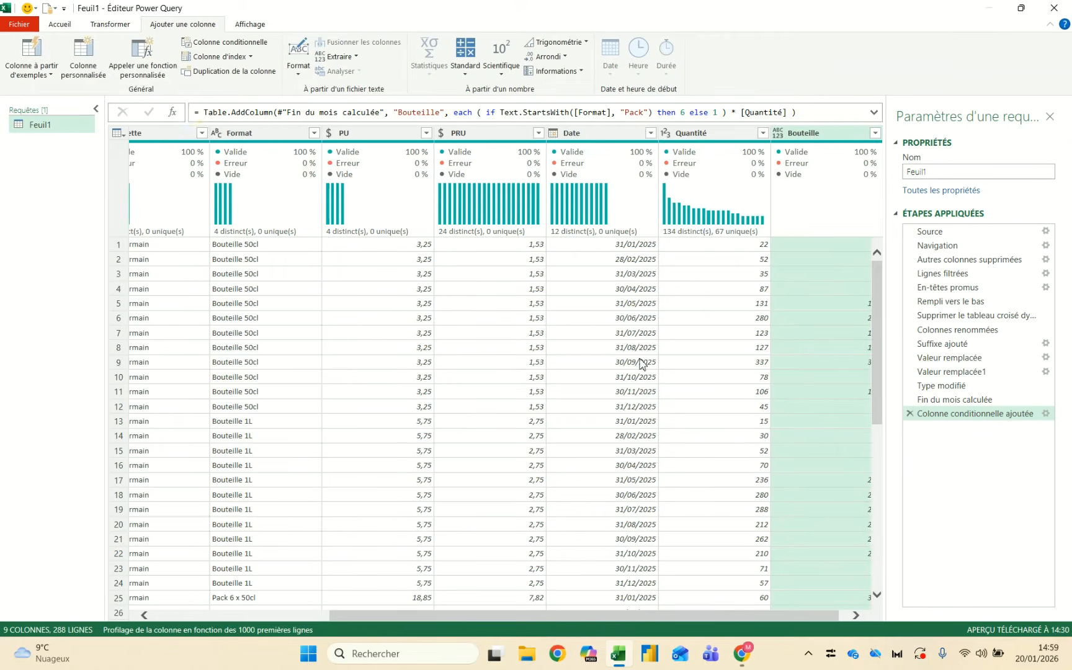
Compare the Quantité and Bouteille values on the single-bottle rows and on the Pack 6 x 50cl rows
click(730, 247)
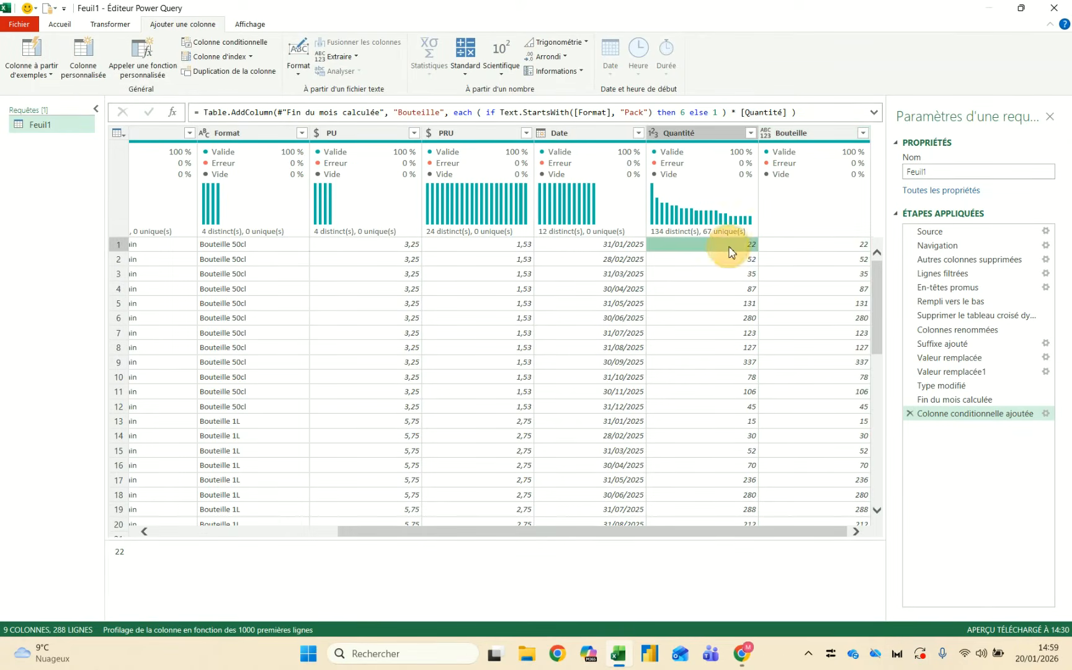
click(801, 249)
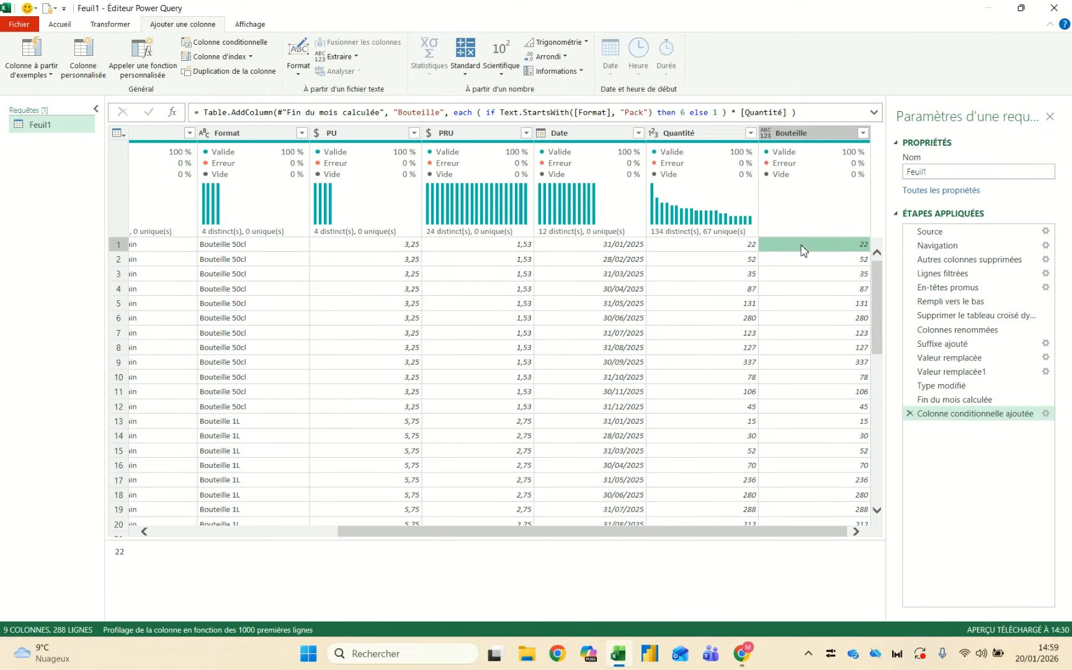
scroll(800, 249, down, 2)
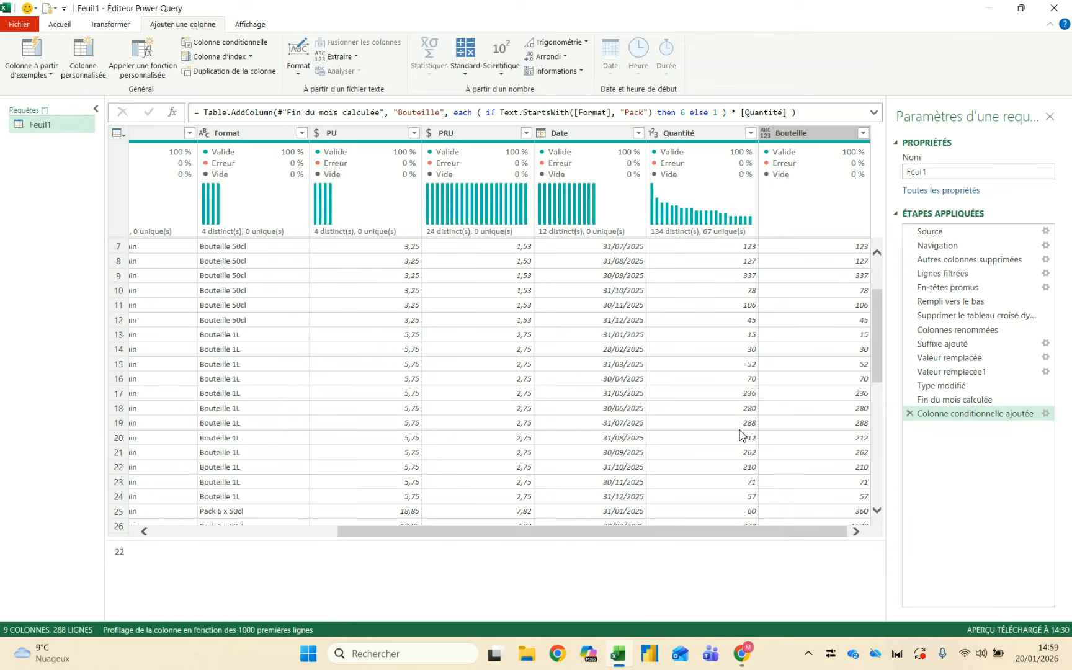
scroll(744, 473, down, 1)
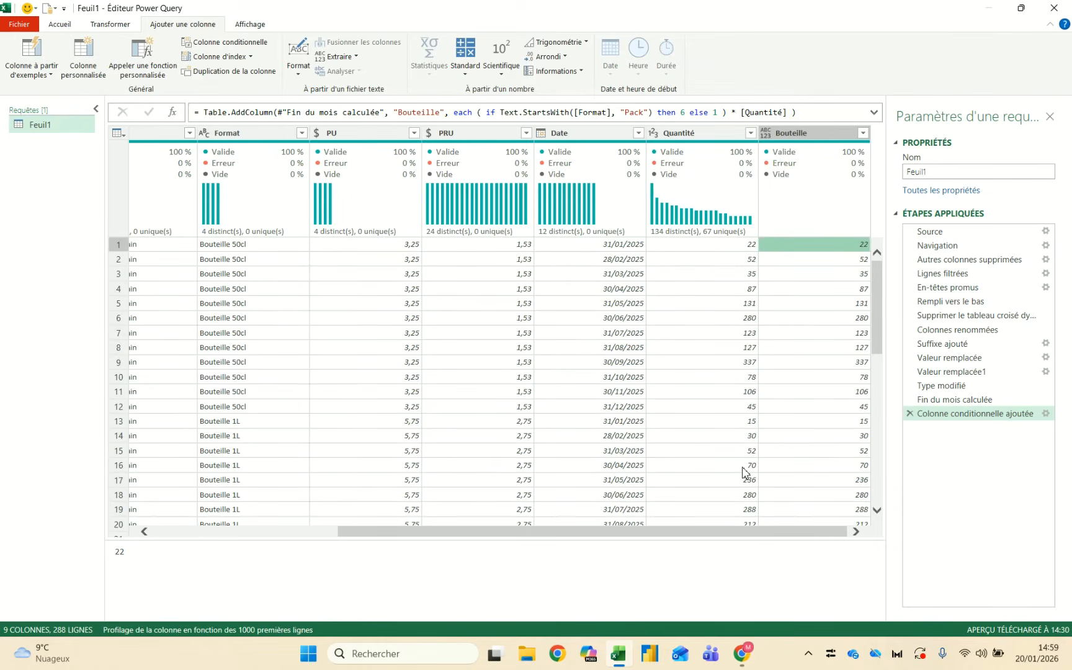
scroll(744, 471, down, 1)
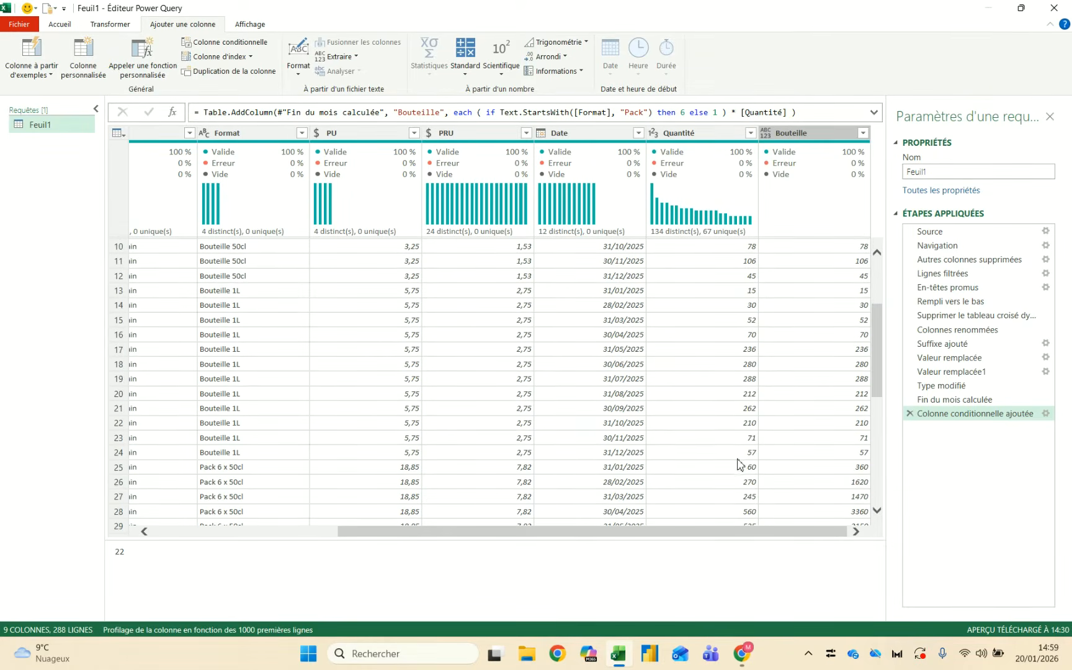
click(742, 466)
click(815, 470)
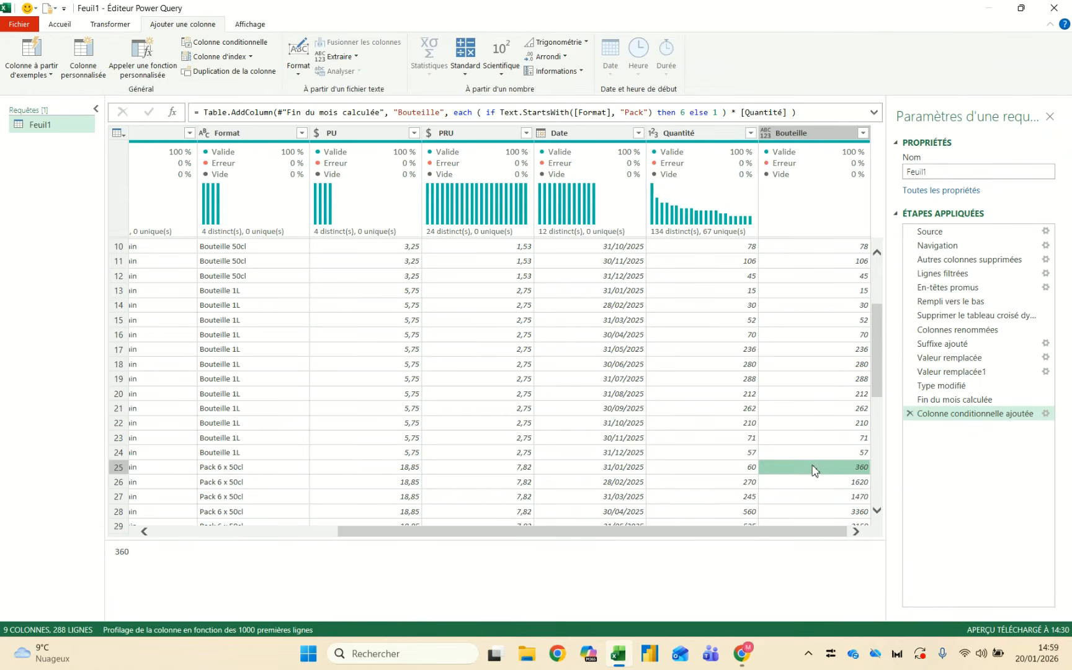
scroll(814, 470, up, 3)
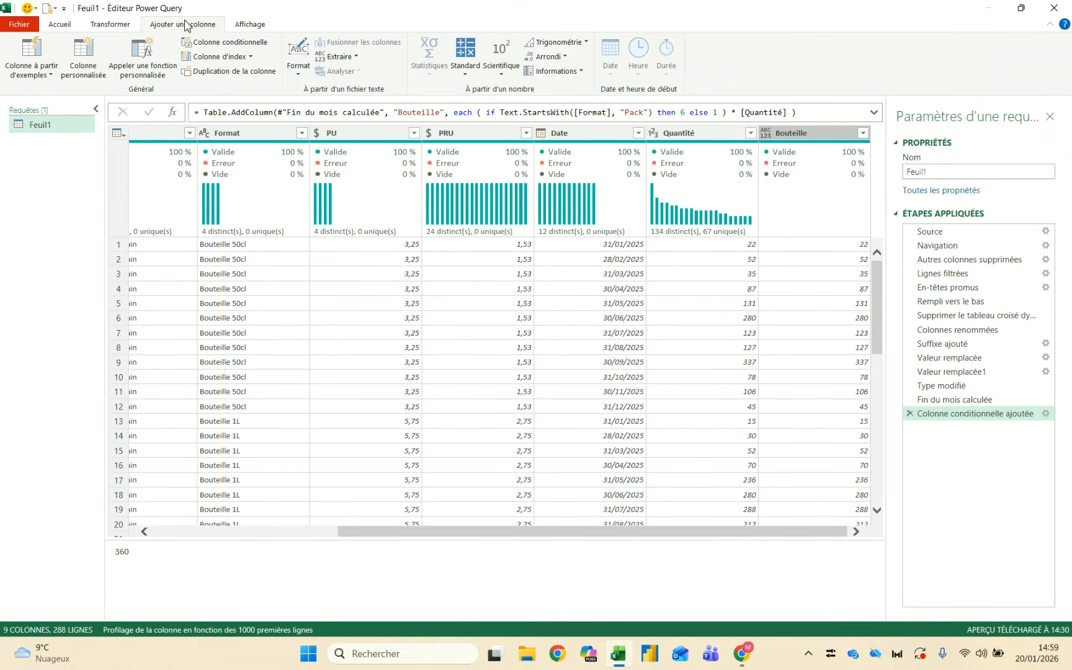
Start a conditional column named Litre that tests what the Format column ends with
click(235, 42)
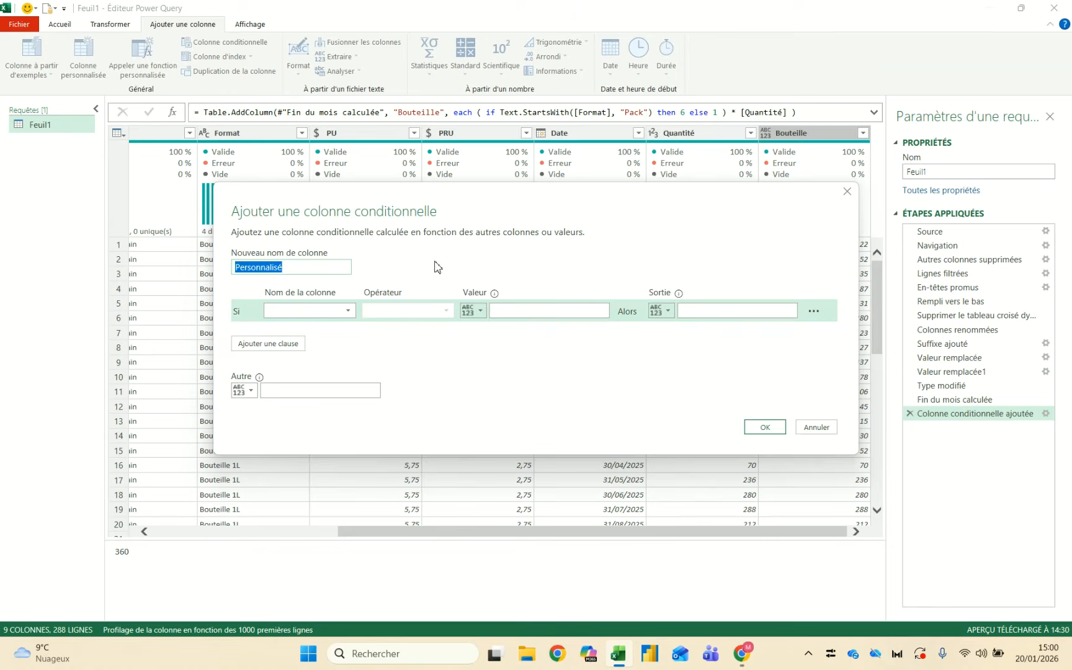
text(Litre)
click(311, 311)
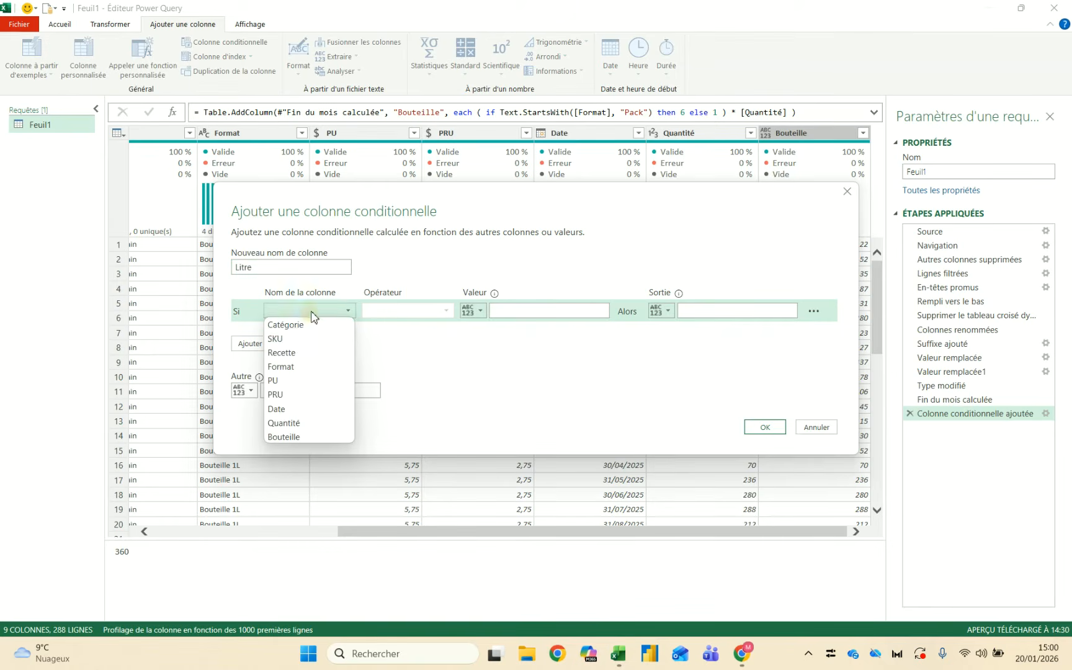
click(280, 366)
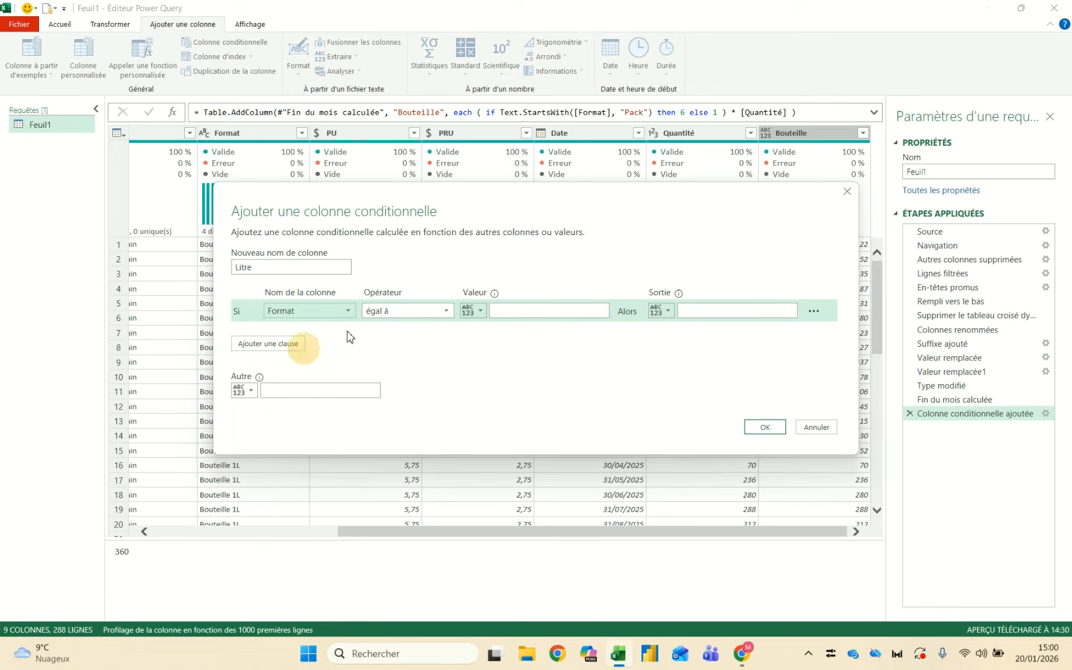
click(396, 310)
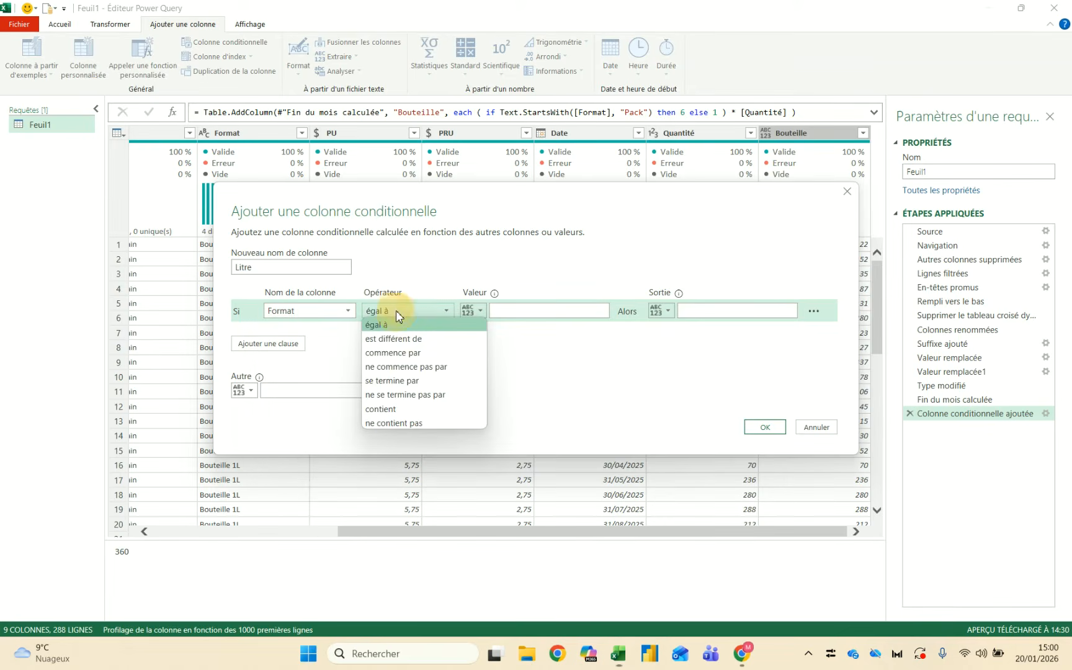
click(402, 381)
drag(414, 206, 502, 239)
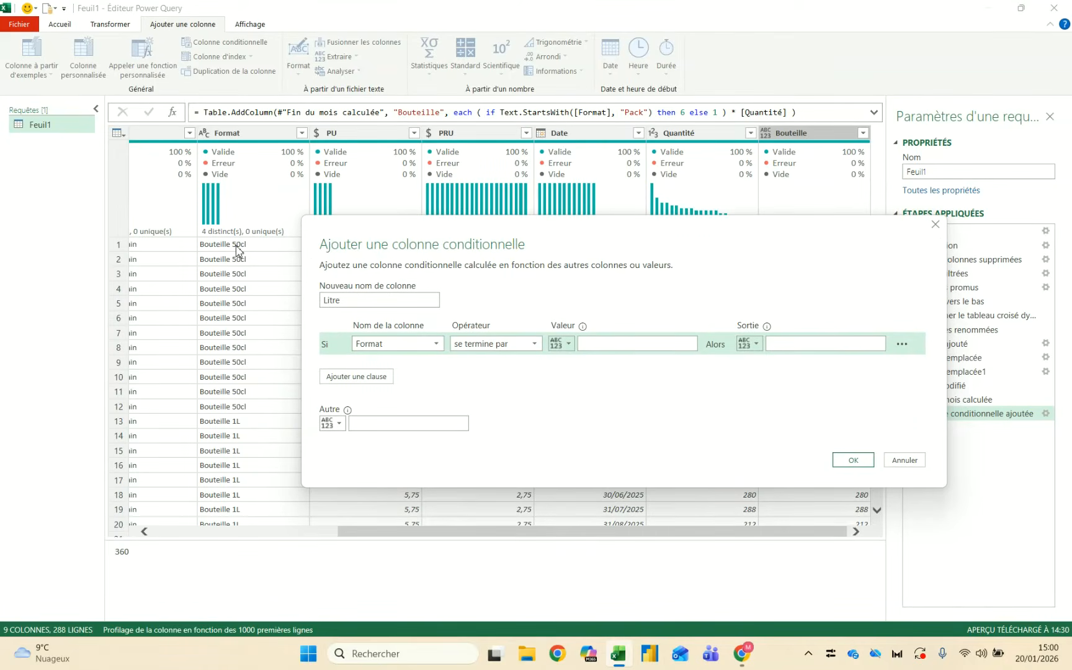
Make the Litre column return 0,5 when Format ends with "50cl" and 1 otherwise, and create it
click(639, 347)
text(50cl)
click(808, 349)
text(0,5)
click(366, 425)
text(1)
click(854, 460)
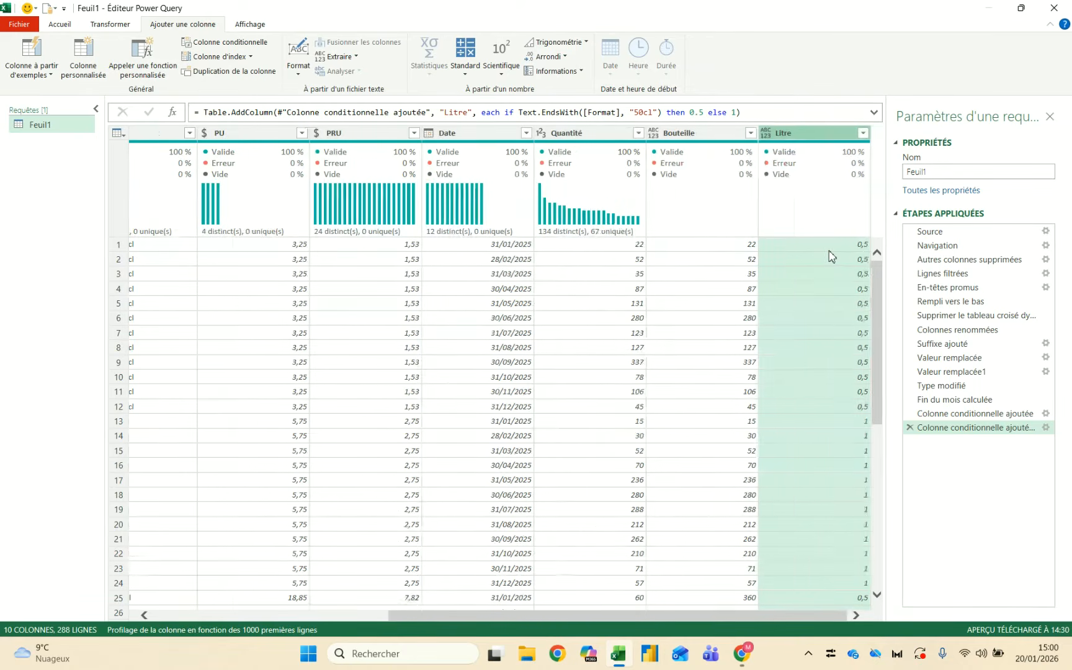
Review the Format values of the bottle and pack rows against the Litre rule
scroll(863, 580, down, 3)
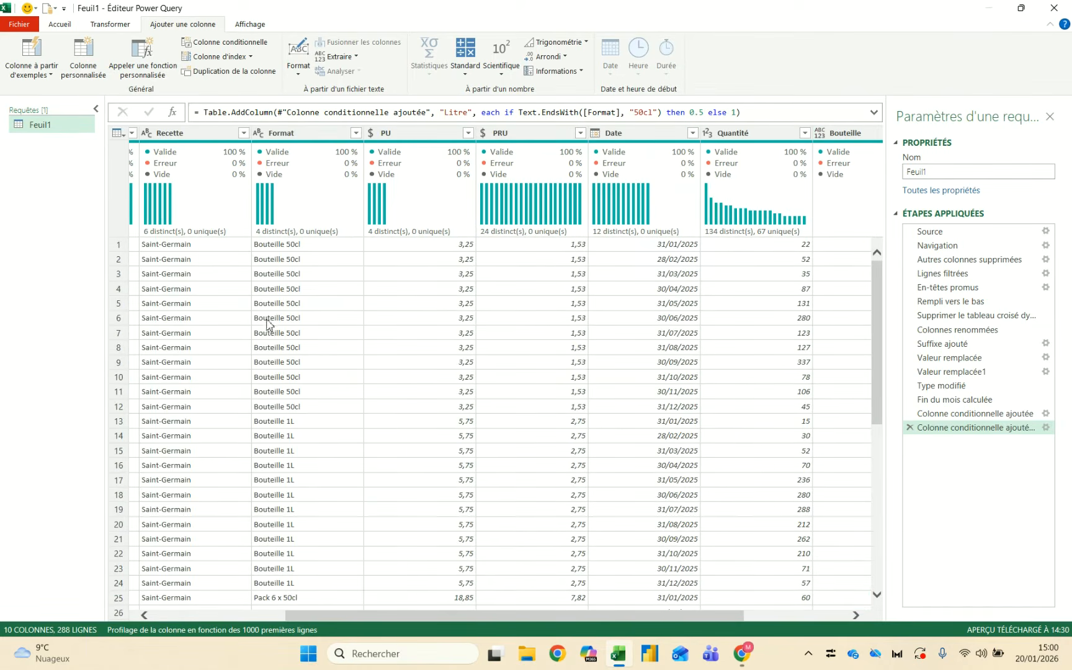
scroll(267, 444, down, 4)
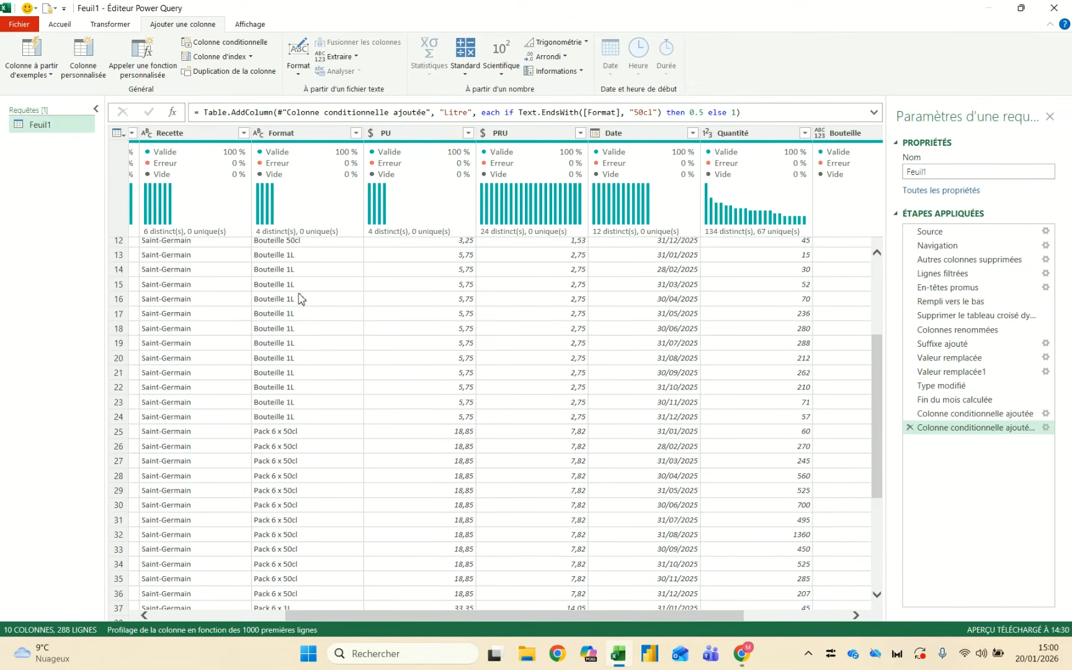
scroll(288, 412, down, 1)
scroll(288, 411, down, 2)
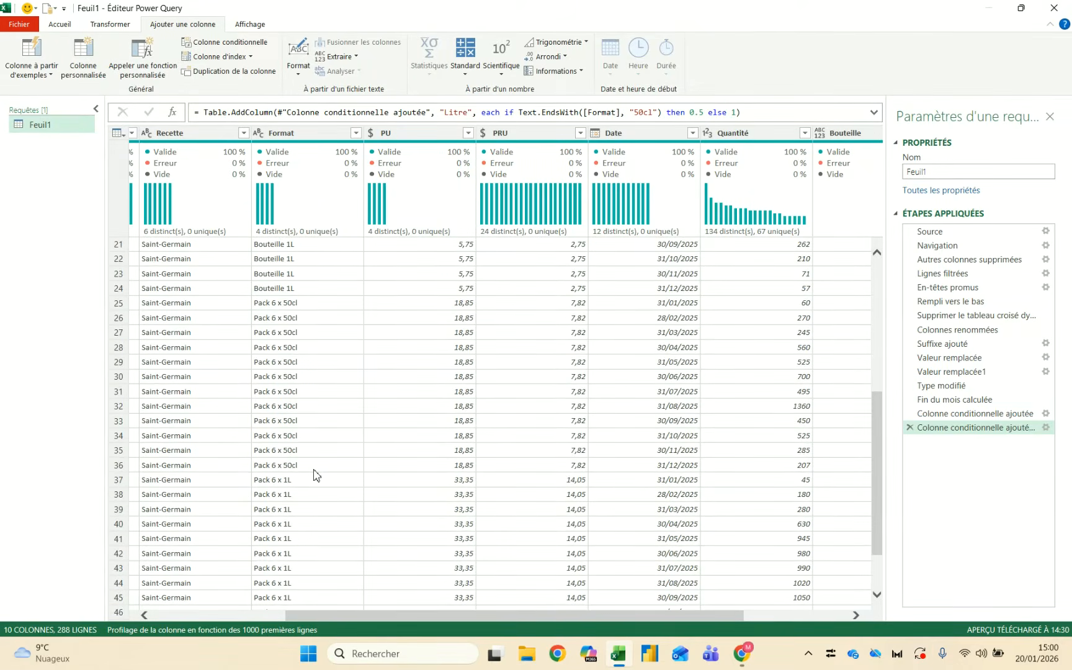
Edit the Litre column's formula to wrap the 50cl condition in parentheses and multiply its result by [Quantité]
scroll(314, 474, up, 6)
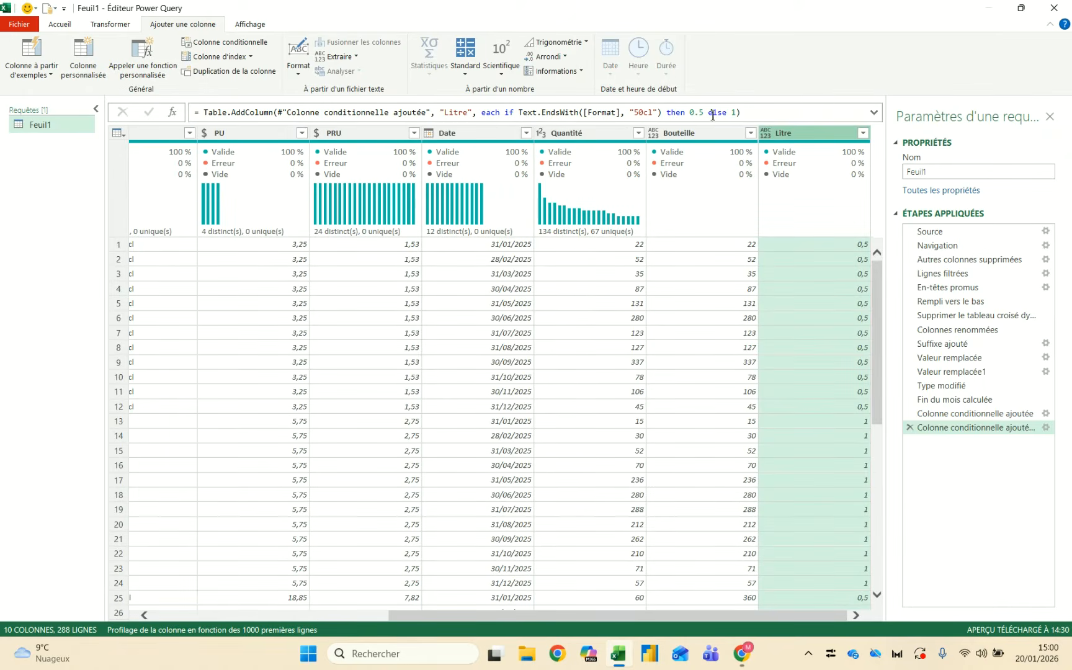
click(507, 112)
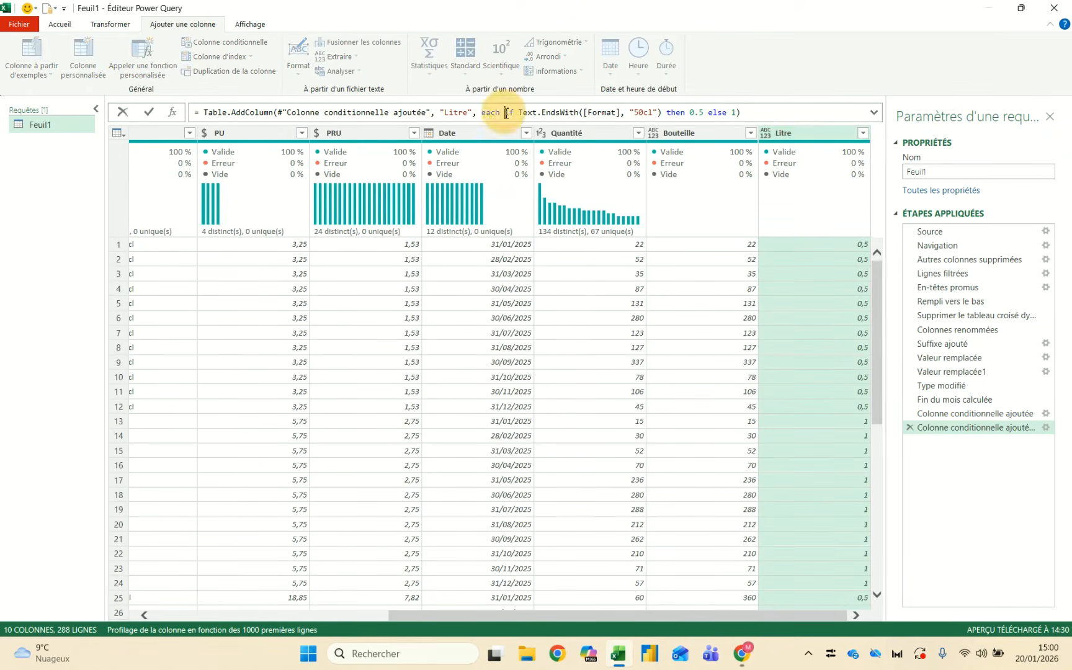
click(745, 112)
text() *)
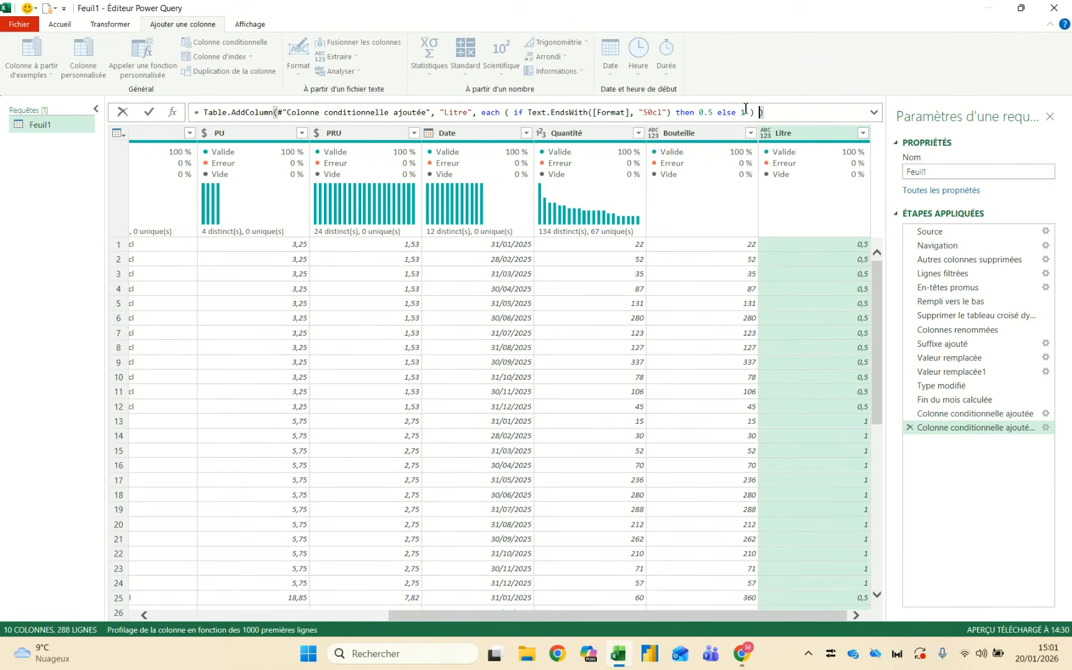
key(Left)
key(Left)
key(BackSpace)
key(Right)
text(* [Quantité)
key(Return)
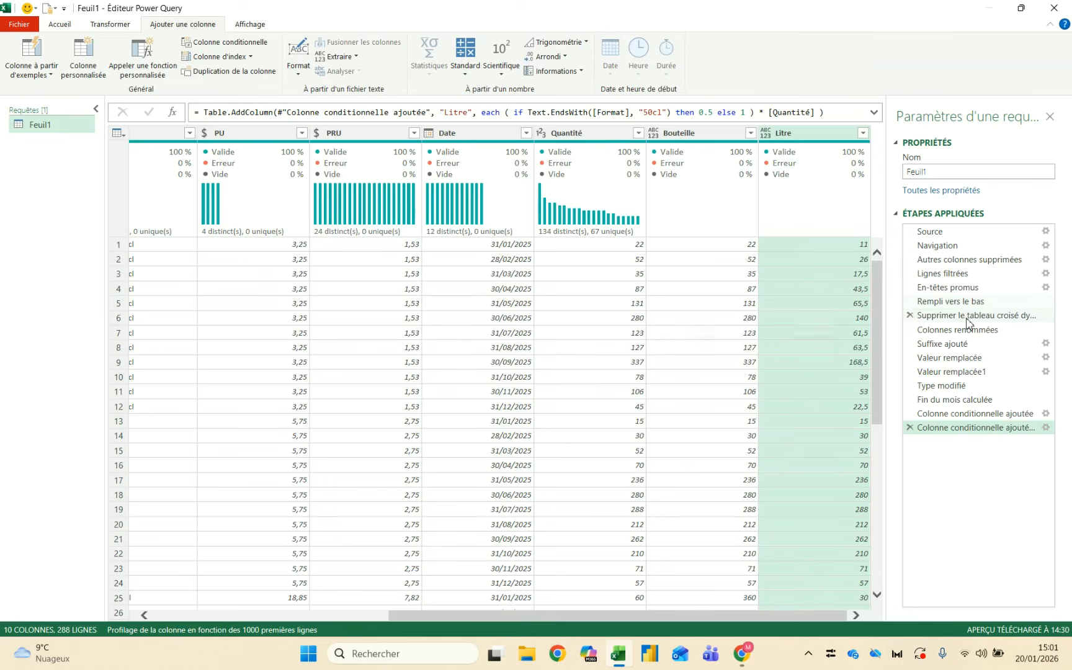
Review the query's unpivot and column-renaming steps, and return to the Litre conditional column step
click(937, 315)
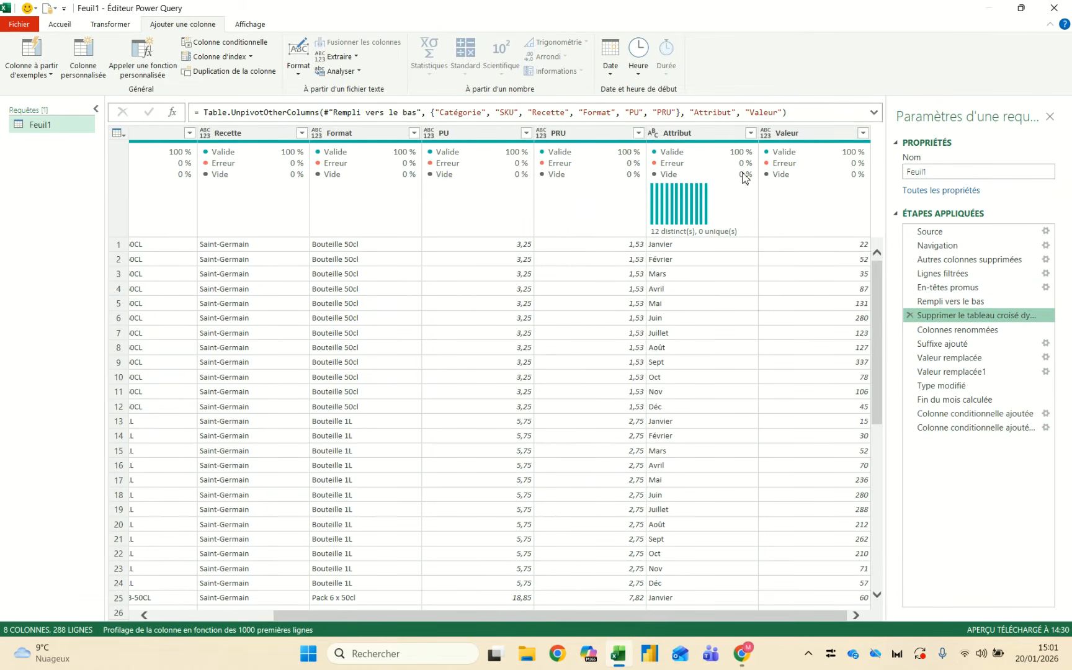
click(999, 332)
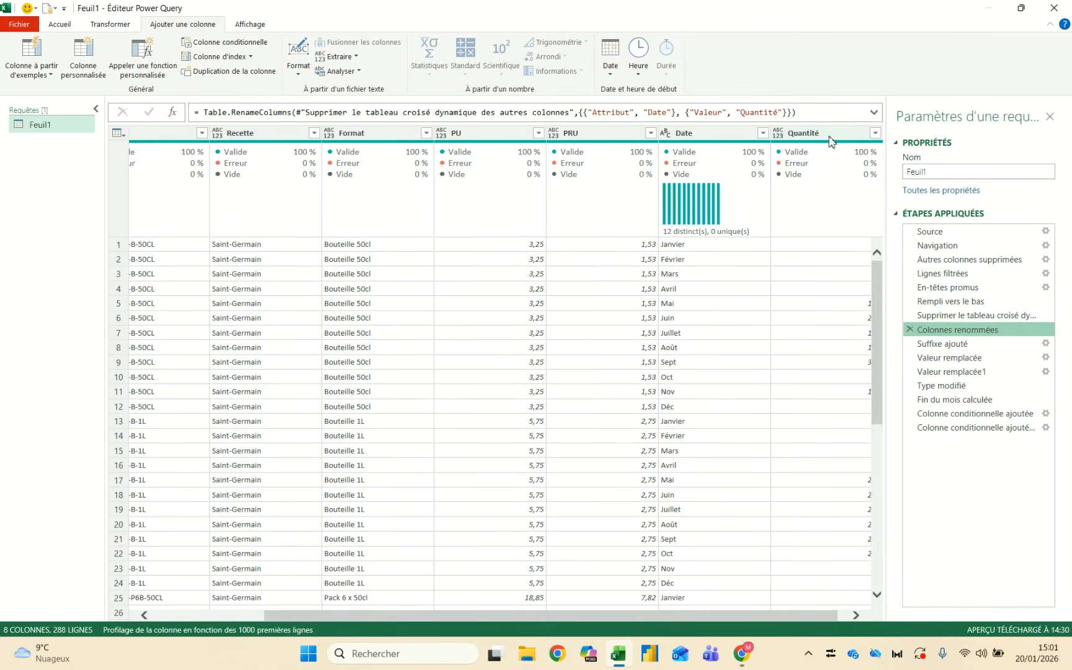
click(1021, 429)
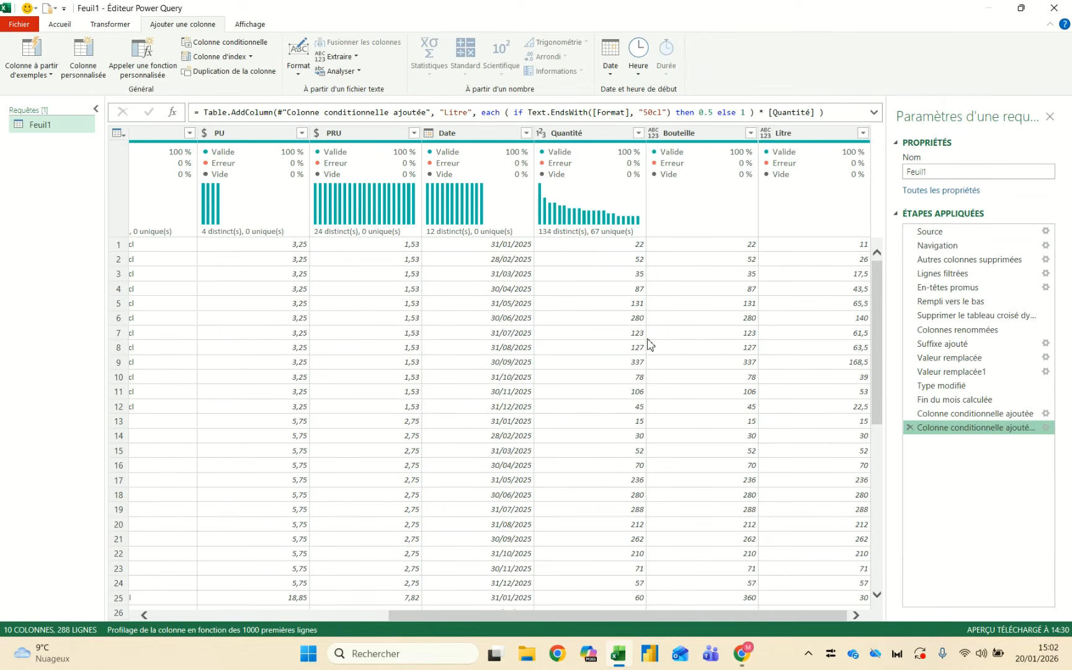
Set the Bouteille column's data type to whole number and the Litre column's to decimal number
click(819, 133)
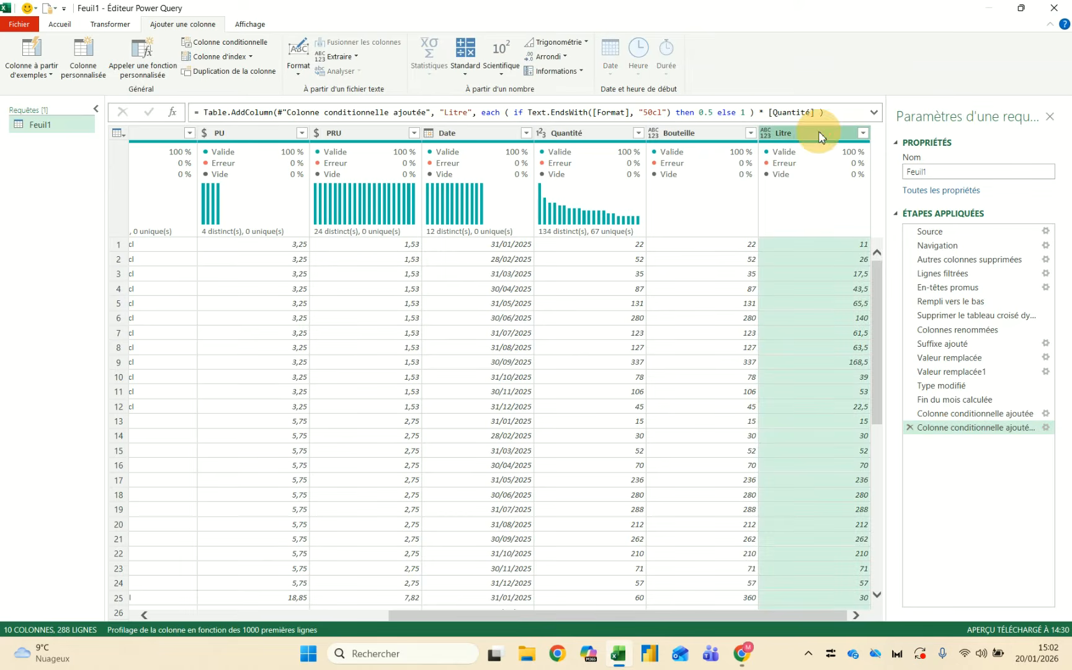
click(713, 135)
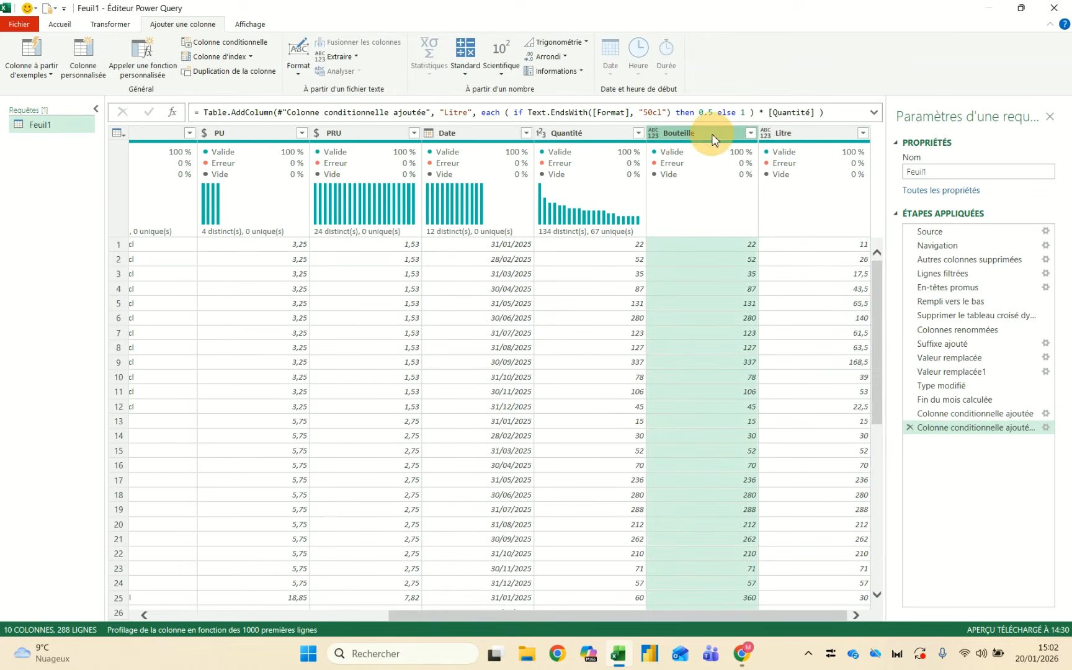
click(656, 136)
click(696, 177)
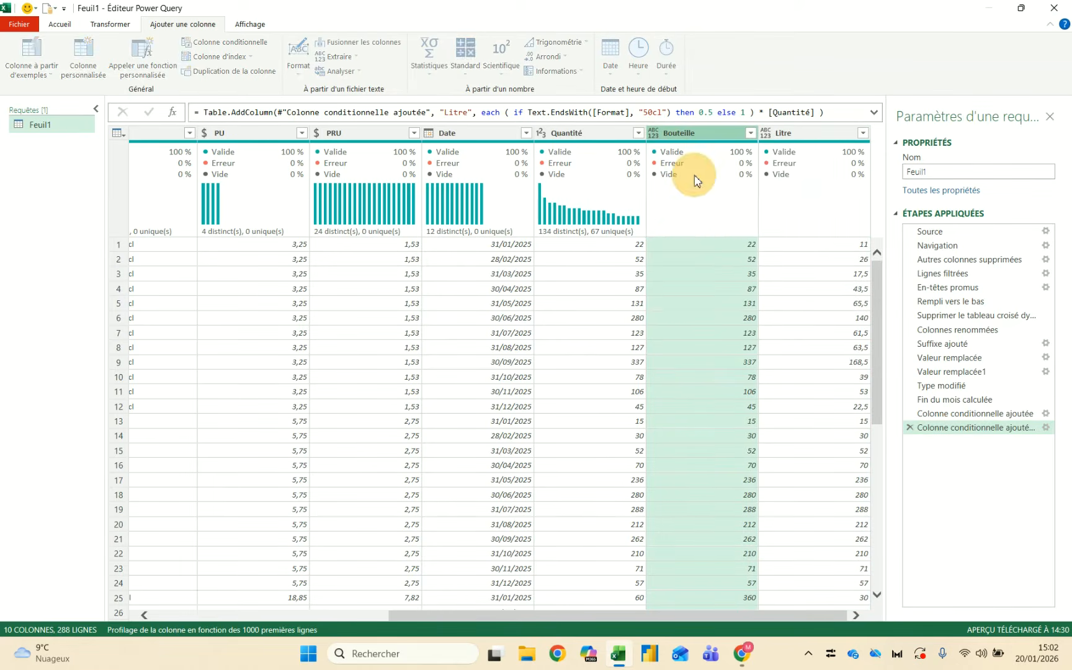
click(782, 132)
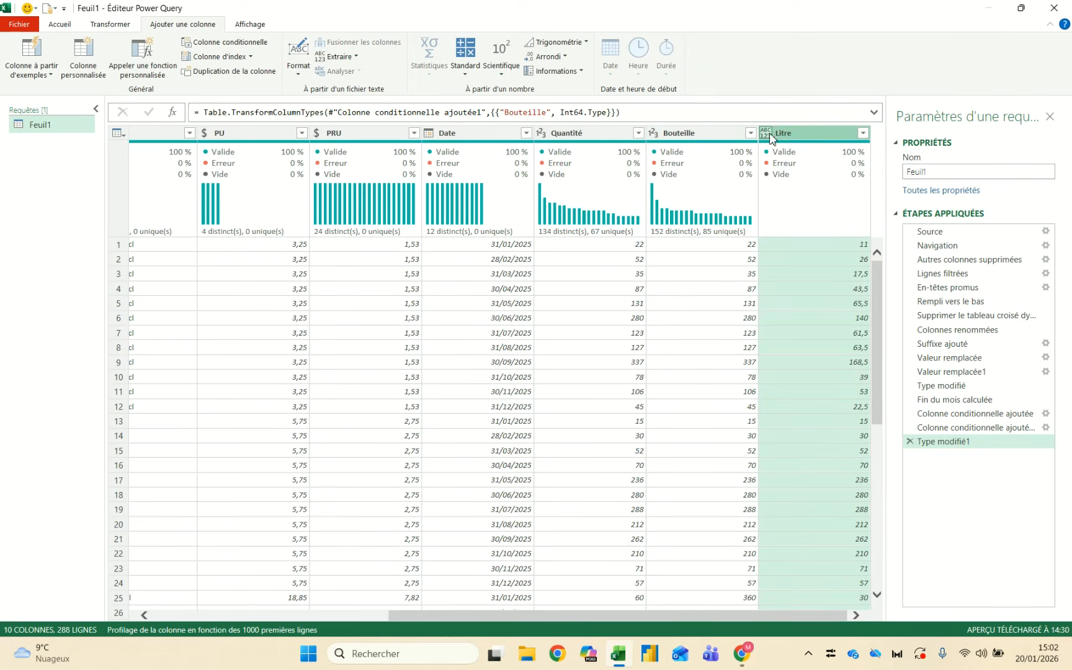
click(767, 133)
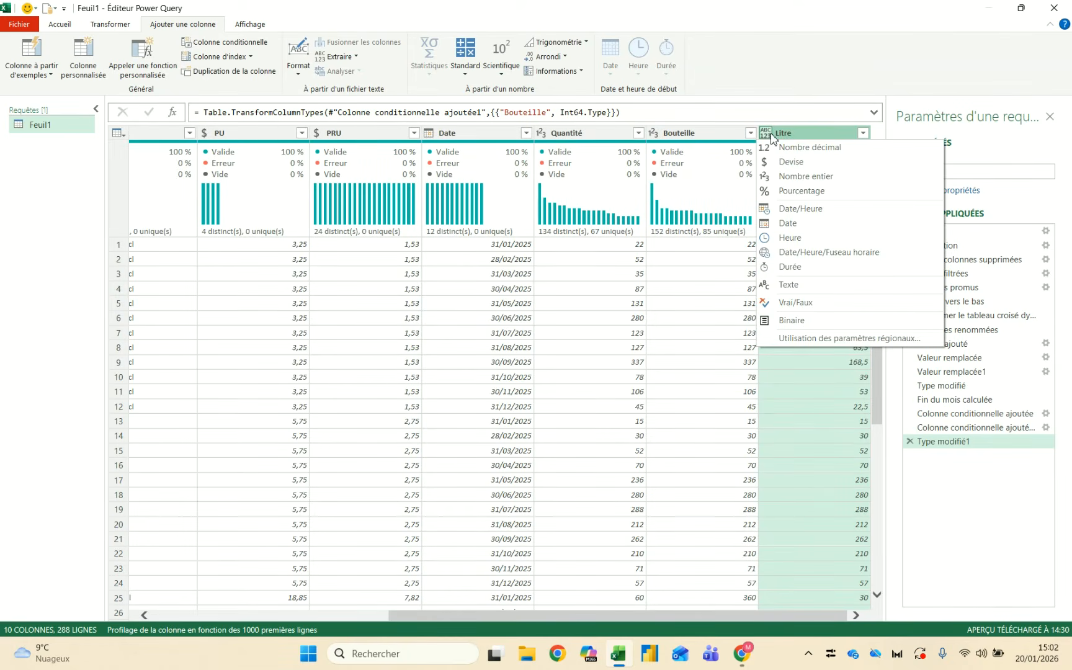
click(798, 150)
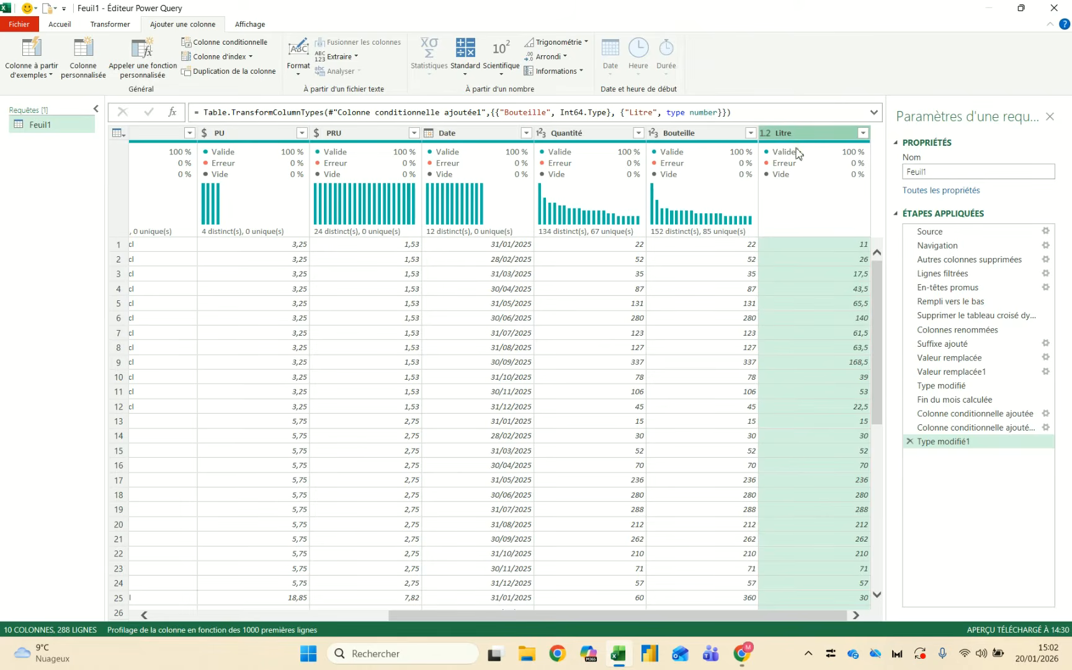
Review the Quantité, Bouteille and Litre columns alongside the PU and PRU price columns
click(640, 273)
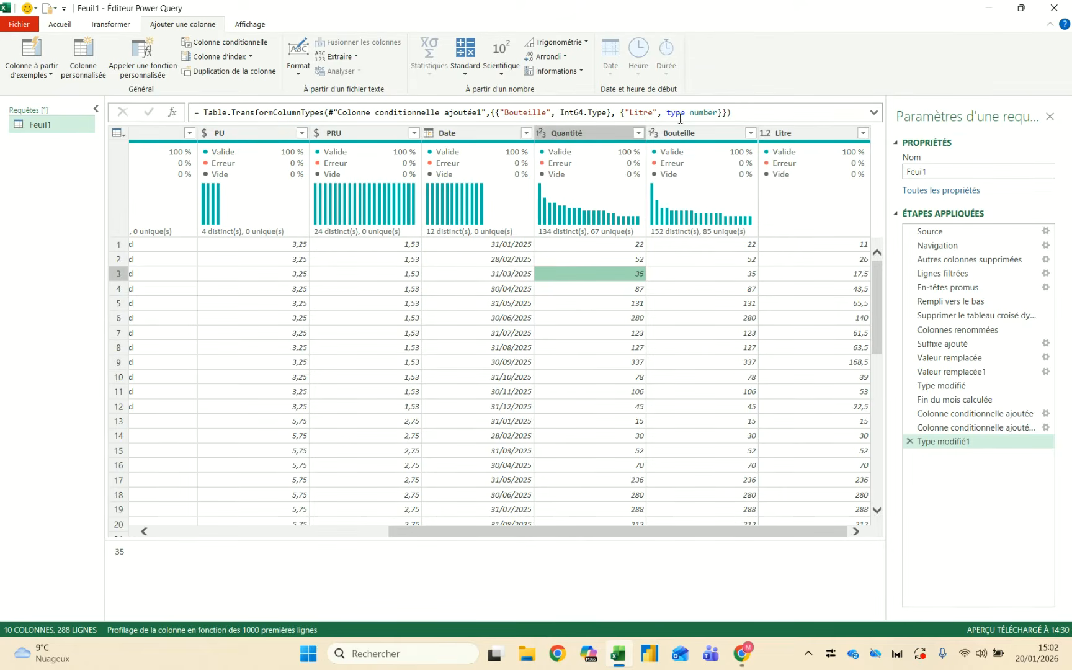
click(576, 134)
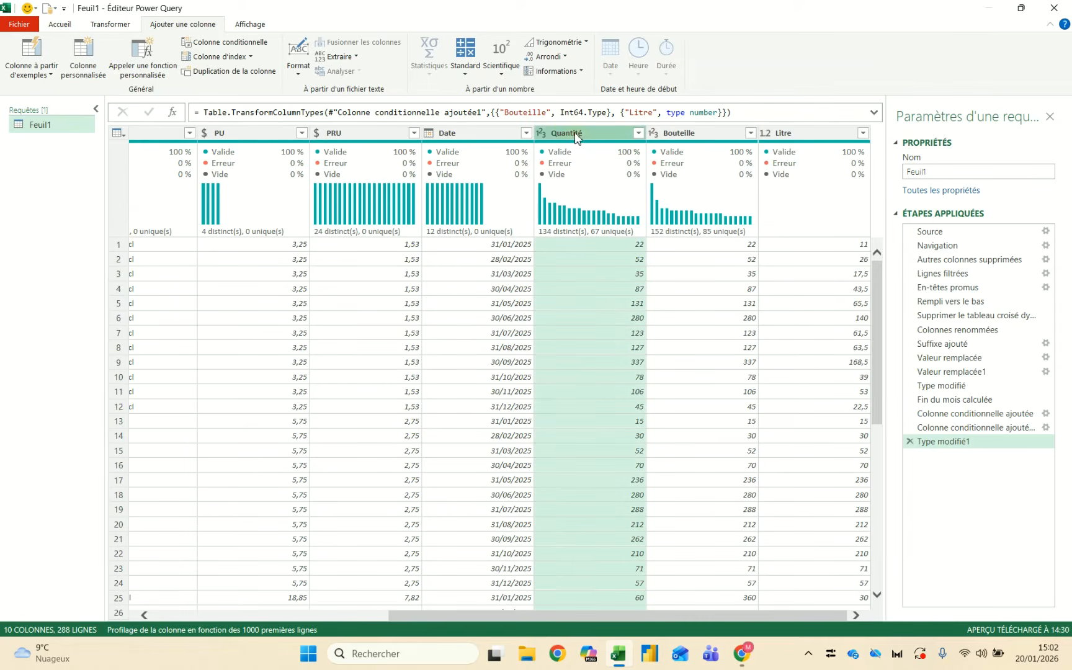
click(719, 135)
click(806, 135)
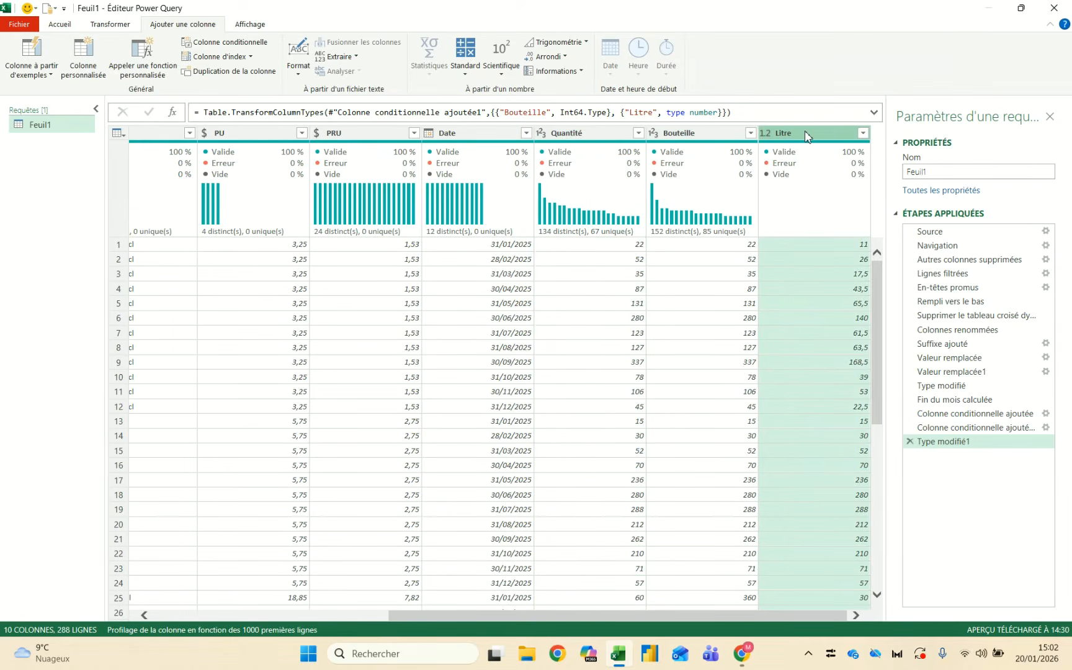
click(596, 137)
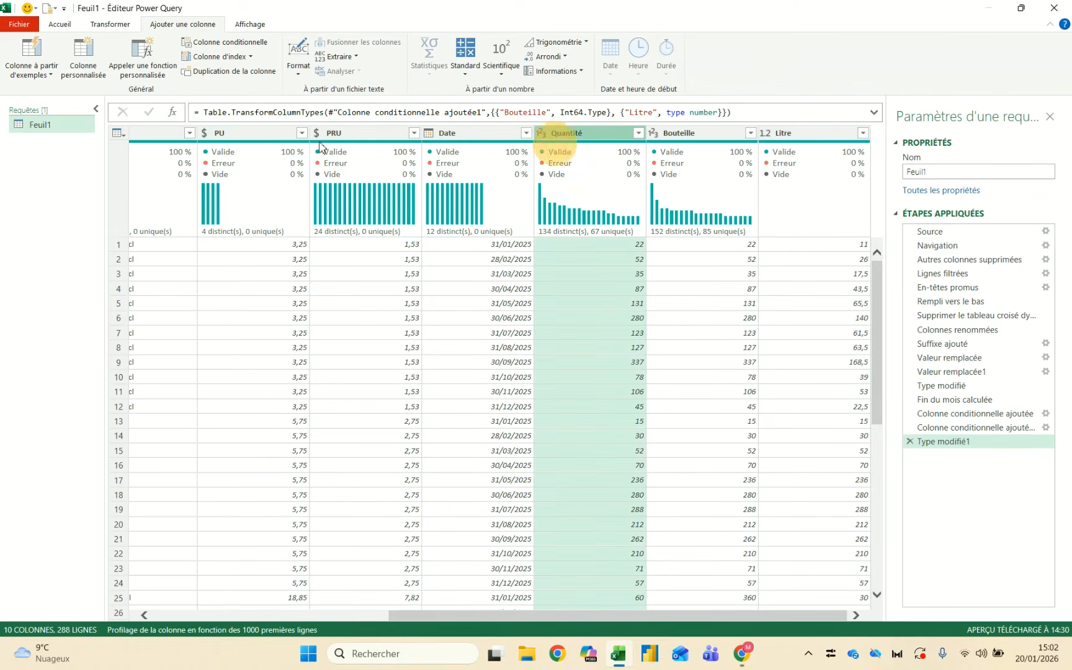
click(231, 136)
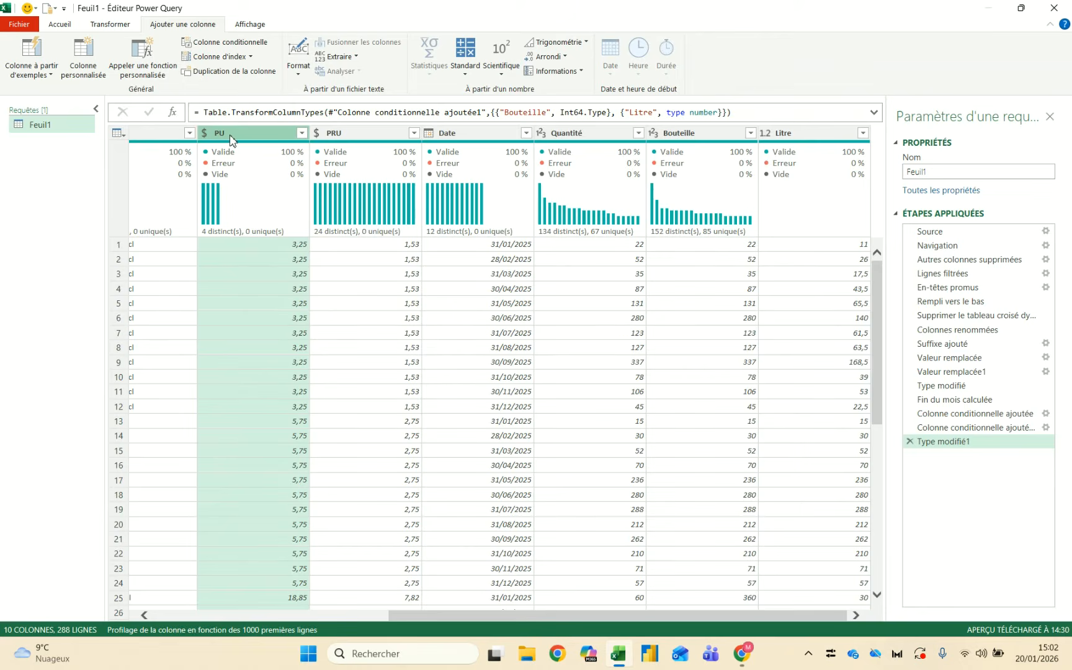
click(343, 138)
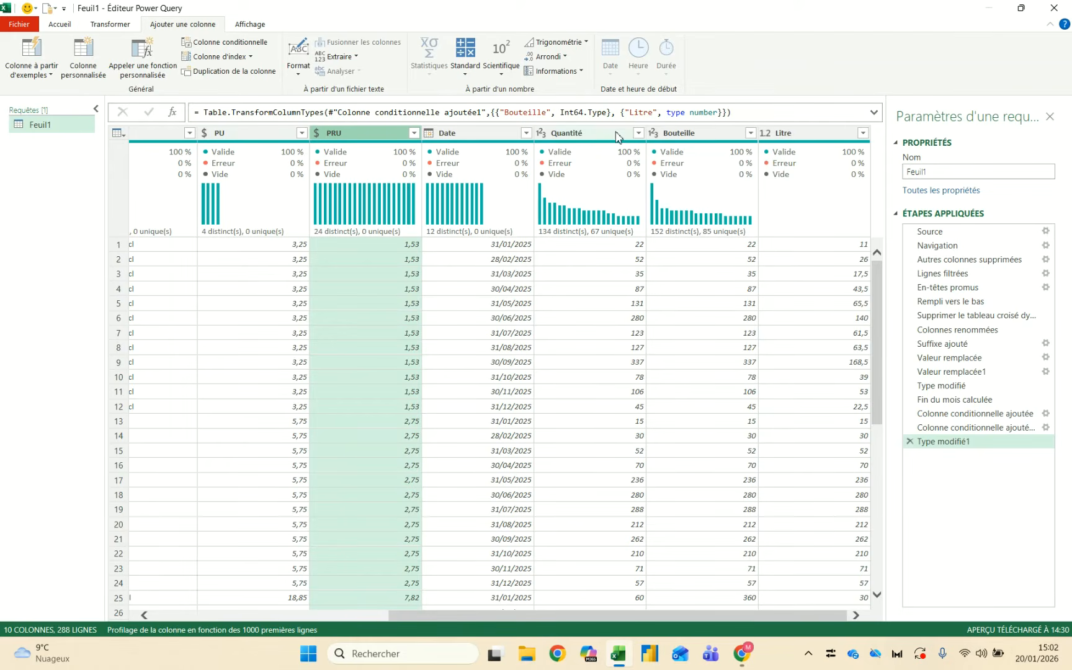
Add a calculated column that multiplies PU by Quantité
click(263, 137)
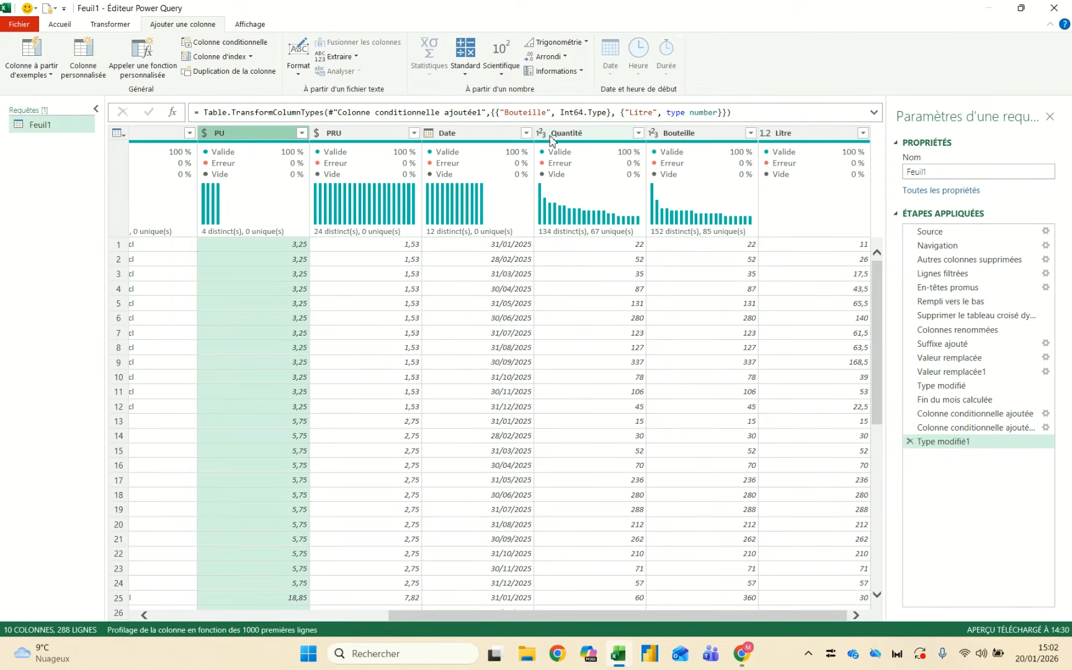
ctrl+click(587, 138)
click(465, 67)
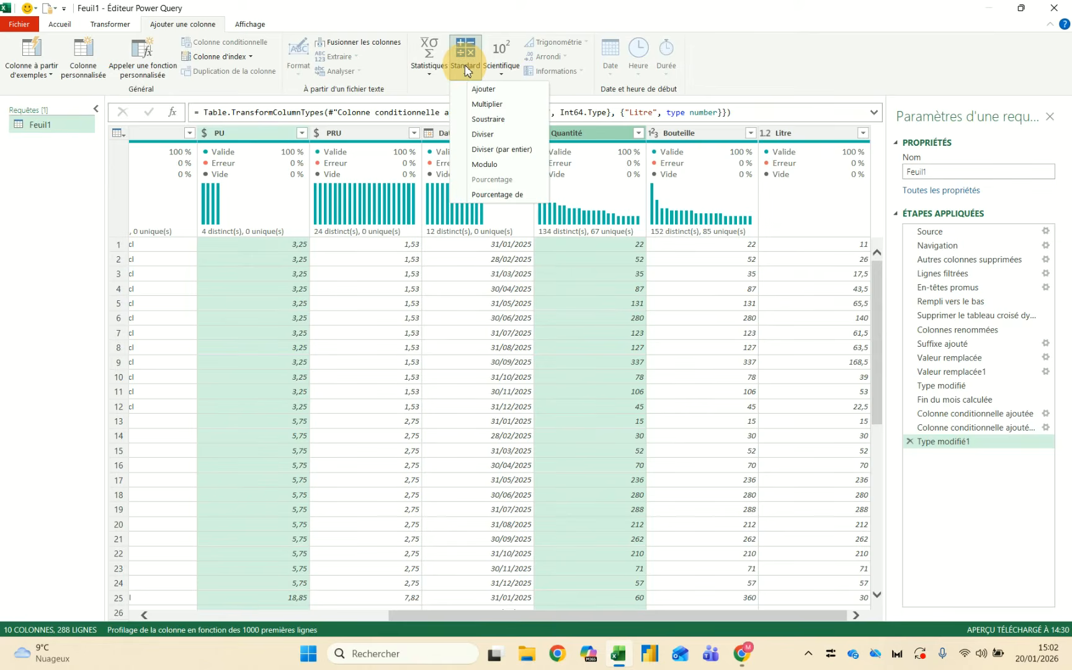
click(487, 104)
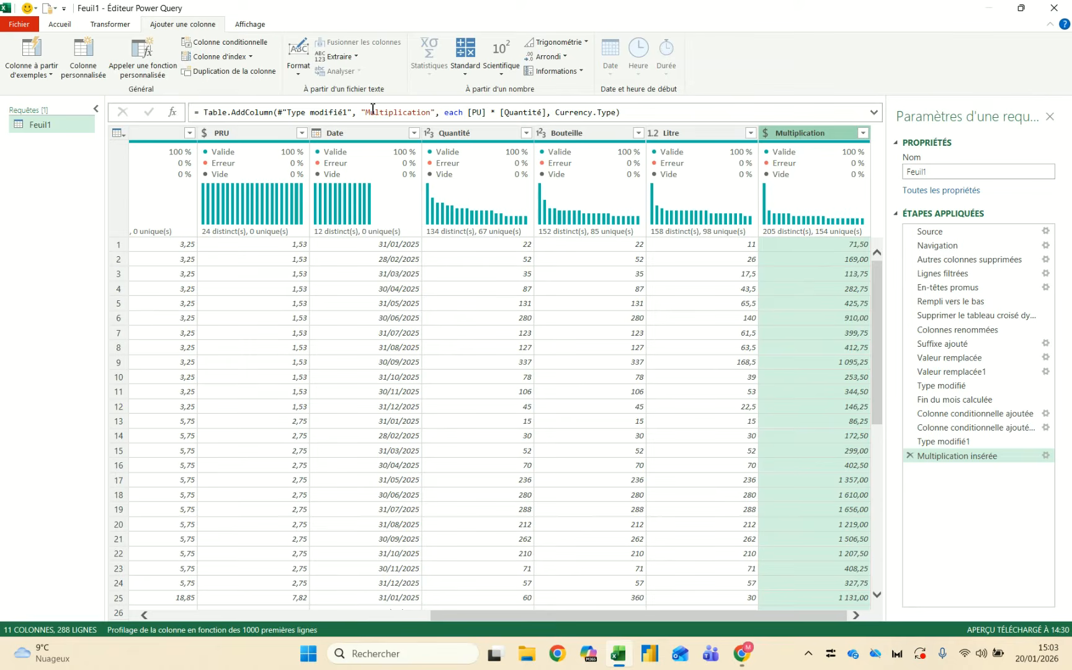
Add a calculated column that multiplies PRU by Quantité
click(279, 137)
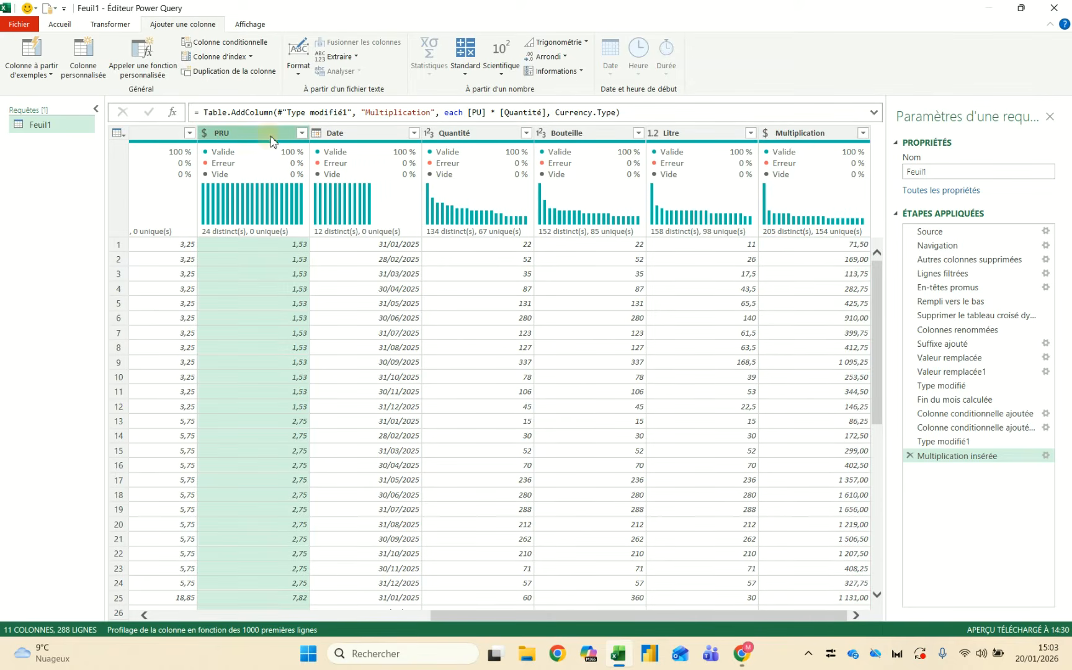
ctrl+click(476, 134)
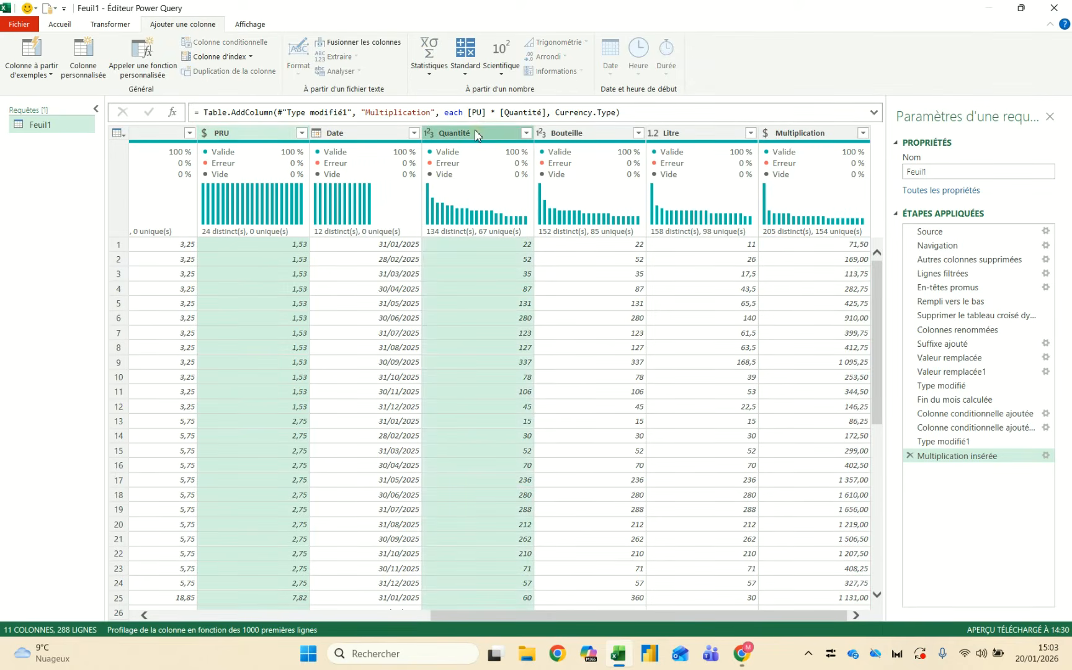
click(467, 65)
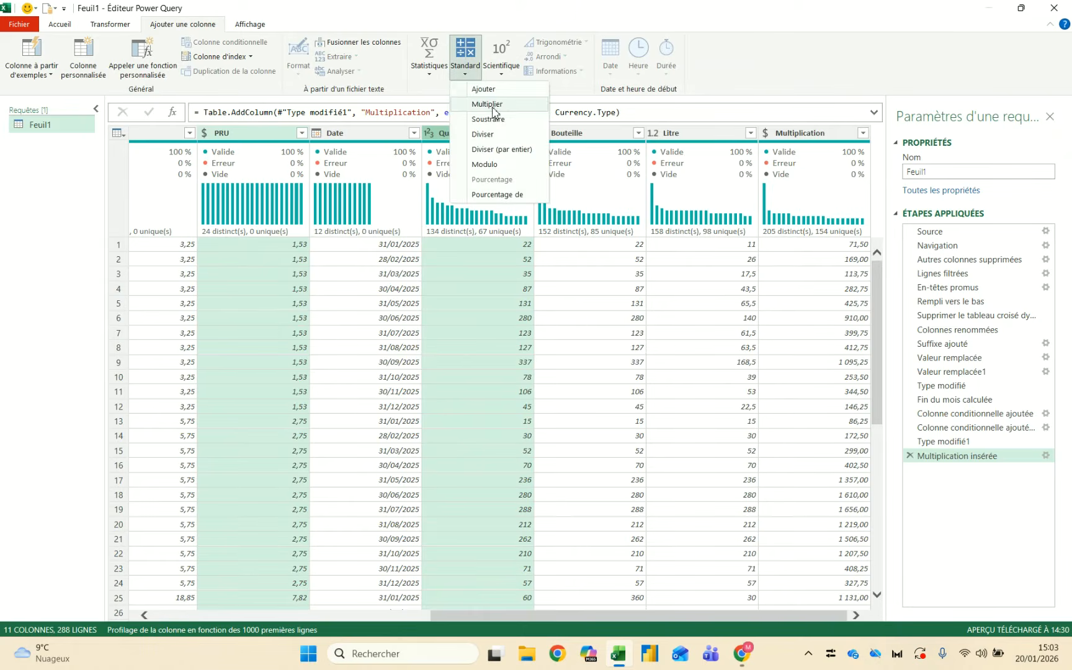
click(488, 104)
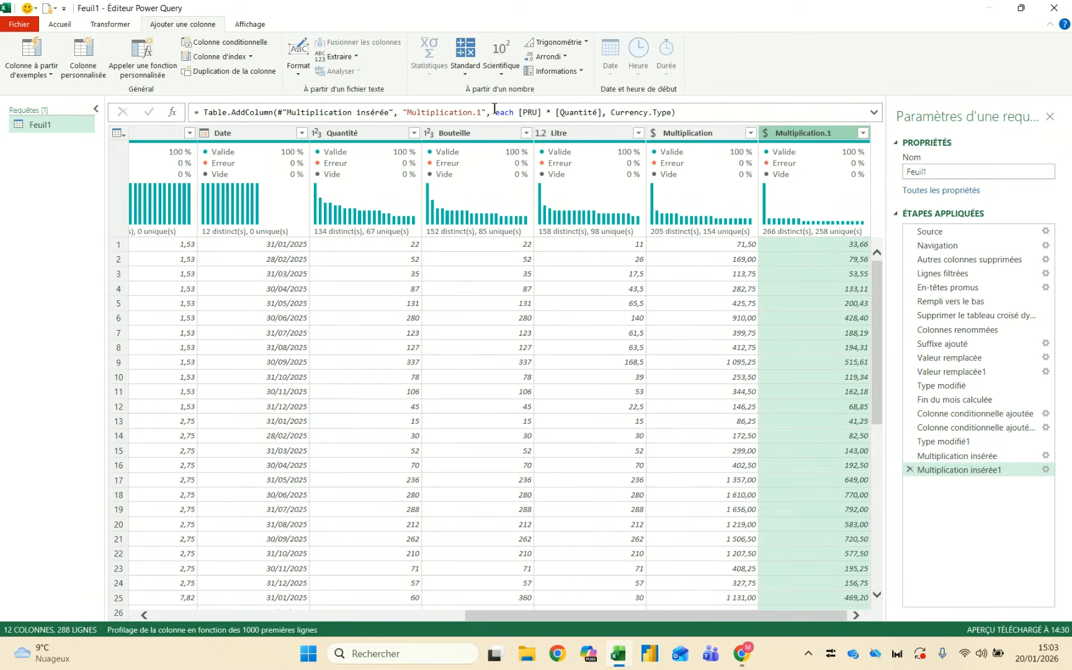
Add a calculated column that subtracts Multiplication.1 from Multiplication
click(708, 132)
ctrl+click(827, 141)
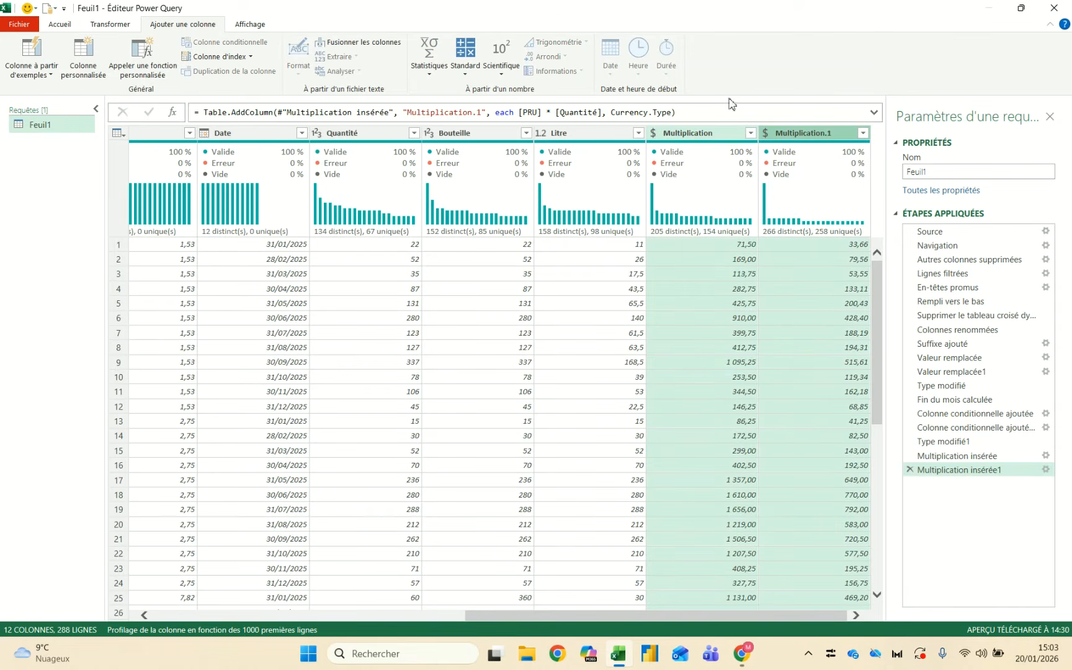
click(465, 59)
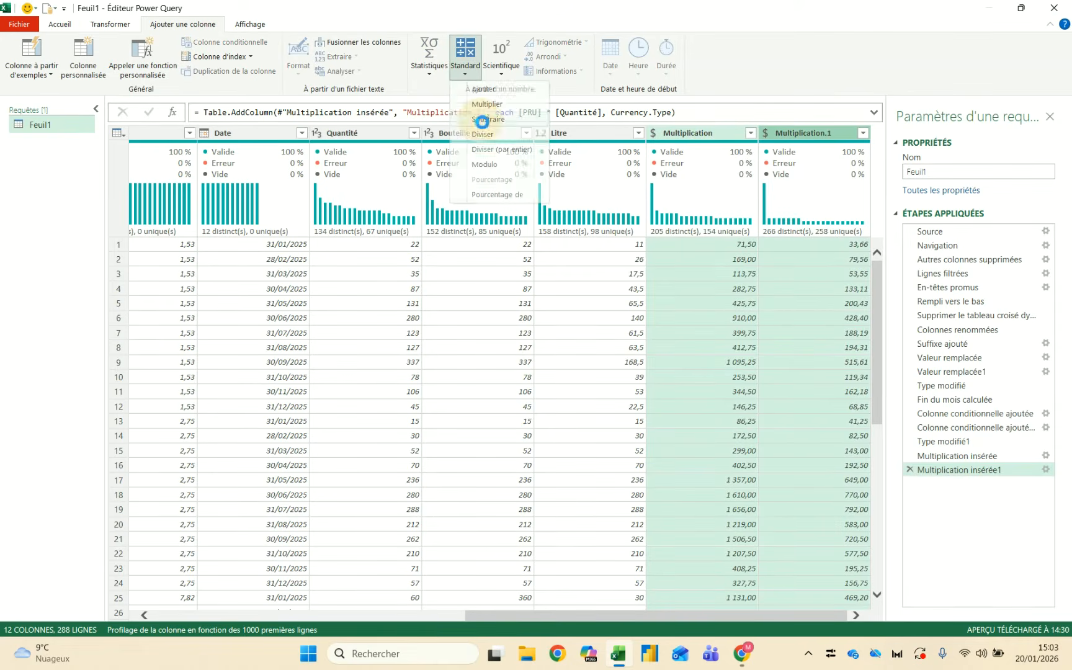
click(483, 119)
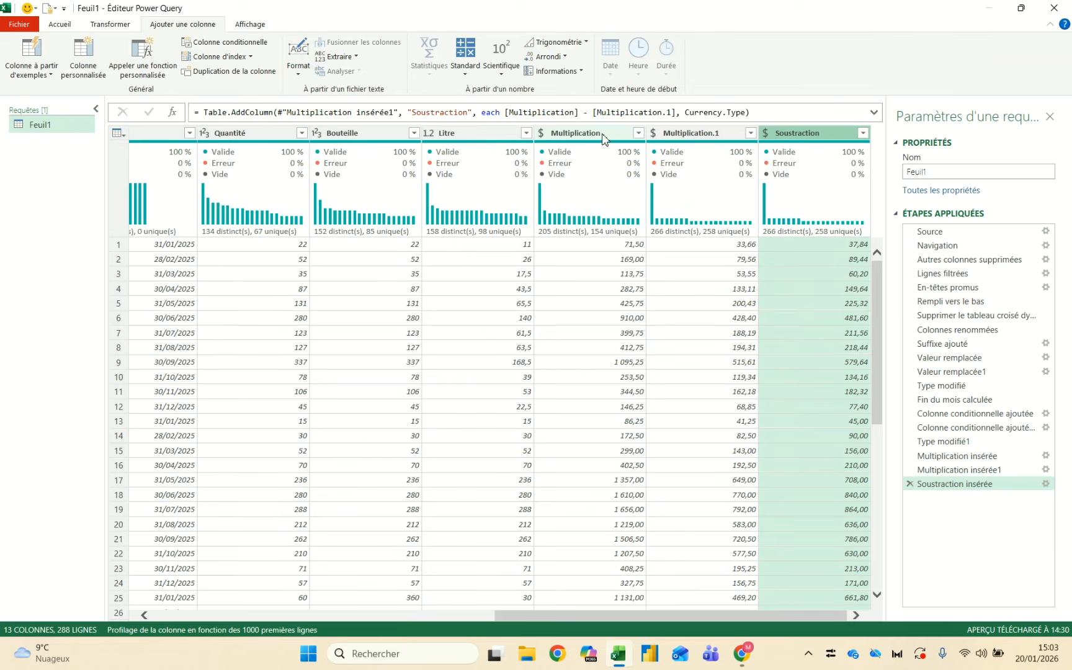
Check the Multiplication.1 column and the first-row values of Multiplication and Soustraction
click(703, 133)
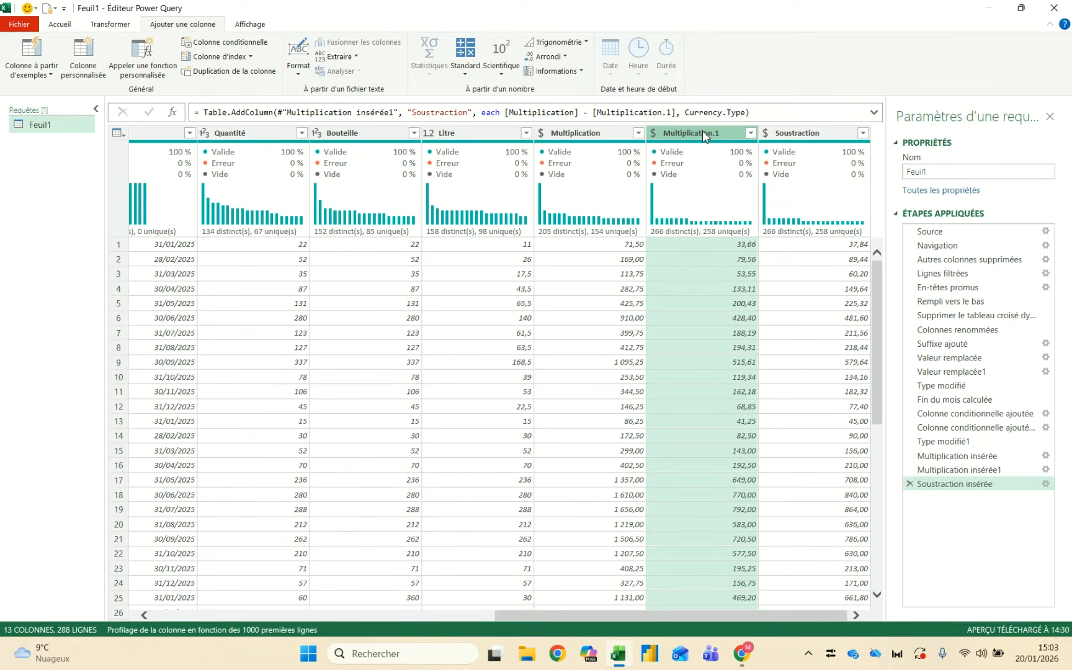
click(601, 246)
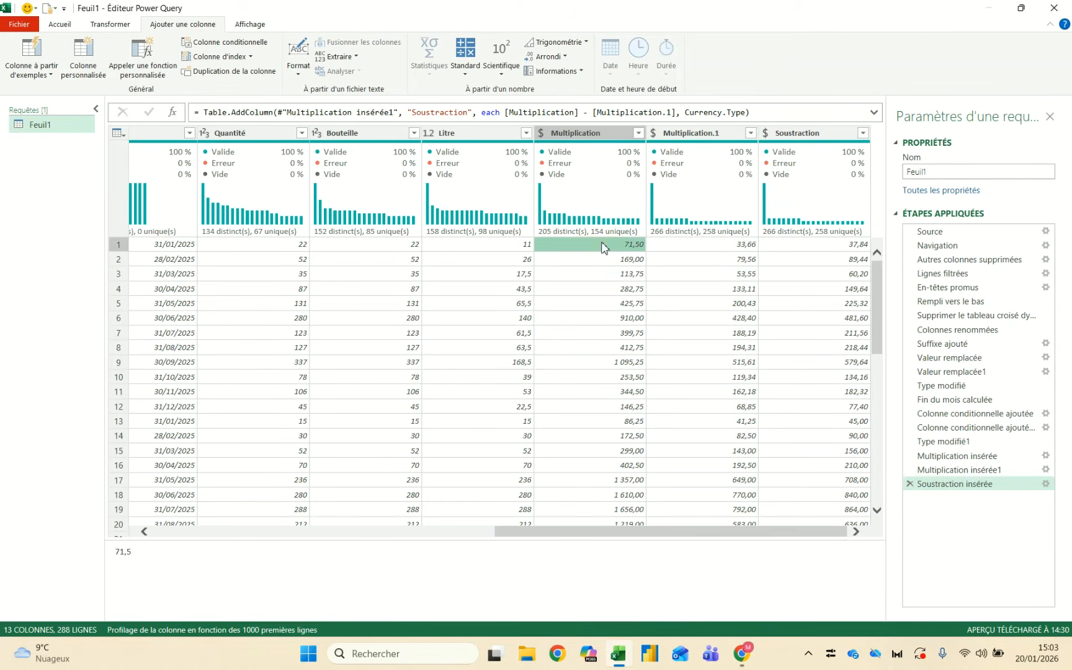
click(807, 250)
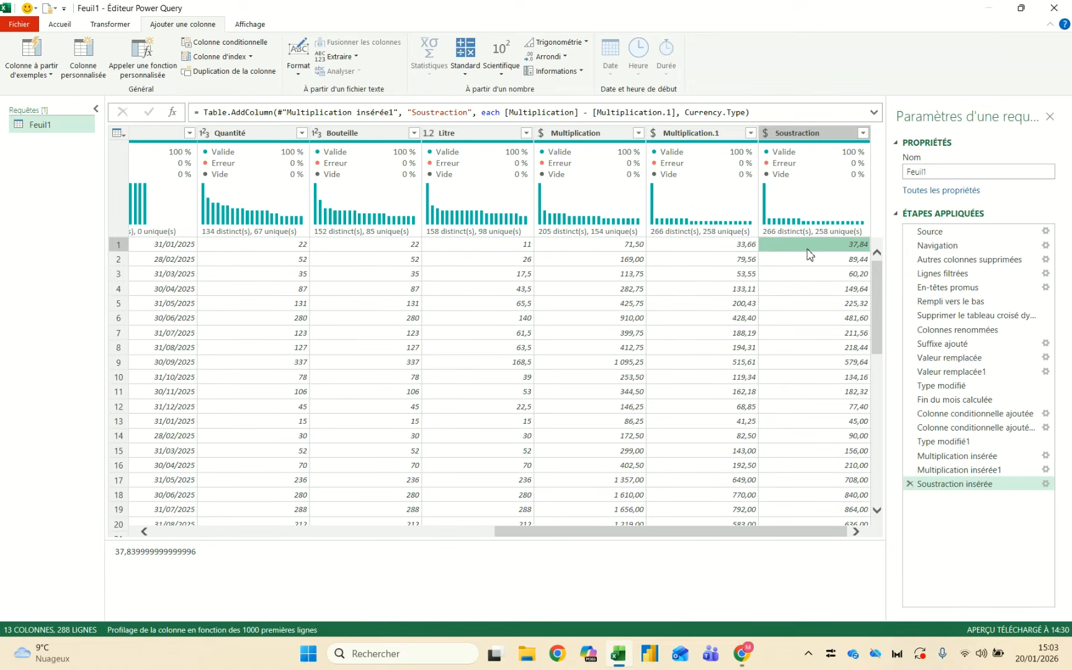
Rename the Multiplication column as CA and the Multiplication.1 column as Charges variables
click(600, 134)
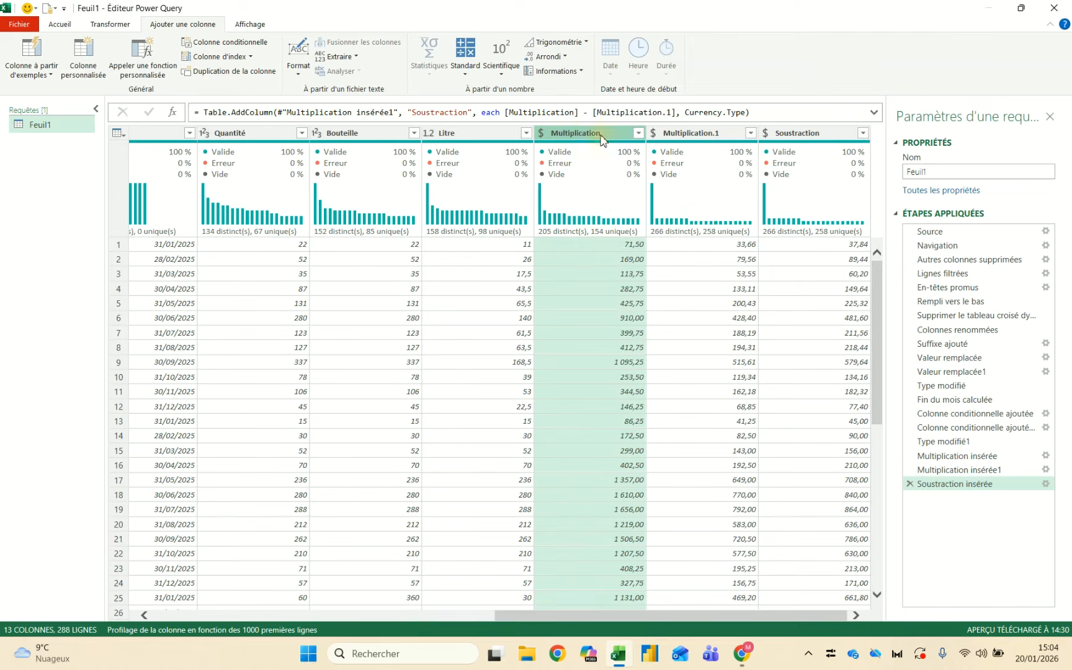
double_click(601, 135)
text(CA)
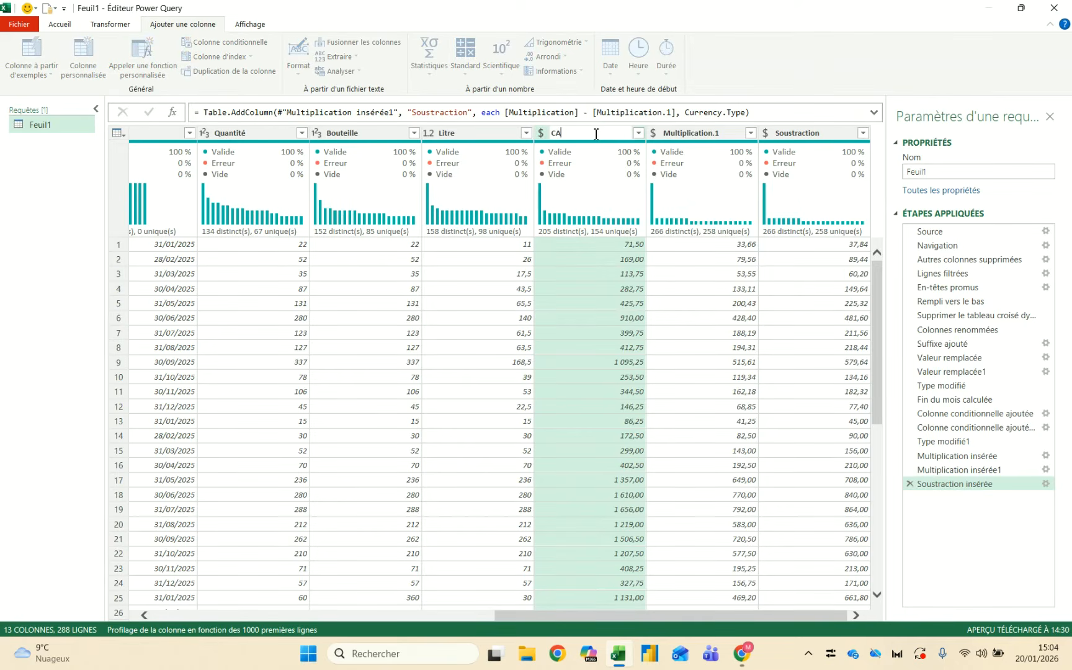
key(Return)
double_click(702, 134)
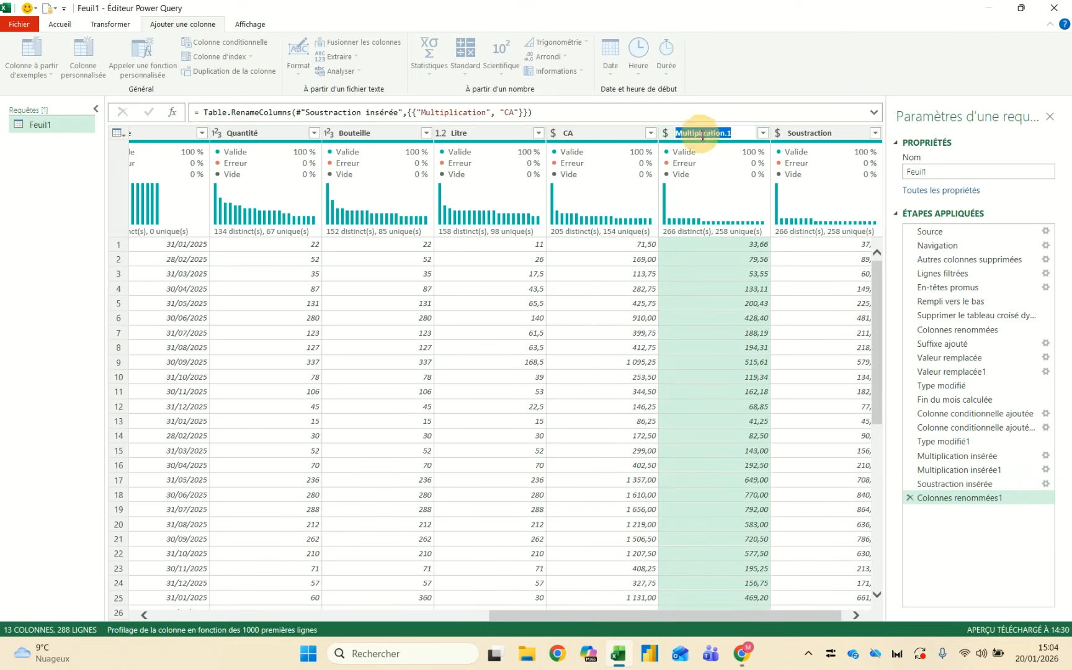
text(Charges variables)
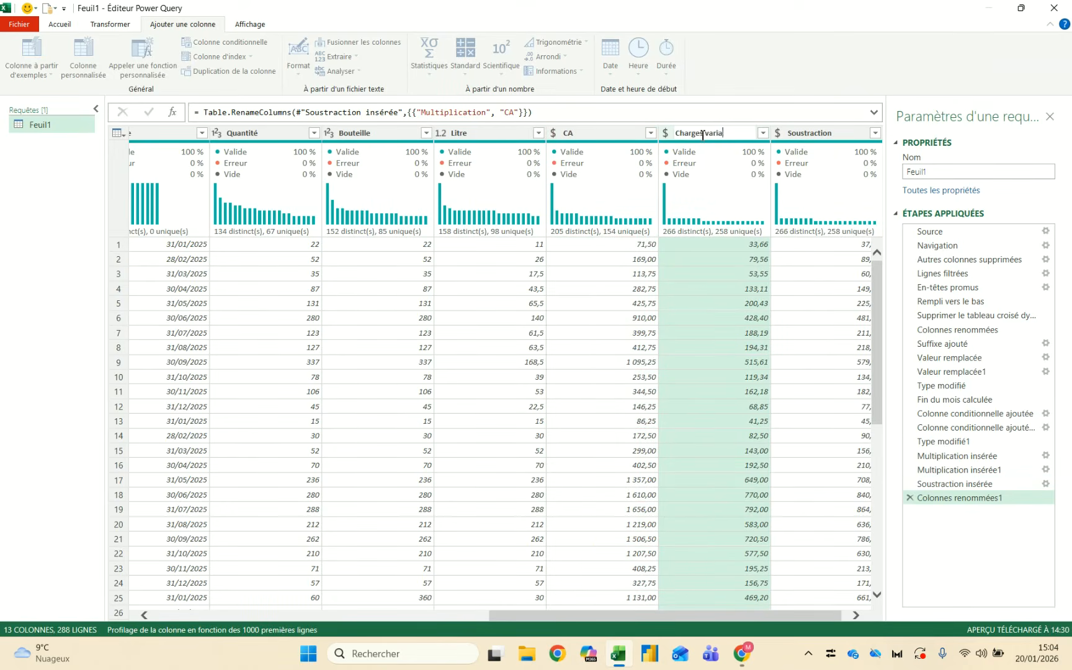
key(Return)
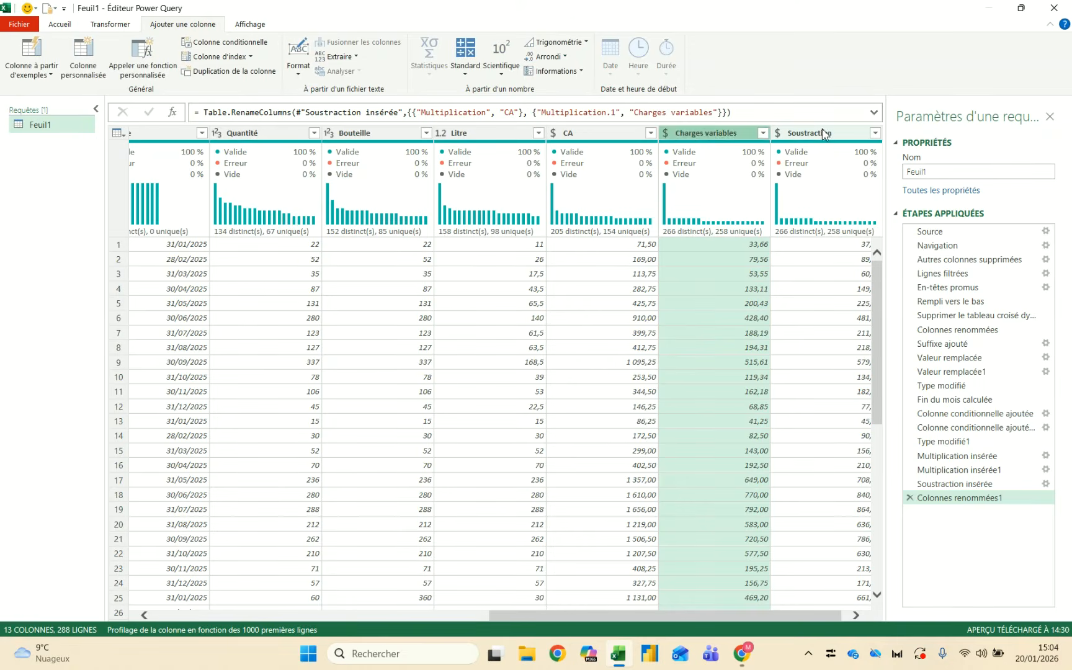
Rename the Soustraction column as Marge variable
double_click(820, 133)
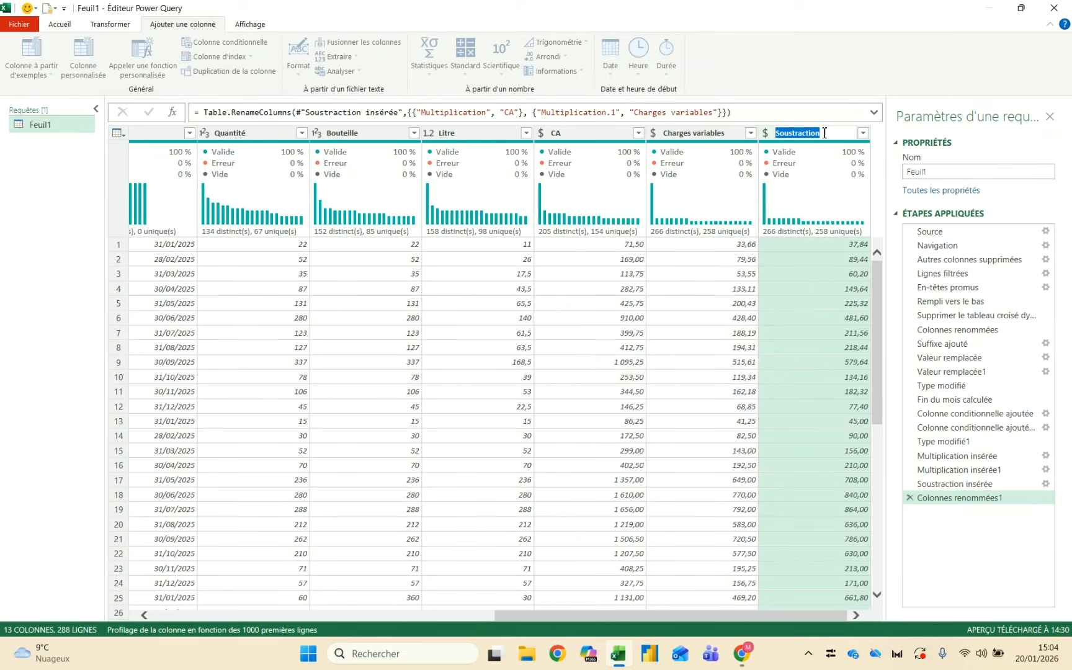
text(Marge variable)
key(Return)
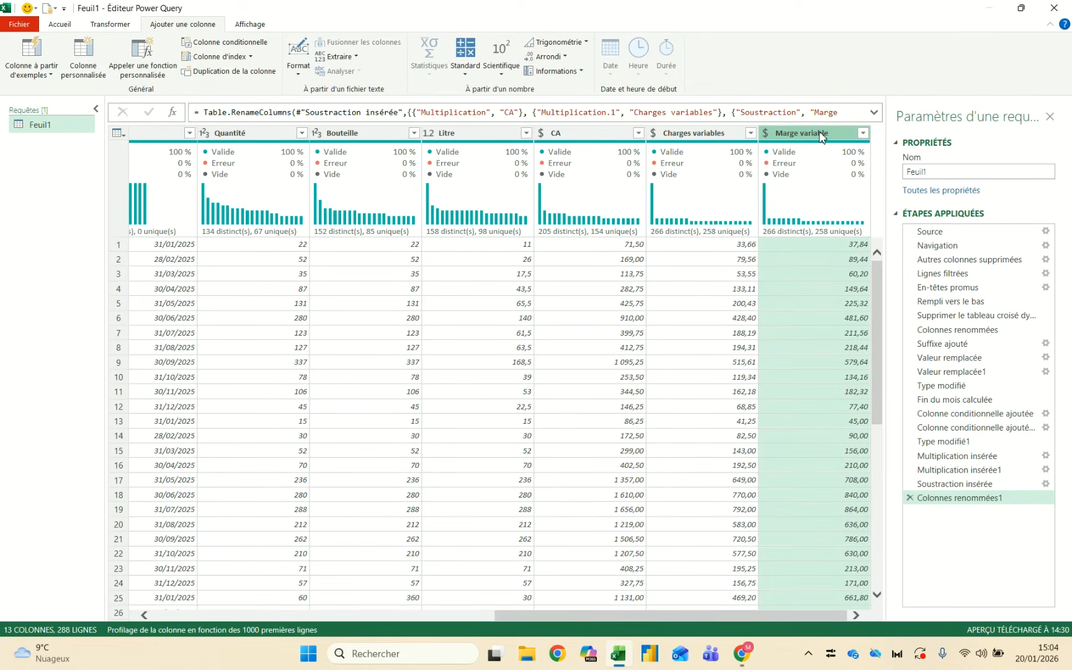
Correct the Charges variables column name to the singular Charge variable
double_click(723, 135)
click(723, 135)
key(Left)
key(Left)
key(Left)
key(Left)
key(Left)
key(Left)
key(Left)
key(Left)
key(Left)
key(BackSpace)
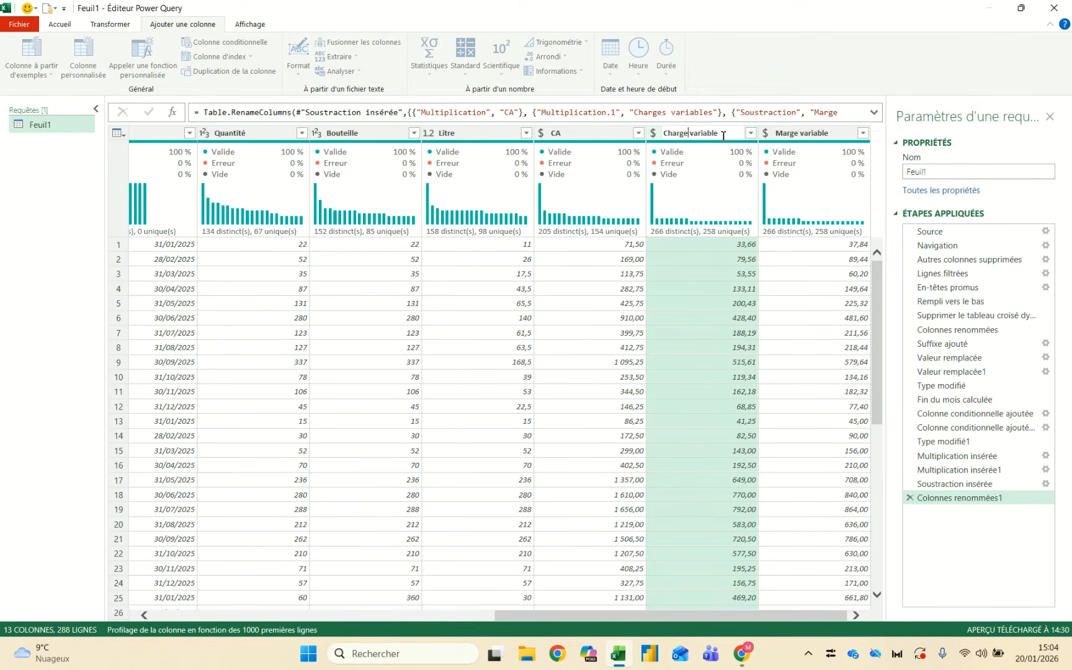
key(Return)
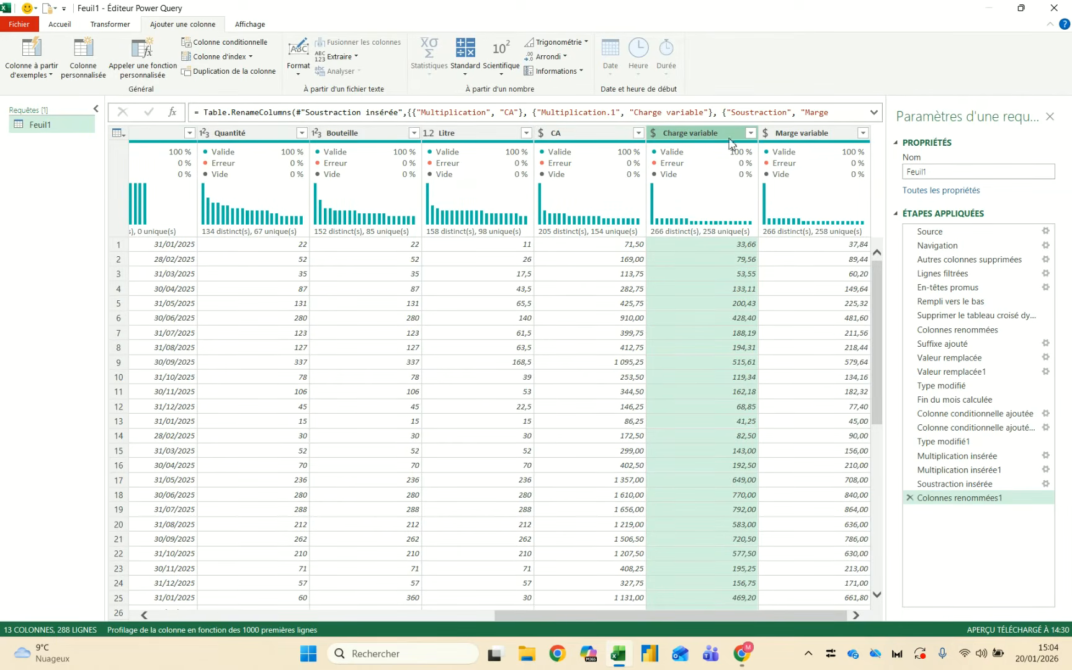
Close the query editor, load the updated query into the workbook, and select a value cell in the pivot table
mouse_move(832, 146)
click(60, 24)
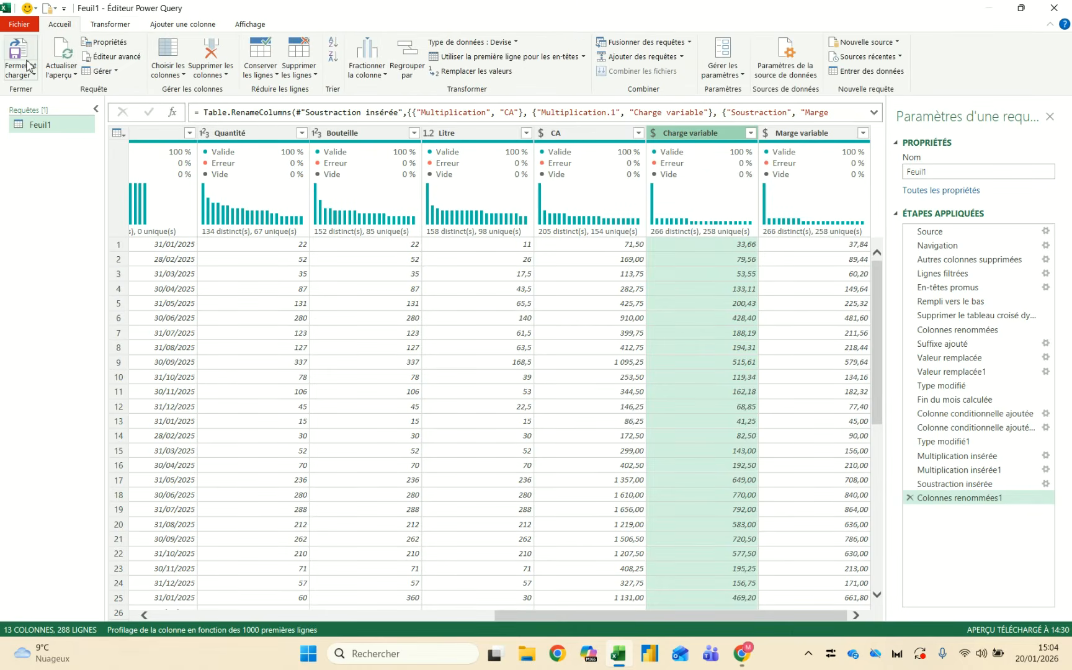
click(18, 55)
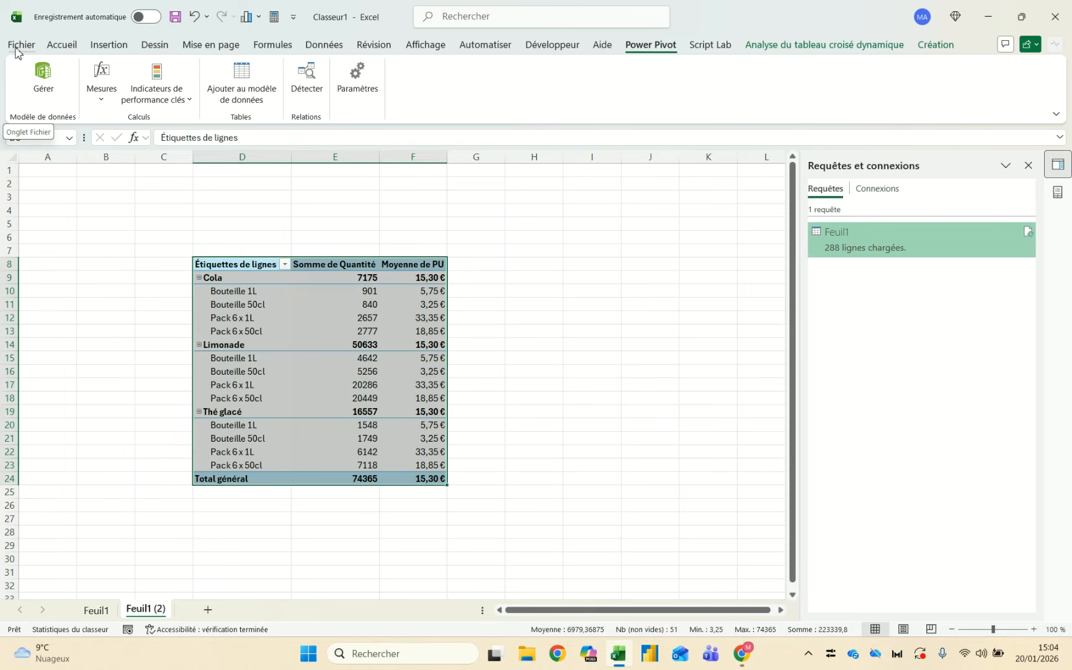
click(249, 345)
click(315, 323)
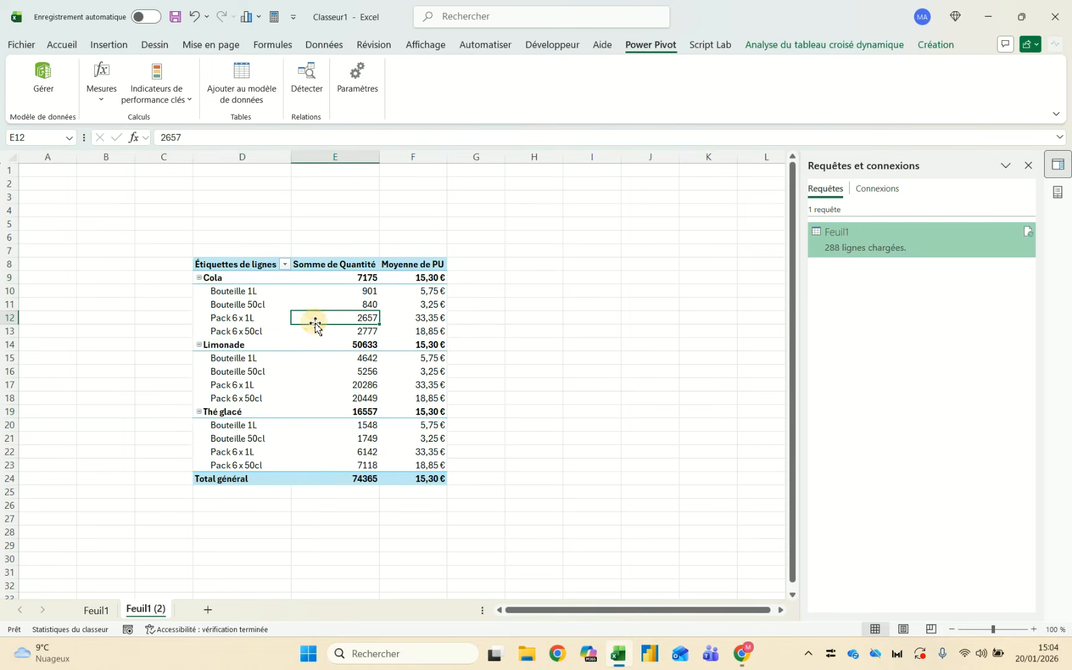
Switch to Chrome, enlarge the exercise's final result image to examine the target analyses by product type, and return to Excel
key(alt+Tab)
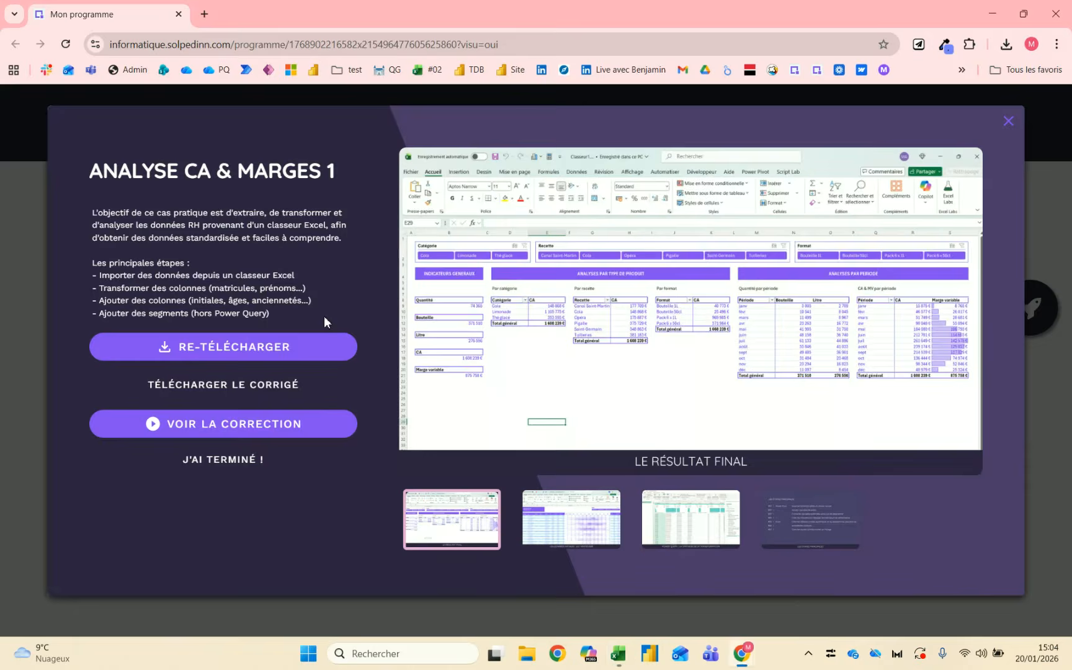
click(549, 317)
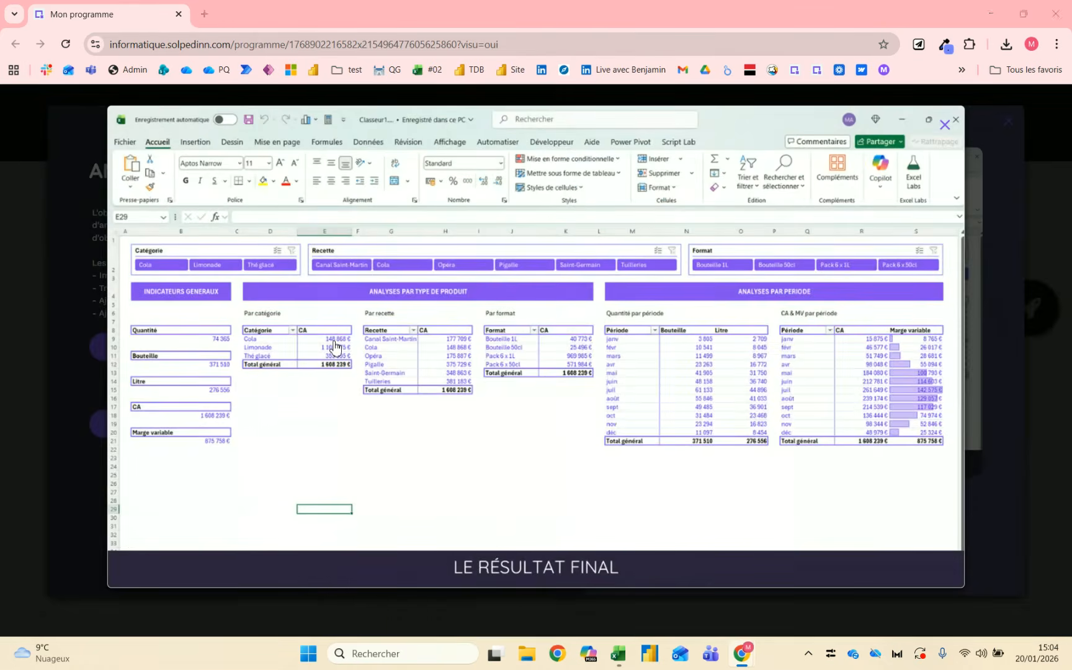
key(alt+Tab)
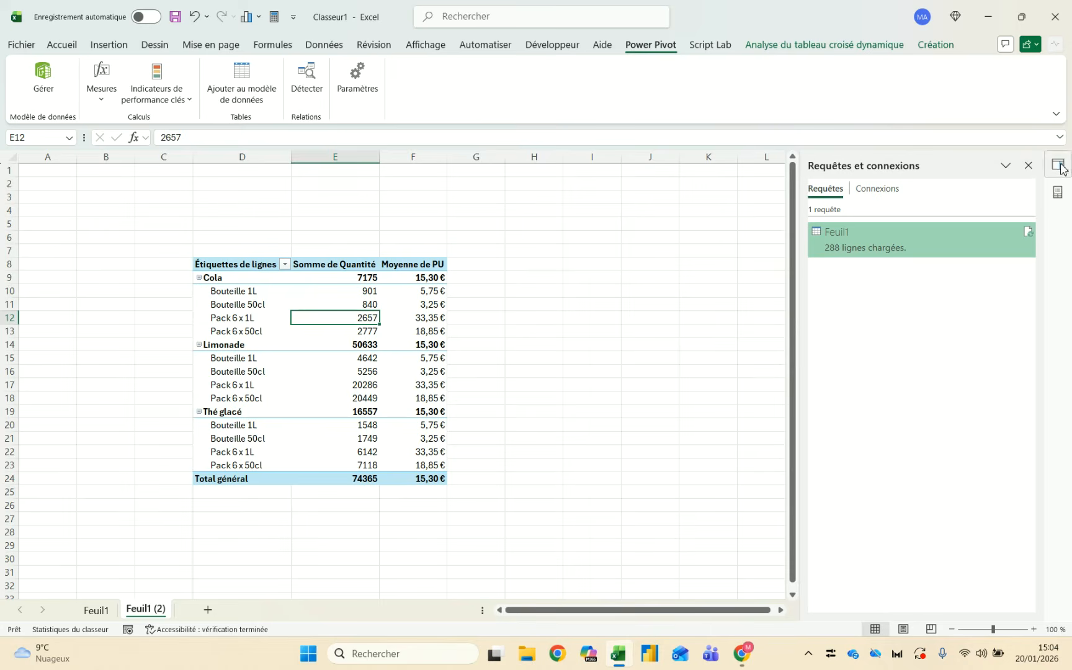
Replace the PU and Quantité values in the pivot table with the sum of CA, using its field list
click(1061, 203)
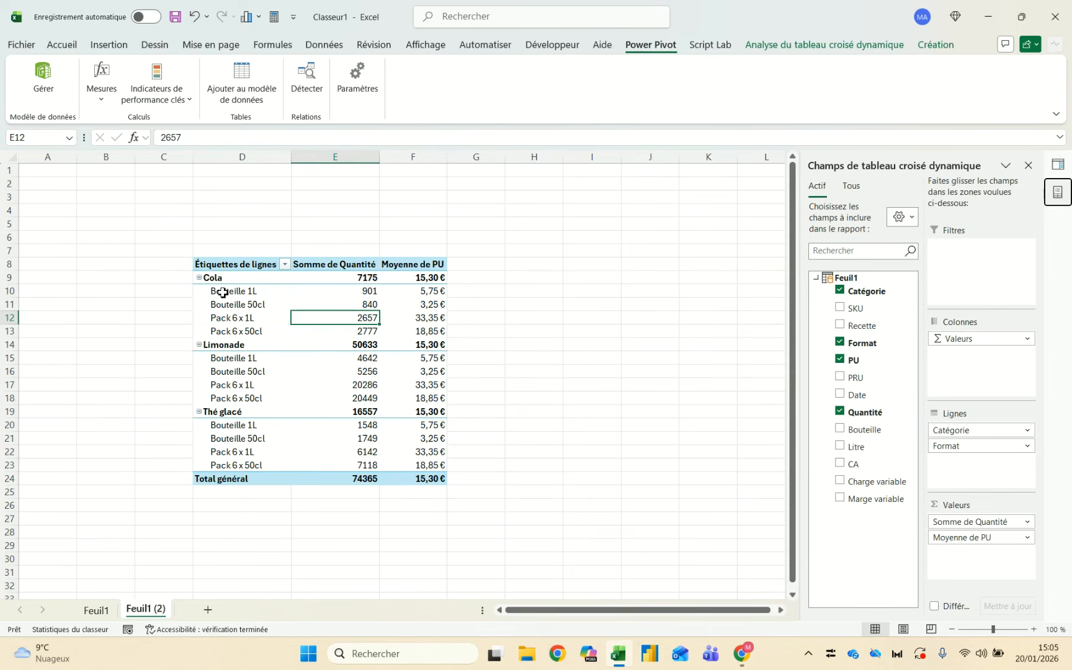
drag(216, 298, 240, 330)
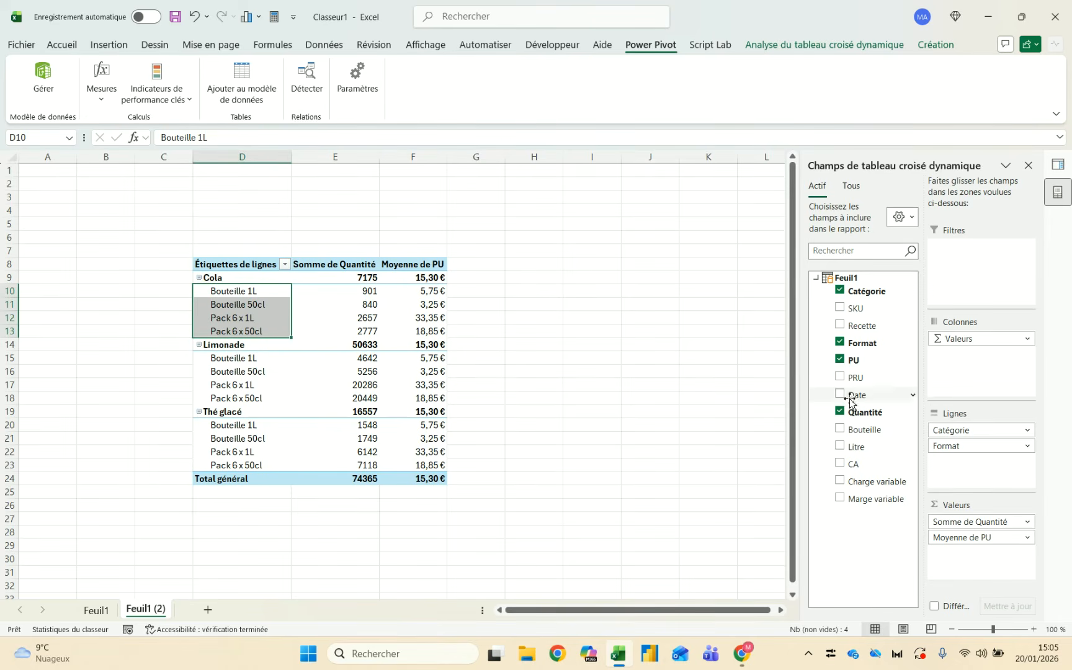
drag(952, 538, 866, 522)
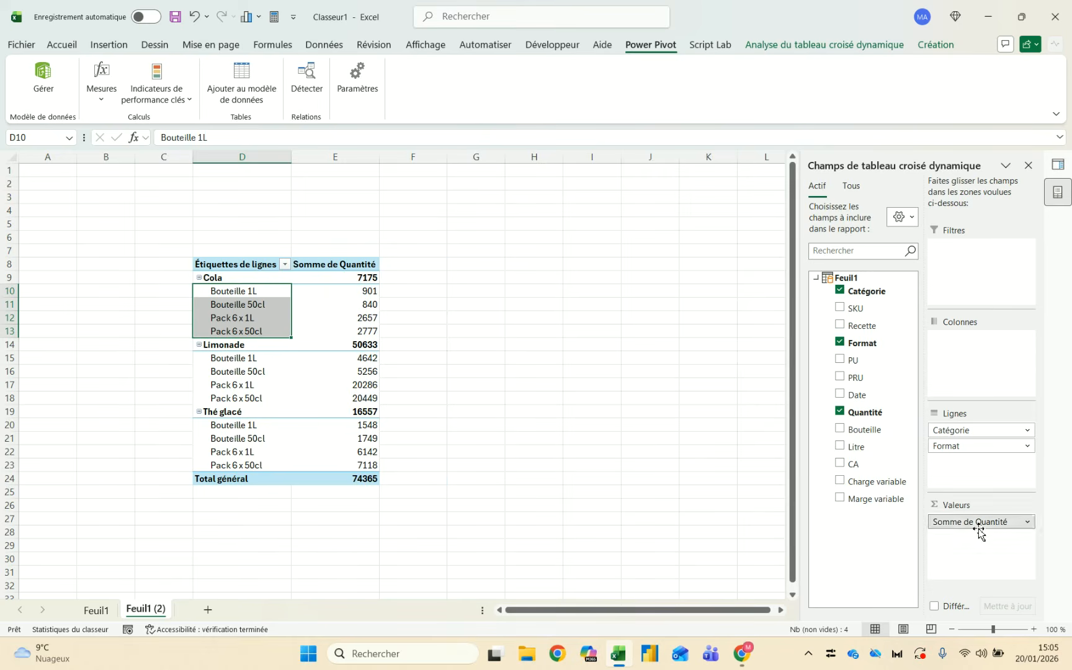
drag(979, 530, 877, 517)
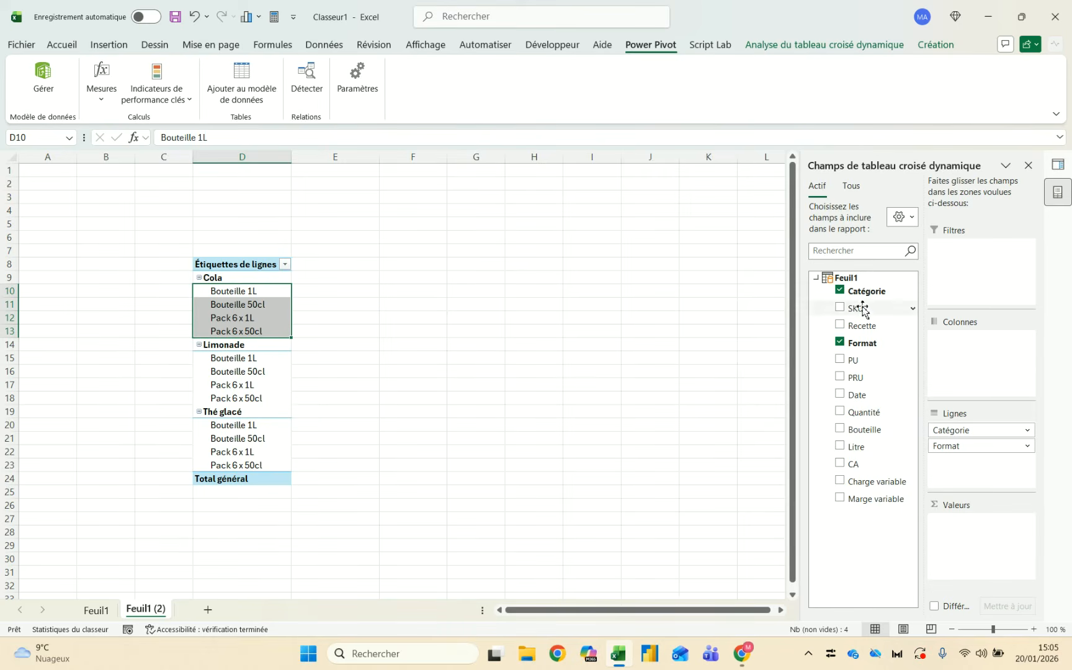
drag(863, 471, 984, 558)
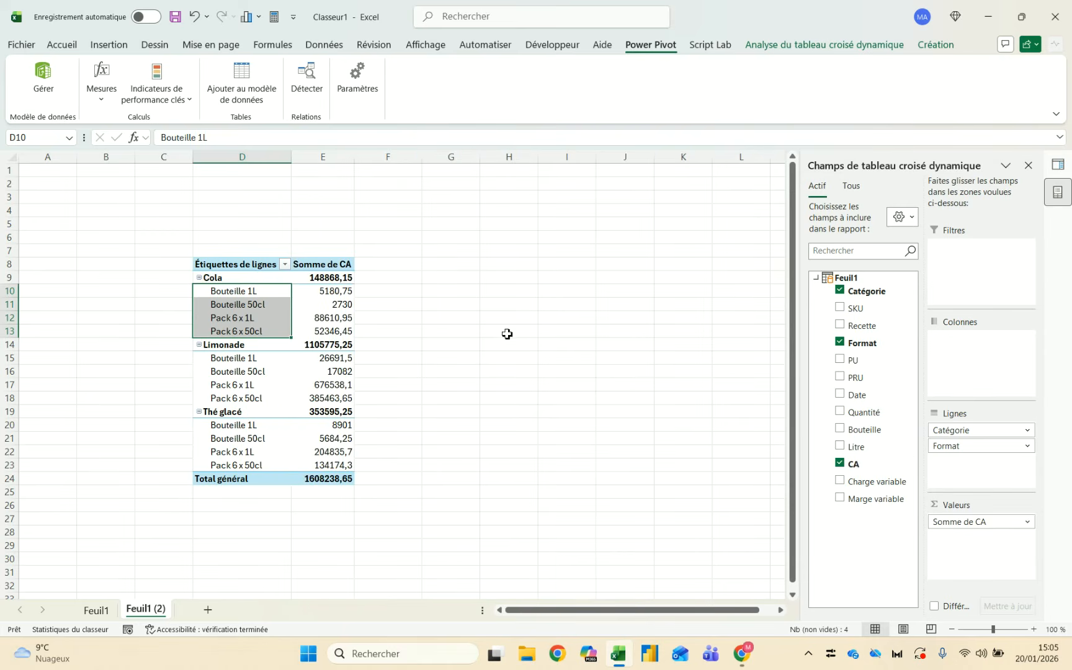
Bring up the available actions for the Cola row's CA value in the pivot table
click(319, 277)
right_click(333, 279)
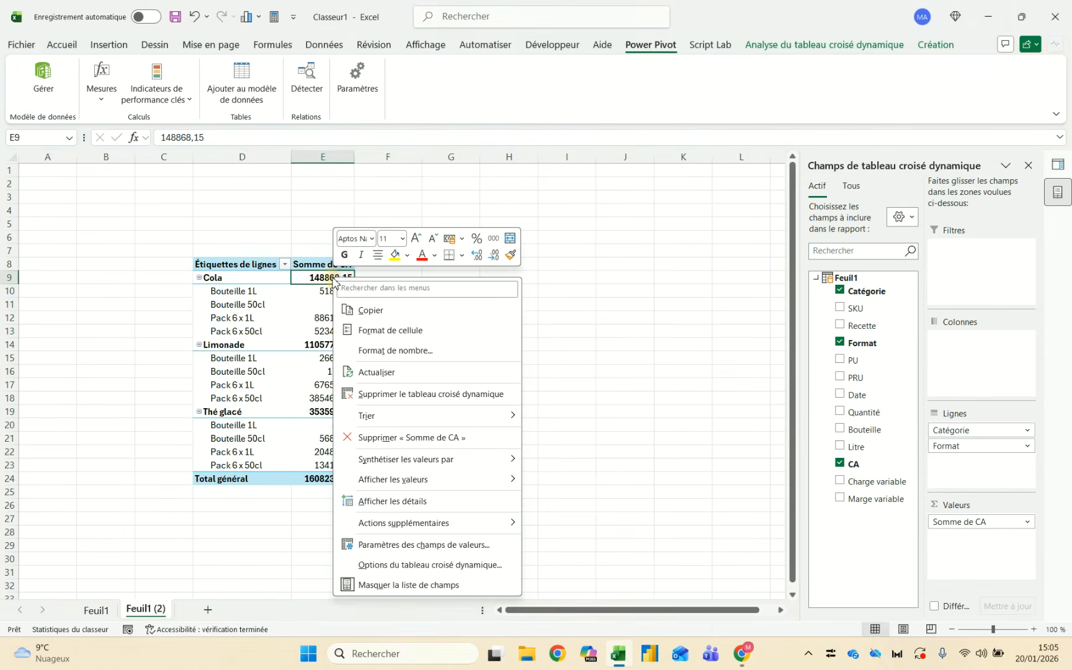
Format the pivot table's Somme de CA values as Monétaire in € with 0 decimals
click(382, 351)
click(220, 254)
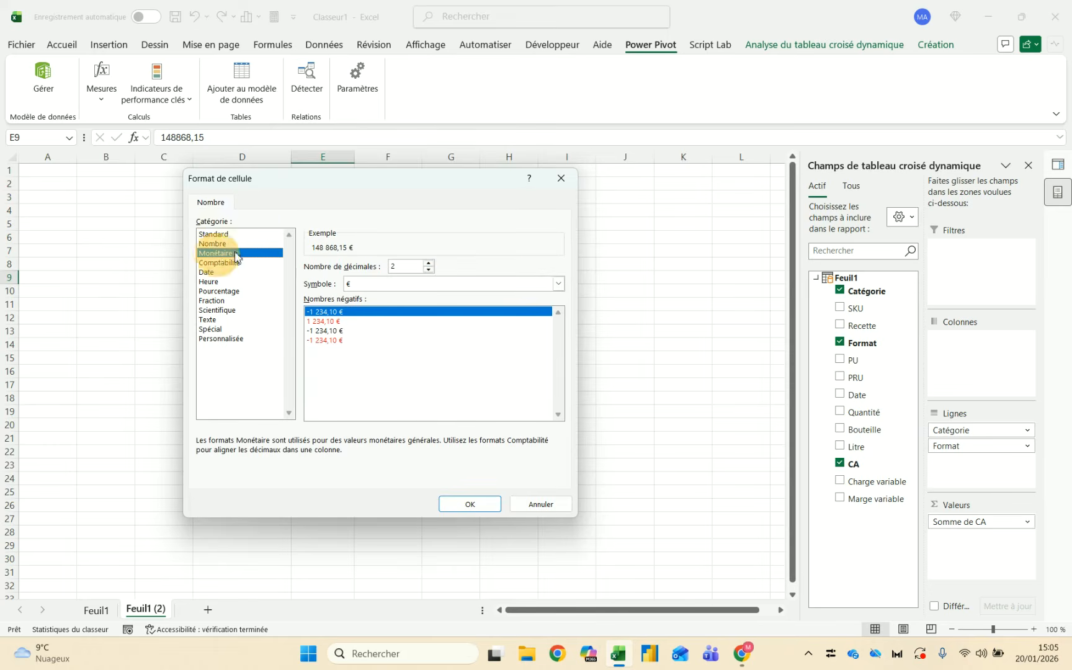
click(429, 270)
click(428, 270)
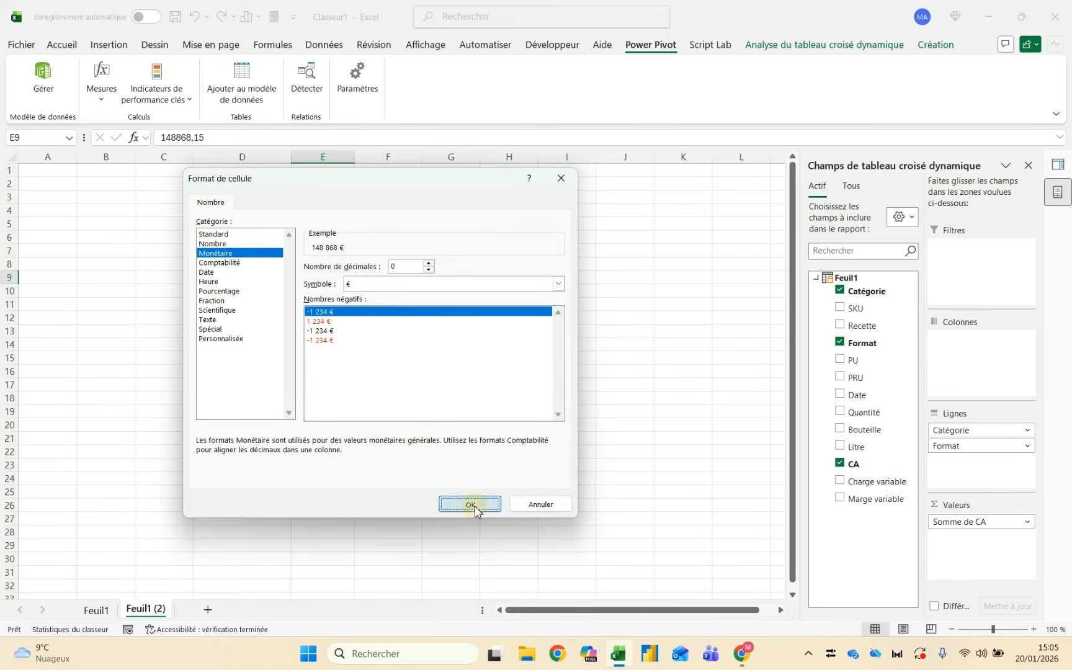
click(470, 504)
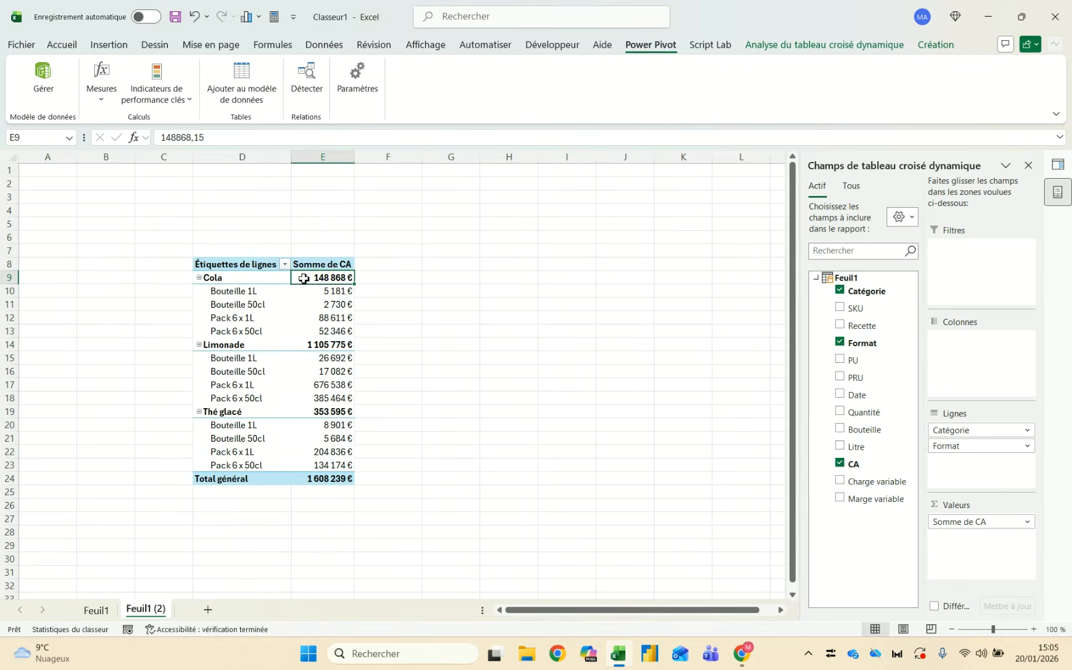
Remove the Format field from the pivot table rows, leaving only Catégorie as the row field
mouse_move(304, 279)
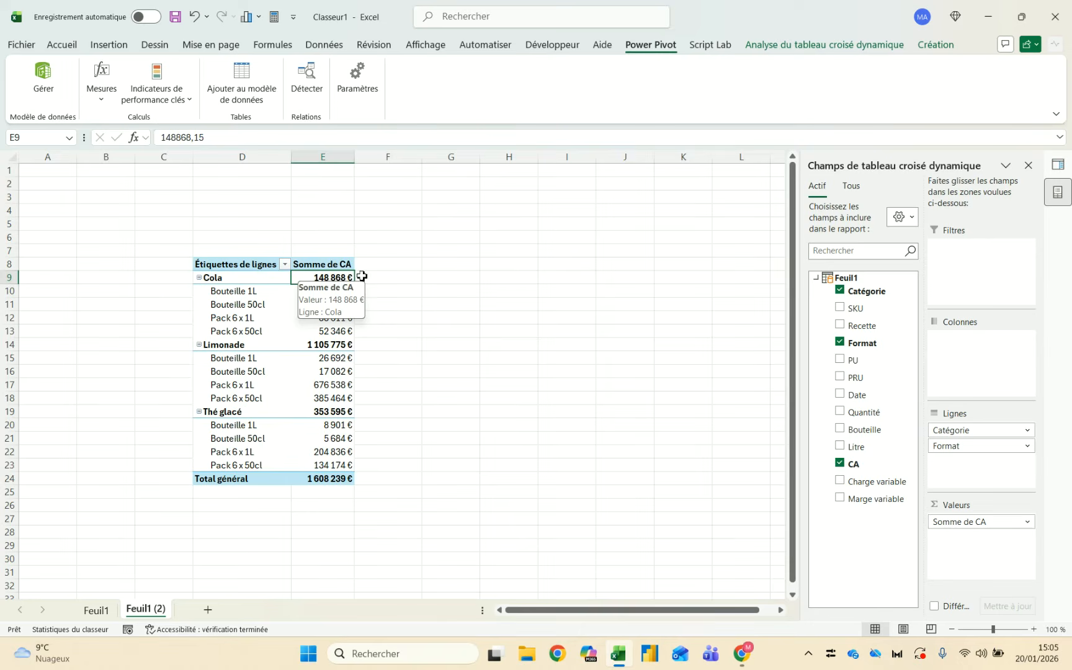
click(335, 293)
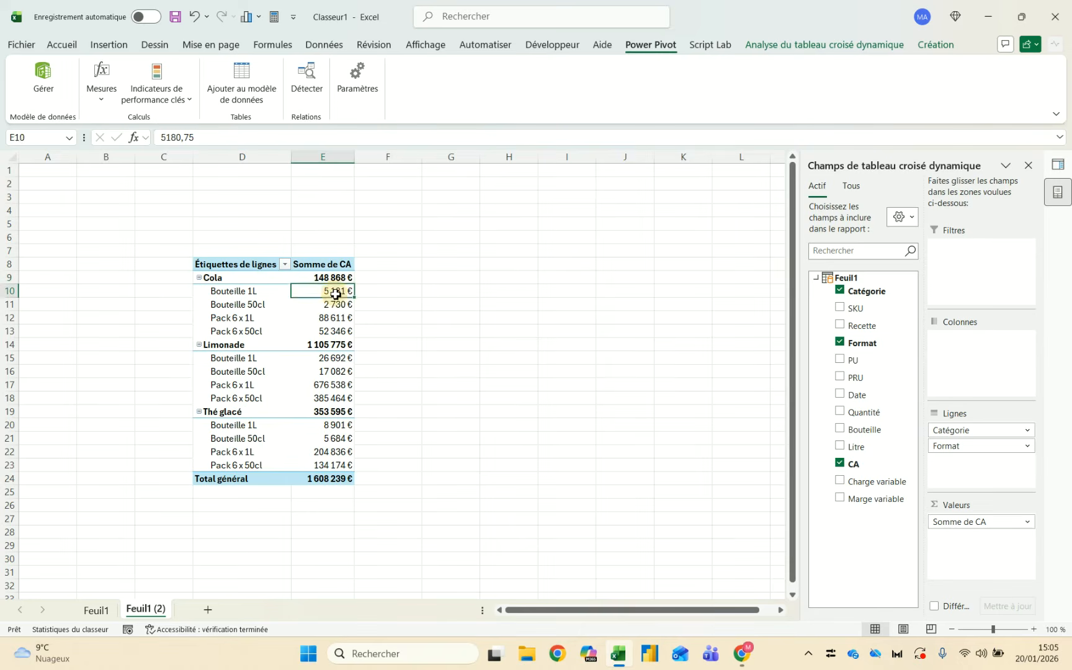
drag(335, 293, 335, 329)
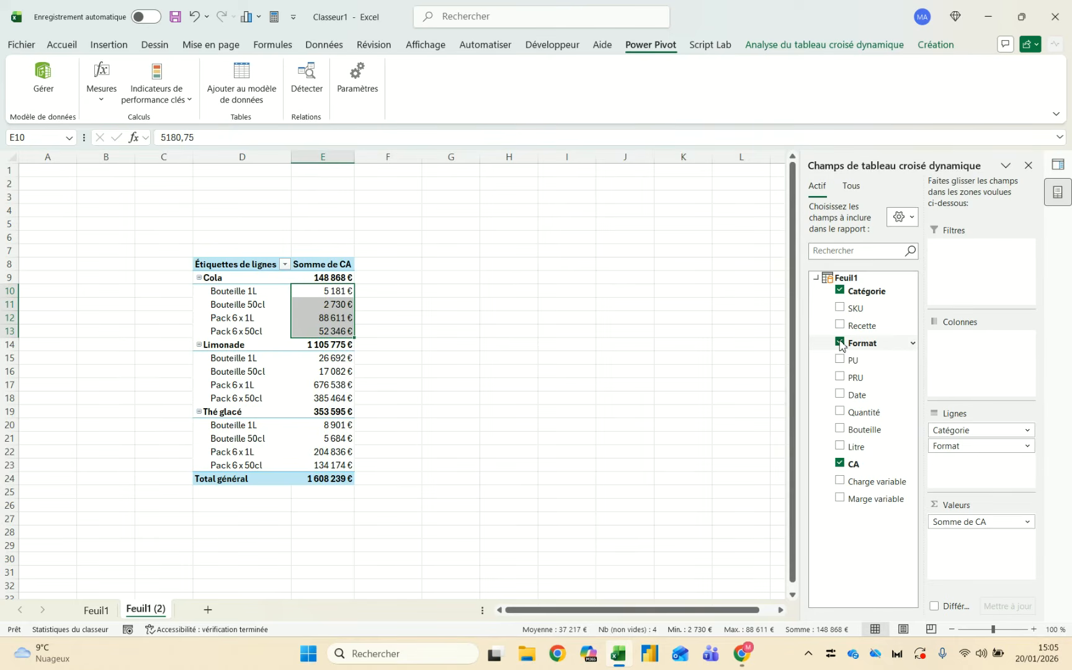
click(841, 343)
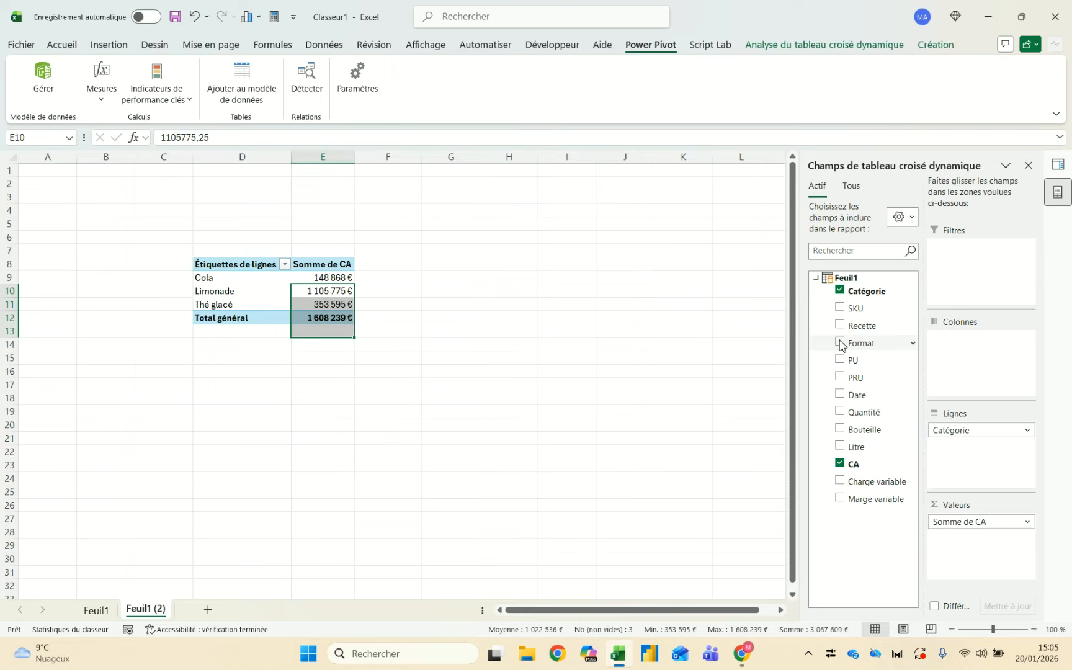
click(416, 397)
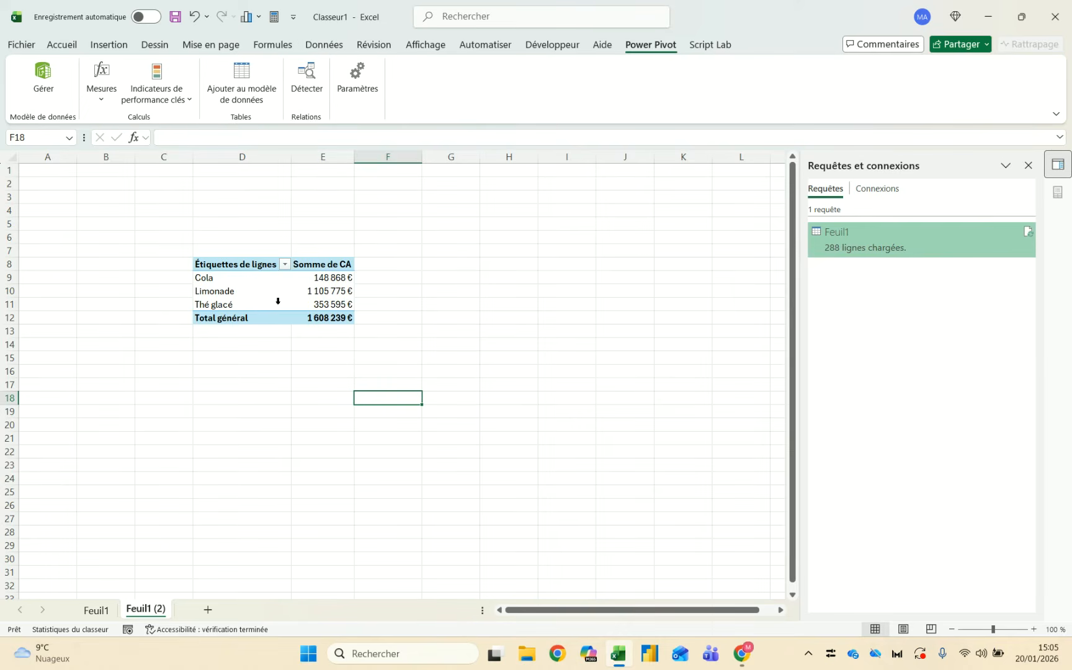
click(321, 318)
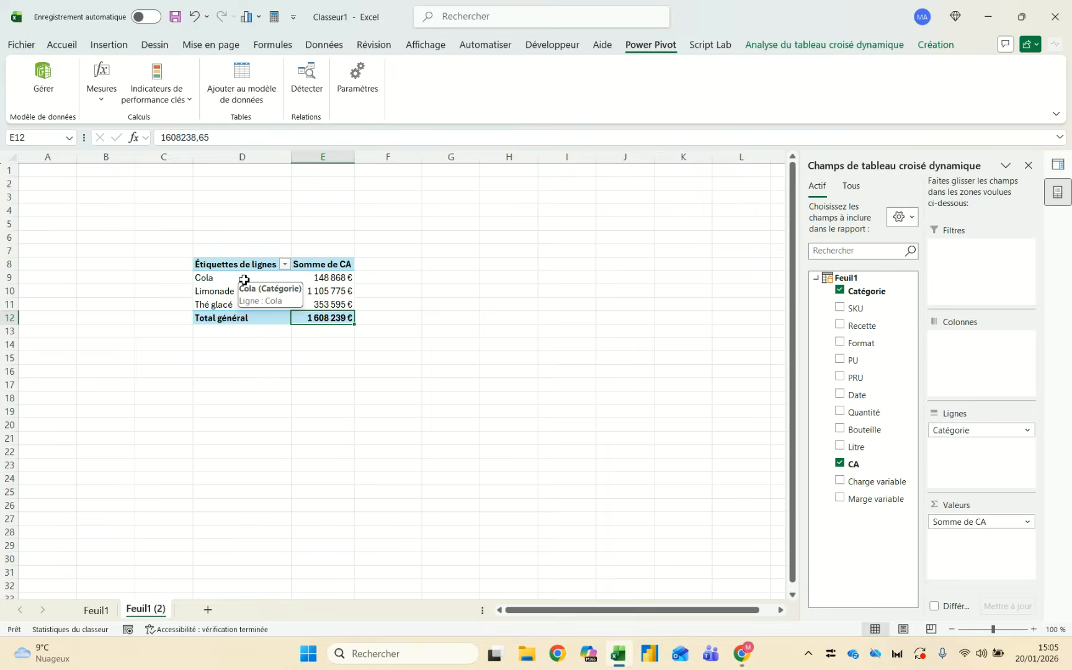
Consult the finished dashboard in Chrome and enter the title "Par catégorie" in cell D6 of the Excel workbook
key(alt+Tab)
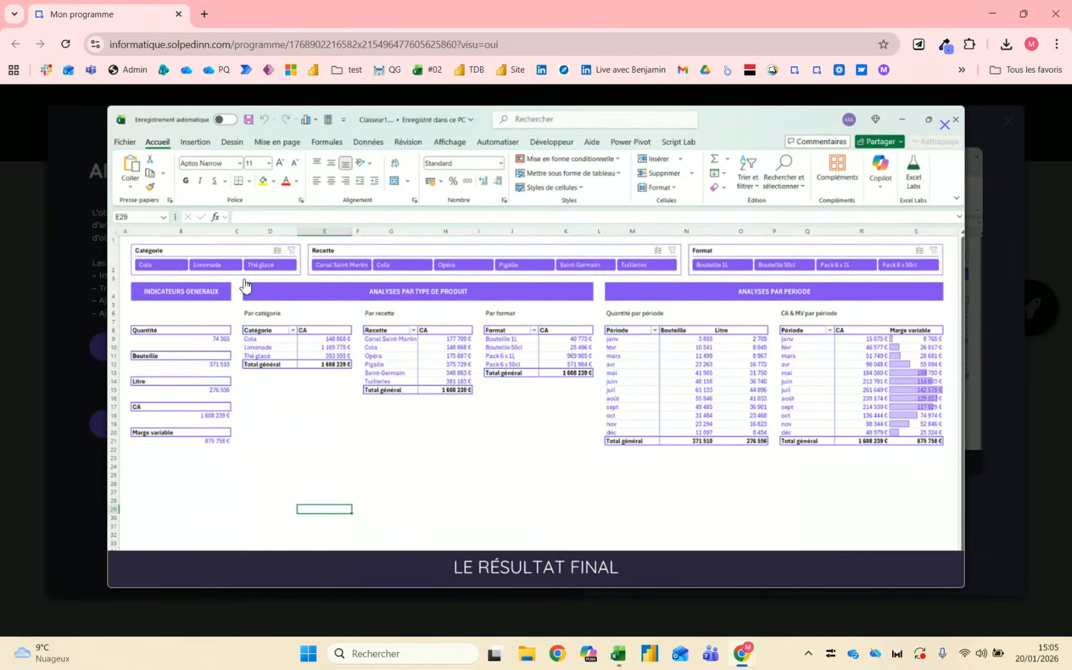
key(alt+Tab)
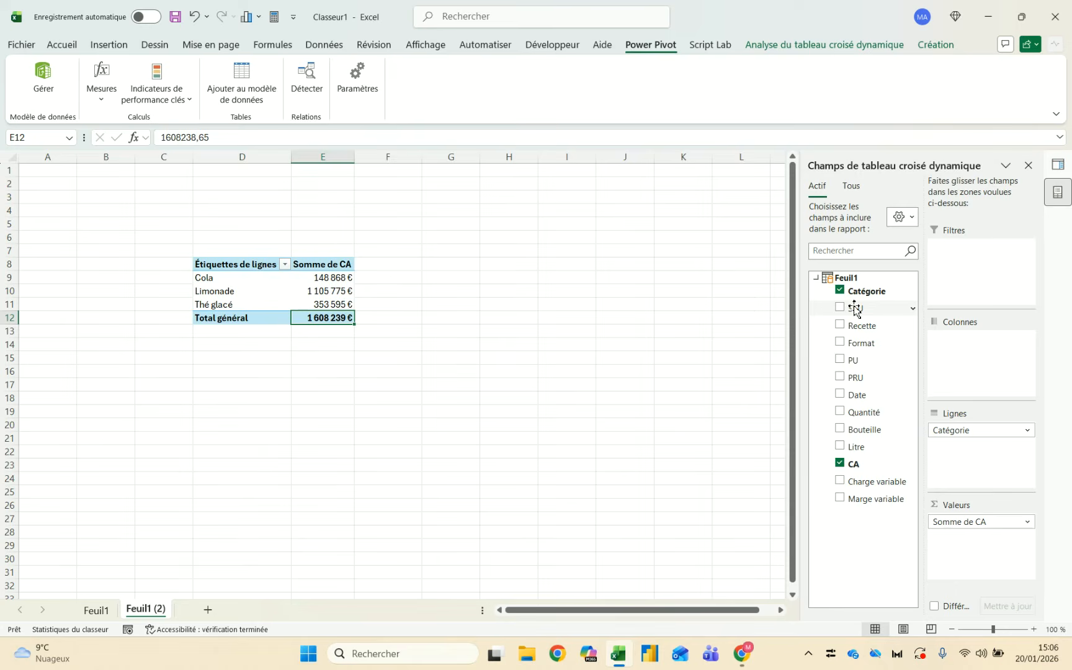
click(226, 281)
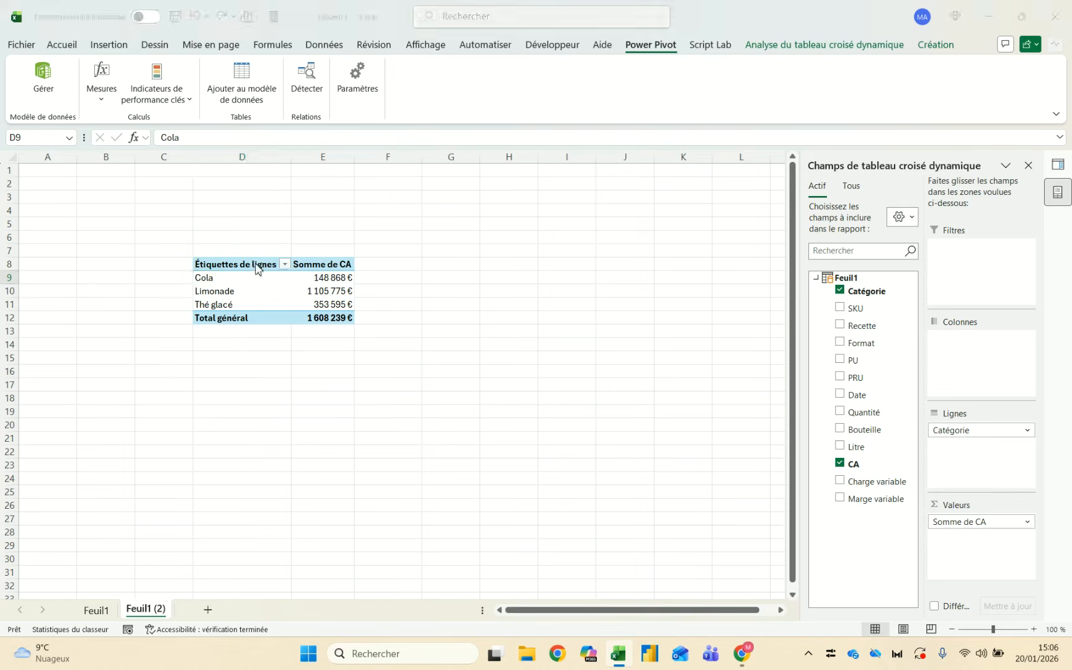
key(alt+Tab)
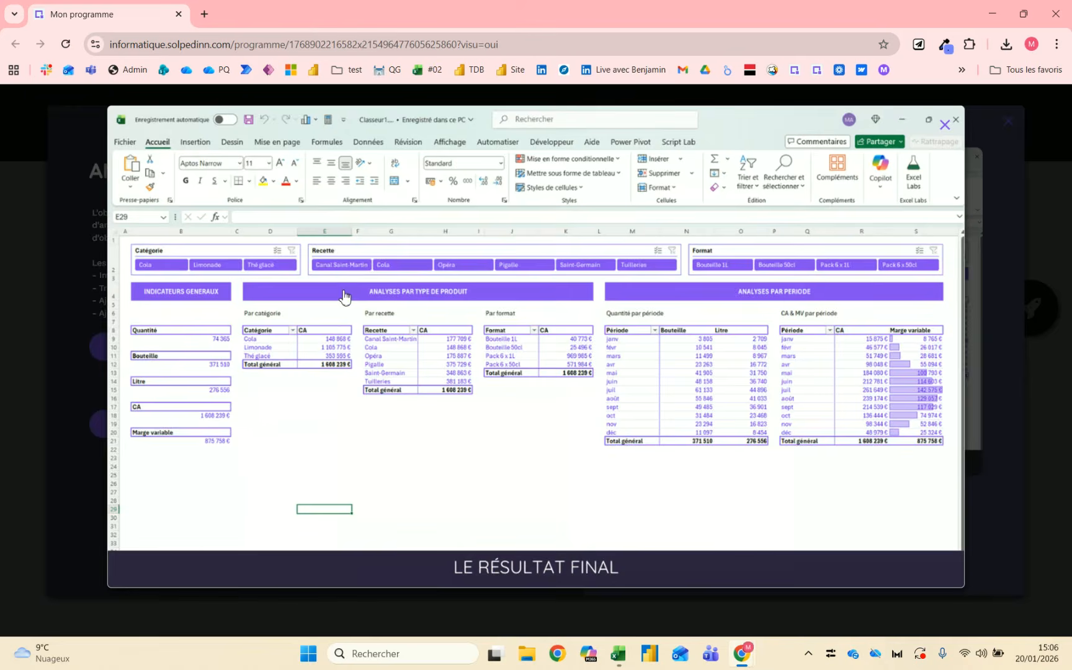
key(alt+Tab)
click(231, 236)
text(Par ca)
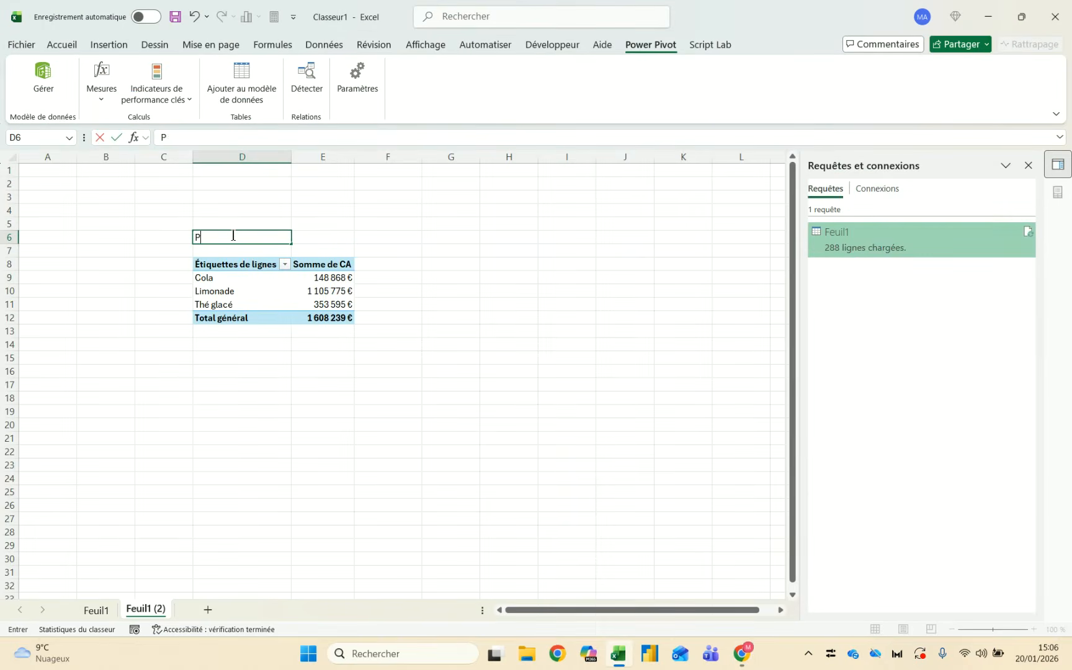
key(BackSpace)
key(BackSpace)
key(BackSpace)
text(catégoir)
text(rie)
key(Return)
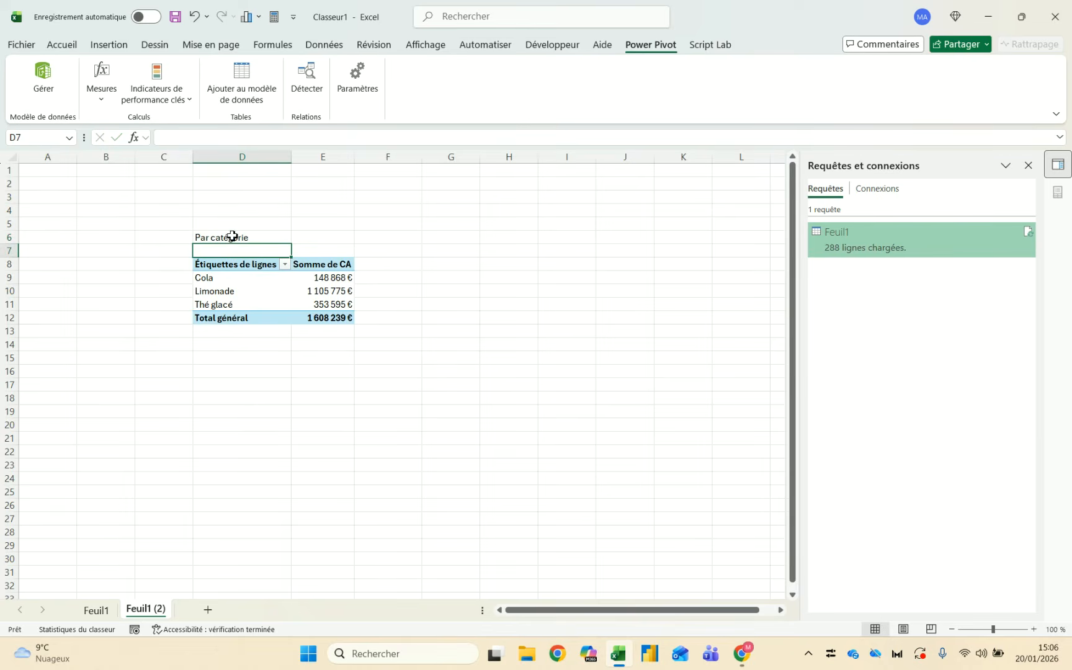
Apply the custom Solpedinn theme colours to the workbook
click(270, 274)
click(269, 277)
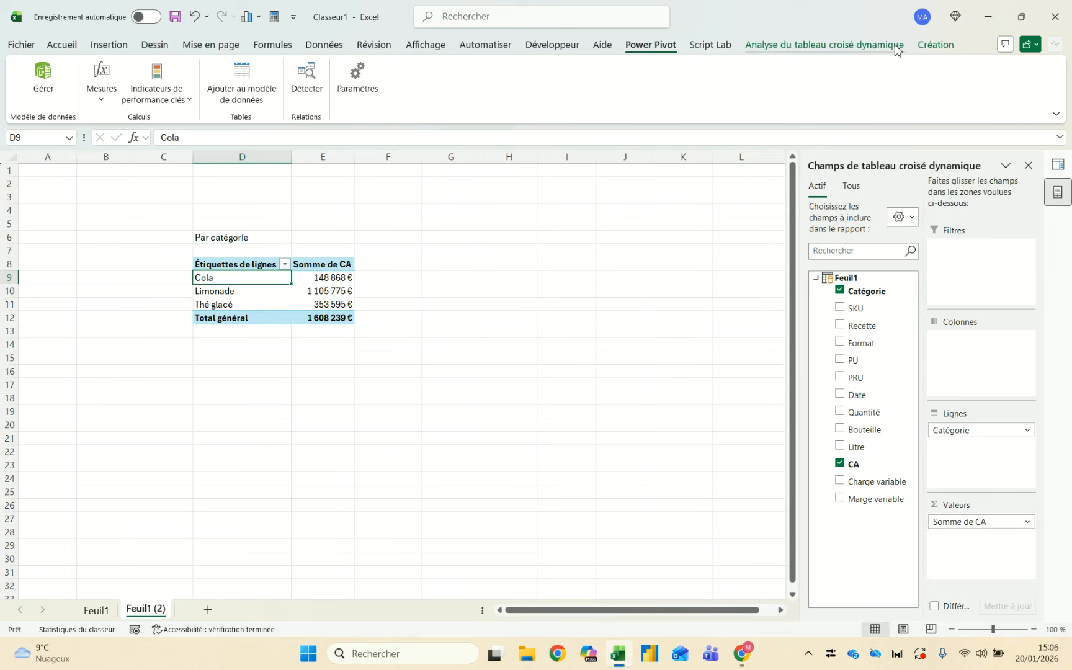
click(936, 45)
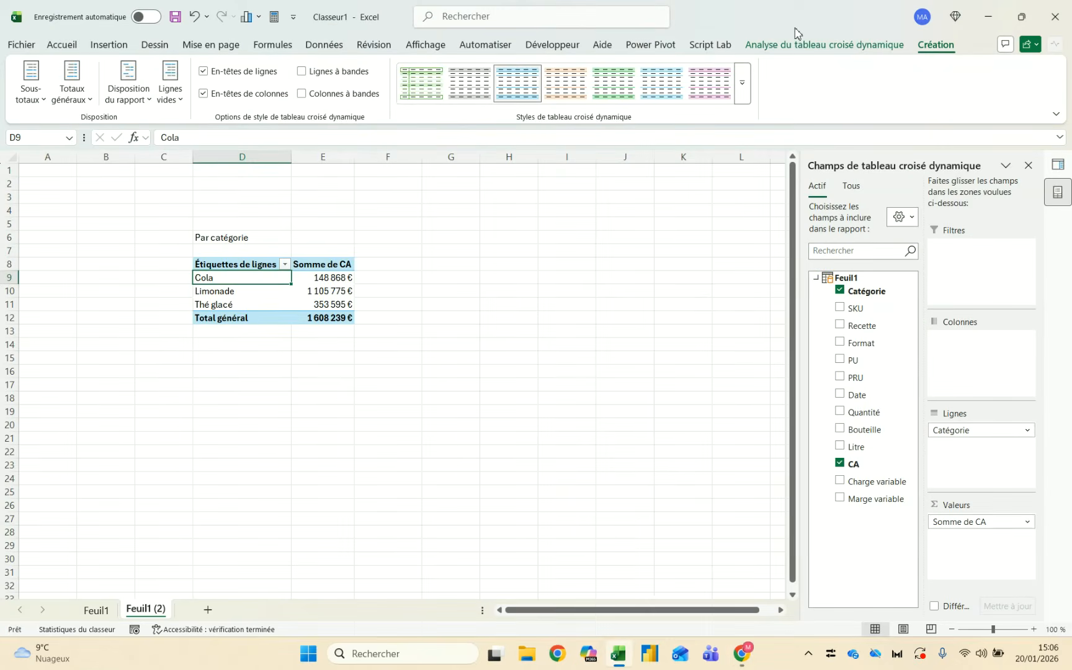
click(208, 45)
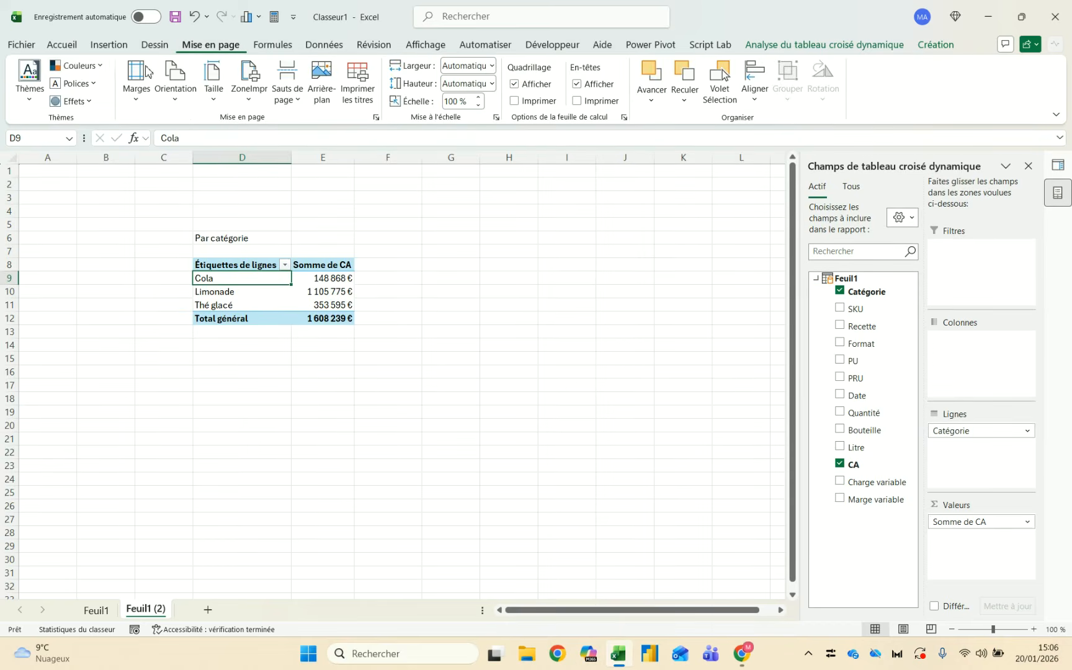
click(79, 66)
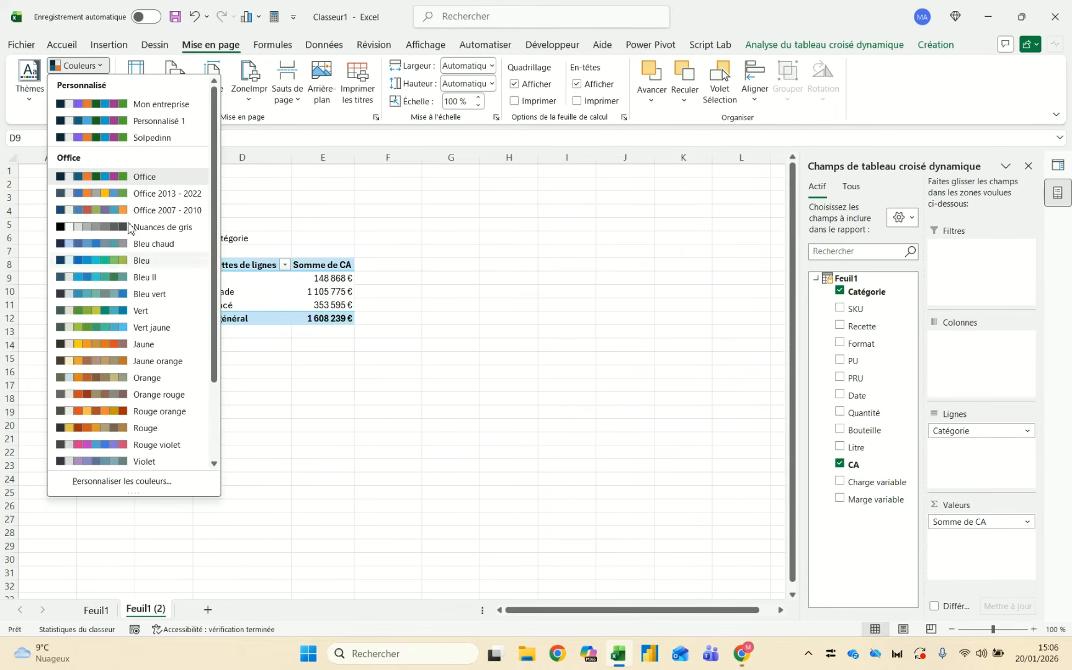
click(184, 140)
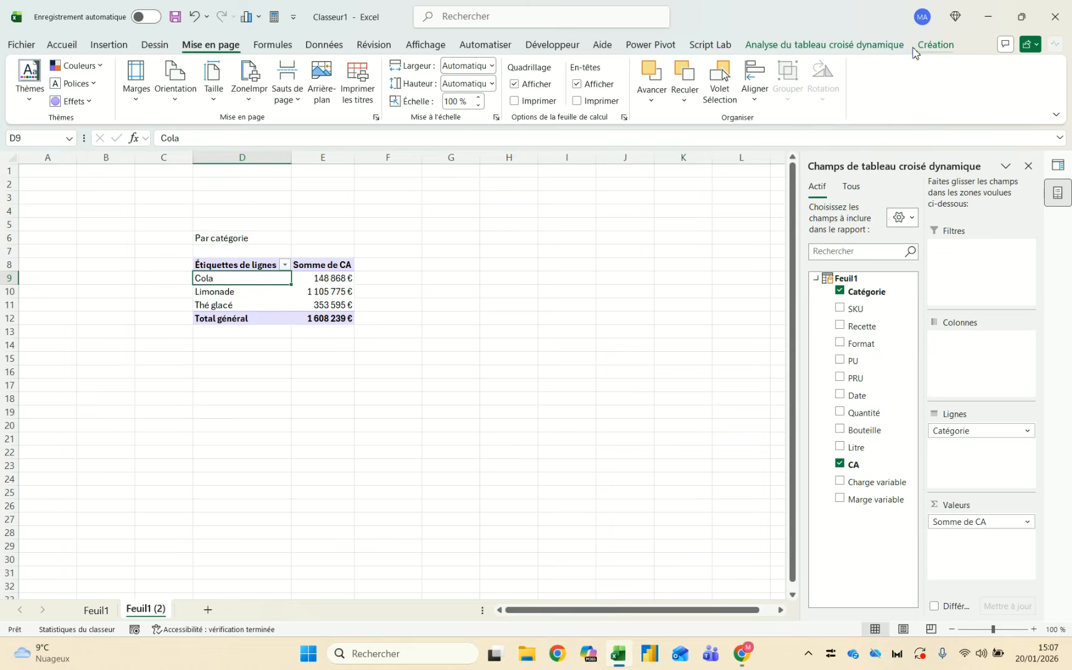
Apply the light purple outlined style from the second row of the Clair group to the pivot table
click(934, 45)
click(739, 81)
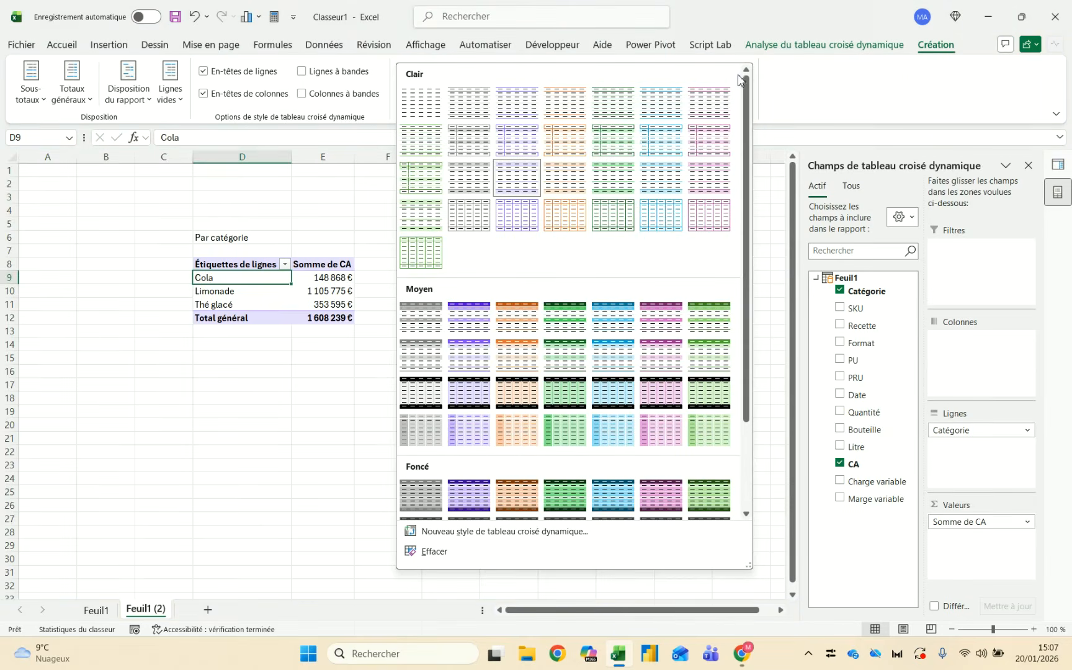
click(517, 138)
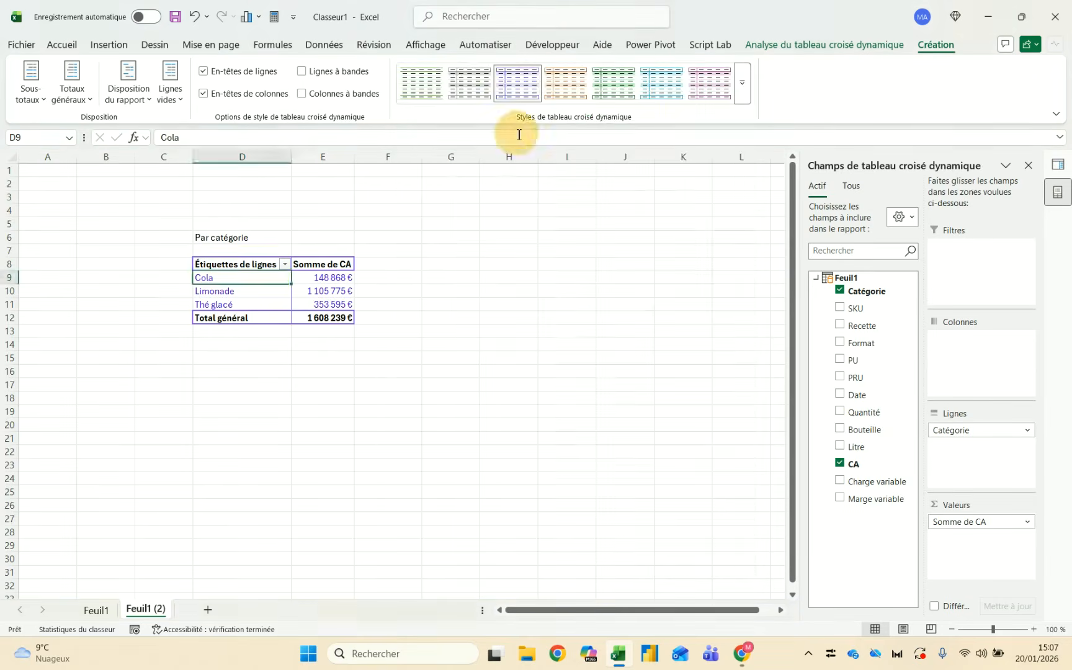
Rename the pivot table headers to "Catégorie" for the row labels and "CA" for the values
click(253, 265)
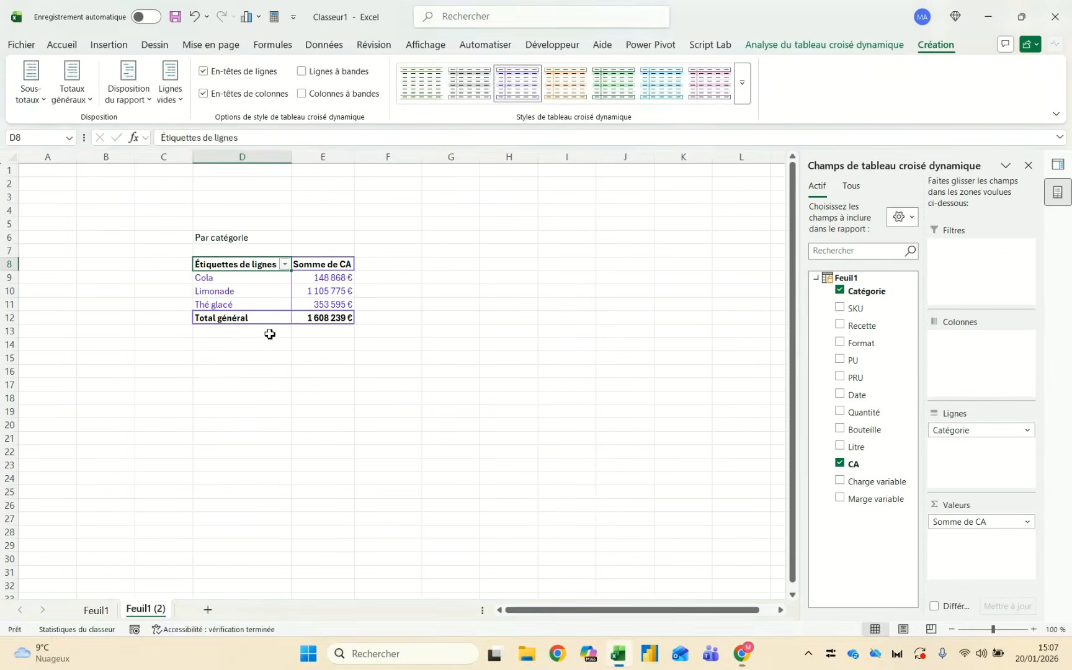
text(Catégorie)
key(Tab)
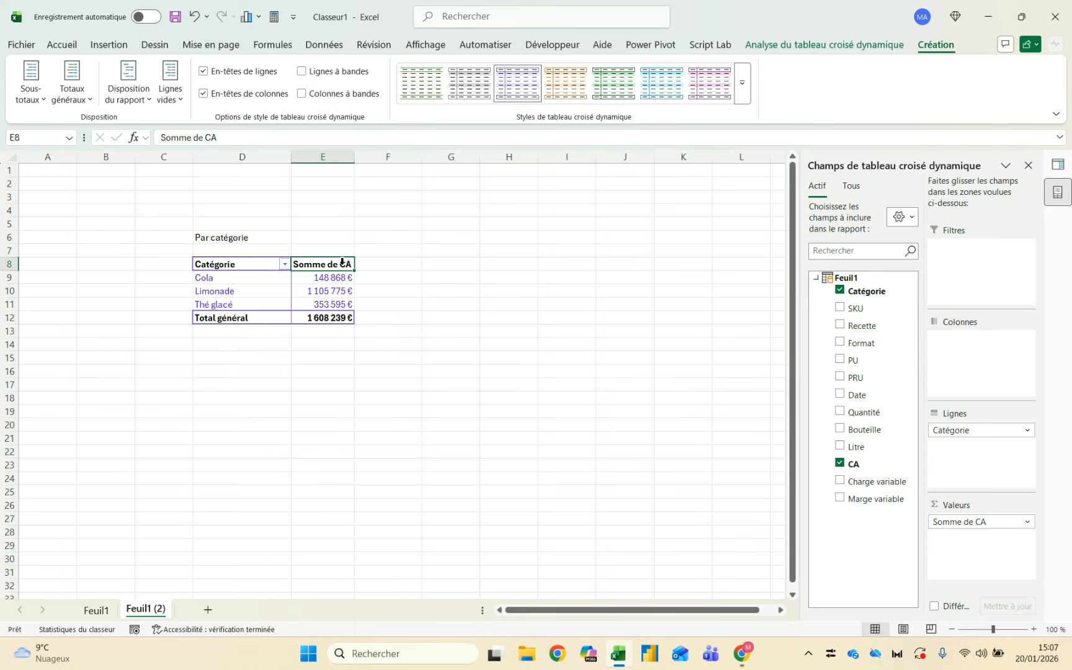
text(CA)
key(Return)
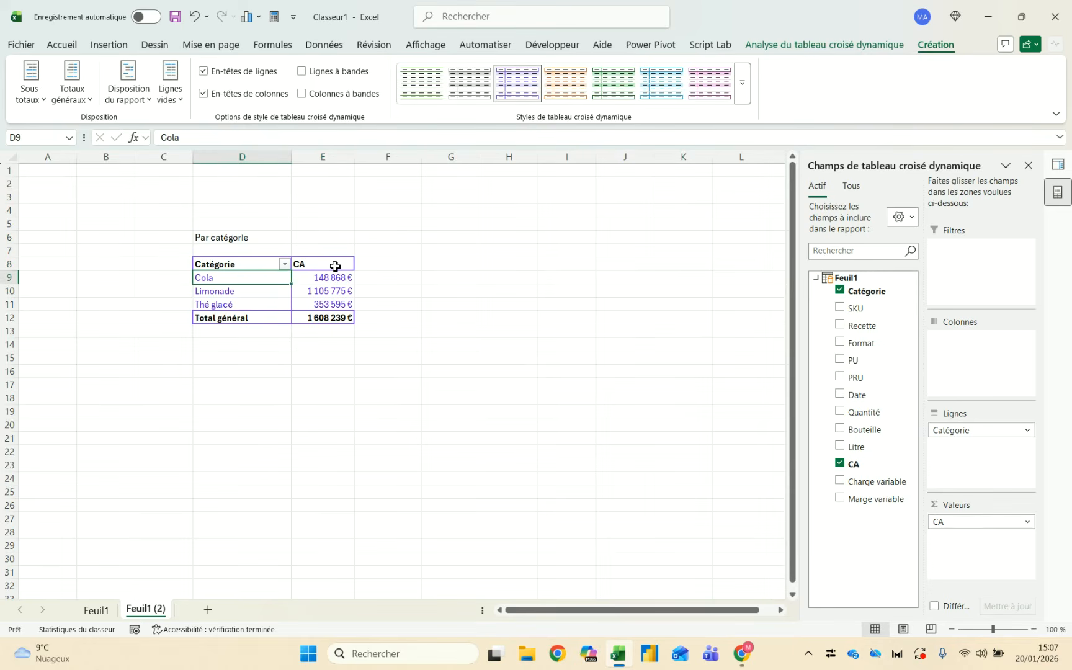
Check the reference dashboard in Chrome, and disable automatic column width adjustment on update in the Excel pivot table's options
key(alt+Tab)
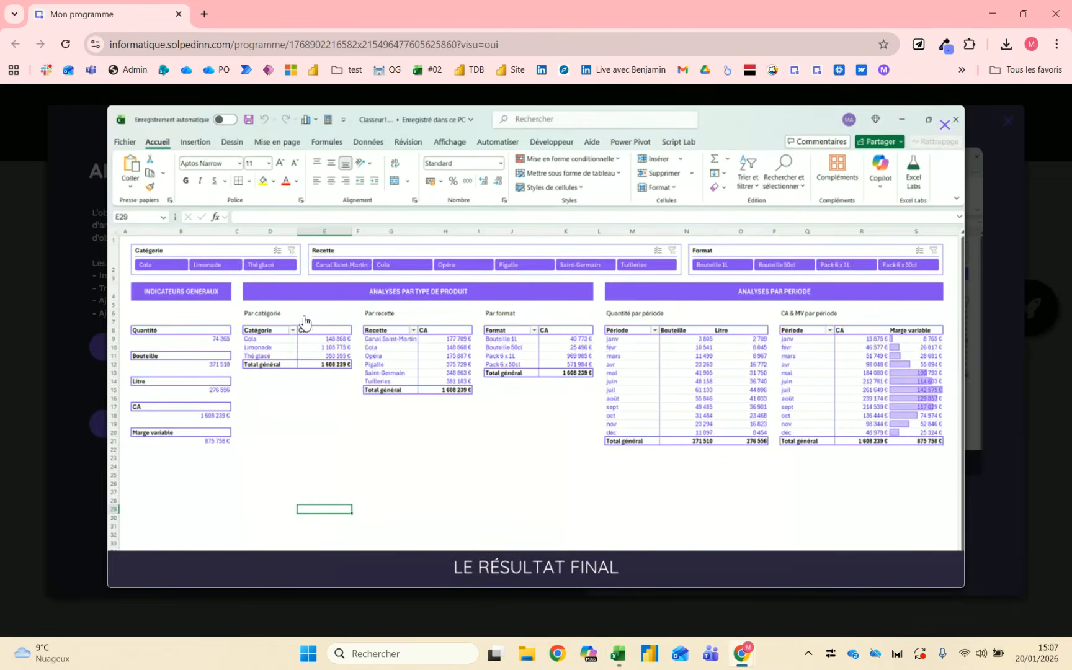
key(alt+Tab)
click(245, 268)
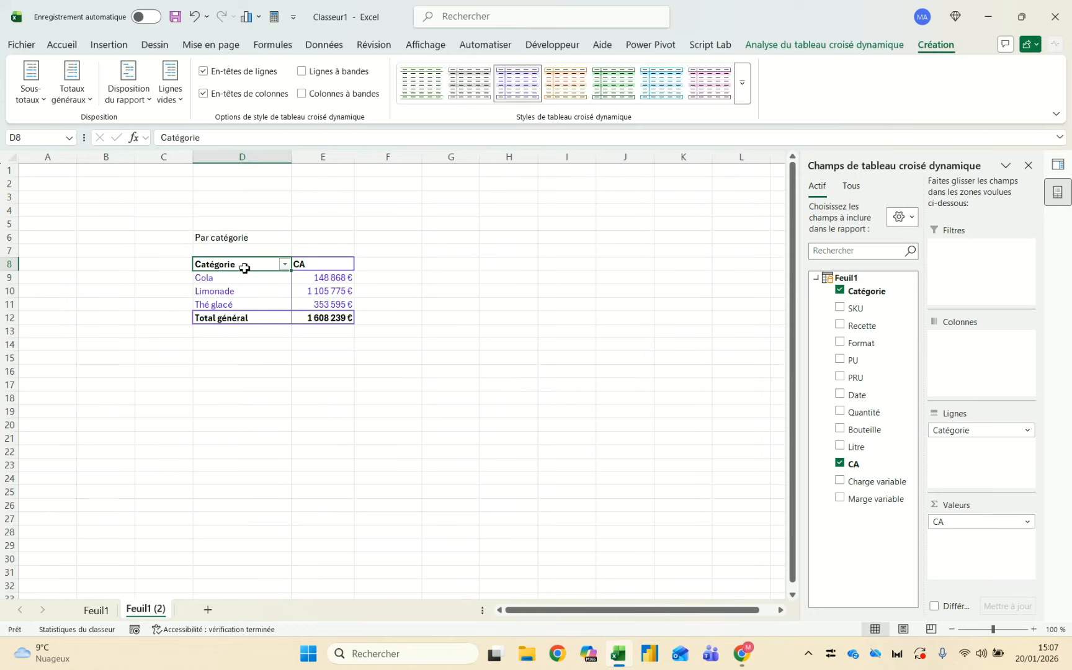
right_click(245, 268)
click(296, 388)
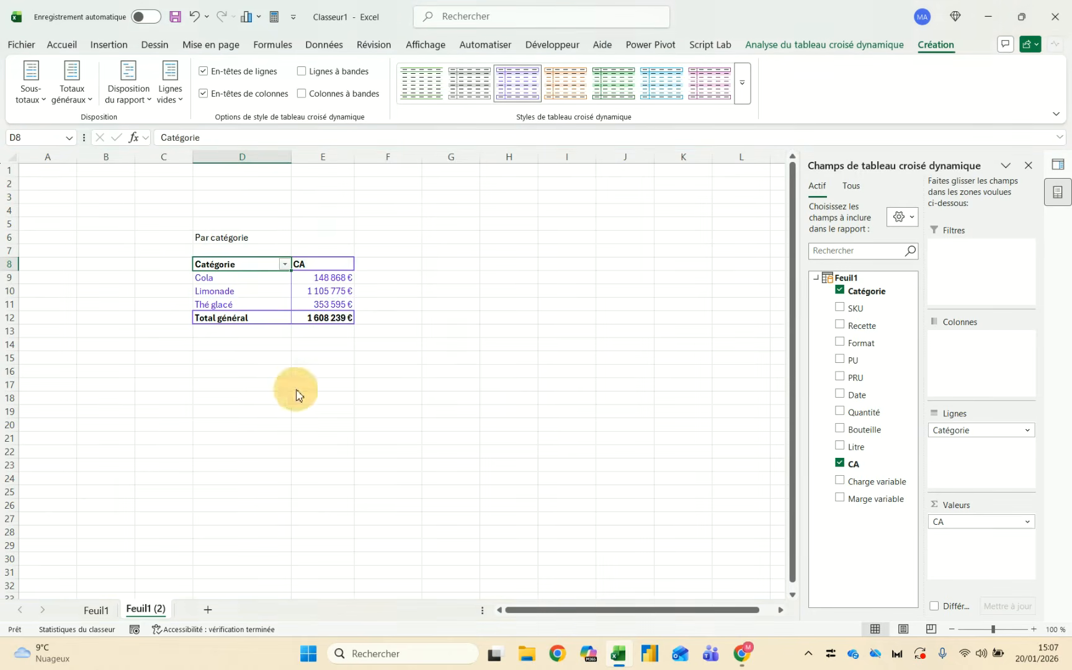
click(189, 441)
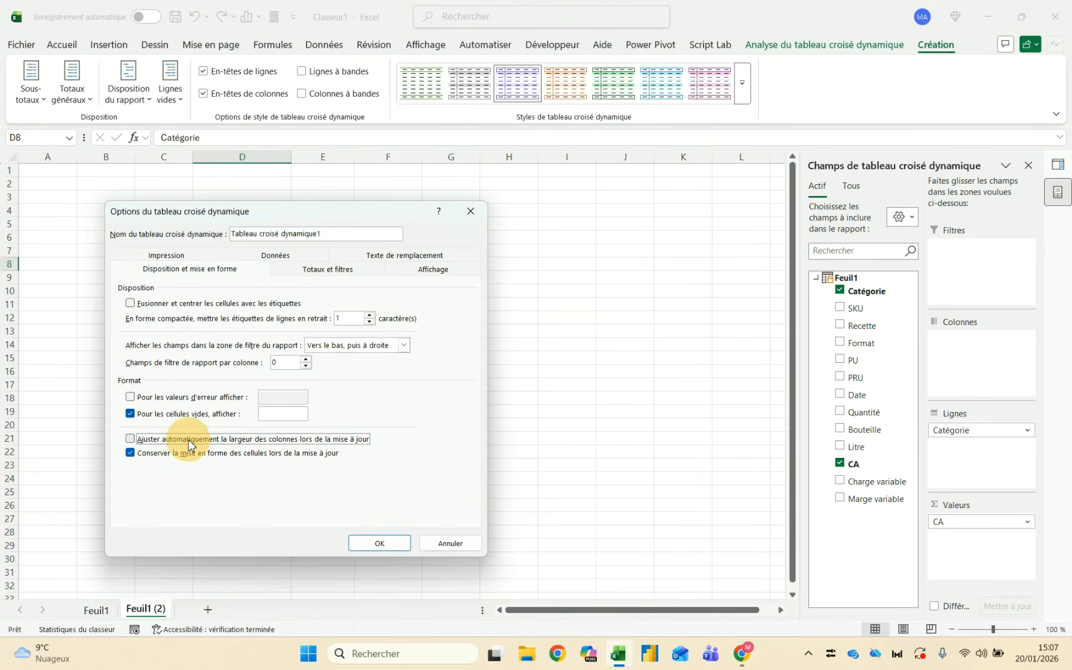
click(378, 543)
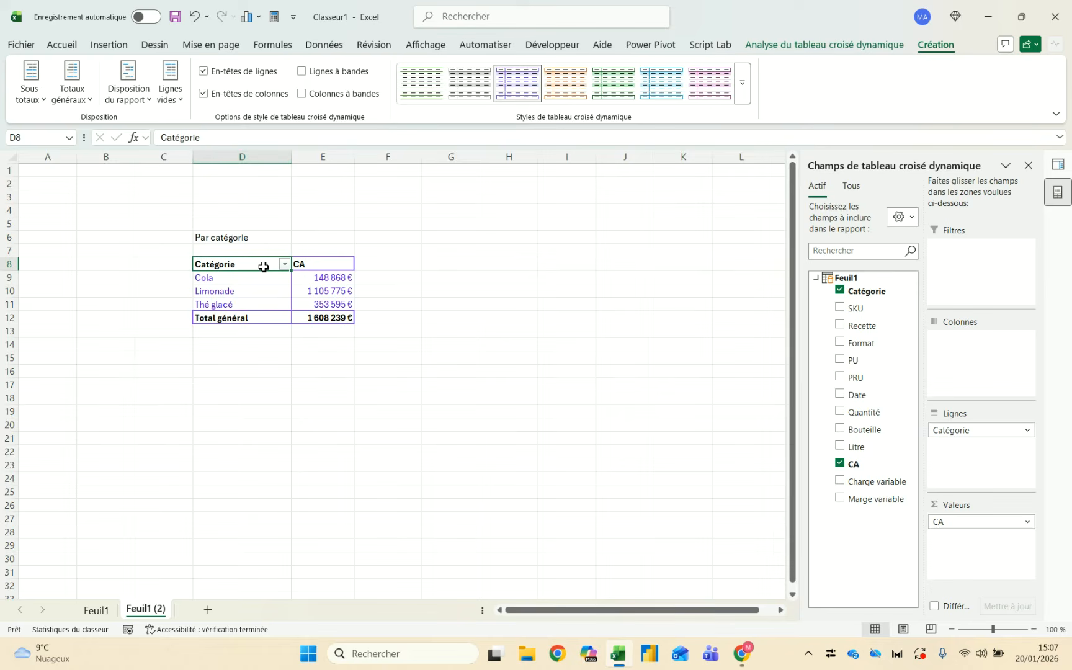
Set columns D and E to the same, narrower column width
drag(264, 160, 316, 160)
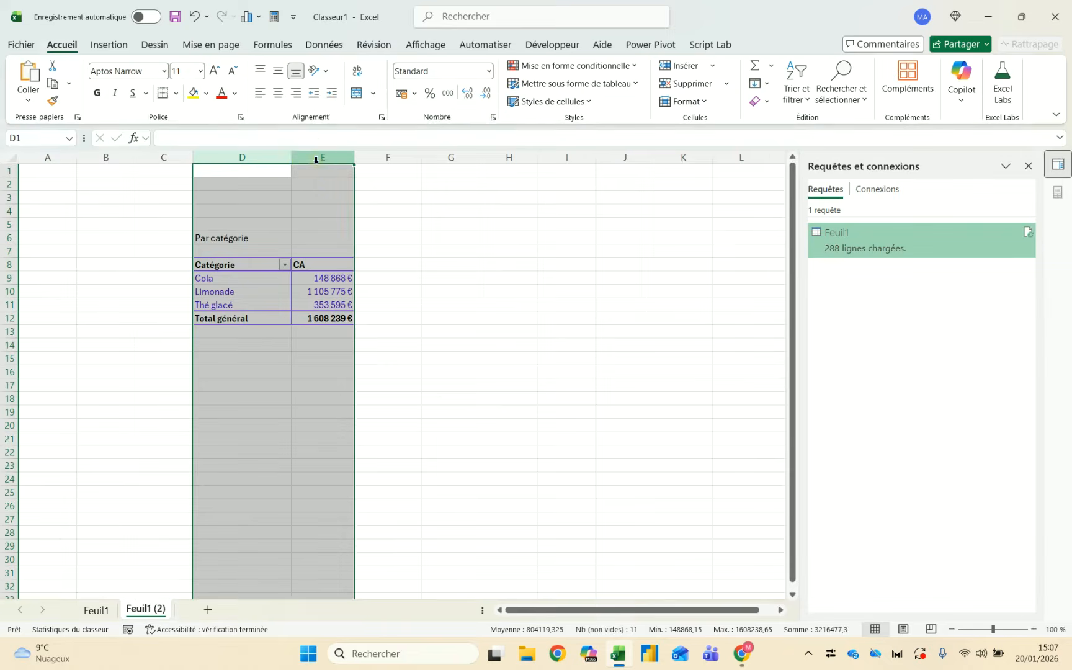
right_click(316, 160)
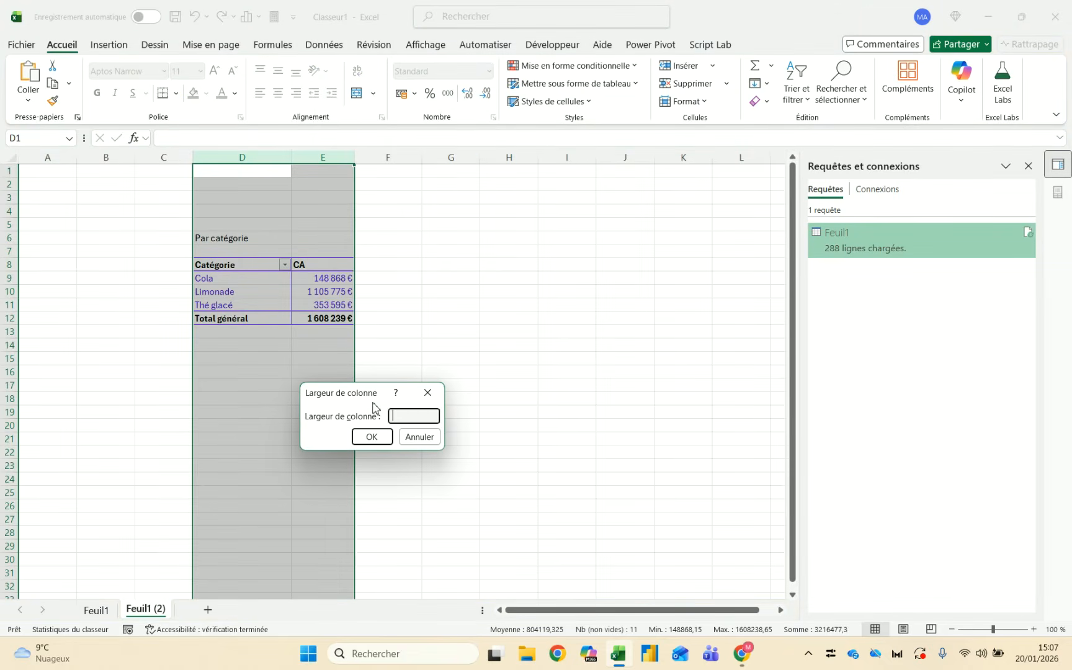
text(1)
key(Return)
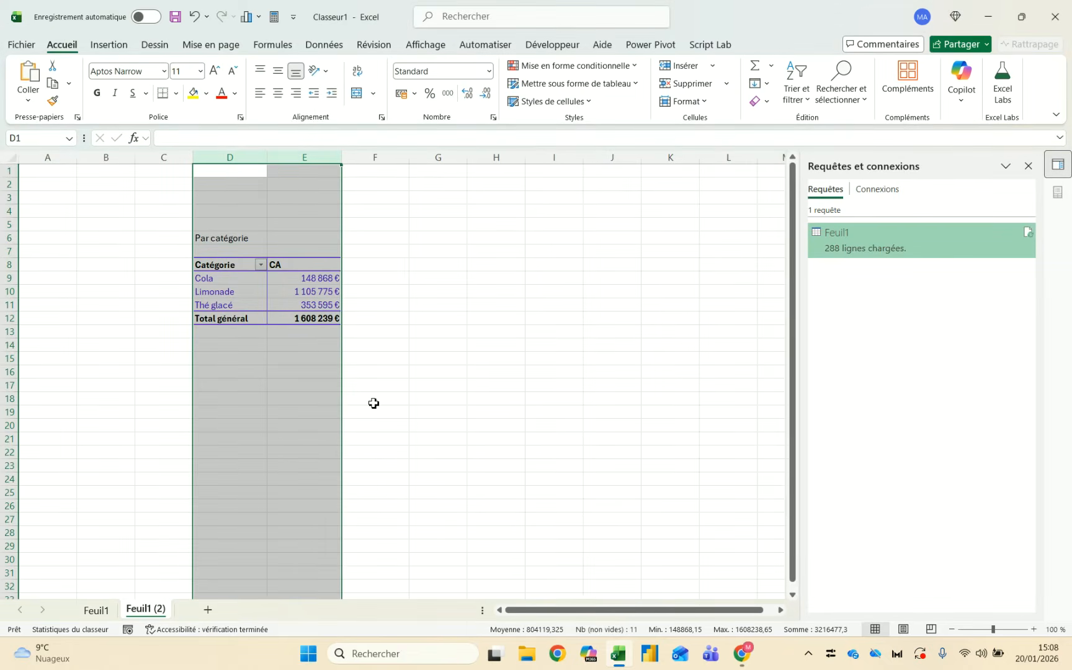
Hide the gridlines on the Feuil1 (2) sheet
click(305, 279)
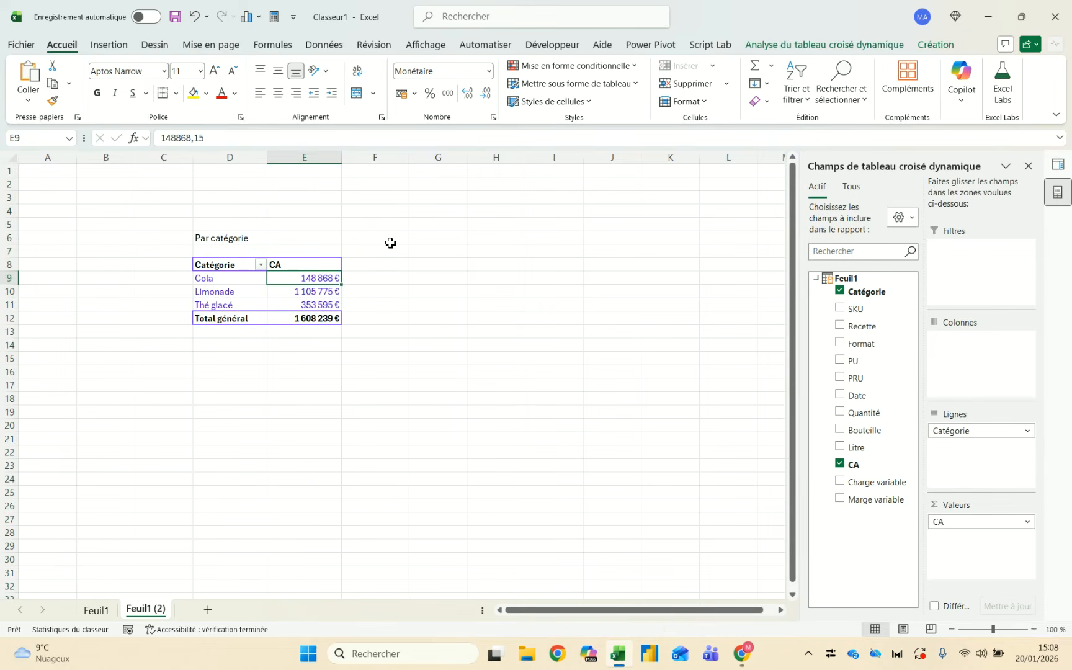
click(434, 47)
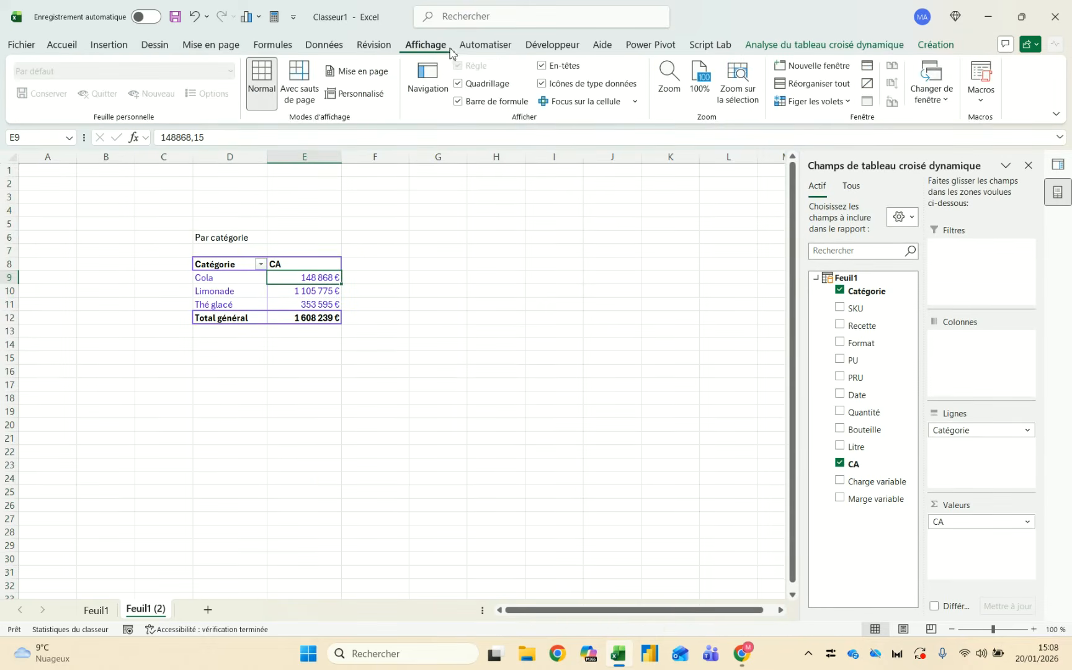
click(473, 87)
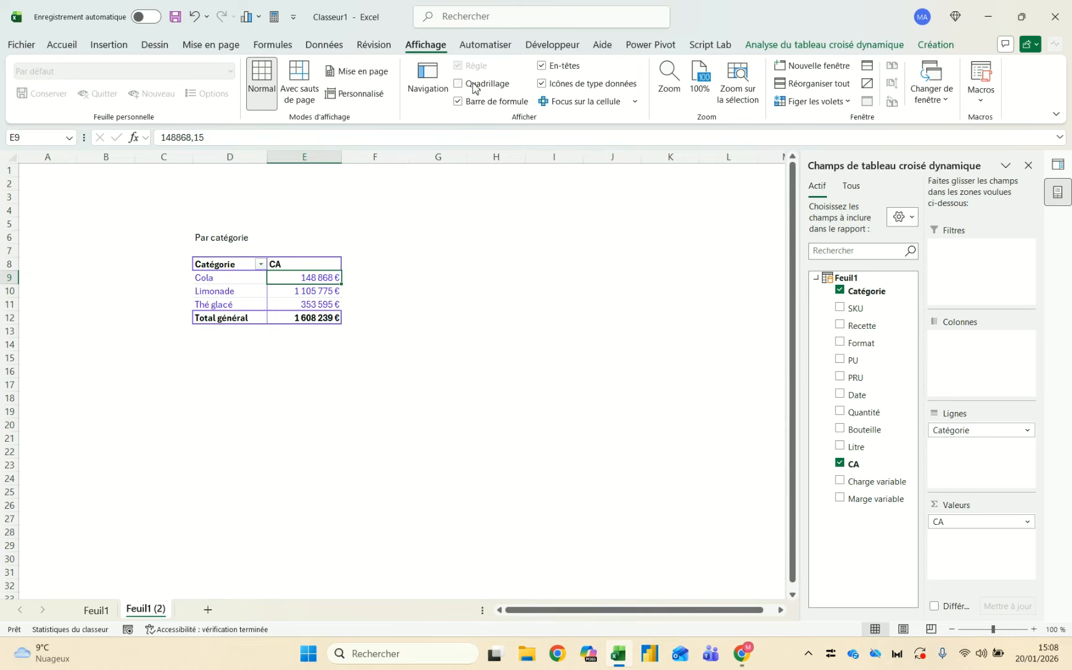
click(176, 374)
Duplicate columns D:E, containing the category pivot table and its title, into columns G:H
drag(232, 156, 299, 160)
key(ctrl+c)
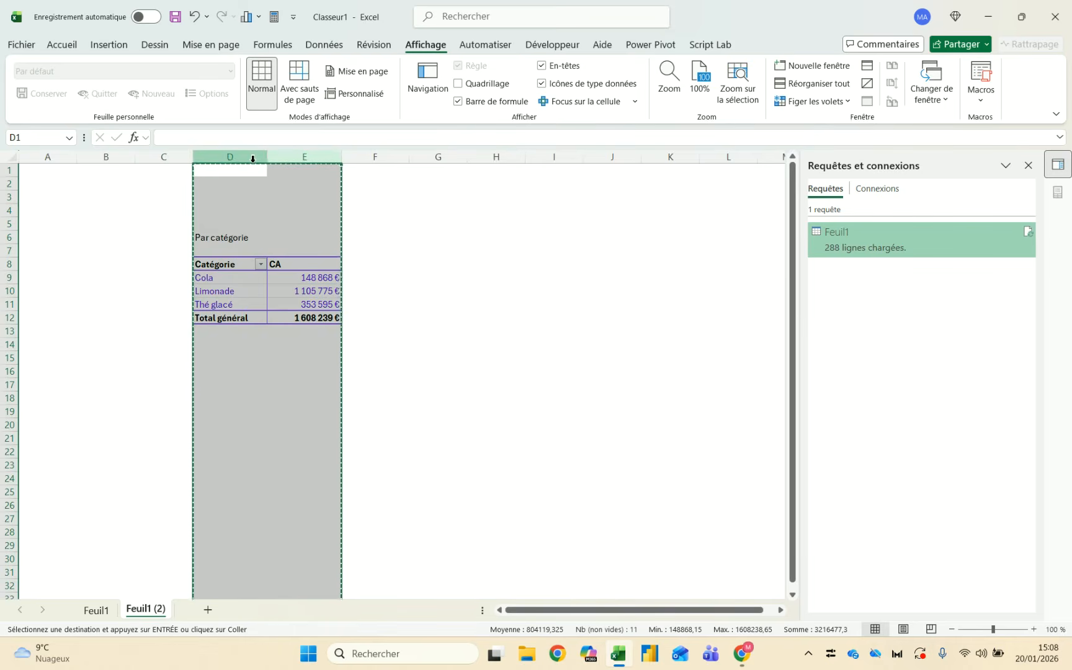
click(431, 157)
key(ctrl+v)
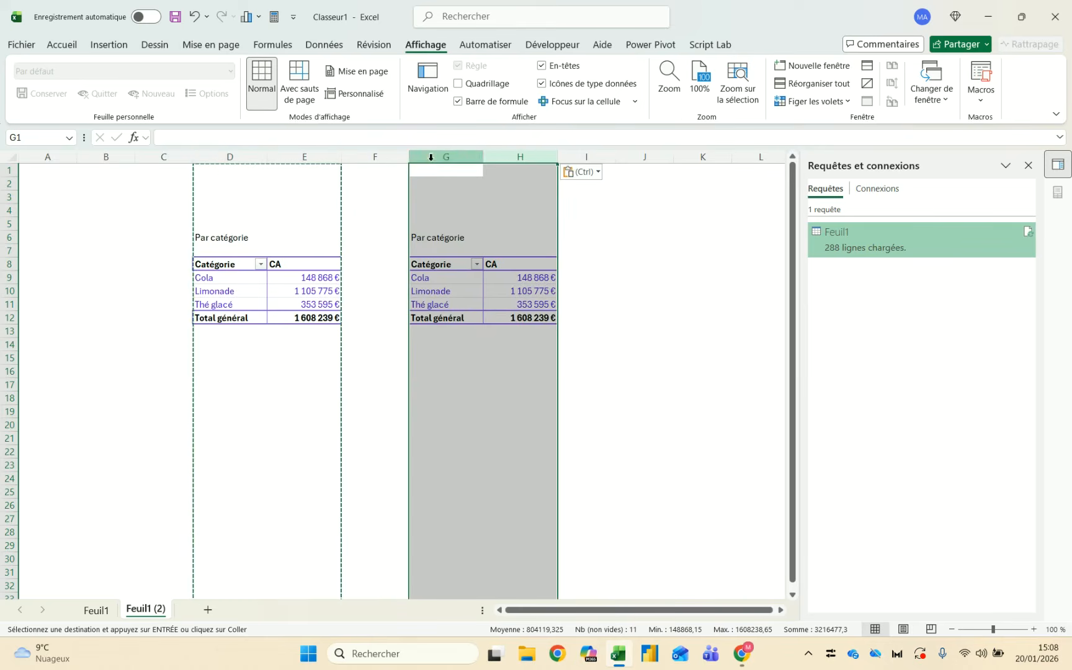
Replace the Catégorie field with Recette in the rows of the copied pivot table
drag(440, 278, 441, 304)
click(440, 280)
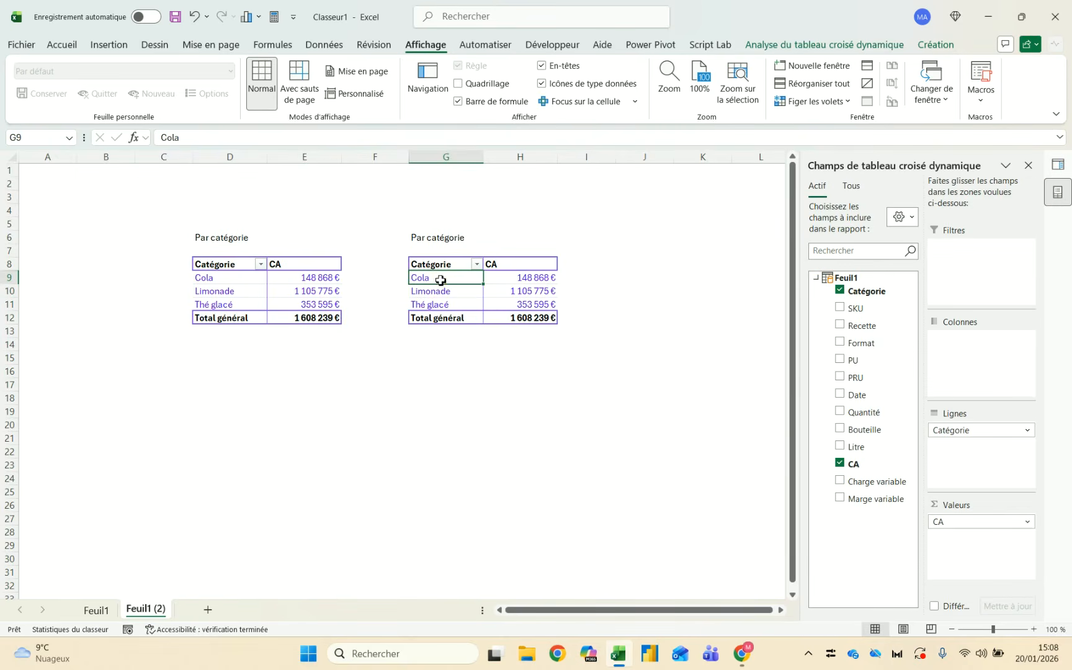
click(841, 291)
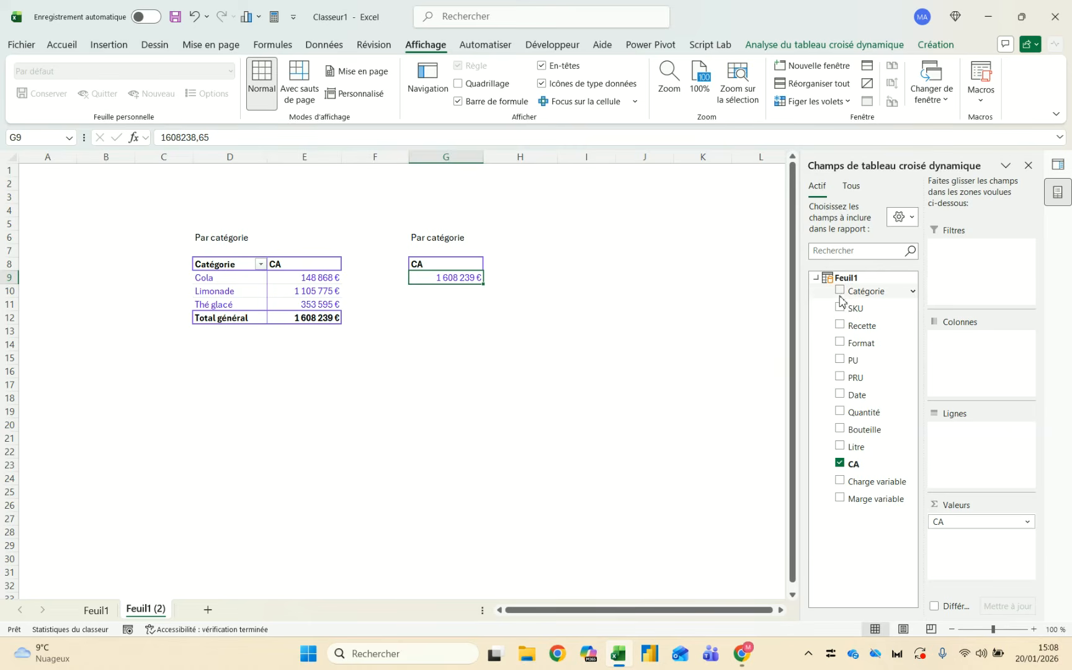
click(840, 325)
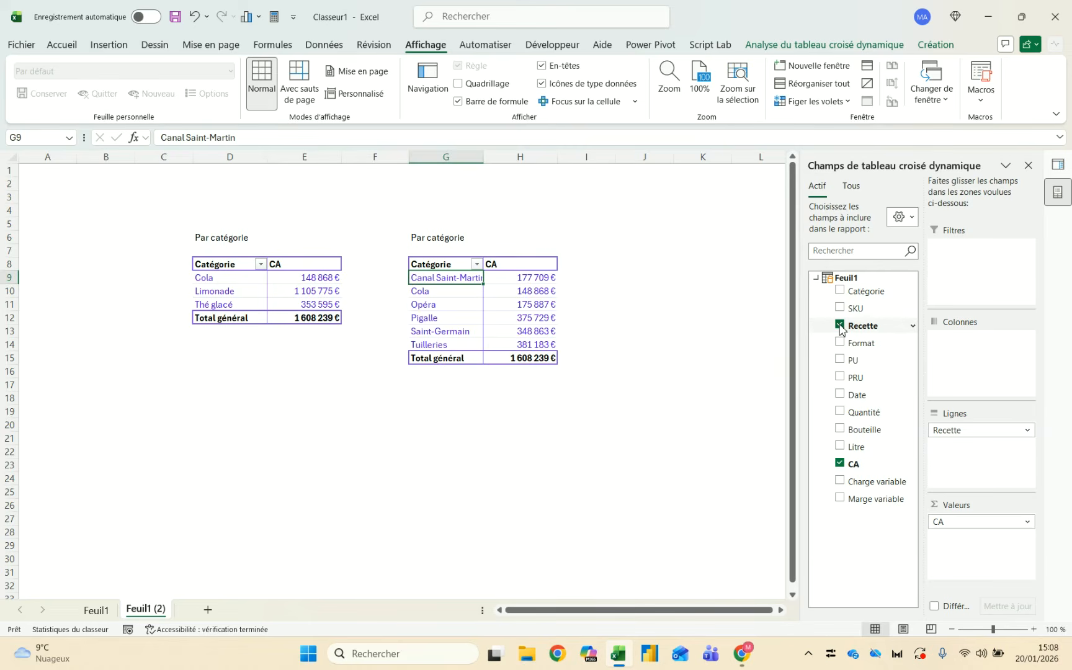
Rename the row label header of the copied pivot table to "Recette"
click(446, 266)
text(Recett)
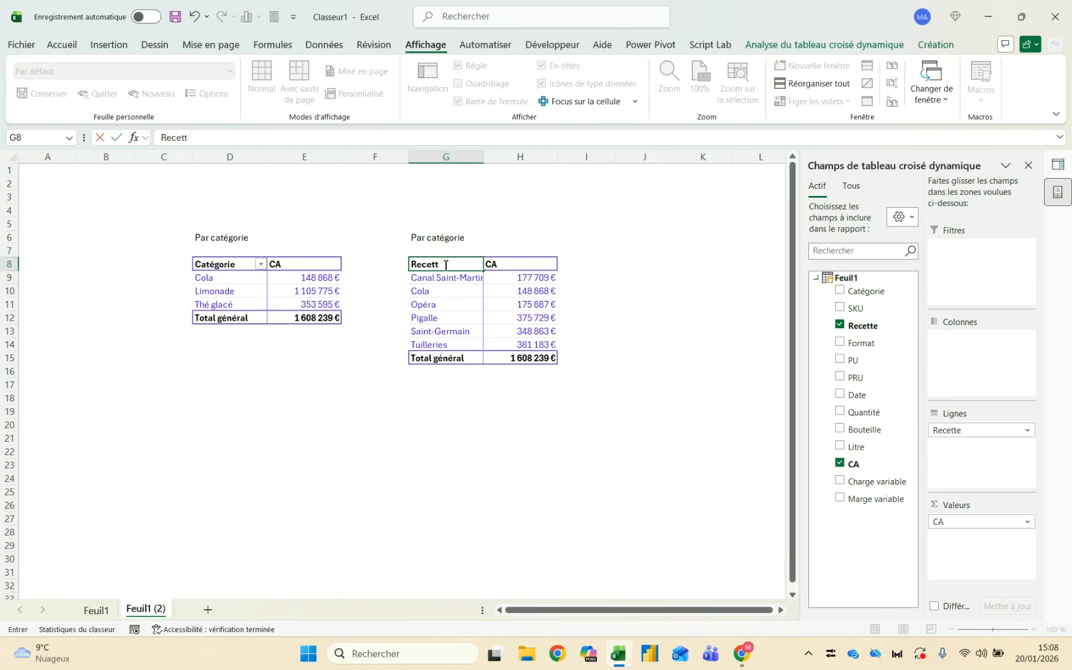
text(e)
key(Return)
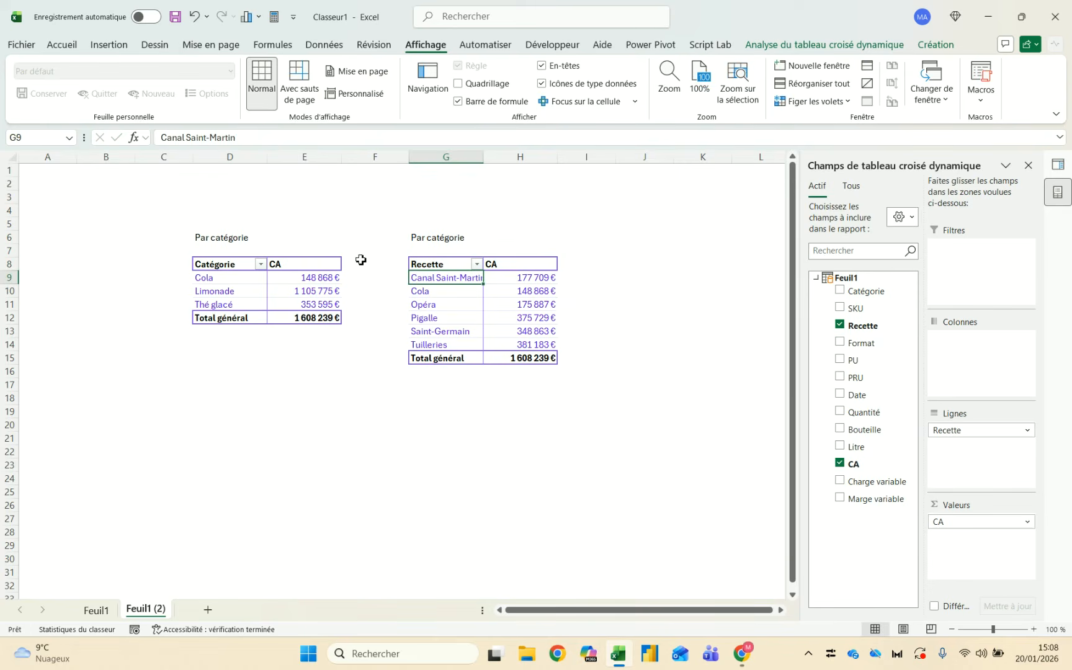
click(309, 322)
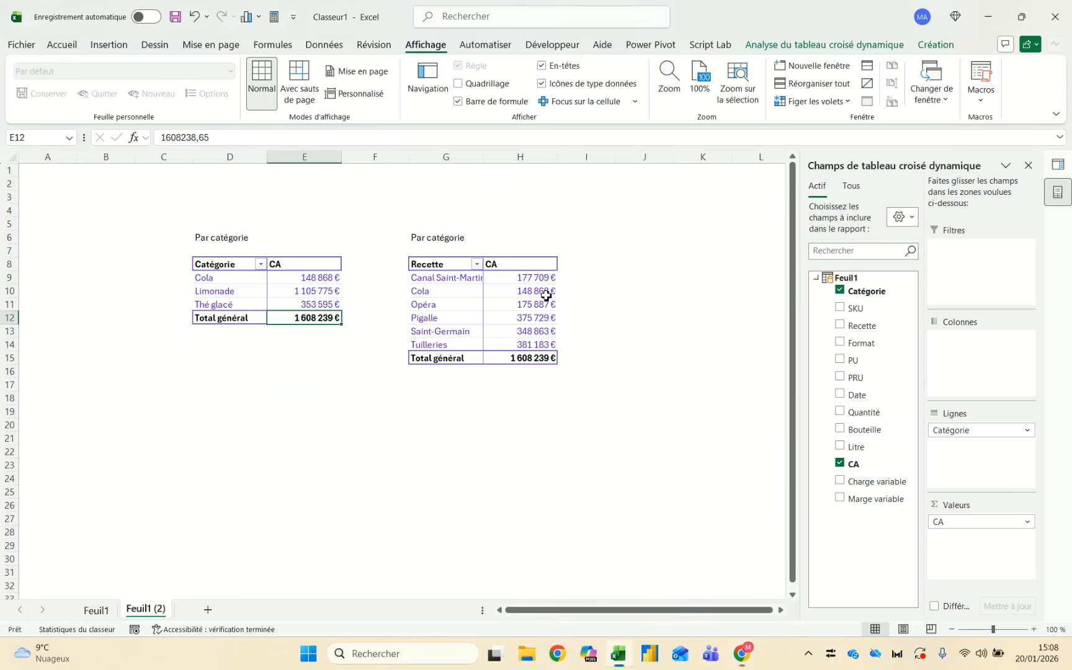
click(441, 274)
click(440, 279)
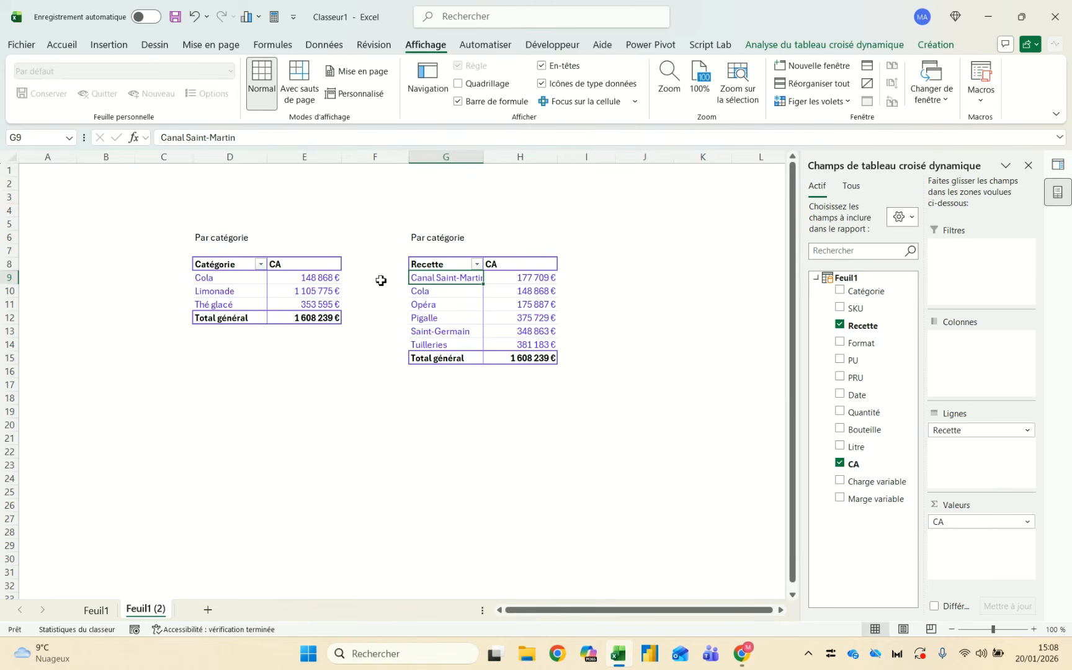
click(440, 350)
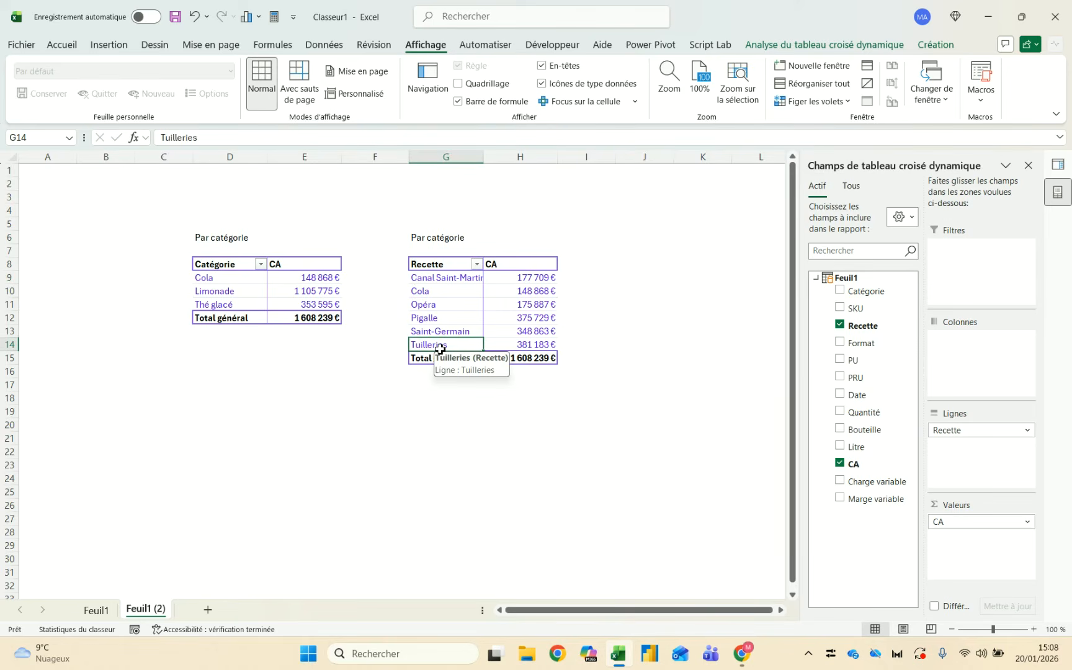
Change the title in cell G6 above the recipe pivot table to "Par recette"
click(461, 236)
text(Par recett)
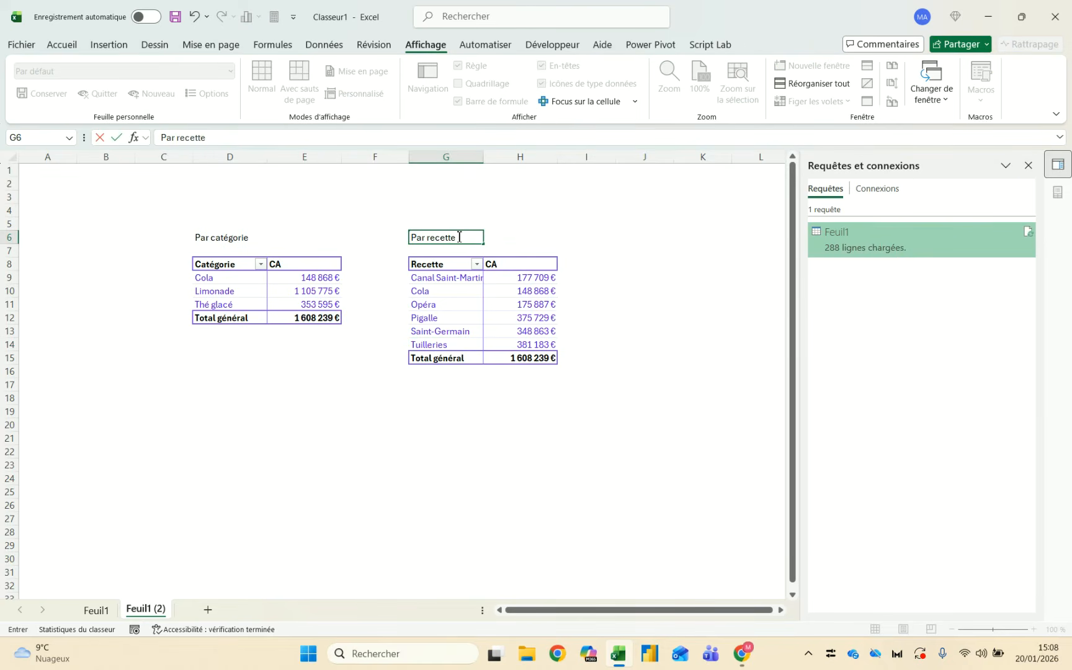
text(e)
key(Return)
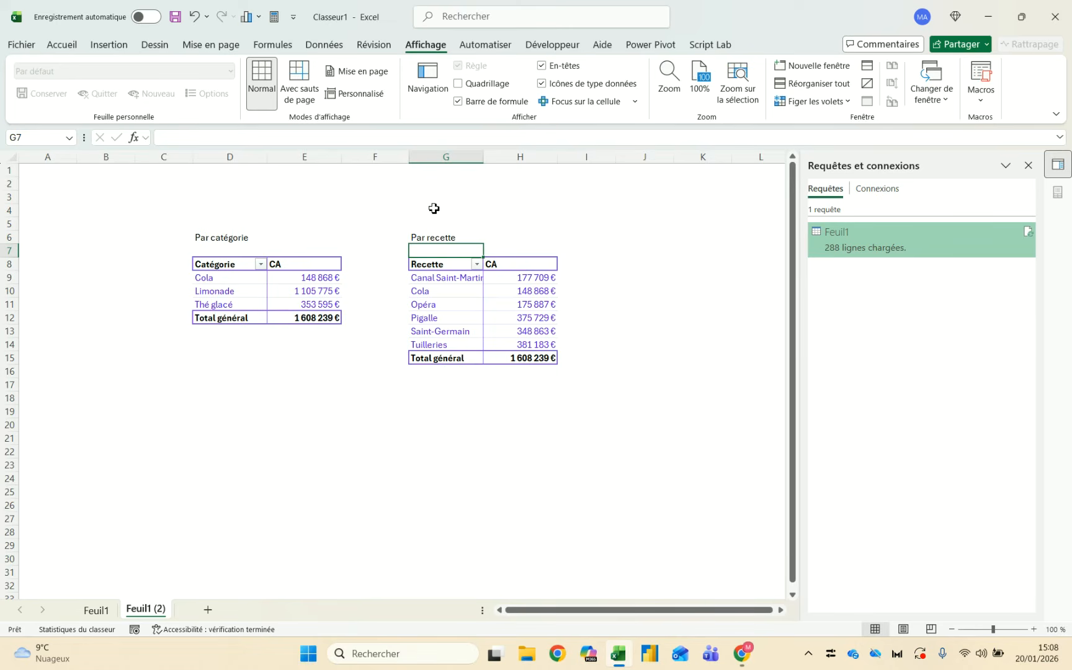
Add a slicer on the Format field from the category pivot table and place it beside the recipe pivot table, around columns J and K
click(251, 298)
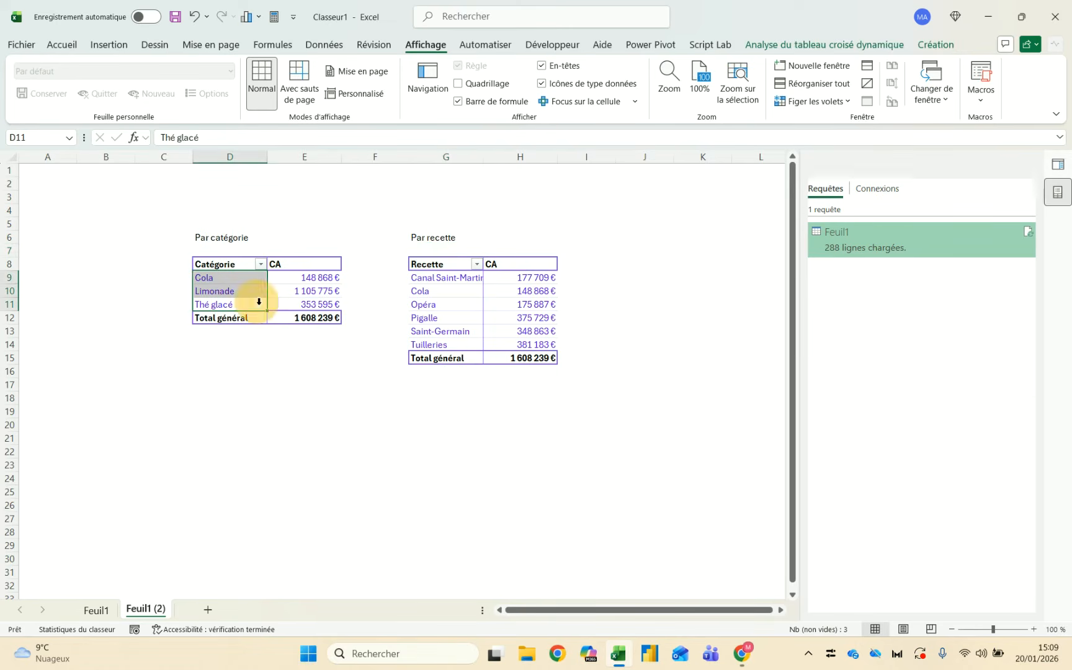
click(242, 291)
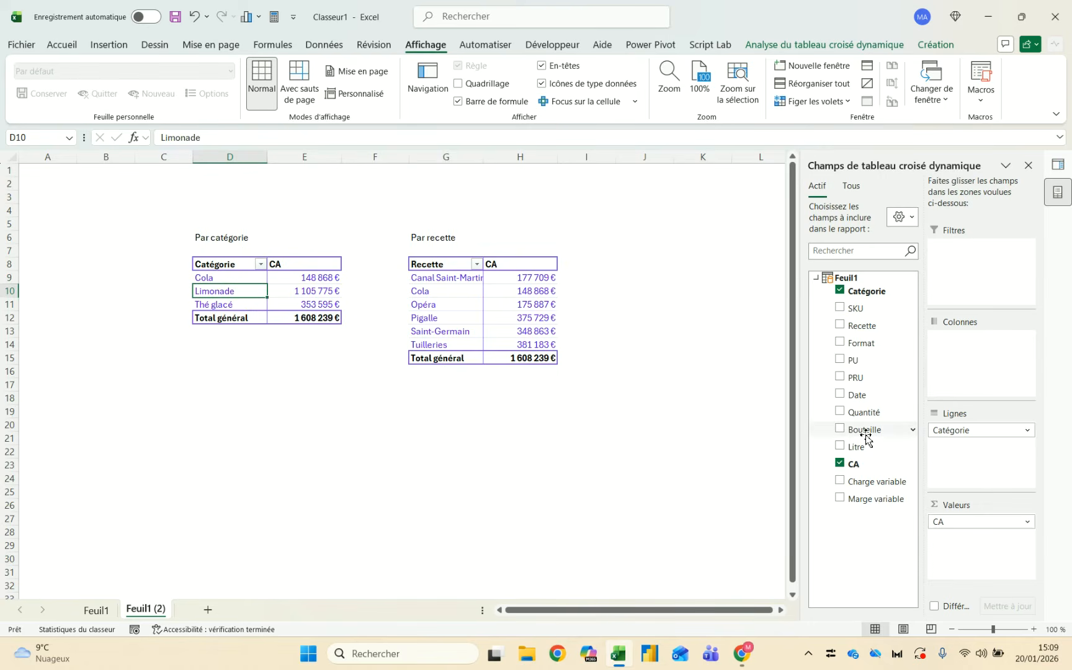
right_click(869, 351)
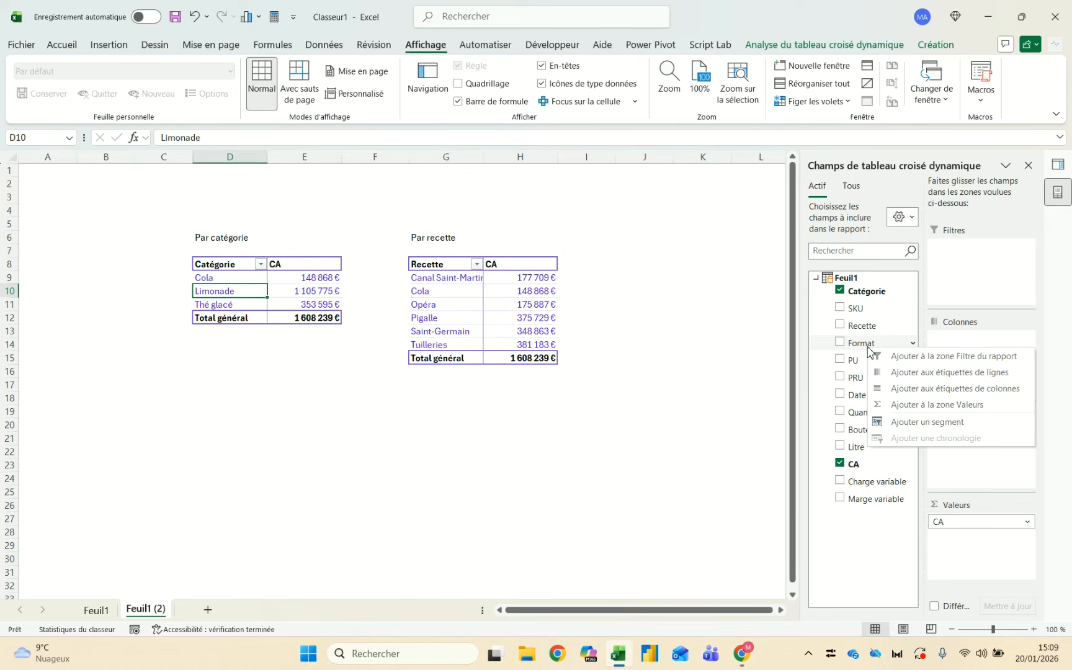
drag(868, 346, 420, 298)
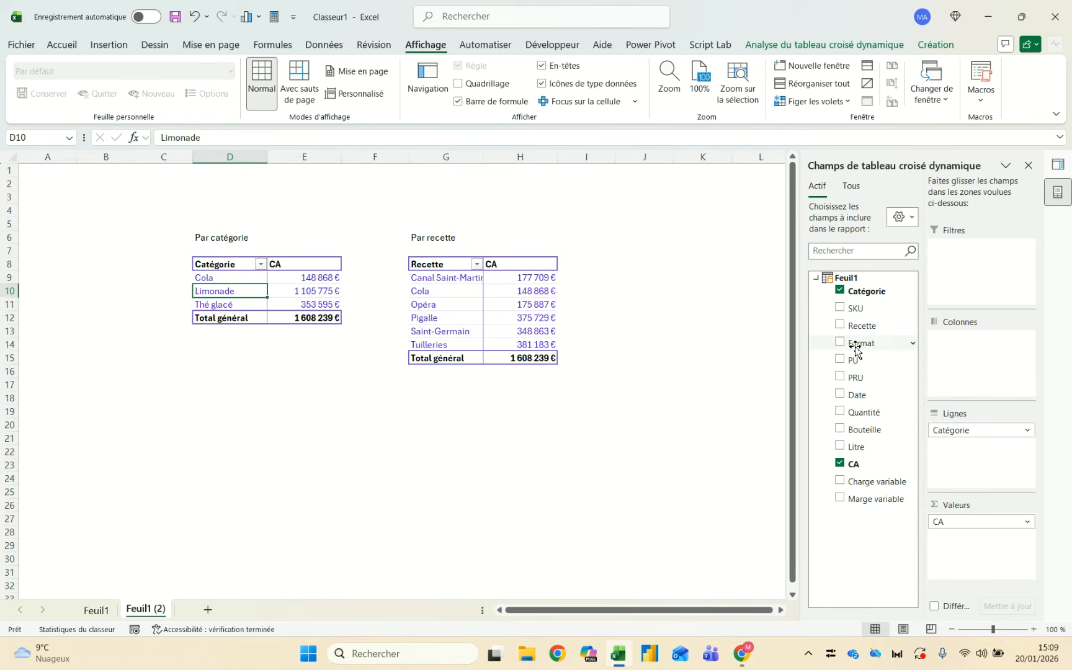
right_click(855, 351)
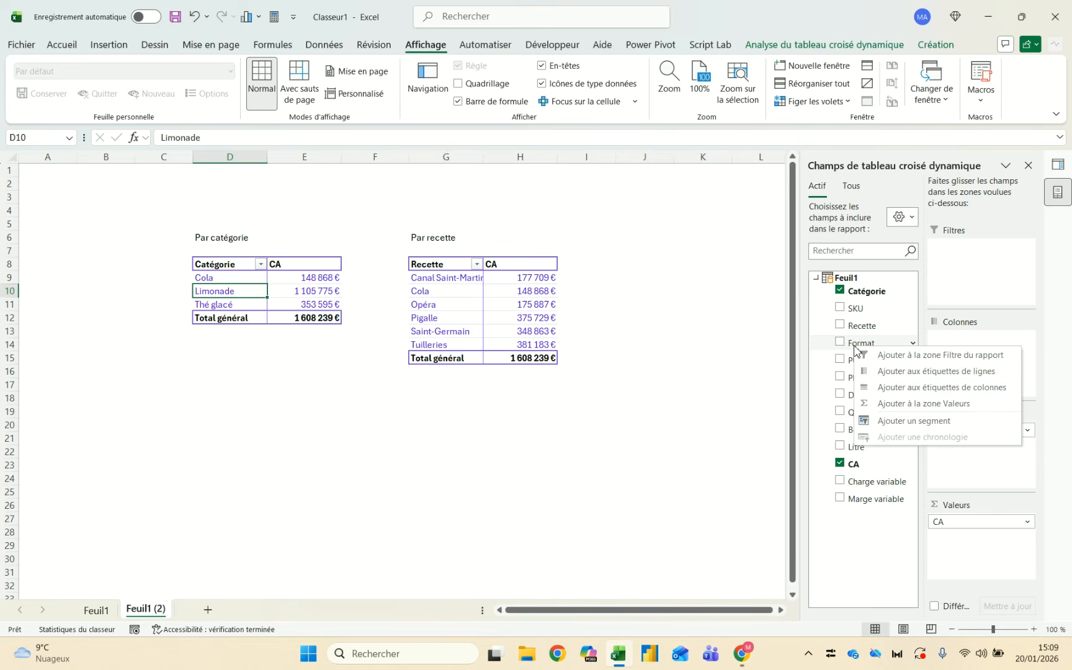
click(906, 422)
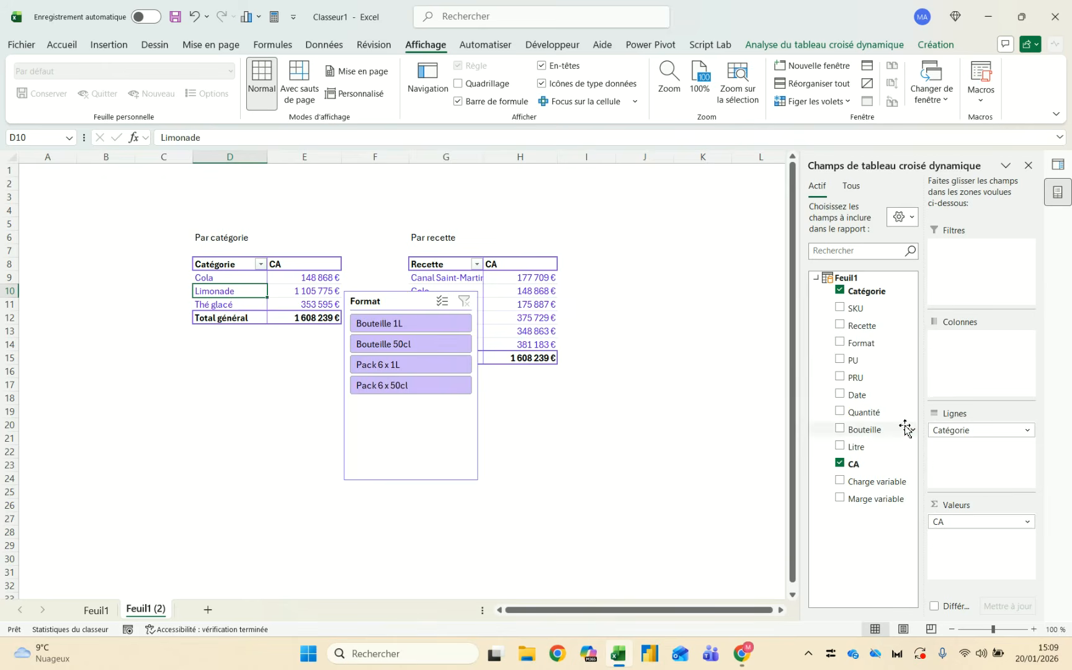
drag(400, 309, 663, 265)
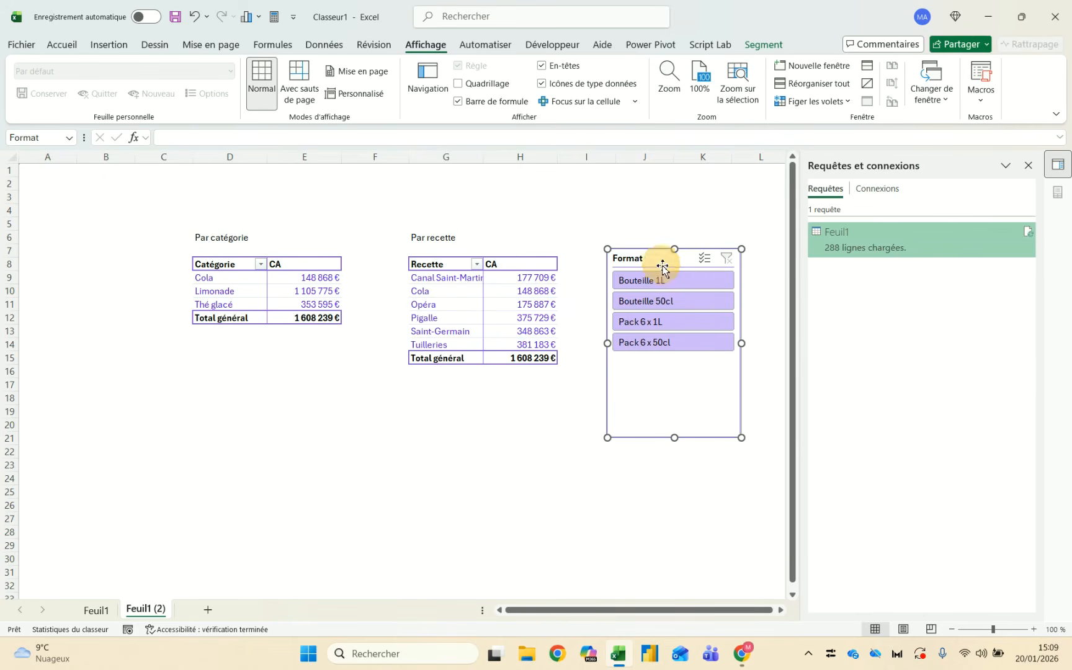
Filter the category pivot table to Pack 6 x 1L and Pack 6 x 50cl with the Format slicer
click(517, 469)
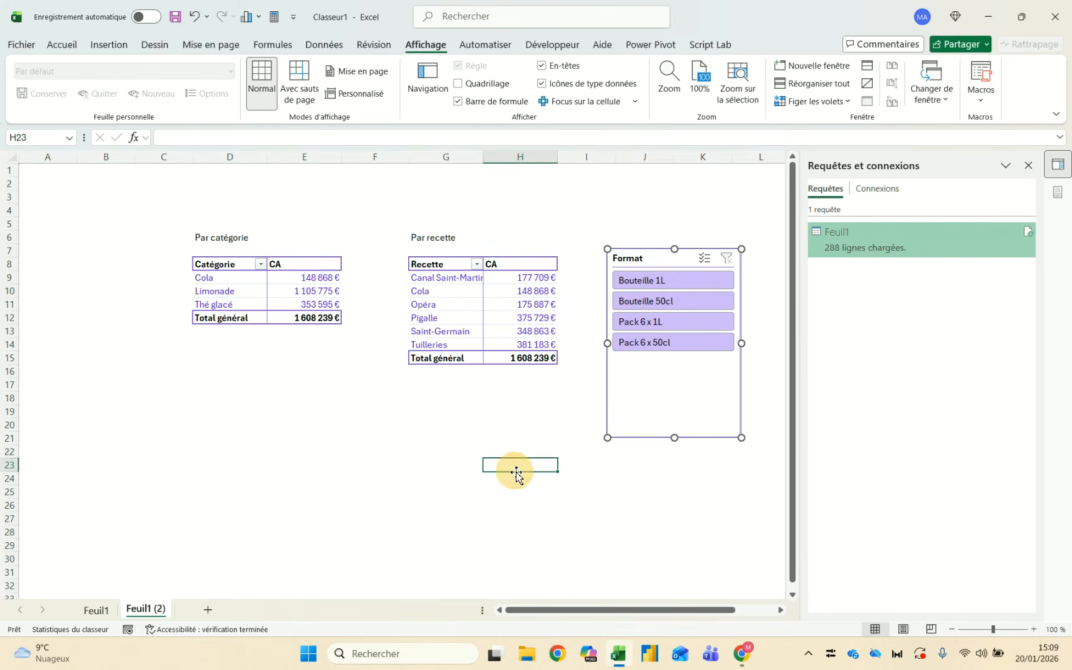
click(689, 323)
ctrl+click(678, 342)
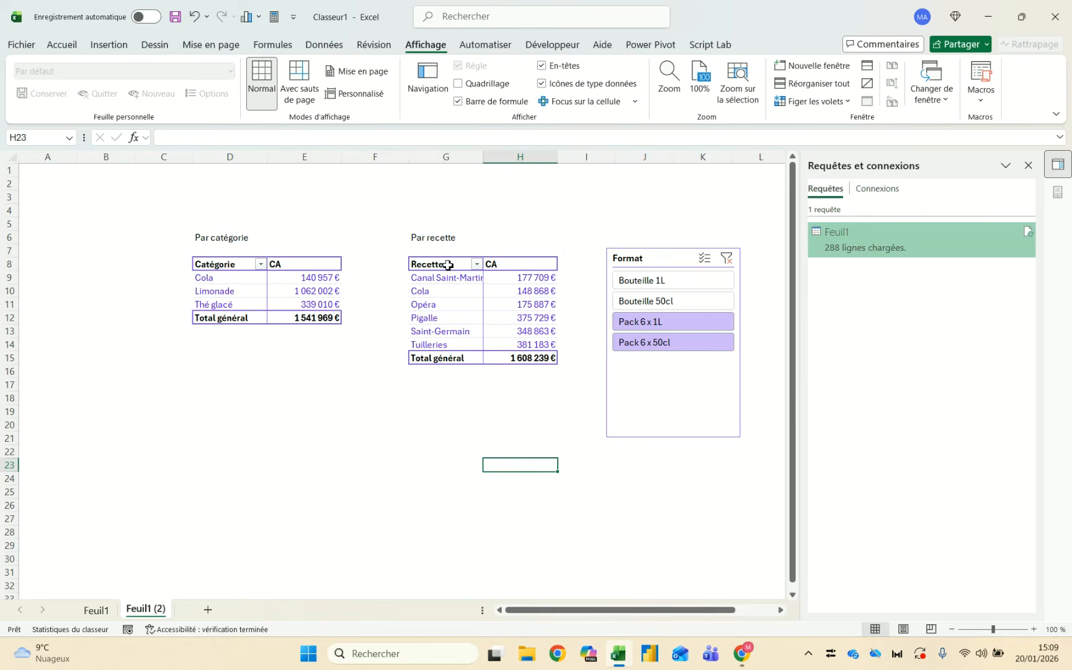
Connect the Format slicer to Tableau croisé dynamique2 as well through its report connections
right_click(680, 264)
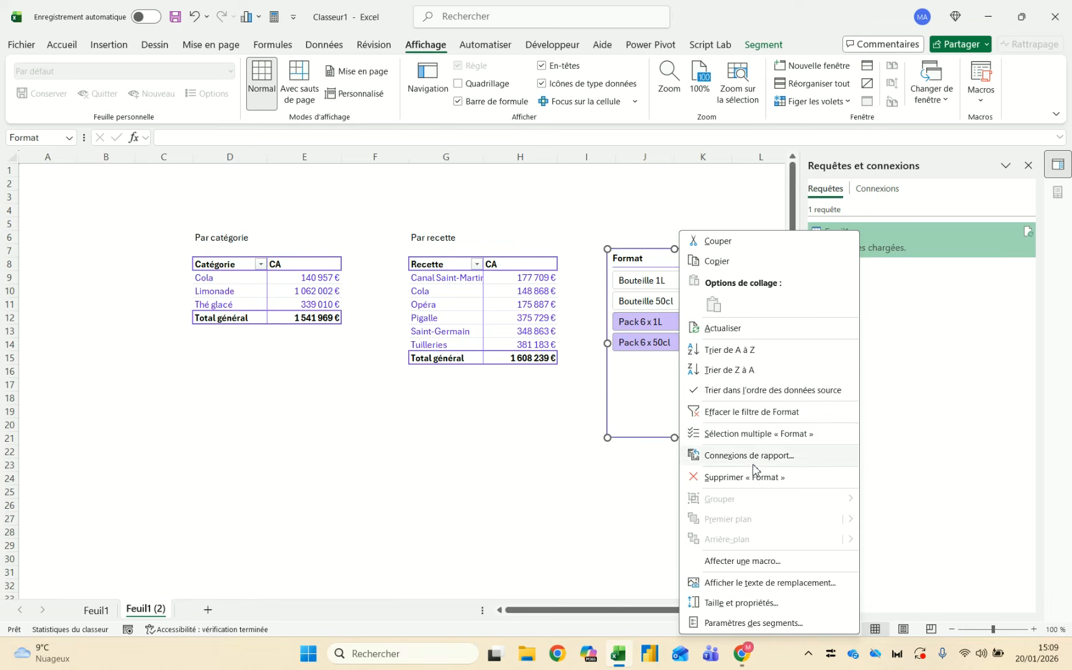
click(750, 455)
click(543, 495)
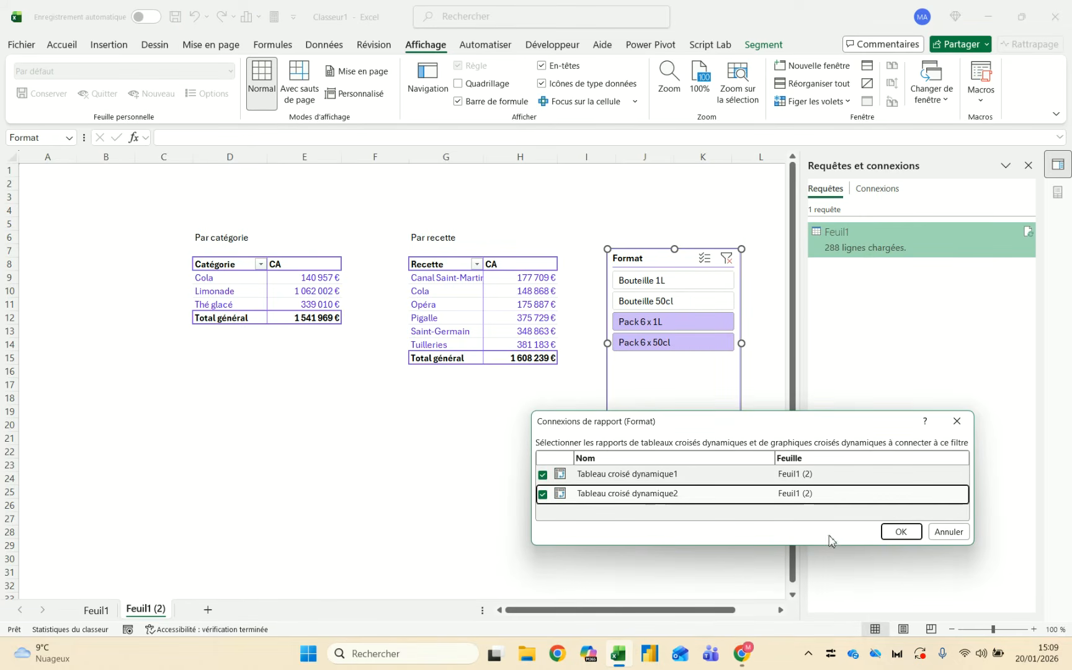
click(906, 533)
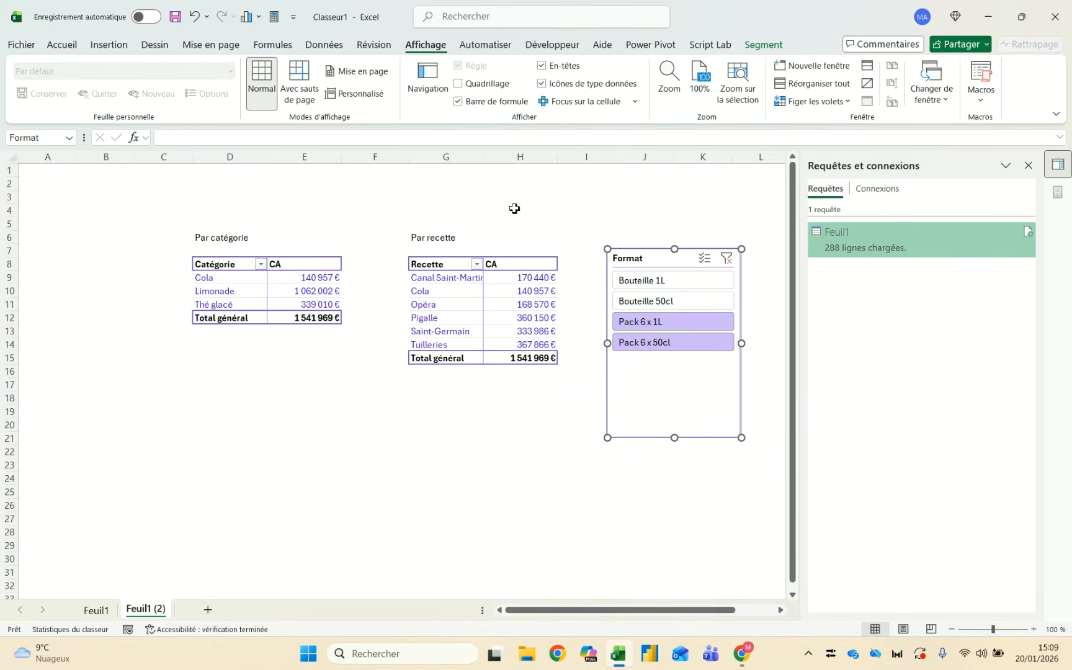
Test the Format slicer on both pivot tables with Bouteille 1L and the two pack formats, and clear its filter
click(671, 283)
click(661, 321)
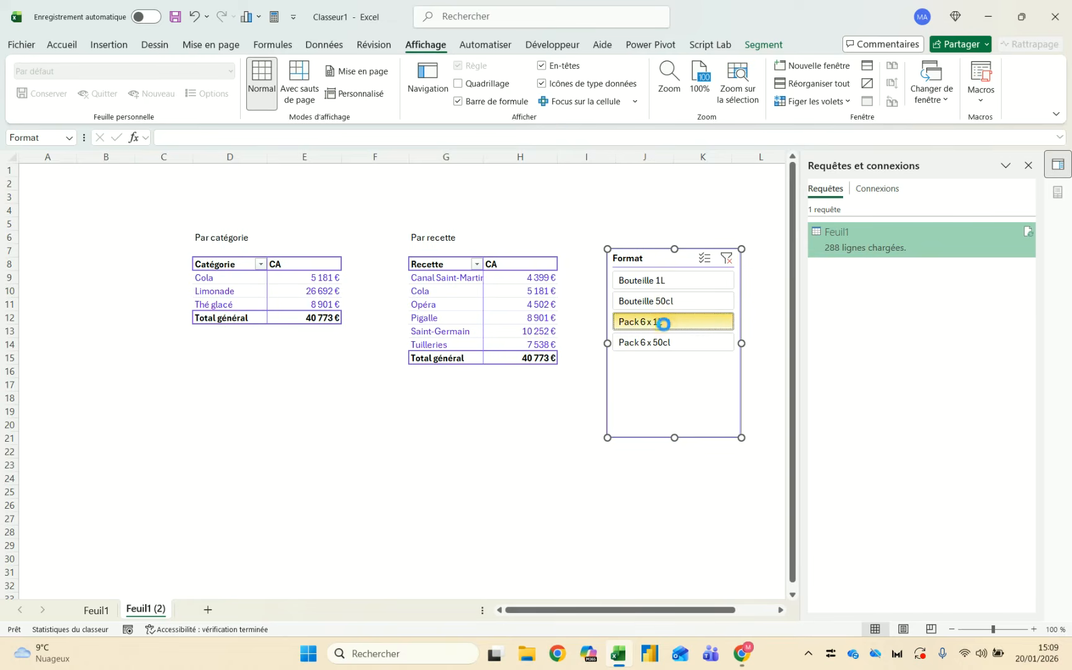
click(661, 342)
click(662, 280)
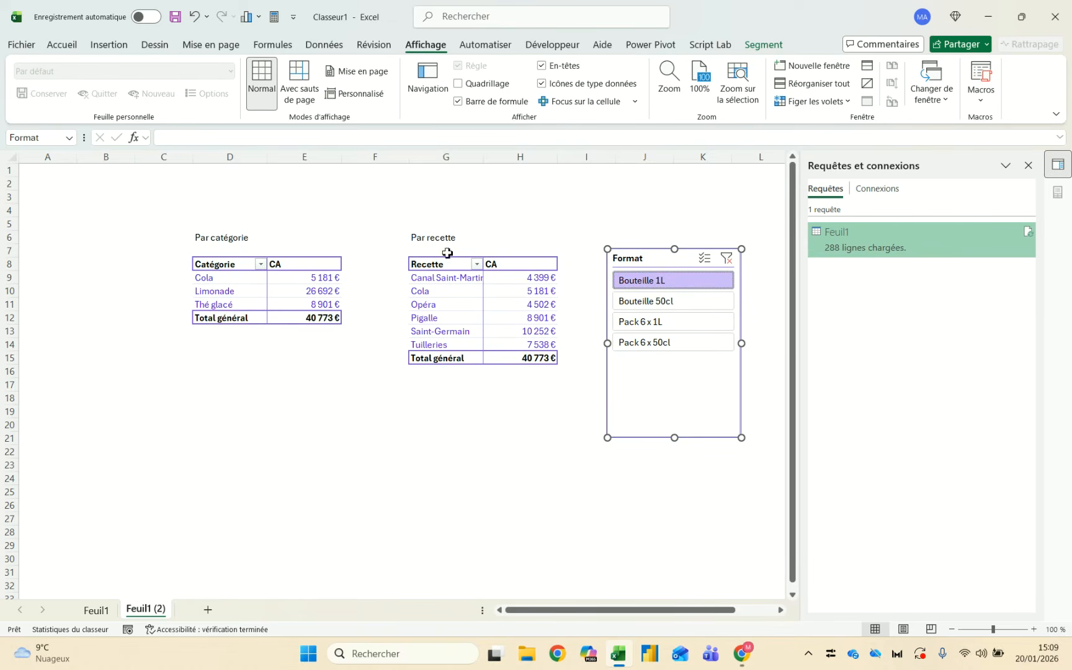
click(727, 258)
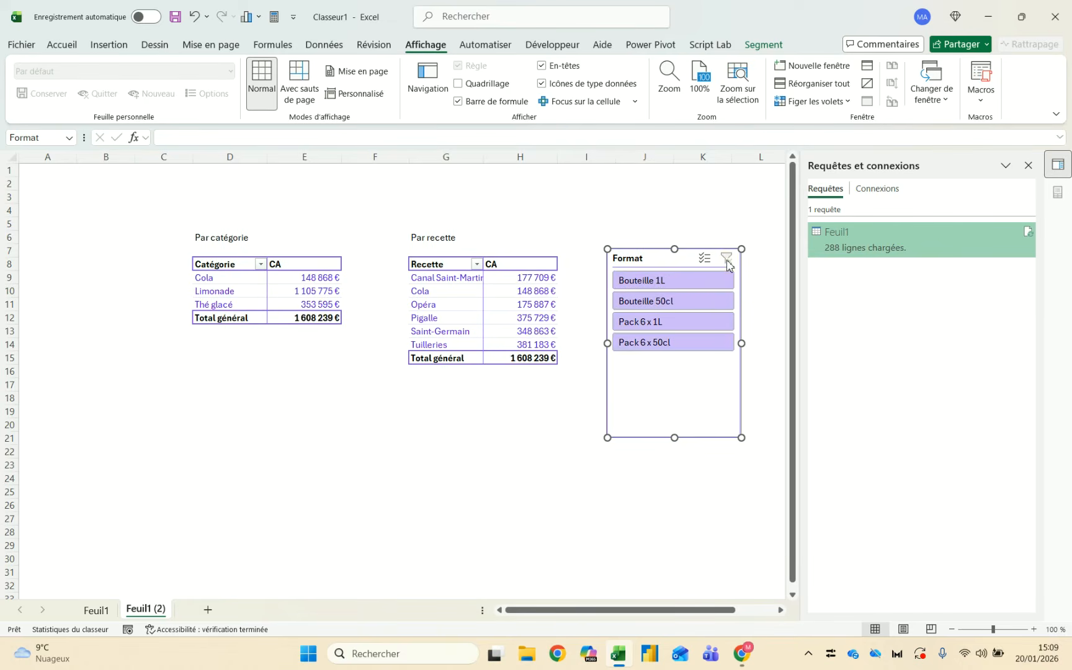
Add slicers on the Catégorie and Recette fields from the category pivot table and place each below its matching pivot table
click(327, 284)
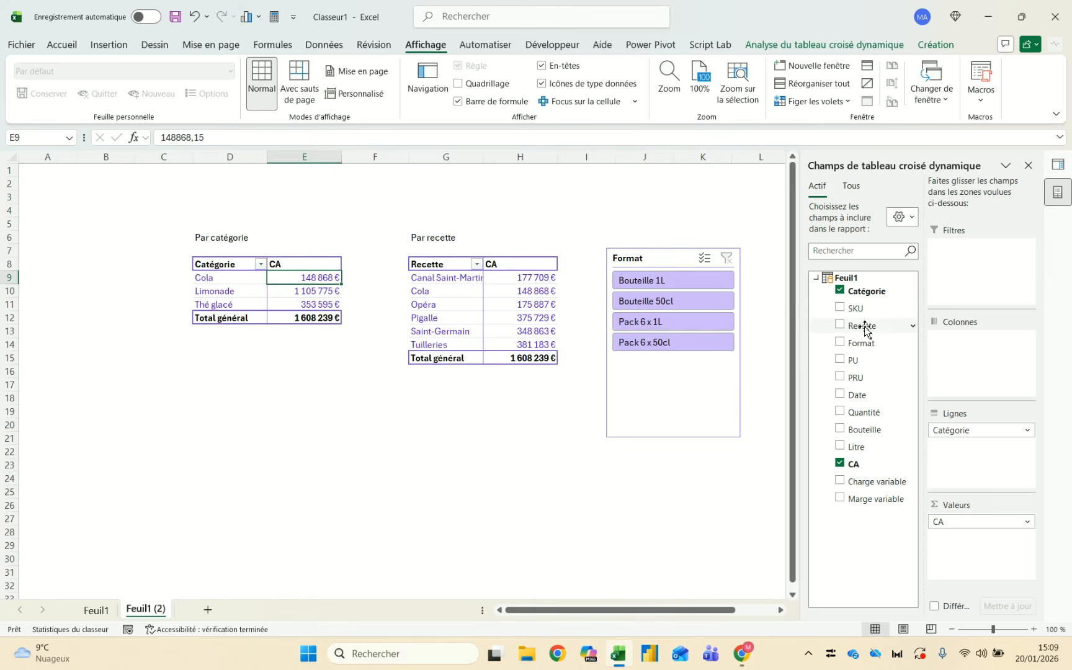
right_click(871, 300)
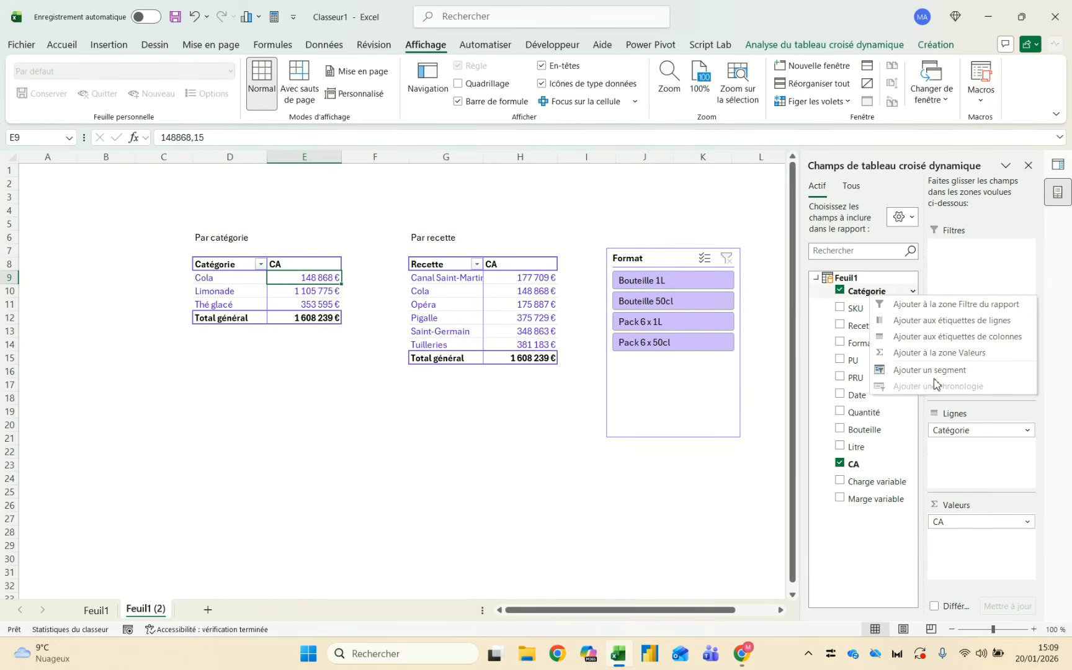
click(933, 376)
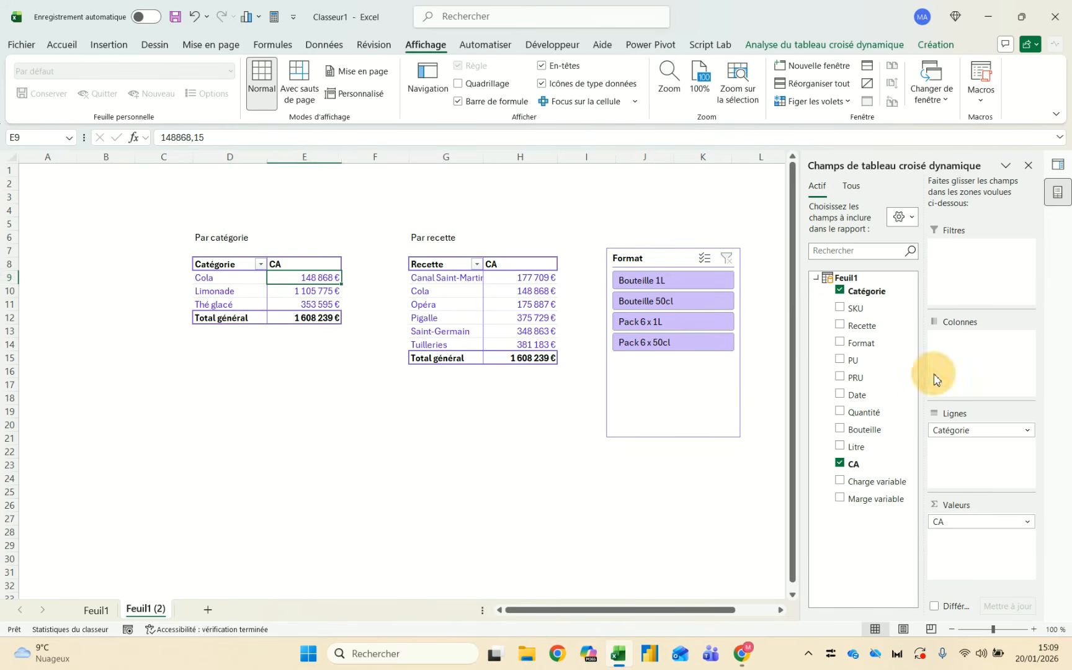
right_click(855, 327)
click(936, 406)
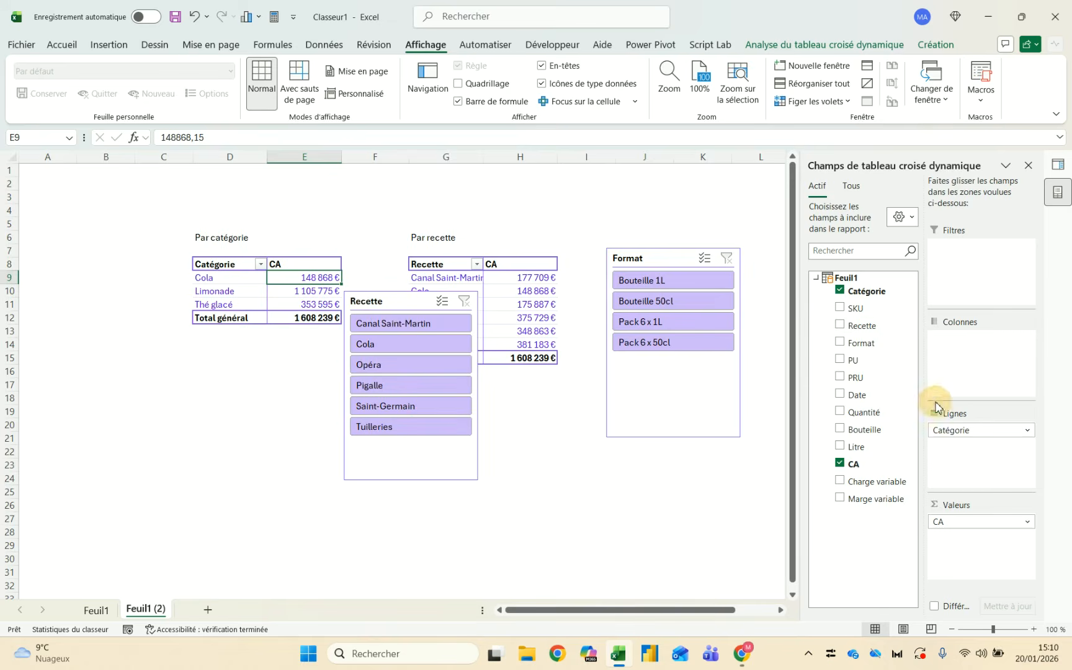
drag(399, 305, 563, 438)
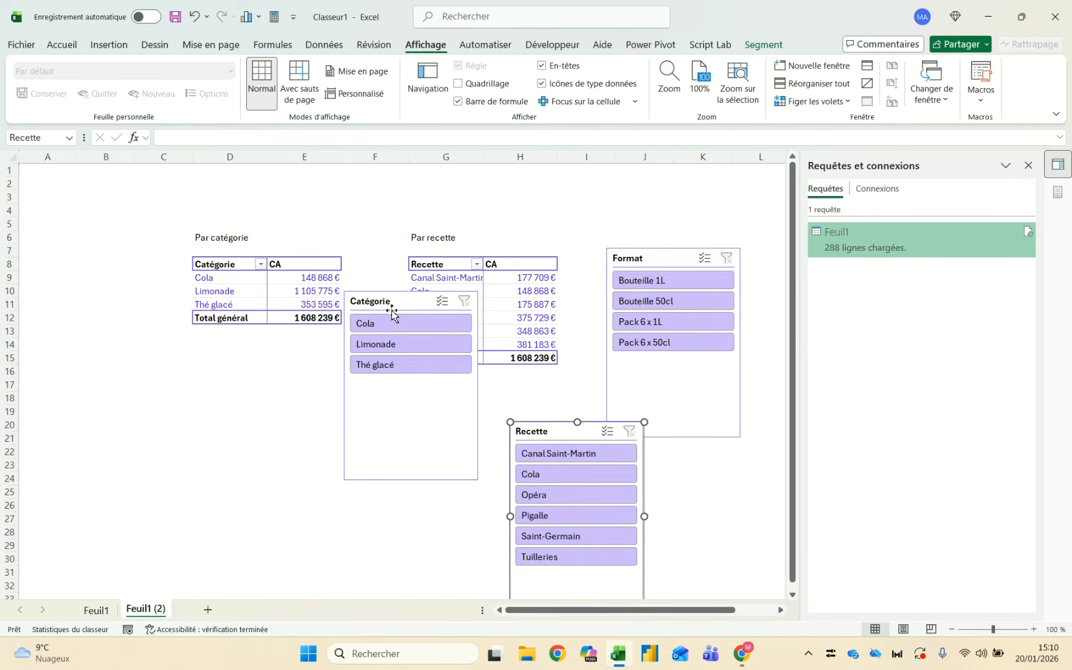
drag(390, 306, 266, 322)
drag(563, 422, 481, 390)
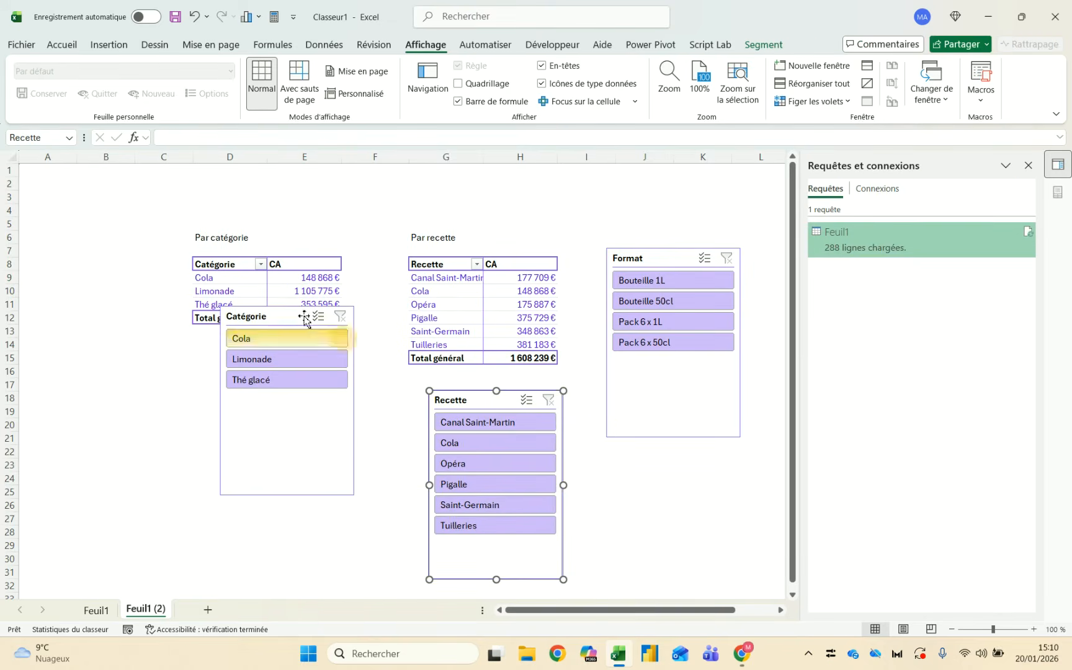
drag(280, 322, 247, 362)
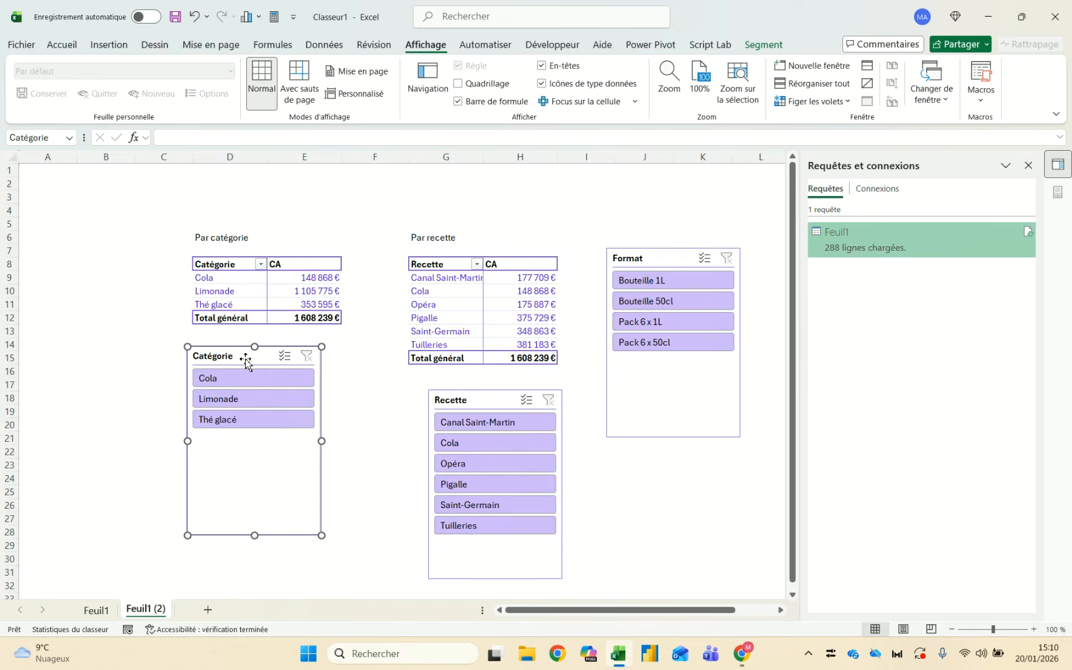
Test the Catégorie slicer with Limonade, Cola and Thé glacé, and clear its filter
click(237, 399)
click(243, 377)
click(242, 414)
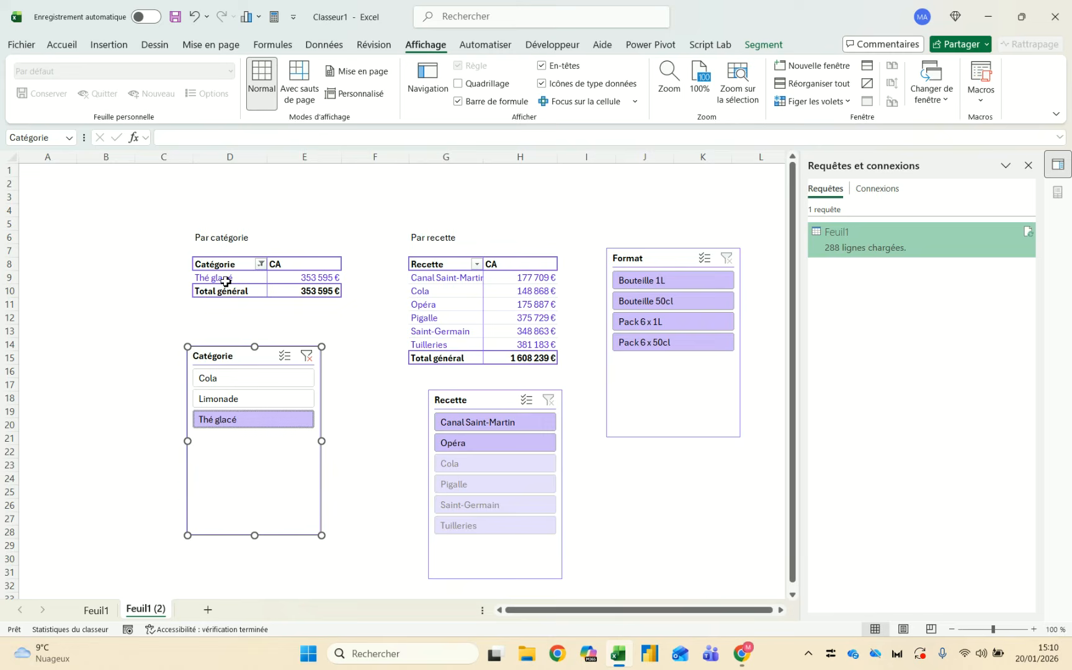
click(307, 355)
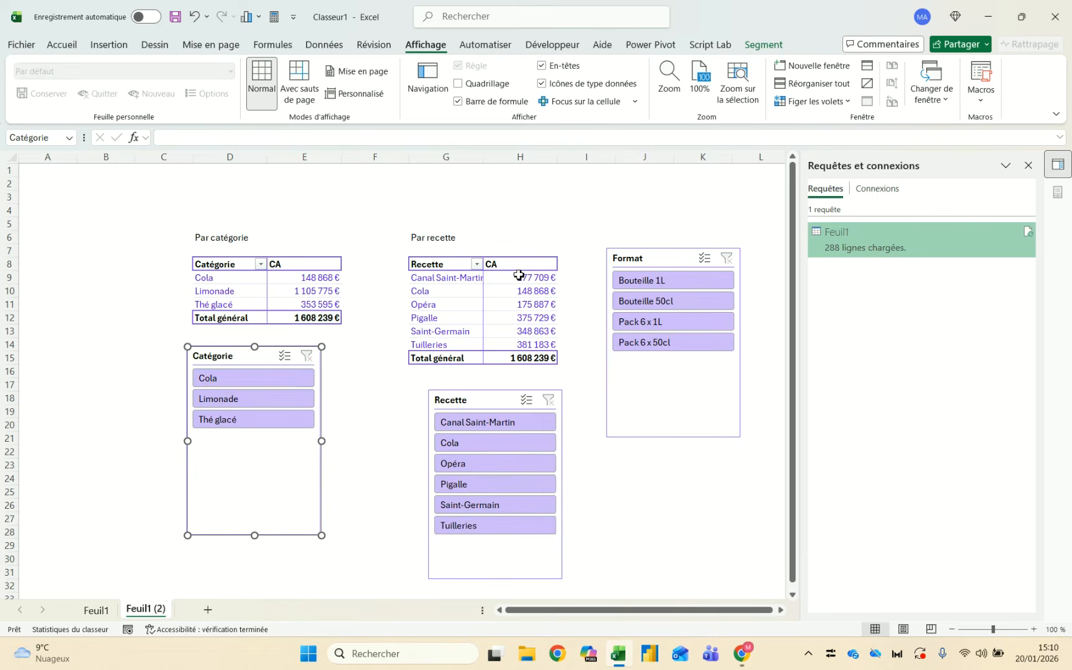
Connect the Catégorie slicer to Tableau croisé dynamique2 as well through its report connections
right_click(233, 358)
click(312, 456)
click(99, 479)
click(457, 517)
Connect the Recette slicer to Tableau croisé dynamique2 as well through its report connections
click(472, 409)
right_click(473, 409)
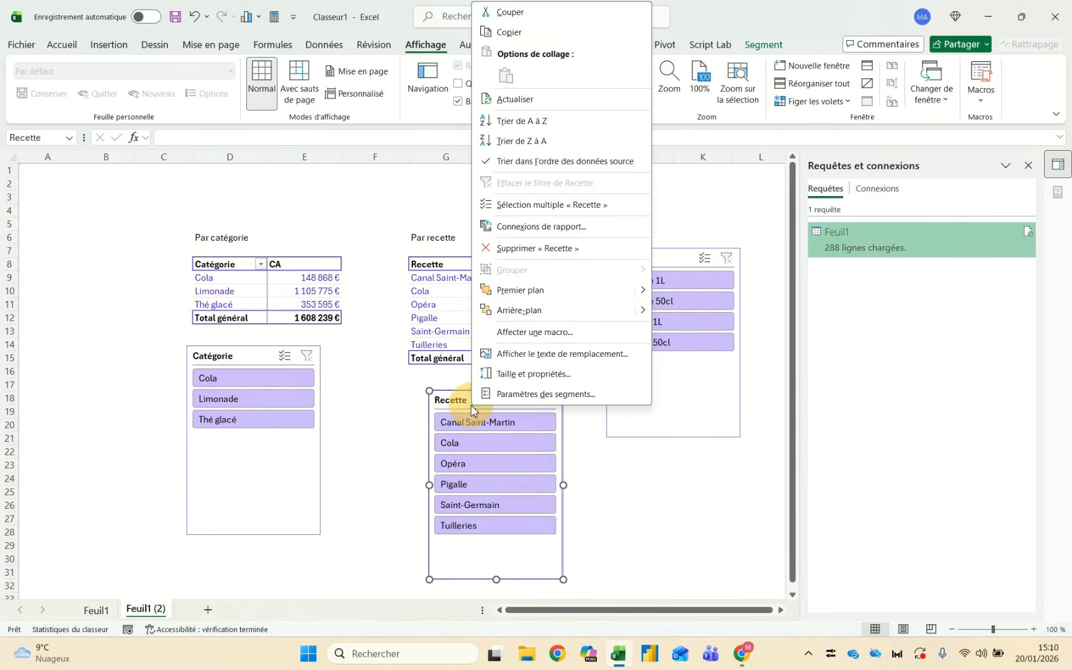
click(541, 226)
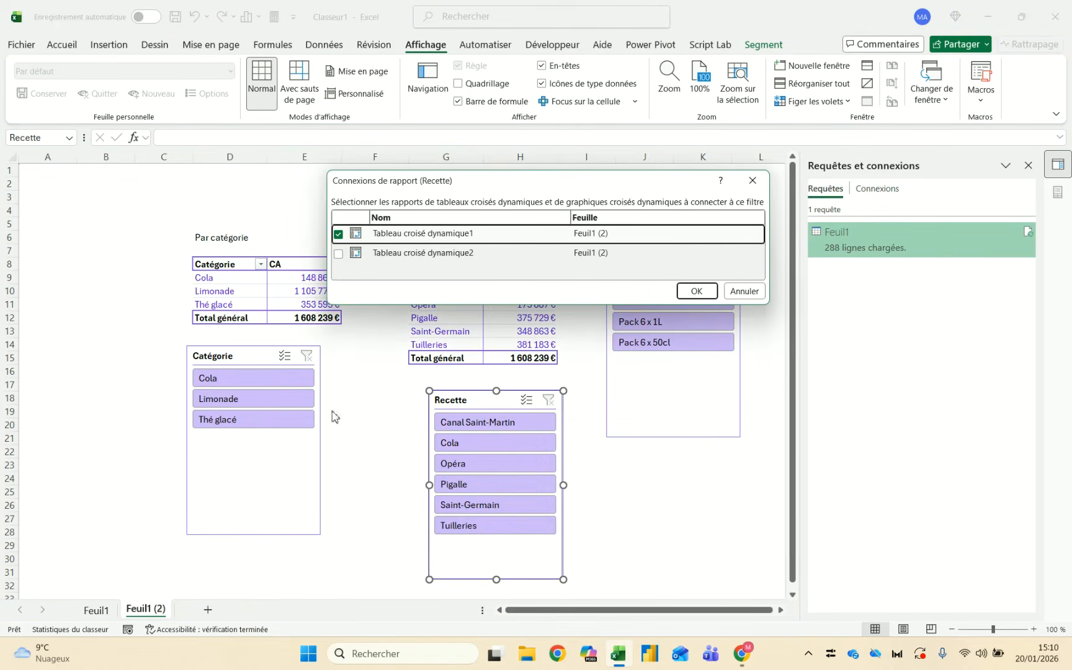
click(338, 253)
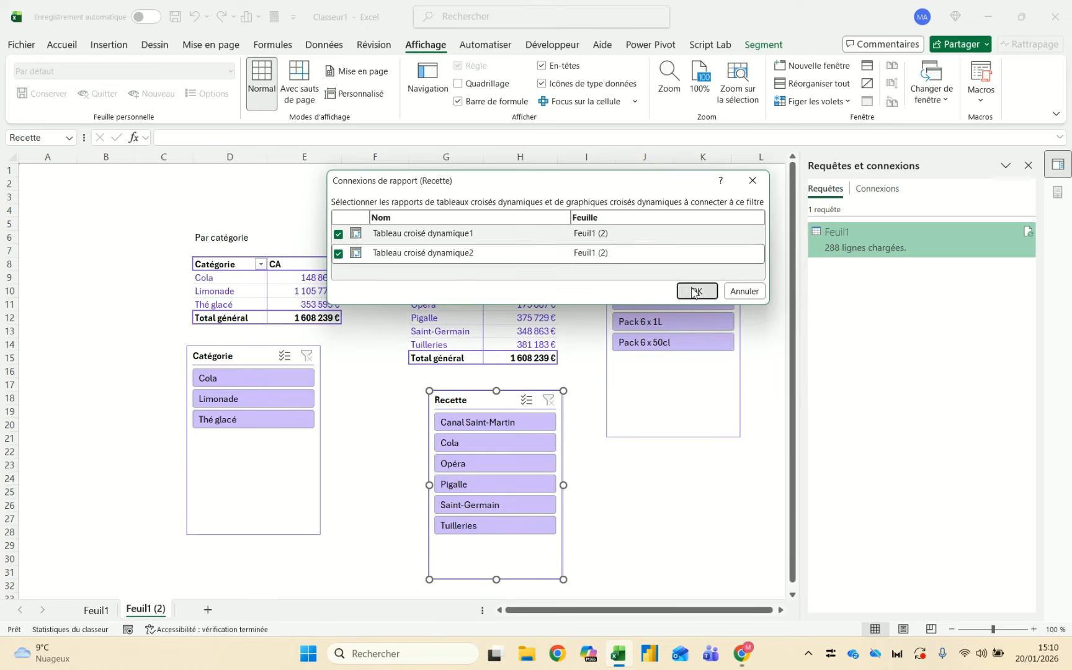
click(690, 291)
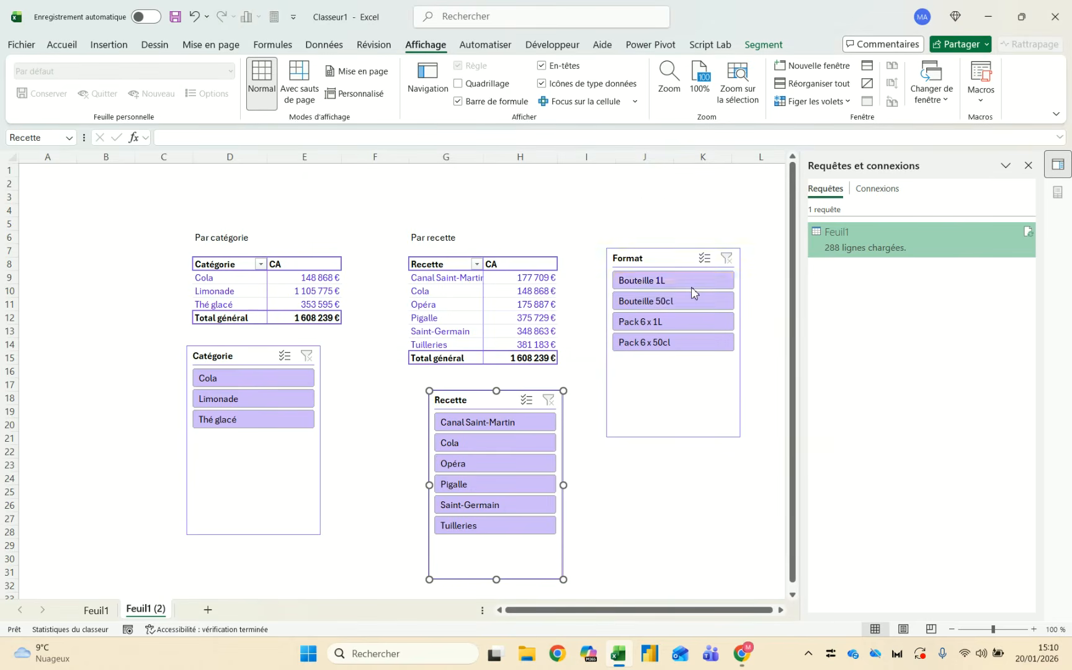
click(473, 198)
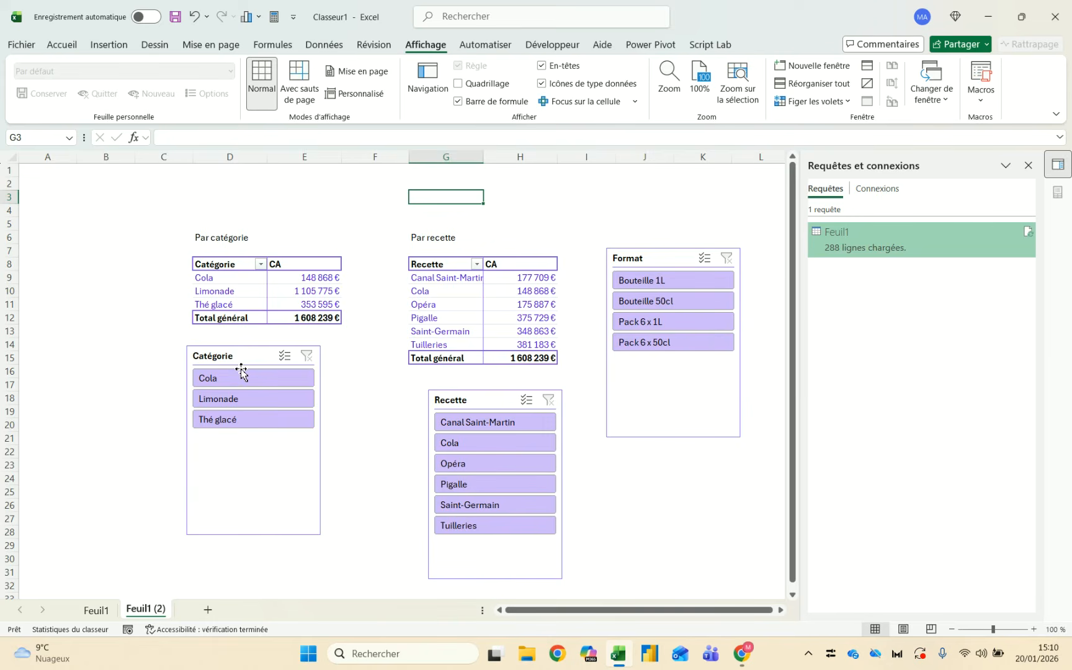
Apply the dark purple slicer style to the Catégorie, Recette and Format slicers together
click(953, 629)
click(953, 629)
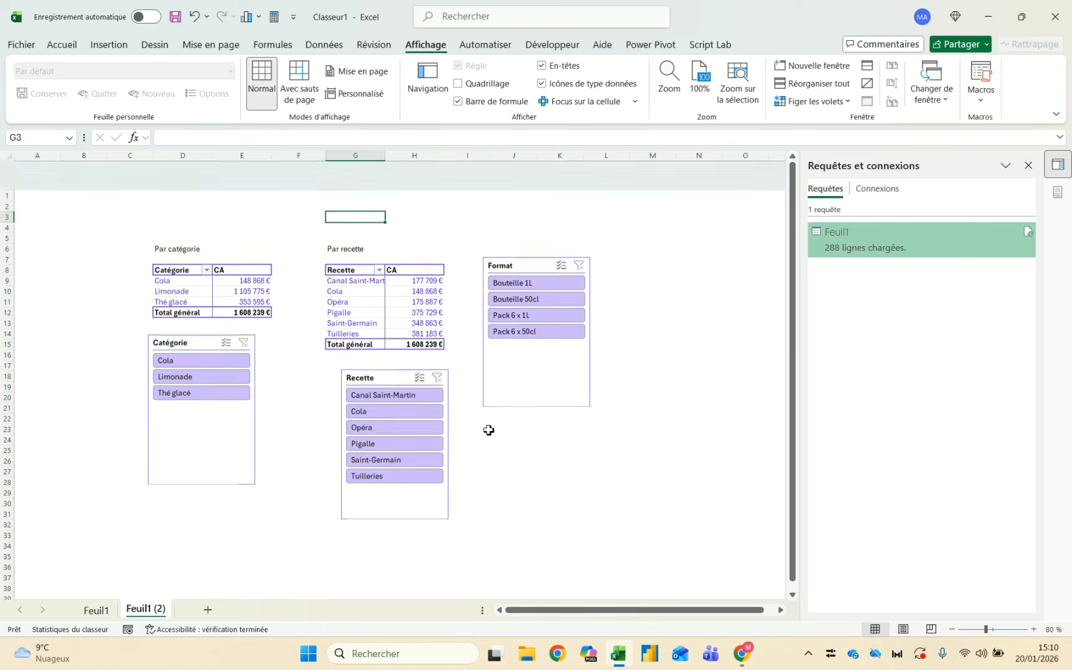
click(200, 314)
ctrl+click(371, 351)
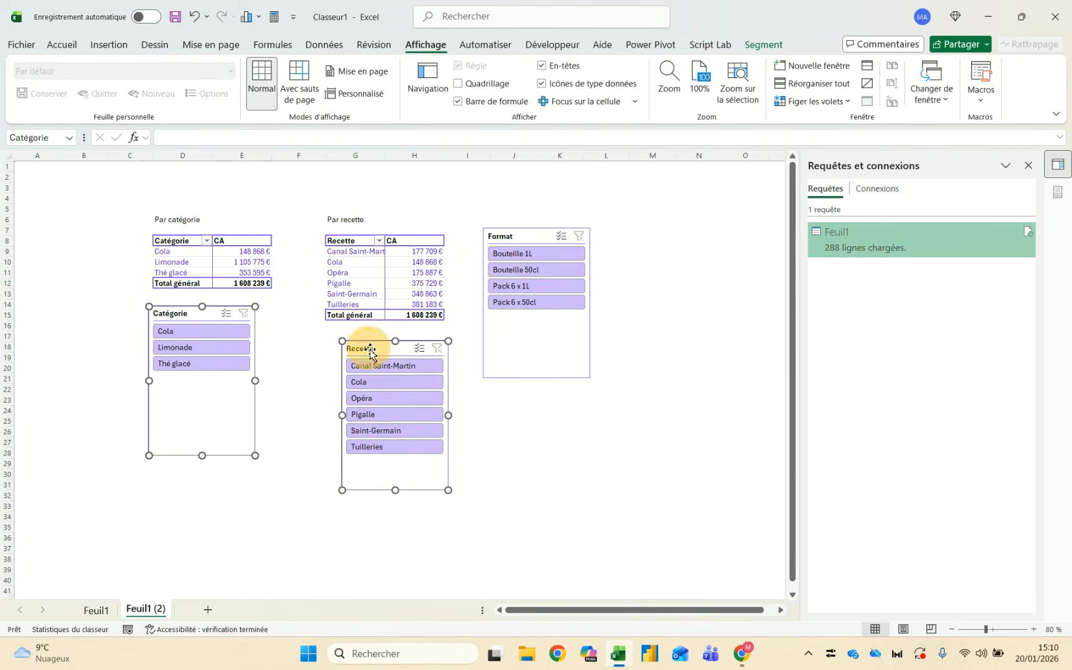
ctrl+click(545, 236)
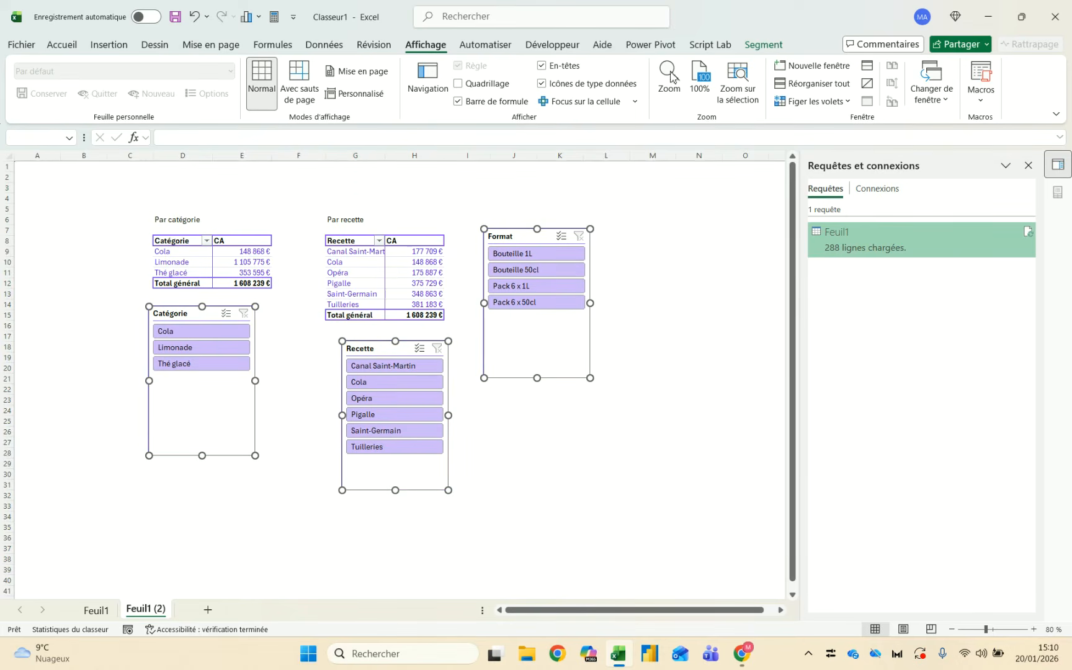
click(756, 44)
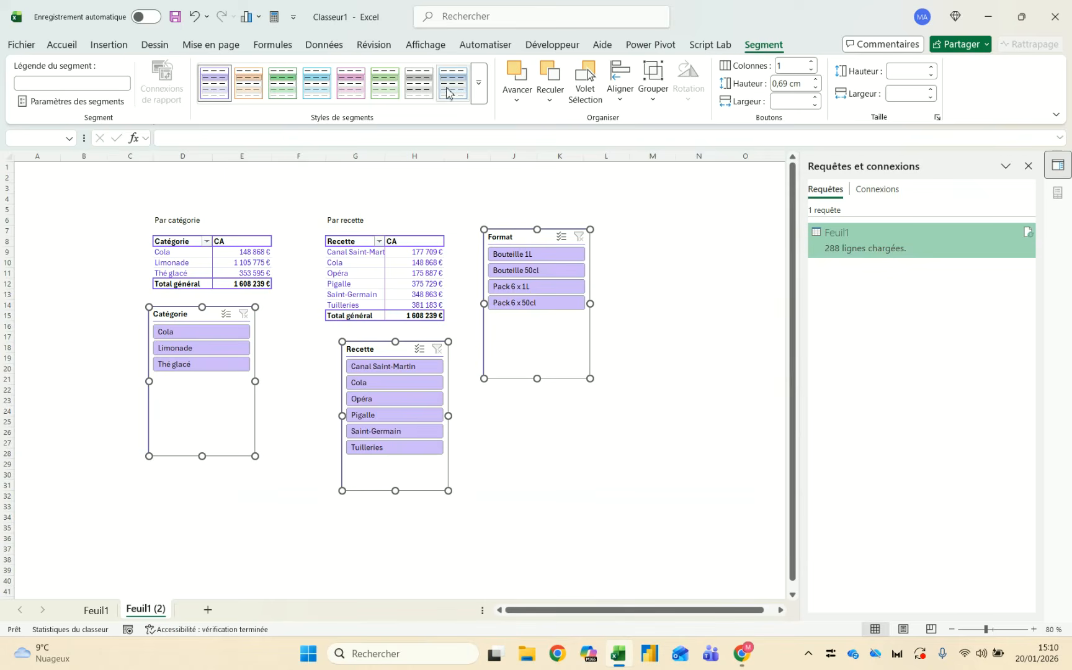
click(480, 83)
click(218, 172)
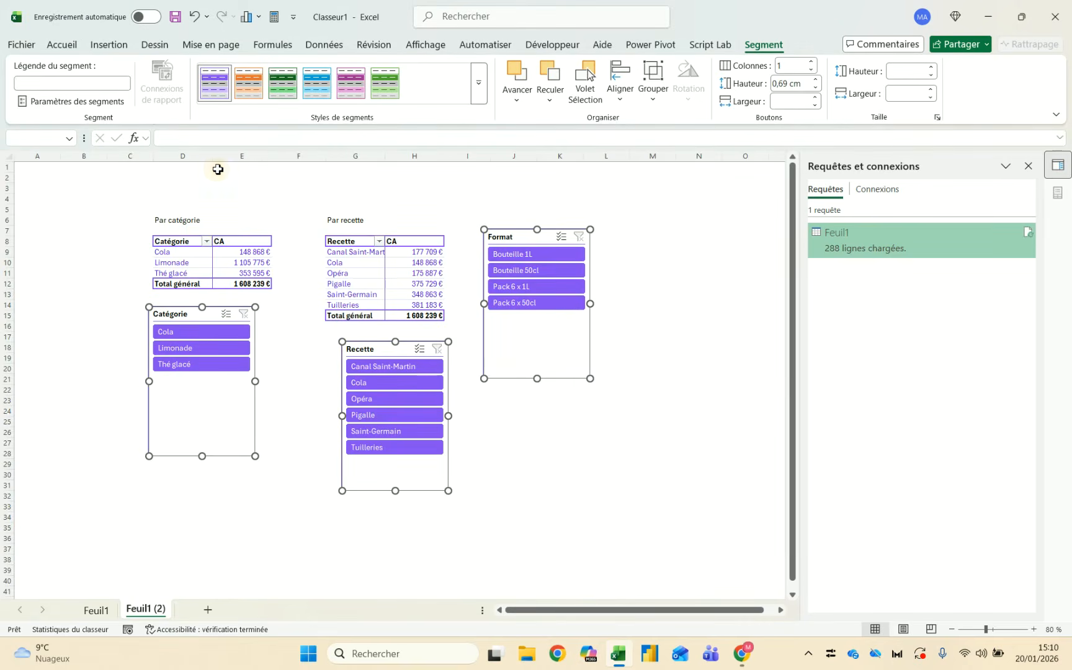
click(288, 457)
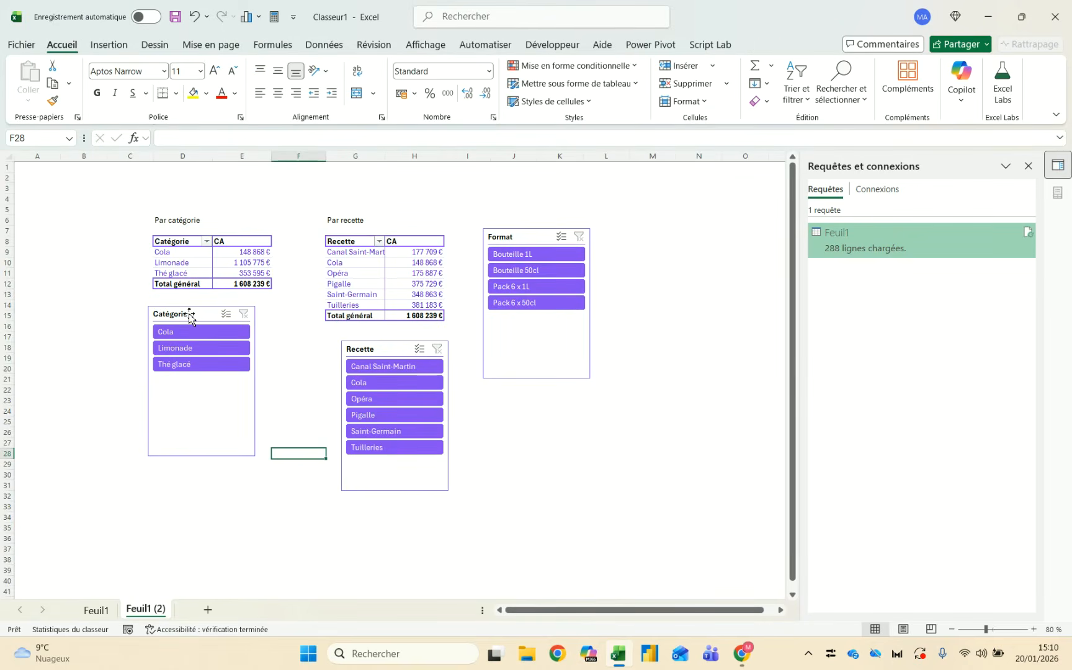
Set the height of row 2 to 50
click(7, 179)
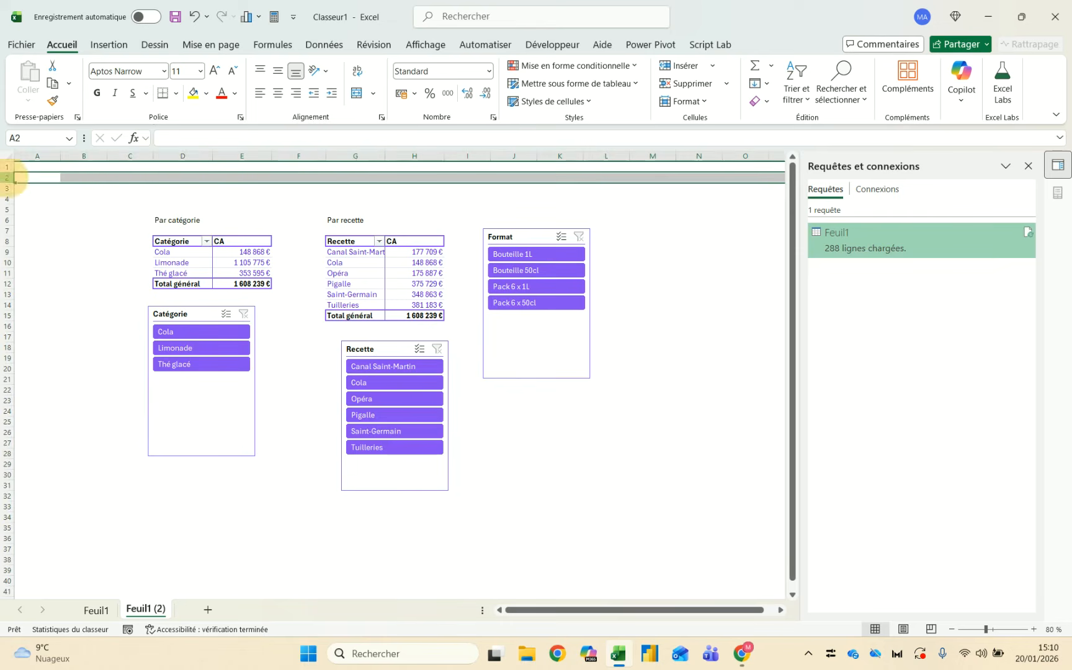
right_click(7, 178)
click(85, 422)
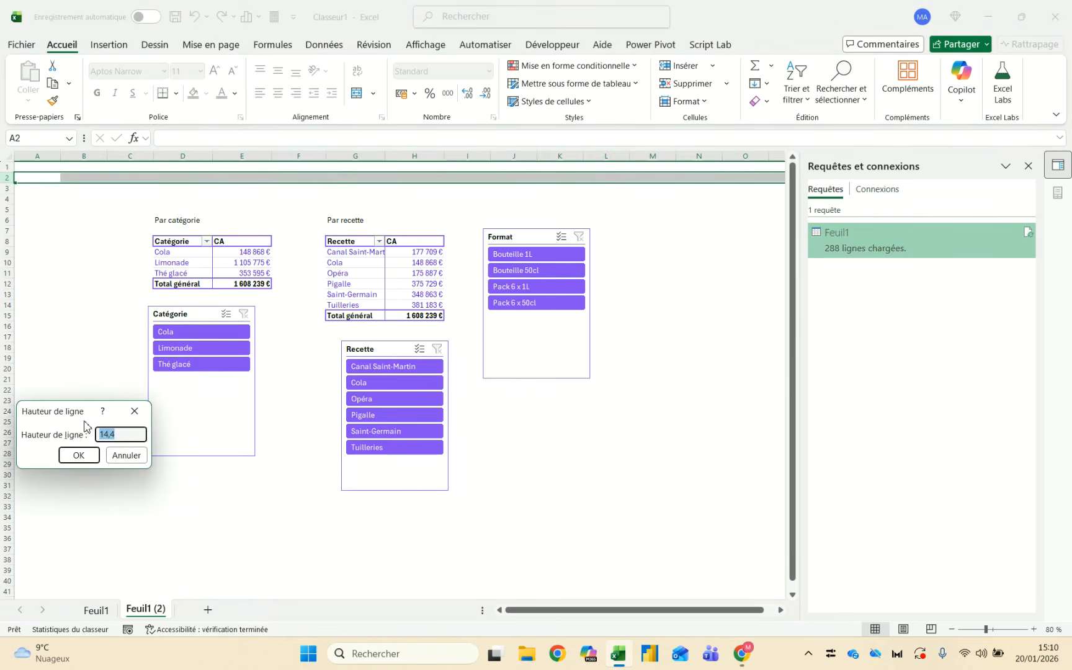
text(50)
key(Return)
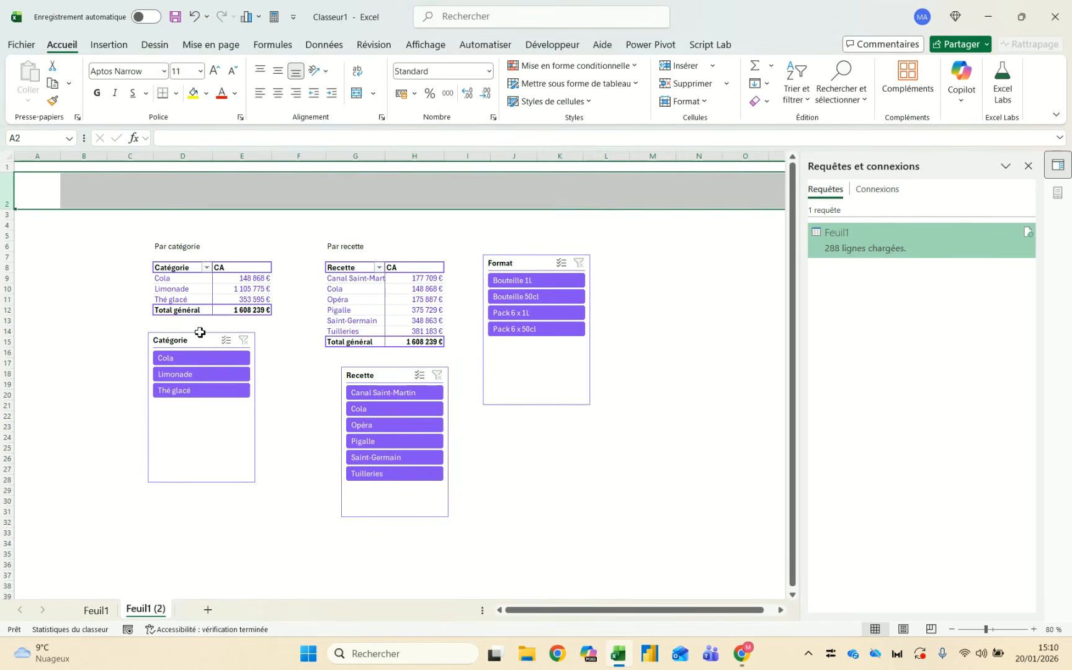
Cut the Catégorie slicer and paste it at cell B2, including its active content
click(194, 345)
key(ctrl+x)
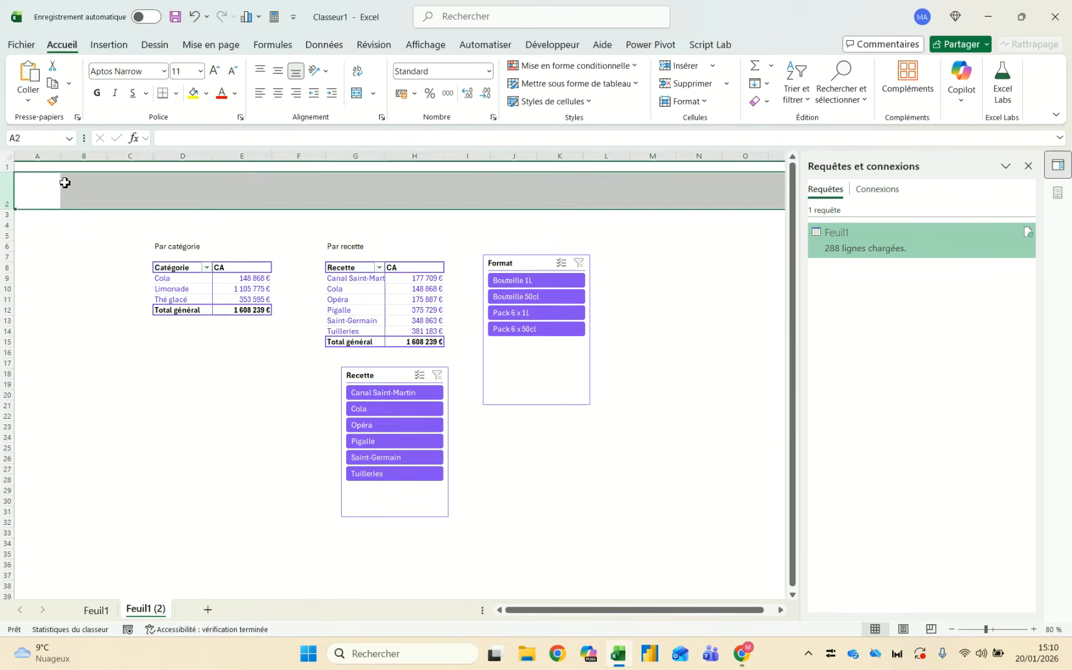
click(65, 185)
key(ctrl+v)
click(545, 374)
click(578, 380)
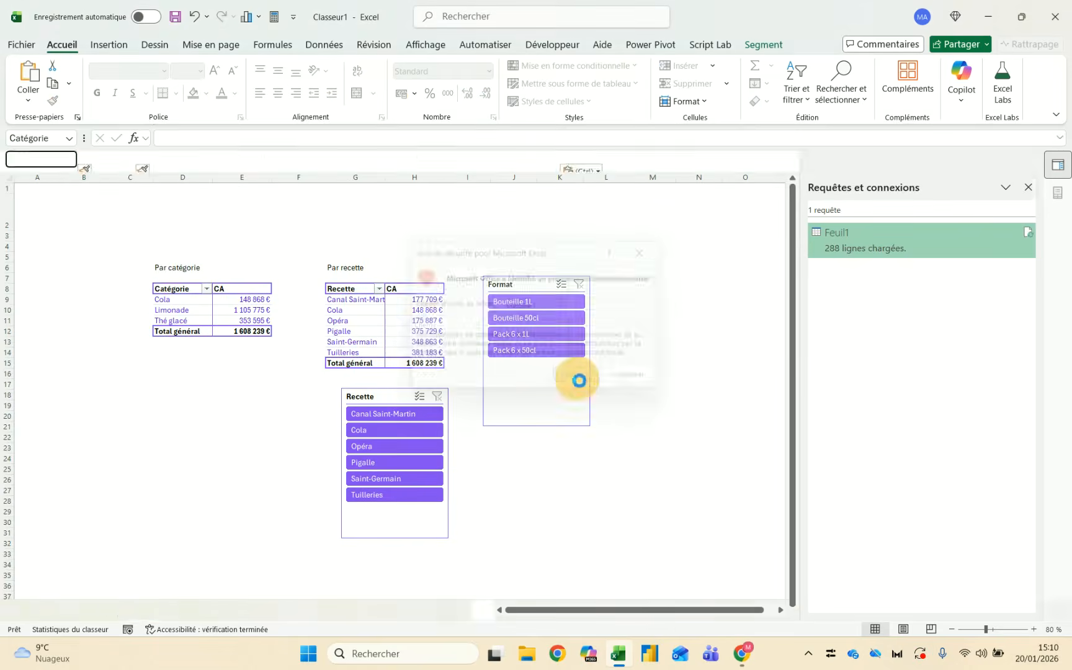
Cut the Recette slicer and paste it at cell D2, including its active content
click(401, 376)
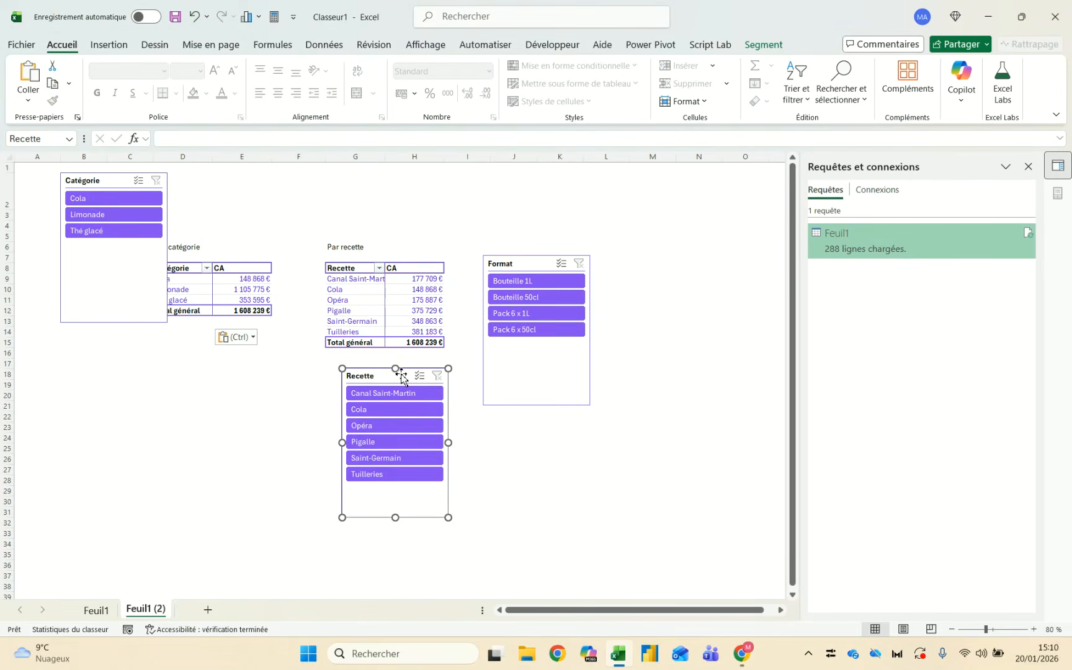
key(Delete)
click(199, 186)
key(ctrl+v)
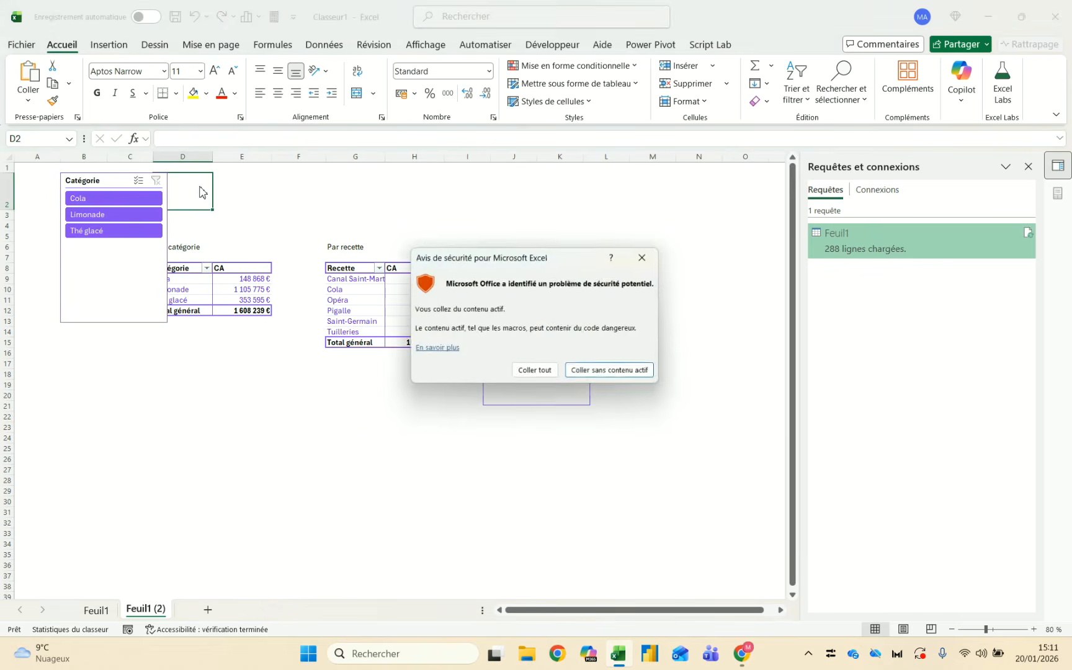
click(548, 373)
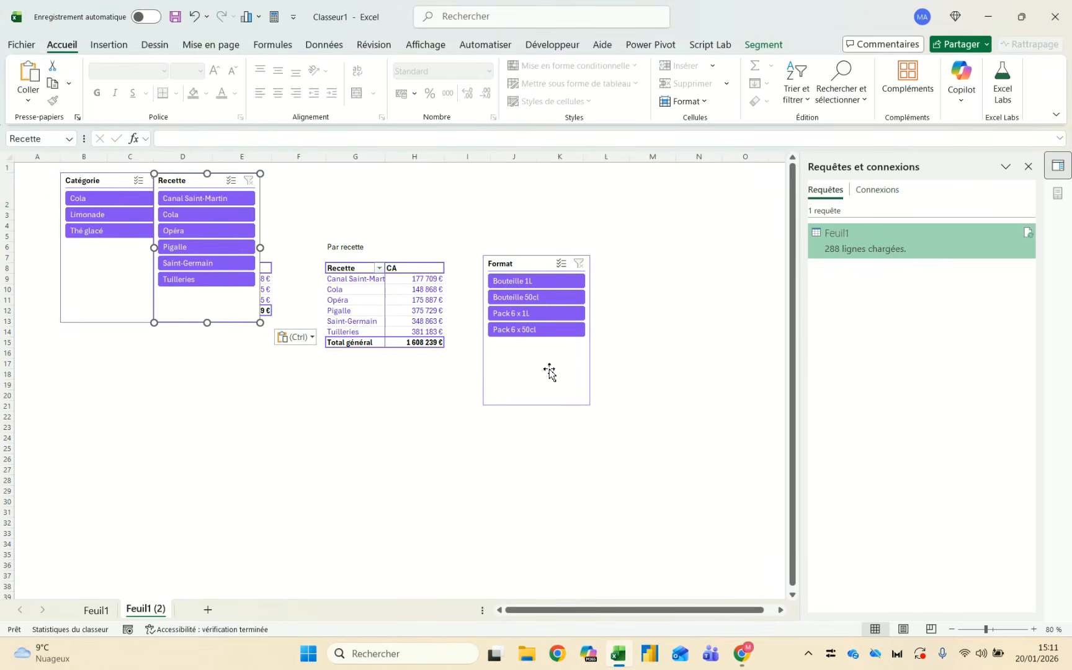
Align the top edge of the Format slicer with that of the Recette slicer
click(542, 271)
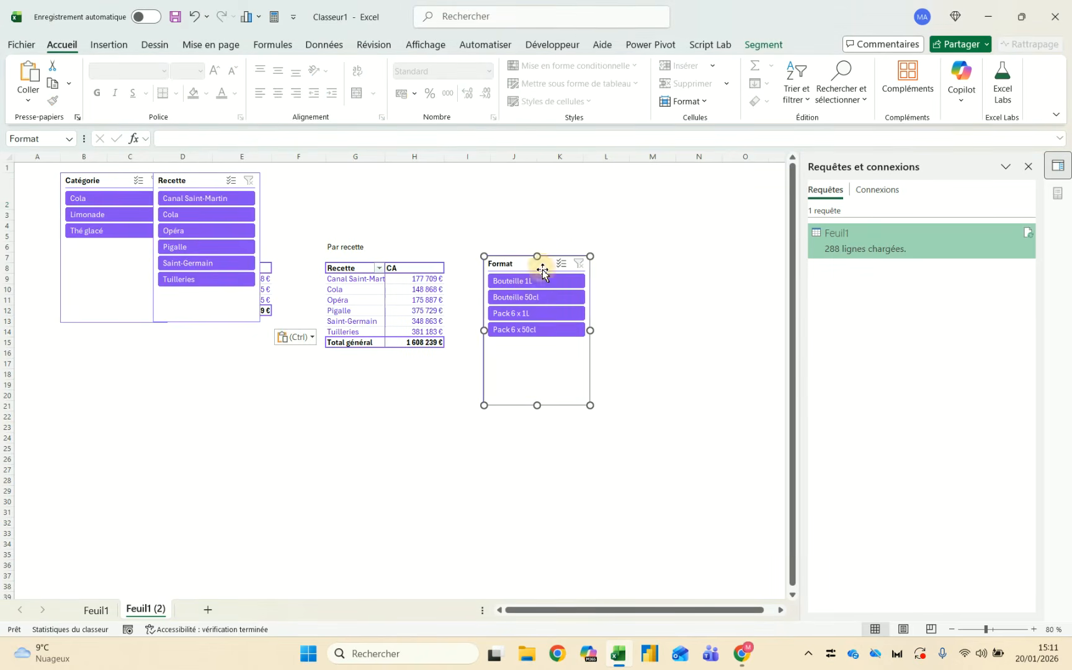
ctrl+click(189, 180)
click(763, 44)
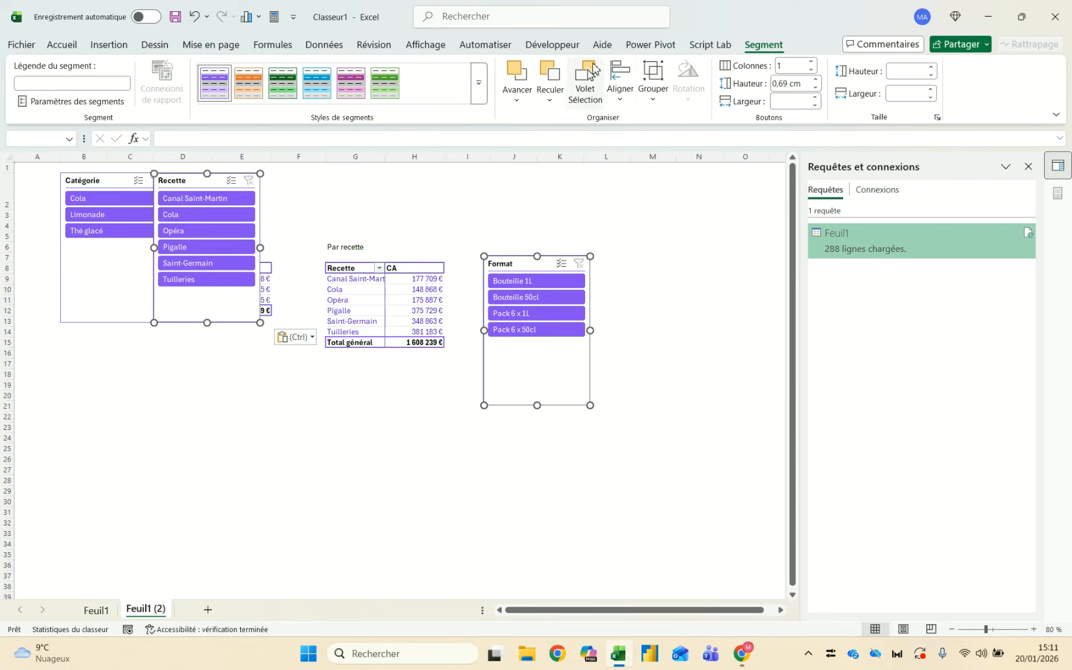
click(619, 95)
click(644, 185)
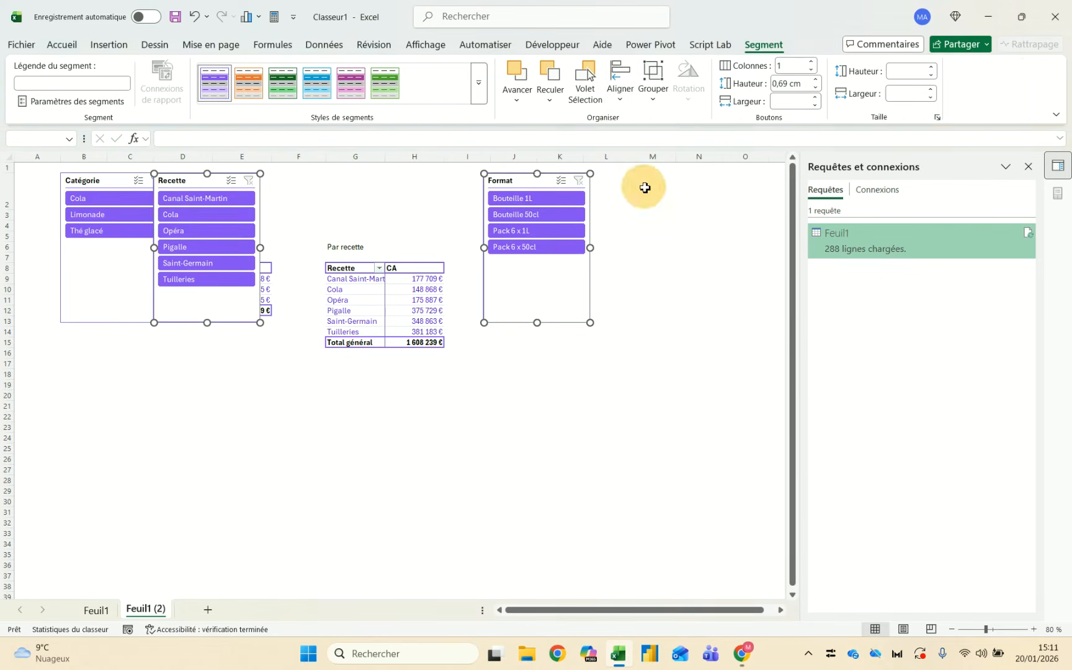
Set the Catégorie, Recette and Format slicers to display their buttons in 4 columns
key(Escape)
click(103, 186)
ctrl+click(205, 180)
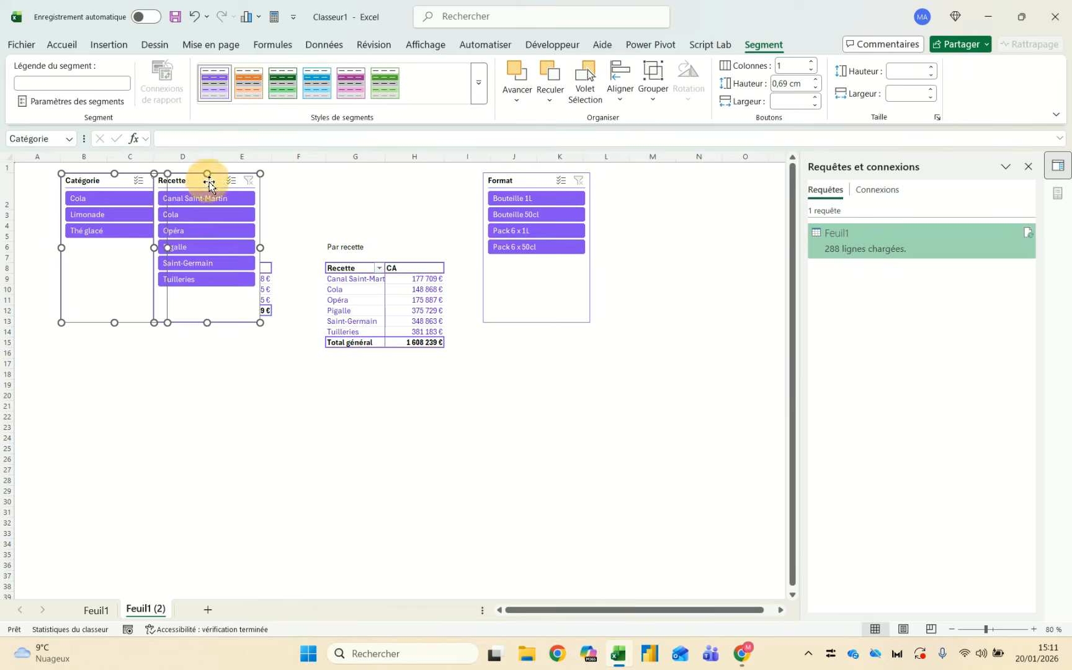
ctrl+click(555, 186)
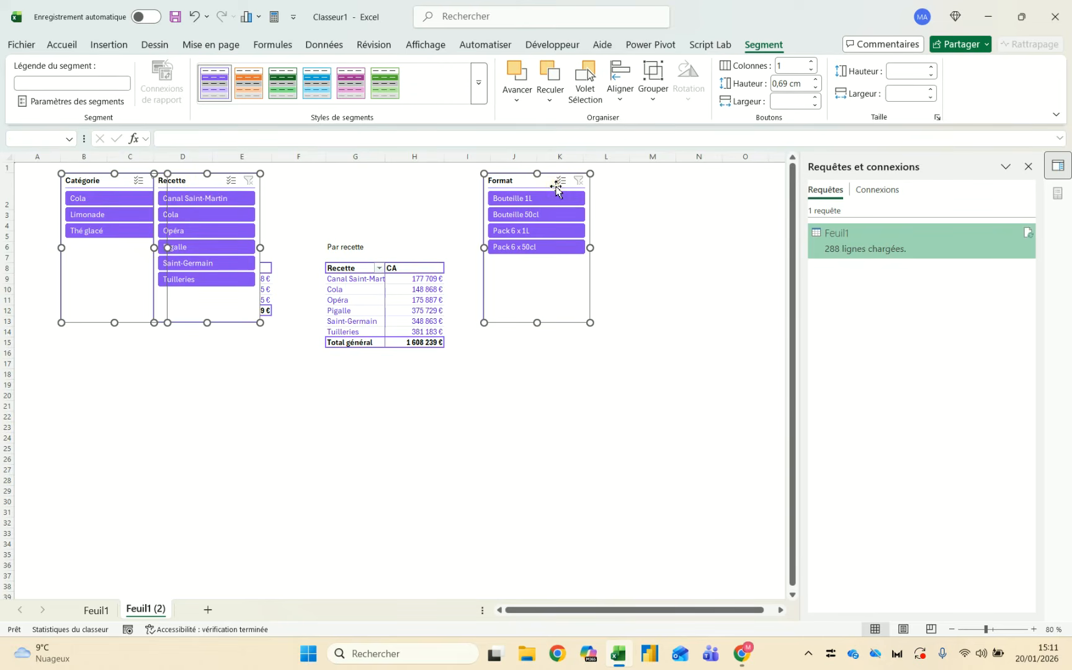
click(811, 62)
click(811, 63)
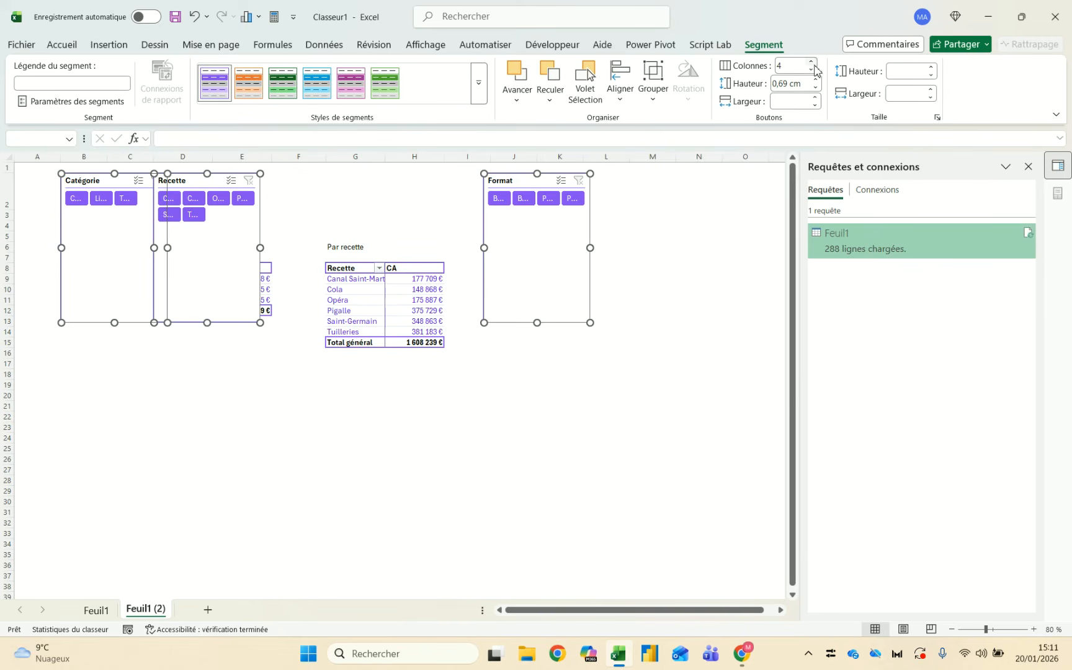
Set the height of the three selected slicers to 1 cm
click(893, 75)
text(1)
key(Return)
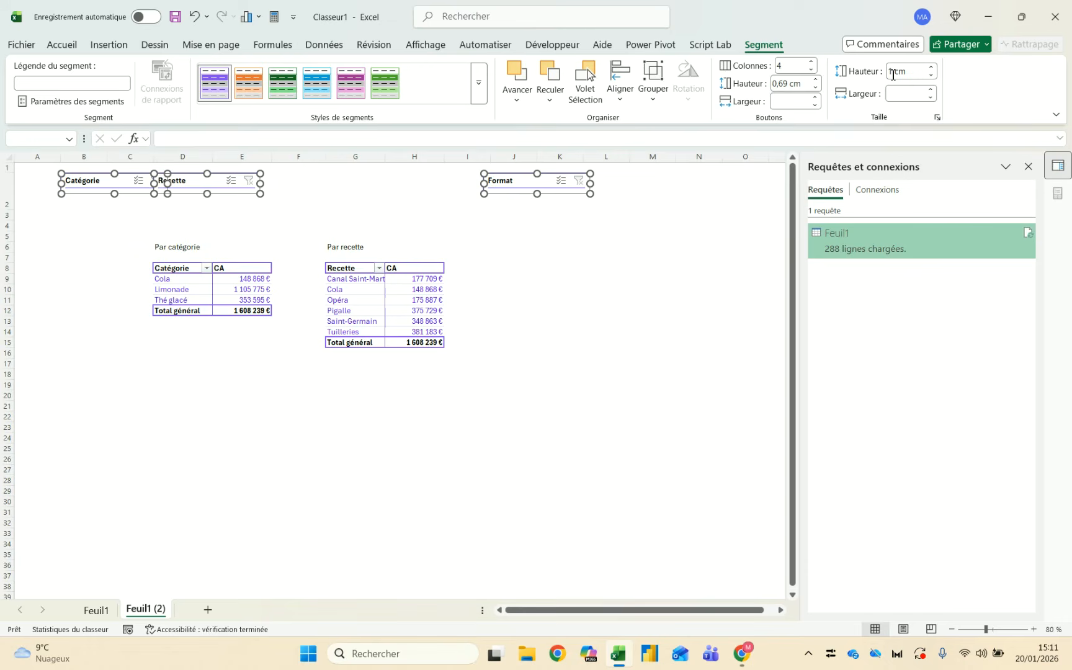
Increase the height of the three selected slicers to 1,8 cm and deselect them
click(931, 69)
click(931, 68)
click(931, 68)
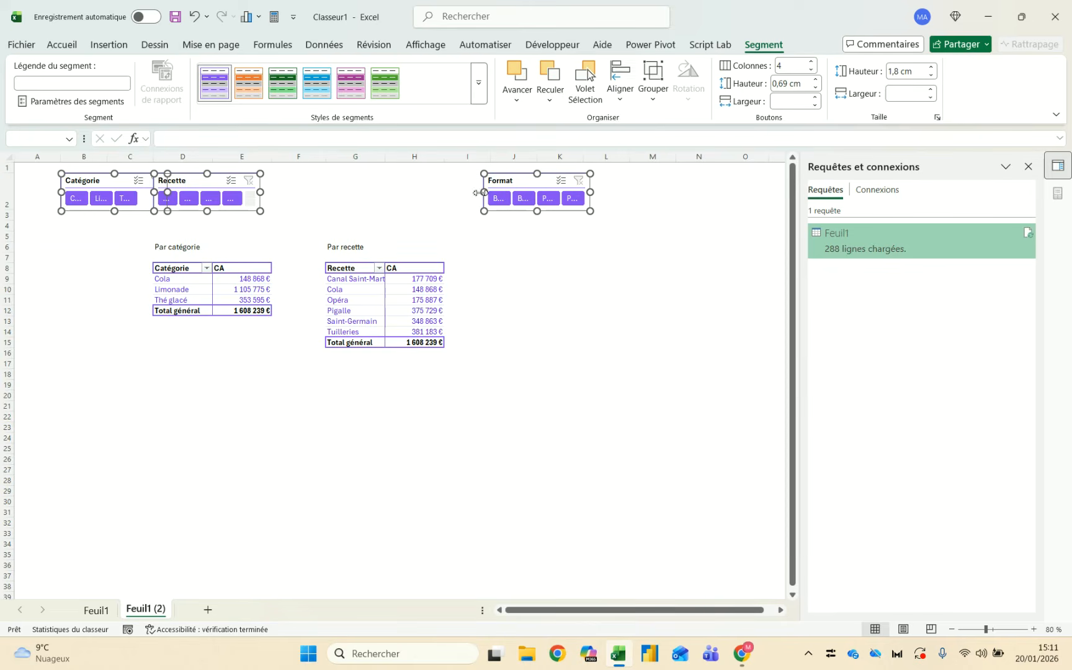
click(664, 294)
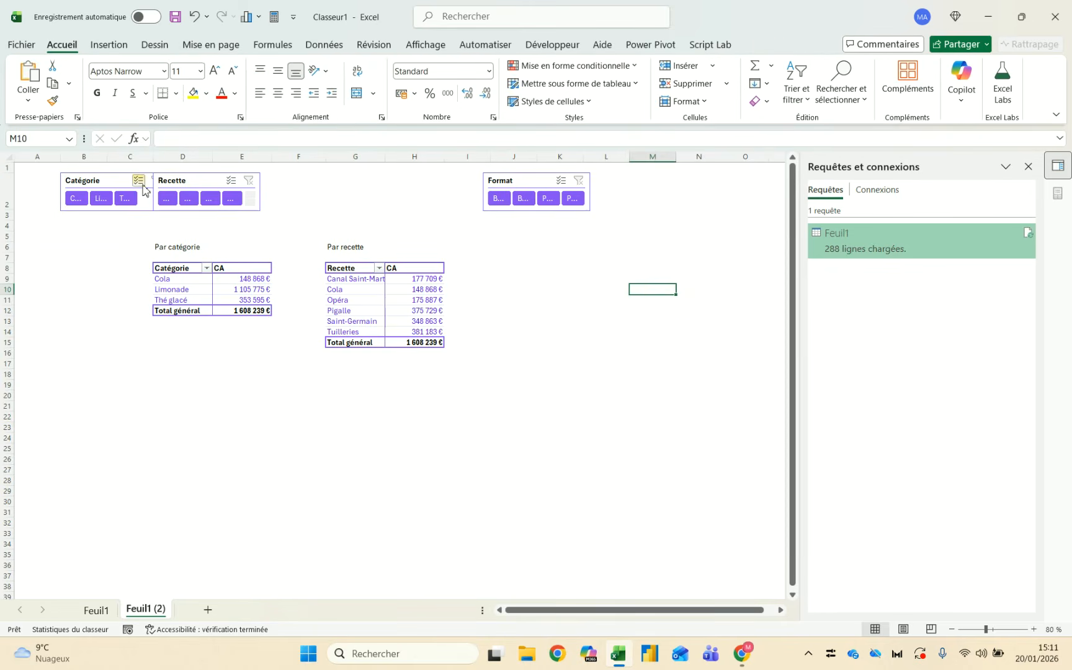
Move the Recette slicer right until it no longer overlaps the Catégorie slicer
click(197, 184)
key(Right)
key(Right)
key(Right)
key(Right)
key(Right)
key(Right)
key(Right)
key(Right)
key(Right)
key(Right)
key(Right)
key(Right)
key(Right)
key(Right)
key(Right)
key(Right)
key(Right)
key(Right)
key(Right)
key(Right)
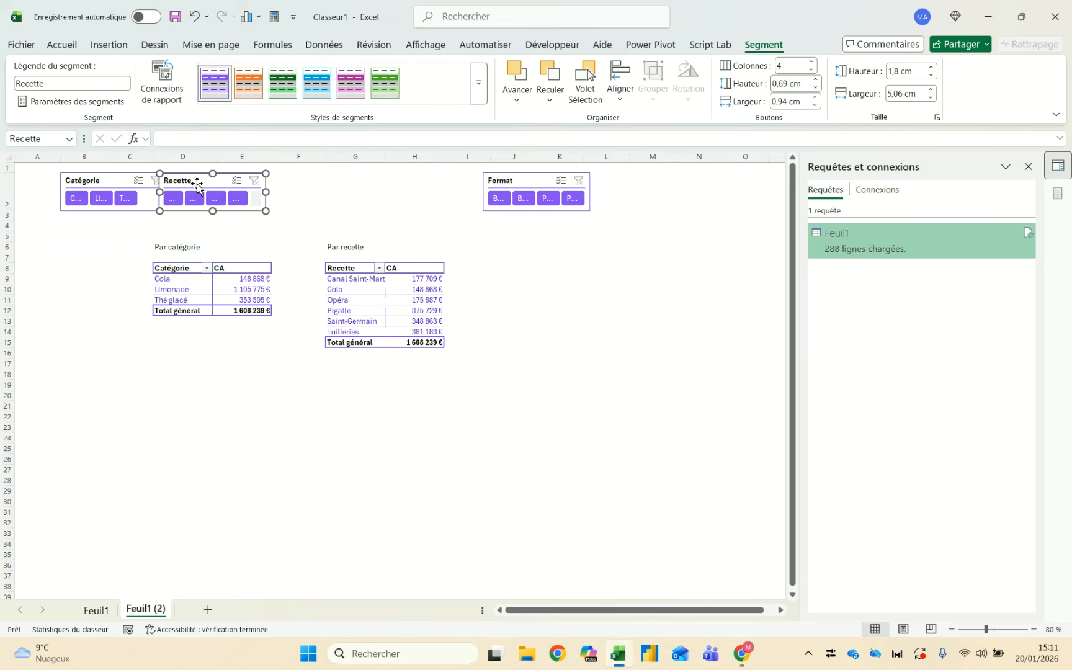
Set the width of the Catégorie, Recette and Format slicers to 10 cm
click(92, 180)
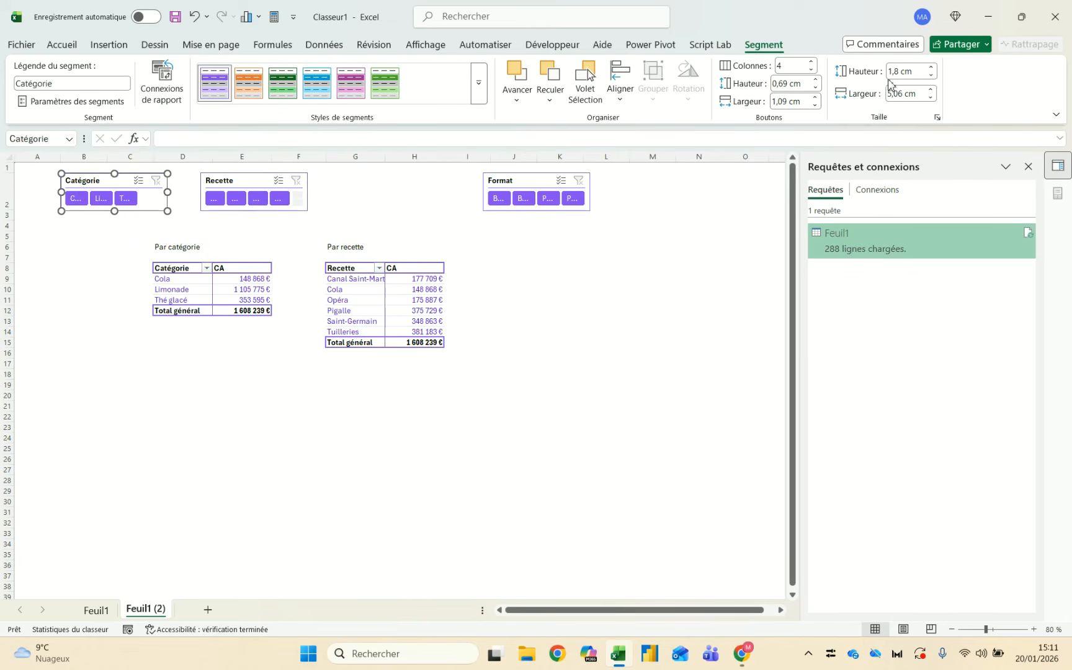
ctrl+click(249, 181)
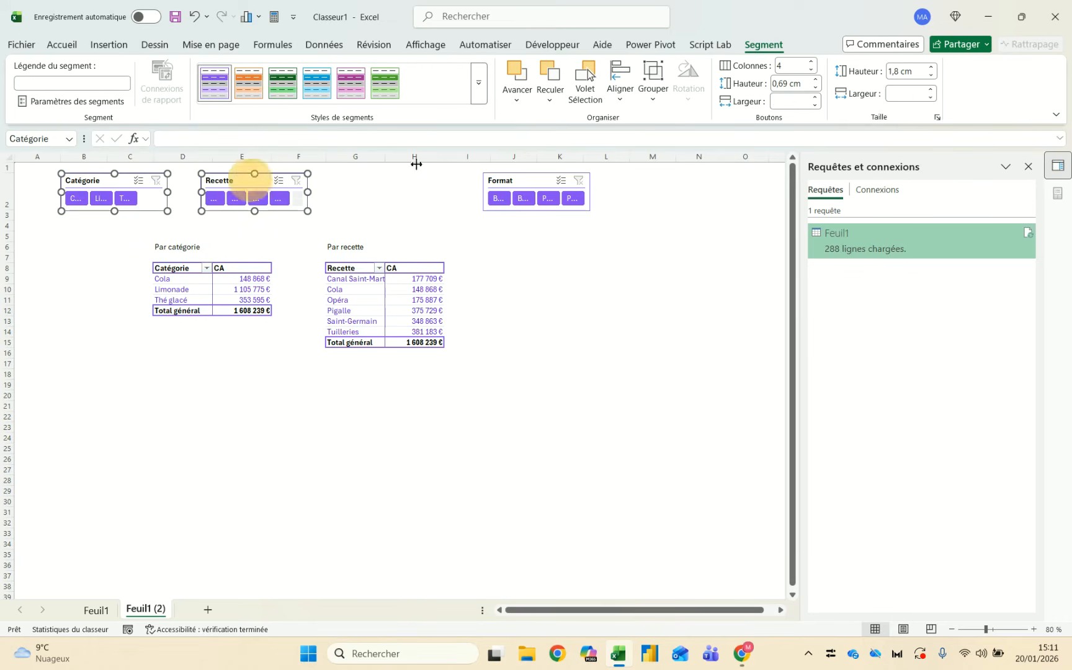
ctrl+click(544, 181)
click(906, 92)
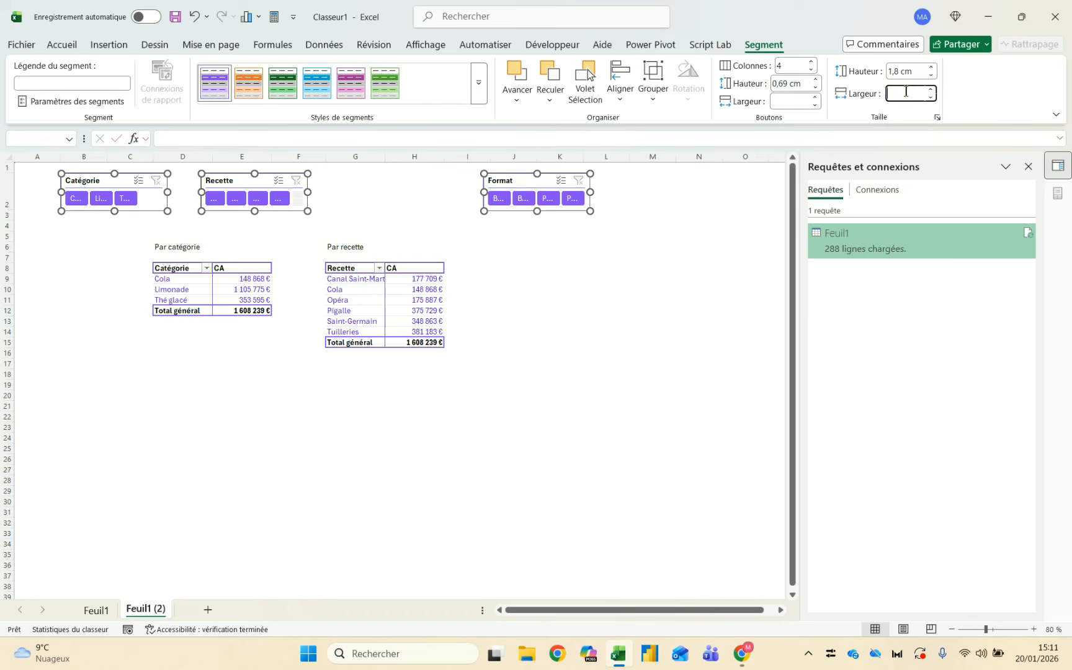
text(10)
key(Return)
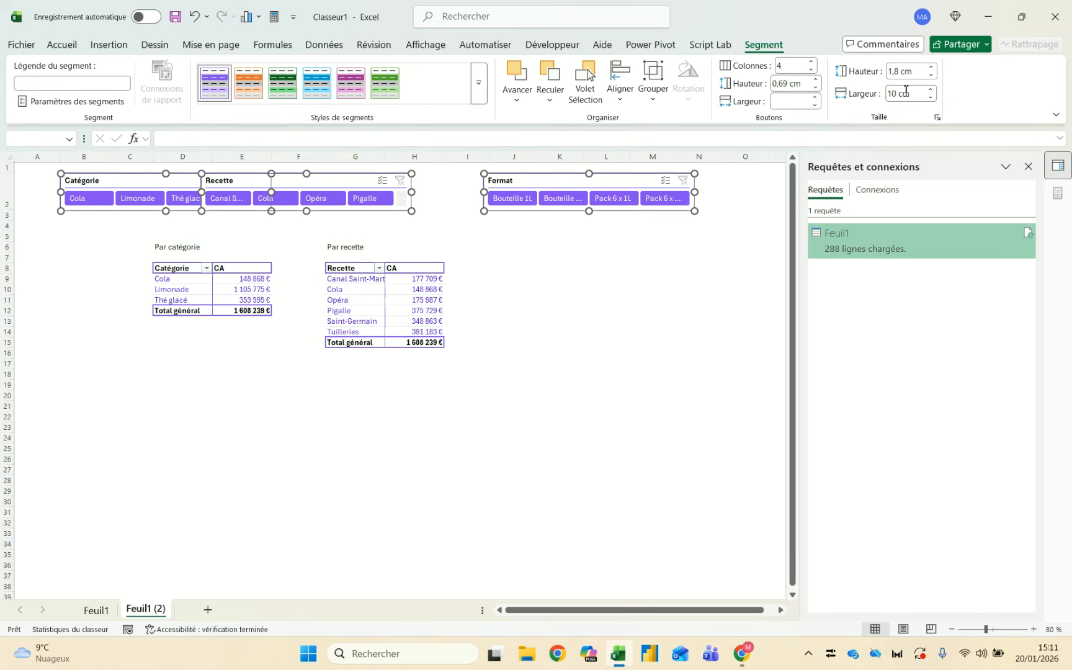
Shift the widened Recette slicer right to reduce its overlap with the Catégorie slicer
click(317, 180)
key(Right)
key(Right)
key(Right)
key(Right)
key(Right)
key(Right)
key(Right)
key(Right)
key(Right)
key(Right)
key(Right)
key(Right)
key(Right)
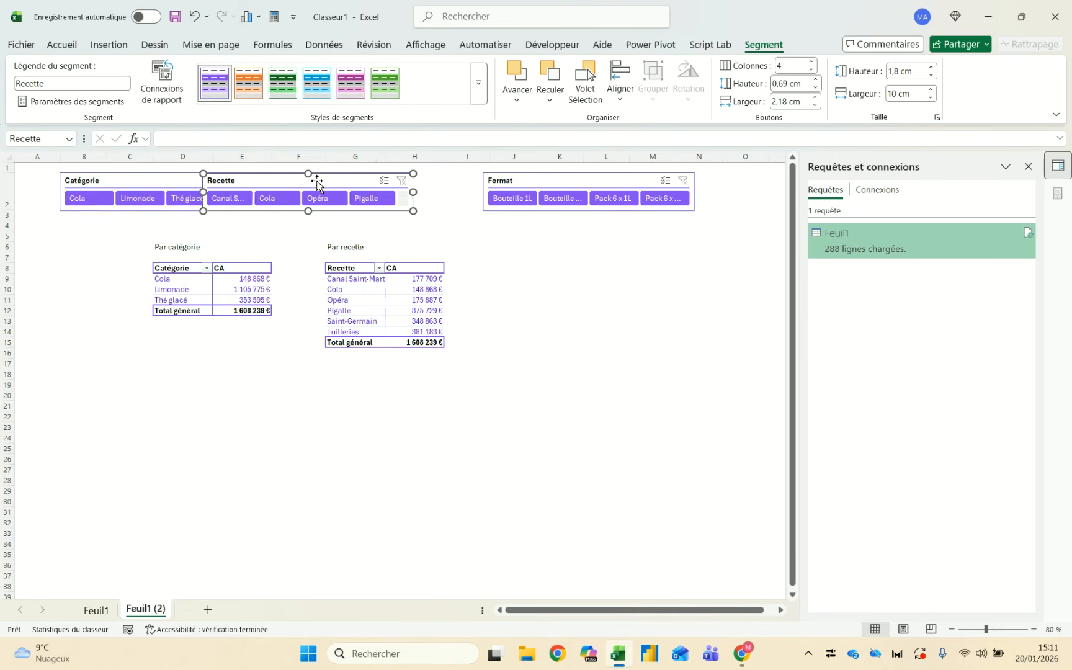
Set the width of column A to 3
click(38, 156)
right_click(46, 159)
click(105, 408)
text(3)
key(Return)
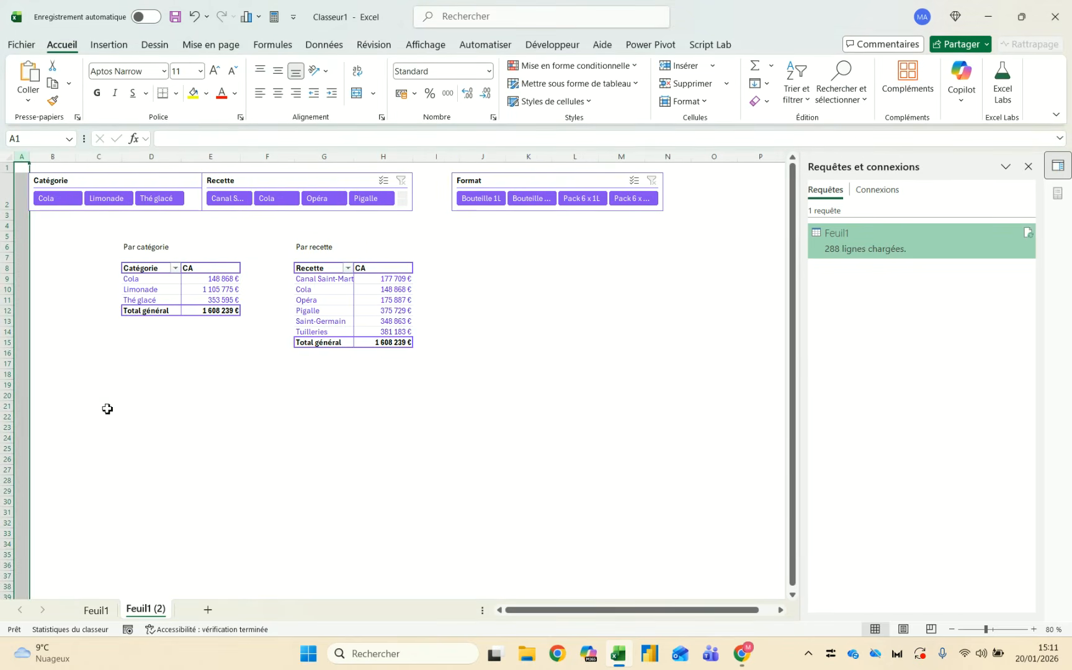
click(149, 397)
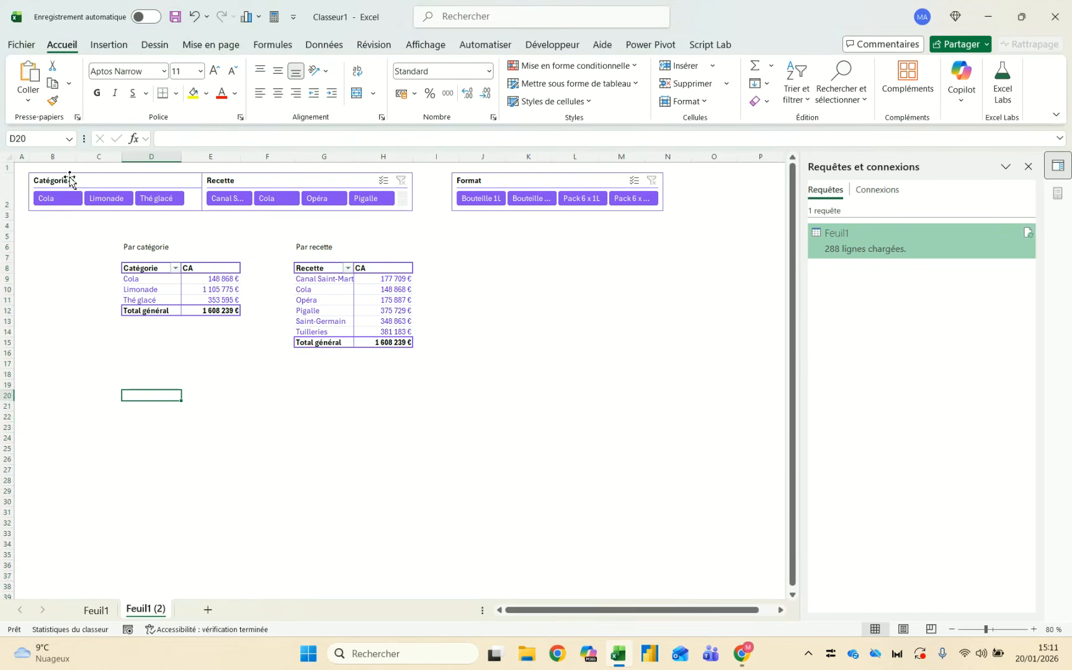
Set the Catégorie slicer to display its buttons in 3 columns
click(70, 180)
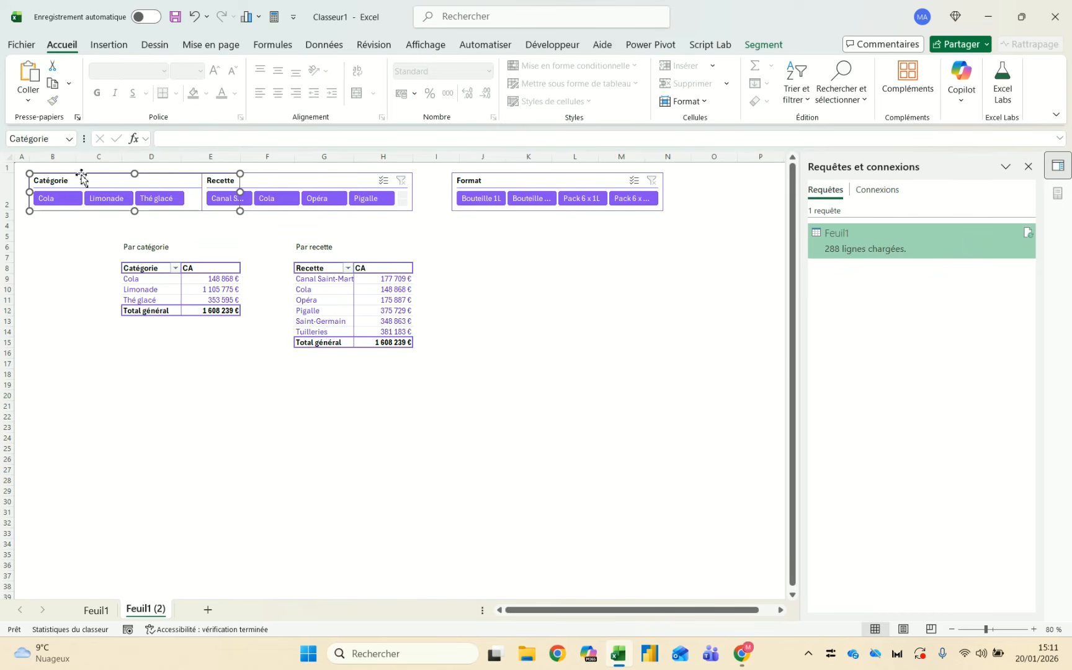
click(266, 181)
click(157, 180)
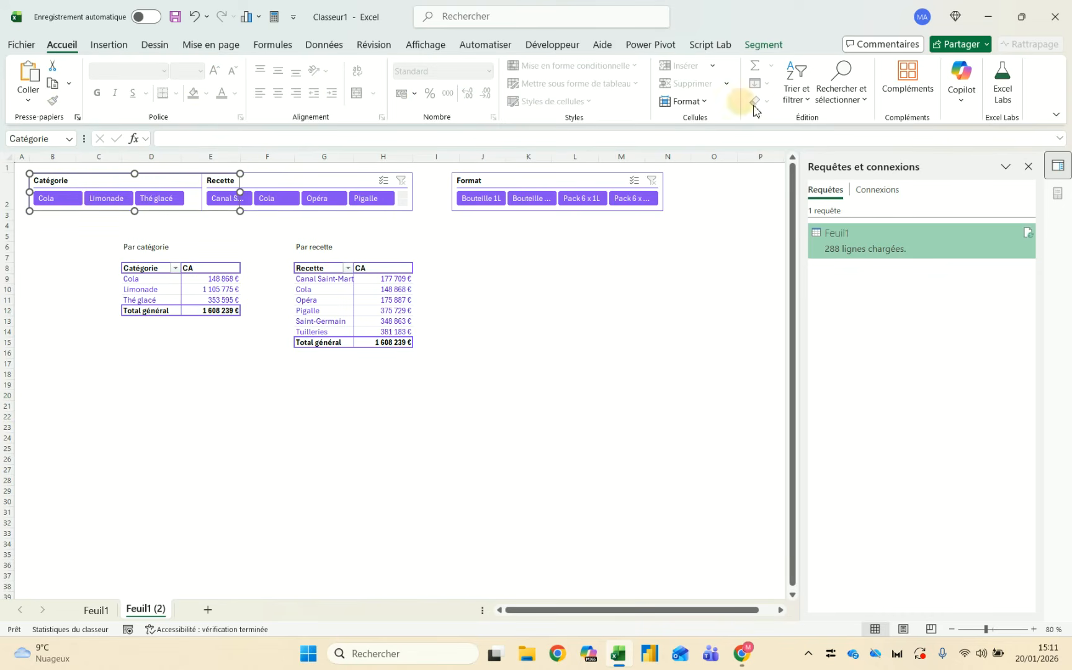
click(764, 44)
click(812, 69)
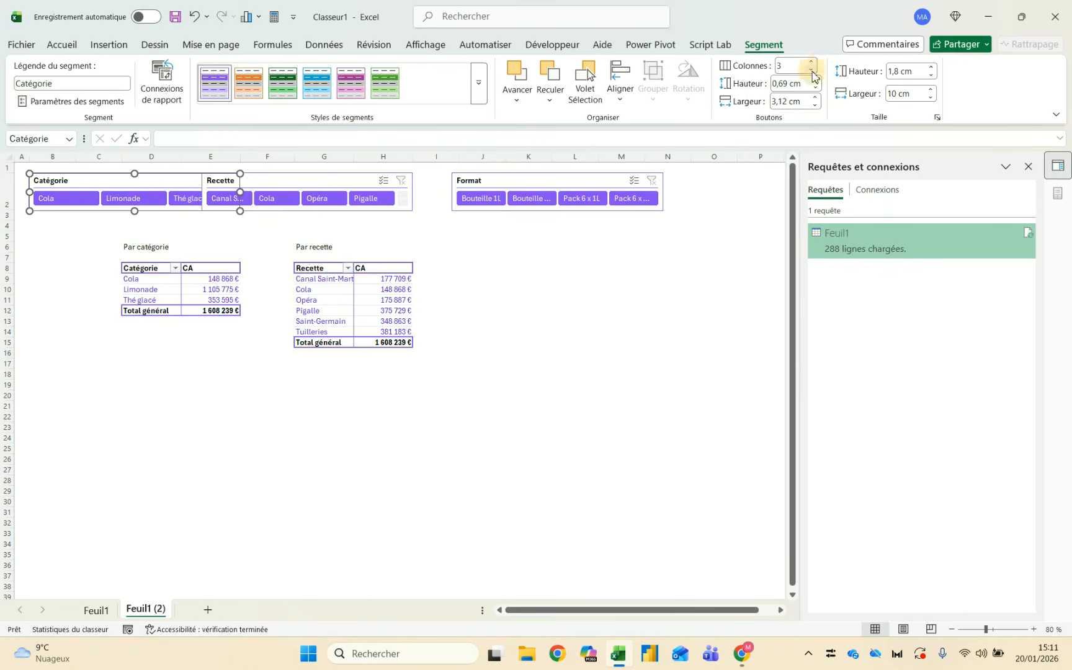
Move the Recette slicer right so it sits beside the Catégorie slicer with a small gap
click(266, 182)
key(Right)
key(Right)
key(Right)
key(Right)
key(Right)
key(Right)
key(Right)
key(Right)
key(Right)
key(Right)
key(Right)
key(Right)
key(Right)
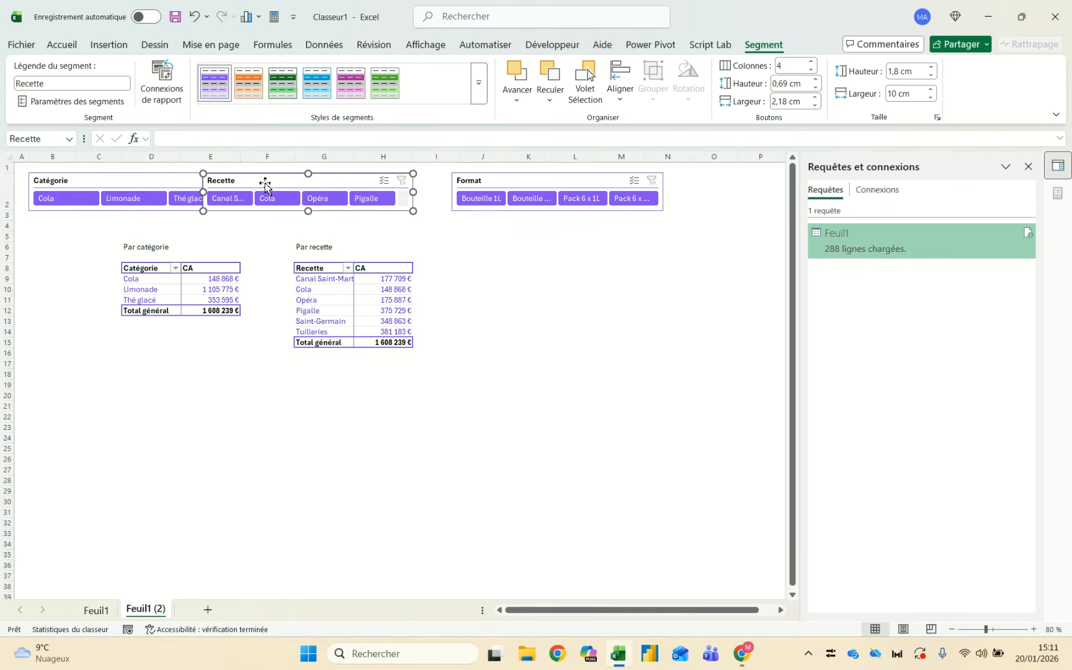
key(Right)
key(Right)
key(Right)
key(Right)
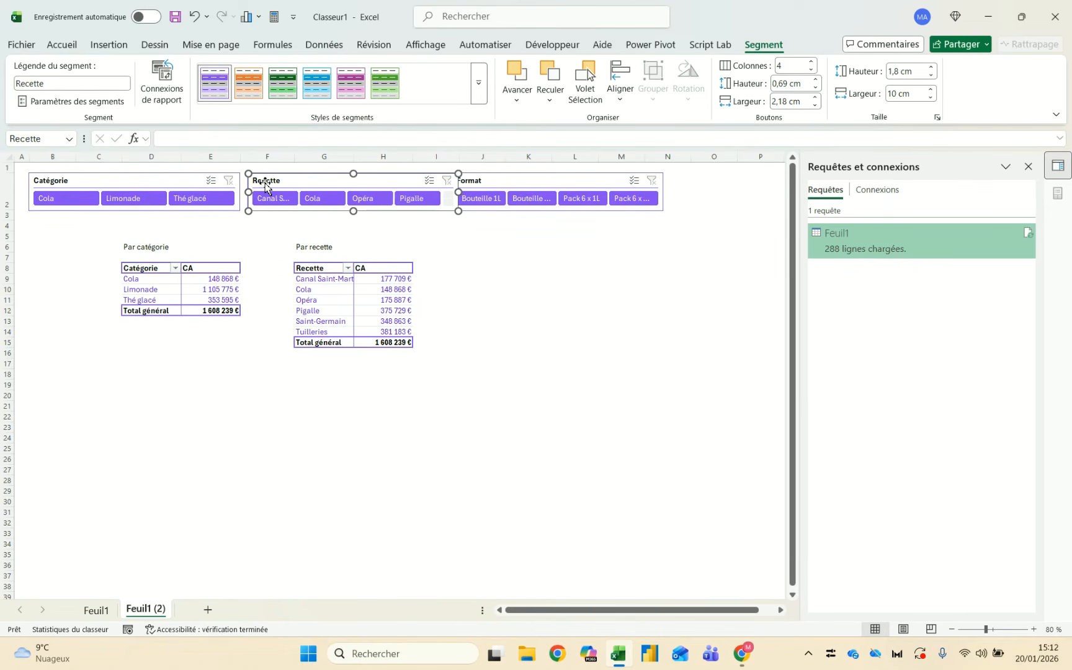
Set the Recette slicer's width to 20 cm and its buttons to 6 columns
click(906, 94)
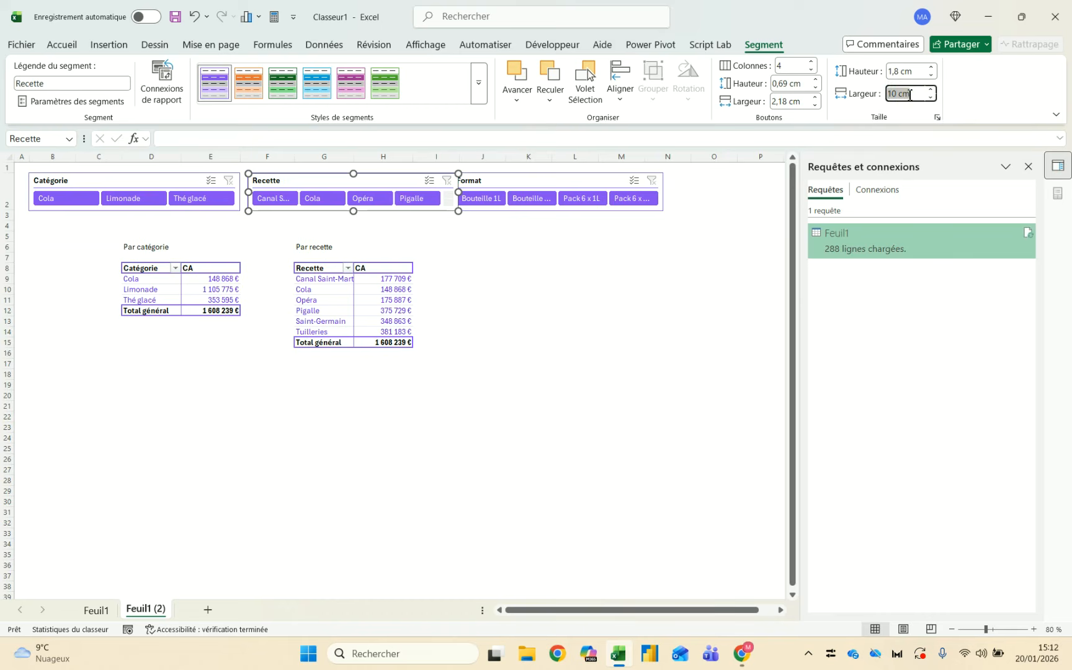
text(1)
text(20)
key(Return)
click(812, 61)
click(812, 62)
click(812, 61)
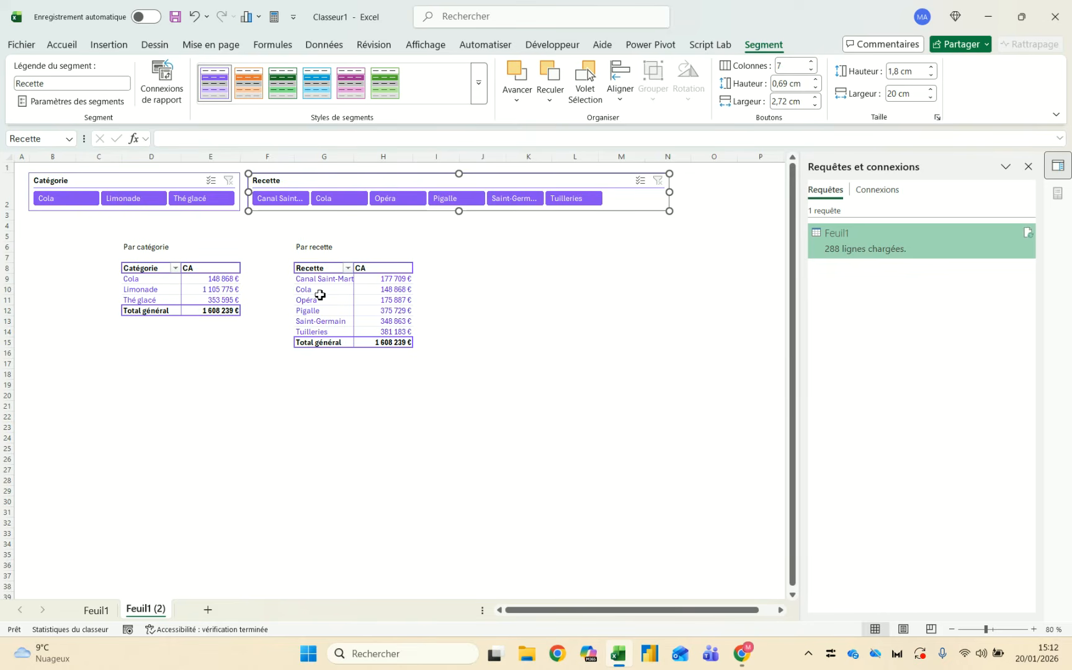
click(811, 69)
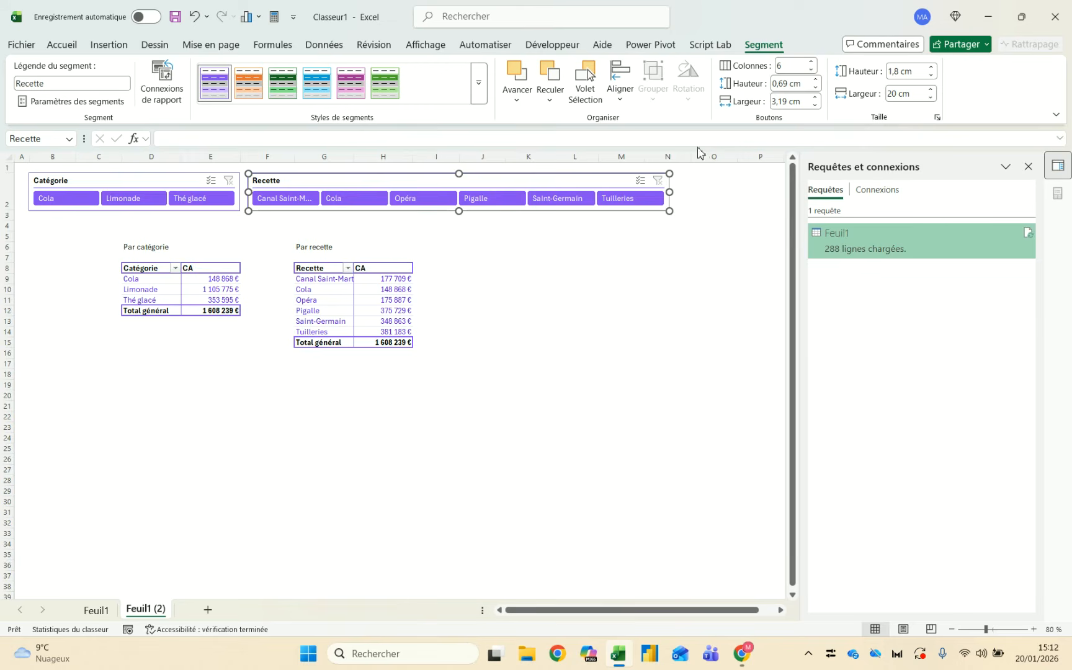
Narrow the Recette slicer to 10 cm to uncover the Format slicer, and move the Format slicer further right
click(913, 91)
text(10)
key(Return)
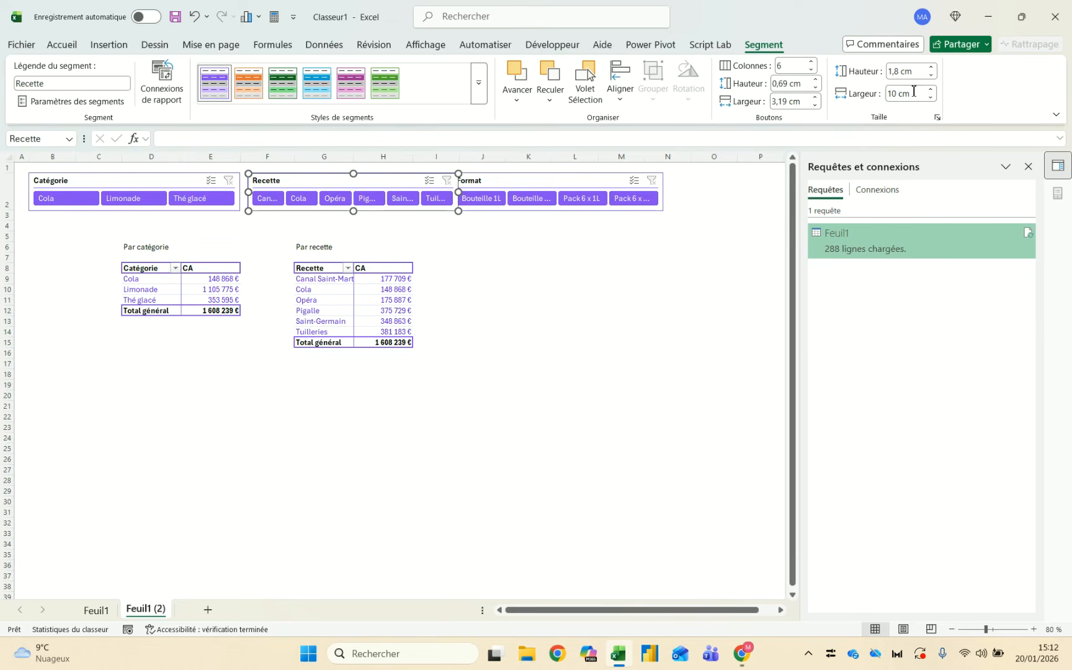
click(569, 178)
key(Right)
key(Right)
key(Right)
key(Right)
key(Right)
key(Right)
key(Right)
key(Right)
key(Right)
key(Right)
key(Right)
key(Right)
key(Right)
key(Right)
key(Right)
key(Right)
key(Right)
key(Right)
key(Right)
key(Right)
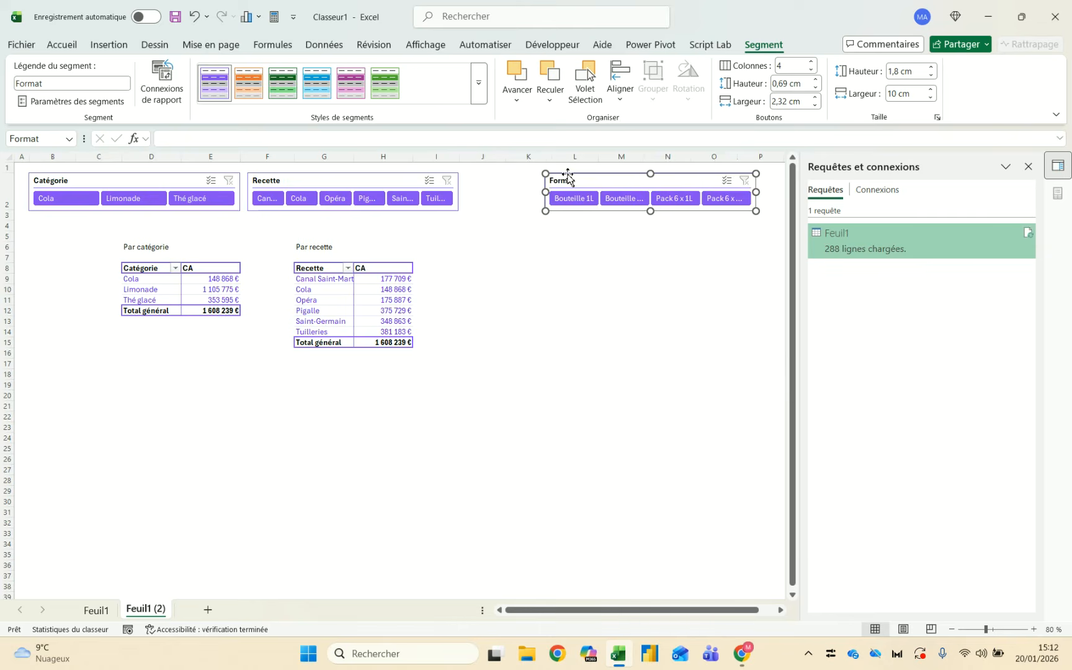
key(Escape)
Set the Recette slicer's width back to 20 cm
click(344, 185)
click(906, 93)
text(20)
key(Return)
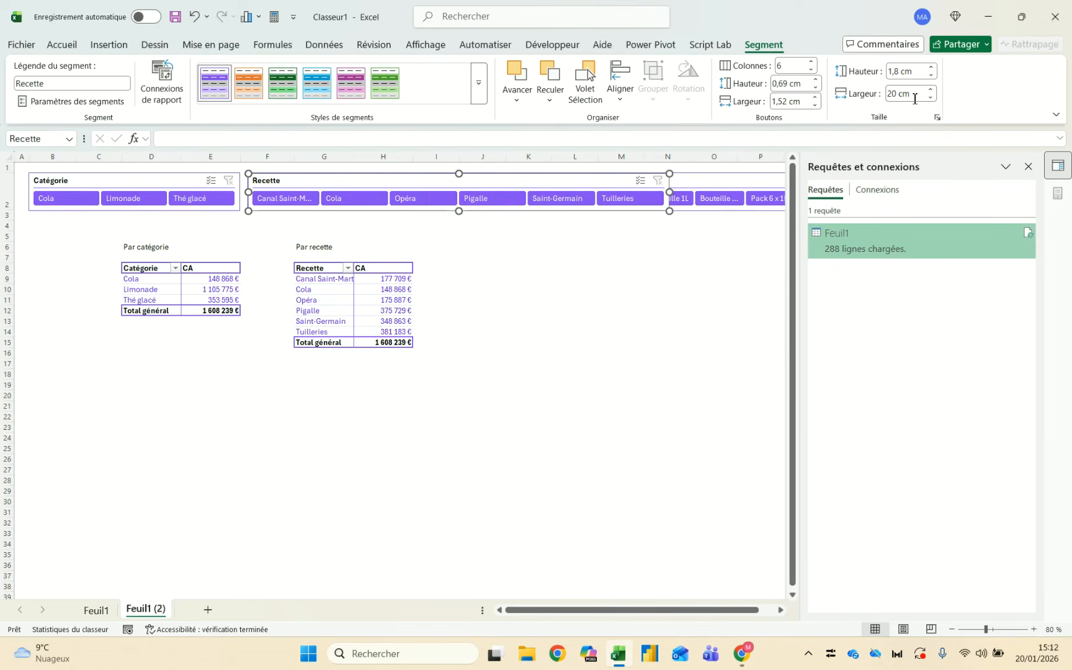
Close the Requêtes et connexions pane and move the Format slicer right, just past the end of the Recette slicer
click(1028, 166)
click(734, 187)
key(Right)
key(Right)
key(Right)
key(Right)
key(Right)
key(Right)
key(Right)
key(Right)
key(Right)
key(Right)
key(Right)
key(Right)
key(Right)
key(Right)
key(Right)
key(Right)
key(Right)
key(Right)
key(Right)
key(Right)
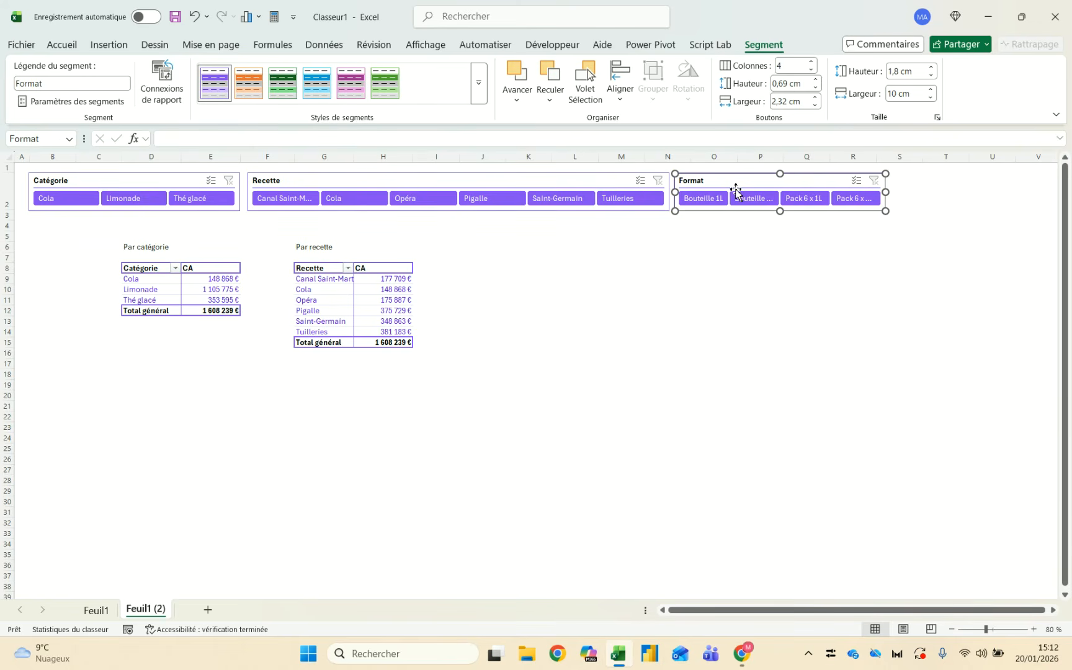
Set the Format slicer's width to 12 cm
triple_click(906, 93)
text(12)
key(Return)
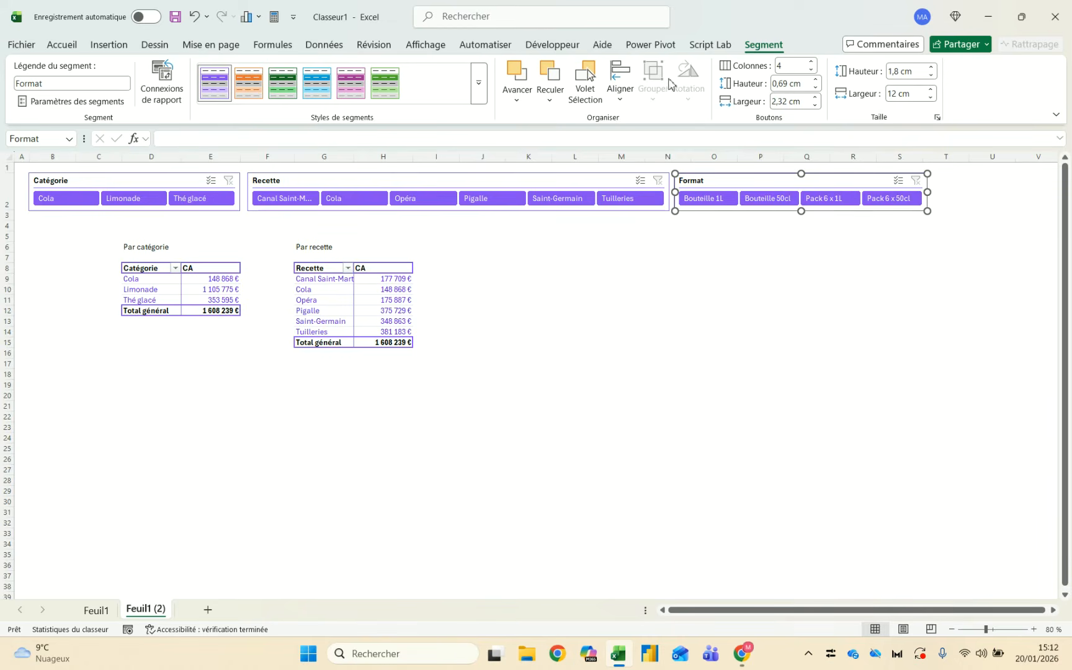
Widen the Recette slicer to 22 cm
click(500, 179)
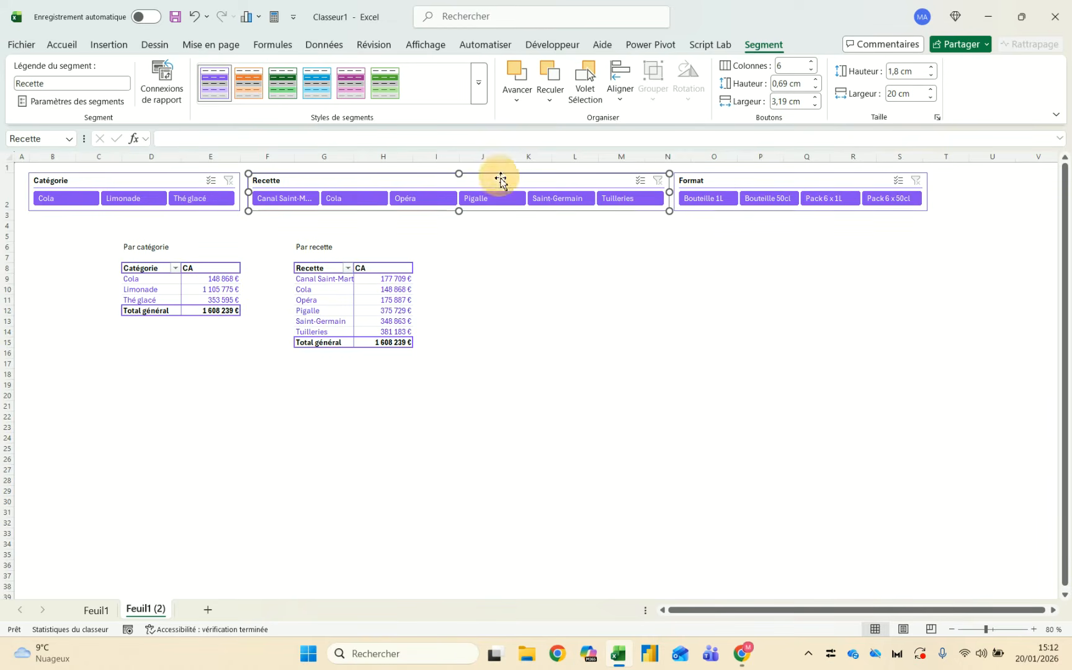
triple_click(907, 93)
text(22)
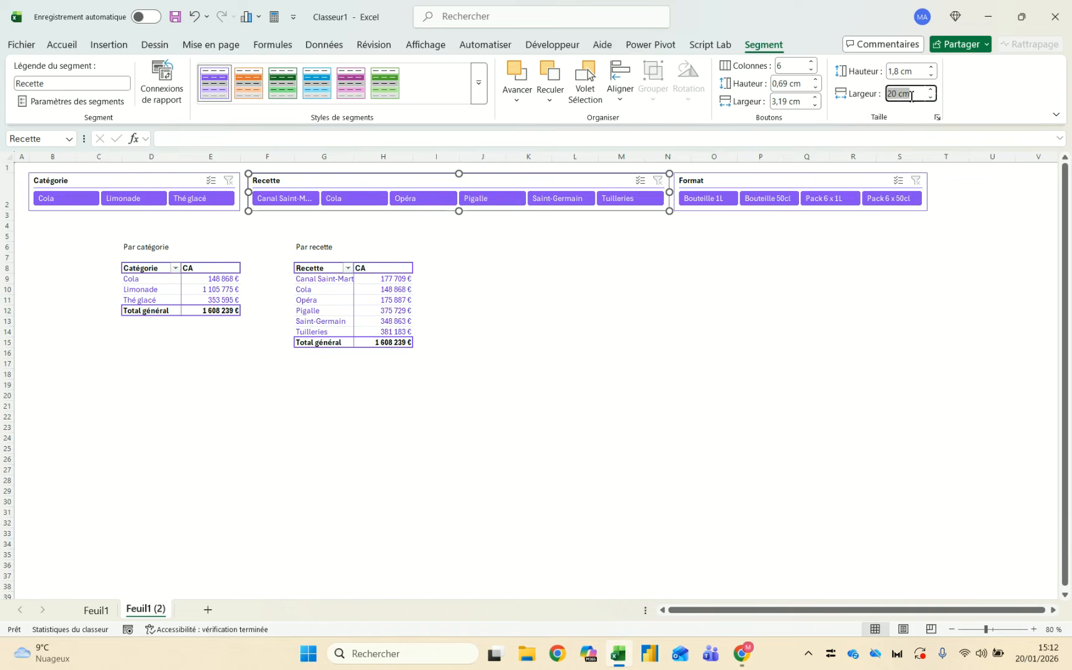
key(Return)
Move the Format slicer right so it clears the 22 cm wide Recette slicer
click(796, 181)
key(Right)
key(Right)
key(Right)
key(Right)
key(Right)
key(Right)
key(Right)
key(Right)
key(Right)
key(Right)
key(Right)
key(Right)
key(Right)
key(Right)
key(Right)
key(Right)
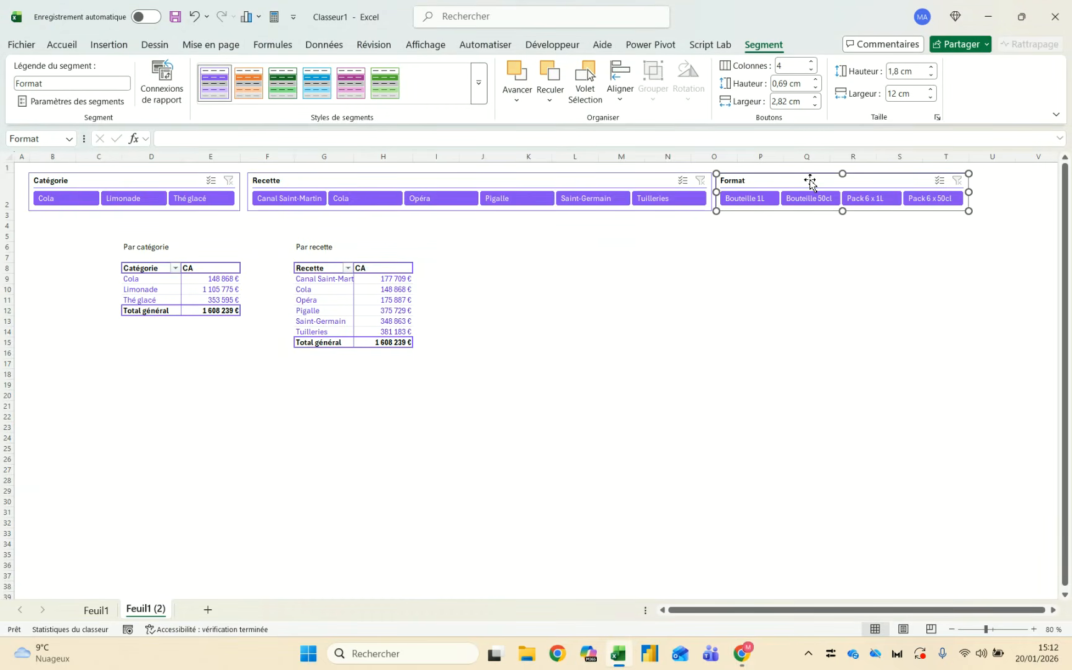
Move the Format slicer further right, leaving a wider gap after the Recette slicer
key(Right)
key(Right)
key(Right)
key(Right)
key(Right)
key(Right)
key(Right)
key(Right)
key(Right)
key(Right)
key(Right)
key(Right)
key(Right)
key(Right)
key(Right)
key(Right)
key(Right)
key(Right)
key(Right)
key(Right)
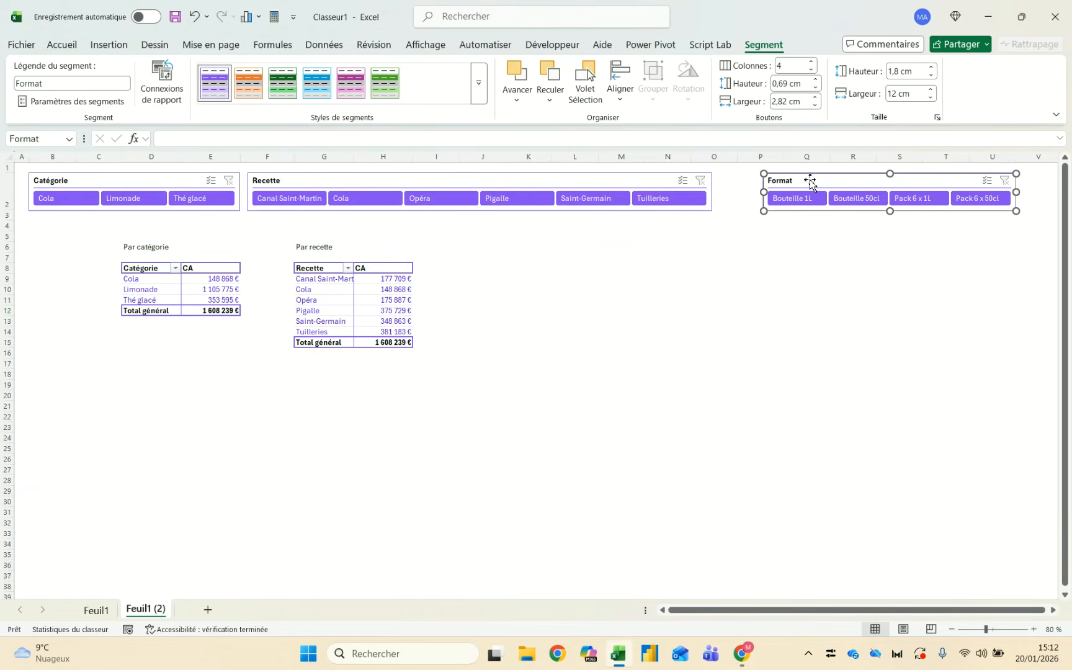
Set the Catégorie slicer's width to 12 cm, matching the Format slicer
click(182, 179)
ctrl+click(342, 179)
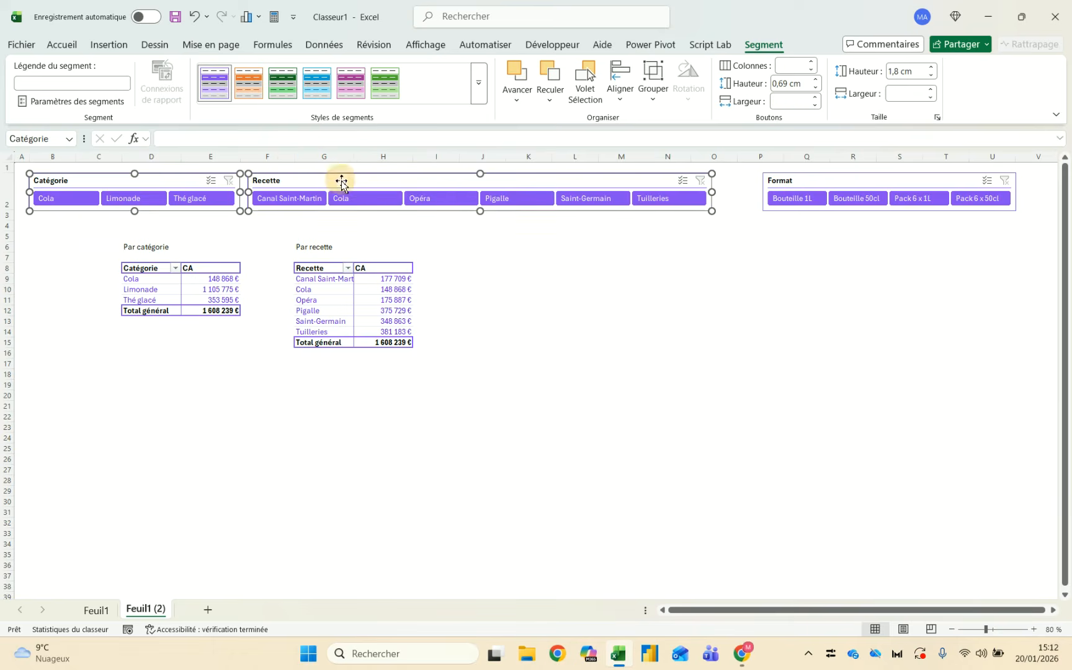
click(156, 182)
click(921, 91)
text(12)
key(Return)
click(836, 181)
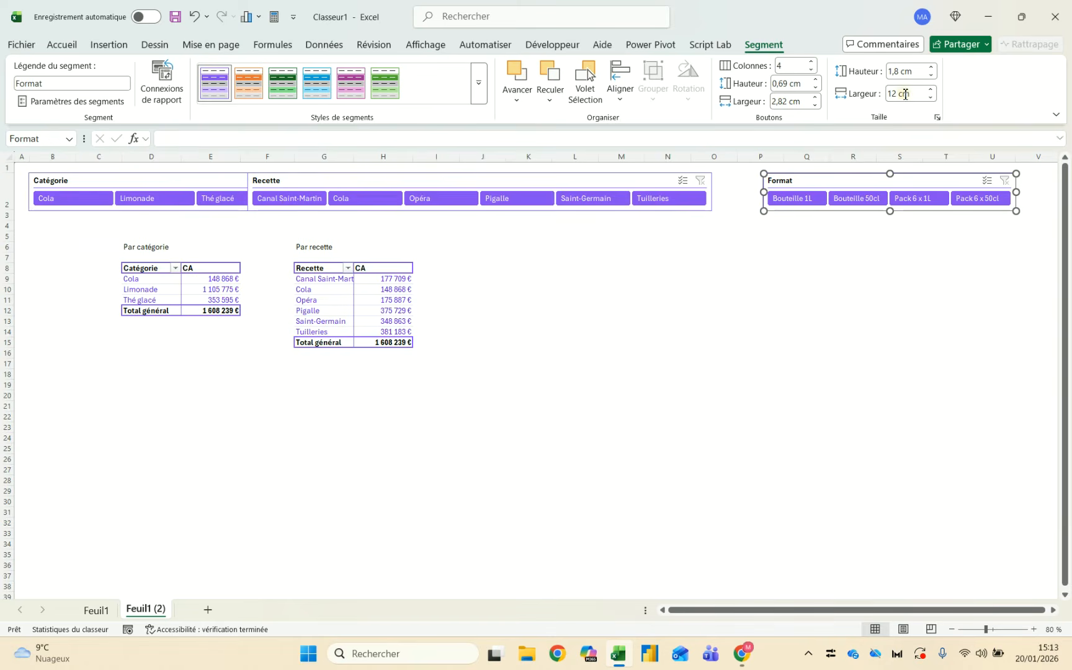
Widen the Recette slicer to 25 cm
click(552, 183)
click(901, 93)
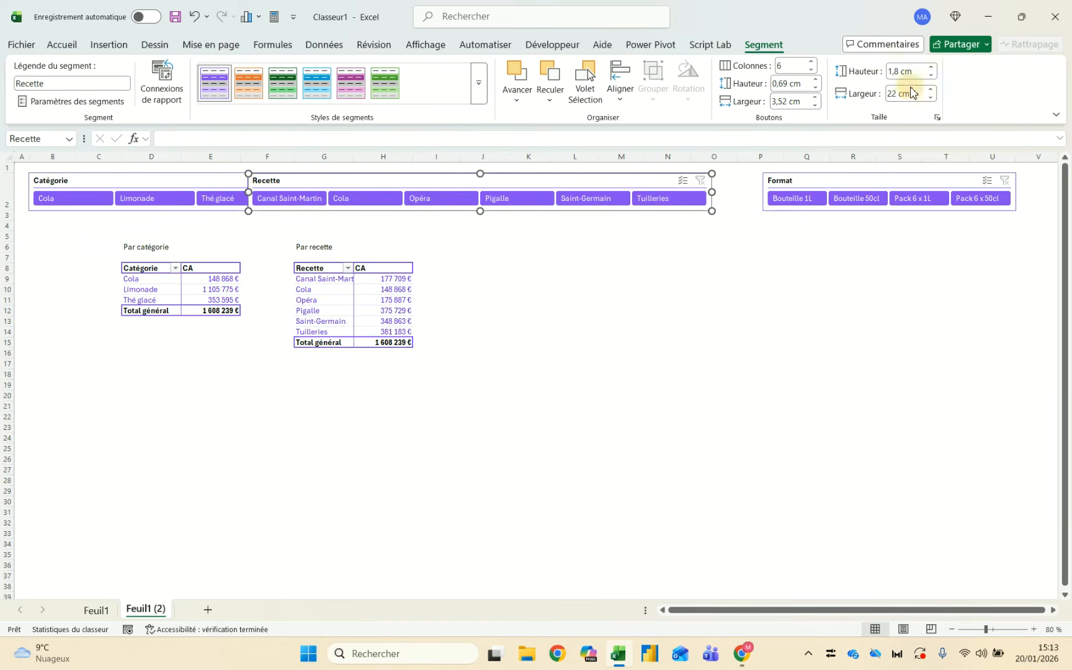
click(910, 93)
text(25)
key(Return)
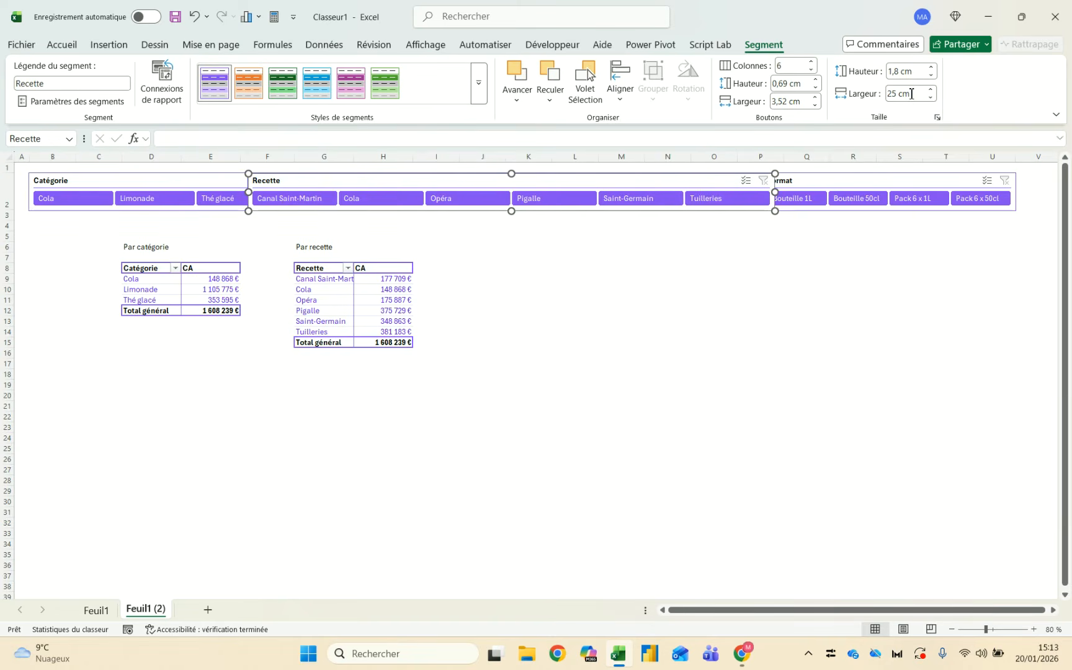
Move the Recette slicer right until it clears the Catégorie slicer with a small gap
key(Right)
key(Right)
key(Right)
key(Right)
key(Right)
key(Right)
key(Right)
key(Right)
key(Right)
key(Right)
key(Right)
key(Right)
key(Right)
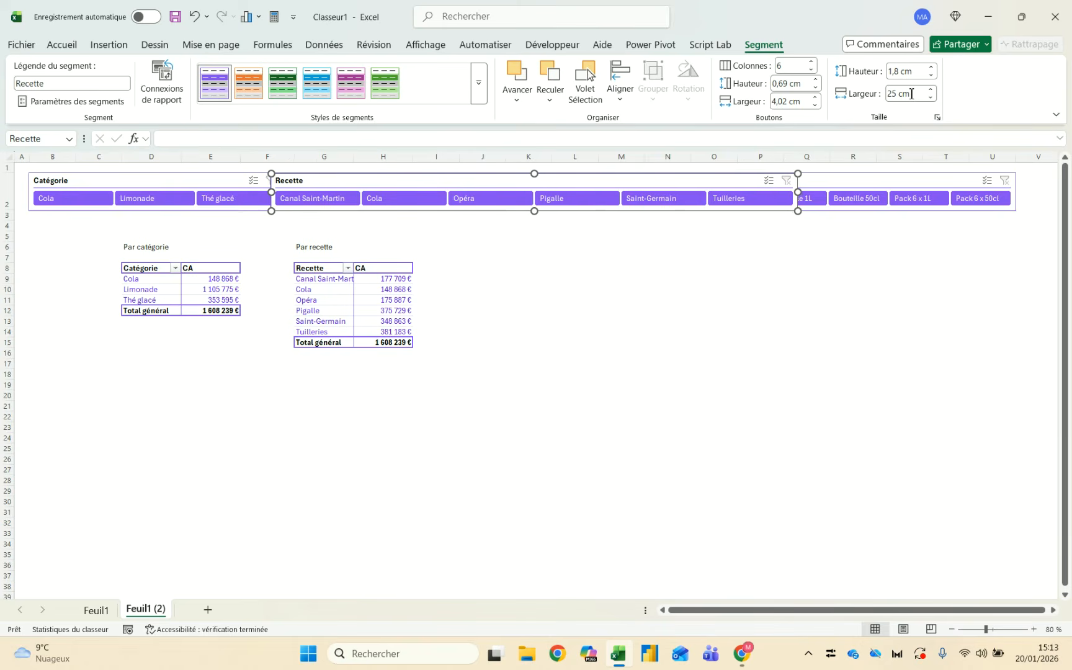
key(Right)
key(Right)
key(Right)
key(Right)
key(Right)
key(Right)
key(Right)
key(Right)
key(Right)
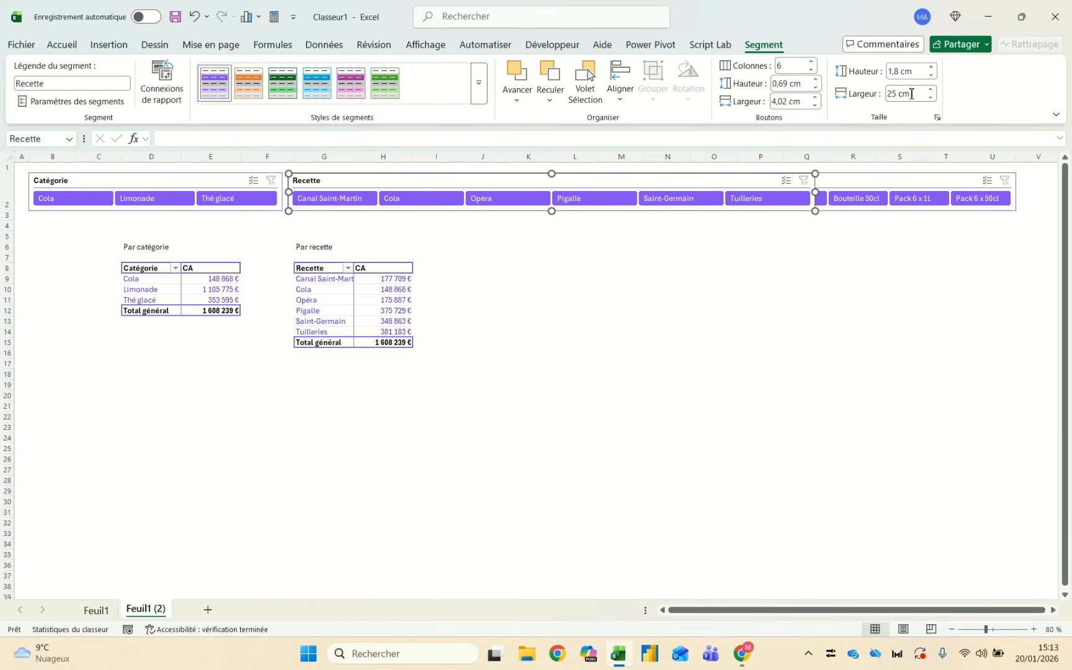
Move the Format slicer right so that its right edge sits just inside column V
click(921, 178)
key(Right)
key(Right)
key(Right)
key(Right)
key(Right)
key(Right)
key(Right)
key(Right)
key(Right)
key(Right)
key(Right)
key(Right)
key(Right)
key(Right)
key(Right)
key(Right)
Narrow the Recette slicer to 23 cm so it no longer overlaps the Format slicer
click(713, 179)
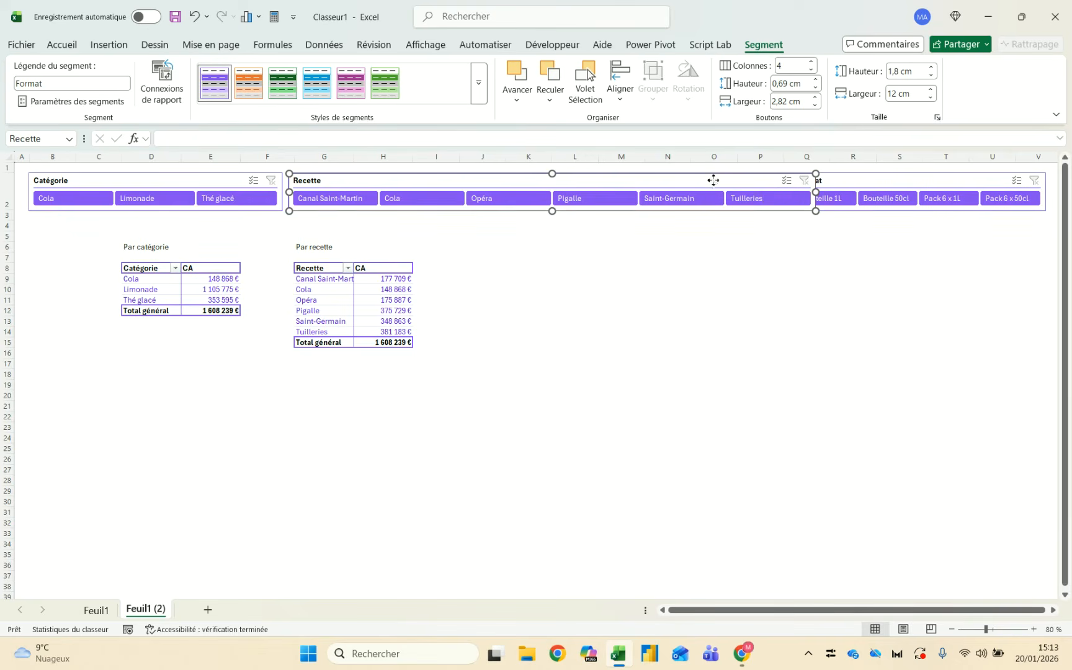
click(903, 94)
text(22)
key(Return)
click(903, 95)
text(23)
key(Return)
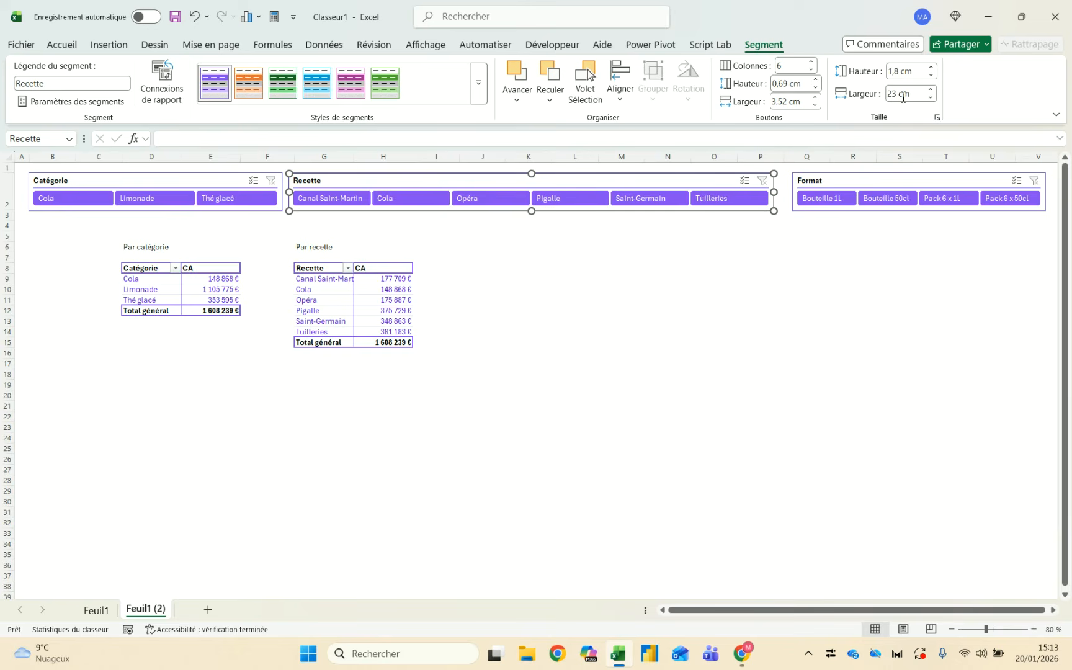
Distribute the Catégorie, Recette and Format slicers horizontally so the gaps between them are equal
click(870, 179)
key(ctrl+a)
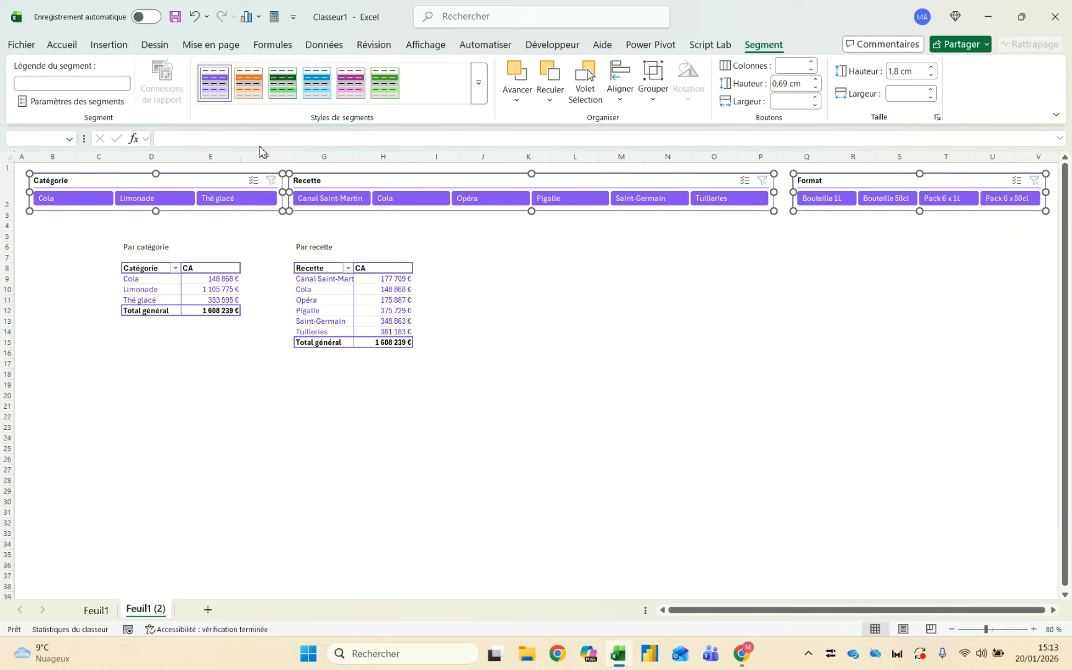
click(620, 80)
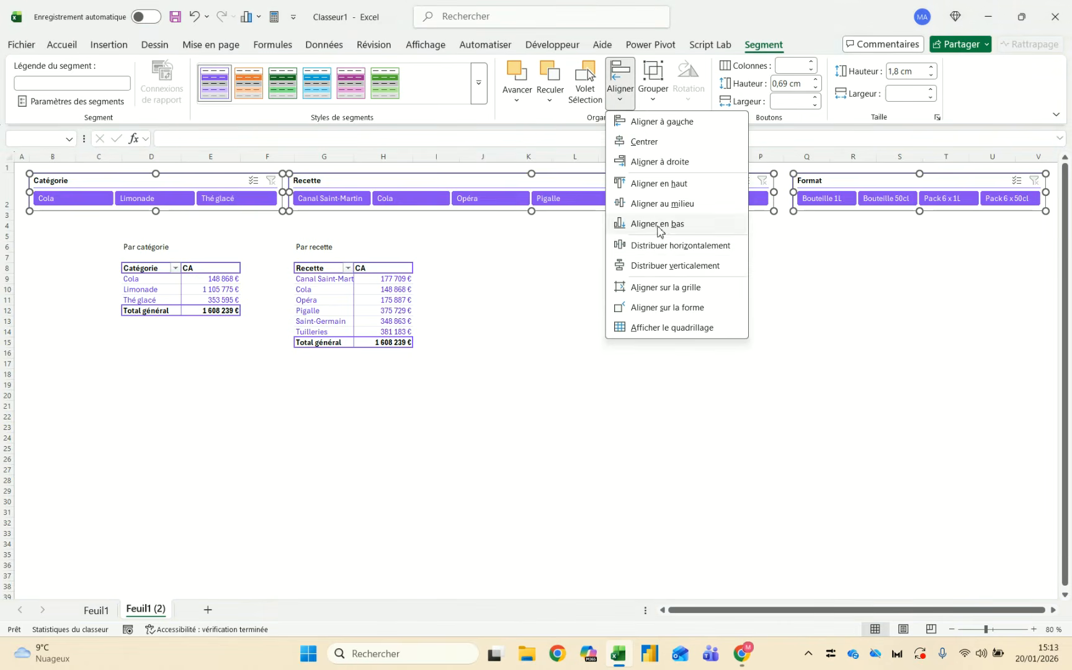
click(651, 245)
click(546, 331)
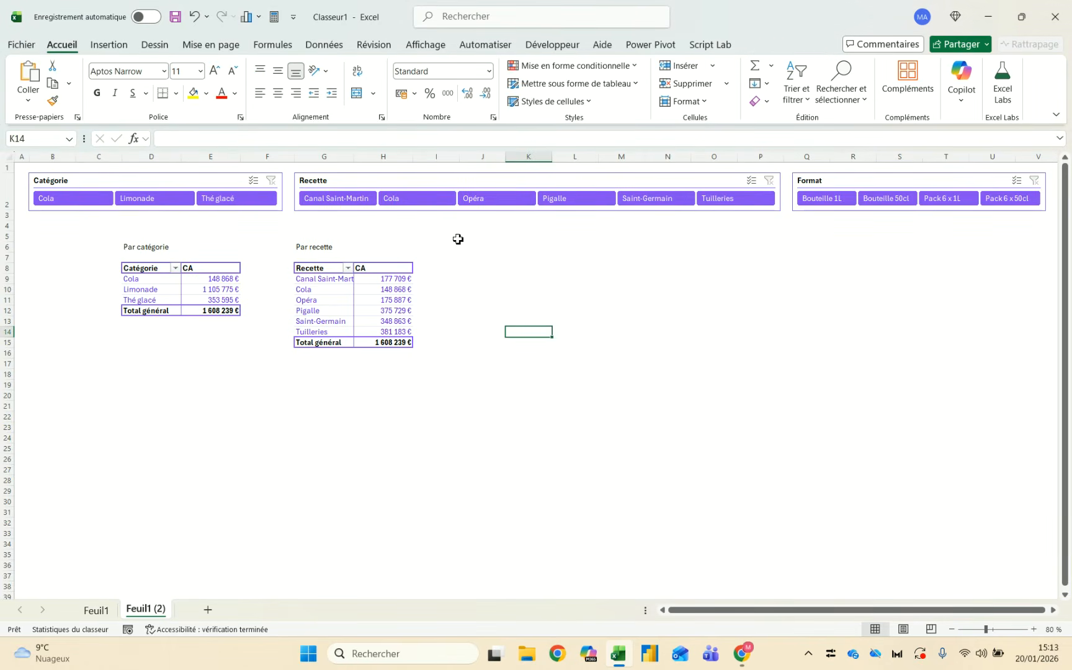
Test the slicers by filtering on the Cola recipe and the Bouteille 1L format, and clear both filters
click(417, 204)
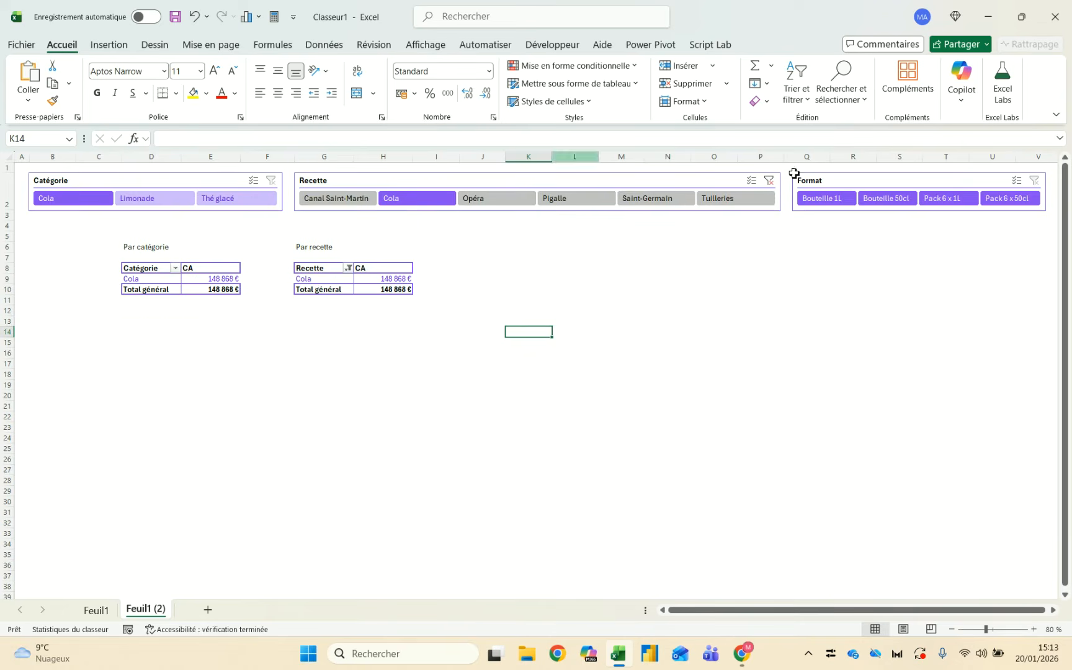
click(843, 198)
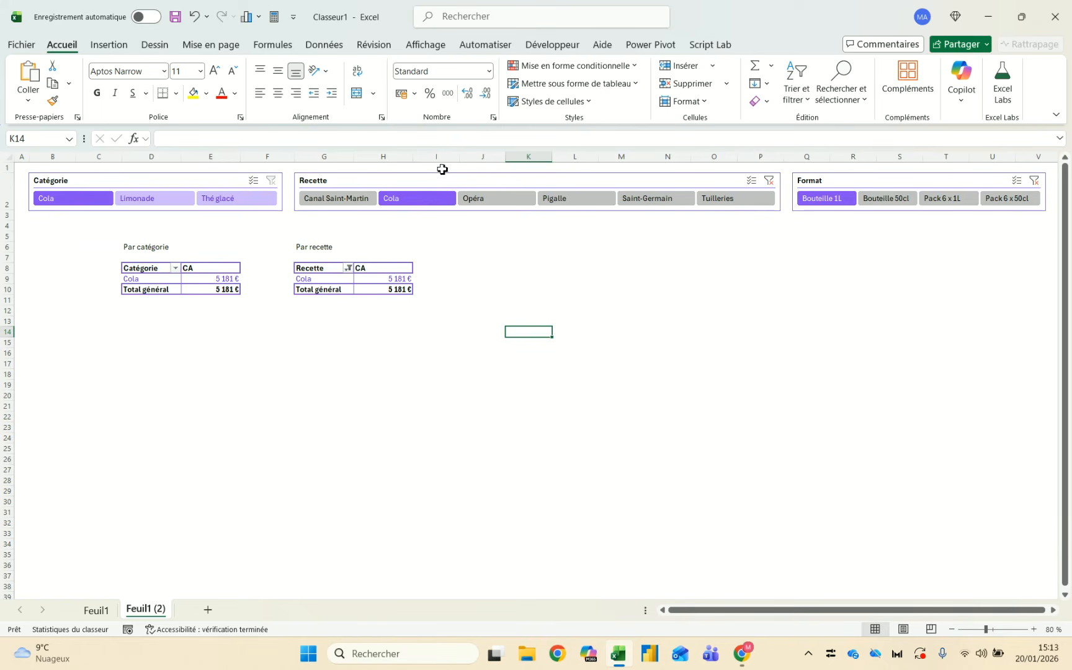
click(768, 181)
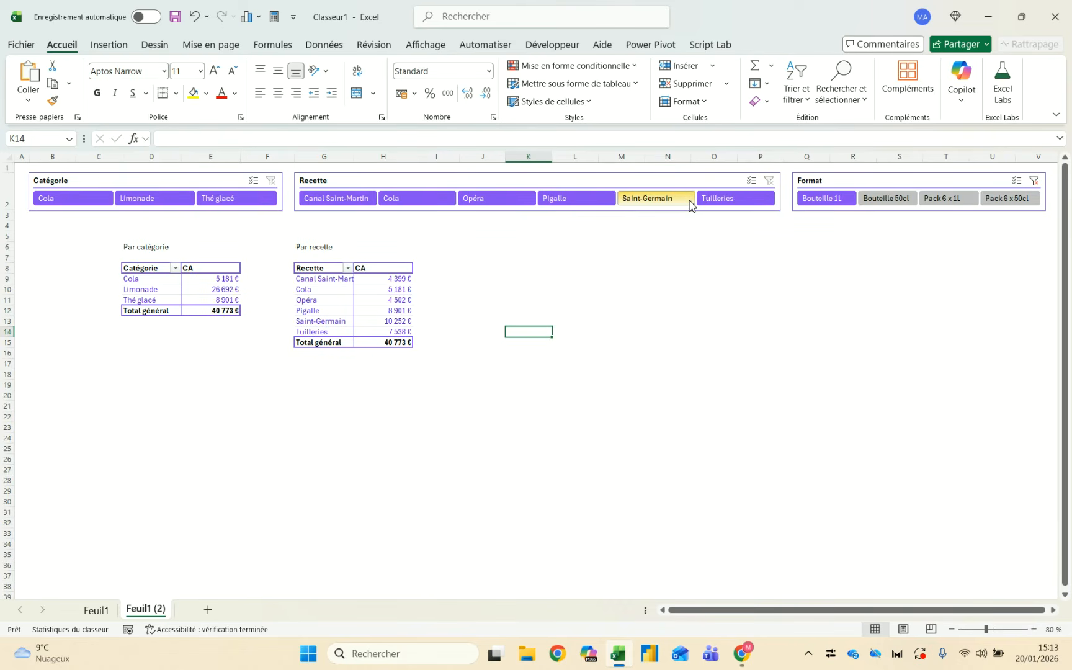
click(1034, 181)
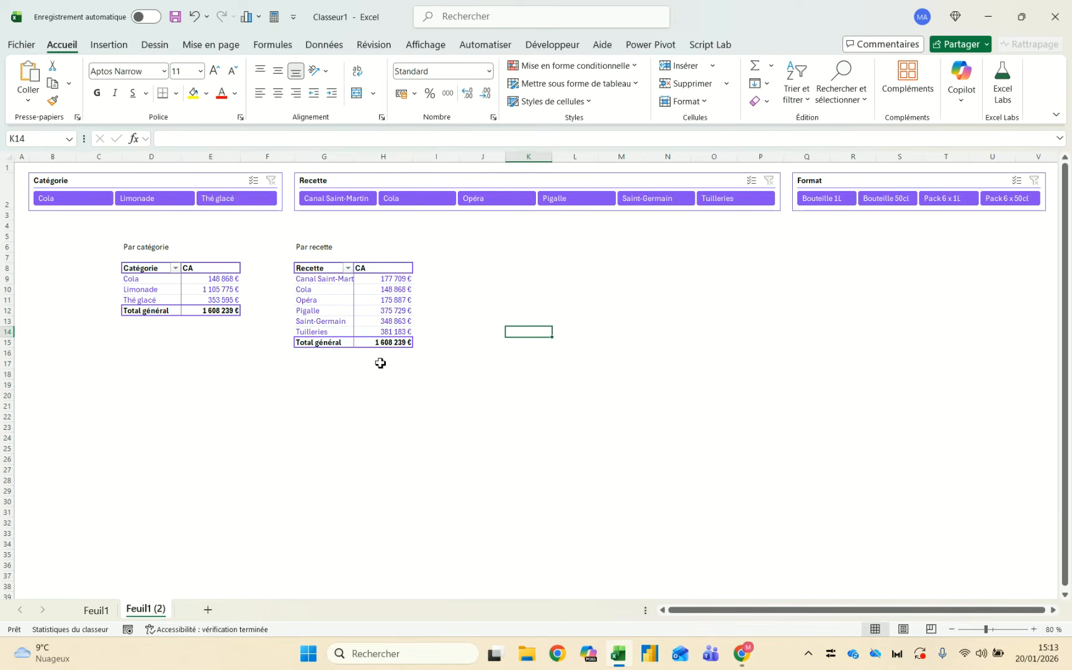
Try copying the Par recette pivot table columns G:H to columns J:K, and undo the paste
mouse_move(393, 343)
drag(323, 160, 401, 160)
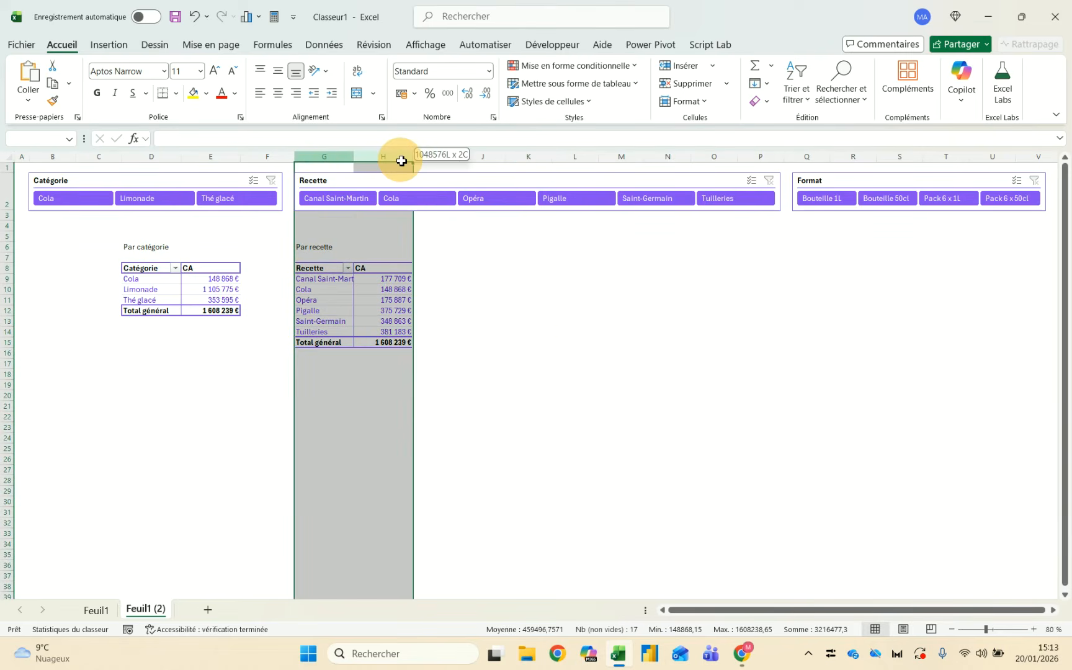
key(ctrl+c)
click(475, 157)
key(ctrl+v)
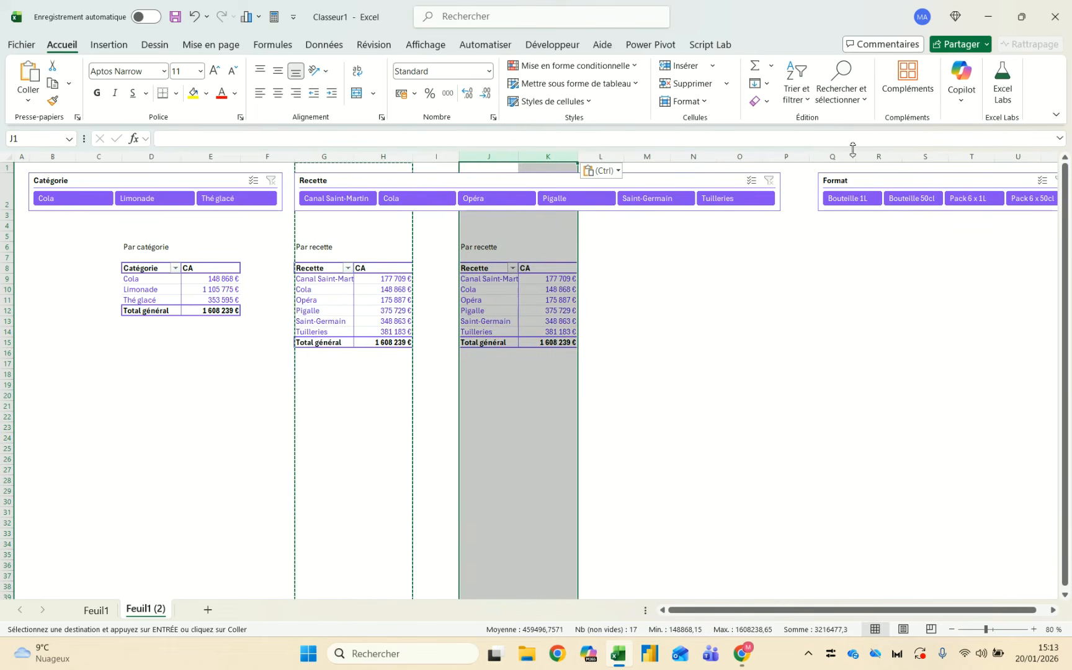
click(194, 16)
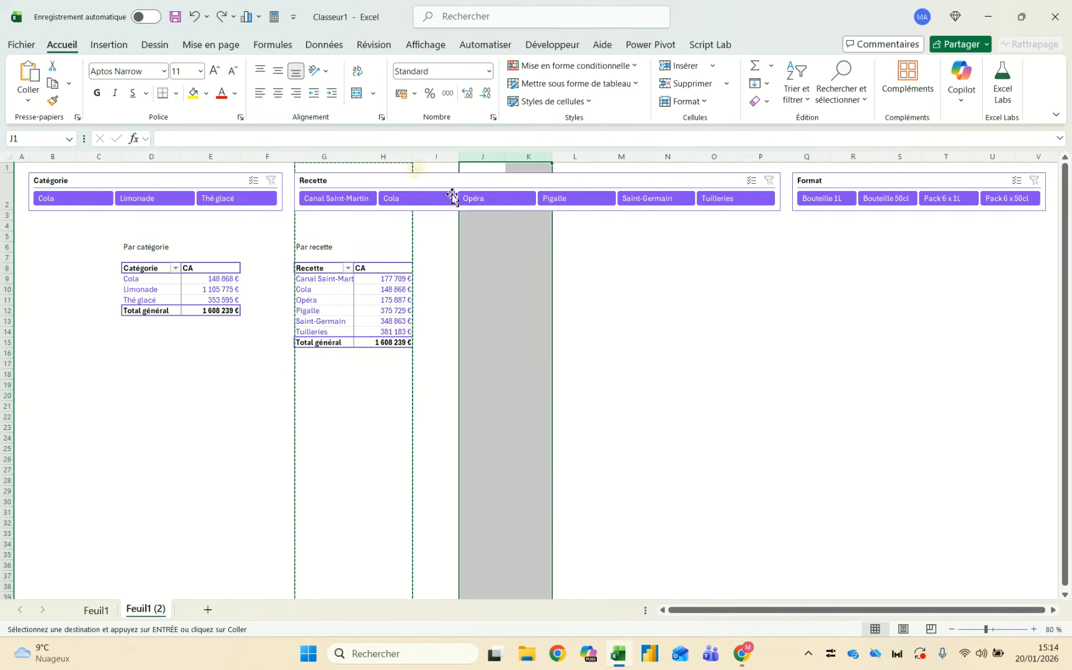
Set all three slicers not to move or size with cells, and cancel the pending copy
click(469, 185)
key(ctrl+a)
right_click(470, 185)
click(520, 560)
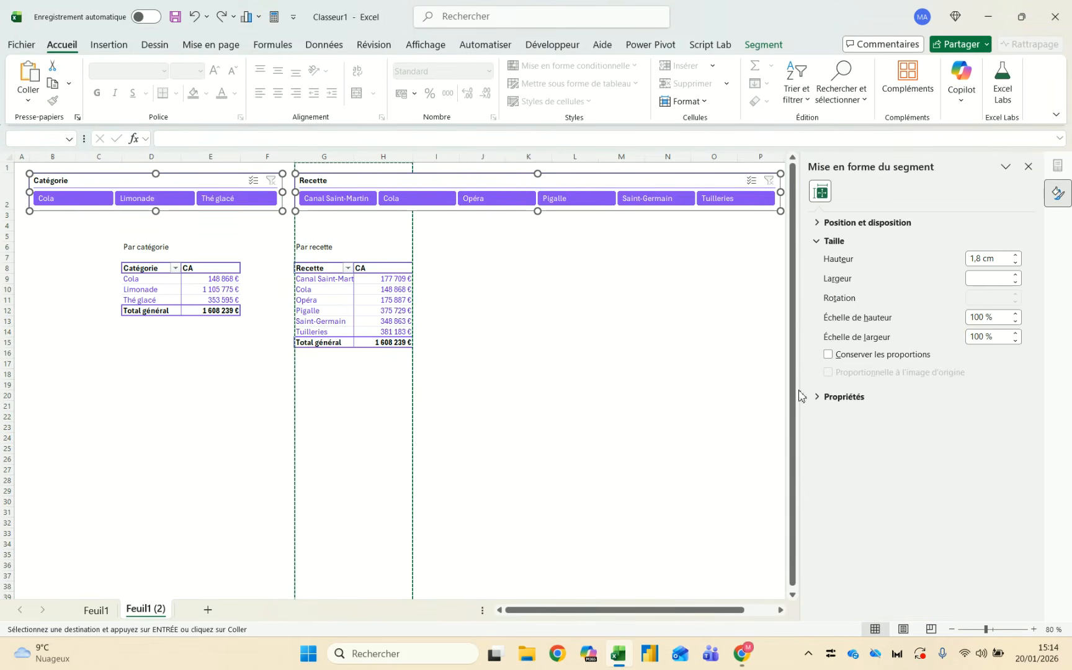
click(843, 402)
click(829, 450)
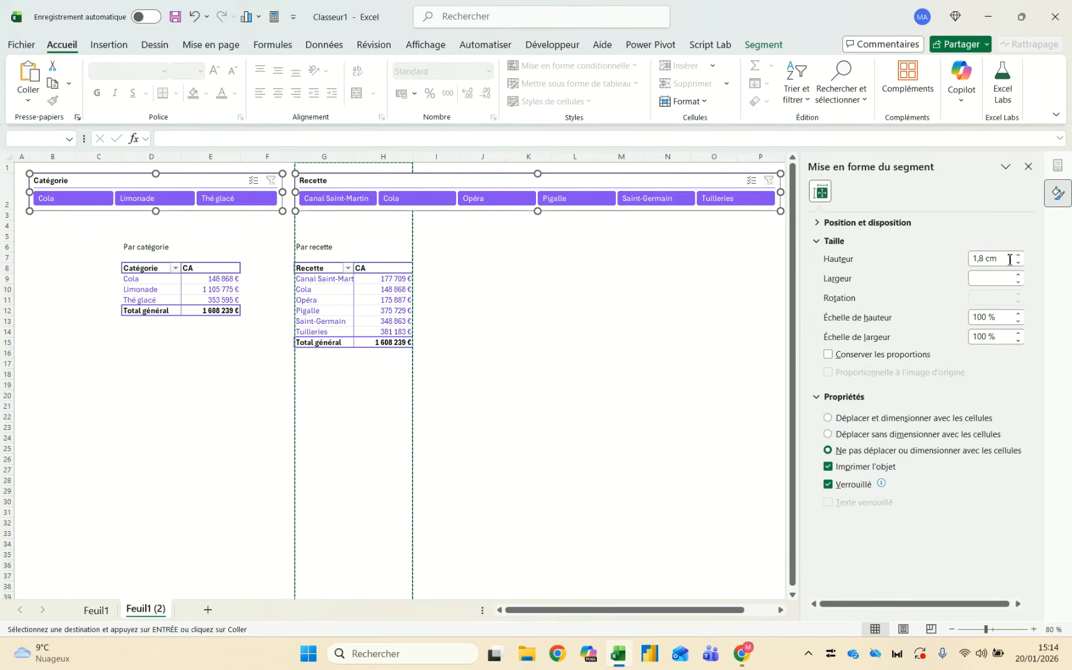
click(1029, 166)
key(Escape)
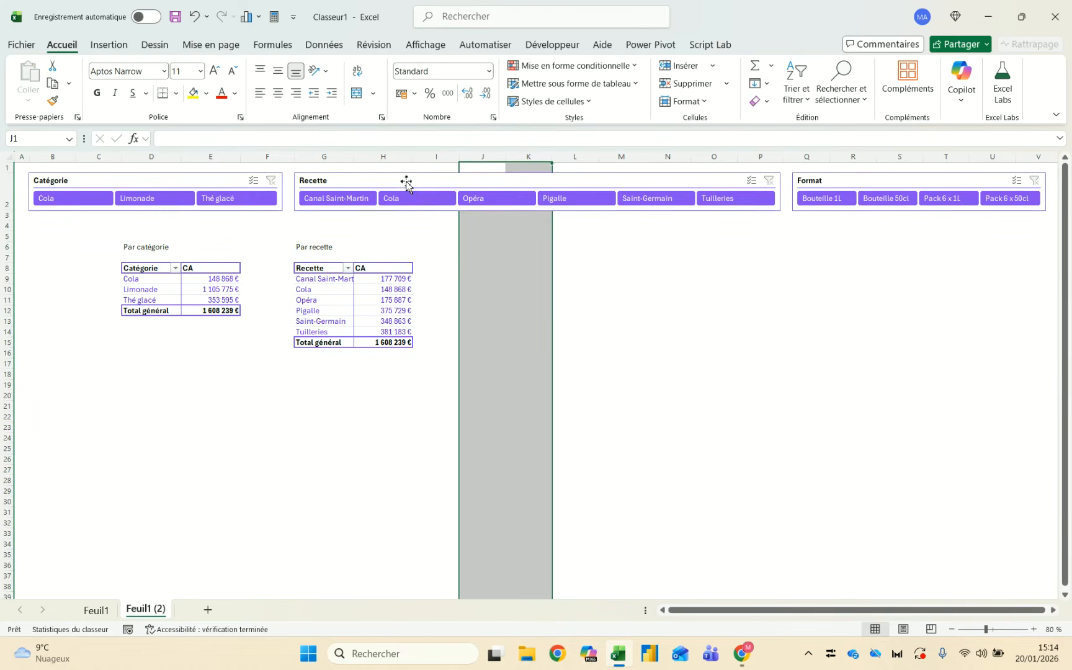
Duplicate the Par recette pivot table by copying columns G:H to columns J:K
drag(323, 156, 378, 154)
key(ctrl+c)
click(472, 157)
key(ctrl+v)
key(Escape)
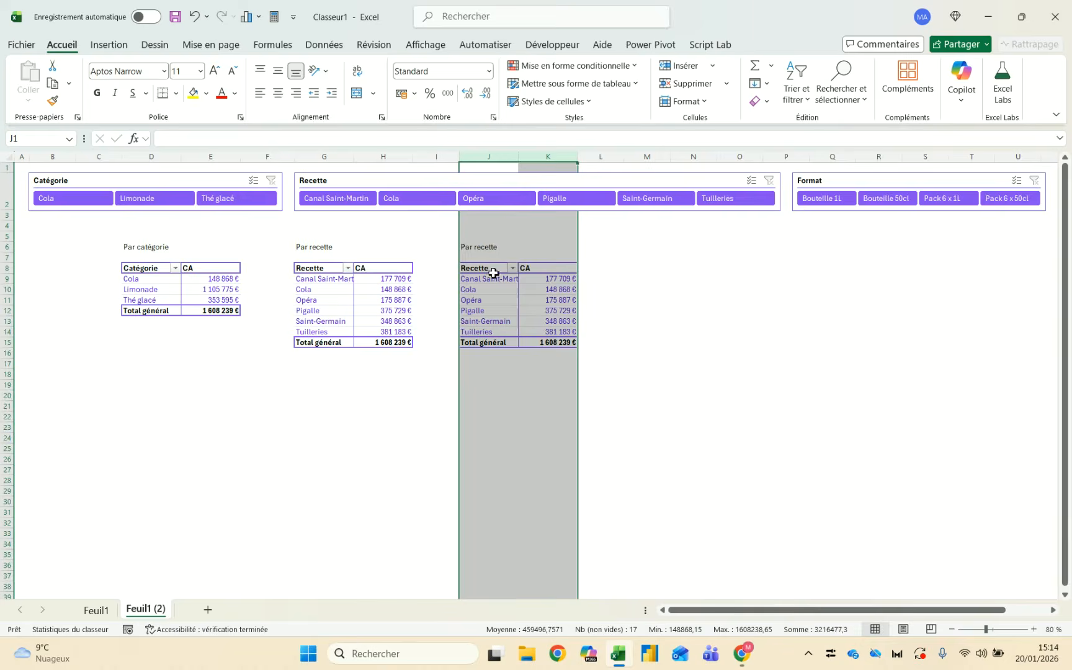
Title the copied pivot table "Par format" in J6 and rename its row header to "Format"
click(489, 249)
text(Par format)
key(Return)
click(481, 270)
text(Fr)
key(BackSpace)
text(ormat)
key(Return)
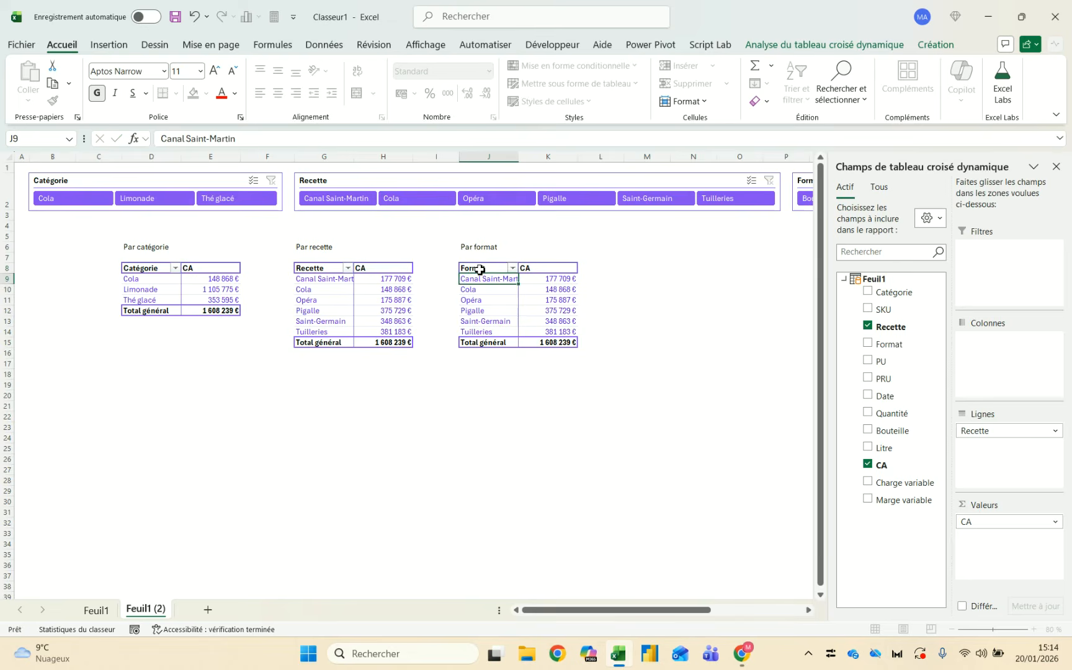
Replace the Recette field with the Format field in the rows of the Par format pivot table
click(867, 326)
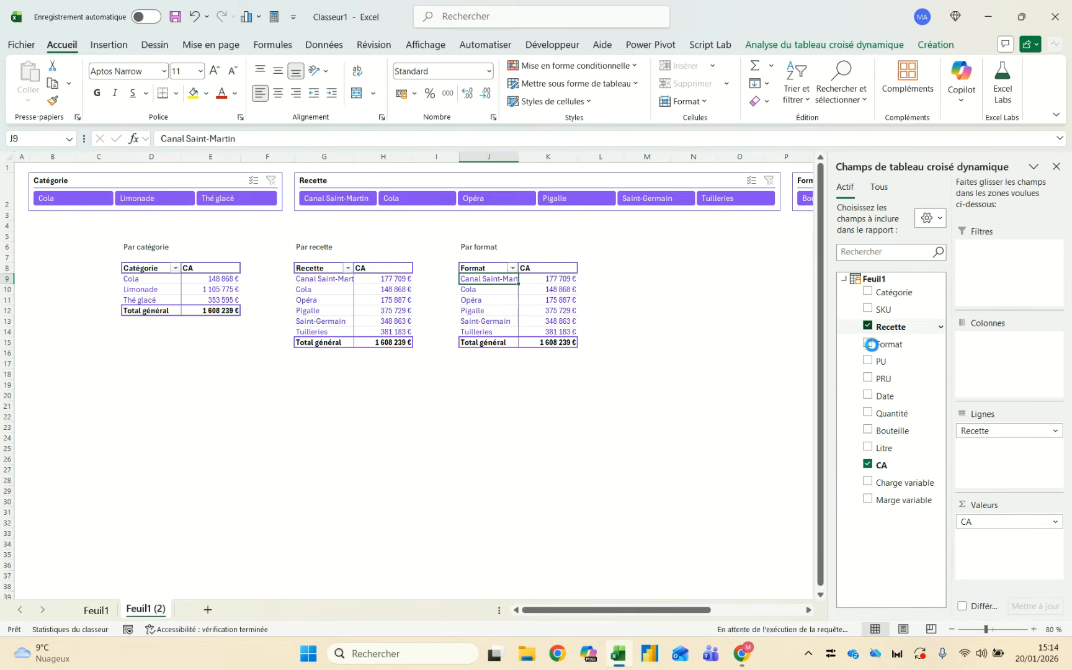
click(867, 343)
click(505, 364)
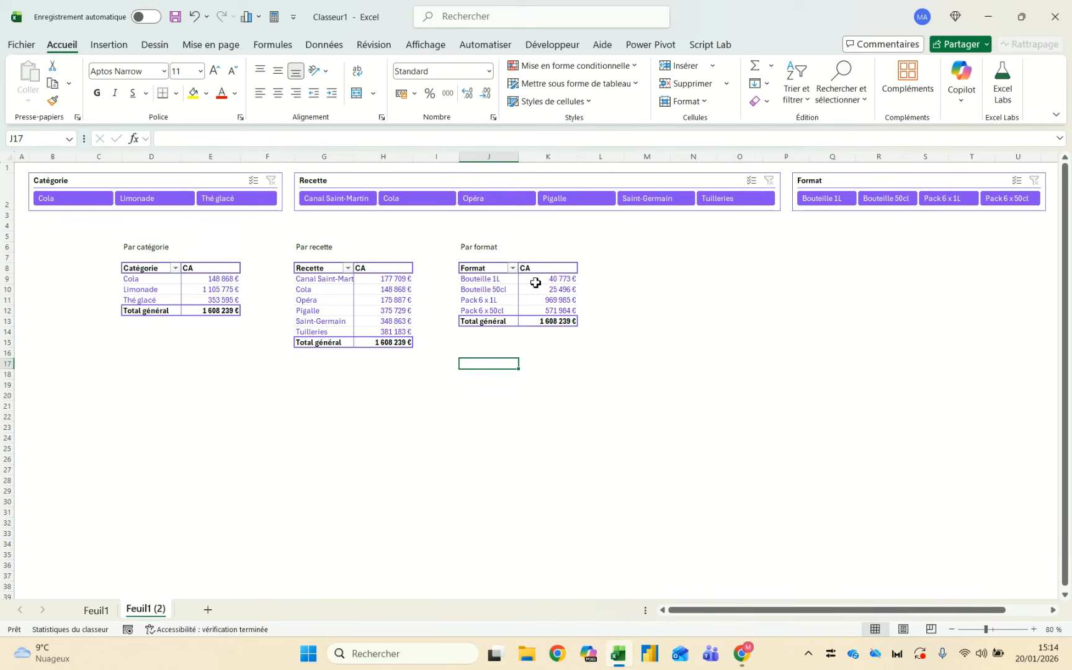
Enter a formula in M9 dividing the Bouteille 1L CA in K9 by the grand total in K13
mouse_move(536, 283)
click(615, 276)
key(Right)
text(=)
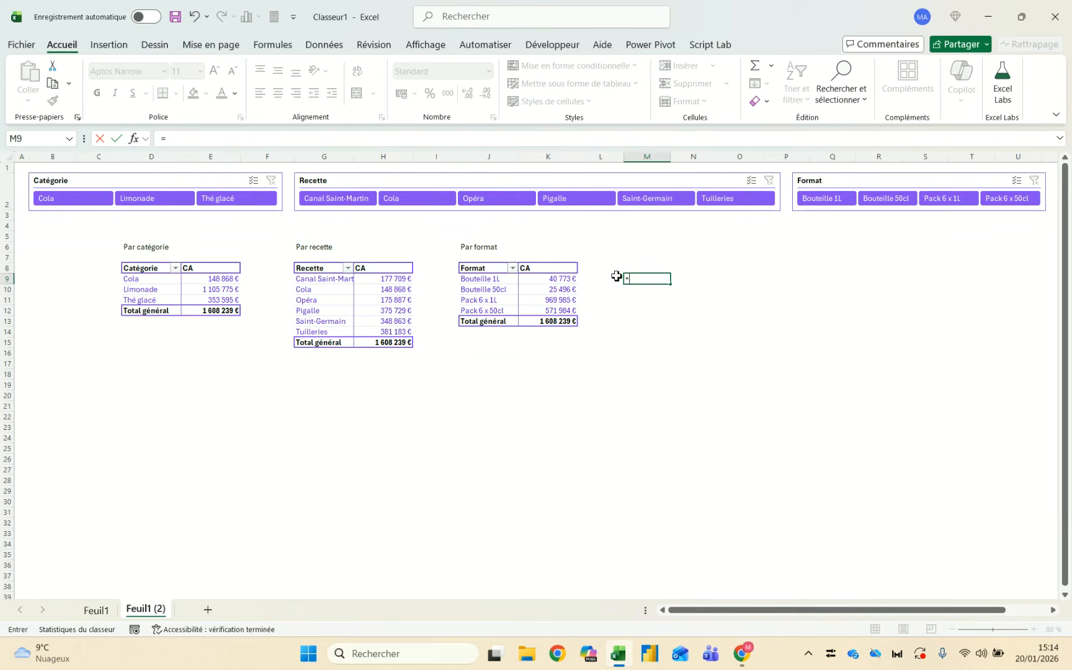
key(Left)
key(Left)
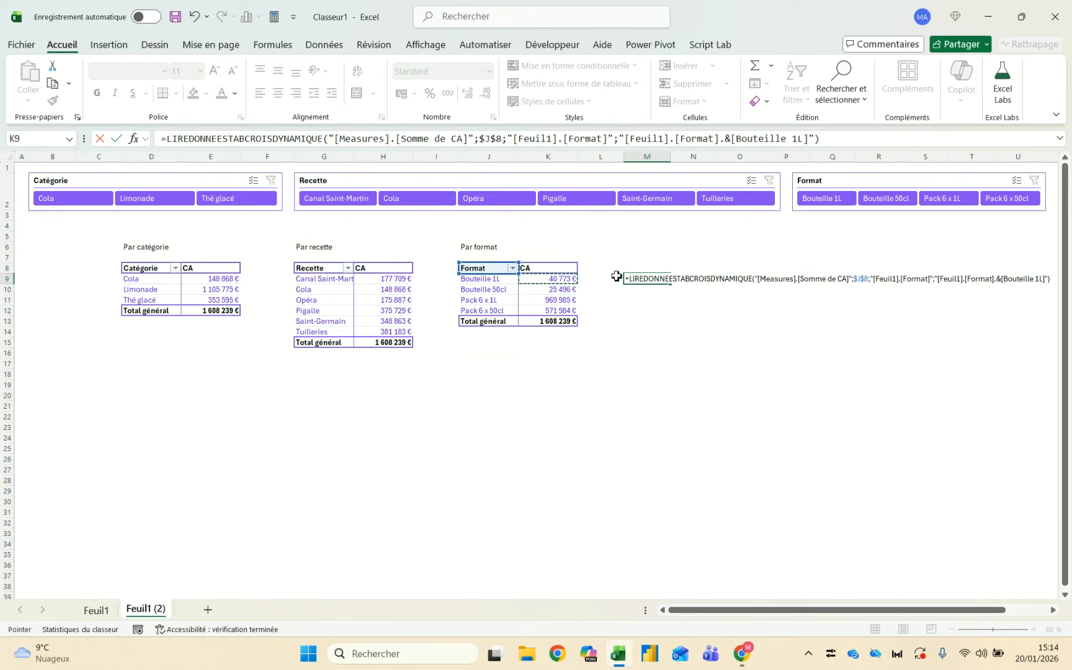
text(/)
key(Left)
key(Left)
key(Down)
key(Down)
key(Down)
key(Down)
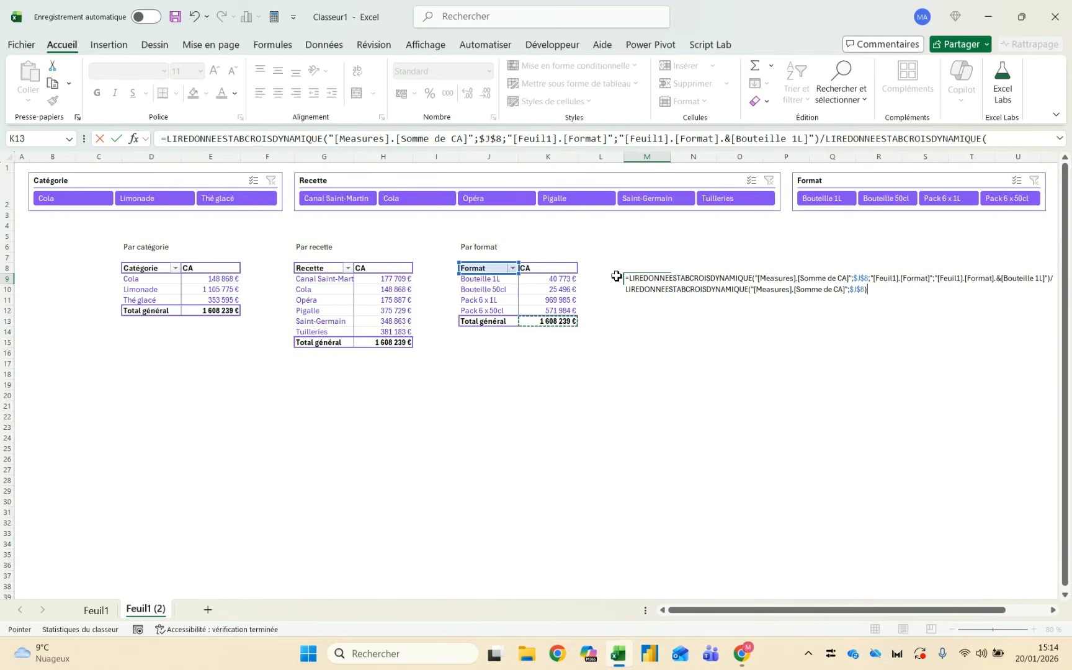
key(ctrl+Return)
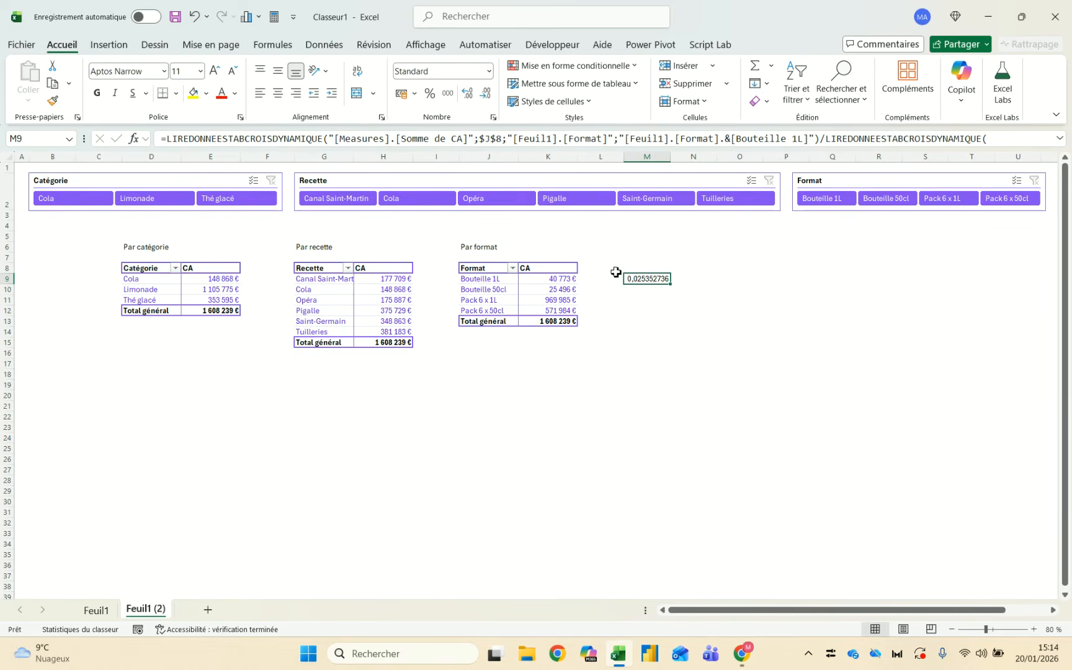
Format the share in M9 as a percentage with two decimals
click(428, 95)
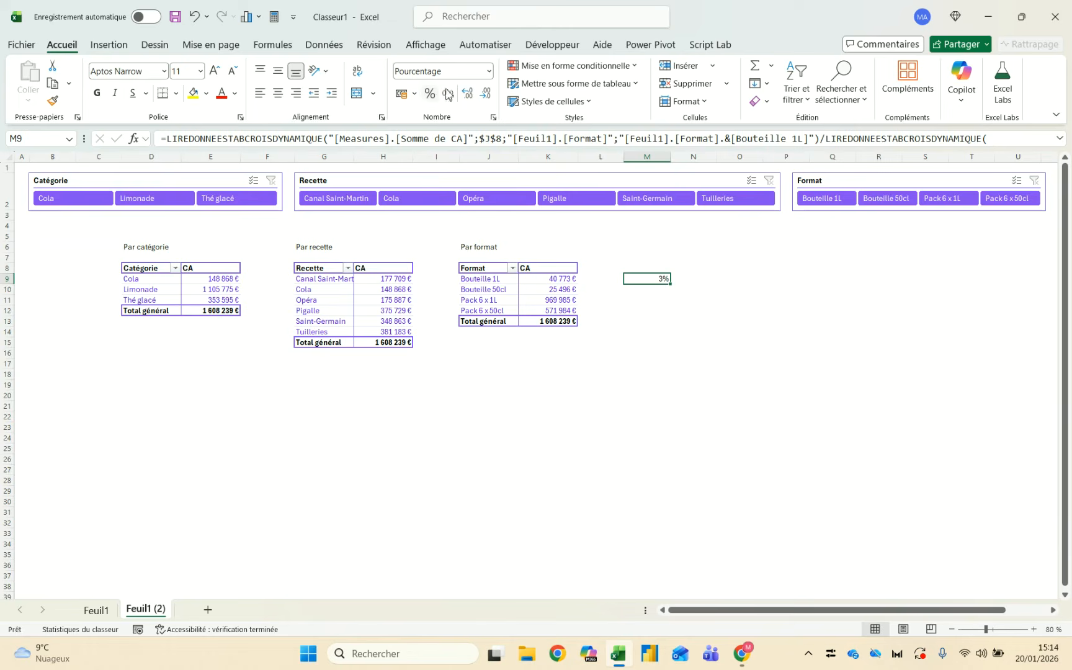
click(469, 95)
click(469, 95)
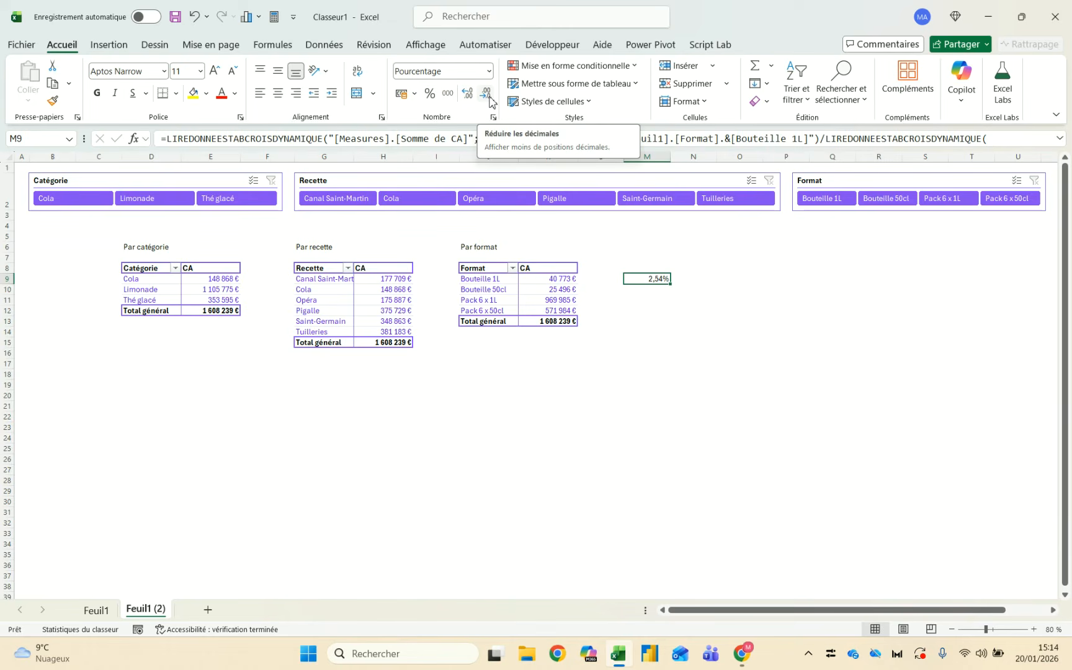
Clear the formula and formatting of M9 by overwriting it with the blank cell M8
key(Up)
key(ctrl+c)
key(Down)
key(ctrl+v)
key(Escape)
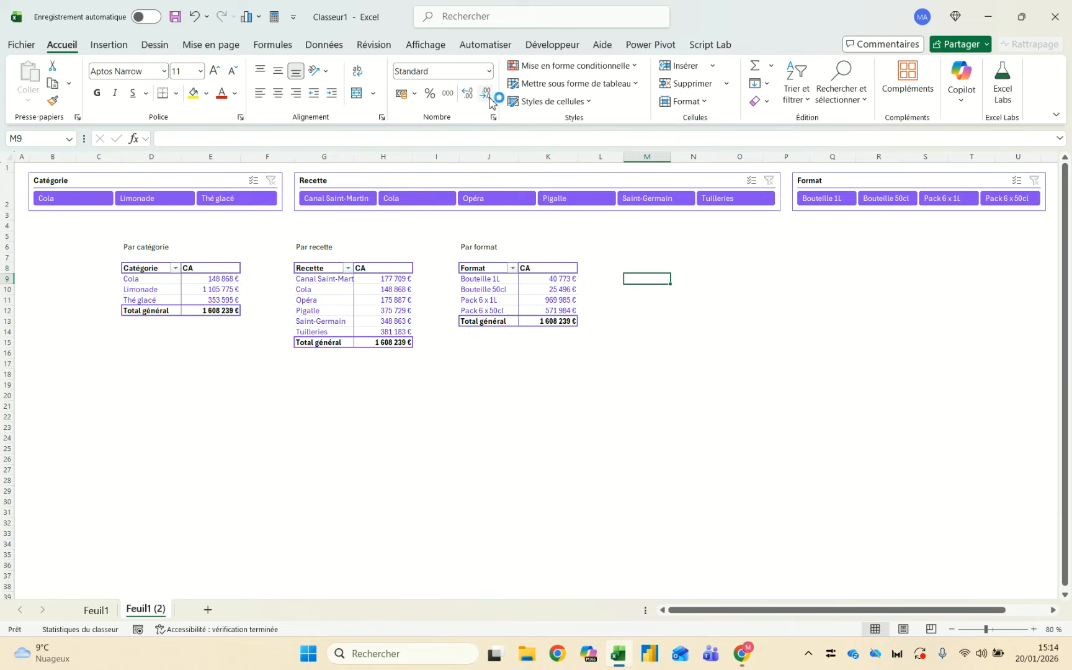
Set the width of the spacer columns F and I between the three pivot tables to 3
click(453, 155)
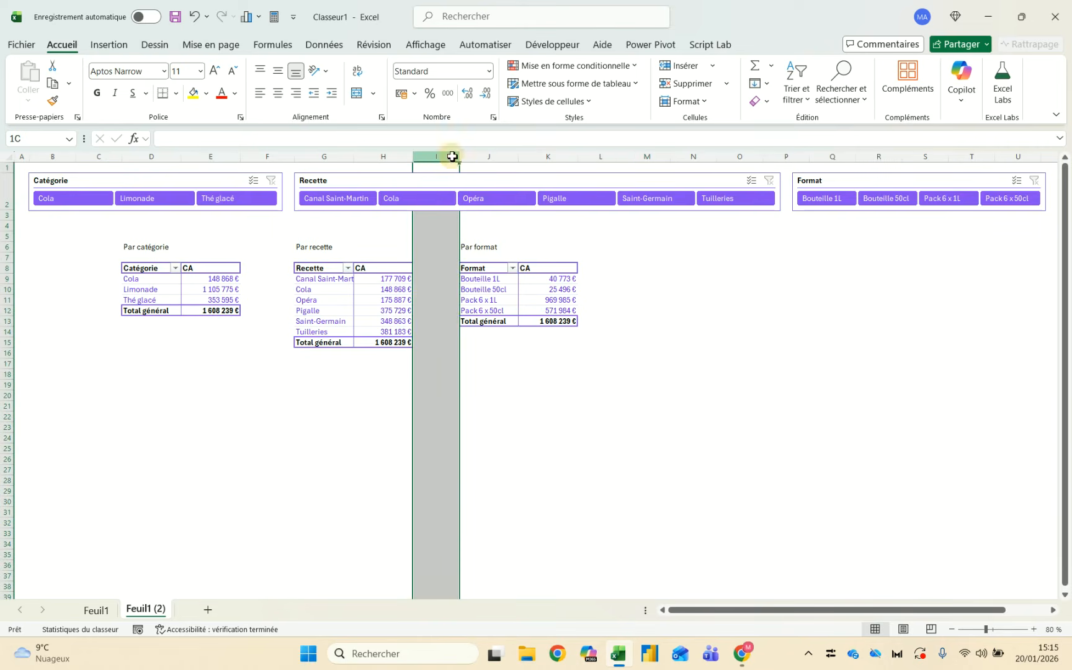
ctrl+click(282, 156)
right_click(281, 156)
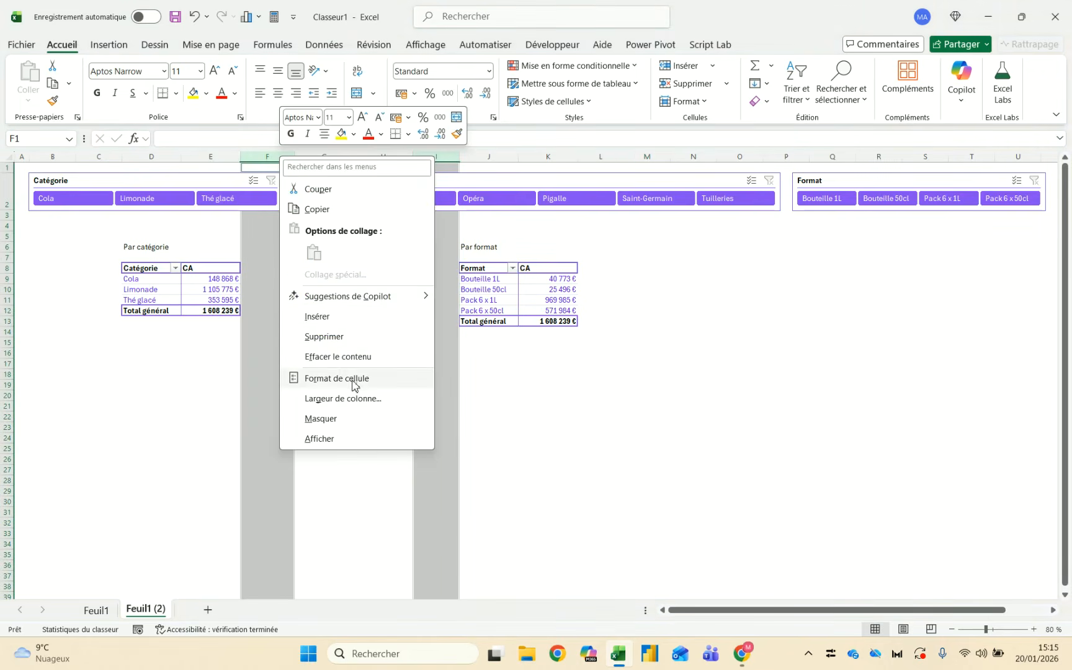
click(351, 397)
text(3)
key(Return)
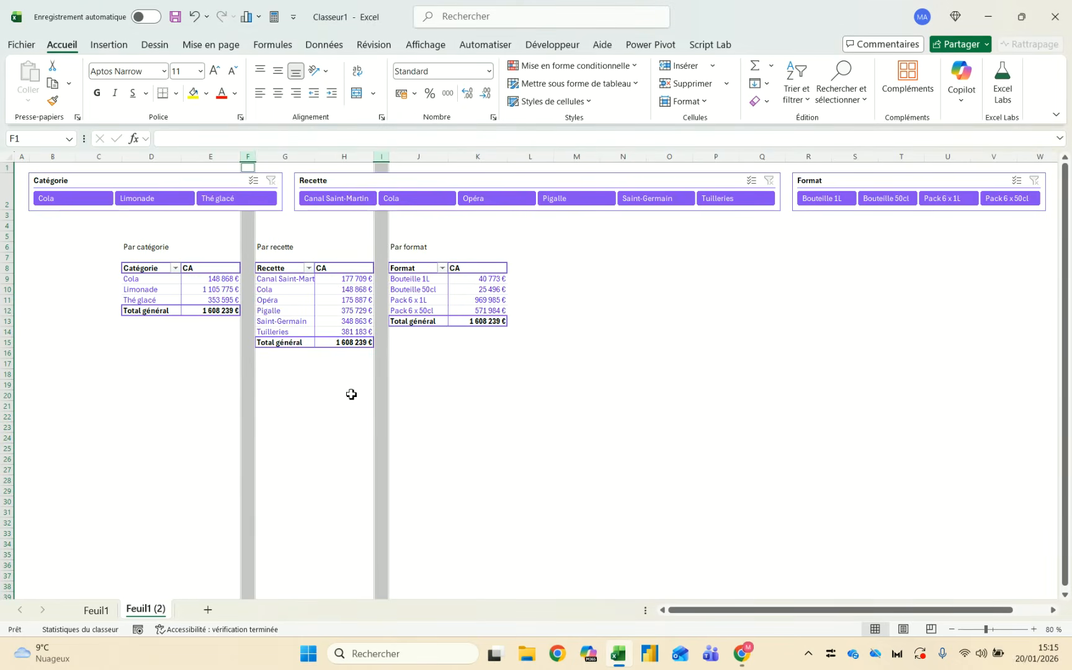
click(222, 426)
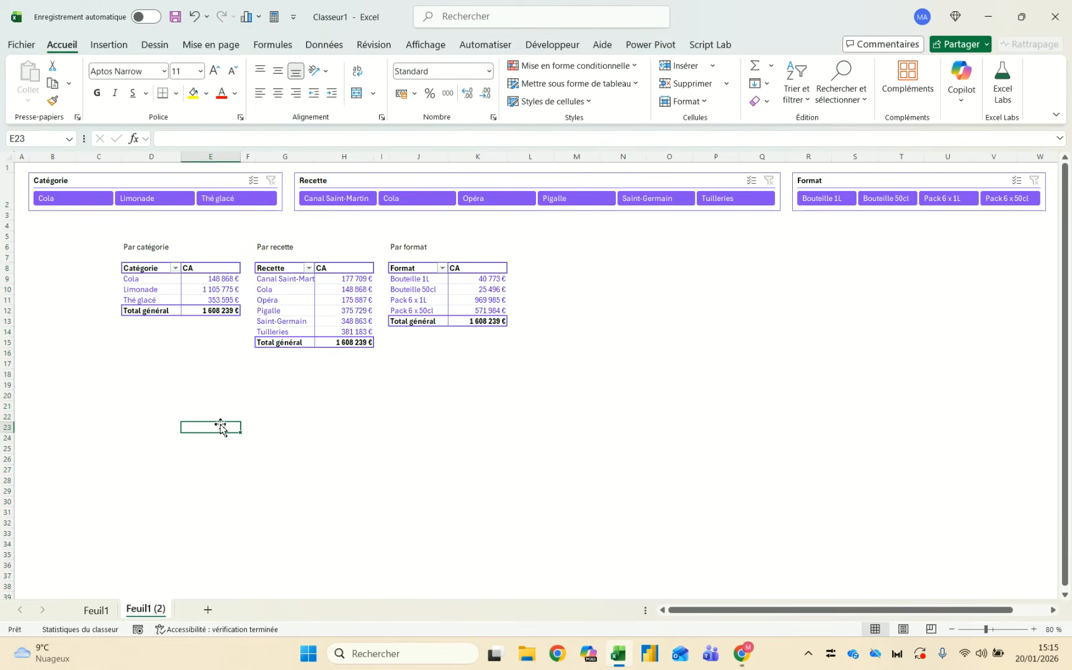
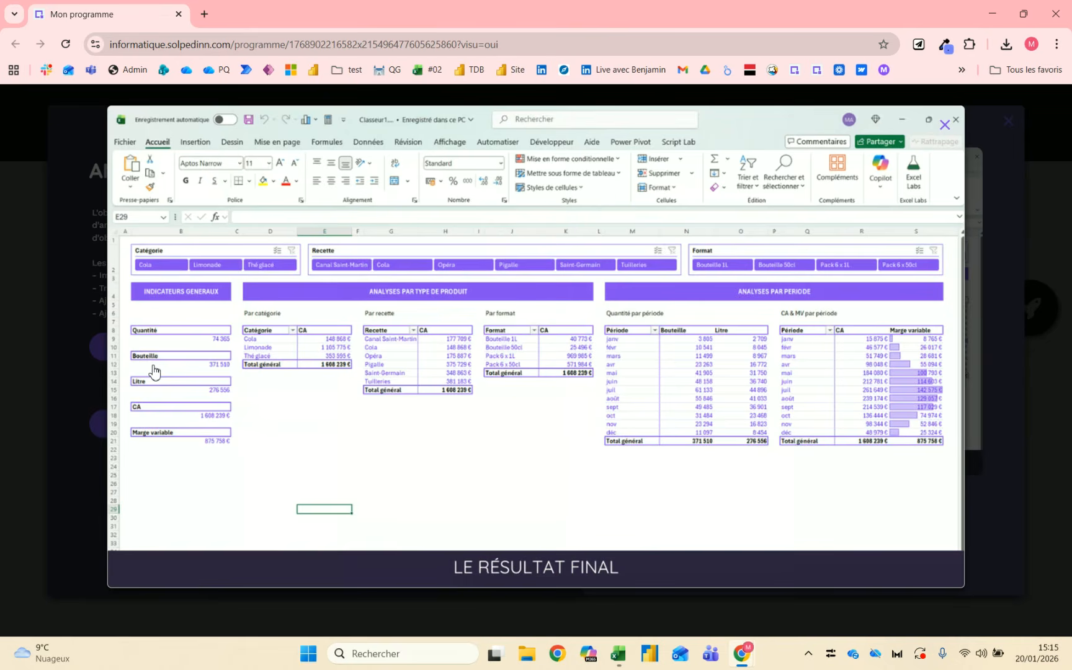
key(alt+Tab)
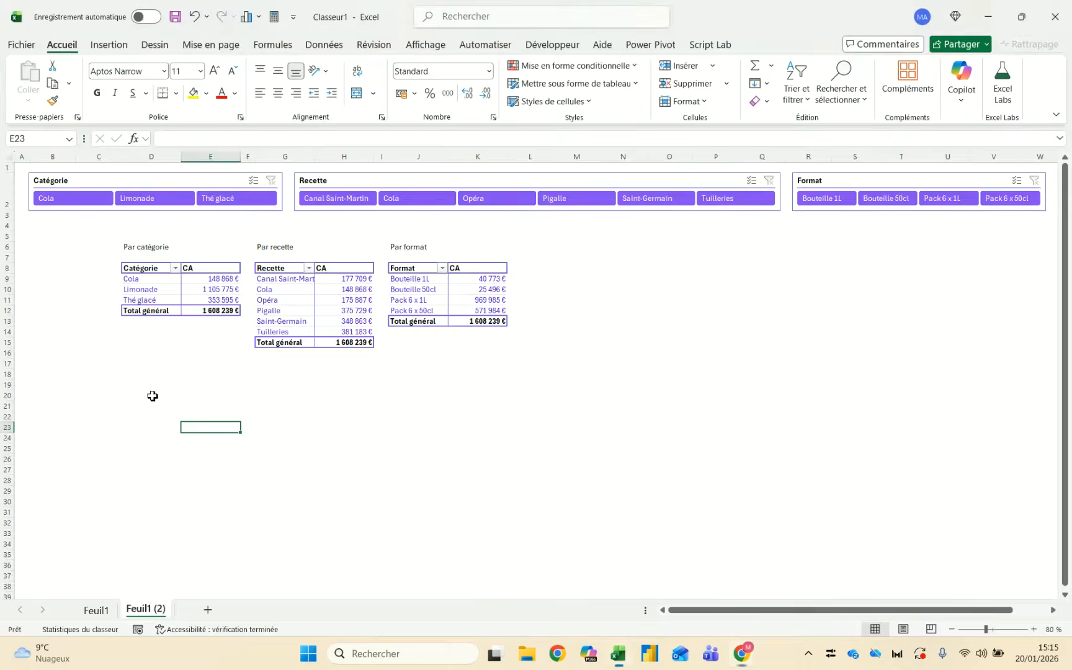
click(146, 156)
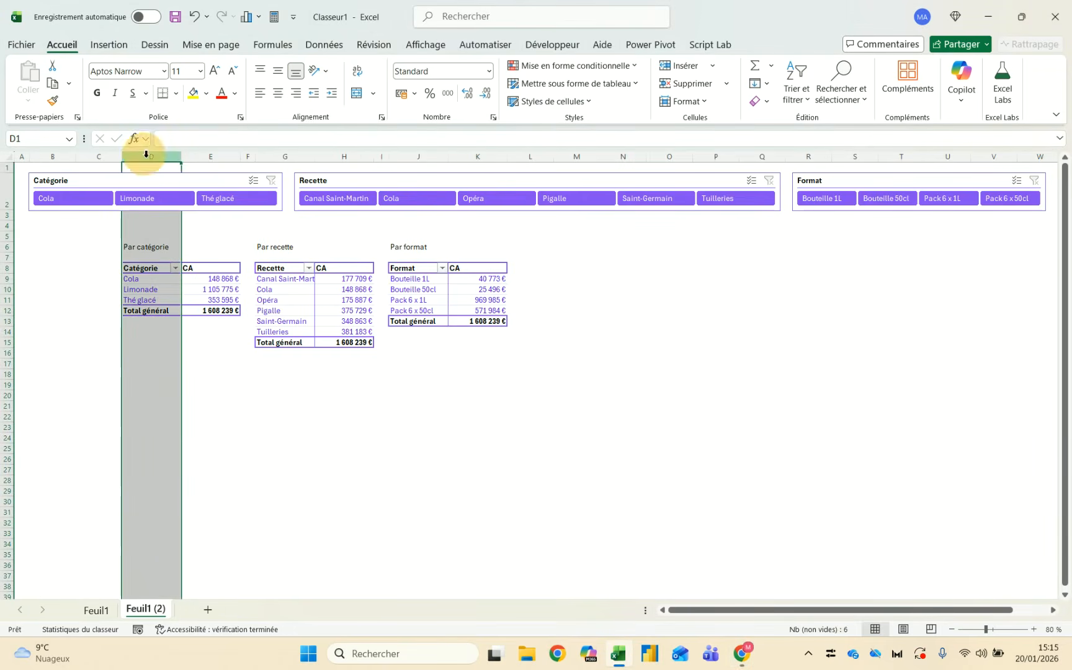
key(ctrl+plus)
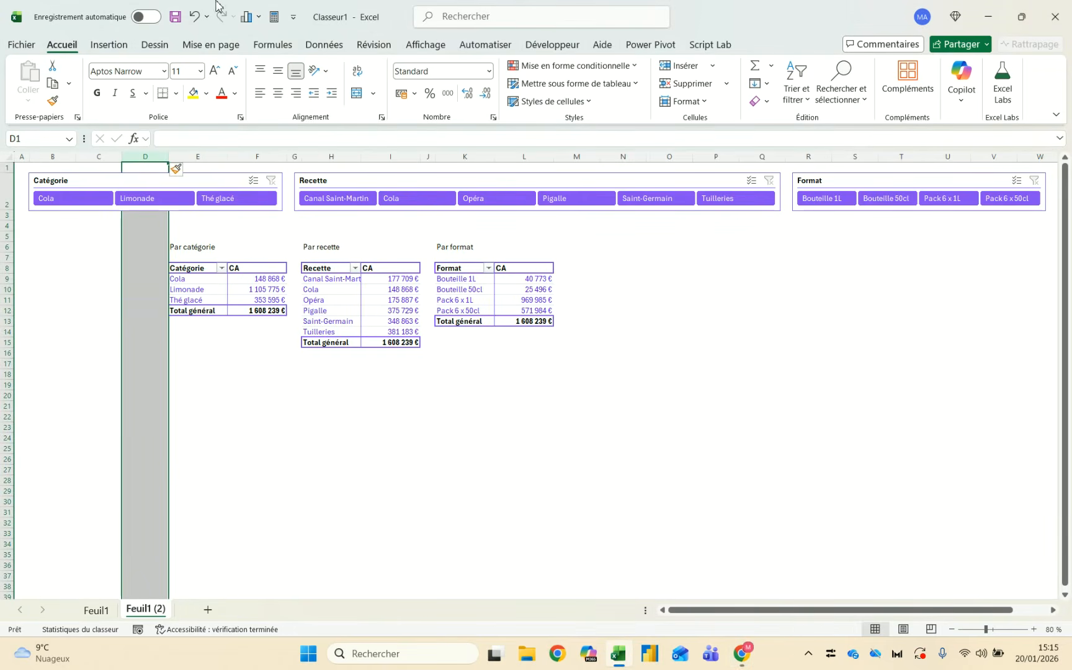
click(194, 17)
Set the width of column B to 25
right_click(63, 162)
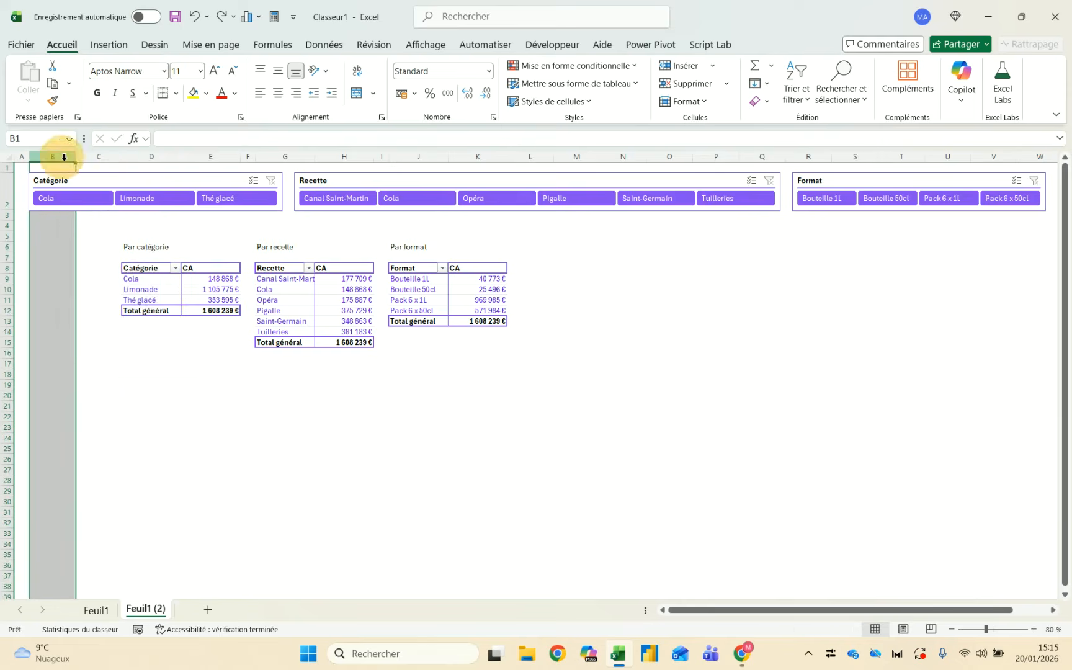
click(126, 401)
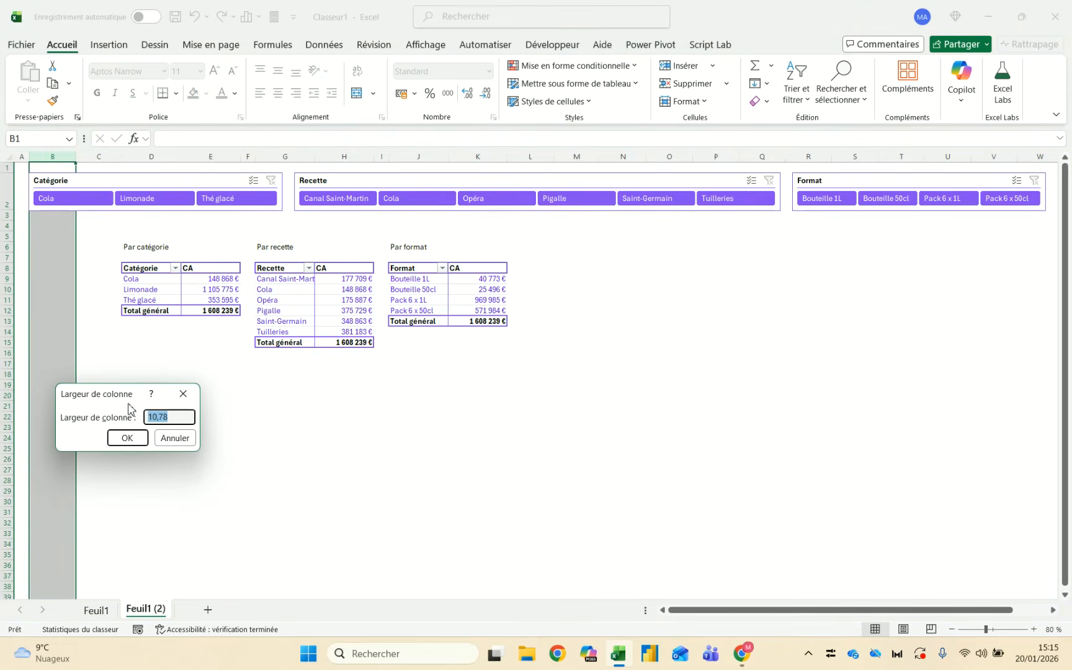
text(25)
key(Return)
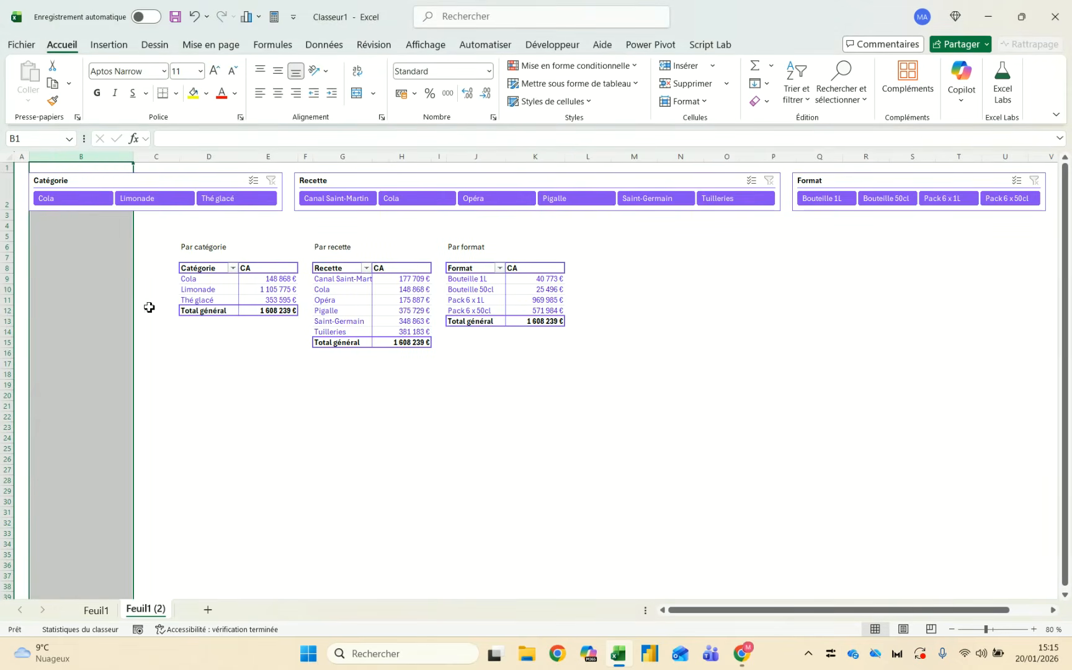
Copy the Par catégorie pivot table to B8 and remove the Catégorie field from the copy, keeping only CA
drag(189, 266, 259, 308)
key(ctrl+c)
click(53, 268)
key(ctrl+v)
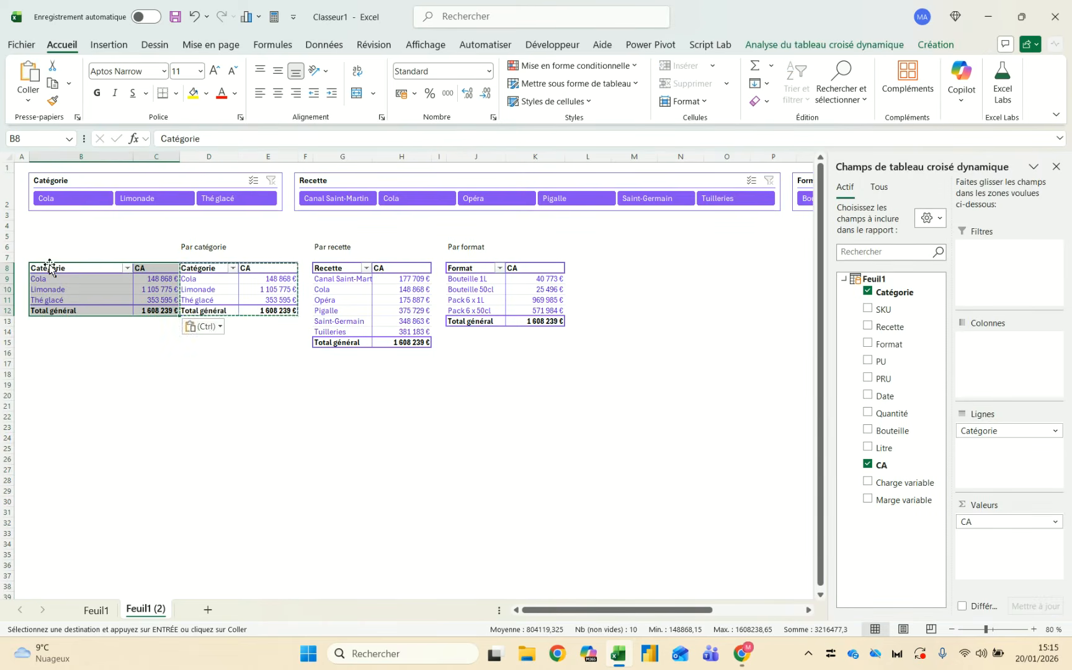
click(89, 288)
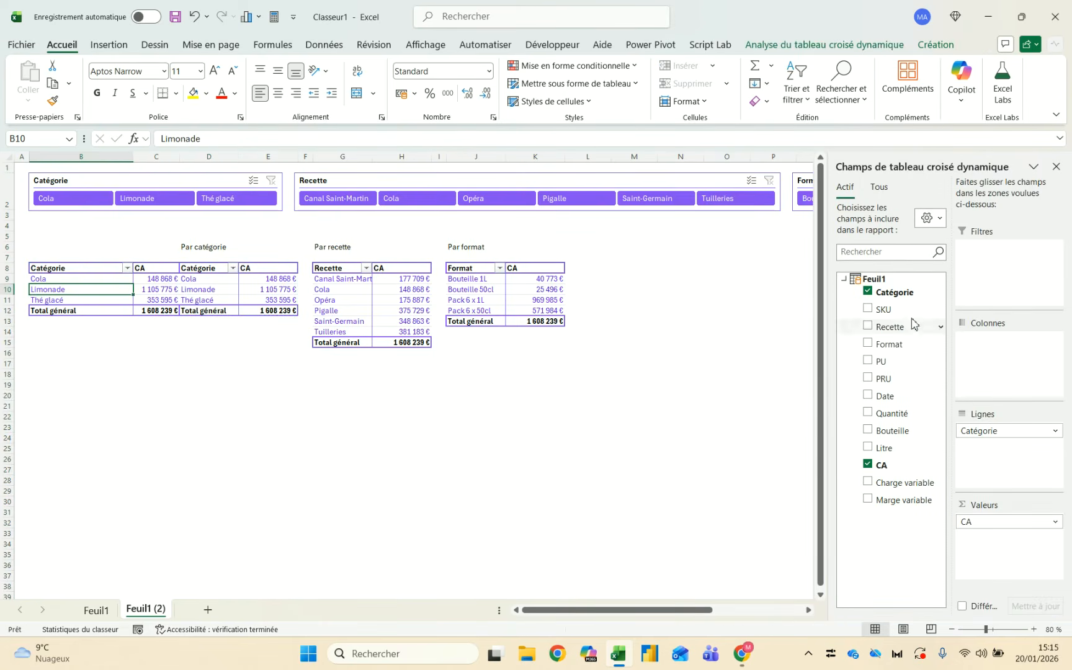
click(868, 291)
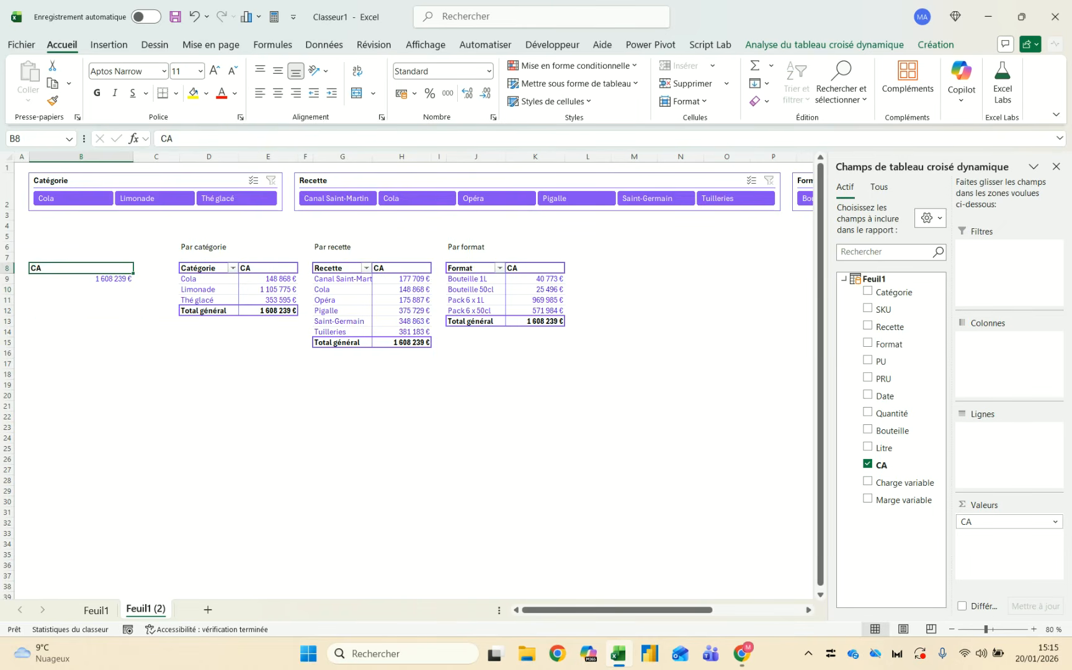
click(87, 280)
Check the reference dashboard in the browser and copy the CA pivot table from B8:B9 to B11
key(alt+Tab)
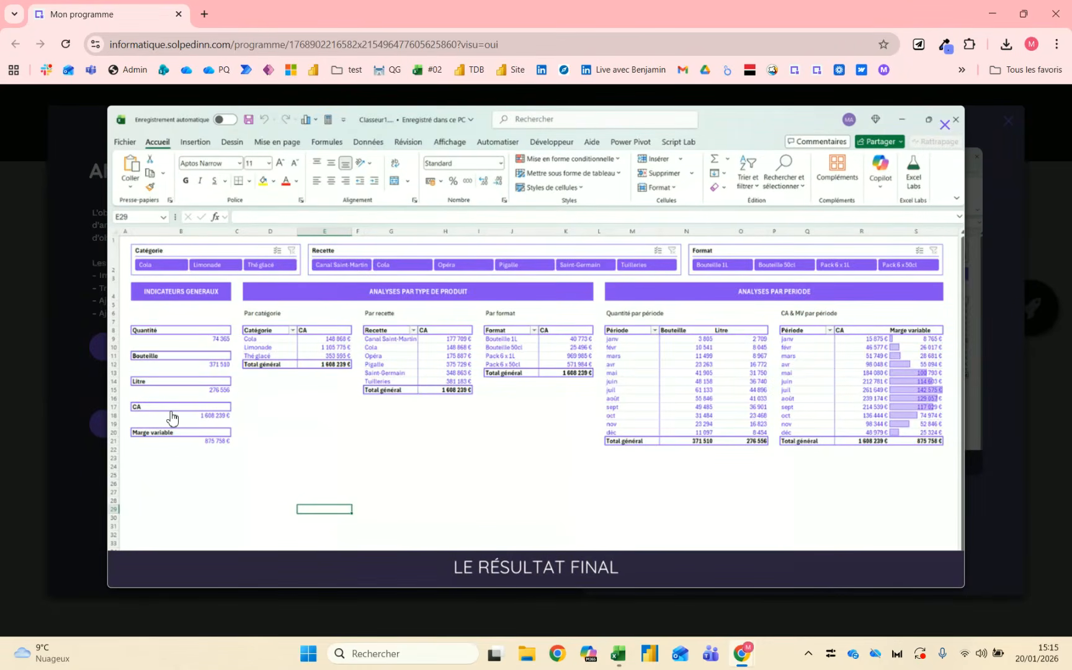
key(alt+Tab)
drag(92, 268, 90, 279)
key(ctrl+c)
click(87, 300)
key(ctrl+v)
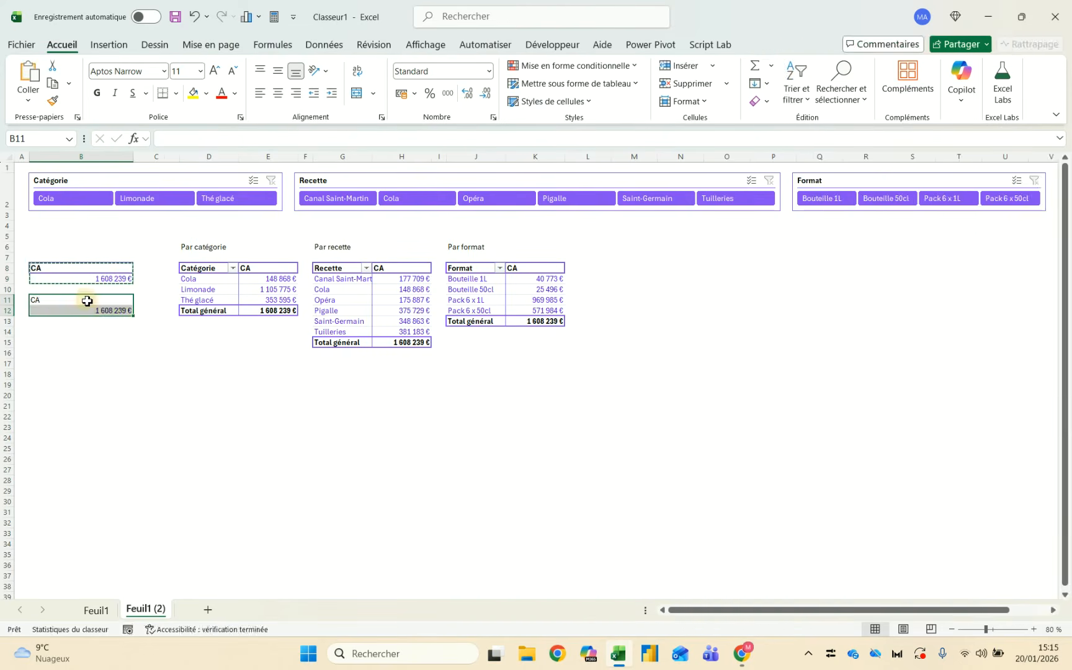
key(Escape)
Paste copies of the CA pivot table in B11:B12 at B14, B17 and B20
drag(99, 298, 95, 312)
key(ctrl+c)
click(95, 340)
click(95, 330)
key(ctrl+v)
click(96, 364)
key(ctrl+v)
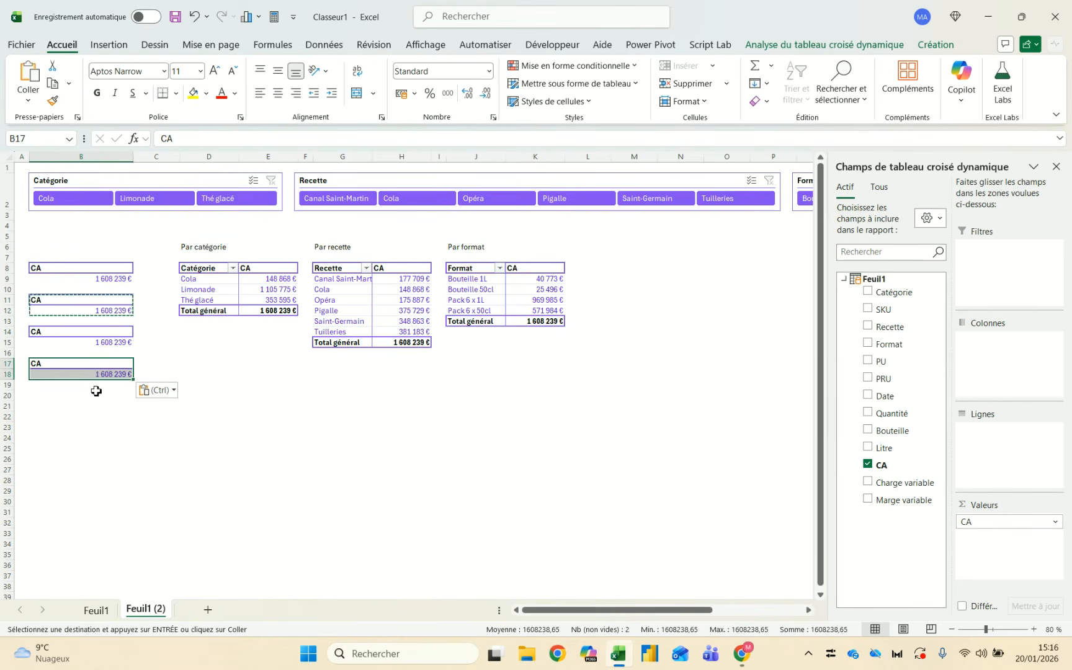
click(96, 397)
key(ctrl+v)
key(Escape)
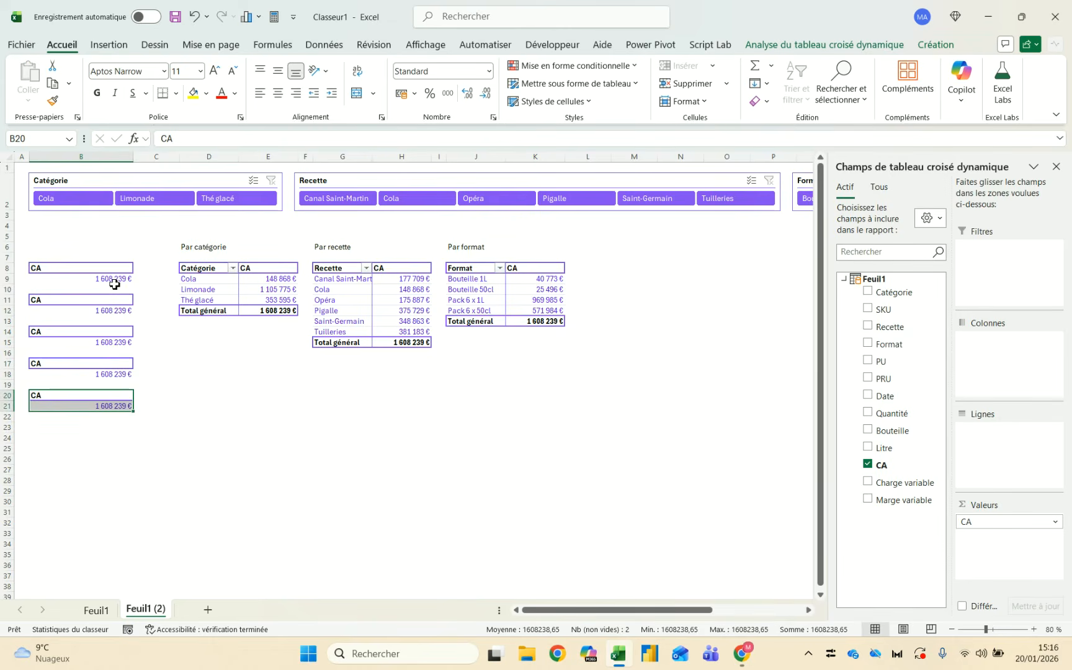
Replace the CA value field with Quantité in the pivot table at B8 and with Bouteille in the one at B11
click(114, 281)
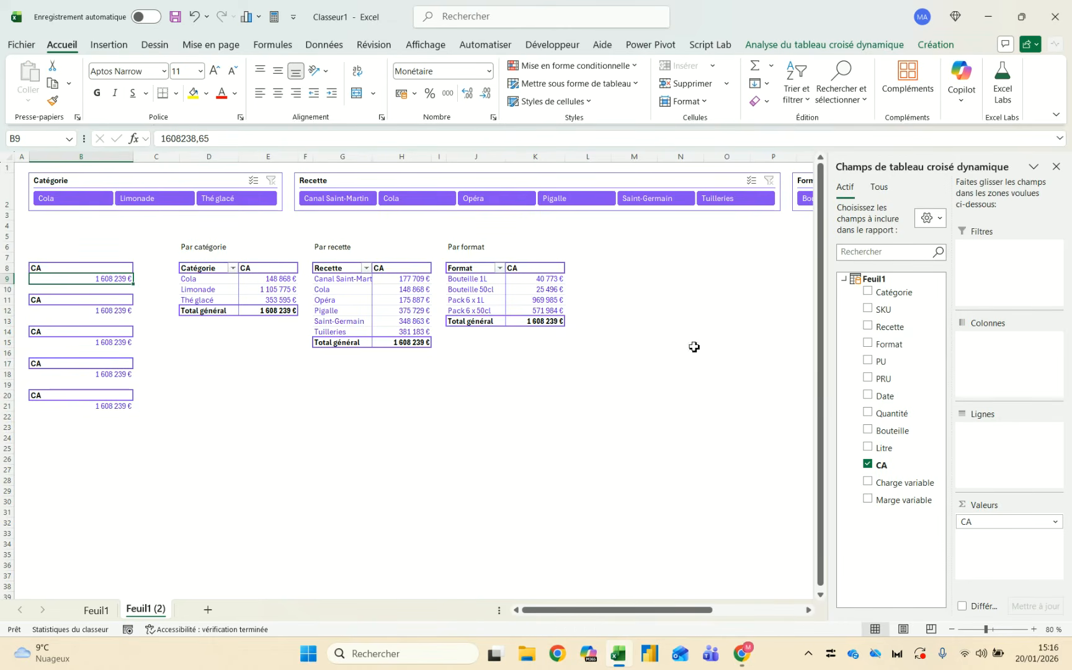
click(868, 465)
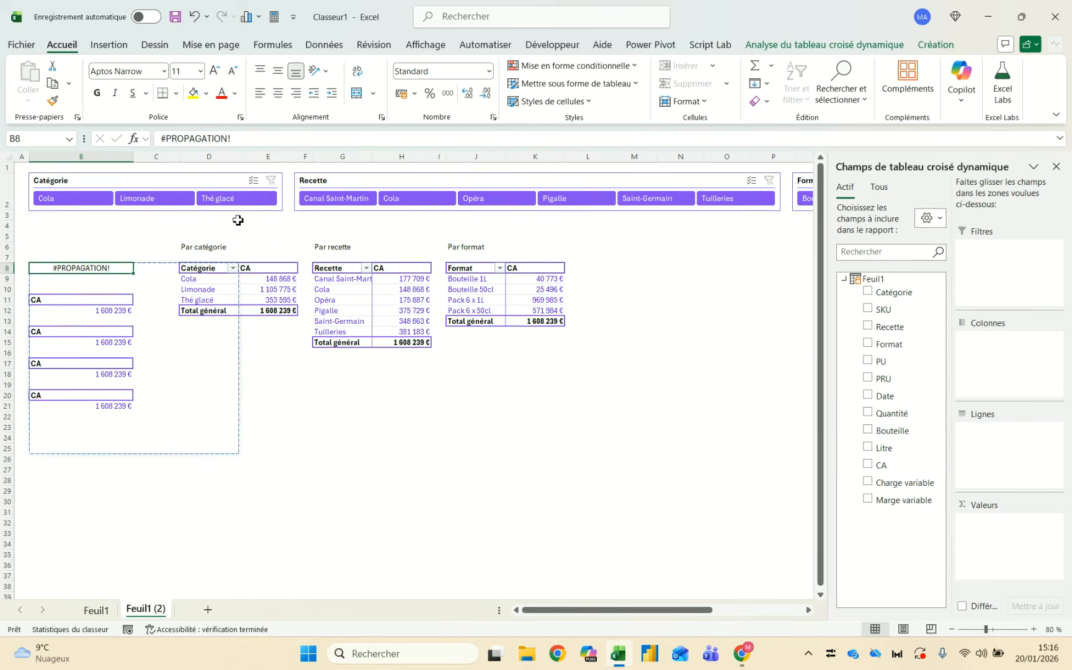
click(874, 414)
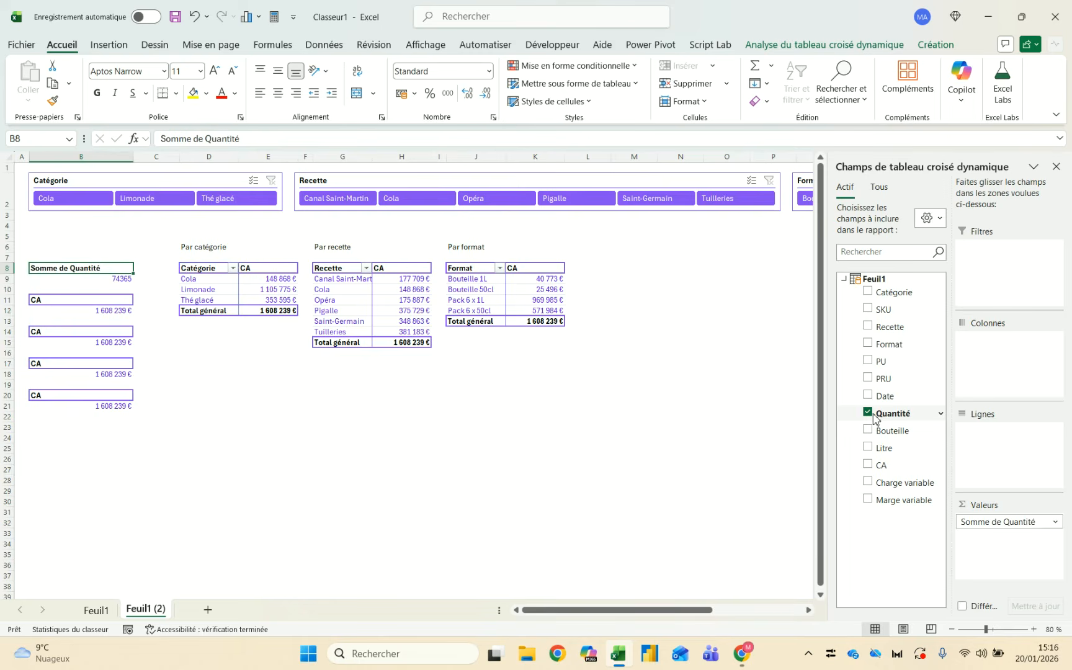
click(105, 317)
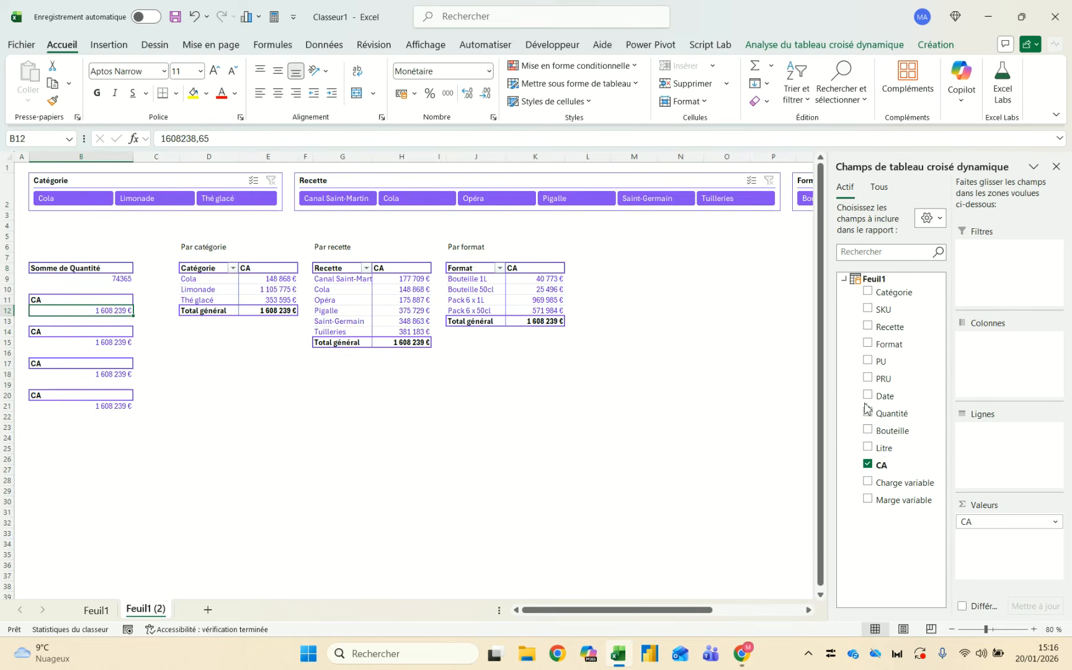
click(869, 463)
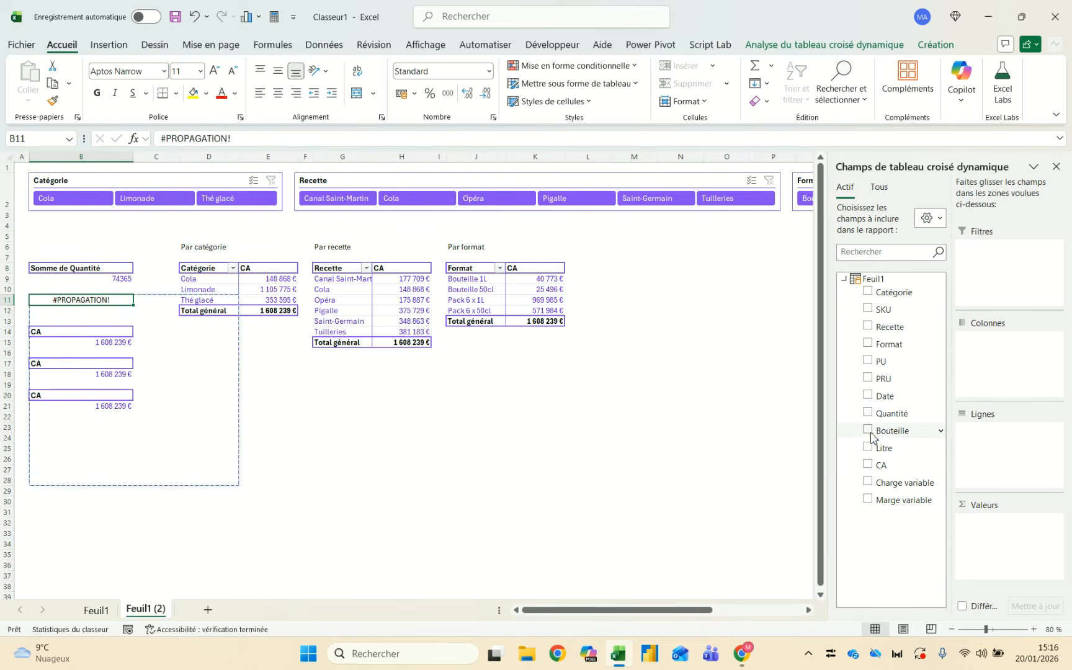
Replace the CA value field with Litre in the pivot table at B14 and with Marge variable in the one at B20
click(117, 342)
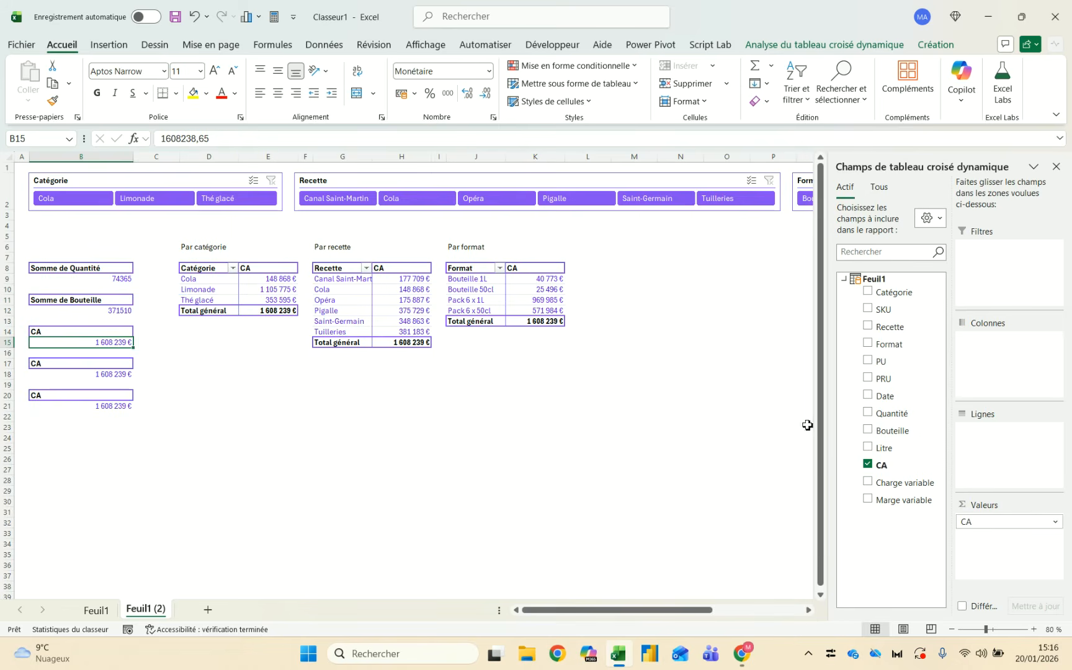
click(869, 465)
click(869, 447)
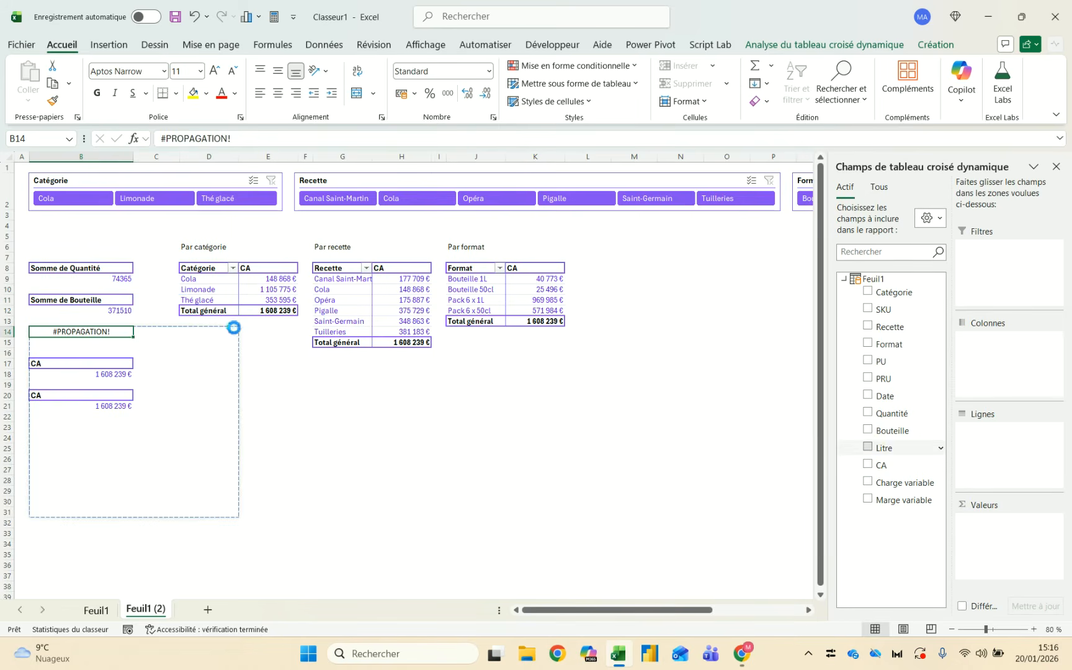
click(108, 406)
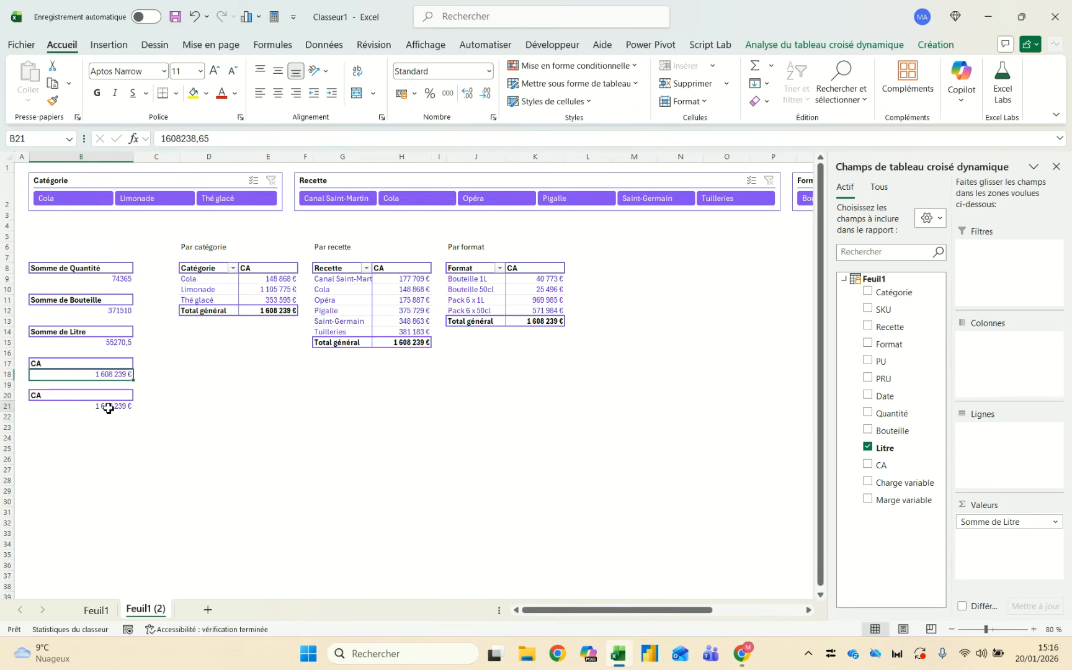
click(868, 464)
click(868, 499)
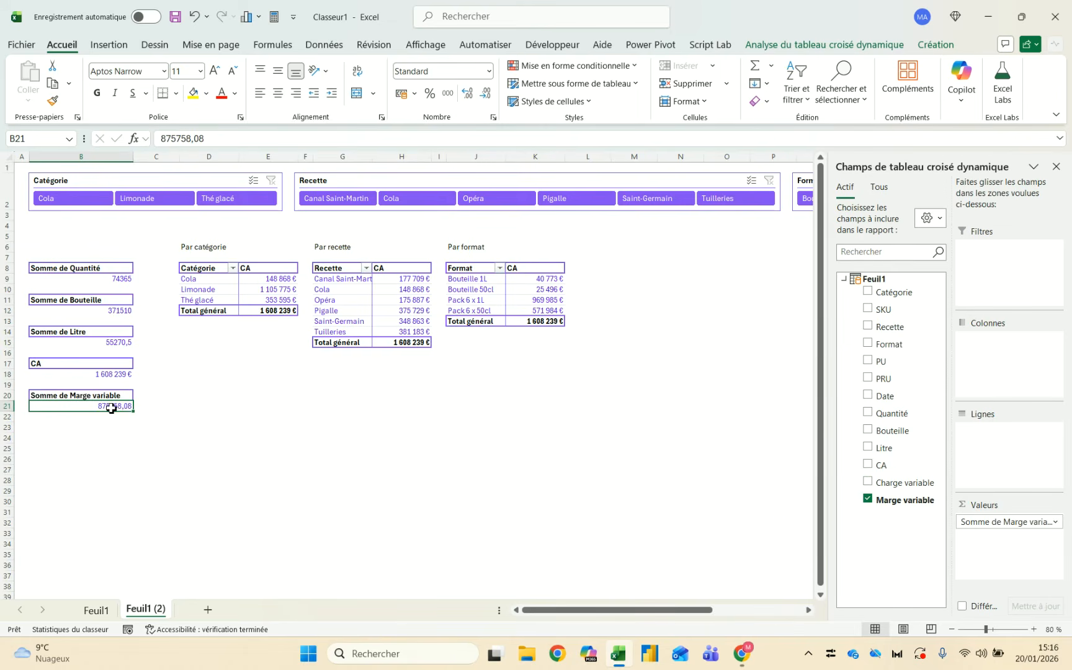
Set the number format of the Marge variable pivot value to Monétaire with zero decimals
right_click(111, 409)
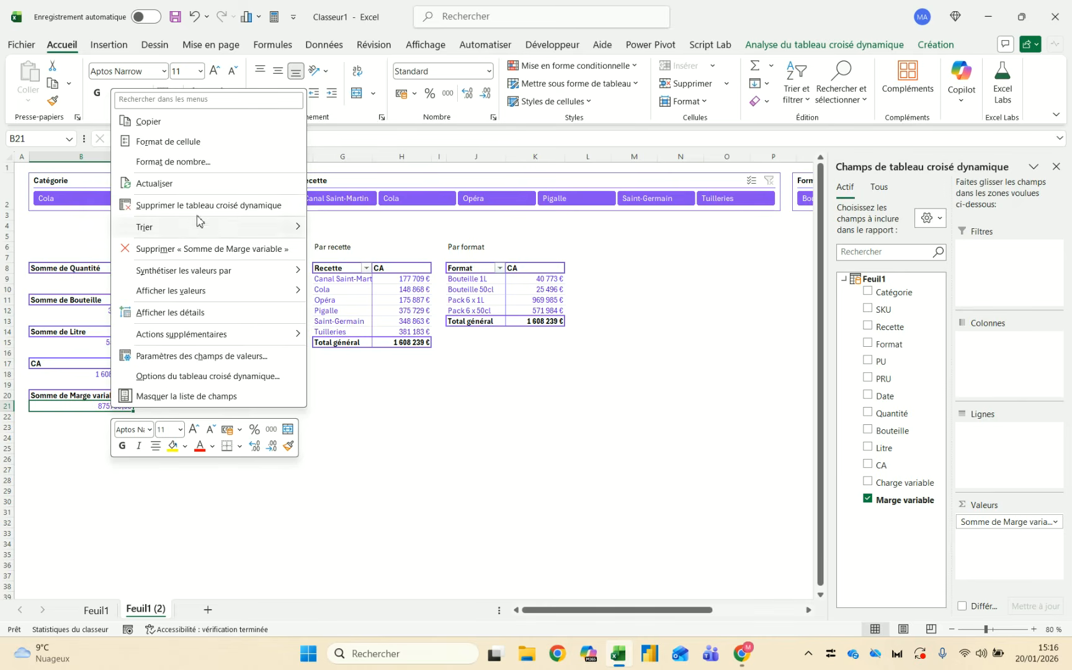
click(205, 164)
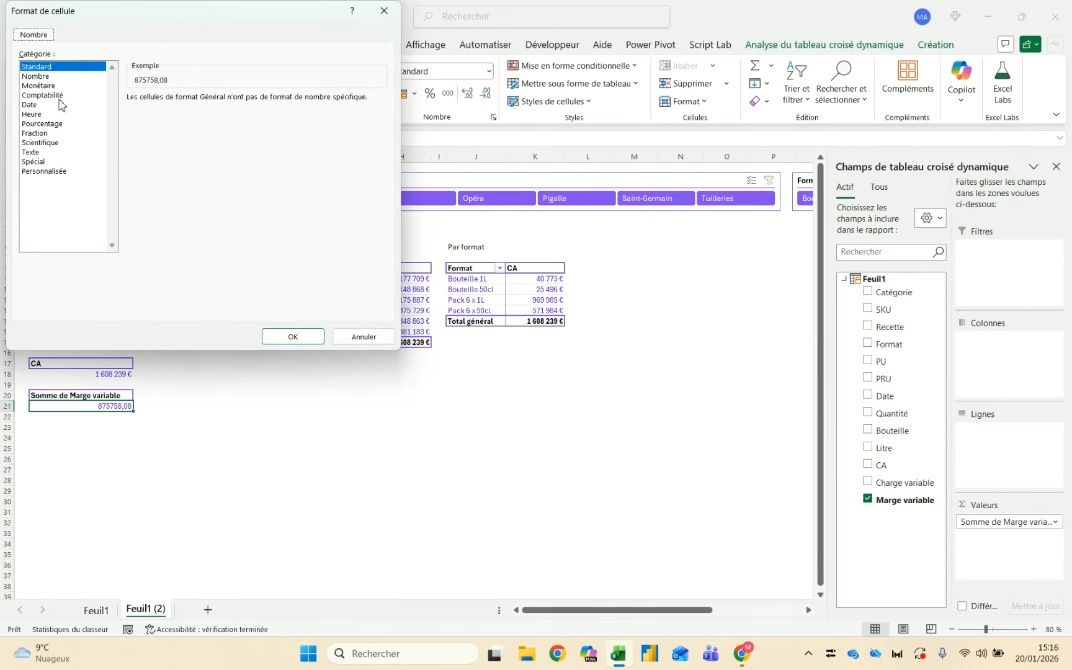
click(45, 86)
click(251, 102)
click(251, 102)
click(287, 336)
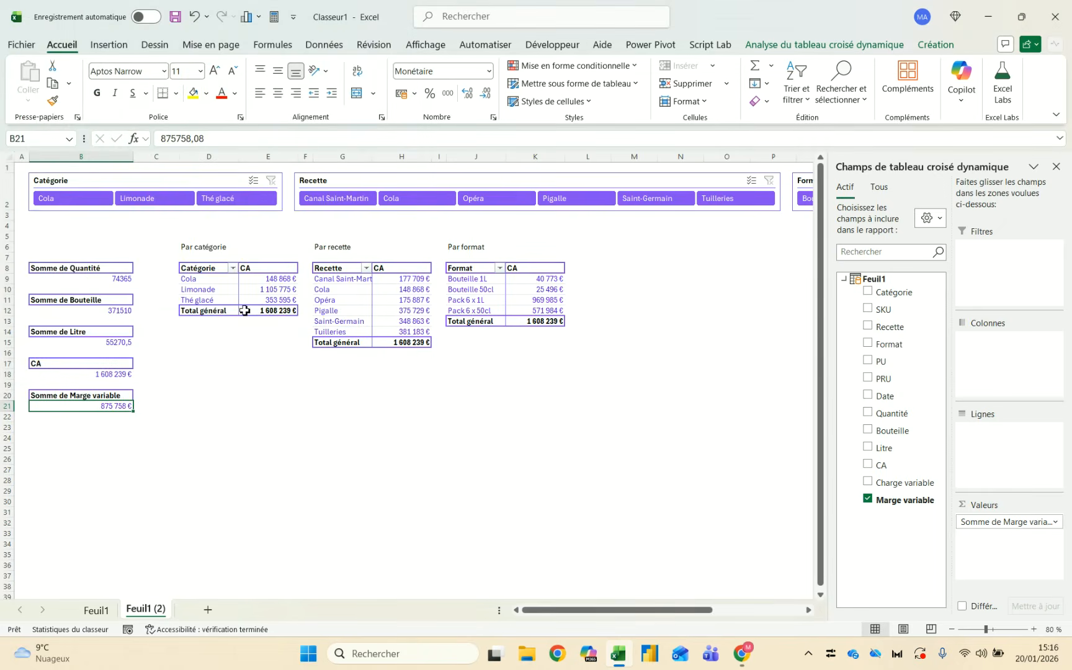
Set the number format of the Litre pivot value to Nombre with a thousands separator and zero decimals
click(90, 343)
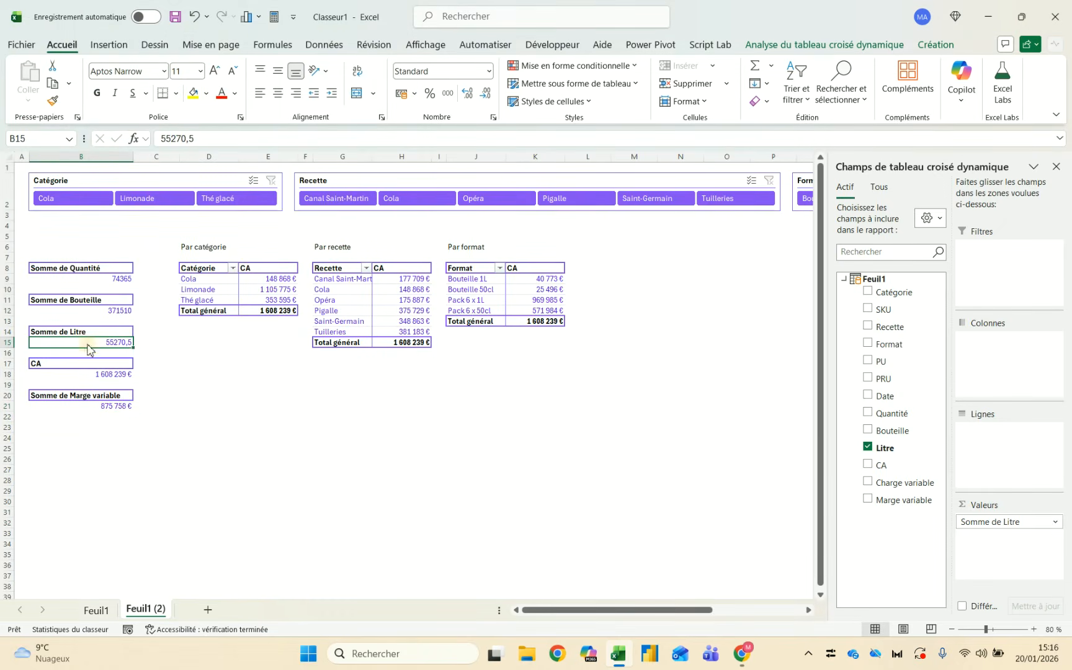
right_click(90, 345)
click(155, 99)
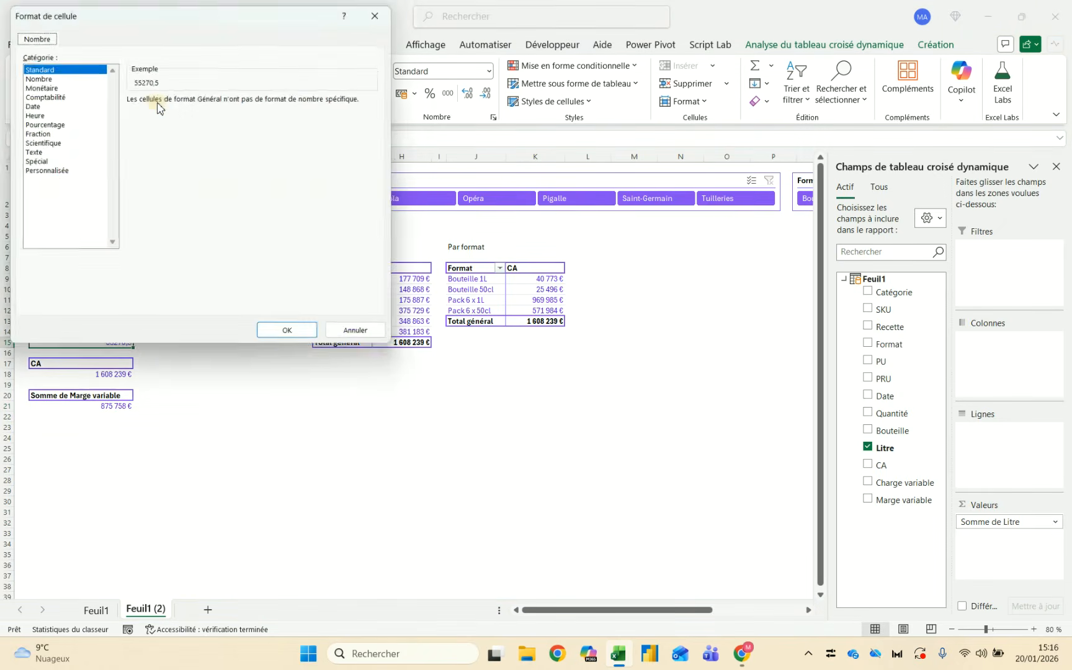
click(53, 77)
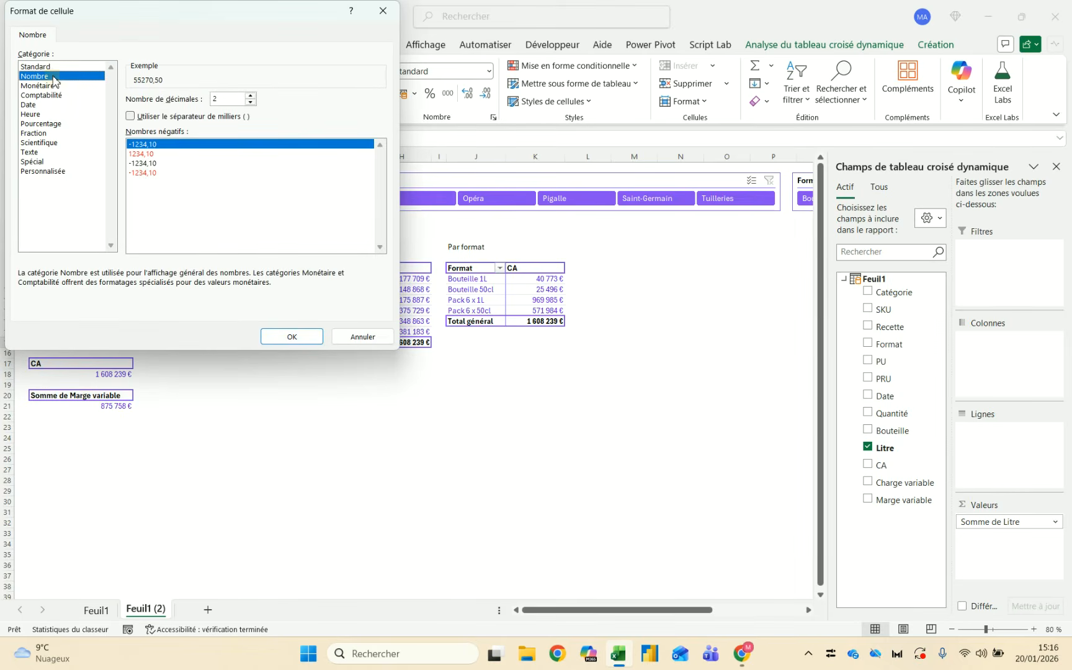
click(169, 116)
click(251, 102)
click(251, 102)
click(292, 336)
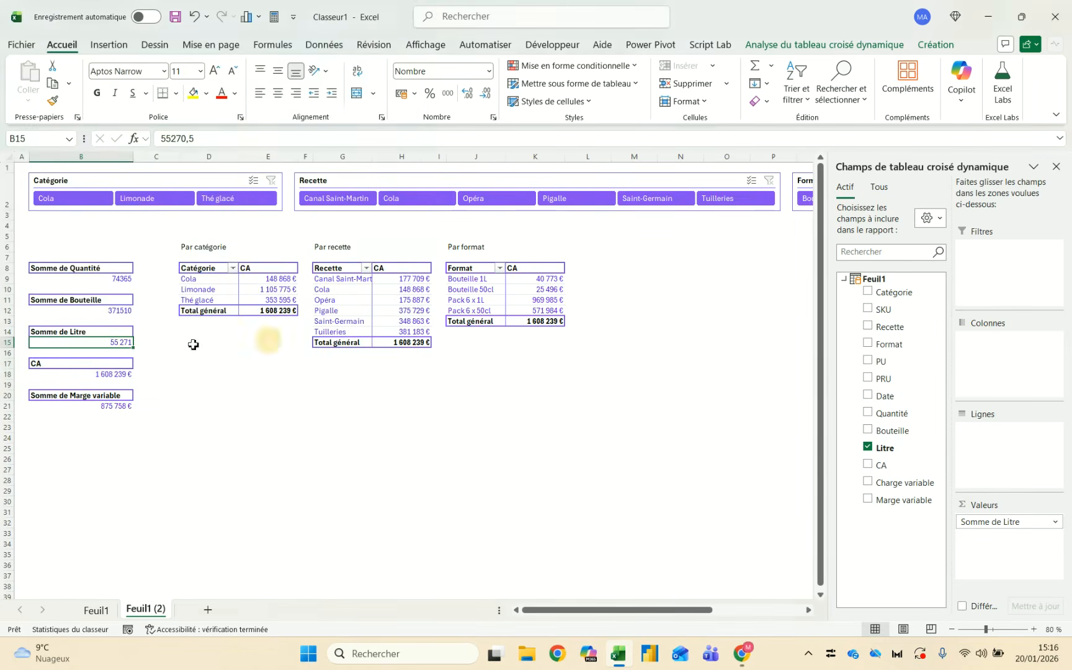
Set the number format of the Bouteille pivot value to Nombre with a thousands separator and zero decimals
click(92, 311)
right_click(92, 312)
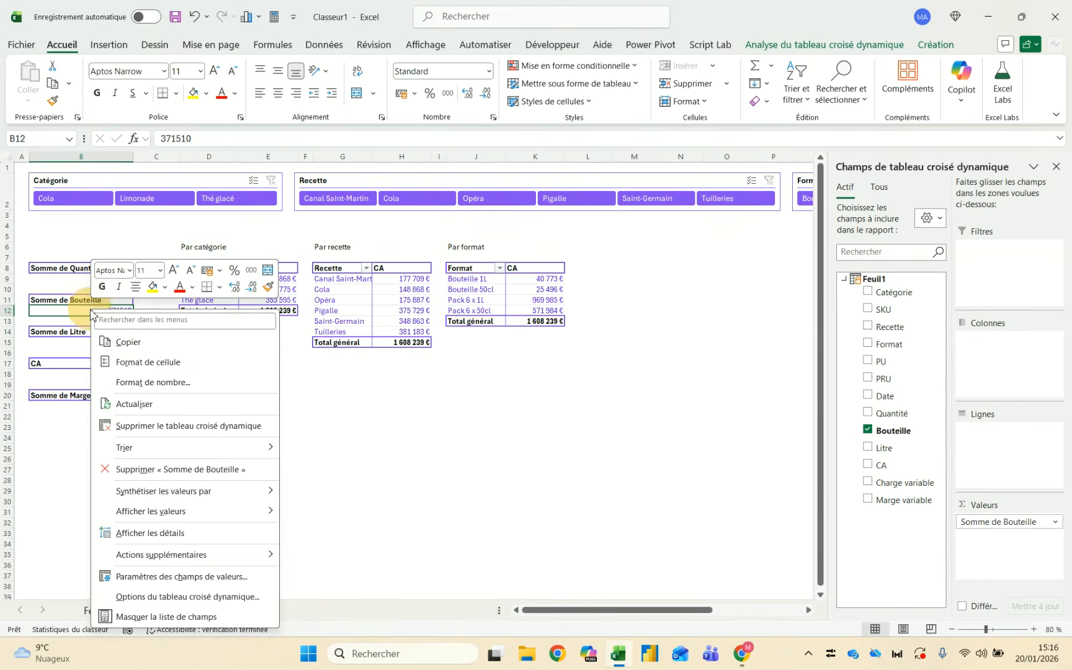
click(151, 383)
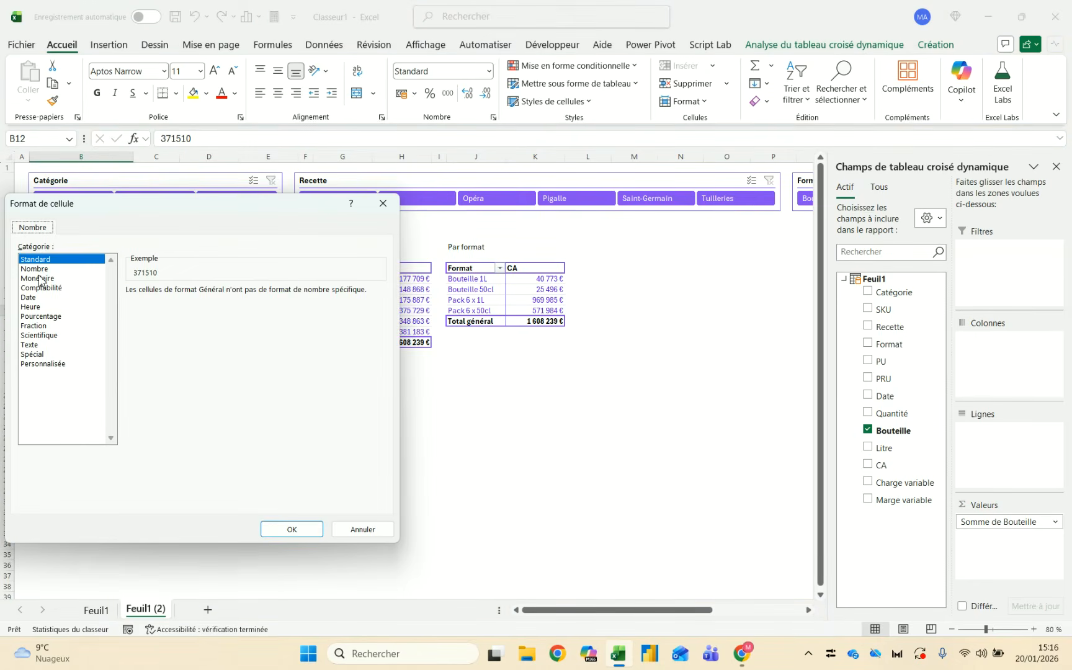
click(36, 269)
click(250, 296)
click(250, 296)
click(131, 309)
click(304, 528)
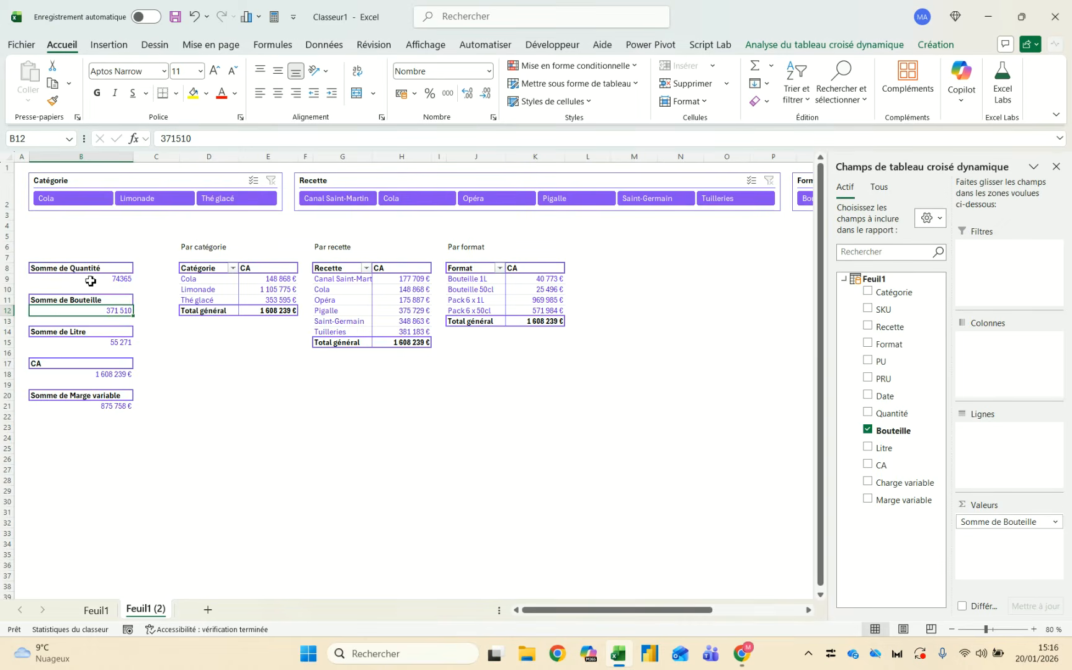
Set the number format of the Quantité pivot value to Nombre with a thousands separator and zero decimals
click(87, 281)
right_click(100, 279)
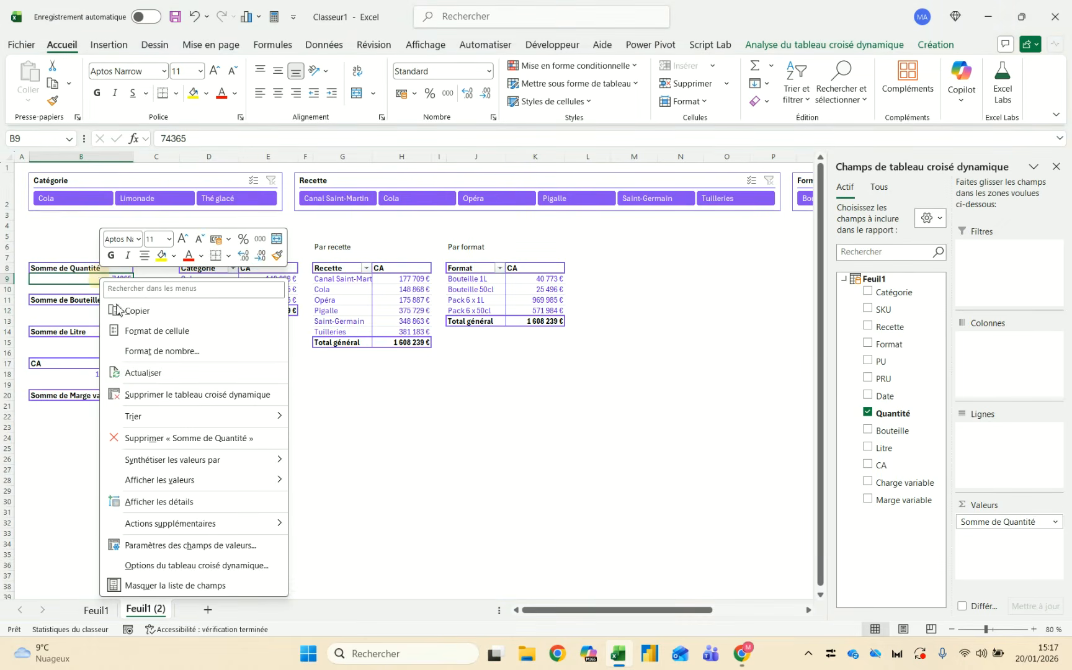
click(203, 352)
click(50, 241)
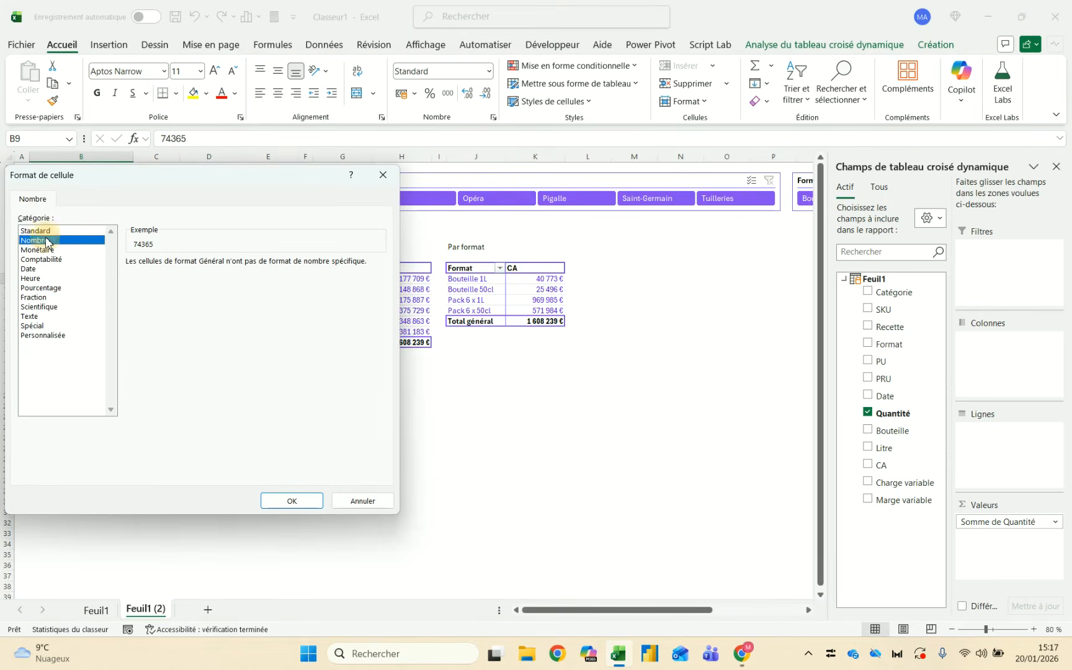
click(251, 266)
click(250, 266)
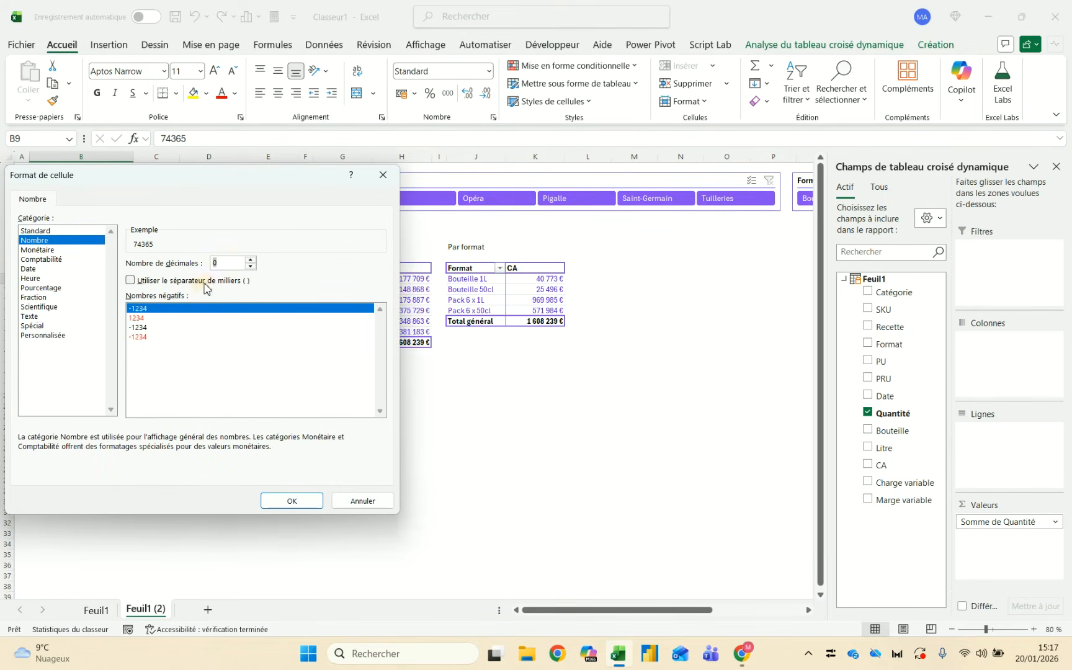
click(199, 280)
click(290, 501)
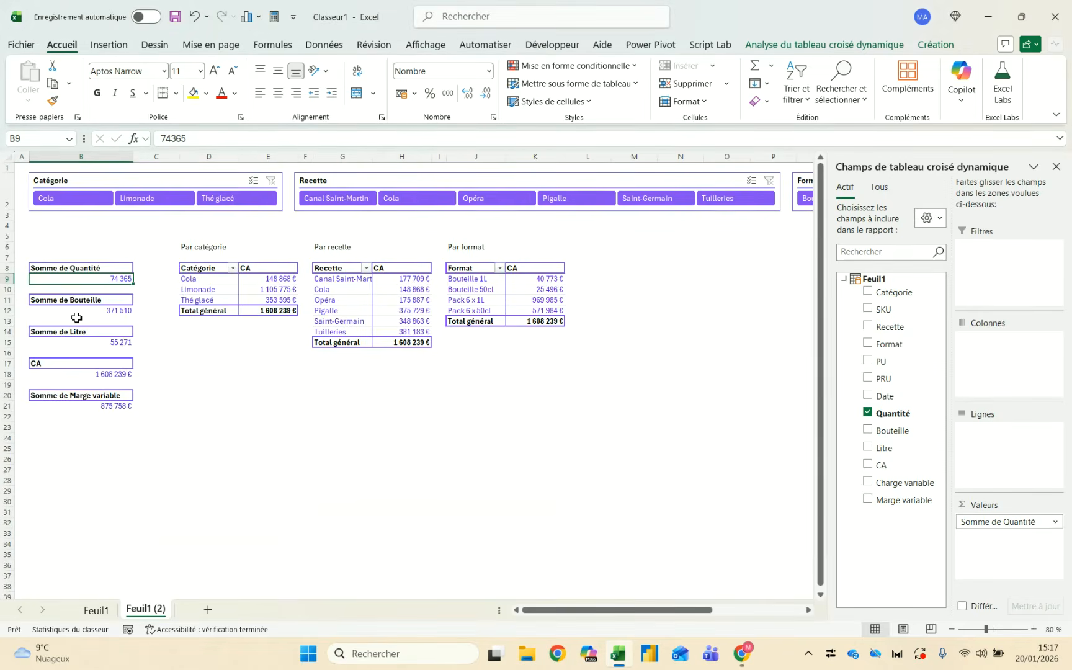
Rename the pivot table's value header in B8 as Quantité
click(92, 269)
text(Q)
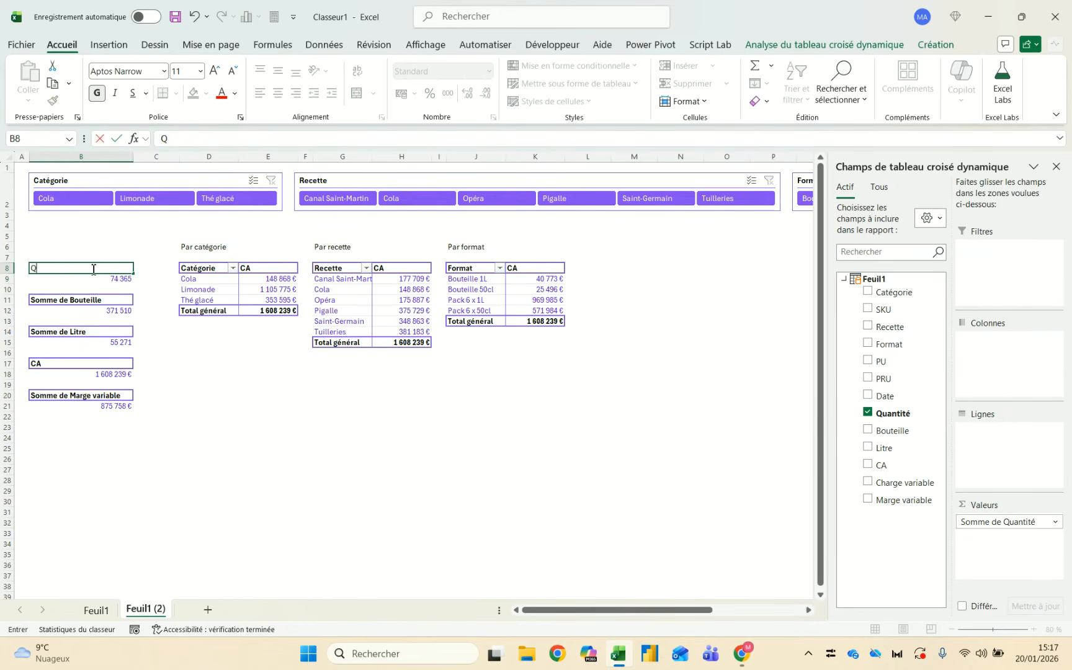
text(uantité)
key(Return)
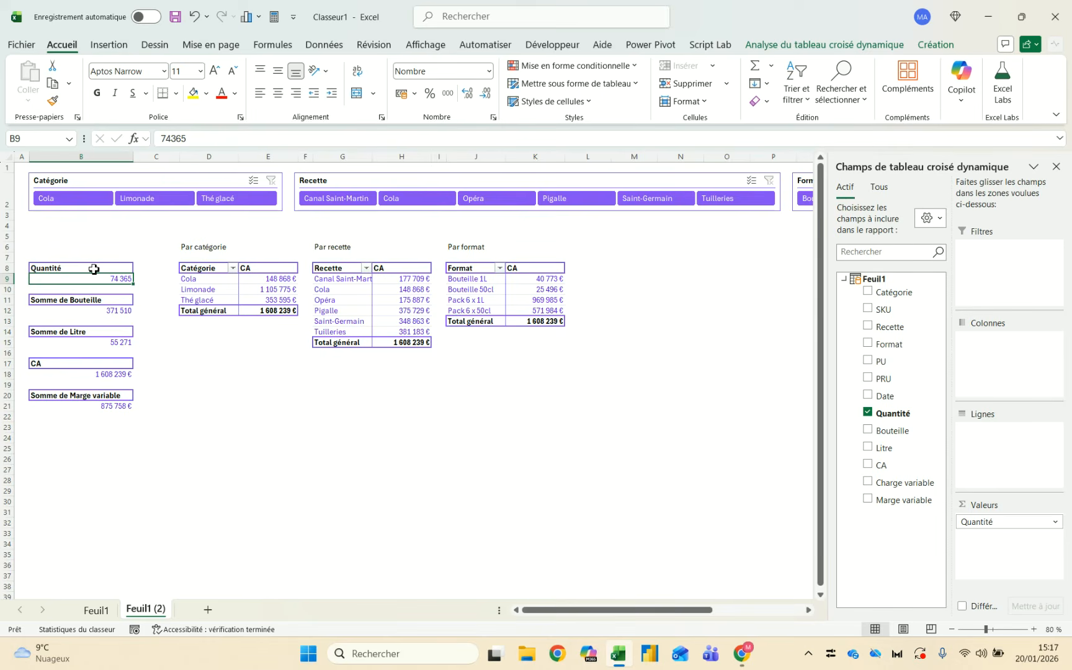
click(94, 269)
click(123, 282)
Switch to Chrome to examine the exercise's final result and initial data images, and return to the Excel workbook
key(alt+Tab)
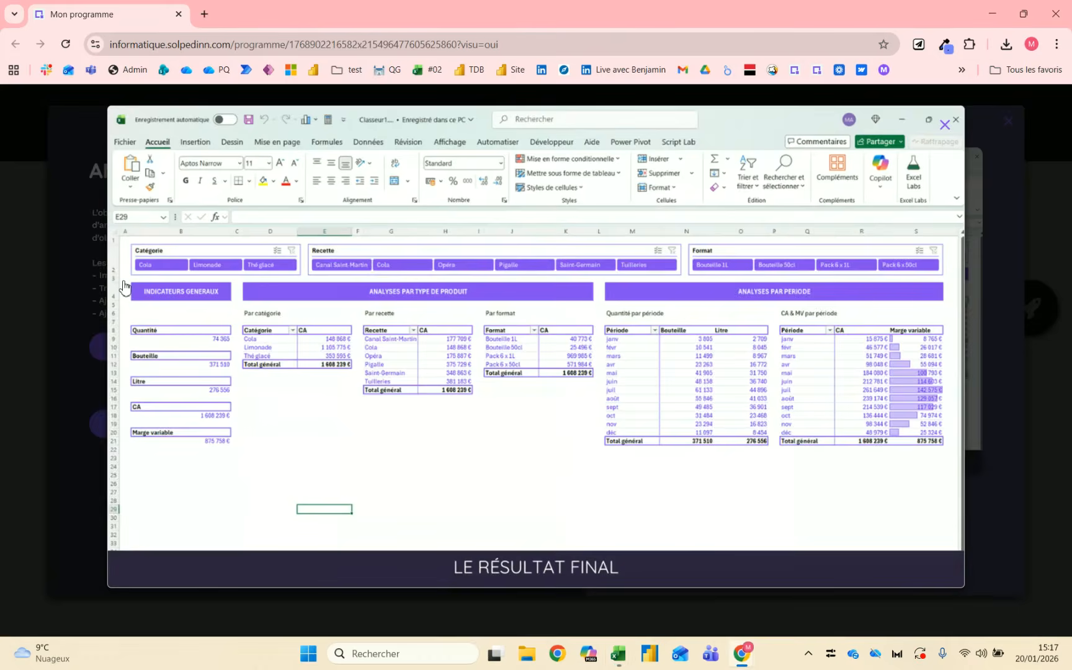
key(alt+Tab)
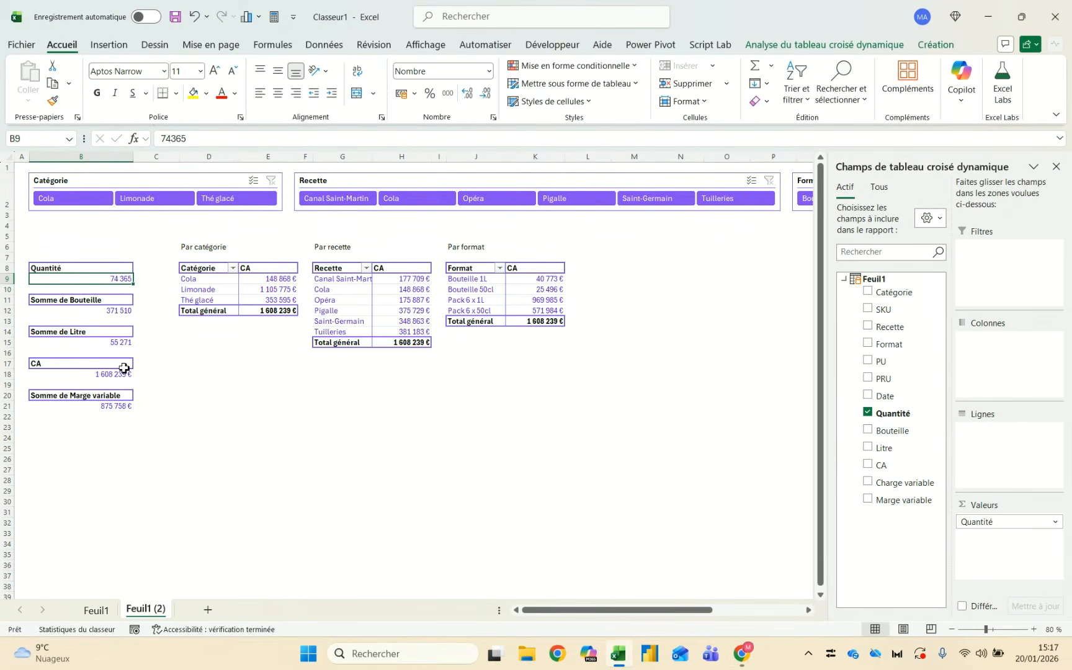
key(alt+Tab)
click(603, 411)
click(529, 513)
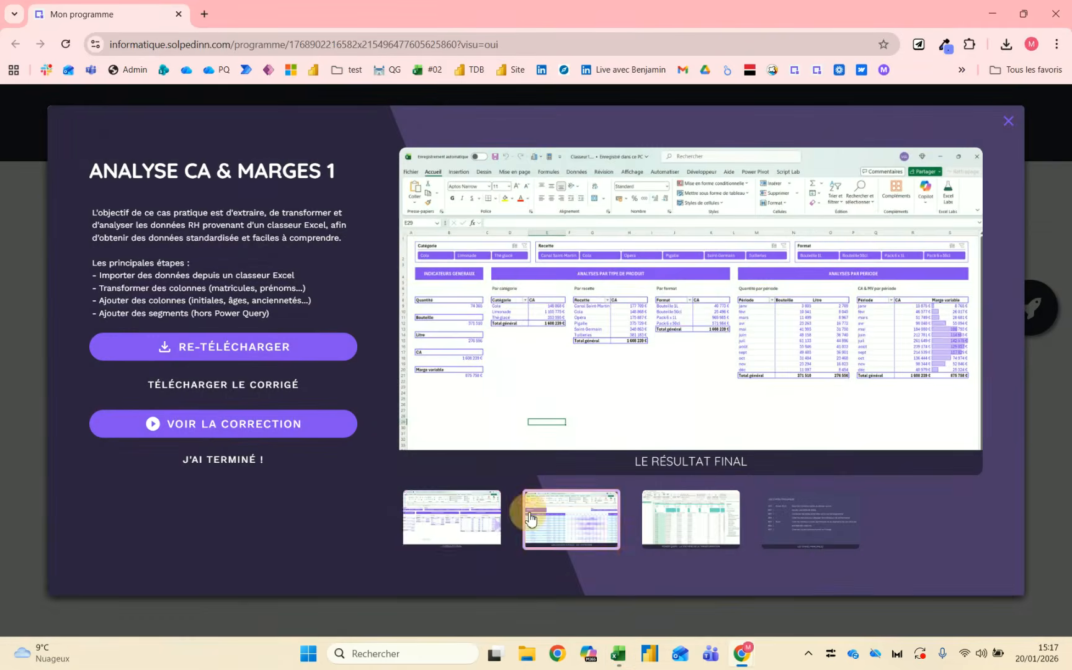
click(695, 393)
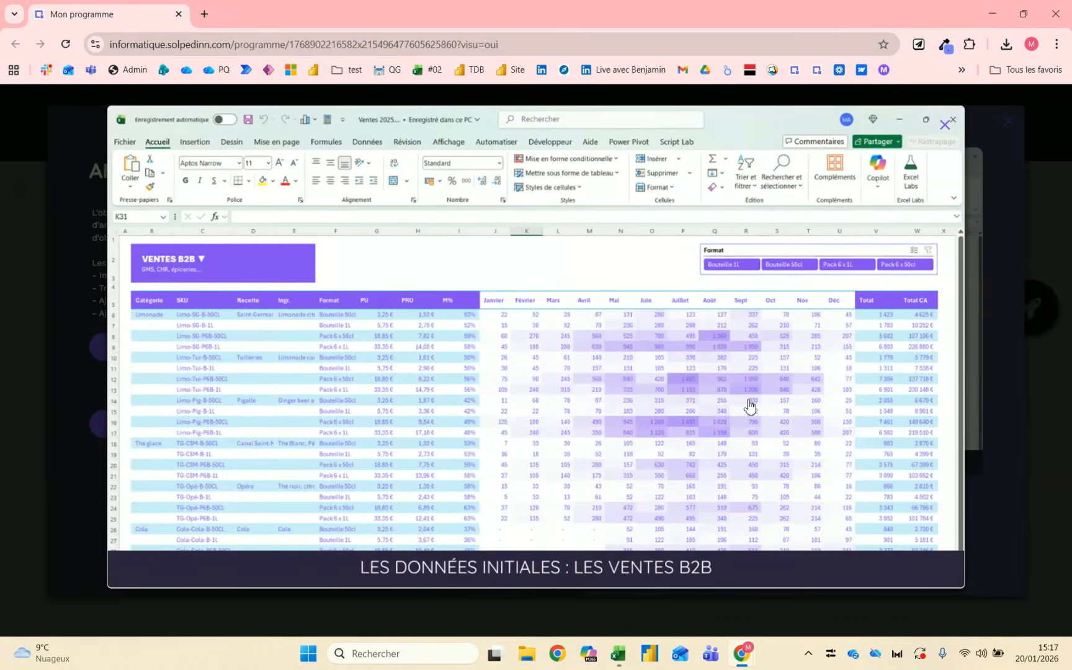
click(613, 411)
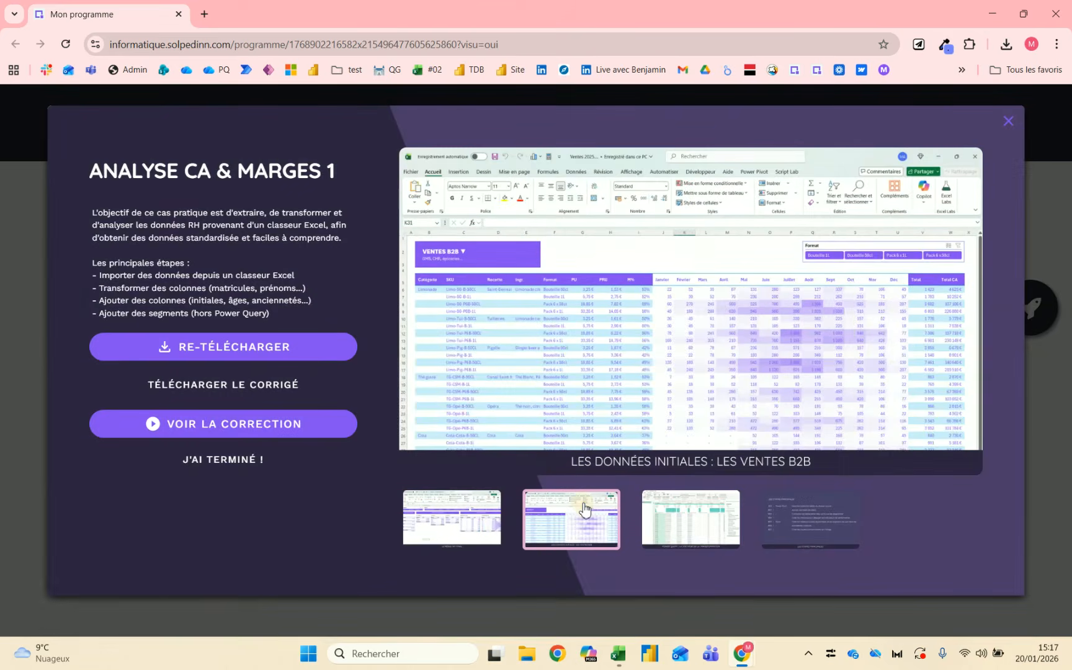
click(462, 517)
click(613, 337)
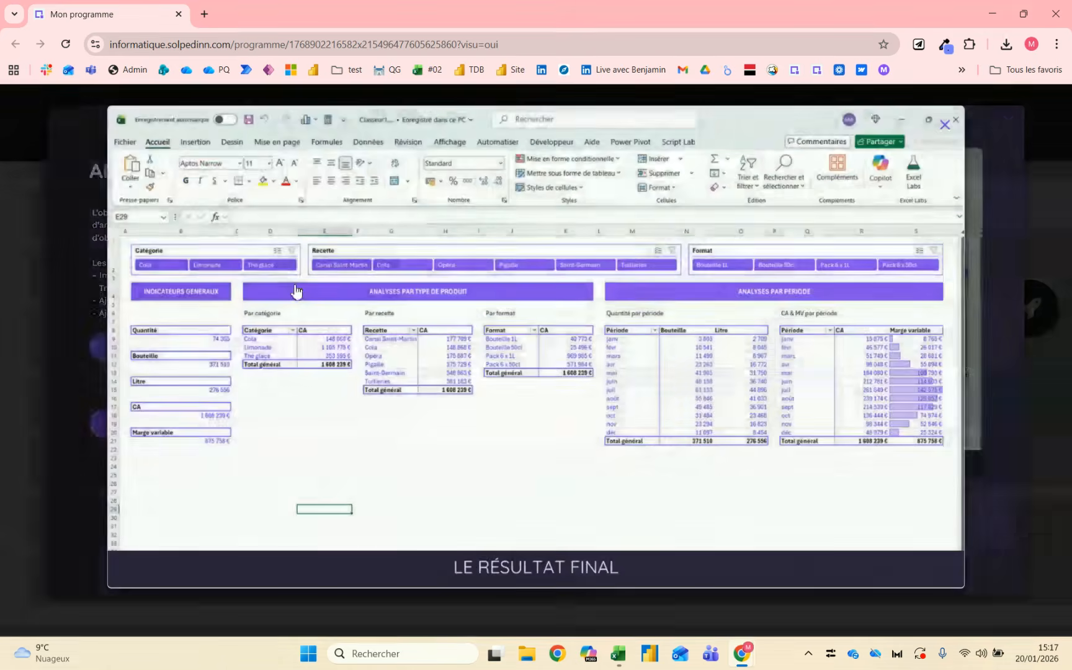
key(alt+Tab)
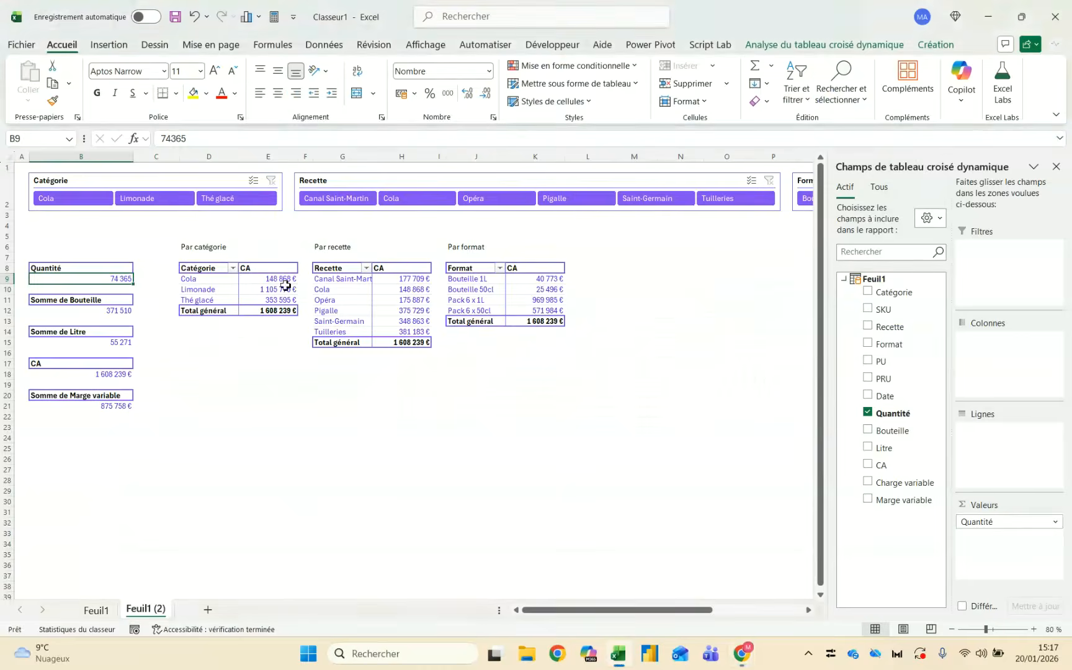
Try renaming the pivot table's value header in B11 as Bouteille, and undo the renaming
click(103, 313)
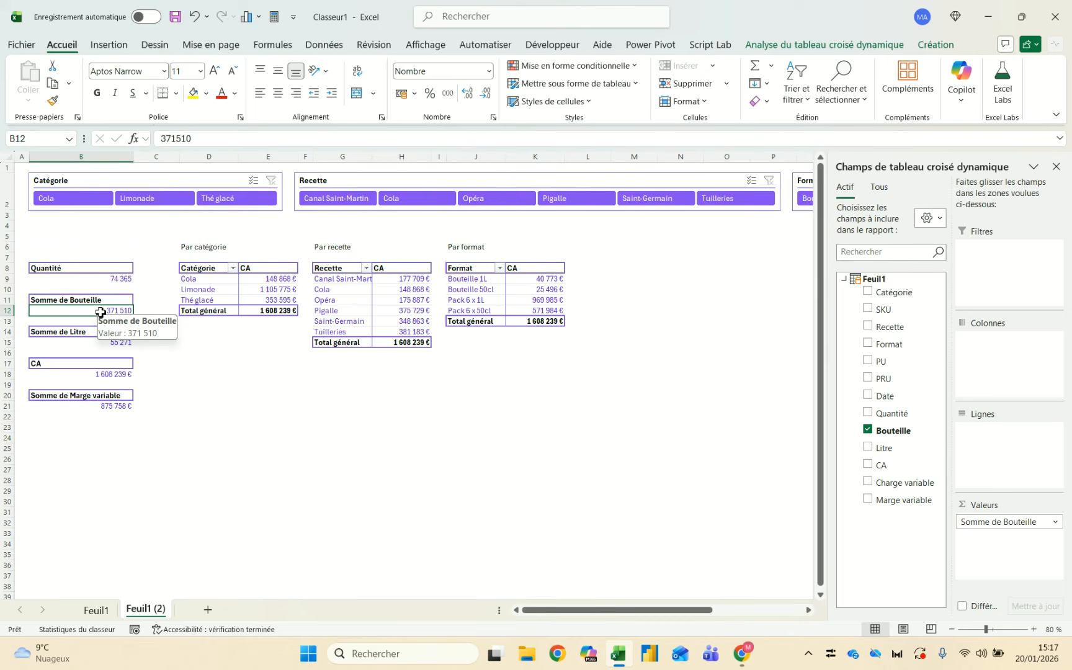
click(104, 300)
text(Bout)
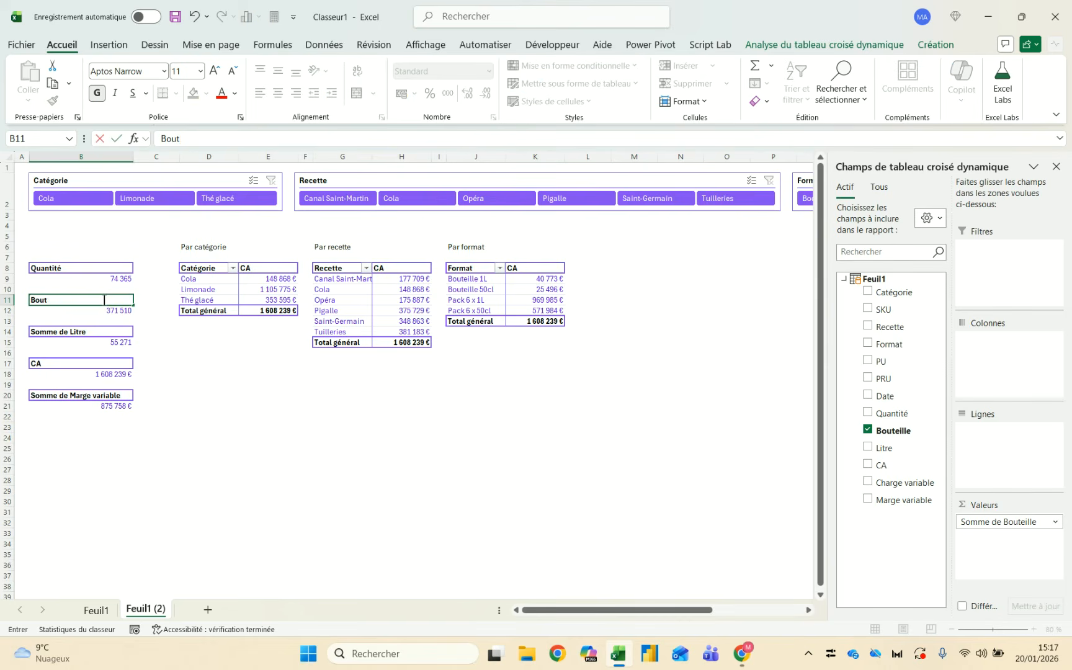
text(eille)
key(Return)
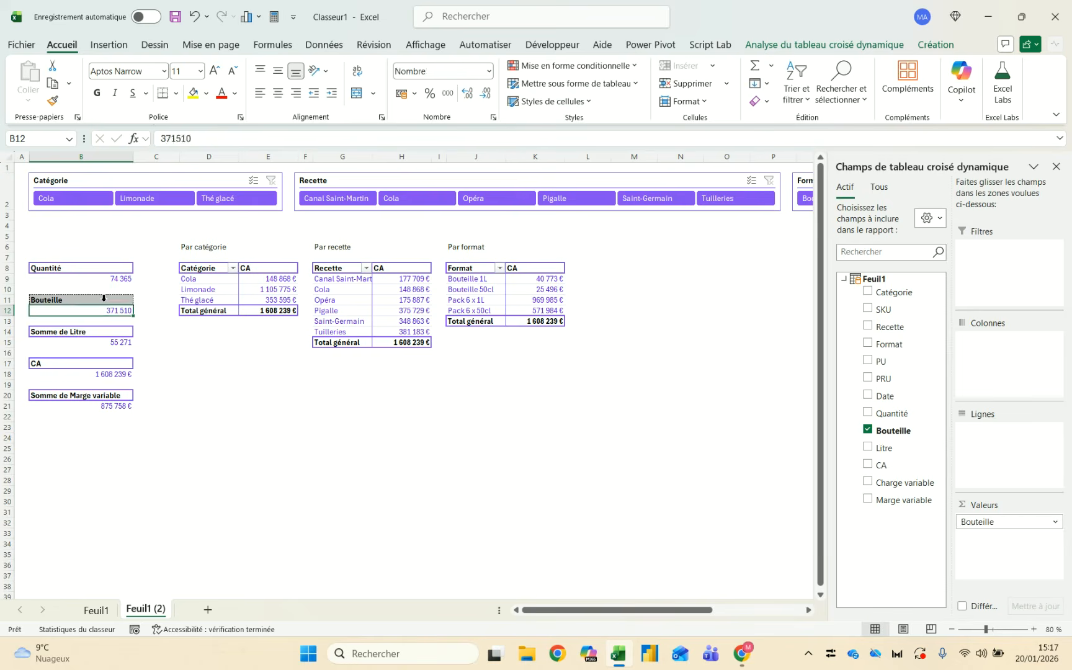
click(104, 299)
key(ctrl+z)
click(162, 318)
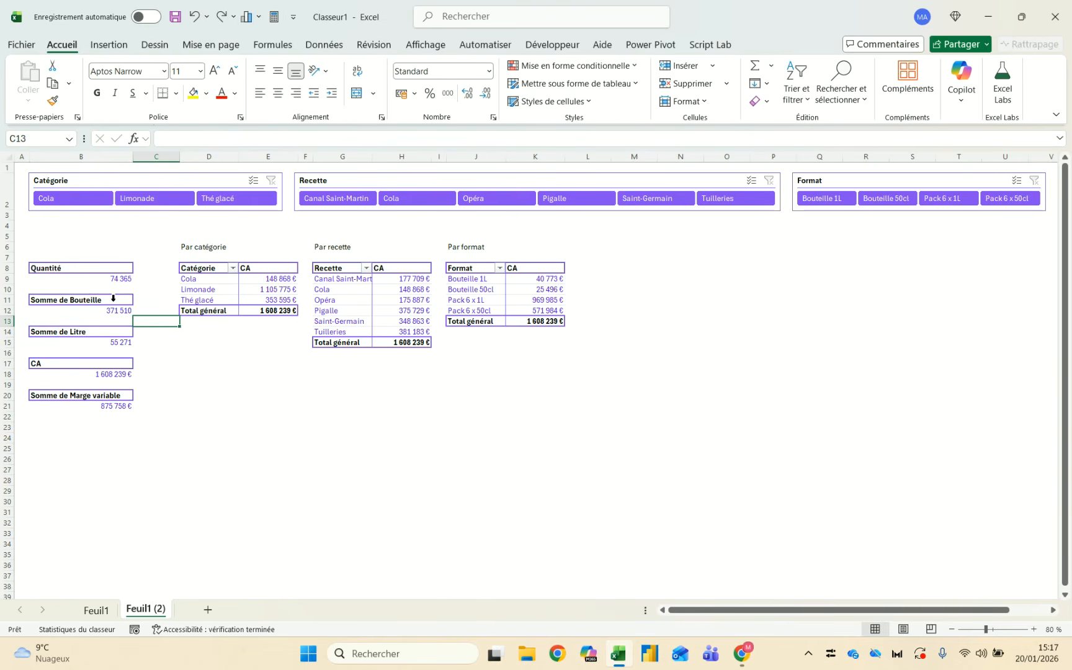
Rename the pivot value headers in B11 as Bouteille and in B14 as Litre
click(105, 301)
text(Bout)
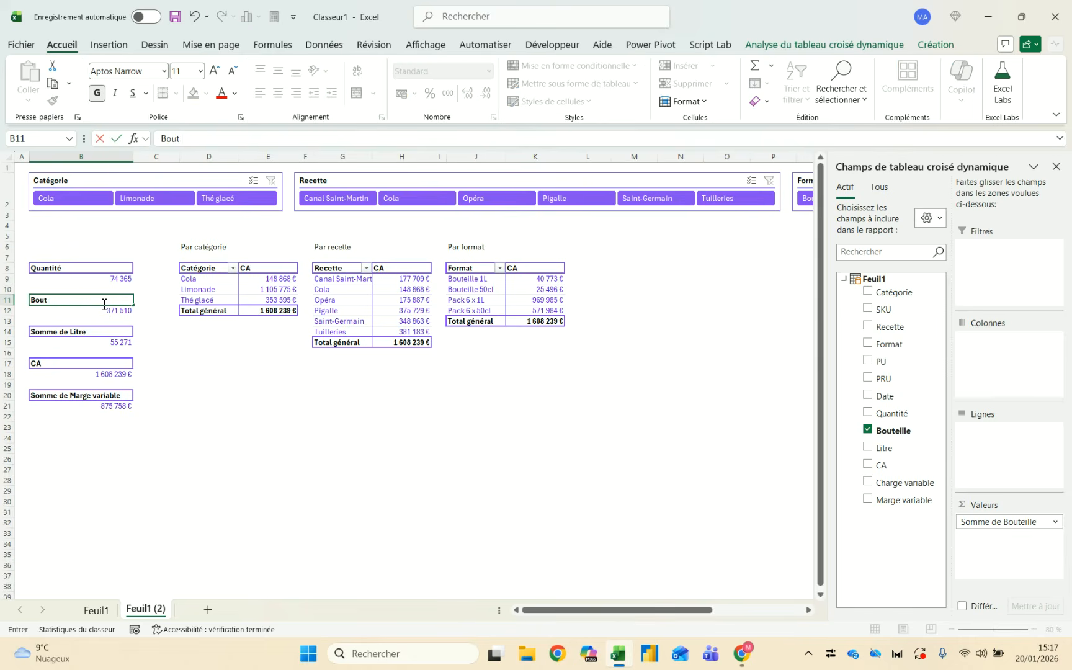
key(Down)
key(Down)
key(Down)
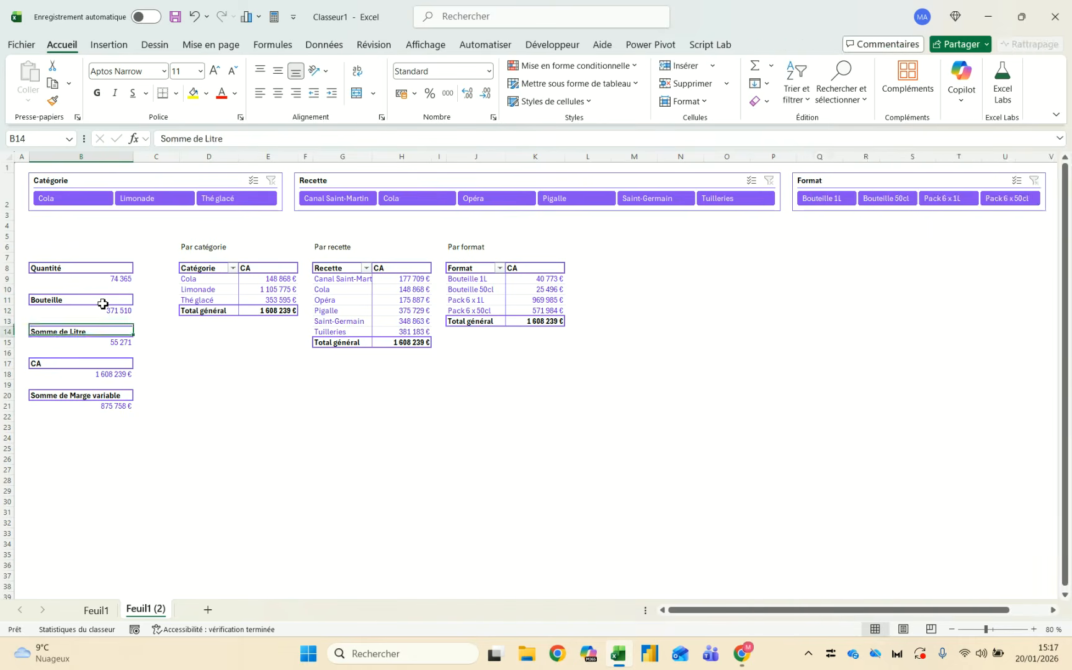
key(Up)
text(Litre)
key(Return)
key(super+shift+h)
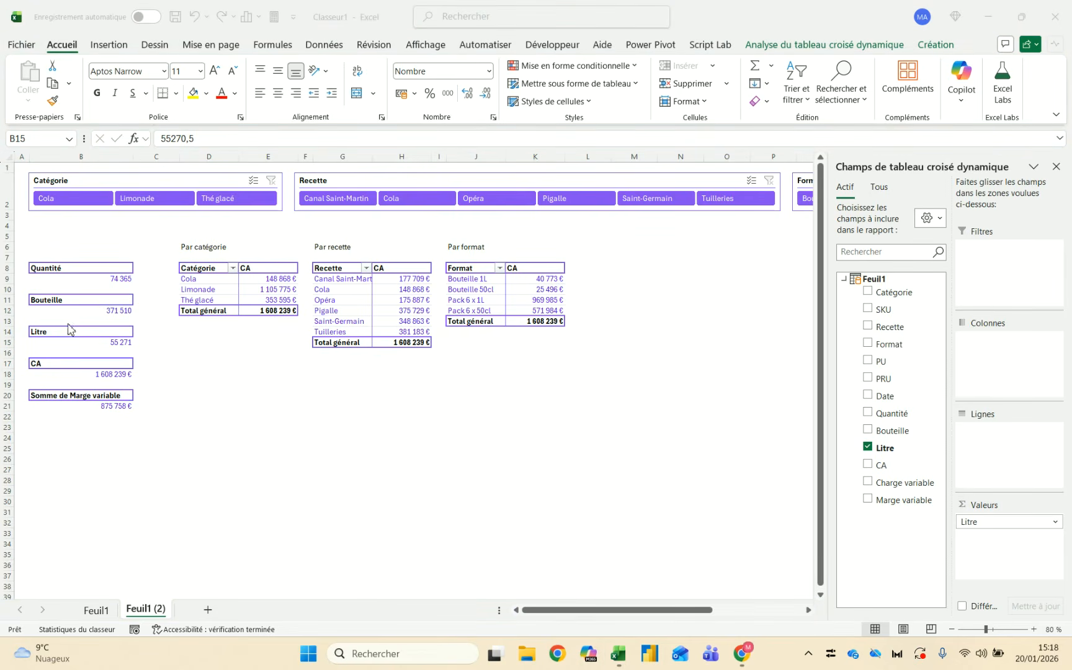
Try Catégorie and Quantité one after the other as an extra value field in the Par format pivot table, removing each again
click(94, 278)
click(93, 279)
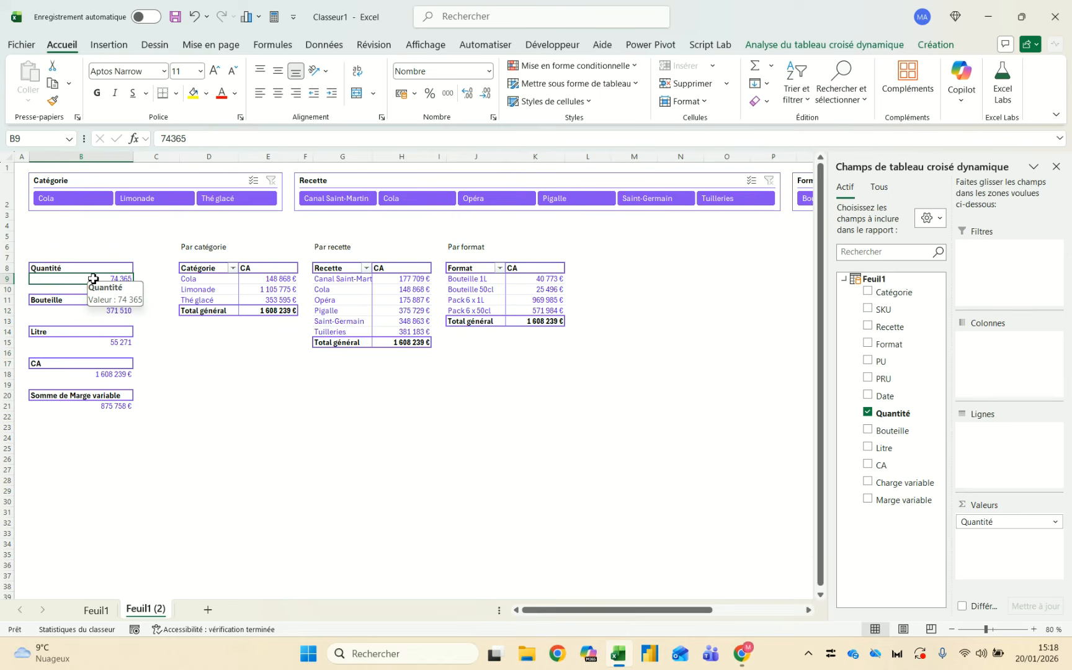
click(494, 301)
click(527, 302)
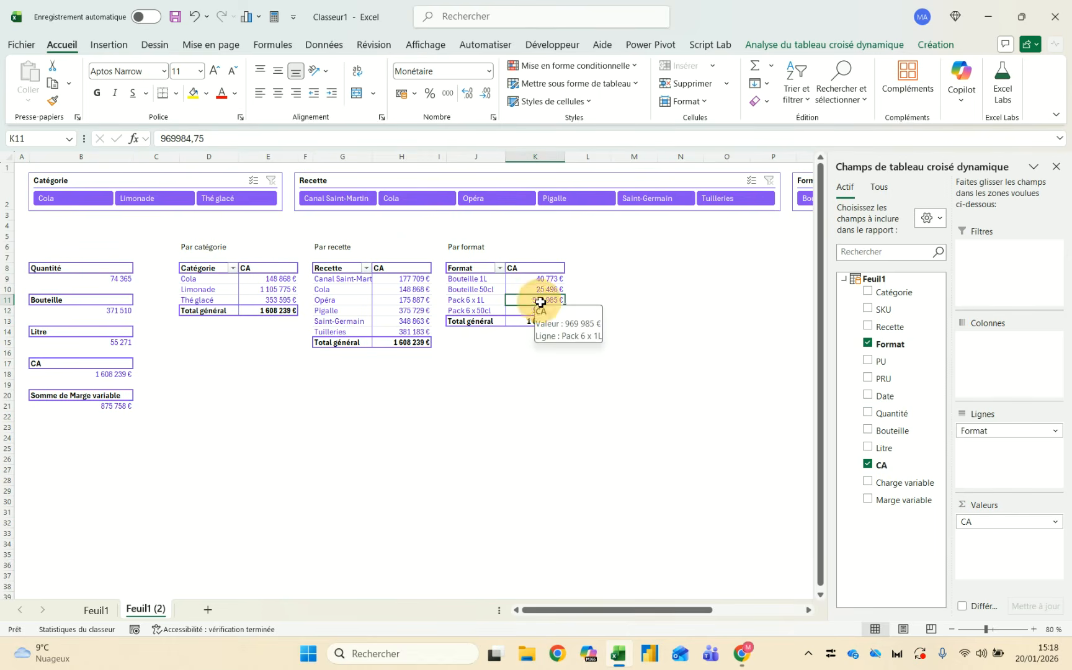
drag(891, 289, 992, 524)
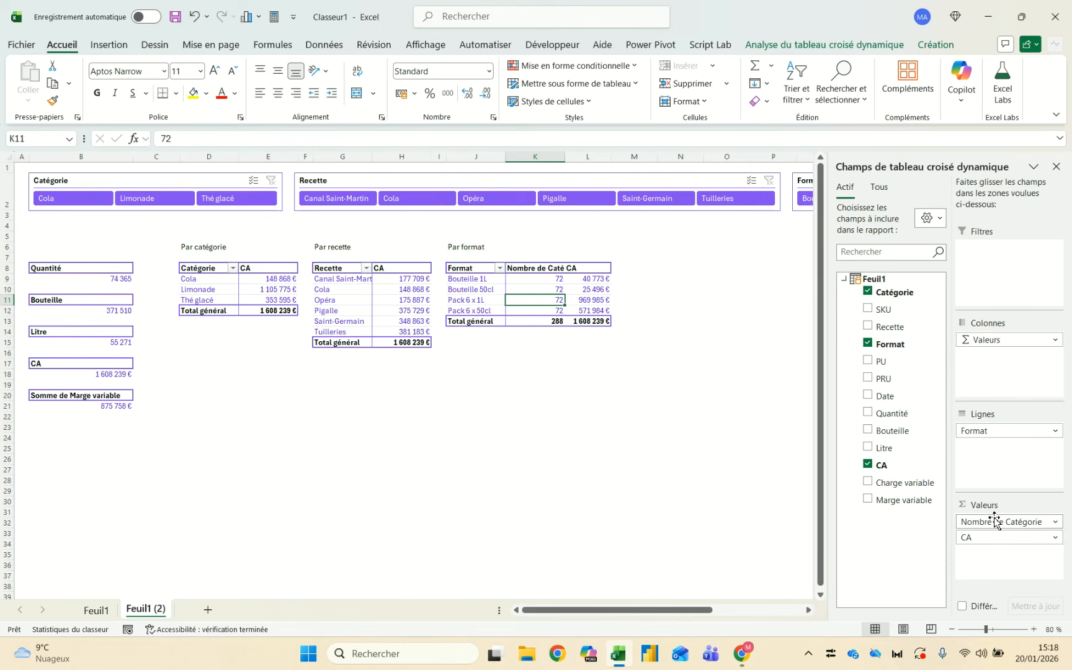
drag(1023, 521, 881, 448)
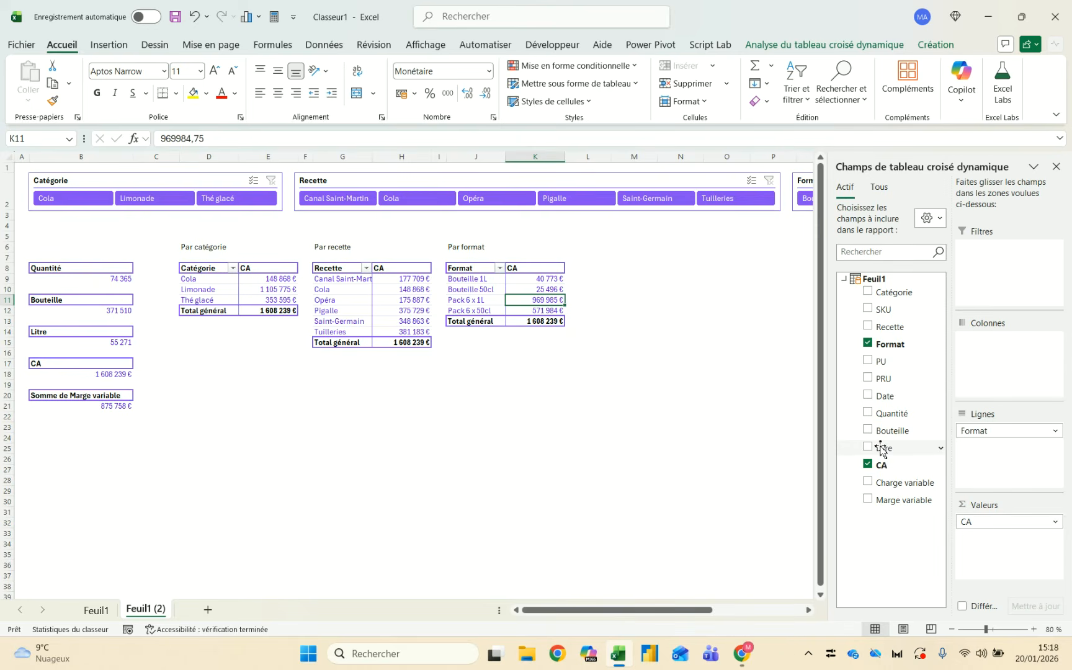
drag(889, 413, 999, 520)
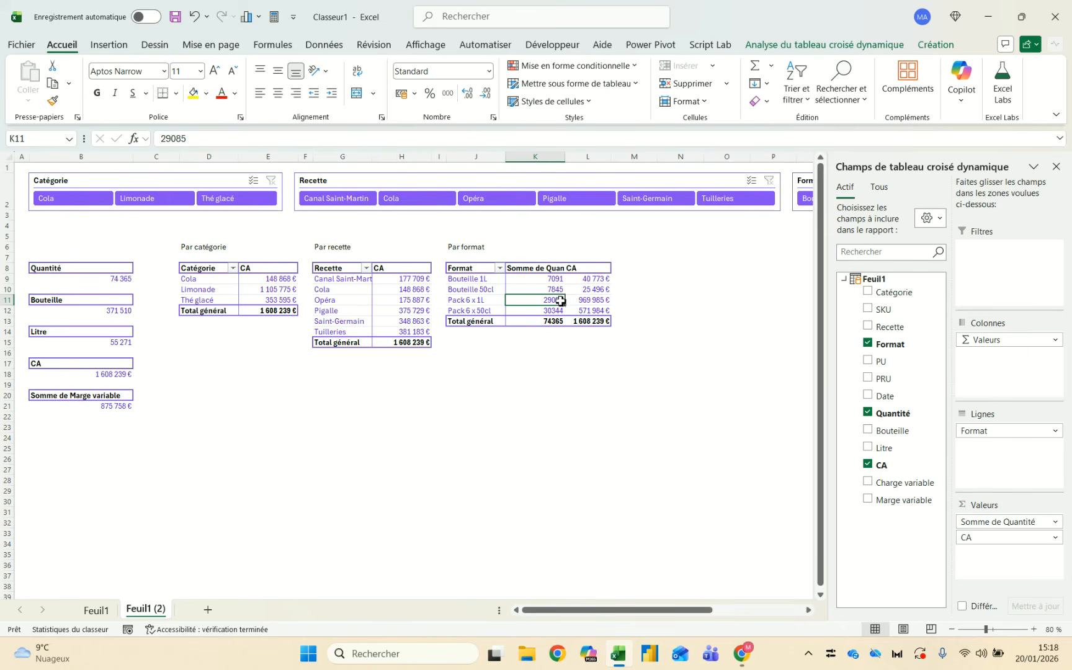
drag(1008, 524, 886, 502)
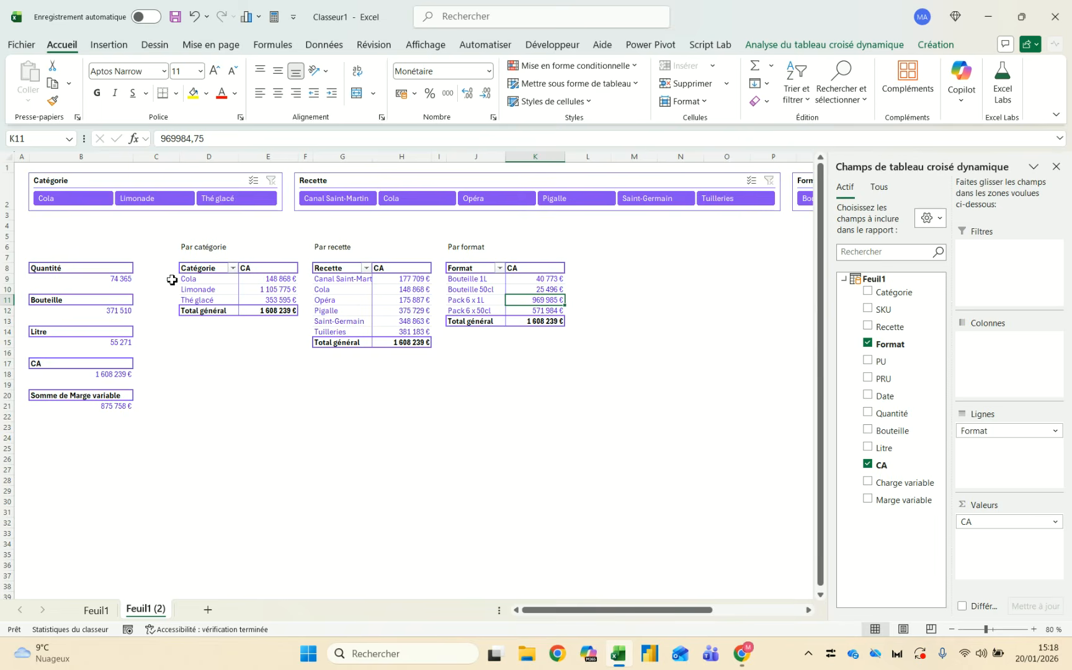
Examine the values in the Quantité, Bouteille and Litre indicator pivot tables
click(83, 279)
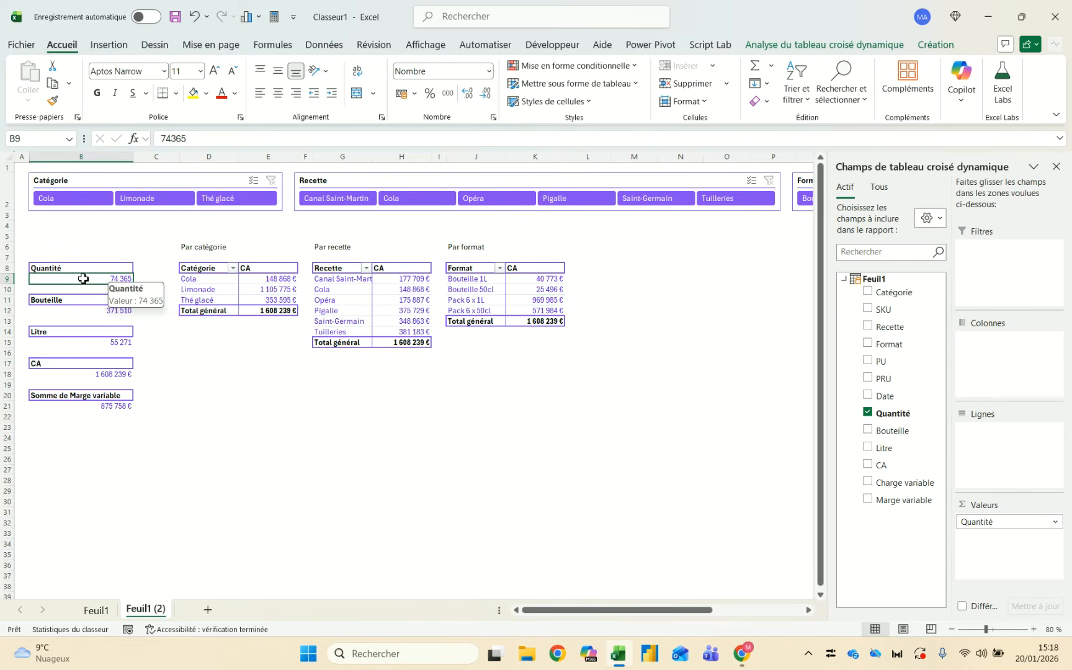
click(101, 309)
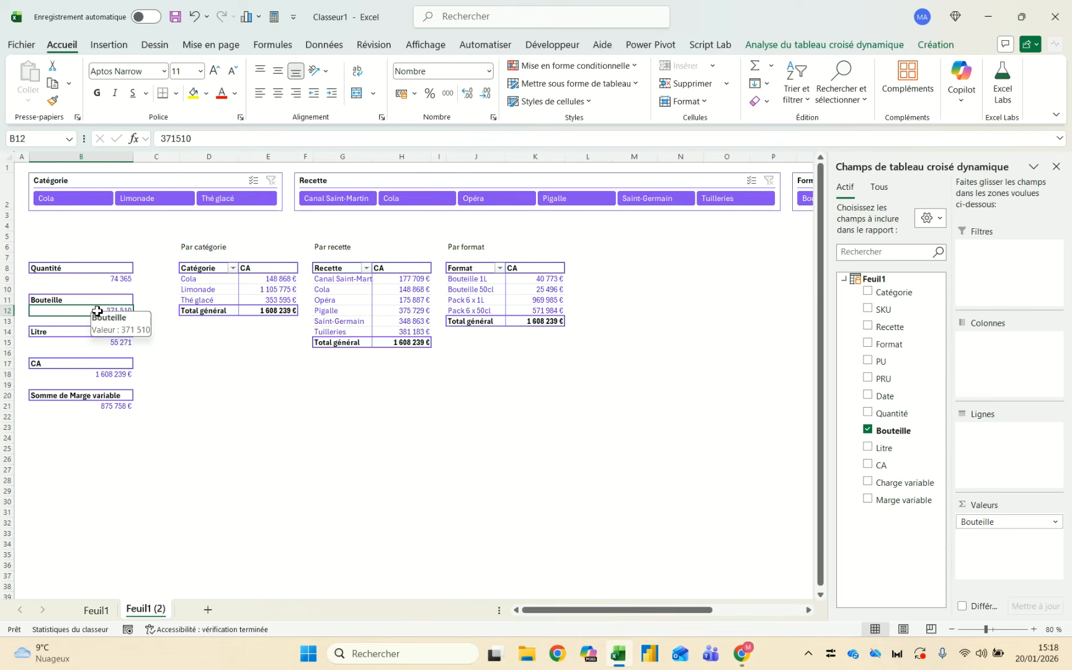
click(100, 279)
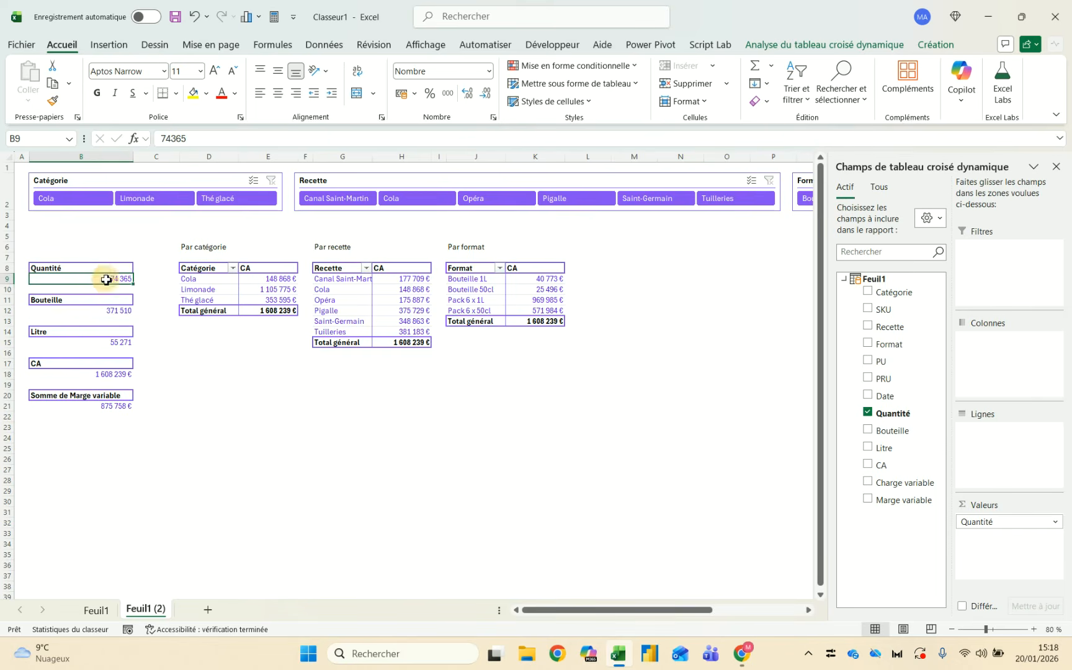
click(90, 309)
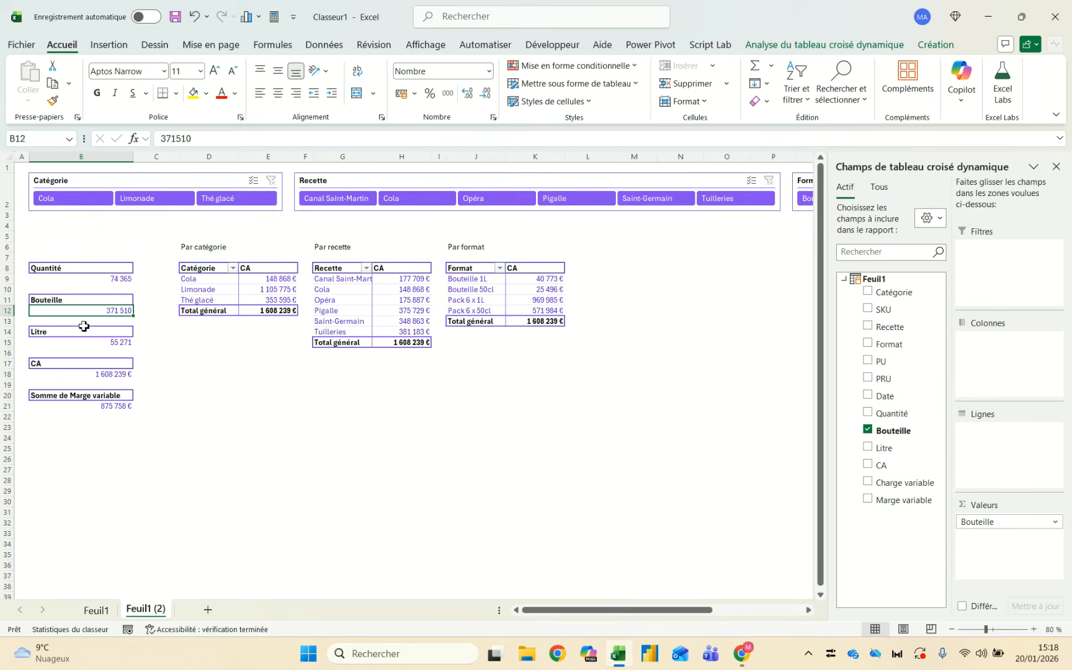
click(67, 343)
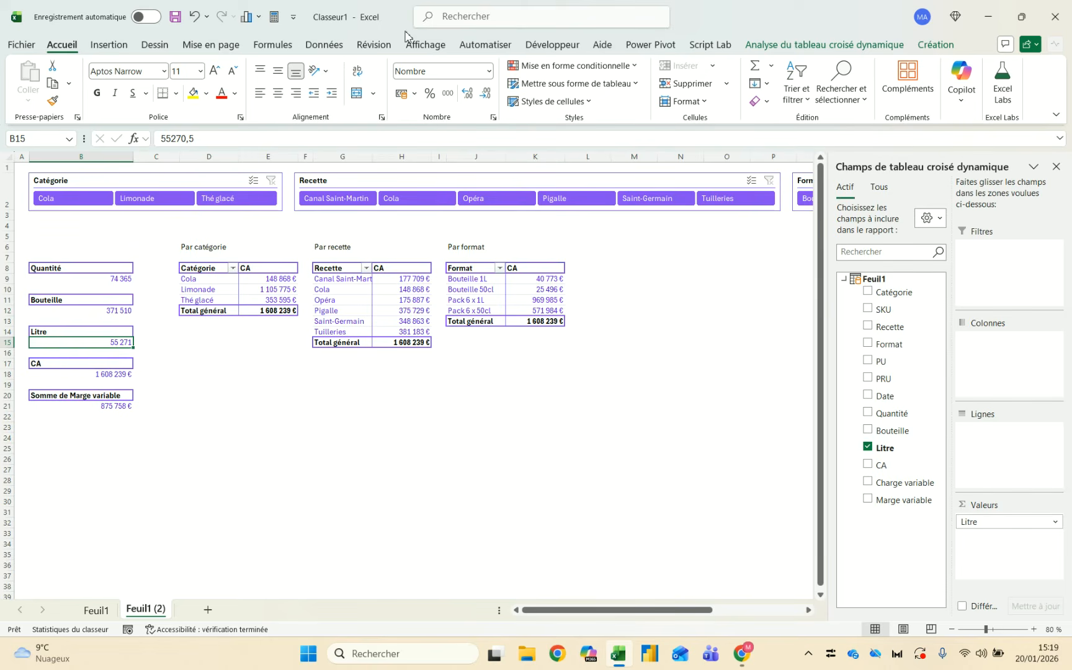
Open the Feuil1 query in Power Query and select the applied step that adds the Litre column
click(324, 45)
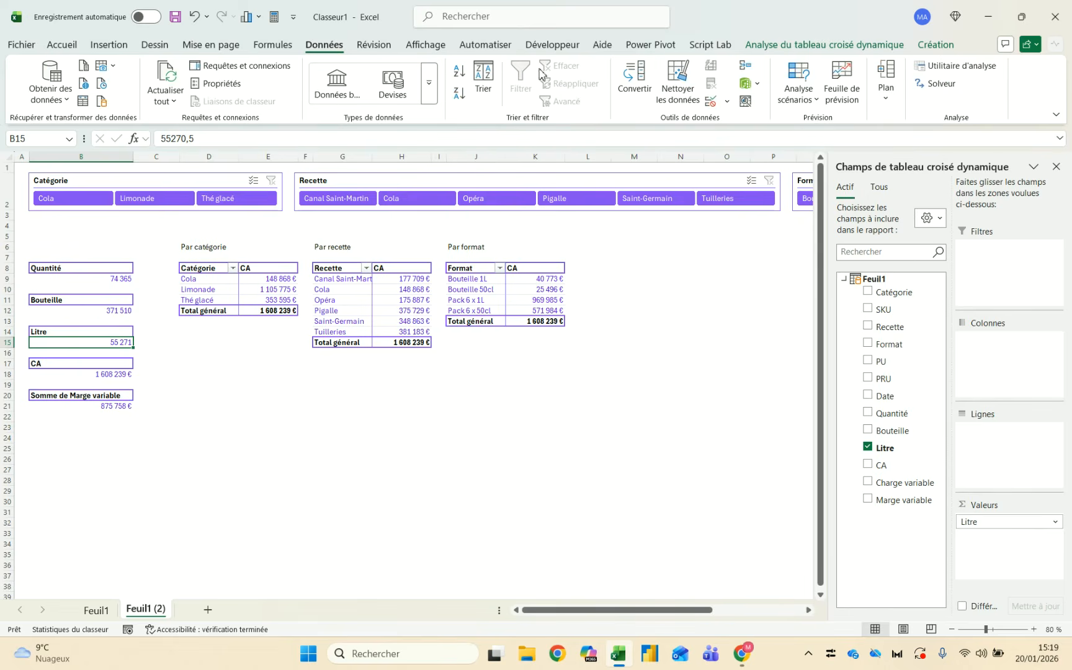
click(224, 65)
click(868, 250)
double_click(868, 250)
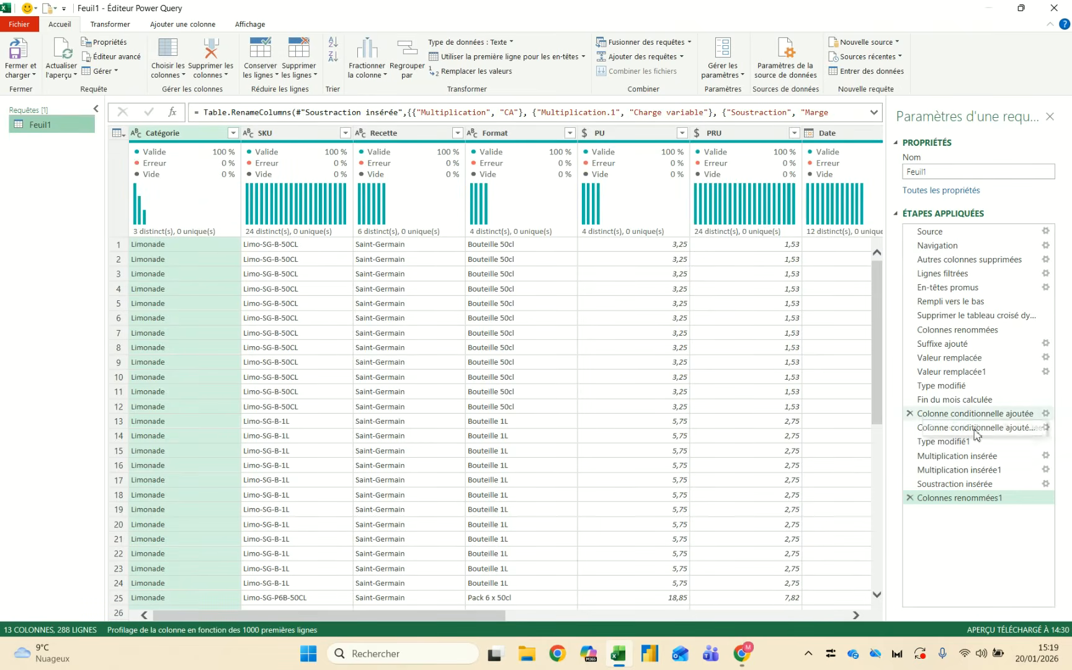
click(978, 470)
click(966, 434)
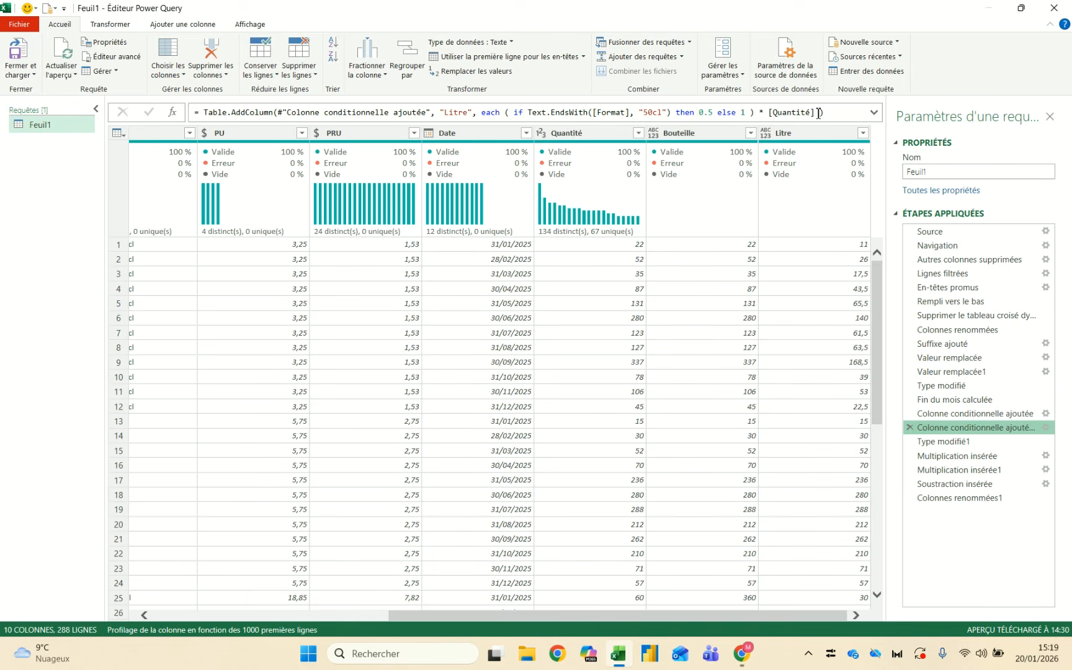
Replace the [Quantité] multiplier with [Bouteille] in the Litre column formula, and load the query back into the workbook
drag(813, 112, 771, 112)
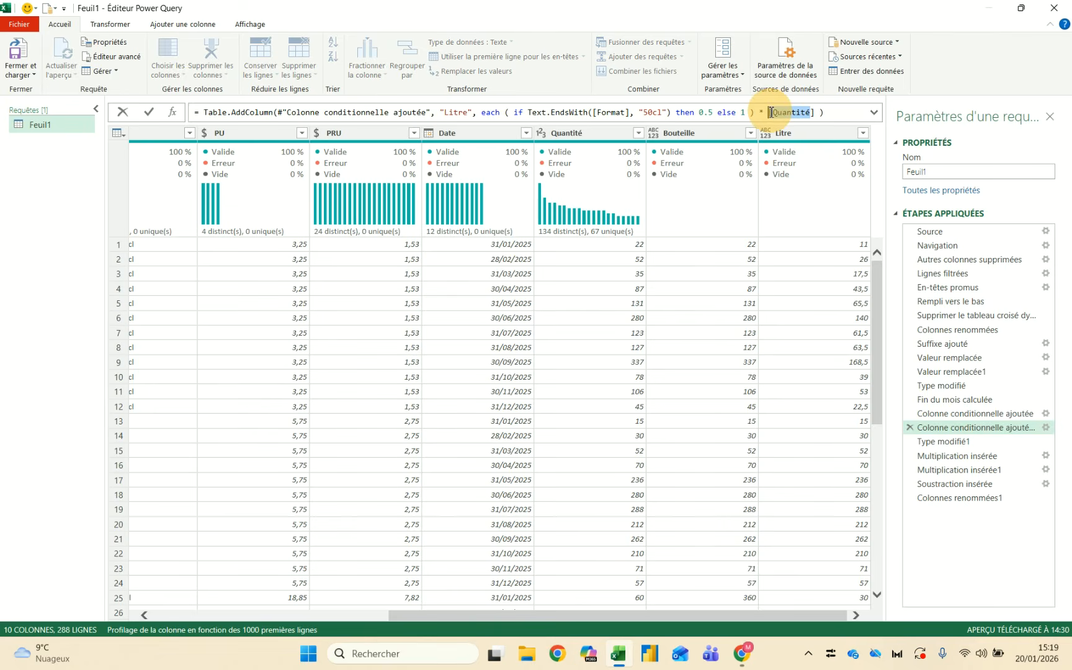
text(Boutieille)
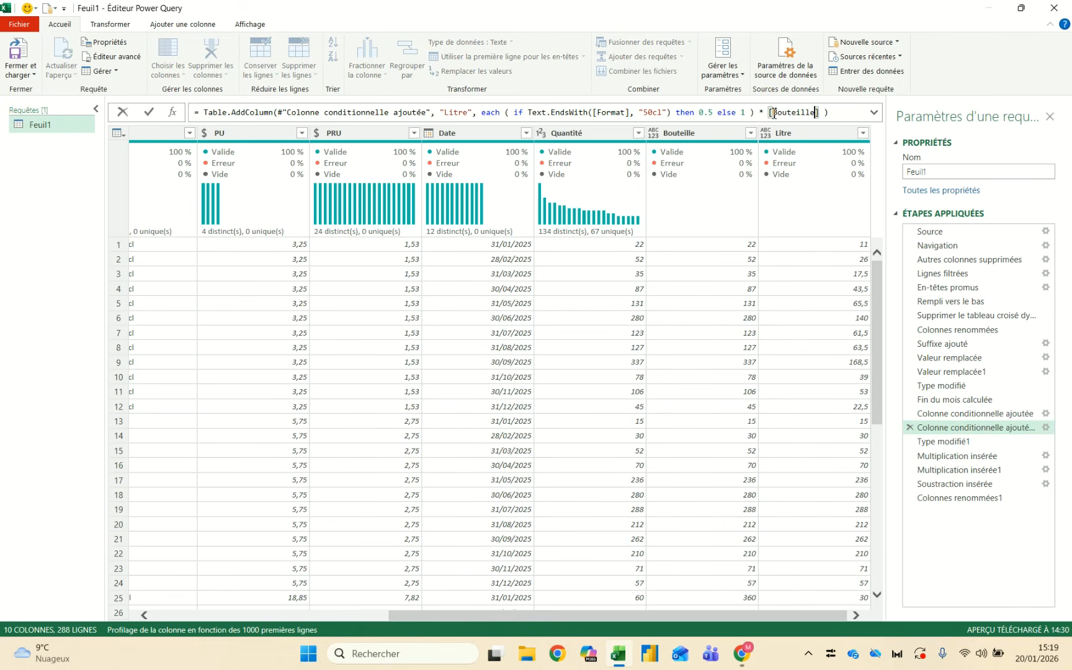
click(150, 113)
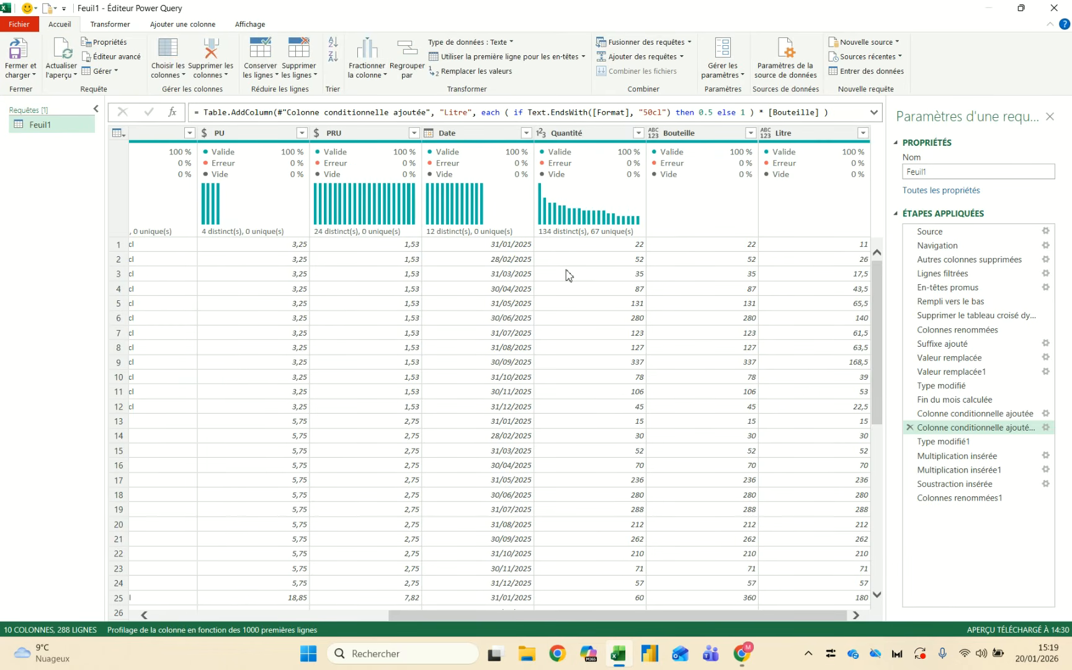
click(25, 57)
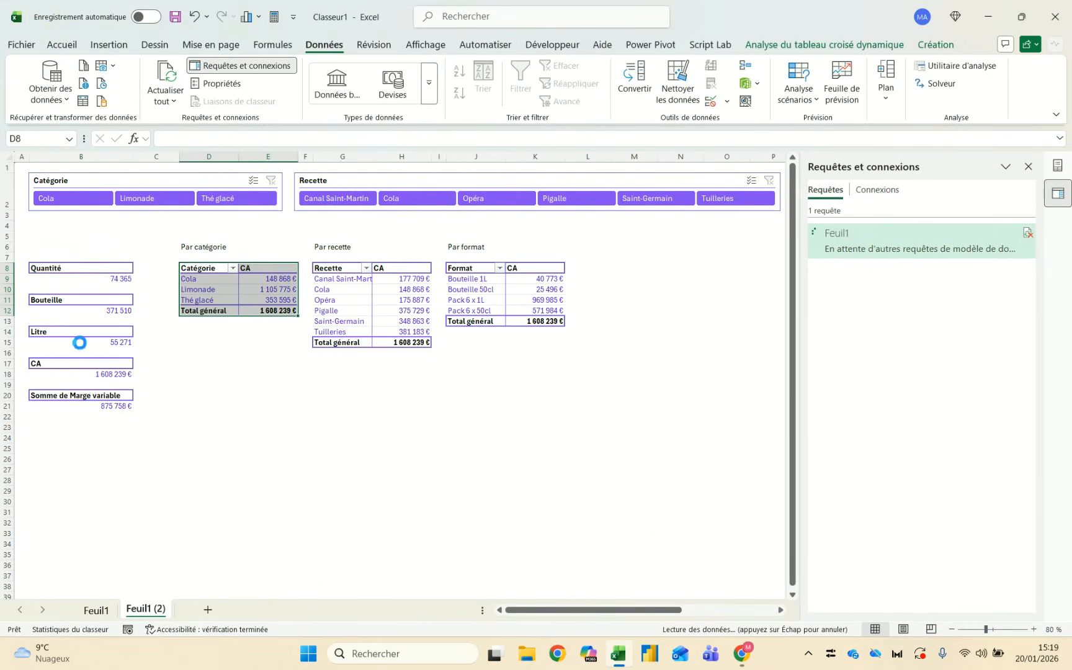
Check the refreshed values of the Bouteille, Litre and CA indicators
click(104, 313)
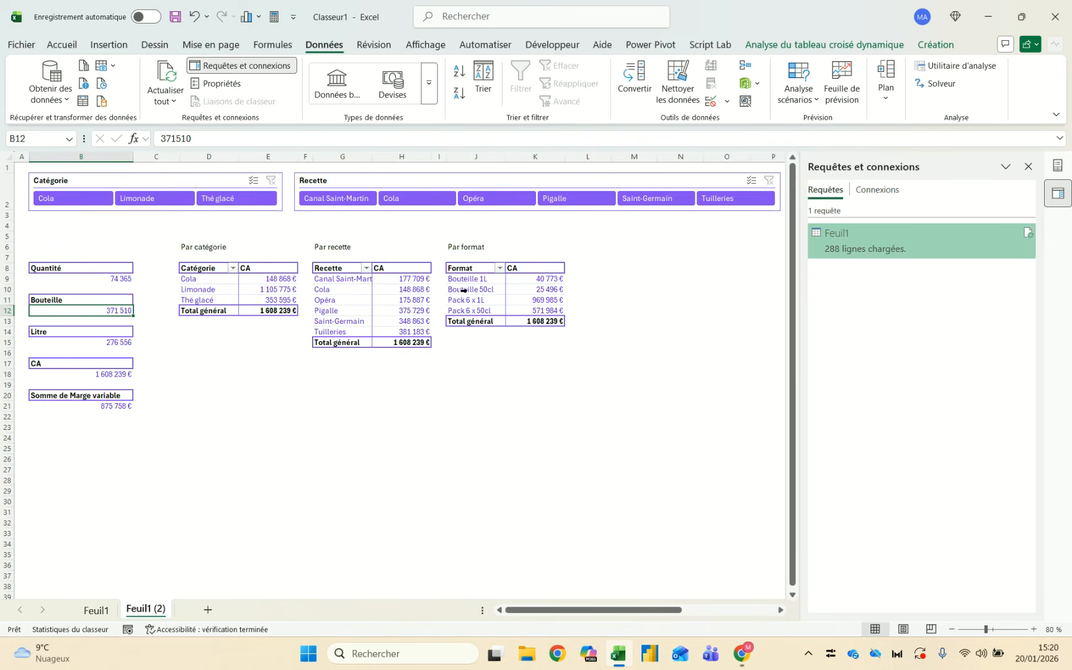
click(82, 343)
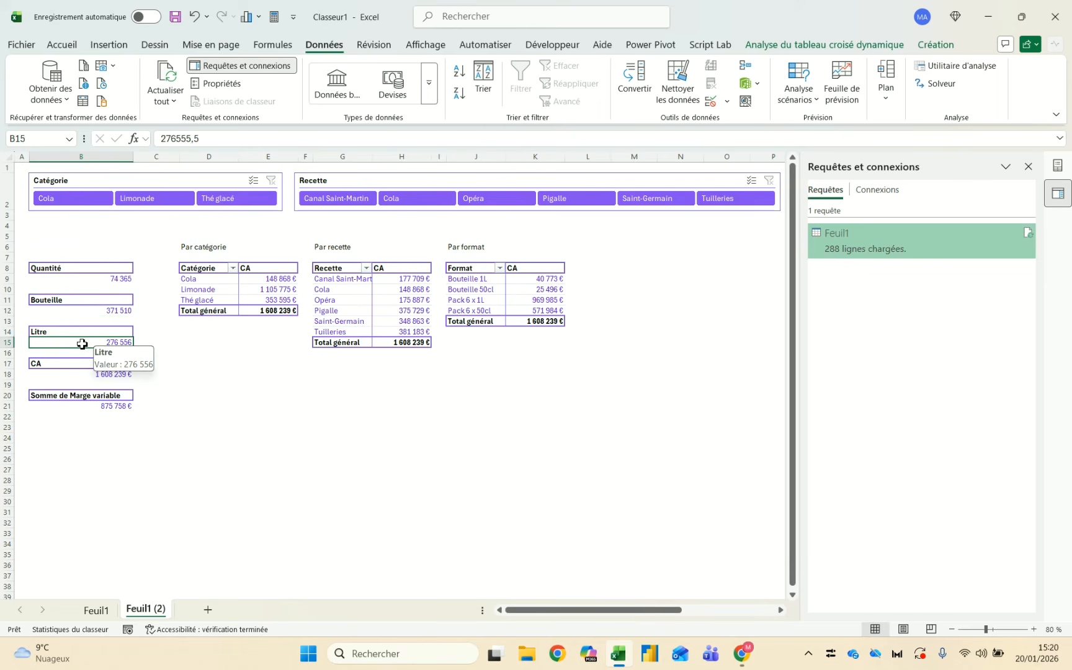
click(98, 376)
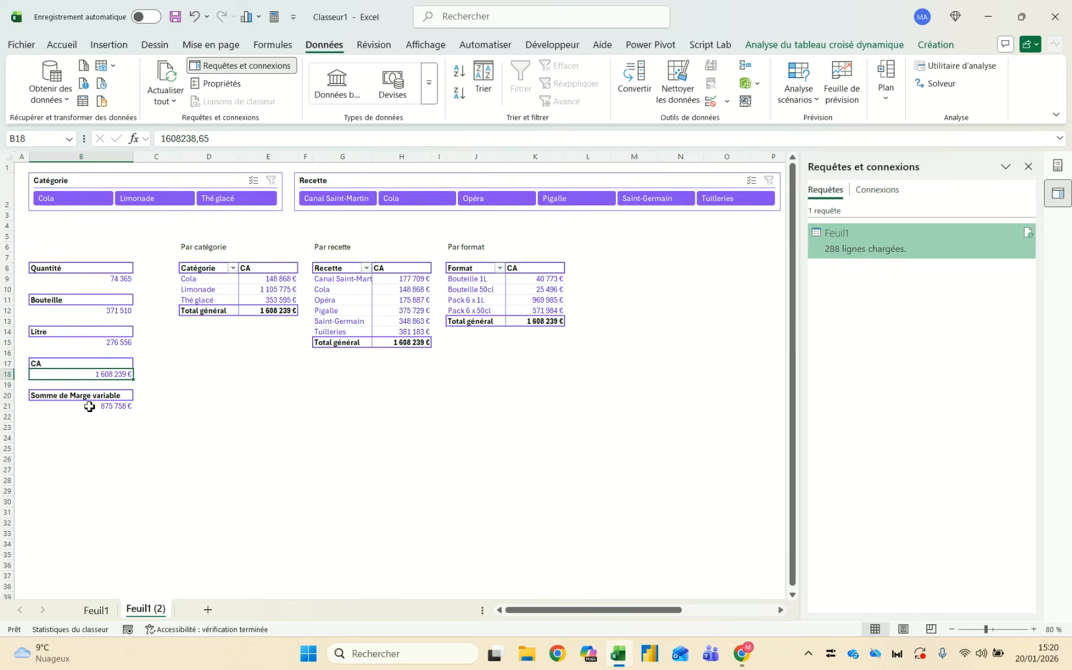
Narrow column C to the same width as the other spacer columns between the pivot tables
click(162, 156)
right_click(165, 158)
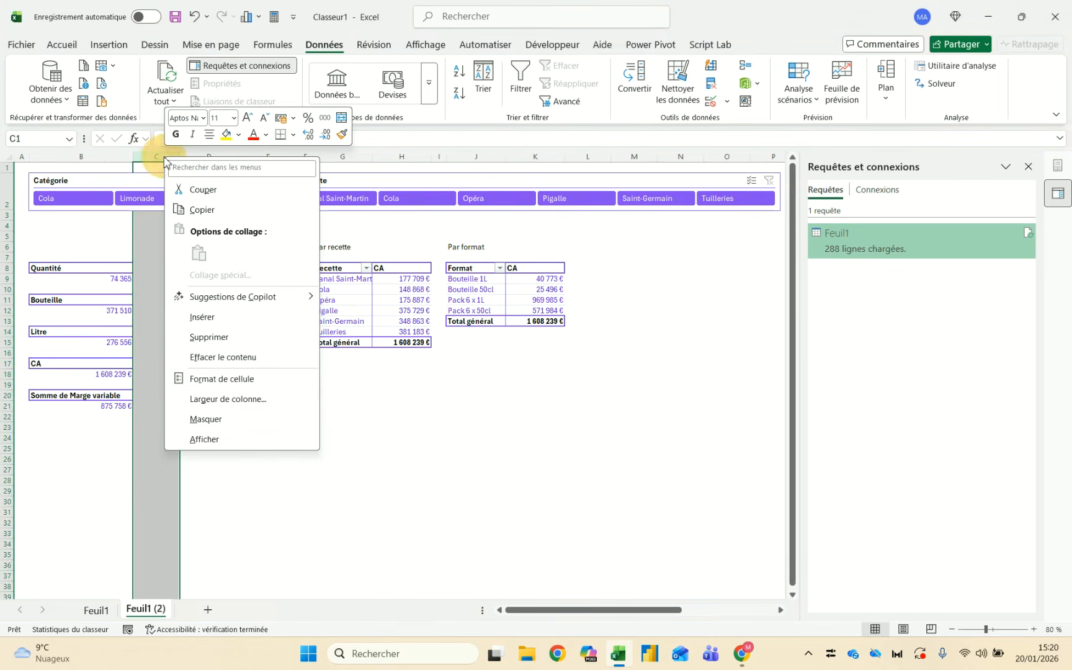
click(210, 399)
text(4)
key(Return)
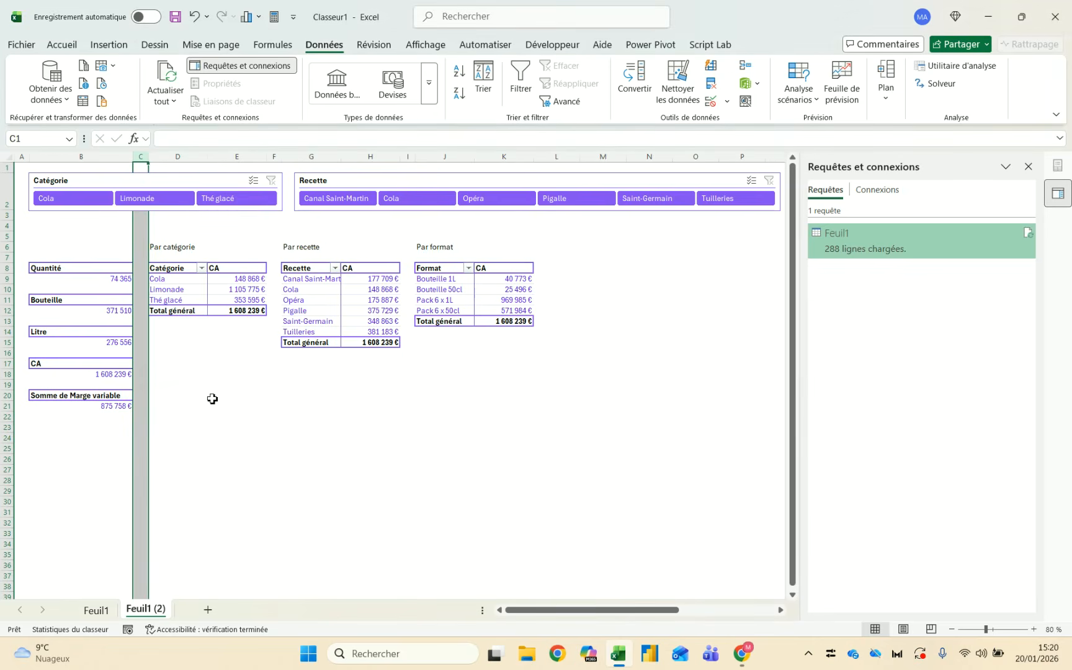
Set the height of row 4 to 32
click(37, 224)
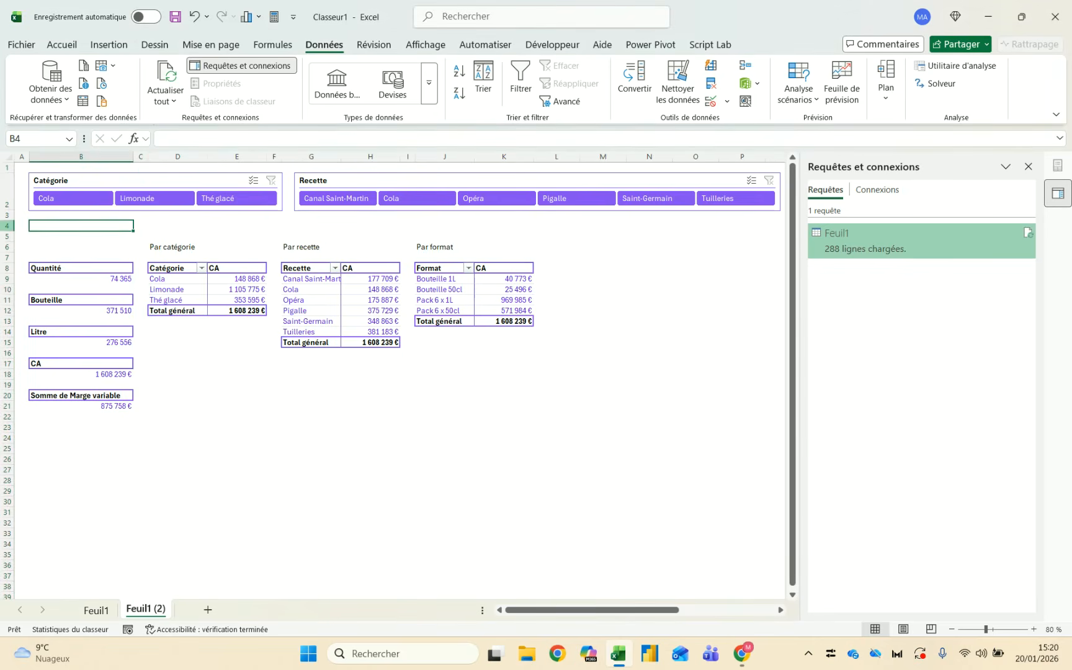
click(8, 225)
right_click(14, 225)
click(80, 469)
key(BackSpace)
text(32)
key(Return)
Enter the heading INDICATEURS PRINCIPAUX in B4 above the indicator pivot tables
click(62, 231)
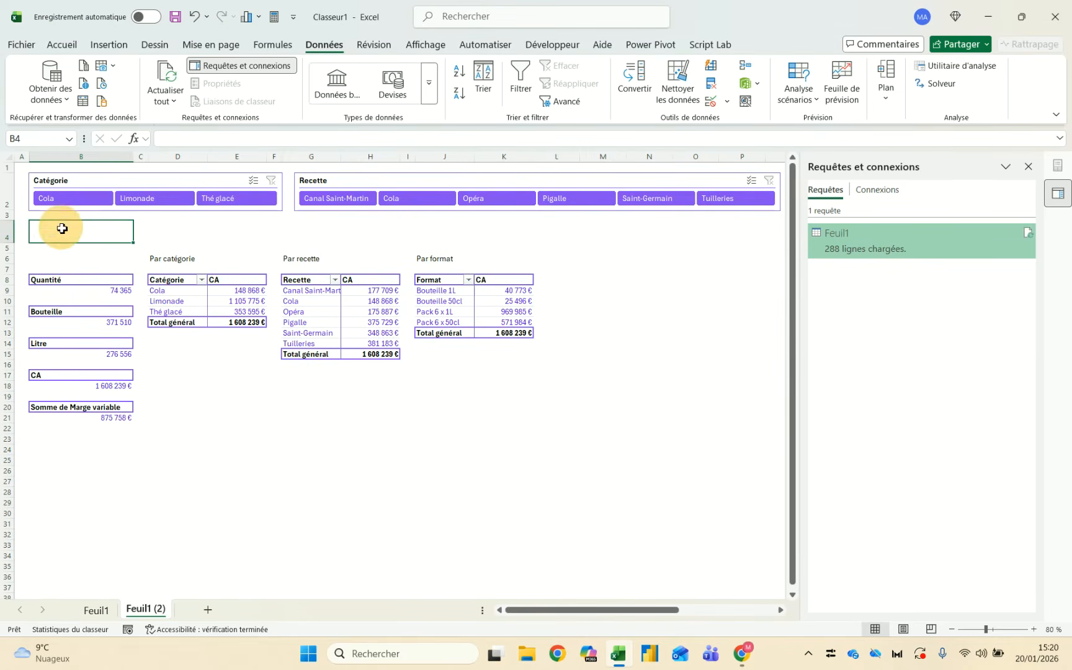
text(NID)
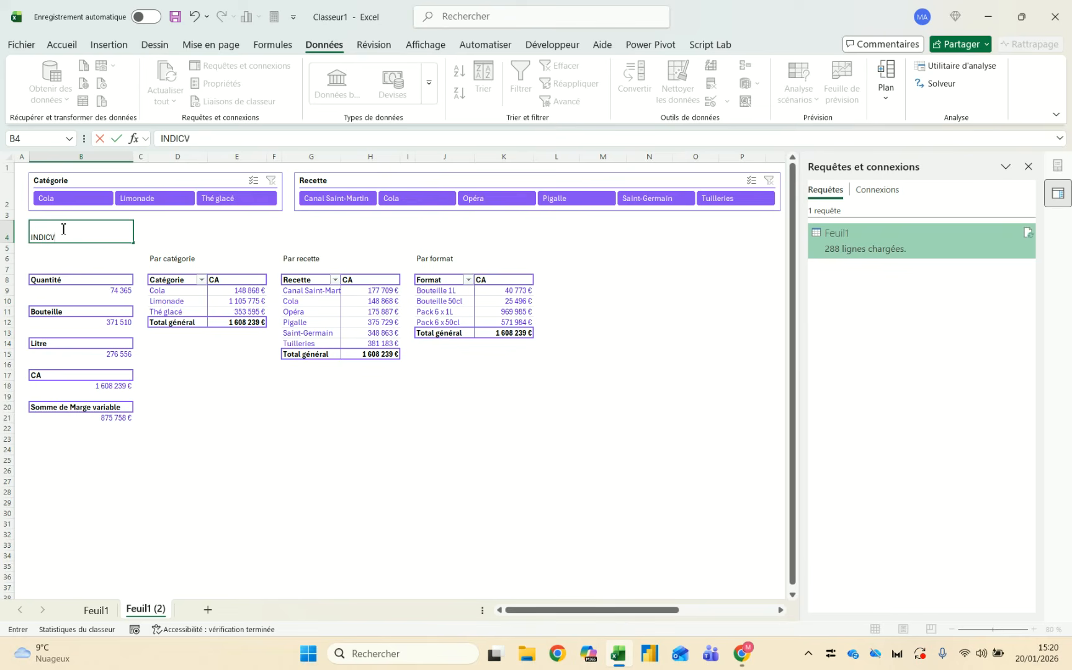
text(ICATEURS PRINCIPAUX)
key(Return)
key(Up)
Check the final result image in Chrome, and change the B4 heading in Excel to INDICATEURS GENERAUX
key(alt+Tab)
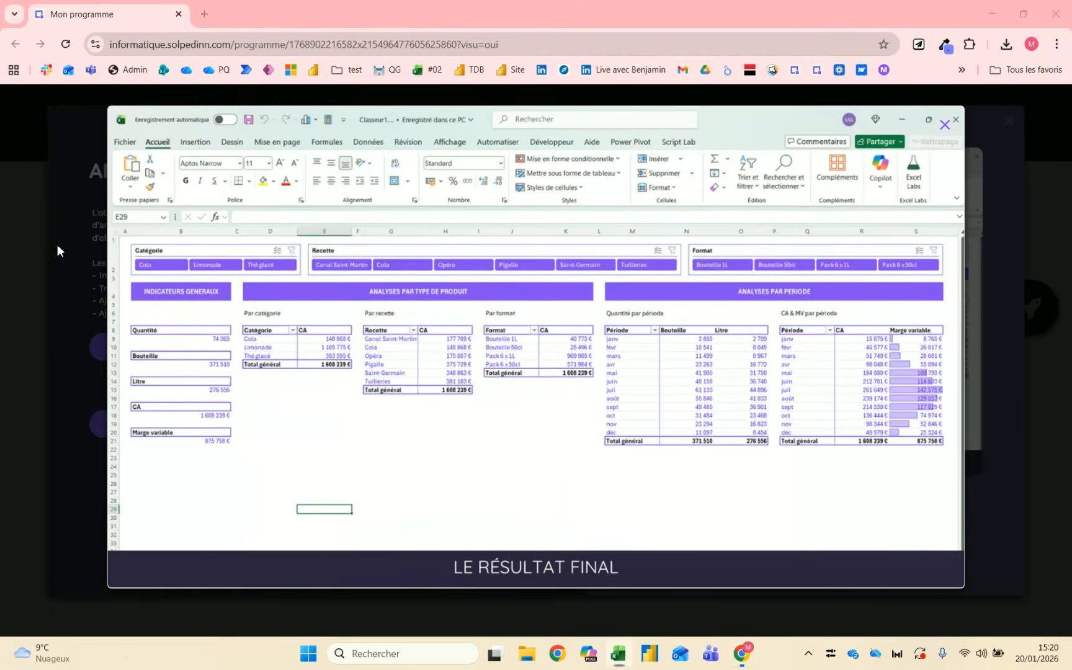
key(alt+Tab)
key(alt+Tab)
key(alt+Tab)
double_click(225, 138)
text(GENERAUX)
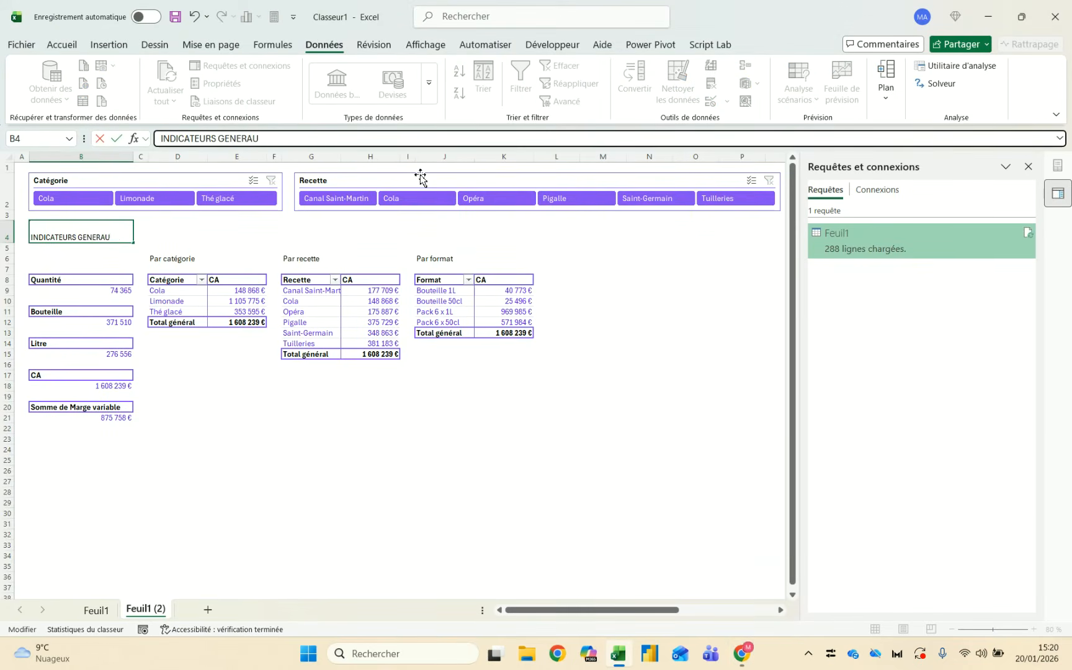
key(Return)
key(Up)
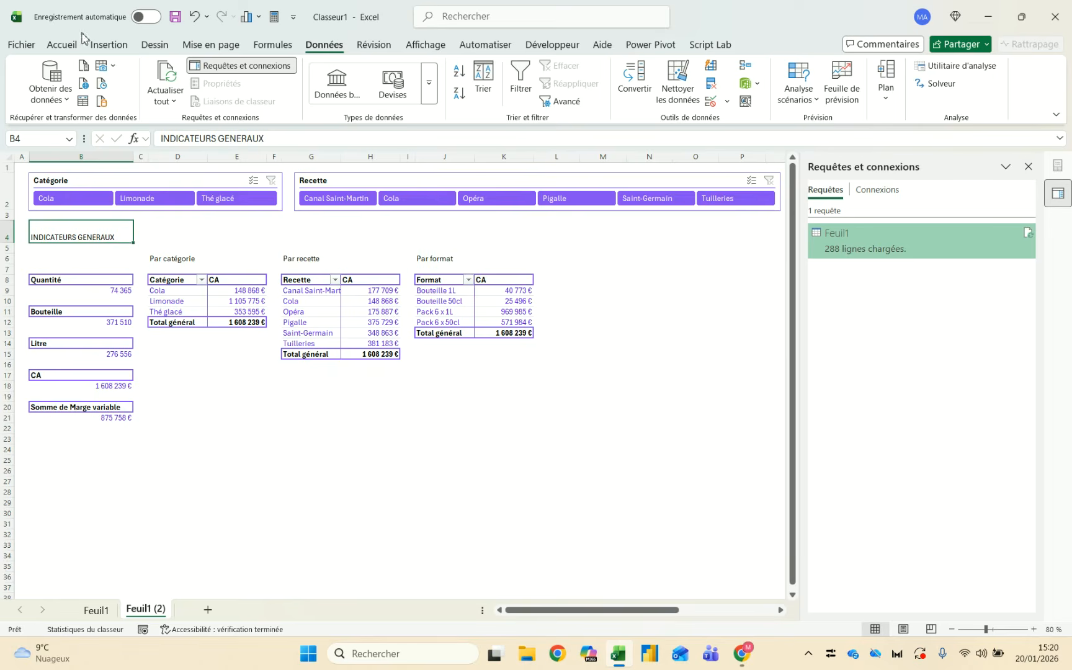
Format the B4 heading with horizontal and vertical centring, the purple theme fill, and white bold text at size 12
click(64, 44)
click(278, 93)
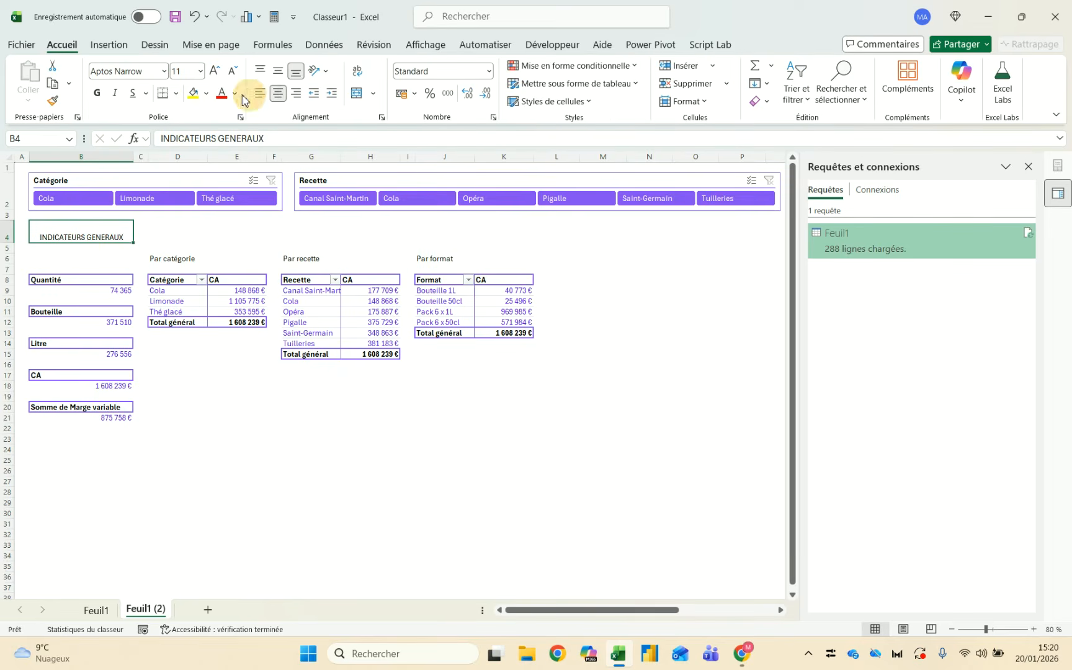
click(206, 93)
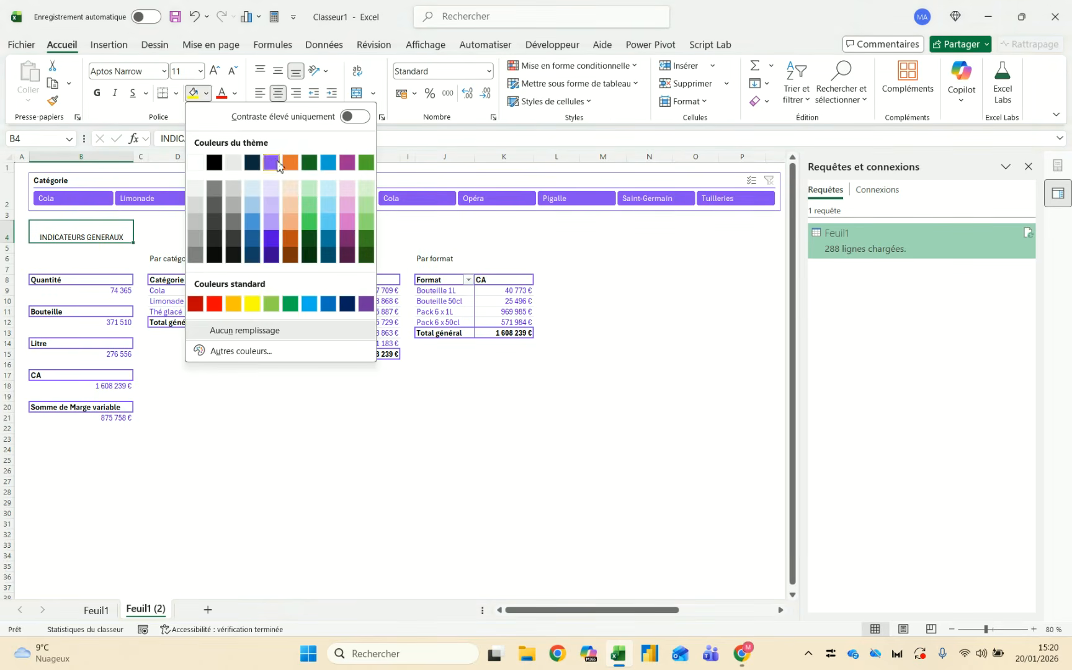
click(277, 163)
click(235, 93)
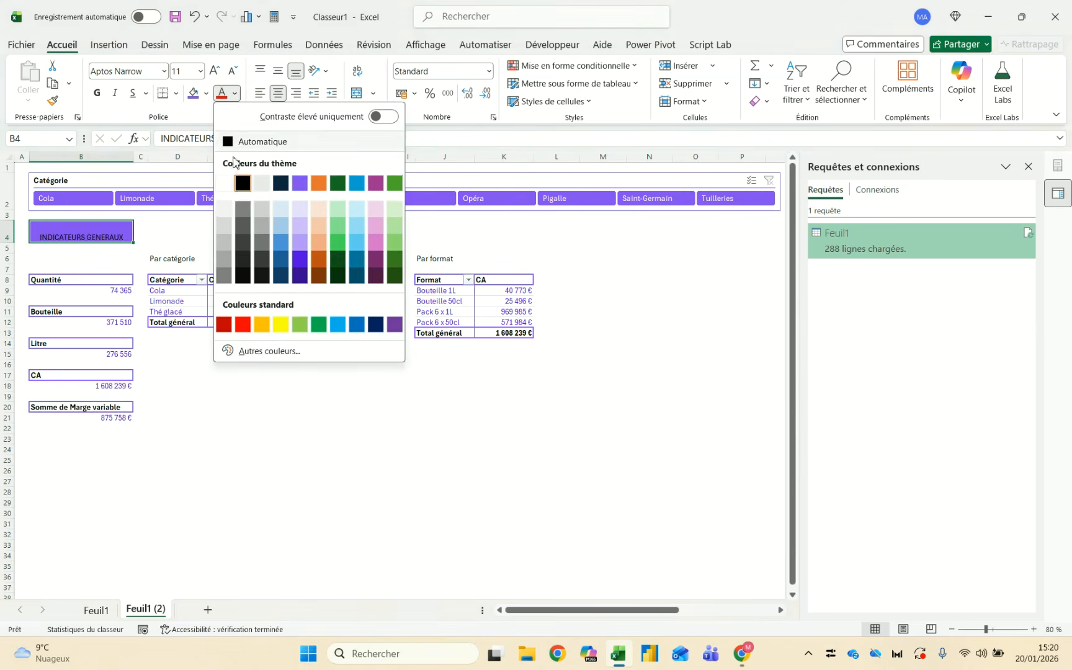
click(236, 182)
click(278, 72)
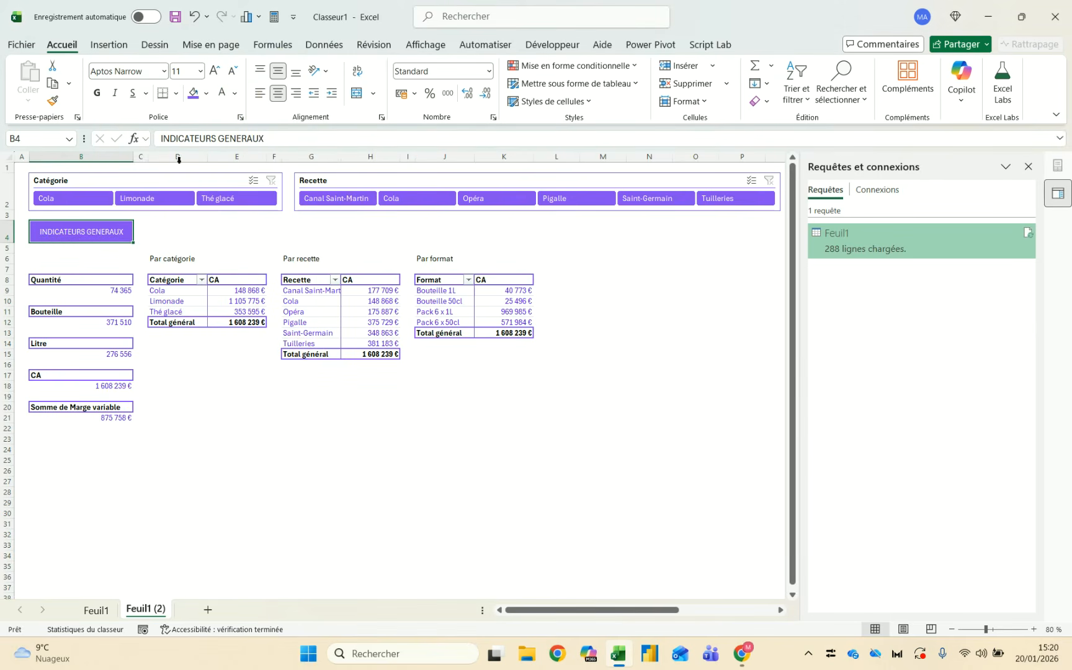
click(97, 93)
click(214, 70)
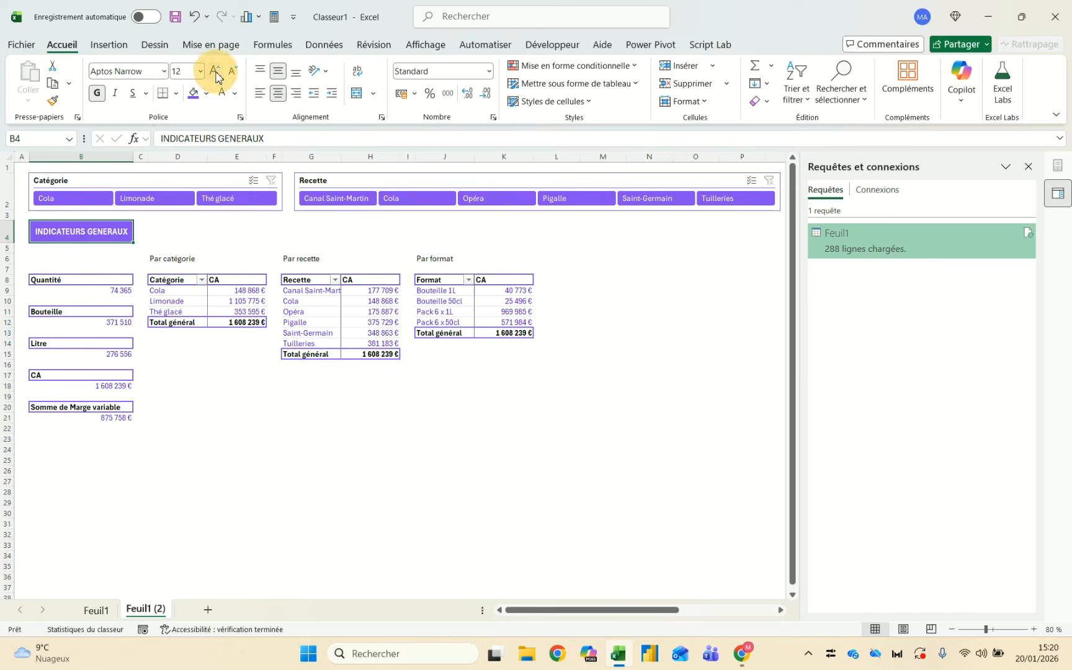
Set the width of column B to 30
click(107, 269)
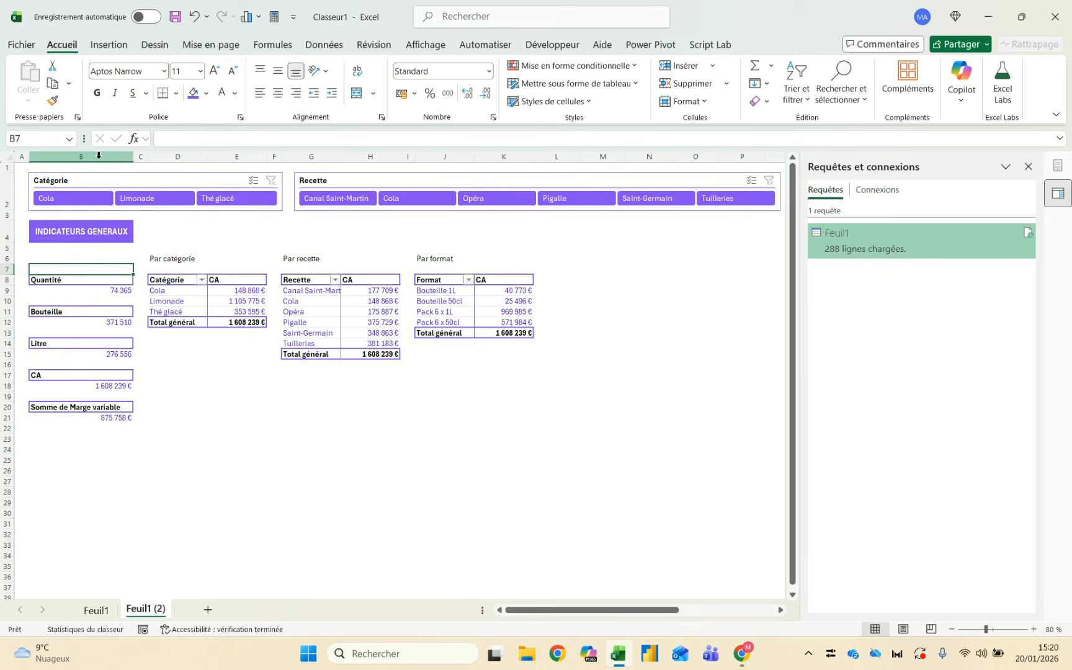
click(94, 156)
right_click(99, 159)
click(162, 398)
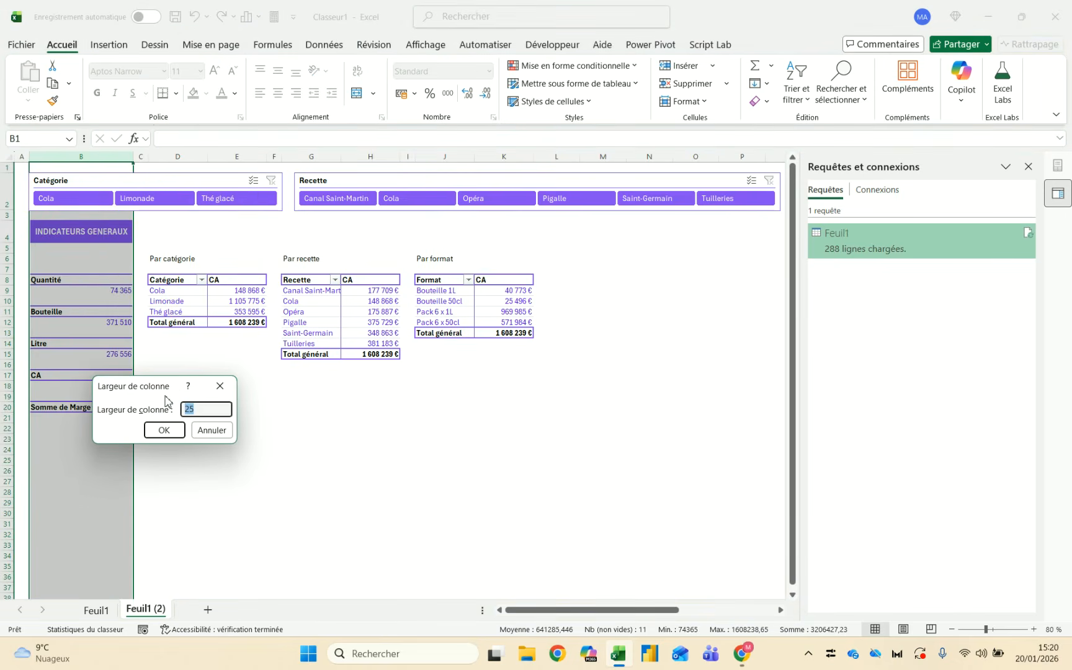
text(30)
key(Return)
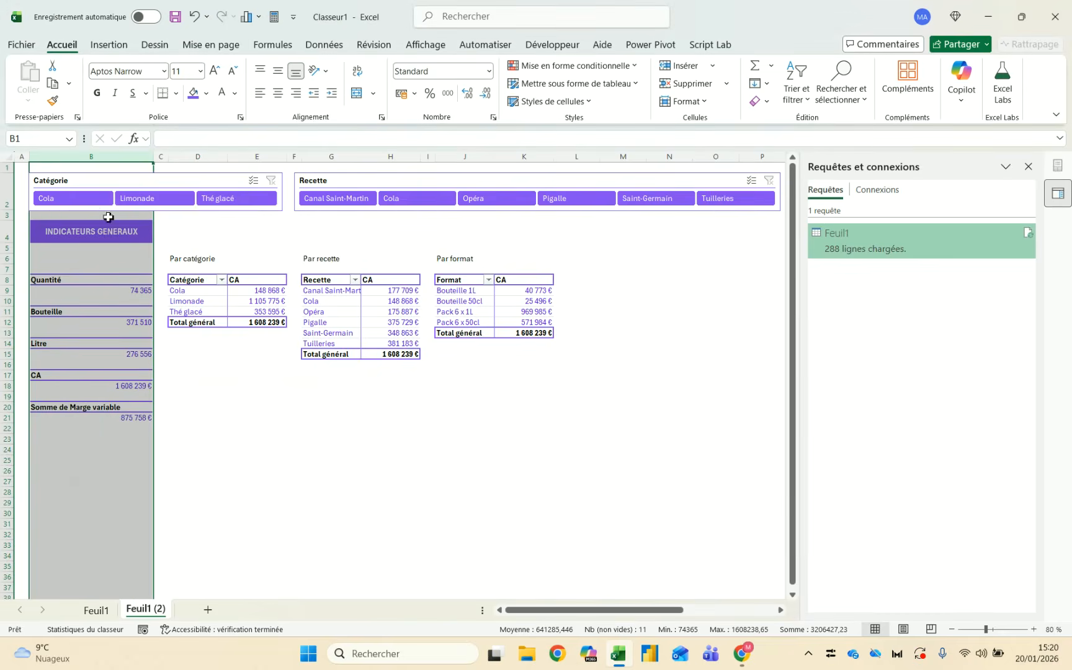
Copy the formatted INDICATEURS GENERAUX heading from B4 to D4
click(85, 241)
key(ctrl+c)
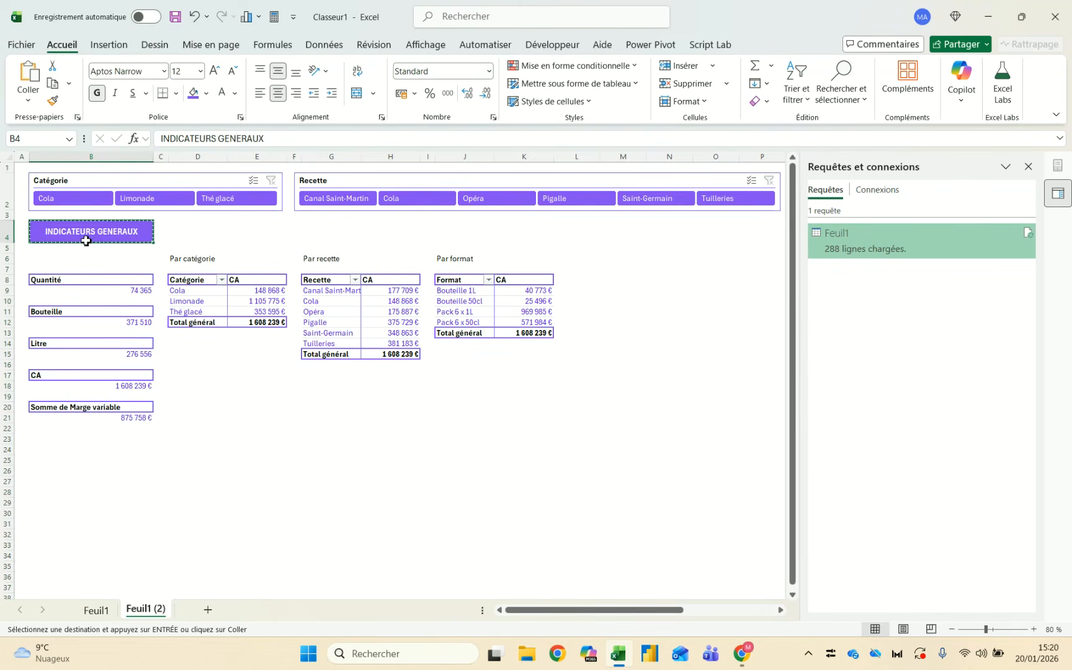
key(Right)
key(Right)
key(ctrl+v)
key(Escape)
Merge and centre the copied heading across D4:K4
key(shift+Right)
key(shift+Right)
key(shift+Right)
key(shift+Right)
key(shift+Right)
key(shift+Right)
key(shift+Right)
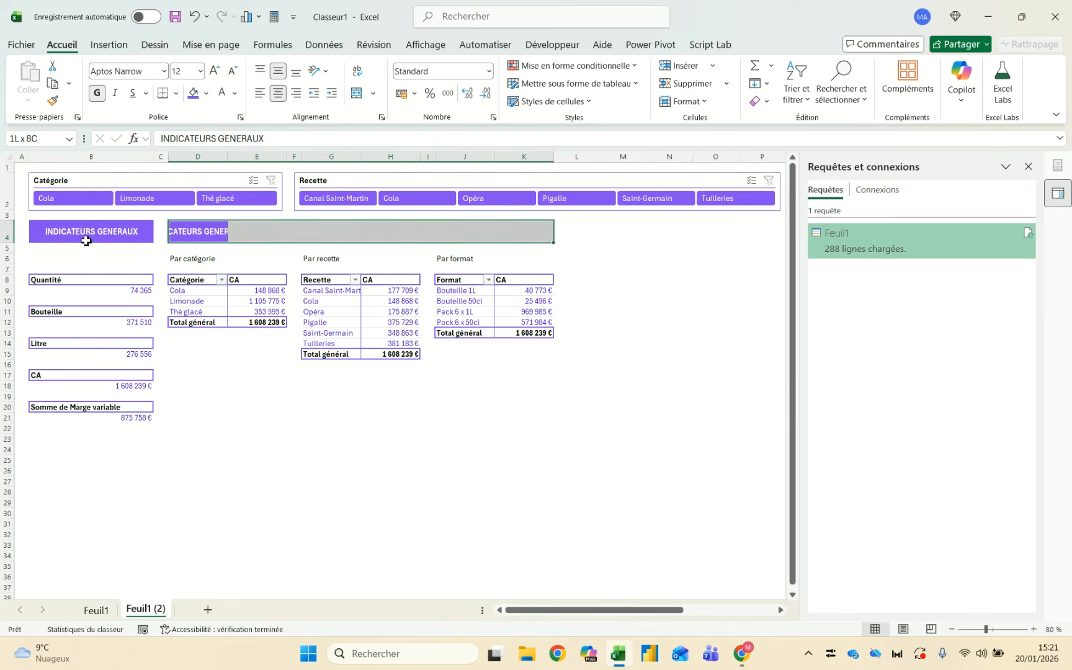
click(357, 93)
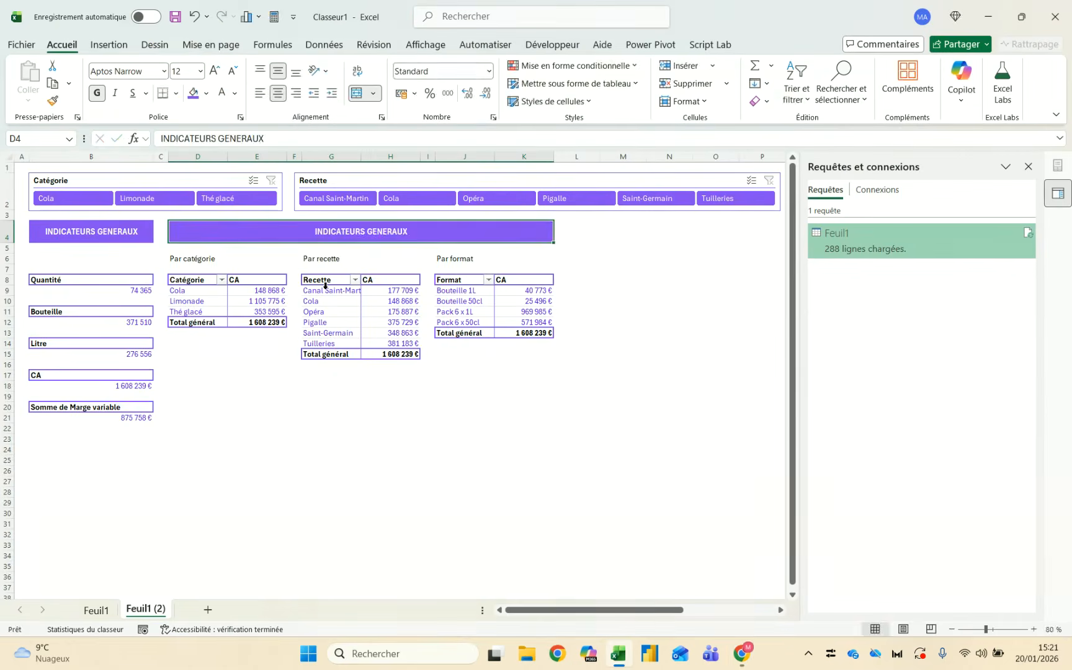
Change the merged D4 heading to ANALYSES PAR TYPE DE PRODUIT
text(ANALYSES)
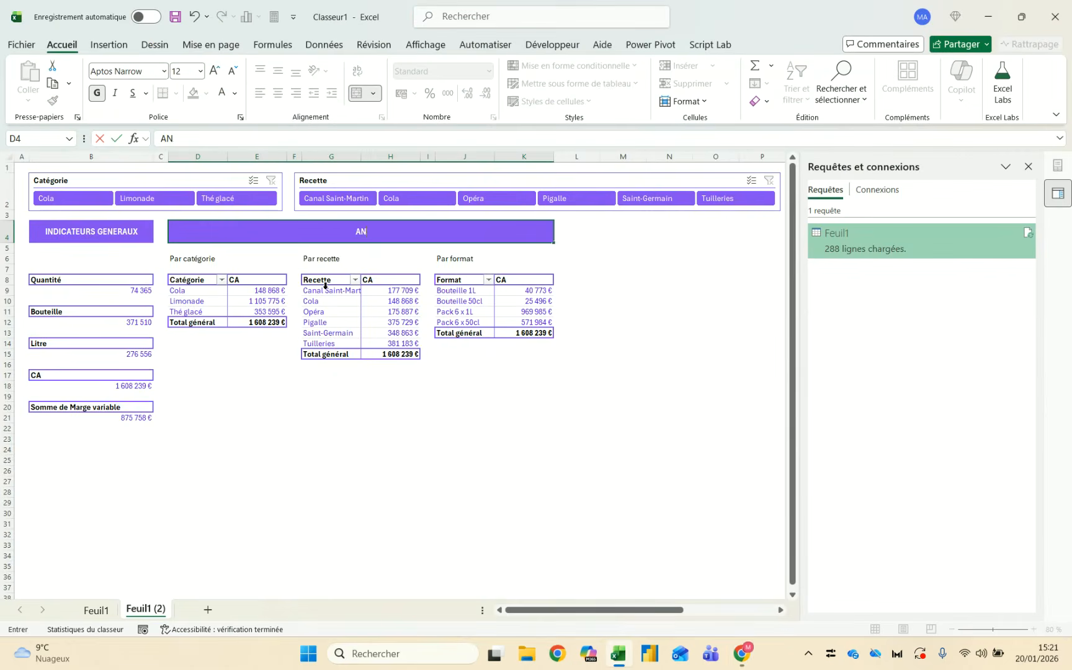
text(PAR)
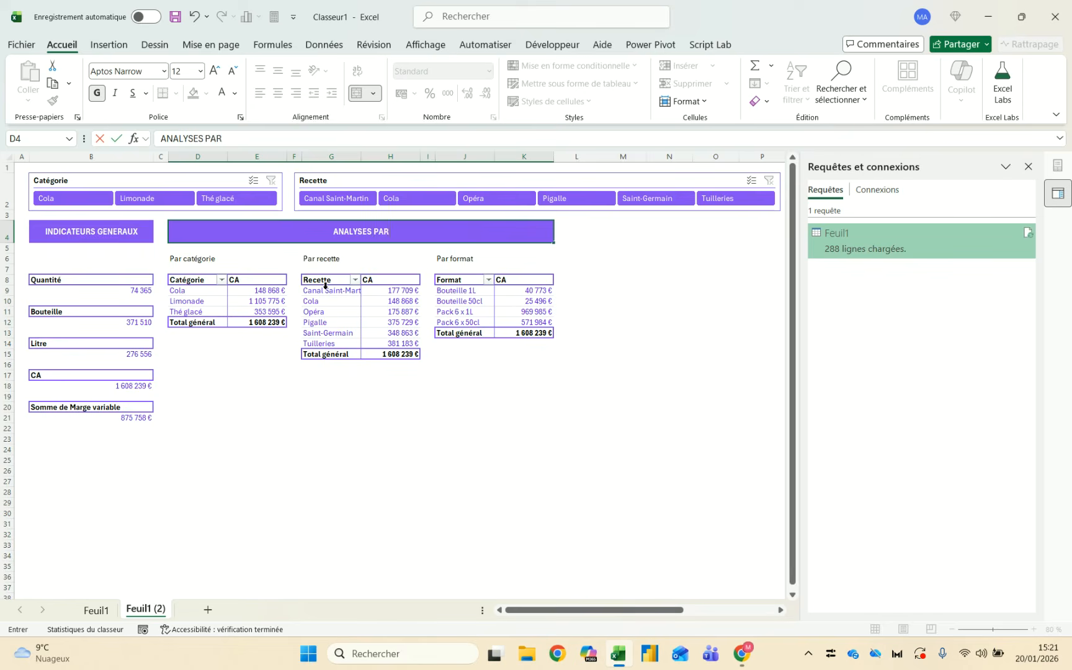
text( TYPE DE PRODUIT)
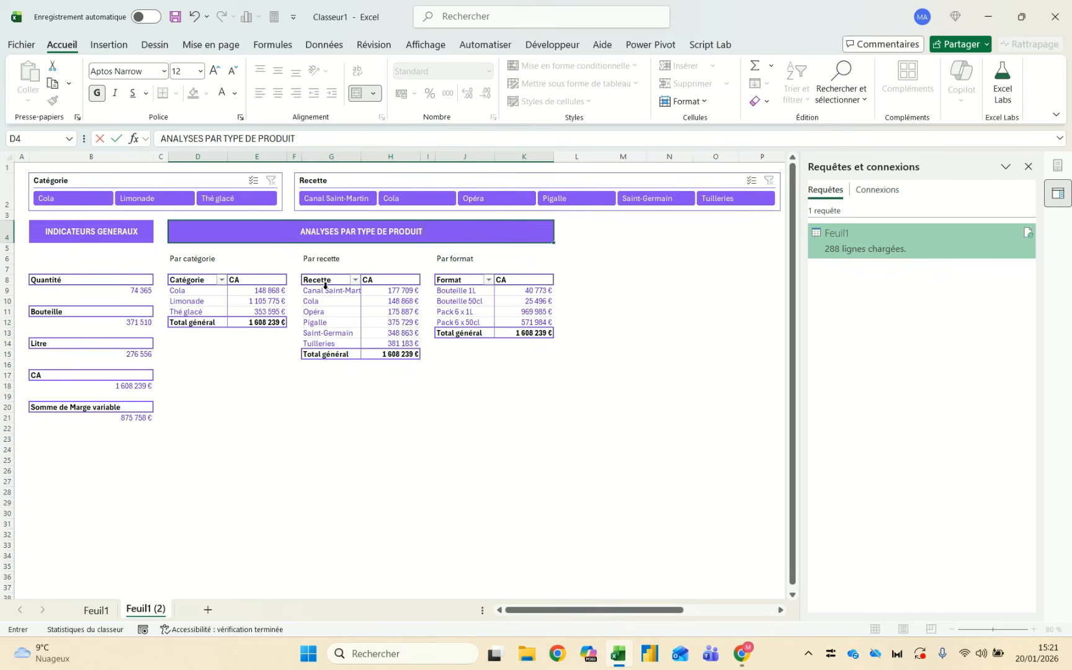
key(ctrl+Return)
Copy the merged ANALYSES PAR TYPE DE PRODUIT heading to M4
key(ctrl+c)
key(Right)
key(Right)
key(Right)
key(Left)
key(Left)
key(Right)
key(ctrl+v)
key(Escape)
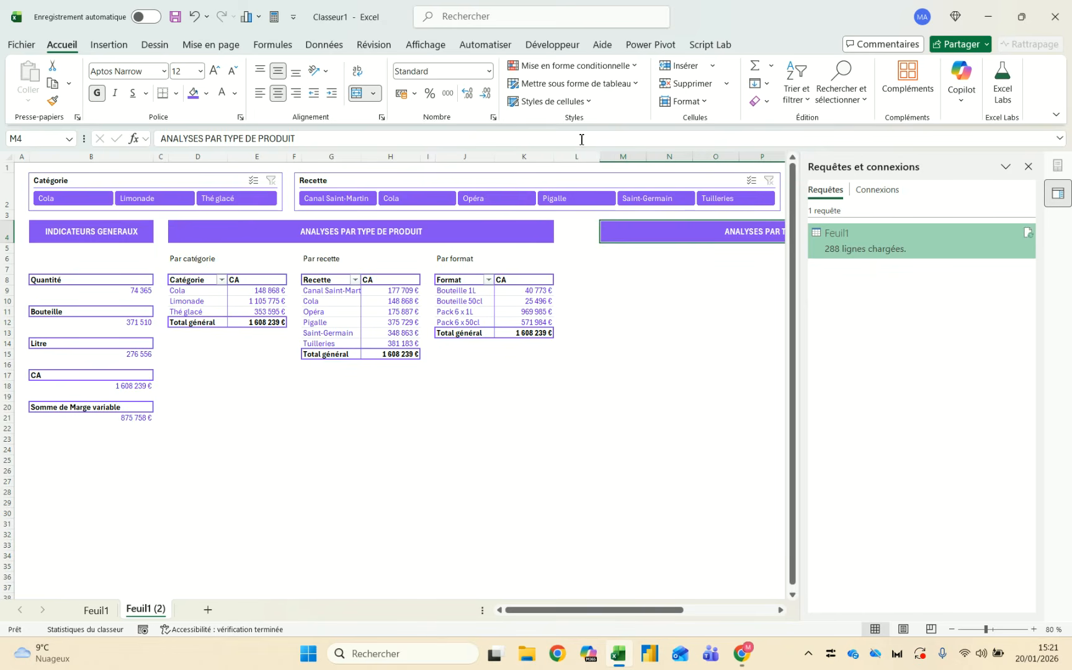
Set the width of column L to 3
right_click(577, 156)
click(613, 399)
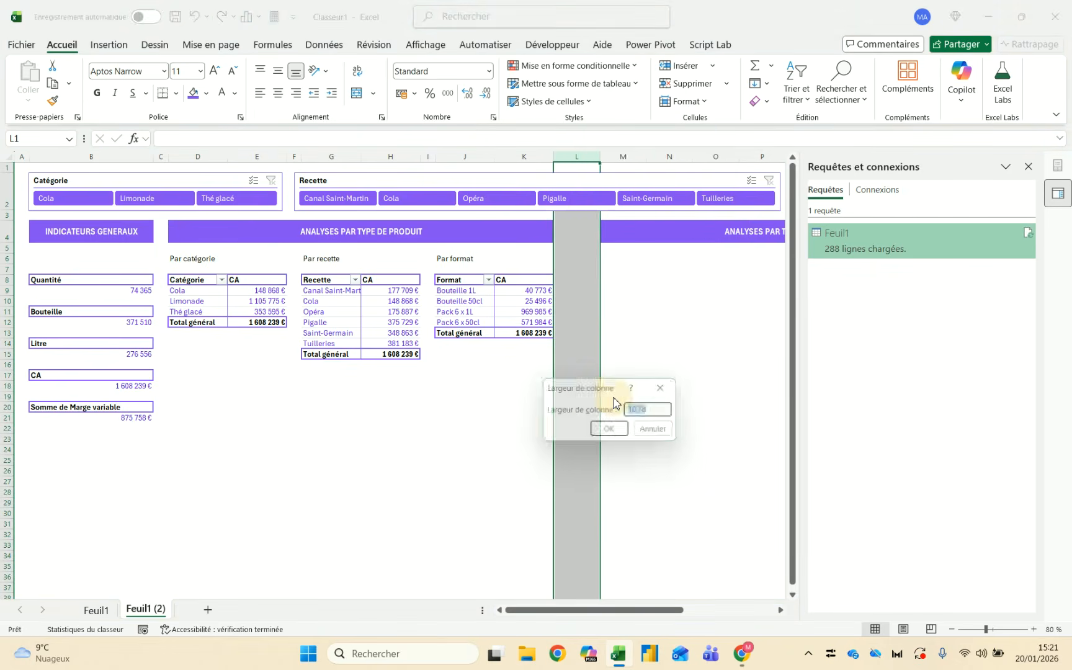
text(3)
key(Return)
Change the M4 heading to ANALYSES PAR PERIODE
click(595, 239)
scroll(595, 239, right, 3)
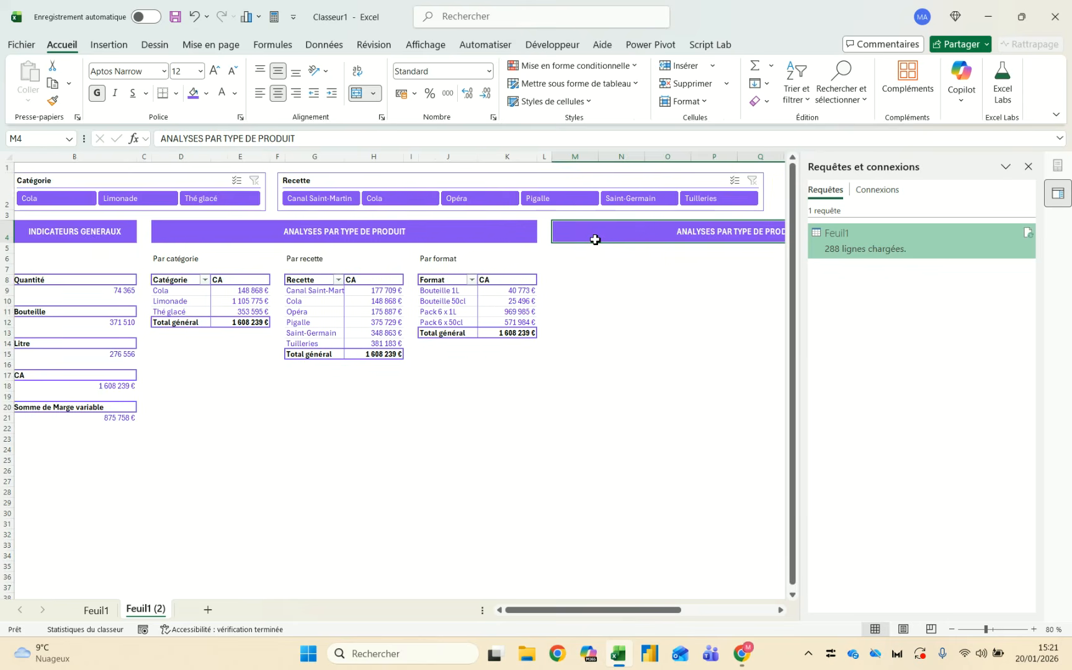
drag(227, 139, 385, 153)
text(L)
key(BackSpace)
text(PERIODE)
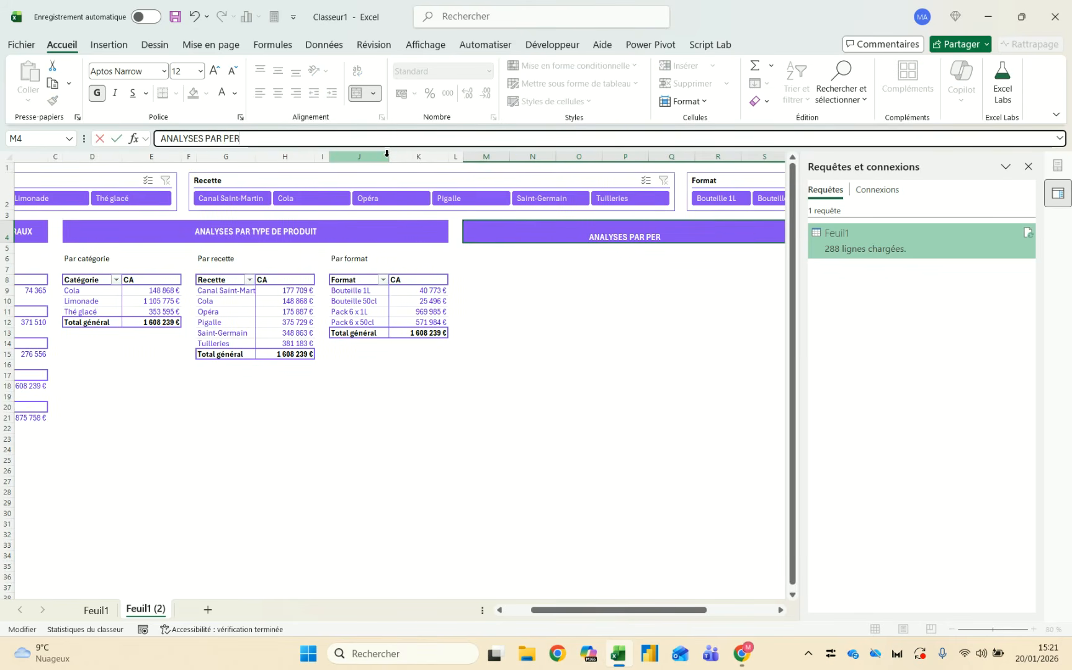
key(Return)
Copy the Par catégorie title and its pivot table from D6:E12 to M6
key(Down)
key(Left)
key(Left)
key(Left)
key(Left)
key(Left)
key(Left)
key(Left)
key(Left)
key(Left)
key(Left)
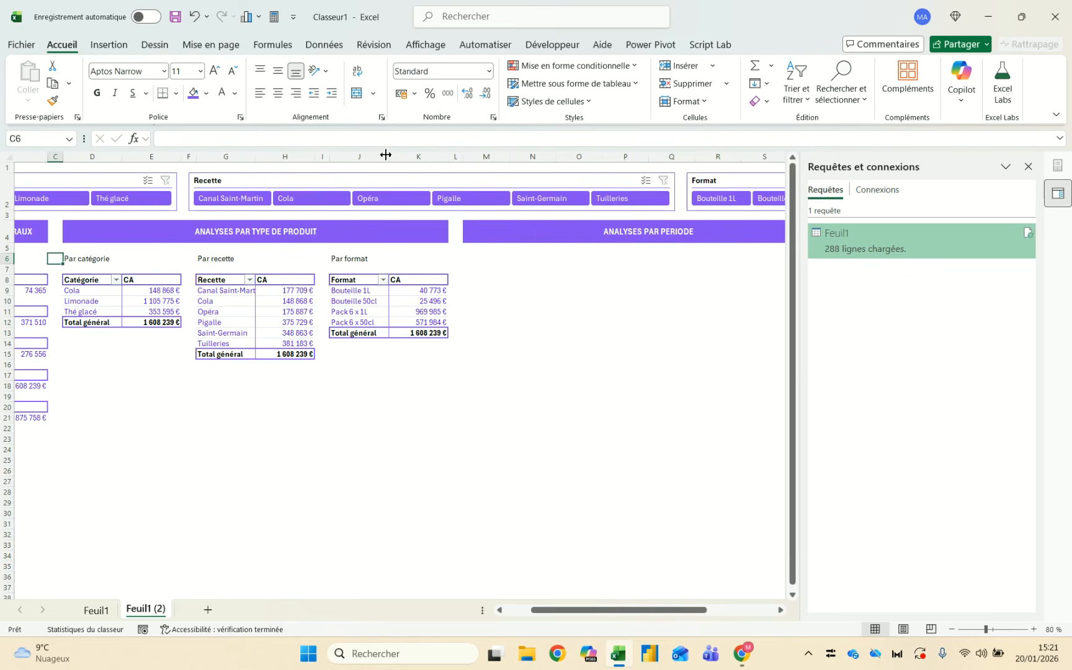
key(Right)
key(shift+Down)
key(shift+Down)
key(shift+Down)
key(shift+Down)
key(shift+Down)
key(shift+Down)
key(shift+Right)
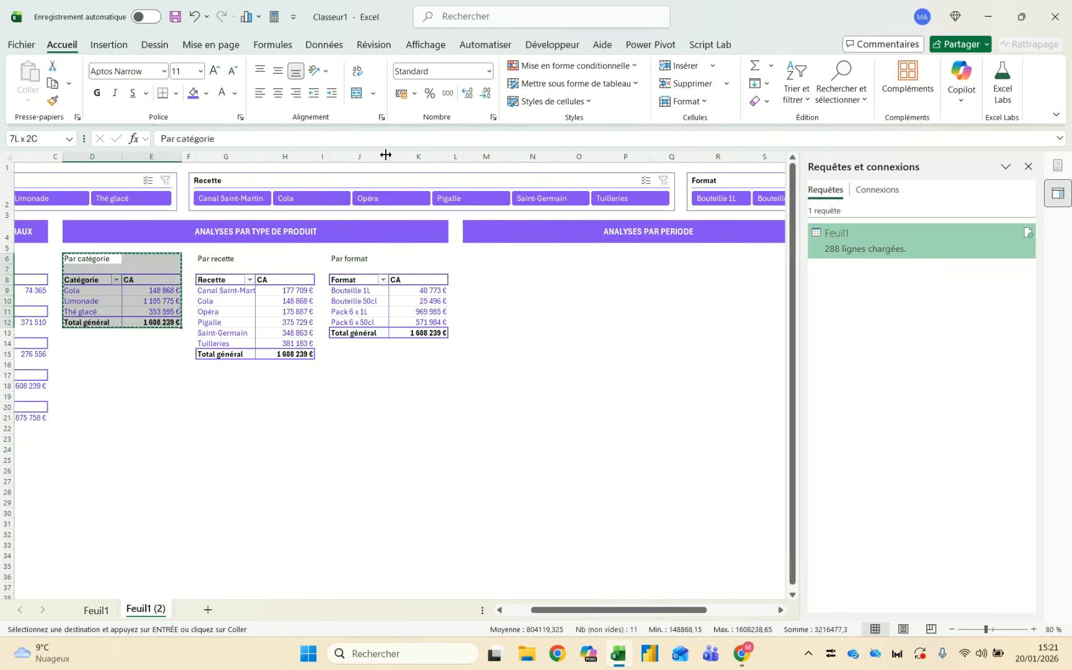
key(ctrl+c)
key(Right)
key(Right)
key(Right)
key(Right)
key(Right)
key(Right)
key(Right)
key(Right)
key(Right)
key(ctrl+v)
key(Right)
key(Left)
key(Escape)
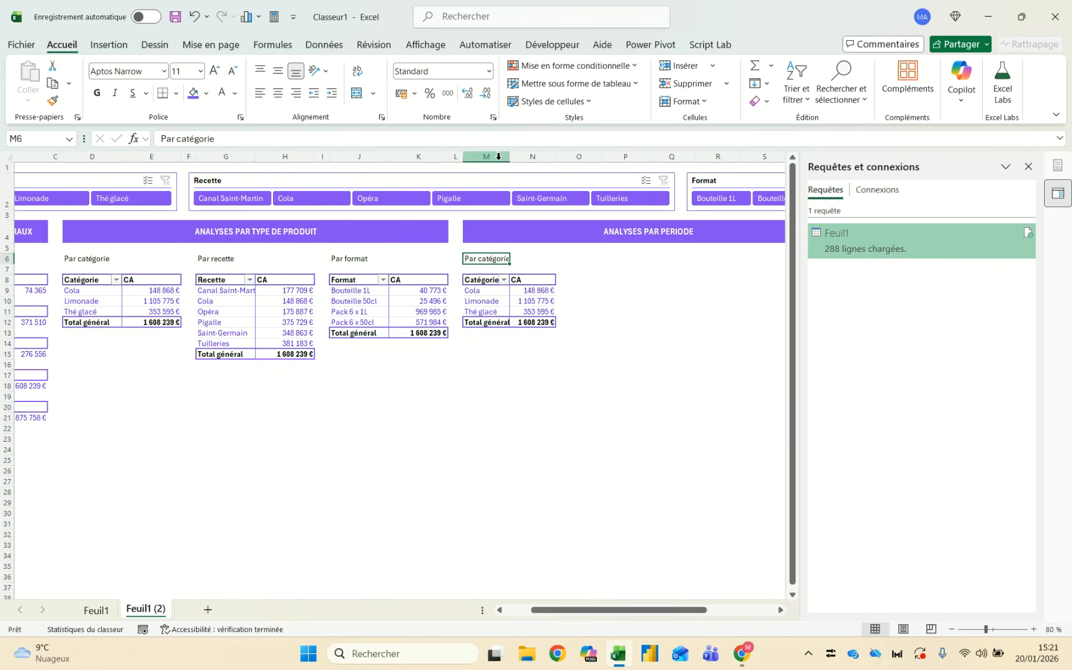
In the copied pivot table at M8, replace Catégorie with Date (mois) as the only row field
click(487, 302)
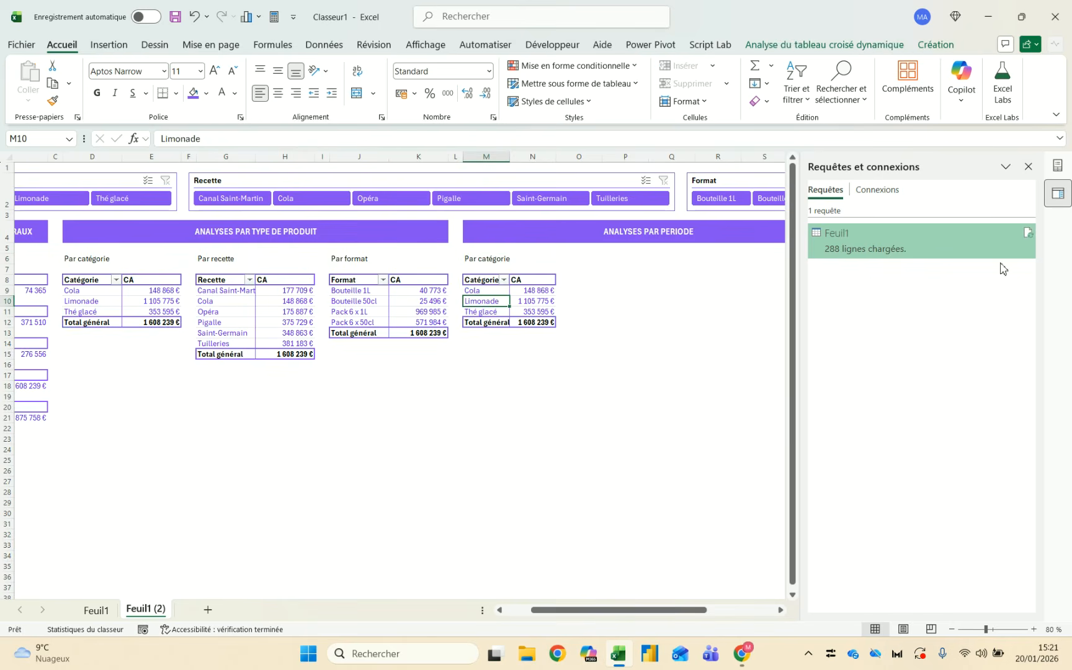
click(1068, 163)
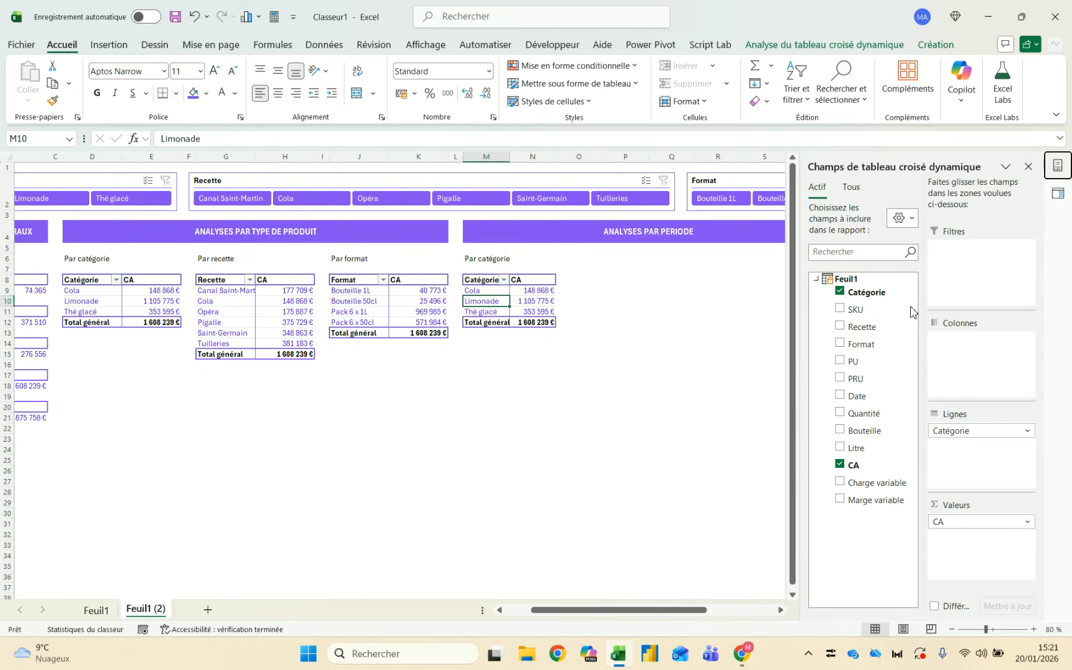
click(840, 292)
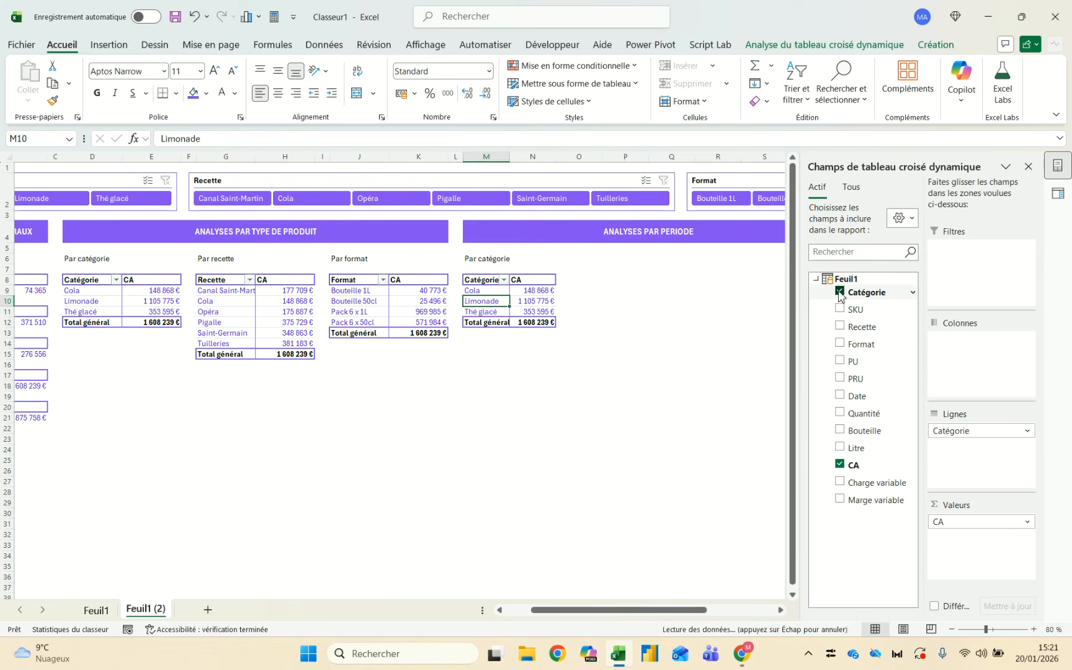
click(840, 395)
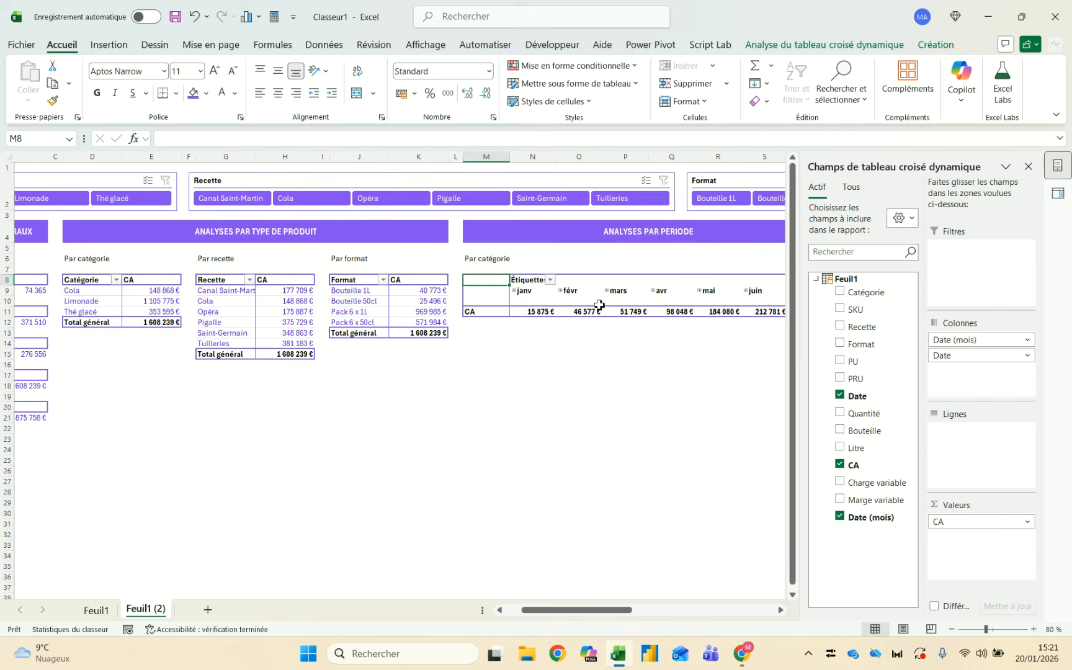
scroll(533, 315, right, 2)
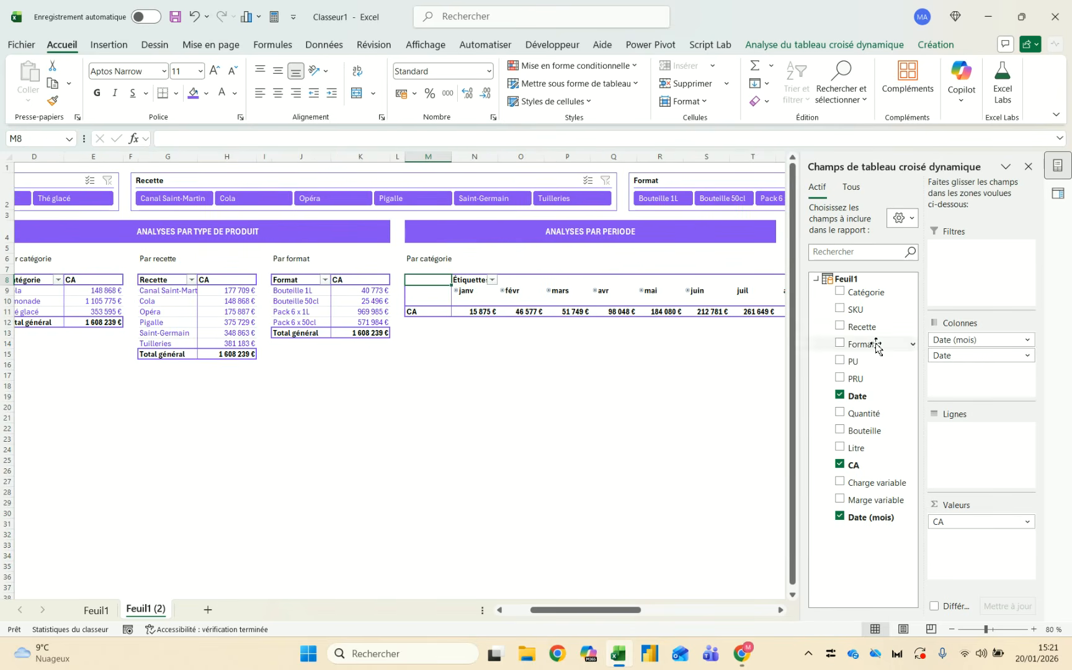
click(839, 395)
drag(970, 340, 979, 457)
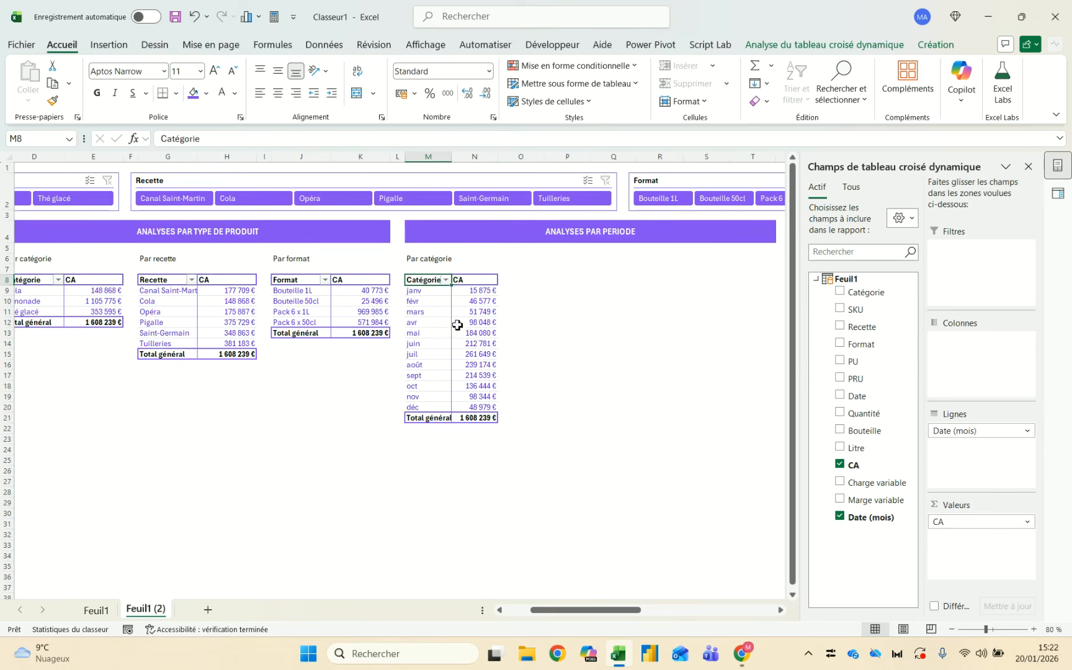
Group the dates of the pivot table at M8 by Mois and Années
click(414, 302)
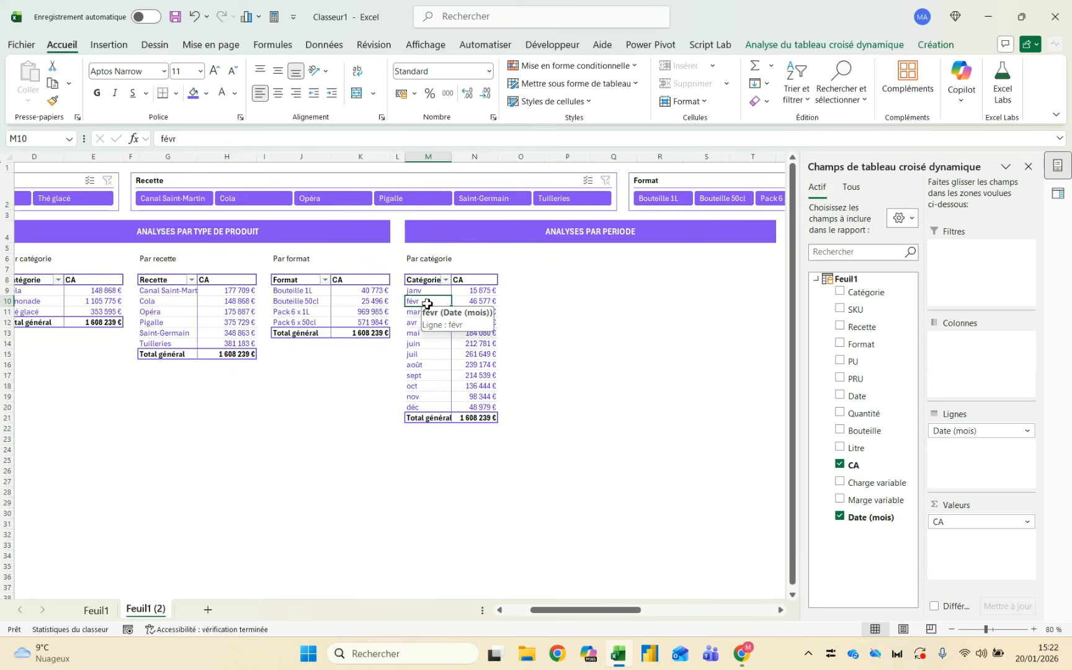
right_click(427, 304)
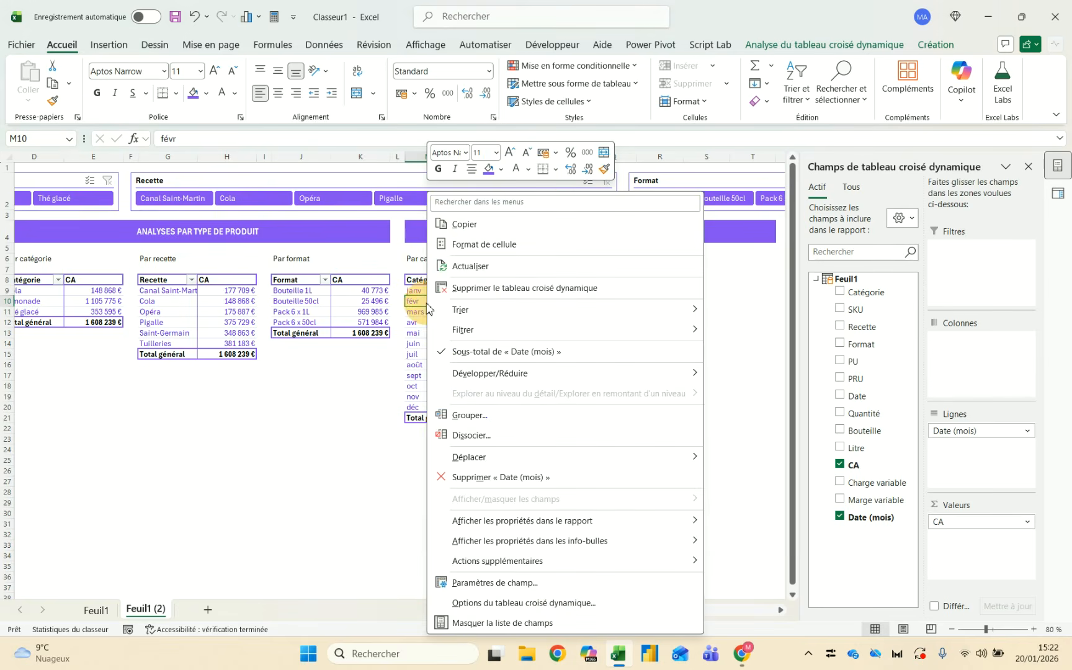
click(446, 415)
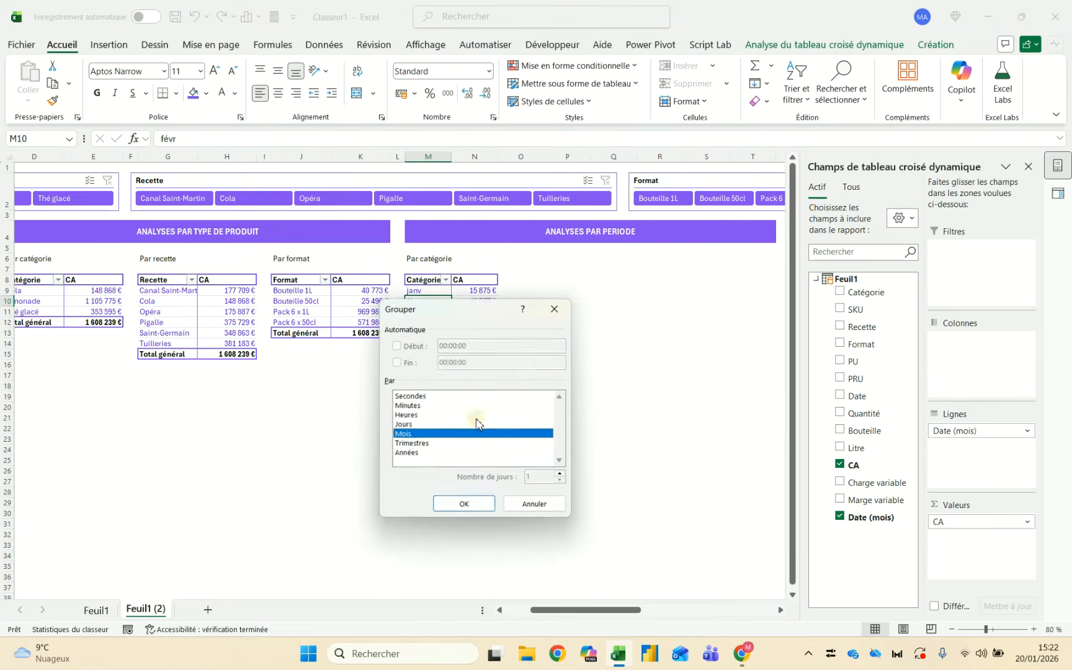
click(405, 454)
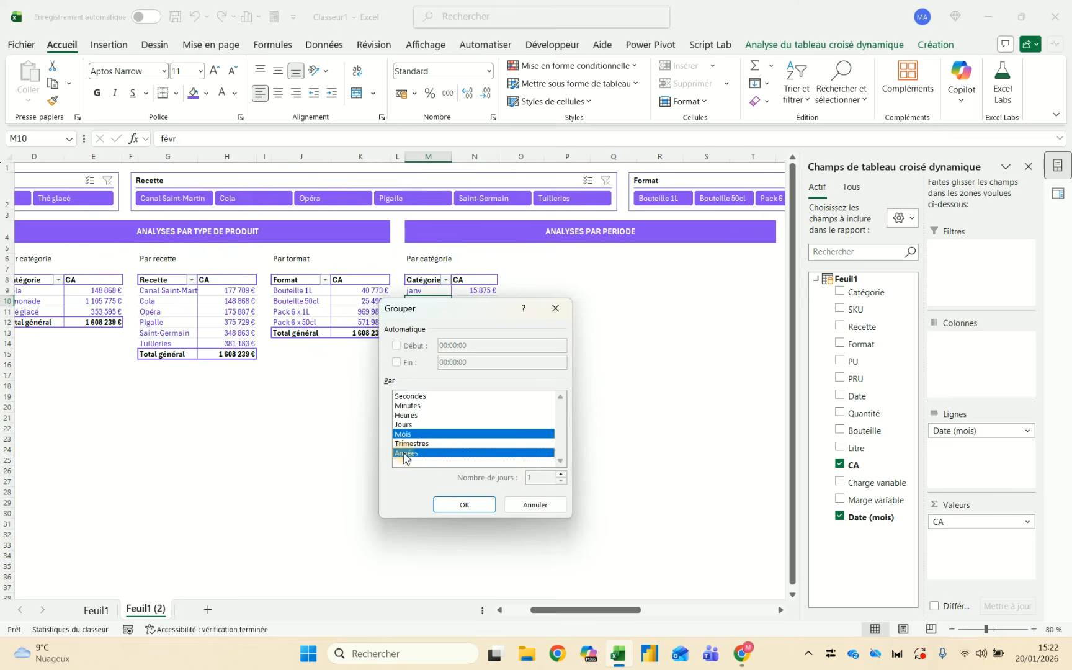
click(464, 504)
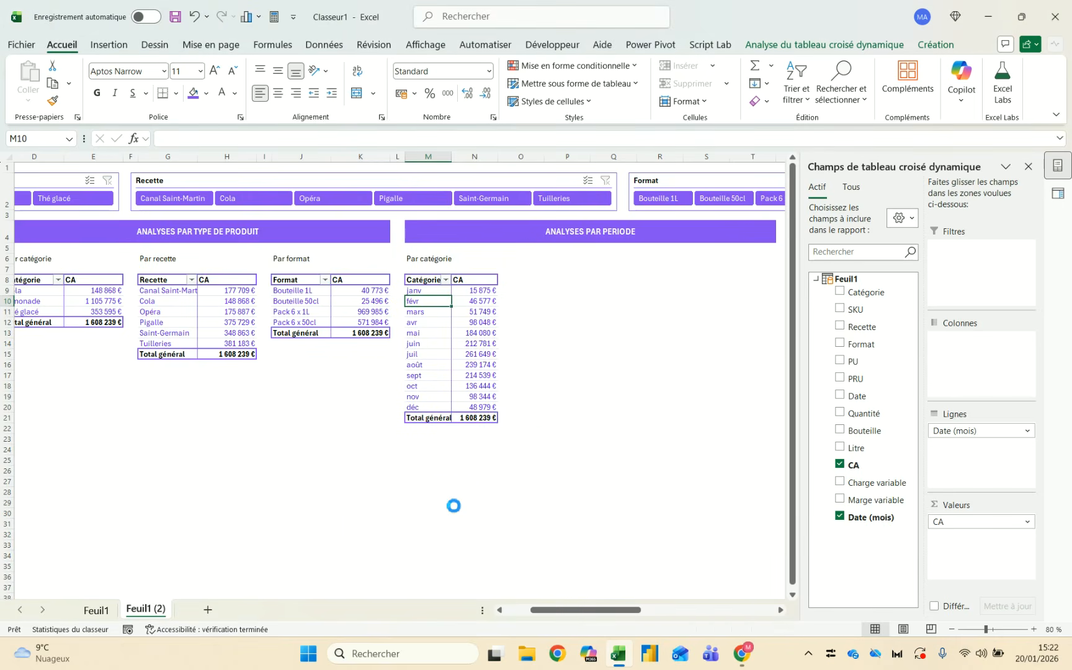
click(425, 292)
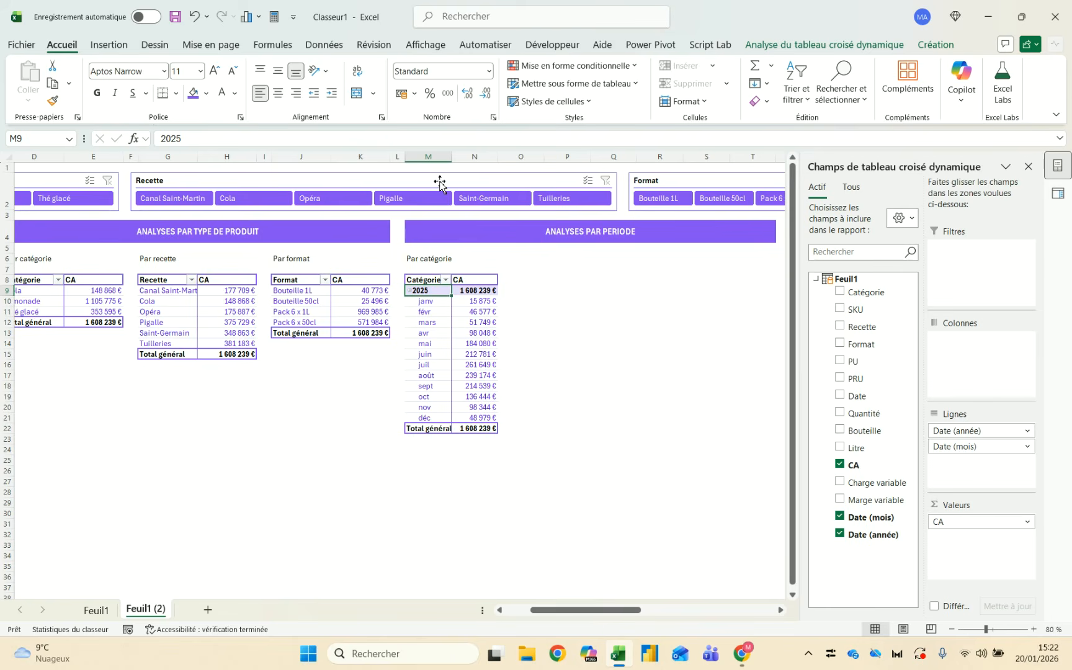
Change the M6 title to Quantité par période
click(427, 258)
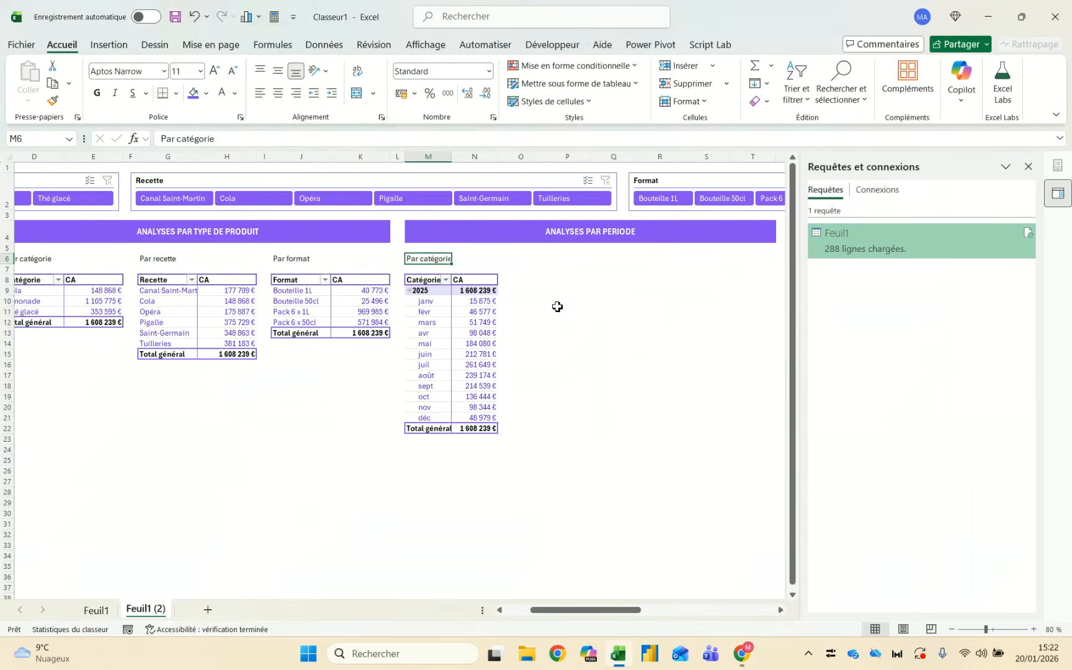
text(Quantité par)
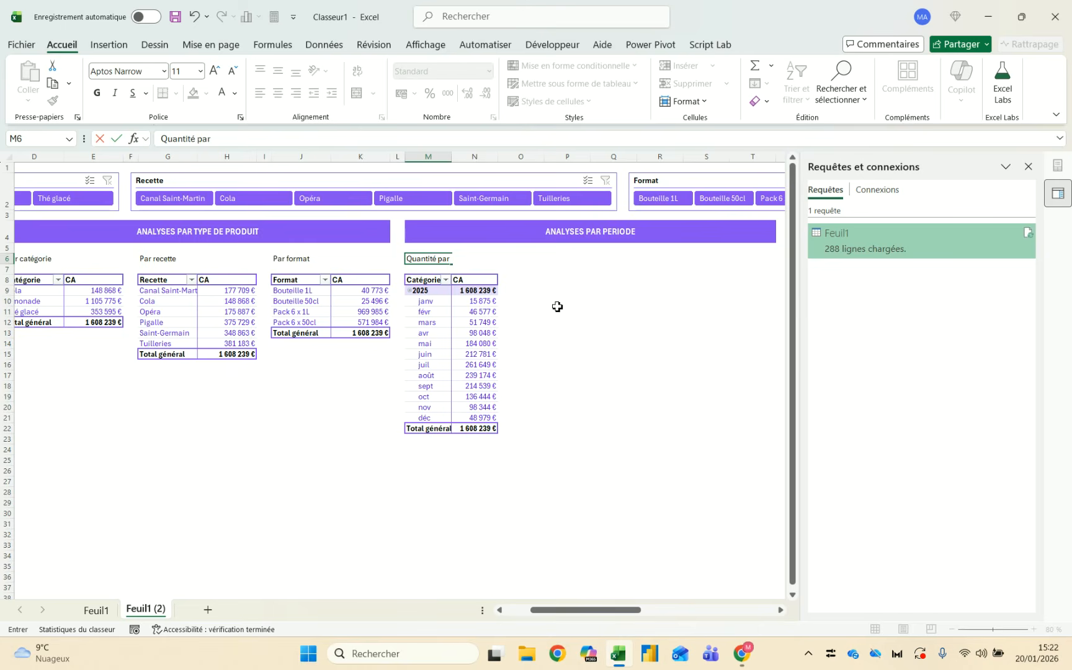
text( période)
key(Return)
Copy the period pivot table from M8 to Q8
key(Up)
drag(426, 277, 469, 423)
key(ctrl+c)
key(Right)
key(Right)
key(Right)
key(ctrl+v)
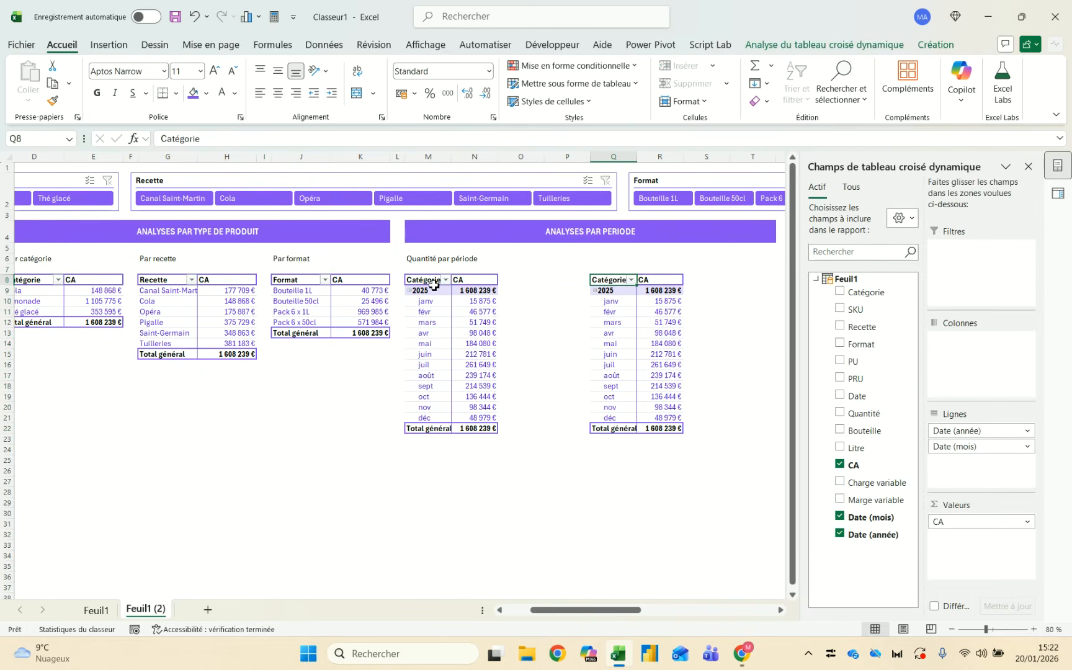
Check the final result image in Chrome, and rename the row headers in M8 and Q8 in Excel to Période
key(alt+Tab)
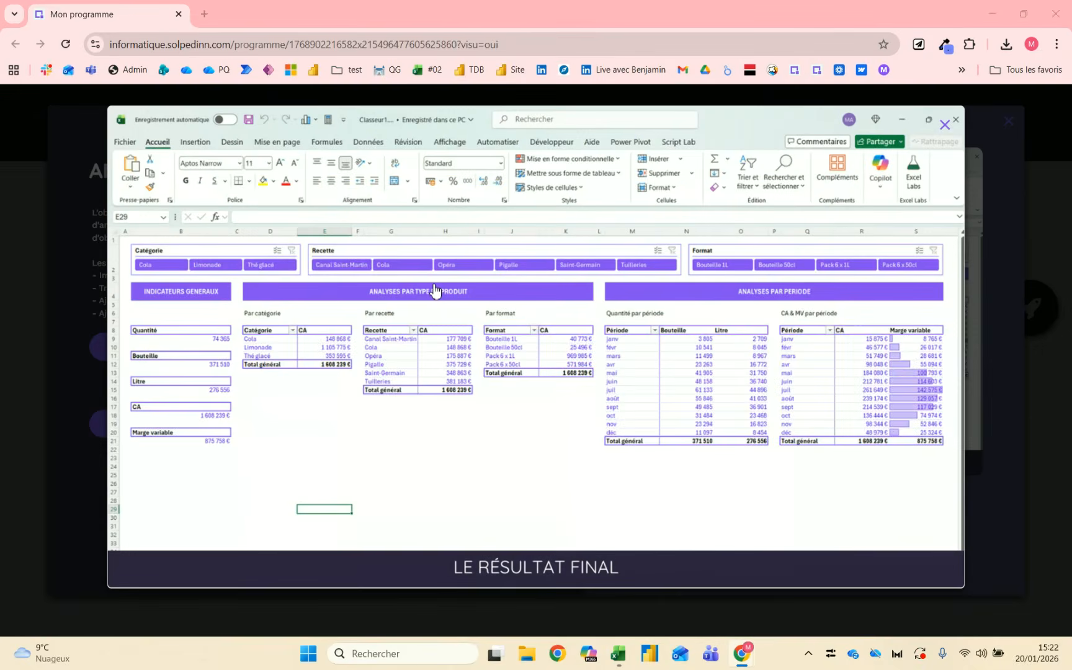
key(alt+Tab)
click(435, 285)
text(Période)
key(Return)
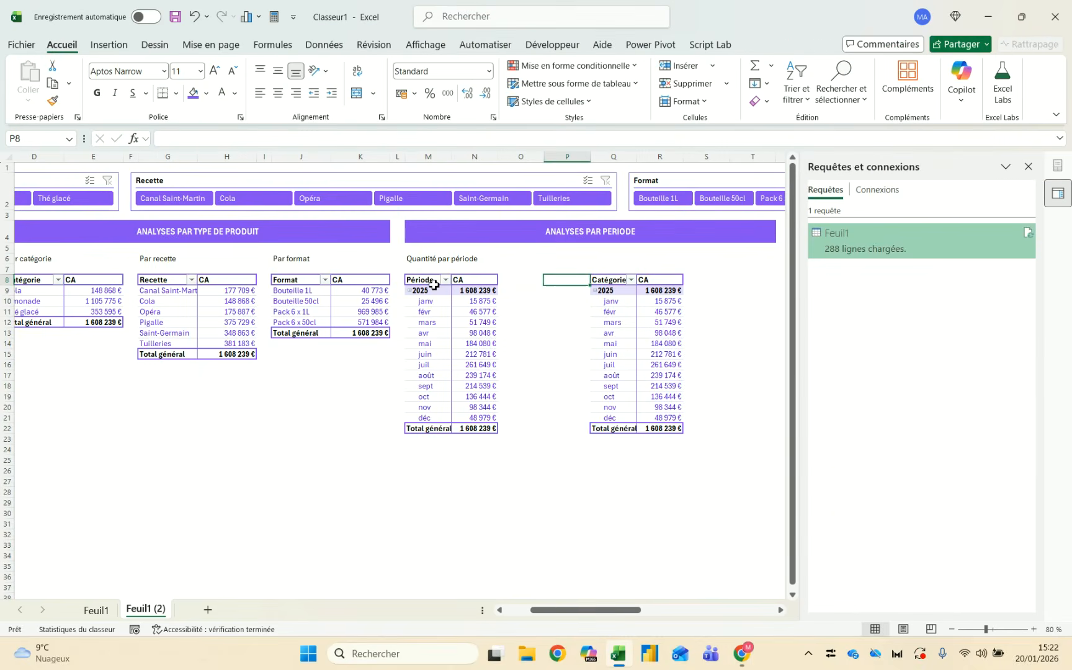
text(Péri)
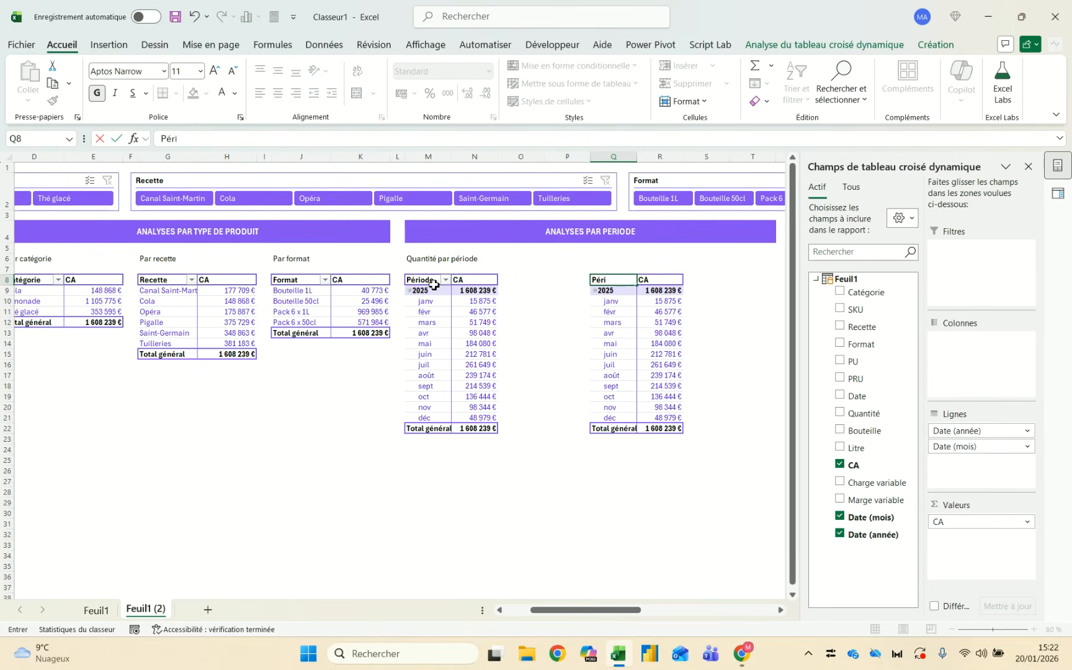
text(ode)
click(437, 290)
Add Marge variable to the values of the pivot table at Q8 and format it as Monétaire in € with 0 decimals
click(617, 329)
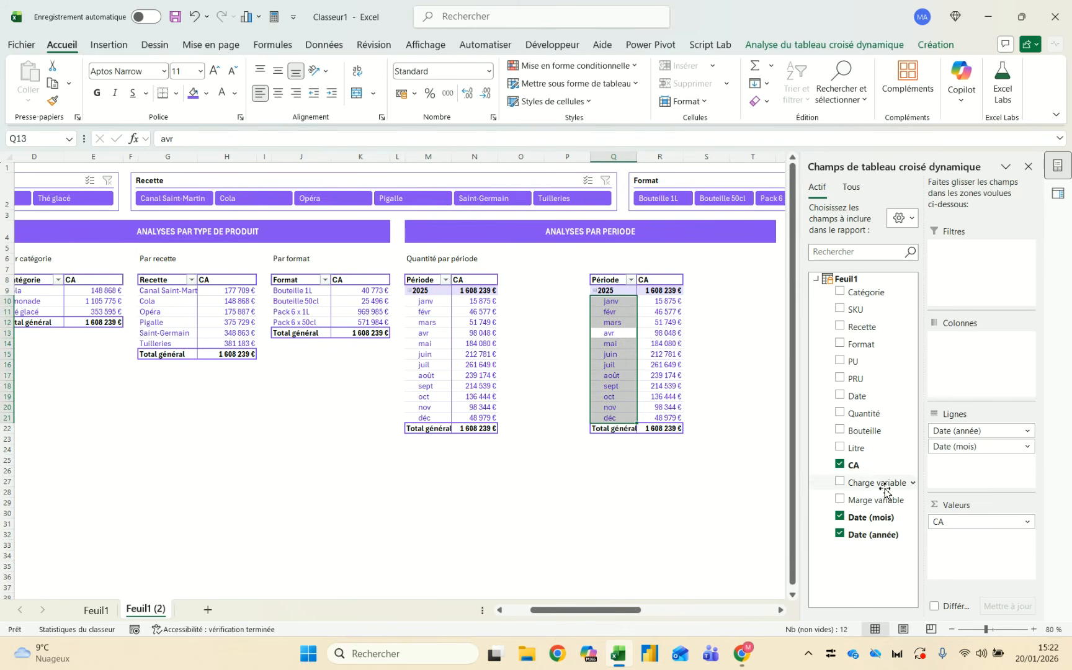
drag(877, 500, 958, 558)
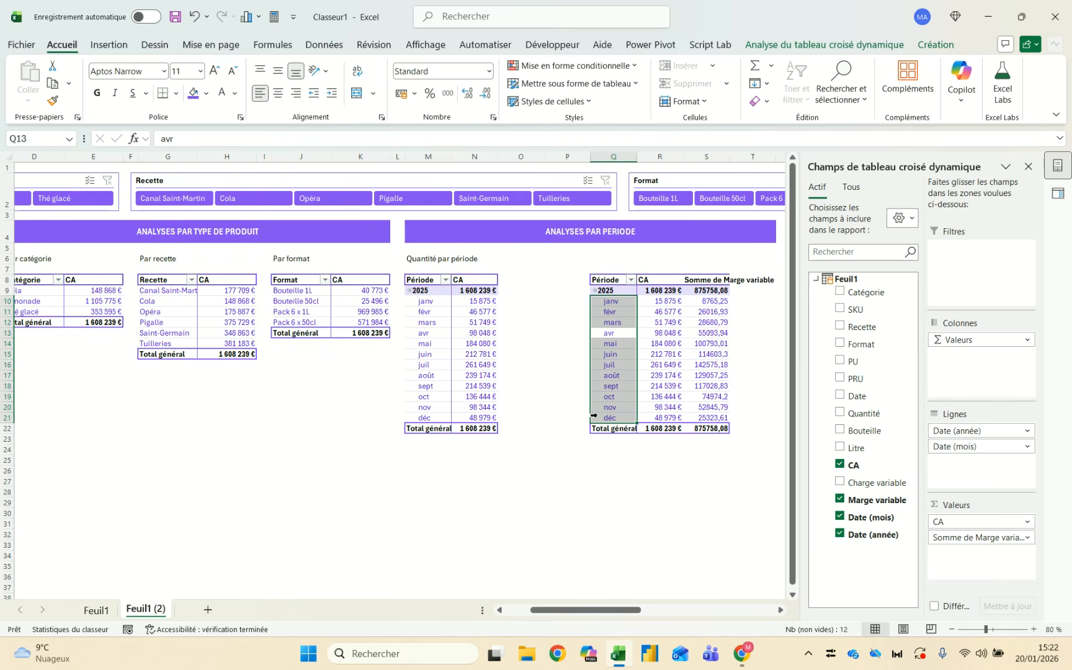
click(704, 304)
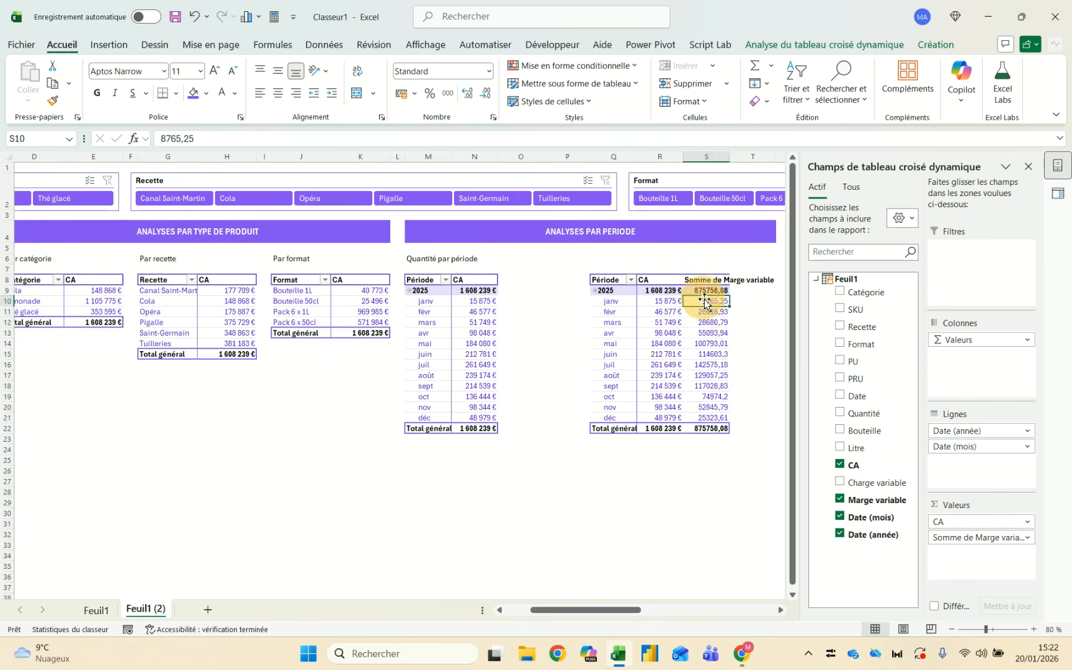
right_click(703, 298)
key(Escape)
right_click(701, 303)
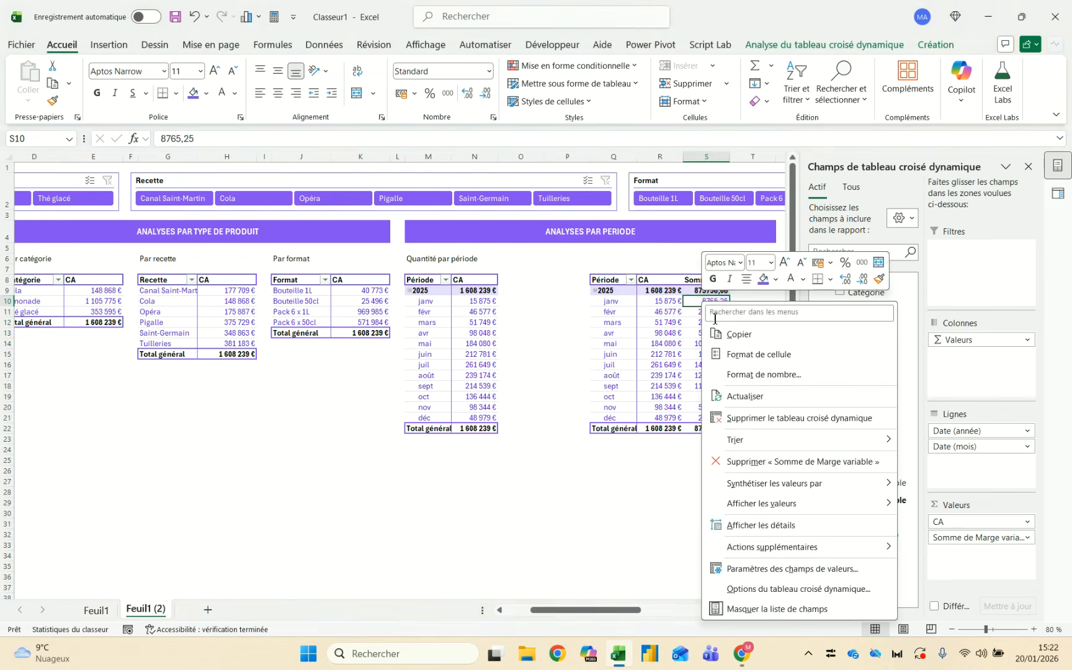
click(742, 373)
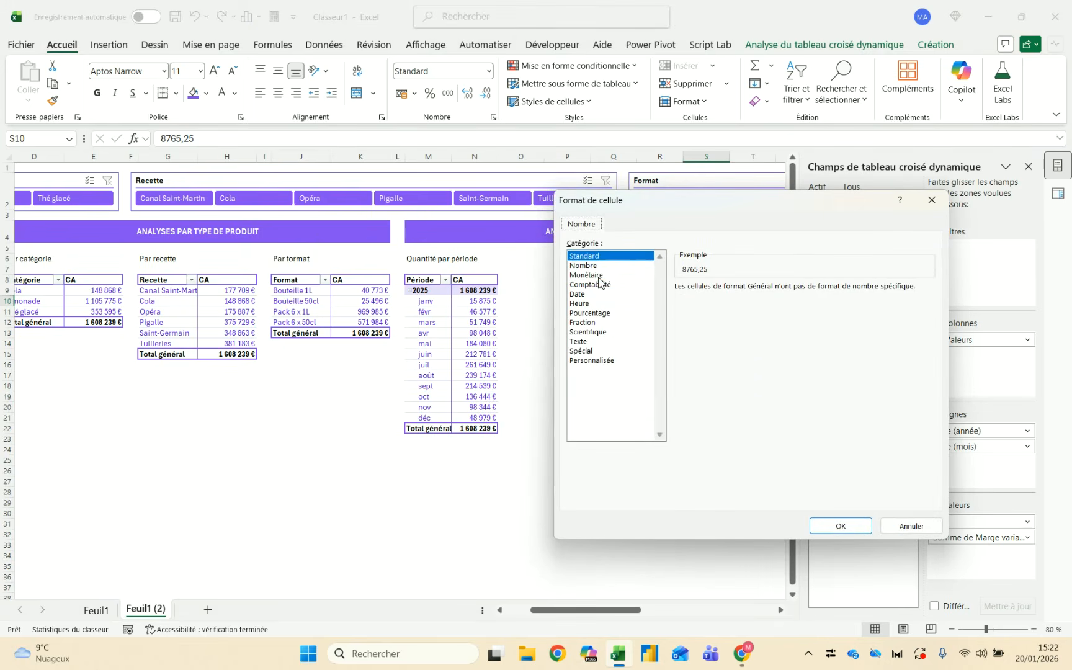
click(586, 275)
click(800, 291)
click(799, 291)
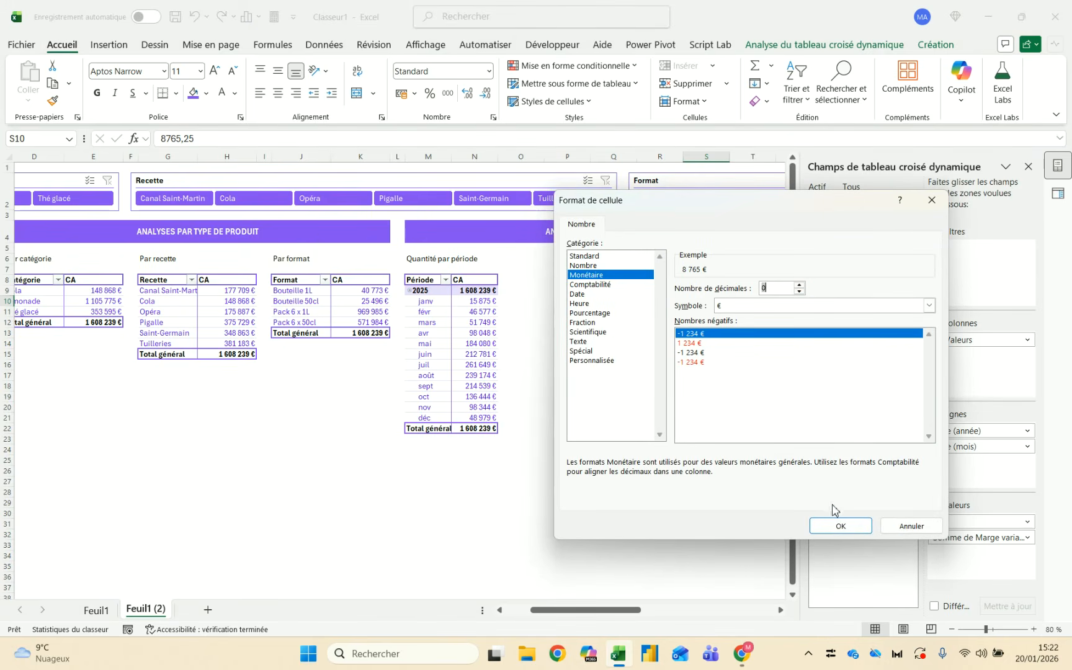
click(839, 525)
Replace CA with the Bouteille and Litre fields in the values of the pivot table at M8
click(461, 308)
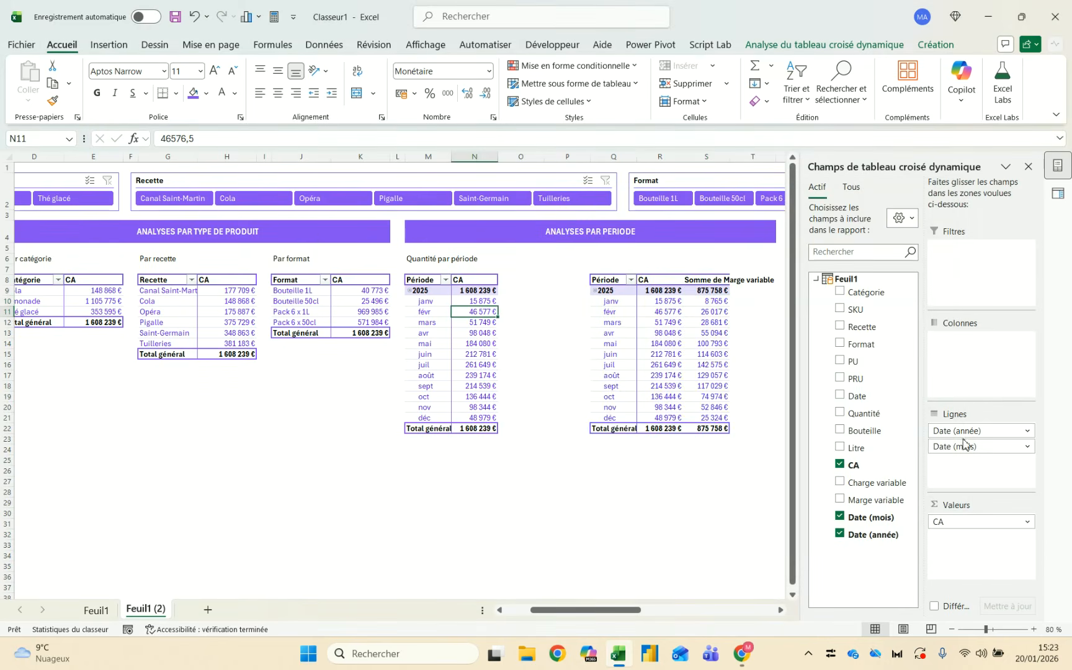
drag(944, 535, 991, 538)
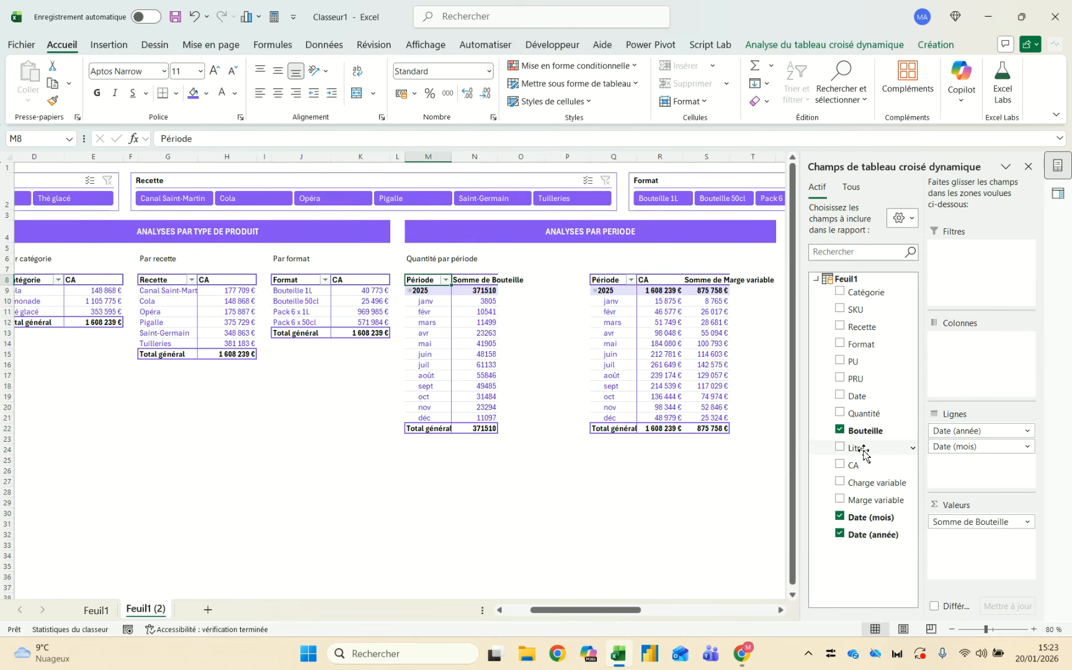
click(841, 447)
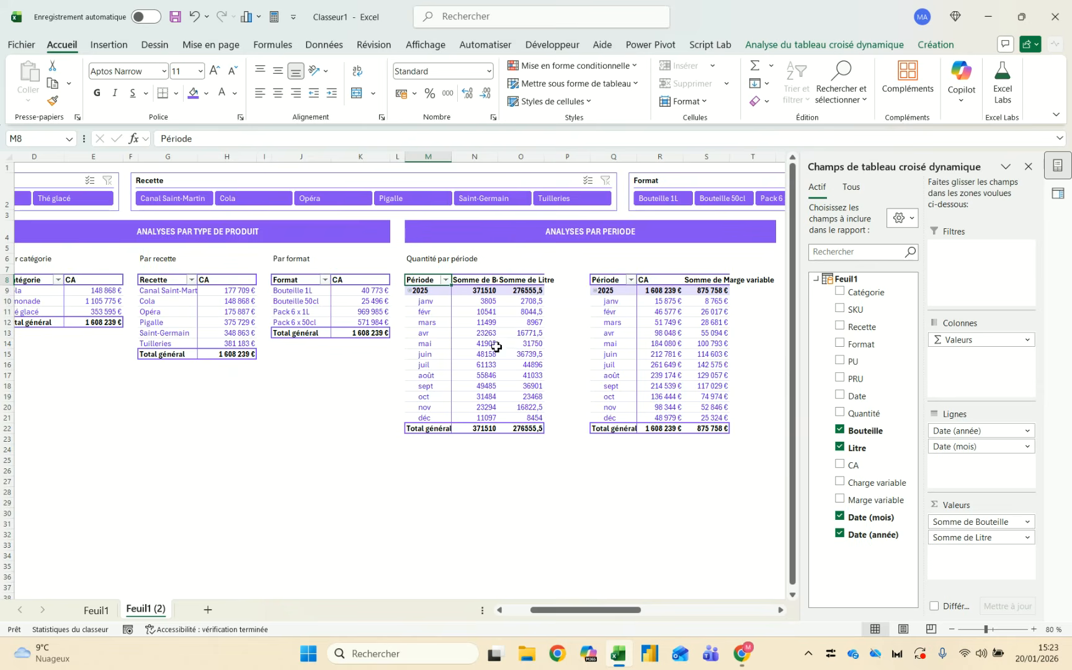
Format the Bouteille values of the pivot table at M8 as Nombre with 0 decimals and a thousands separator
scroll(483, 299, left, 3)
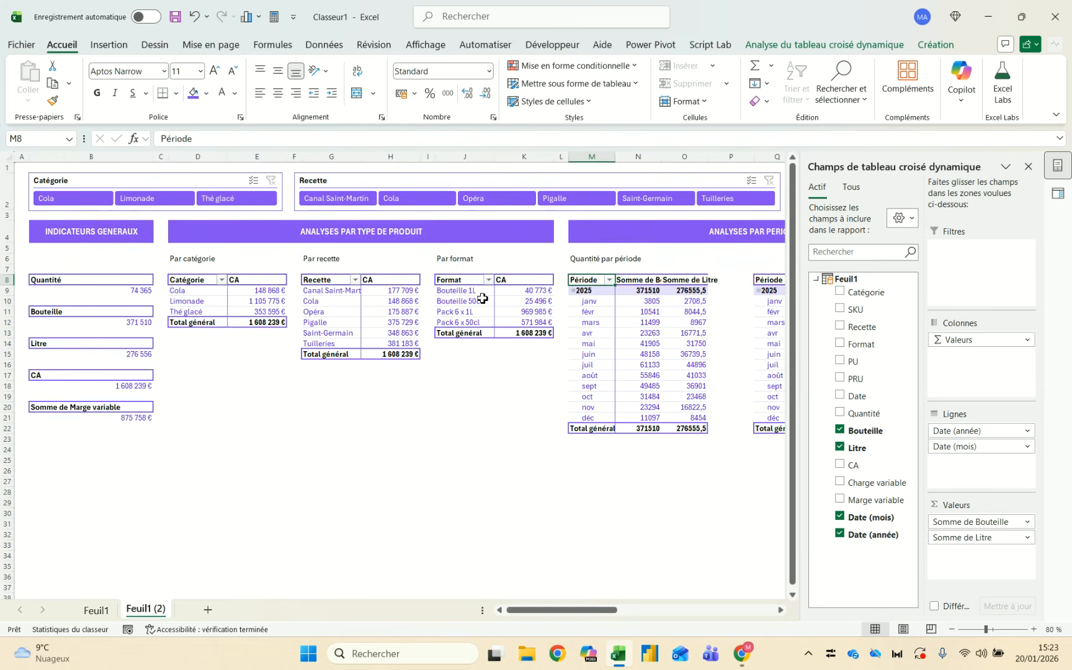
scroll(483, 298, right, 3)
click(493, 303)
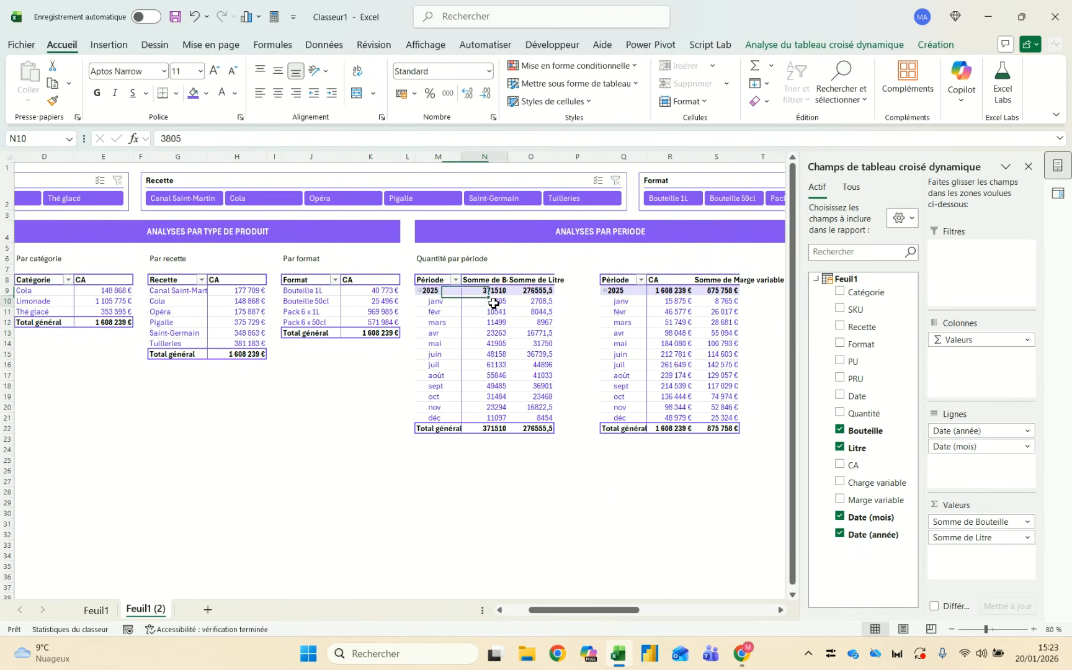
right_click(494, 302)
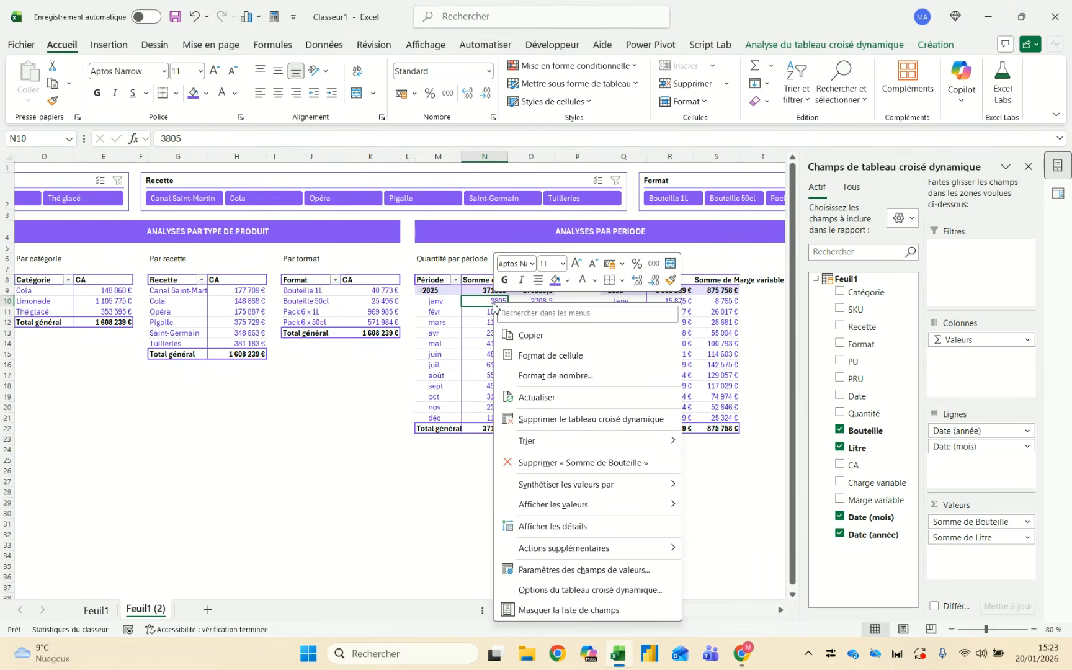
click(493, 303)
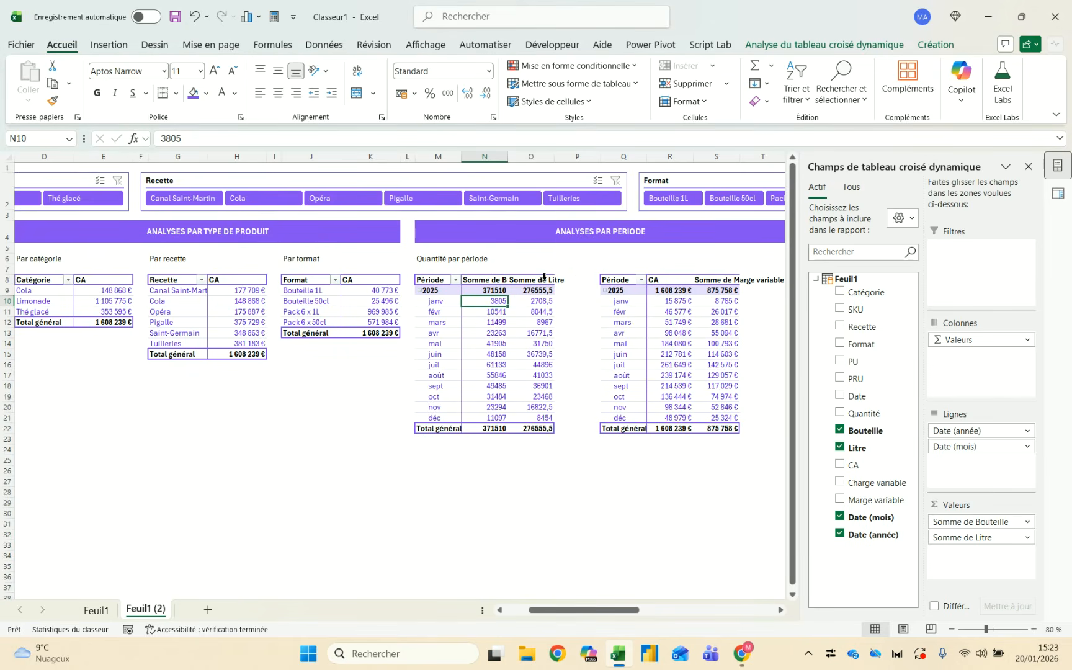
right_click(482, 301)
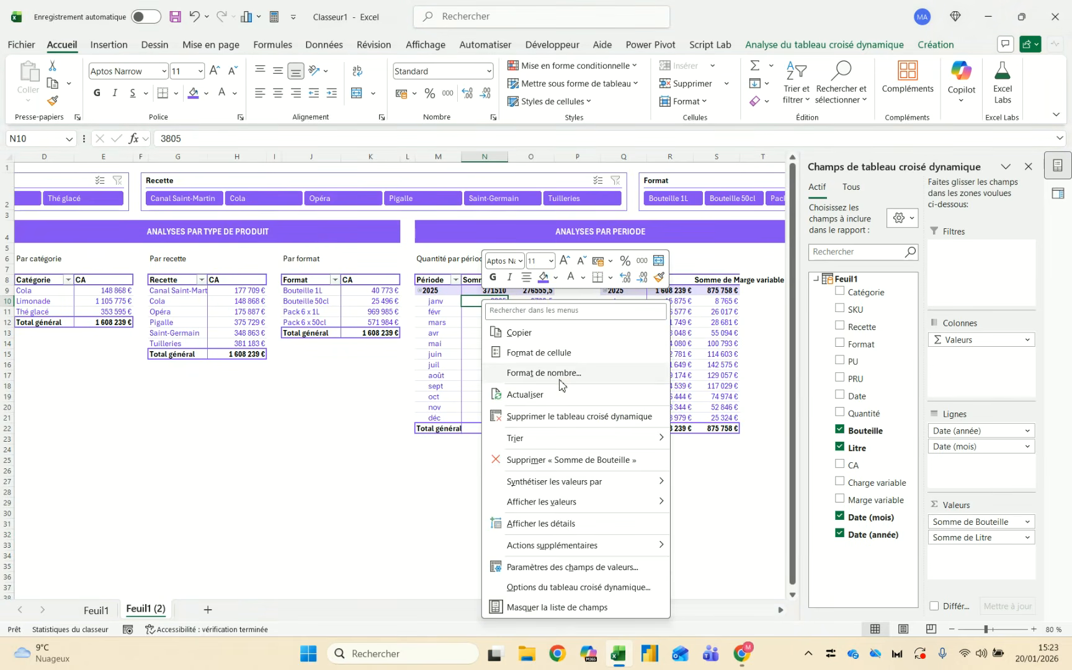
click(494, 371)
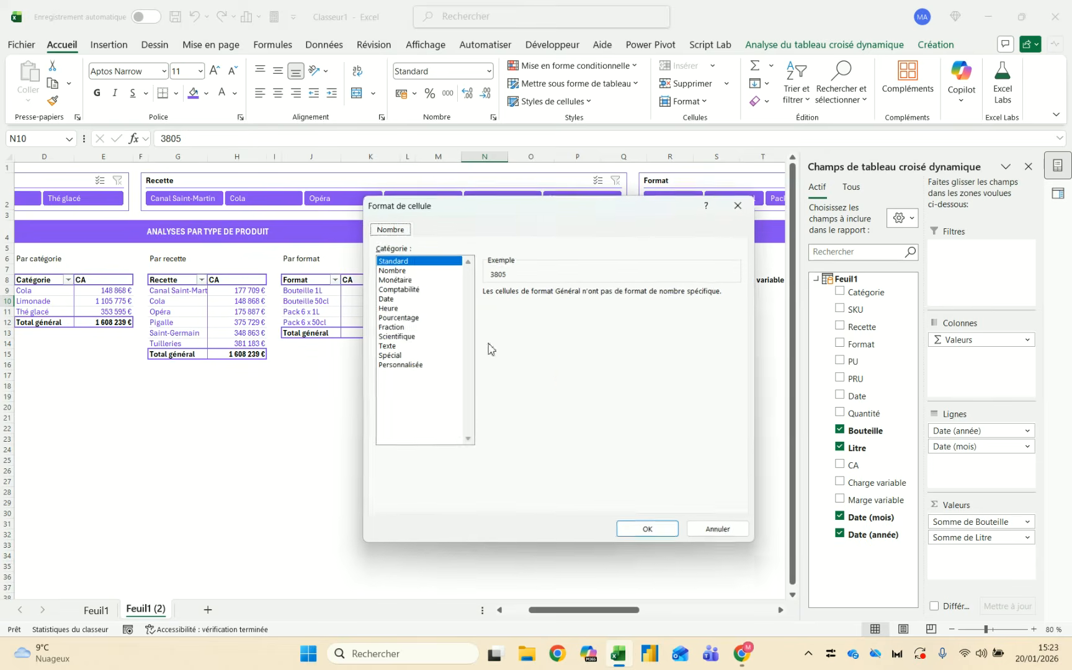
click(414, 271)
click(607, 296)
click(607, 296)
click(541, 313)
click(657, 531)
Format the Litre values of the pivot table at M8 as Nombre with 0 decimals and a thousands separator
click(534, 302)
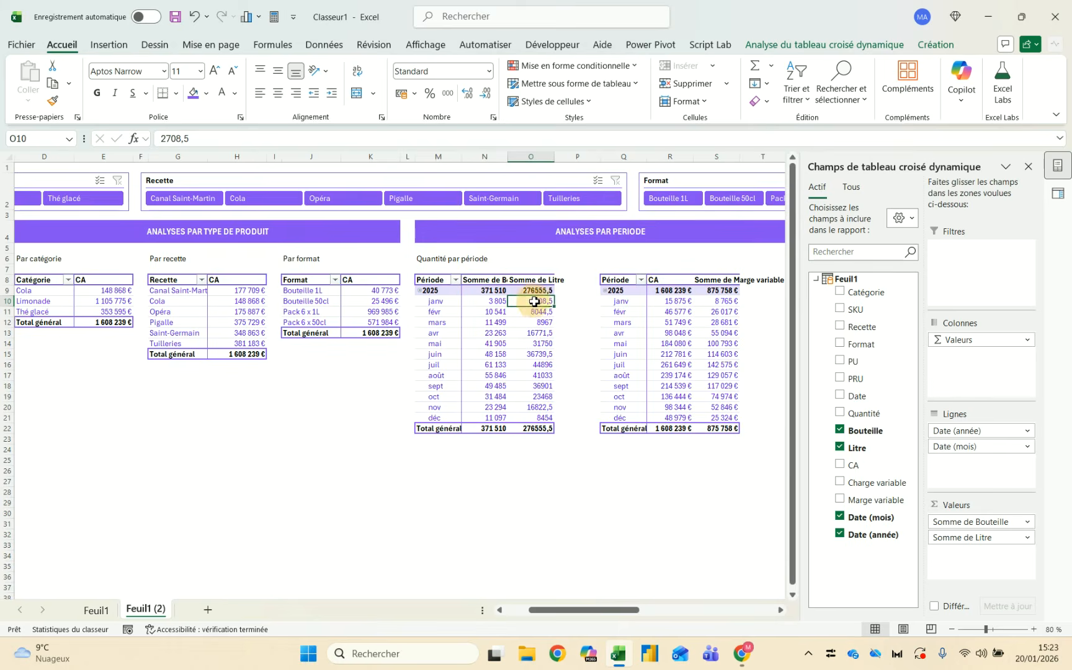
right_click(534, 301)
click(583, 374)
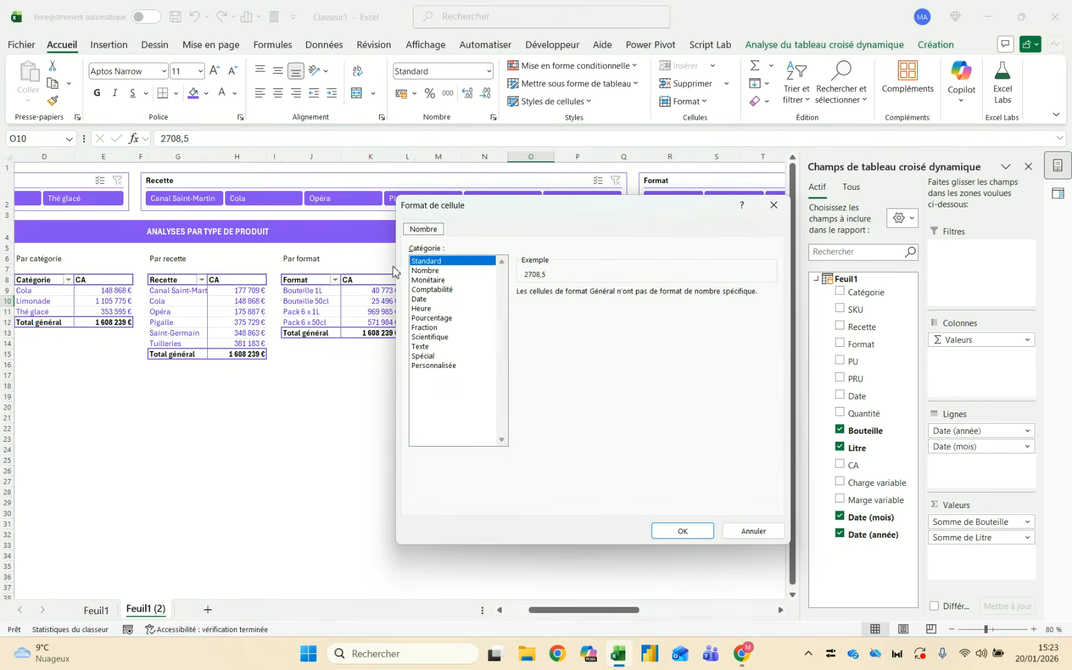
click(423, 271)
click(642, 297)
click(642, 297)
click(617, 310)
click(670, 533)
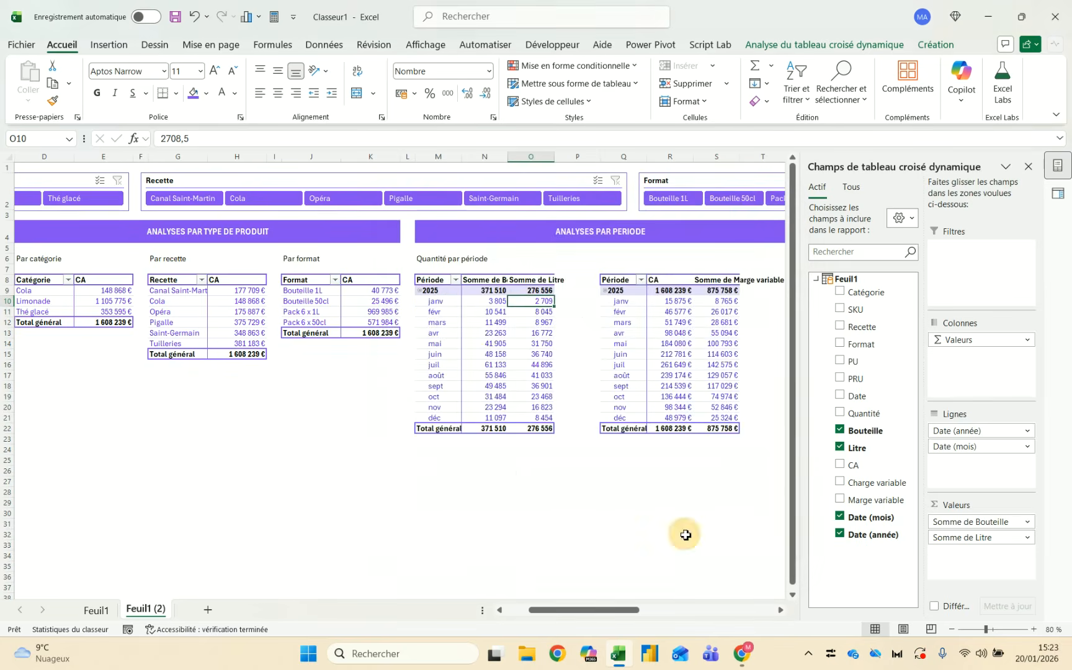
Rename the value headers in N8 and O8 to Bouteille and Litre
click(503, 472)
click(484, 281)
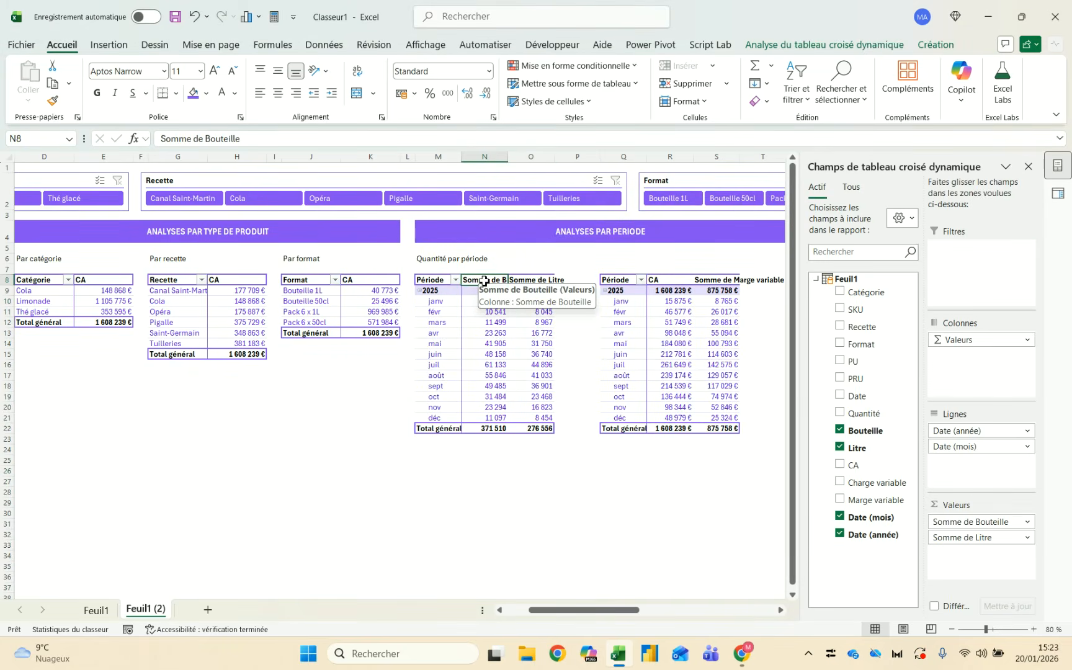
text(B)
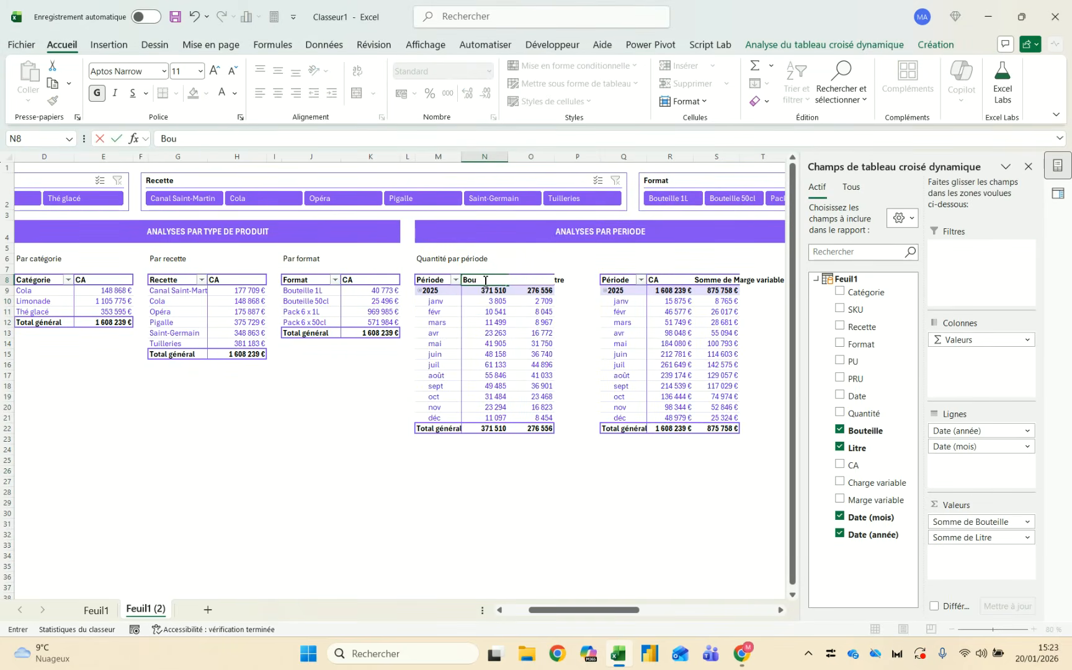
key(Tab)
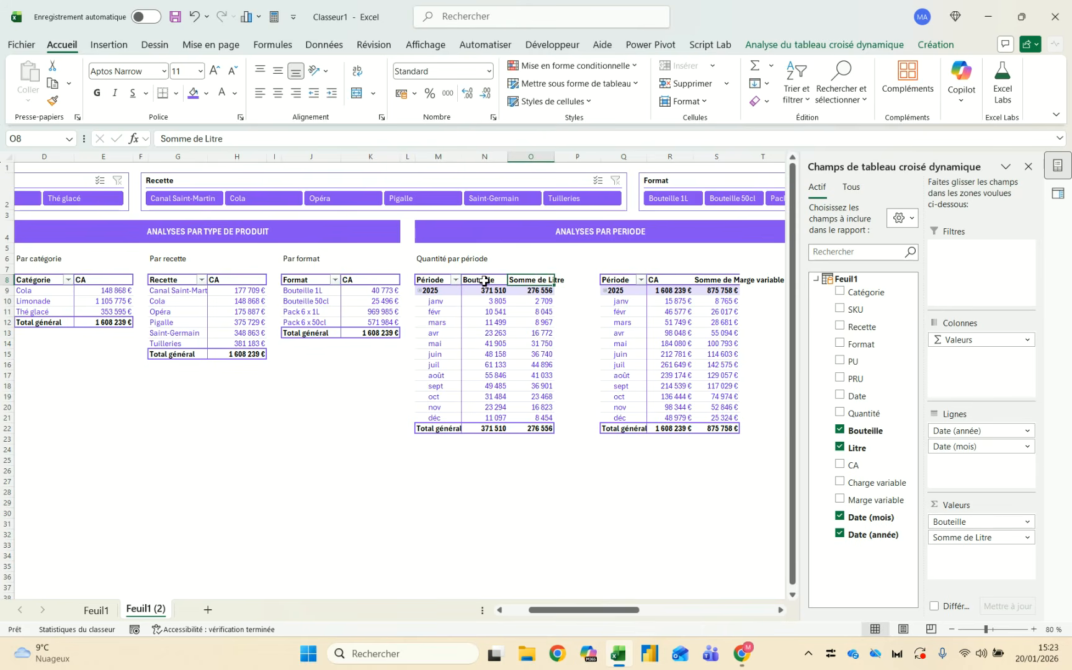
text(Litre)
key(Return)
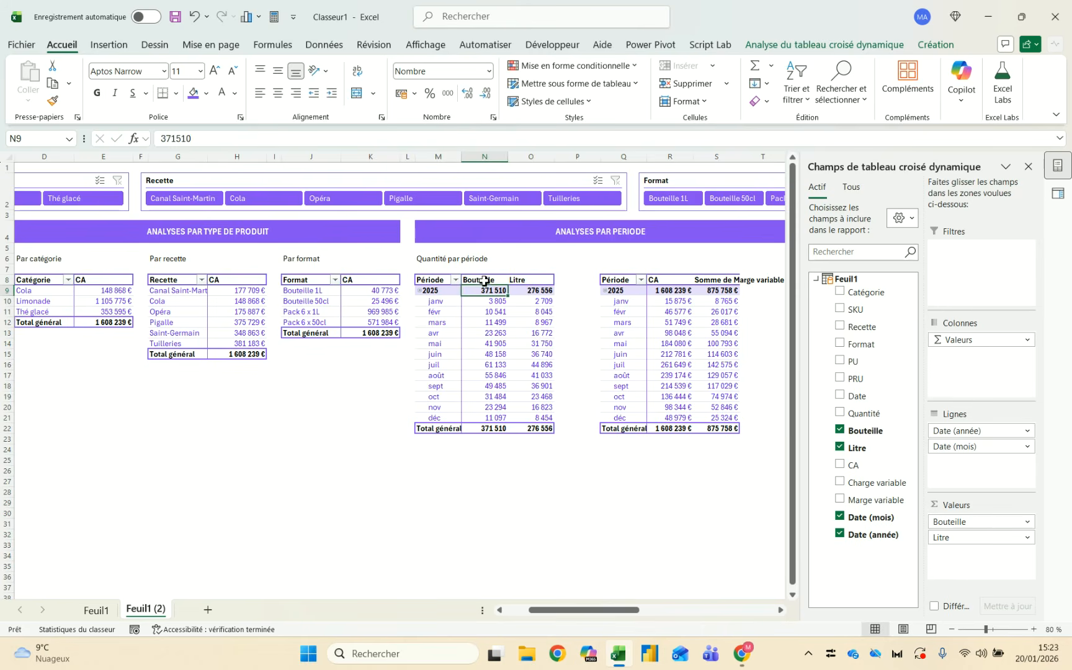
Set the width of spacer column P to 3 and delete the surplus column T under the period heading
click(578, 156)
right_click(582, 155)
click(649, 403)
text(3)
key(Return)
click(625, 511)
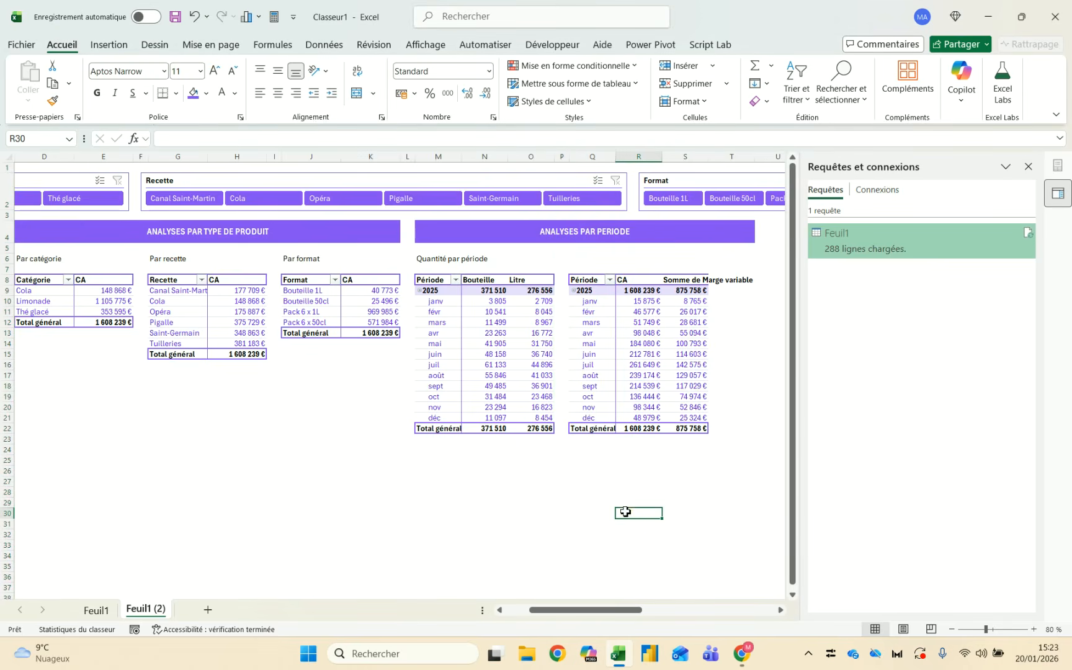
click(748, 156)
key(ctrl+minus)
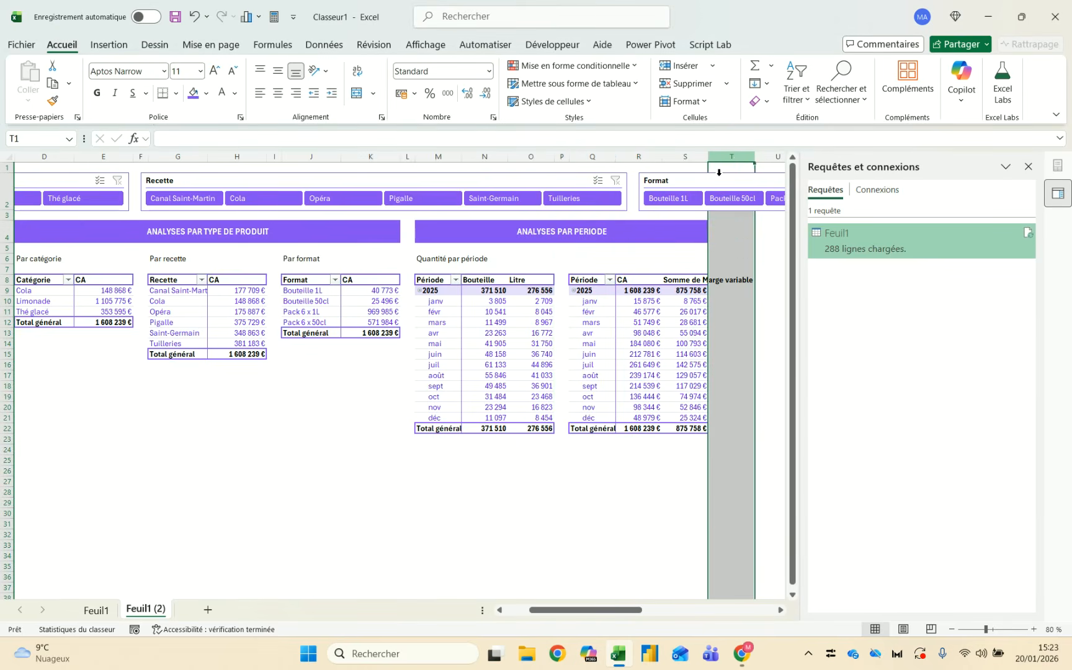
Close the pivot table field list and the queries pane so the whole dashboard fits in view
click(553, 293)
scroll(553, 296, left, 3)
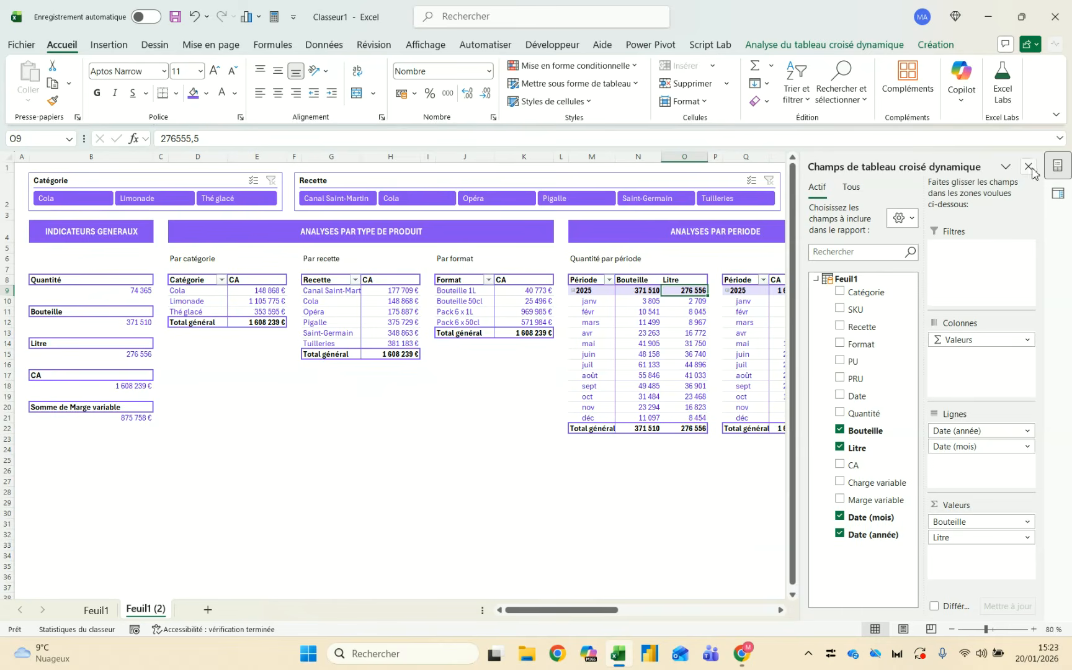
click(1031, 168)
click(1056, 167)
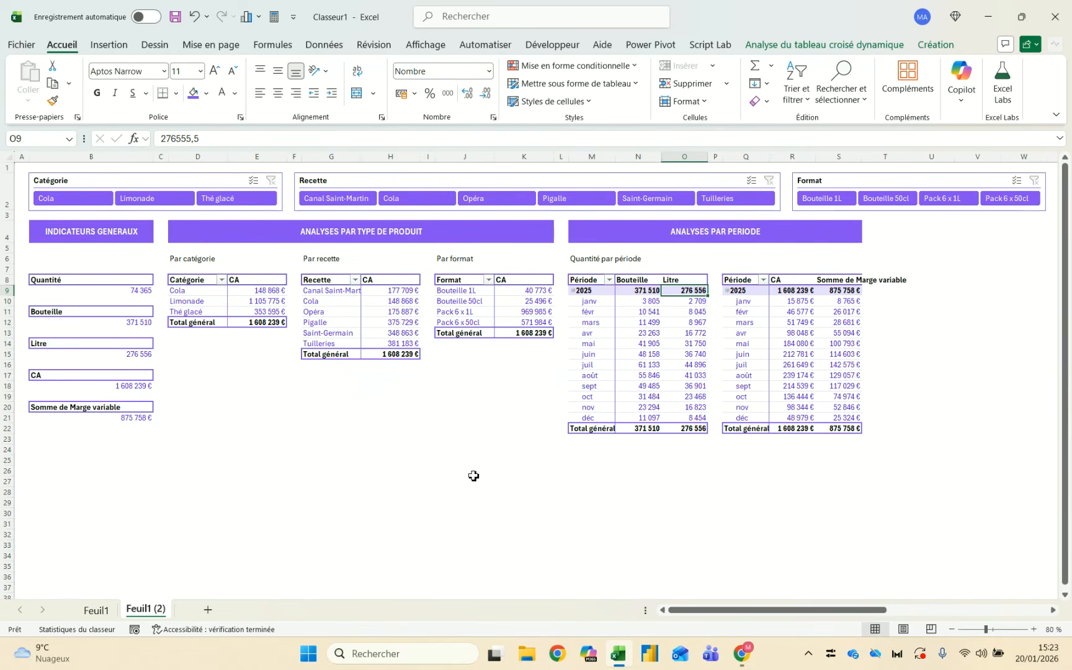
click(472, 477)
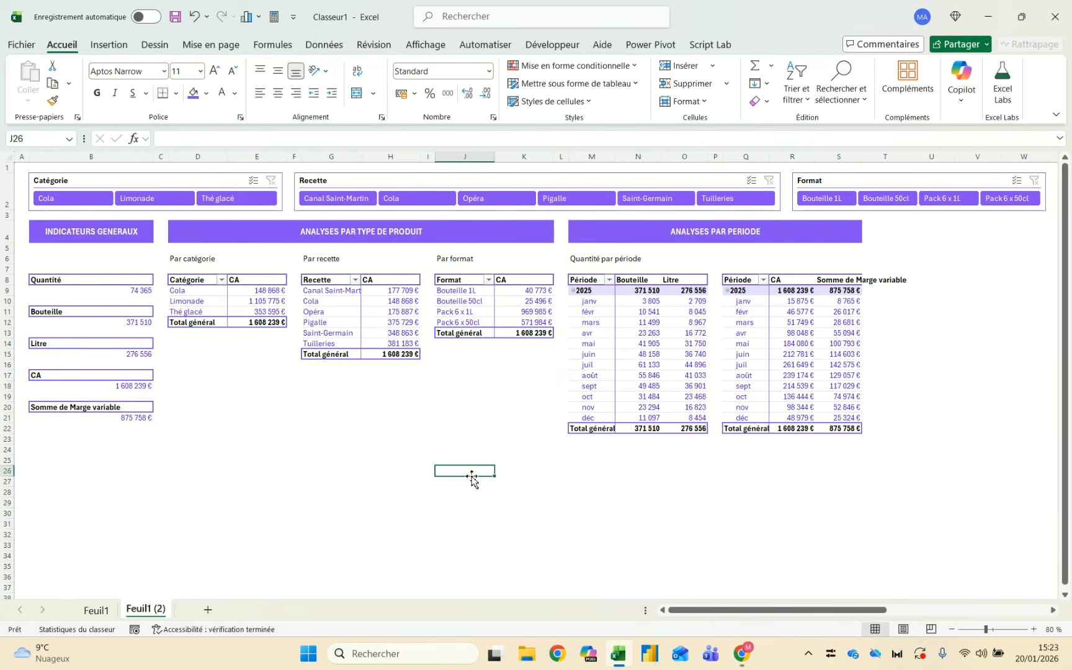
Set the width of the pivot table columns D:E, G:H, J:K, M:O and Q:S to 15
drag(204, 156, 255, 156)
drag(336, 156, 522, 157)
drag(589, 157, 687, 156)
drag(752, 156, 830, 157)
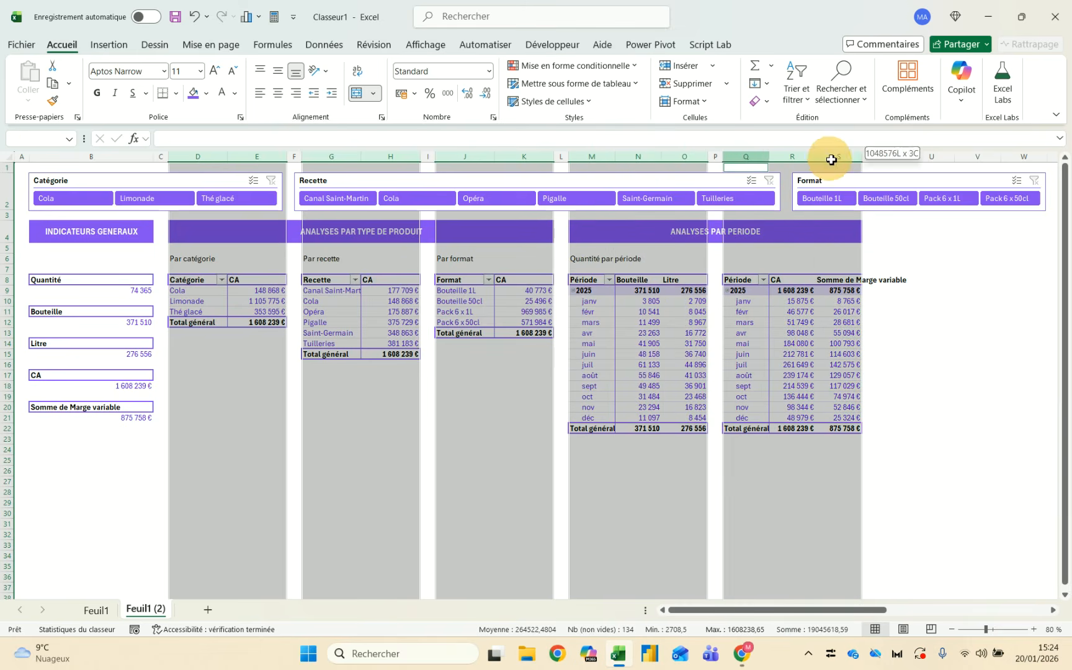
right_click(832, 159)
click(892, 402)
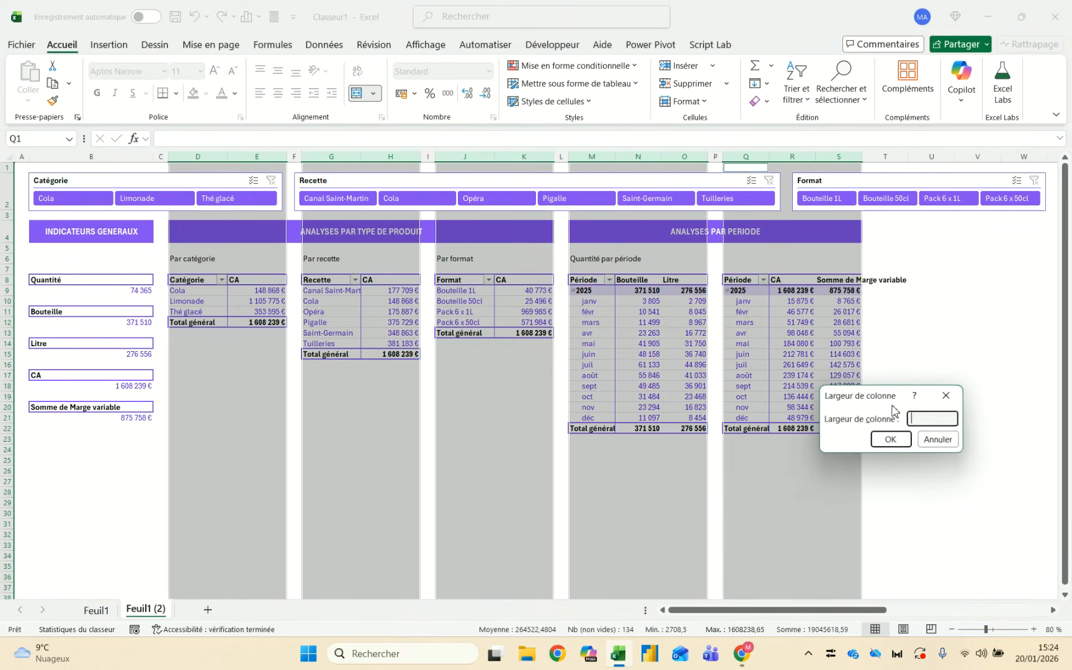
key(Return)
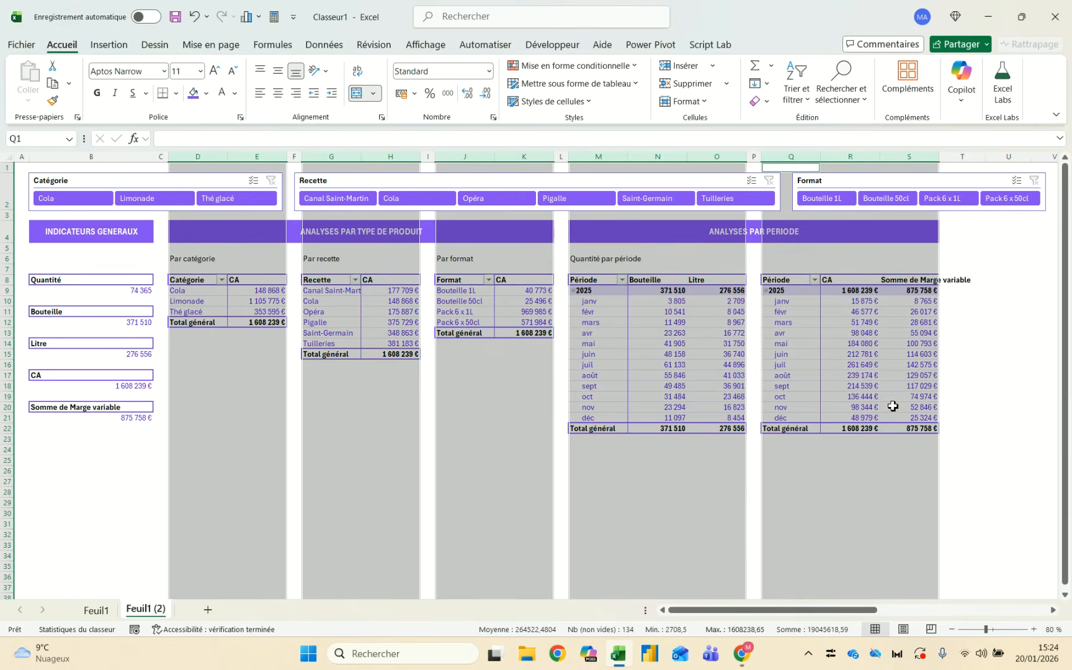
right_click(847, 157)
click(875, 398)
text(15)
key(Return)
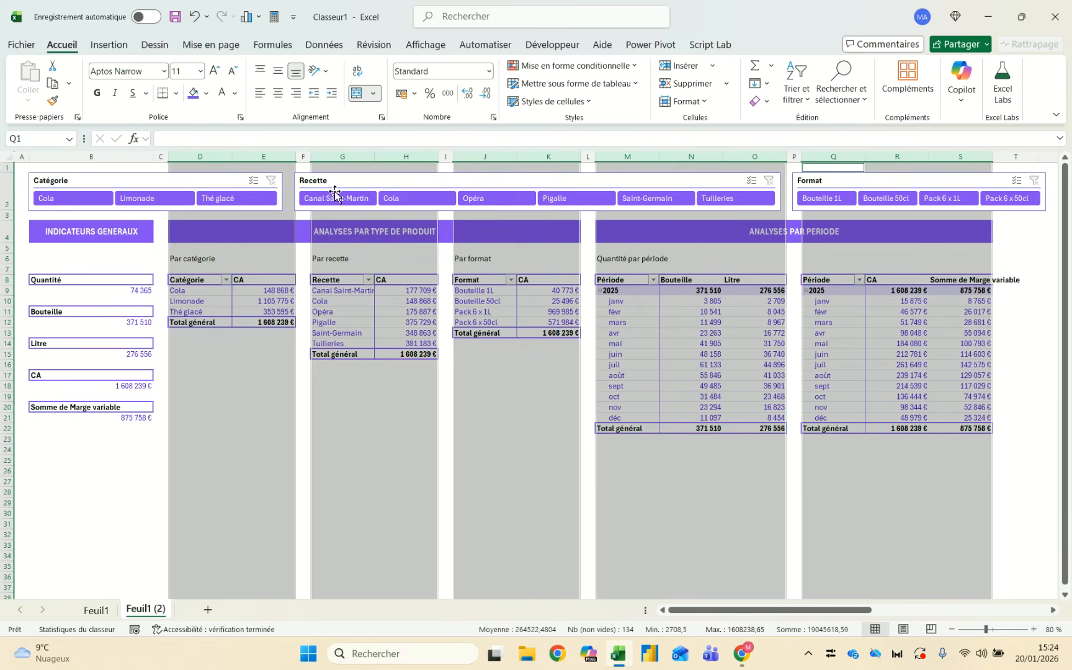
Set the width of the Recette label column G to 20
click(343, 156)
right_click(343, 161)
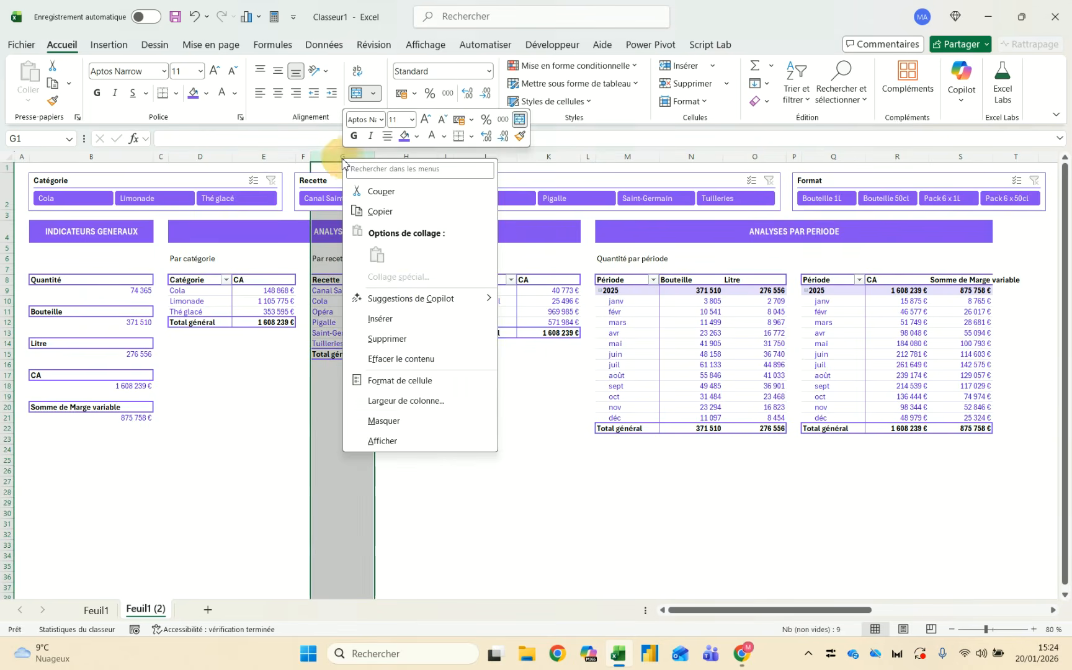
click(435, 401)
text(20)
key(Return)
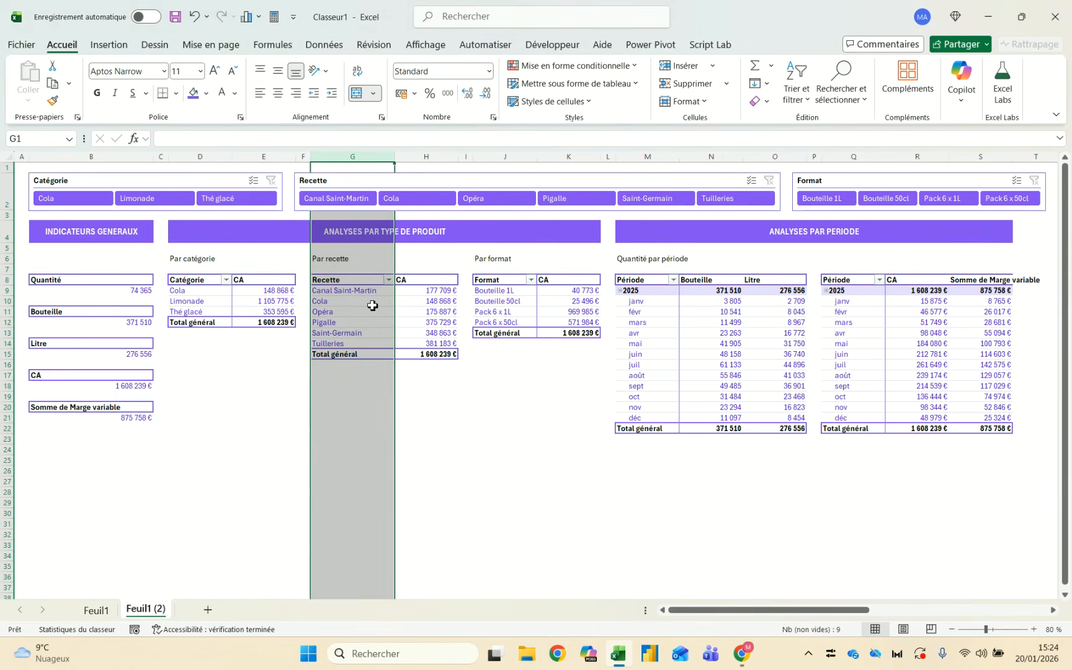
Rename the margin value header in S8 to Marge variable
click(979, 283)
text(Marge)
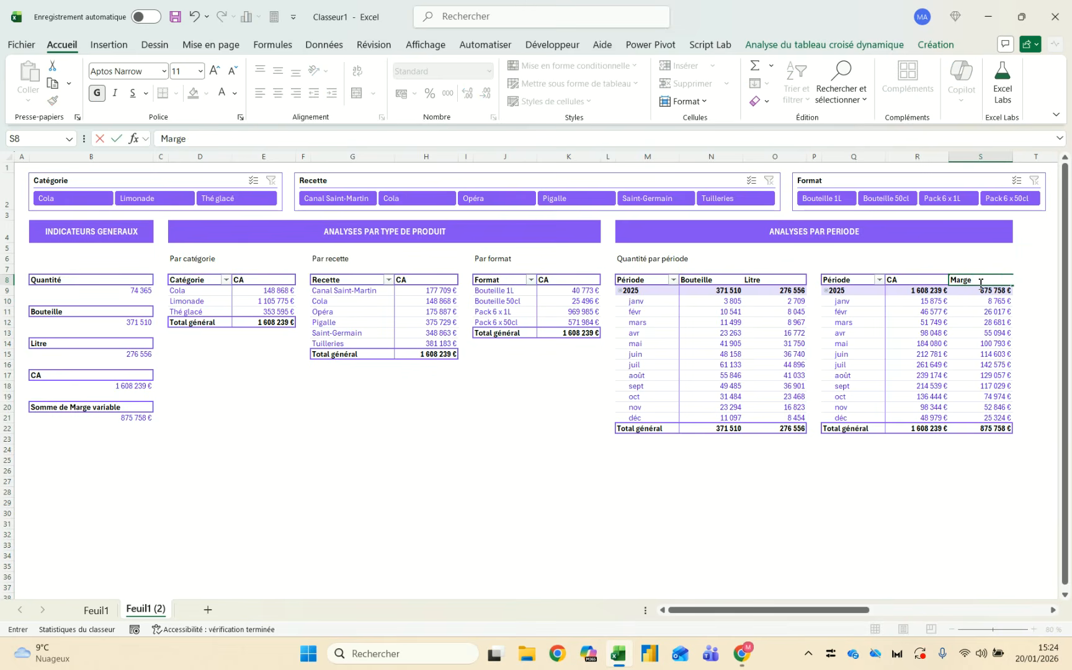
text( variable)
key(Return)
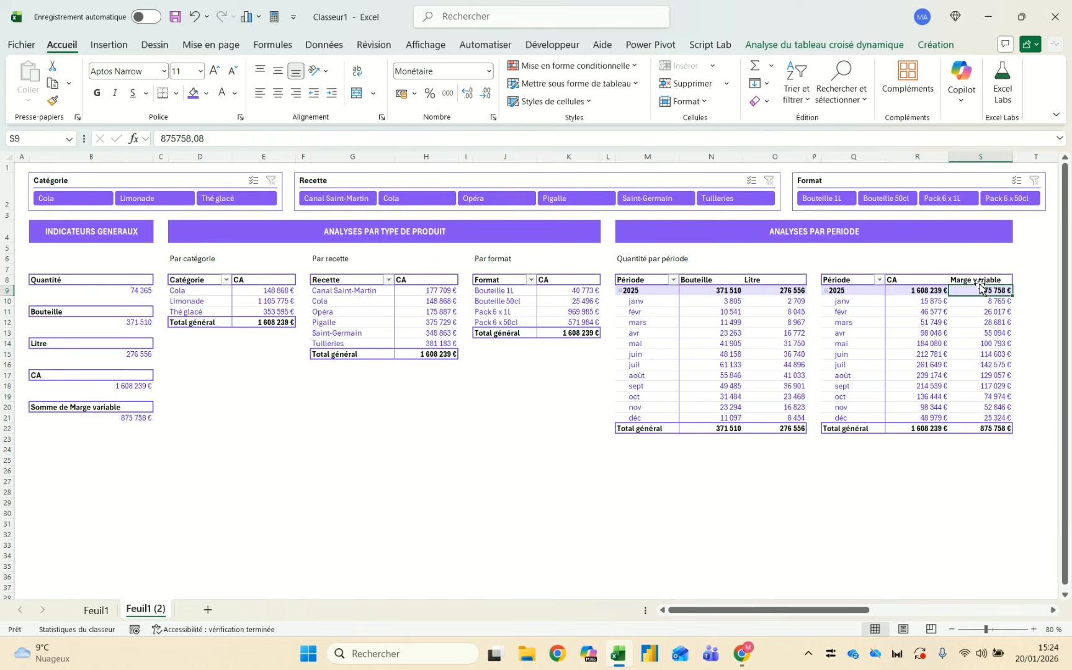
Set the width of columns D:E, H, J:K, M:O and Q:S to 16
click(1000, 232)
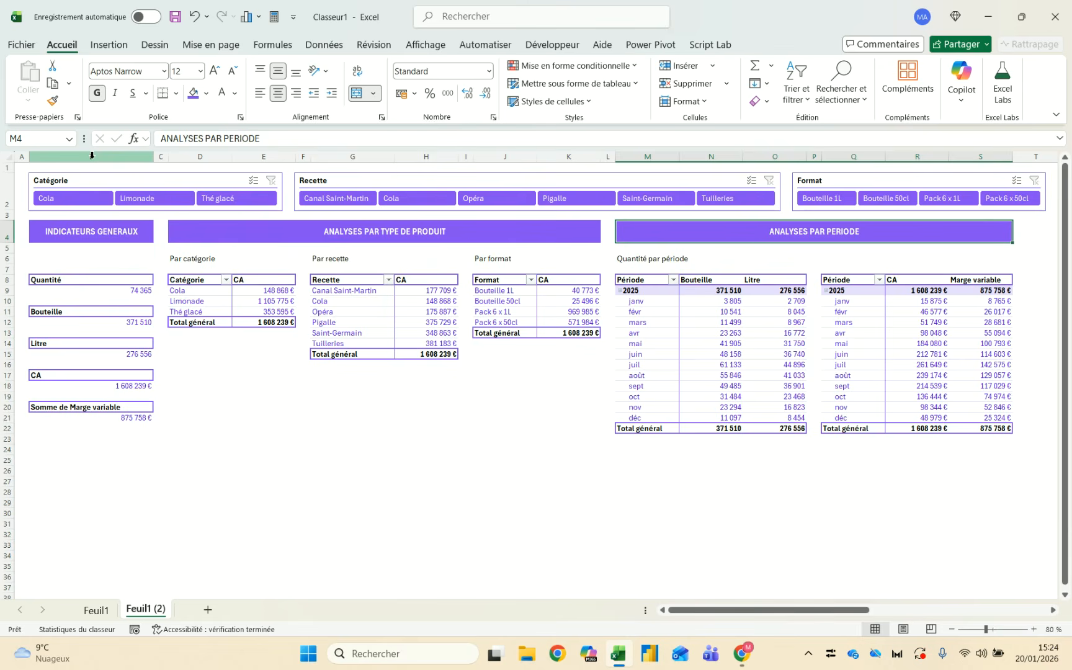
drag(211, 157, 247, 161)
ctrl+click(418, 156)
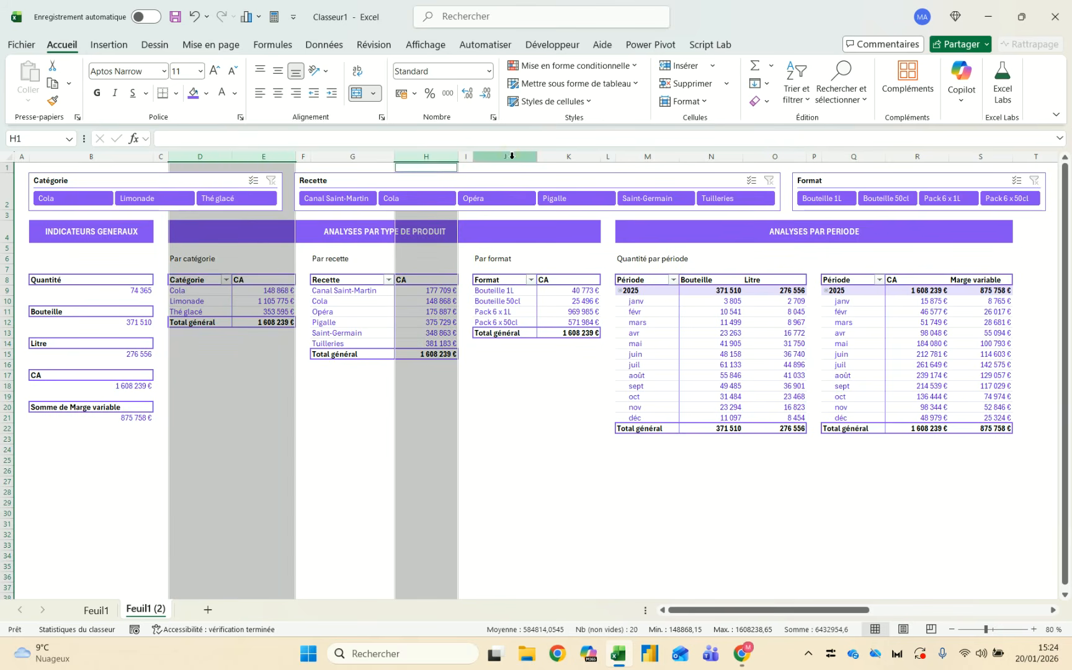
drag(512, 156, 556, 155)
drag(661, 157, 758, 150)
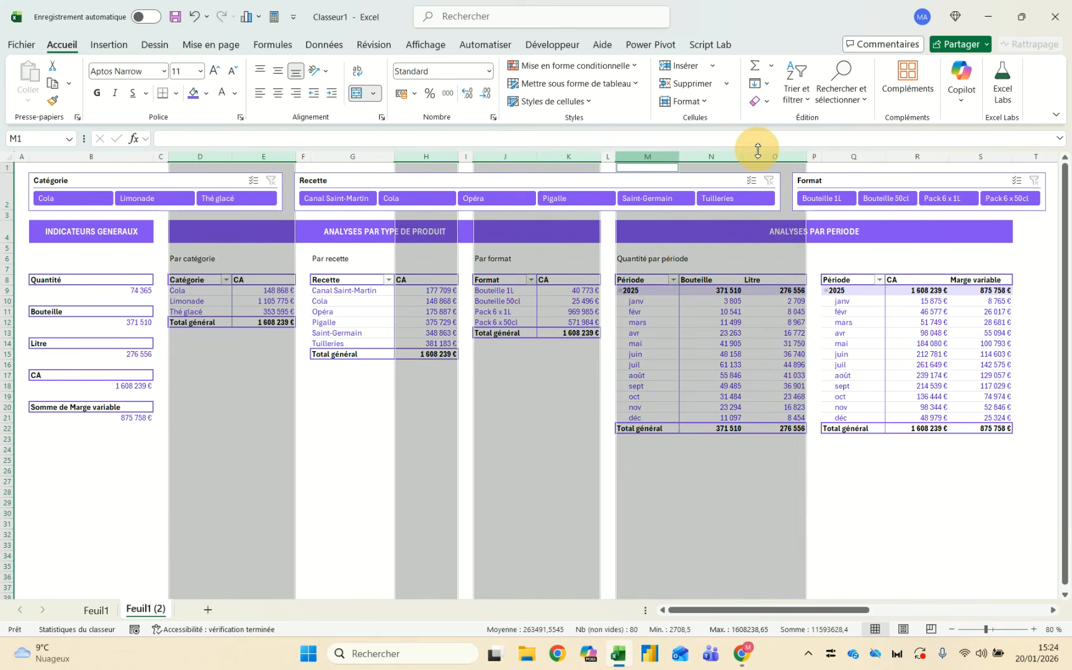
drag(850, 159, 970, 157)
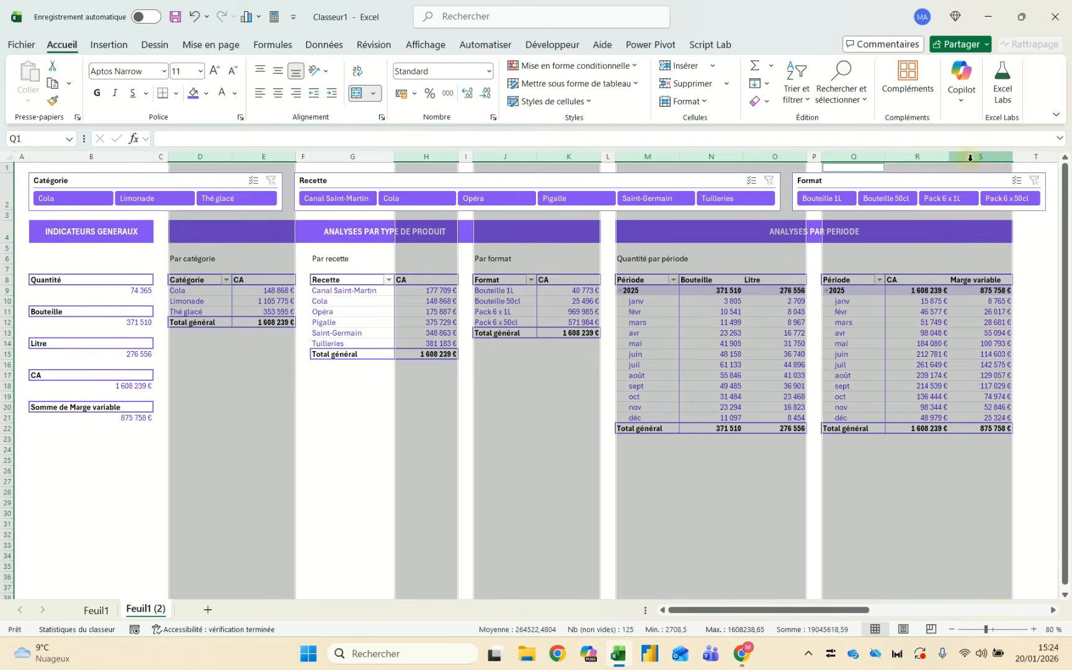
right_click(970, 158)
click(906, 408)
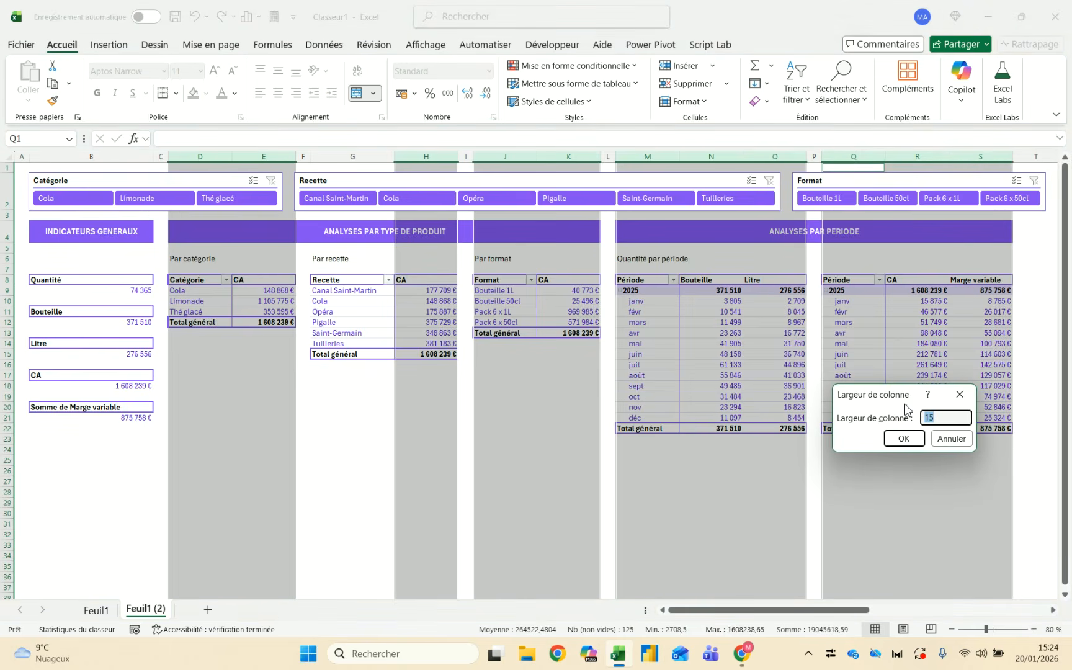
text(16)
key(Return)
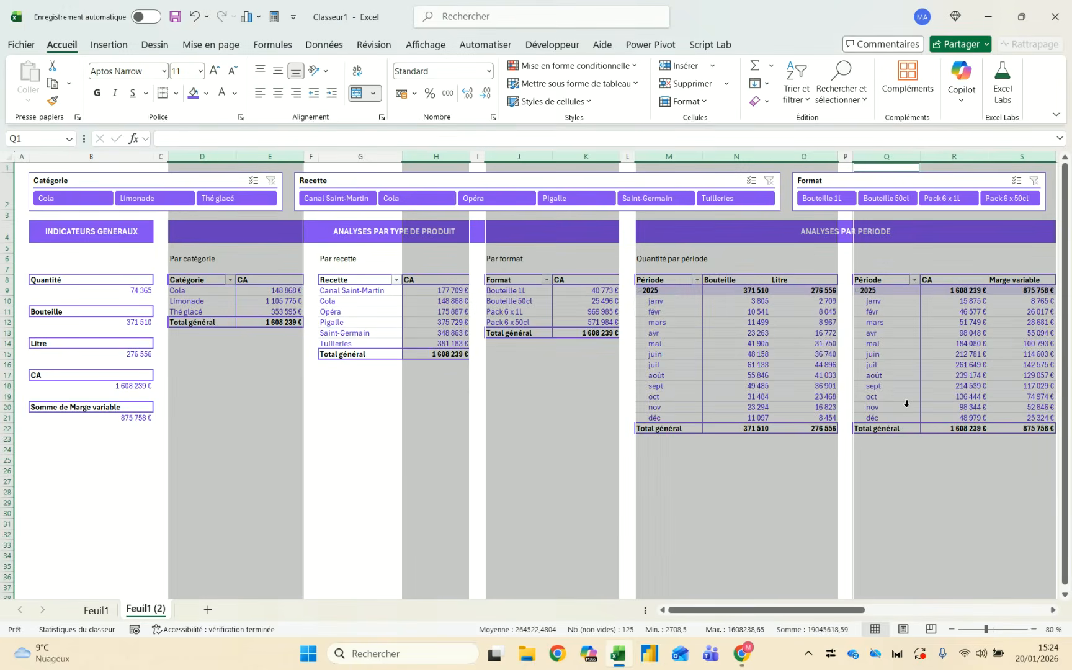
click(358, 157)
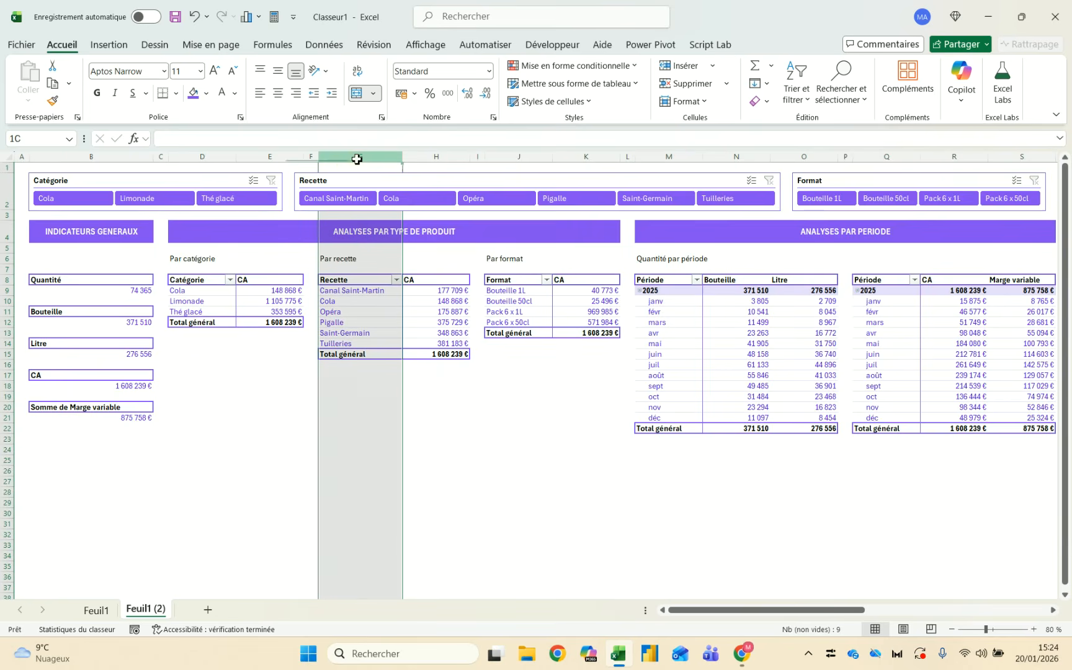
right_click(118, 158)
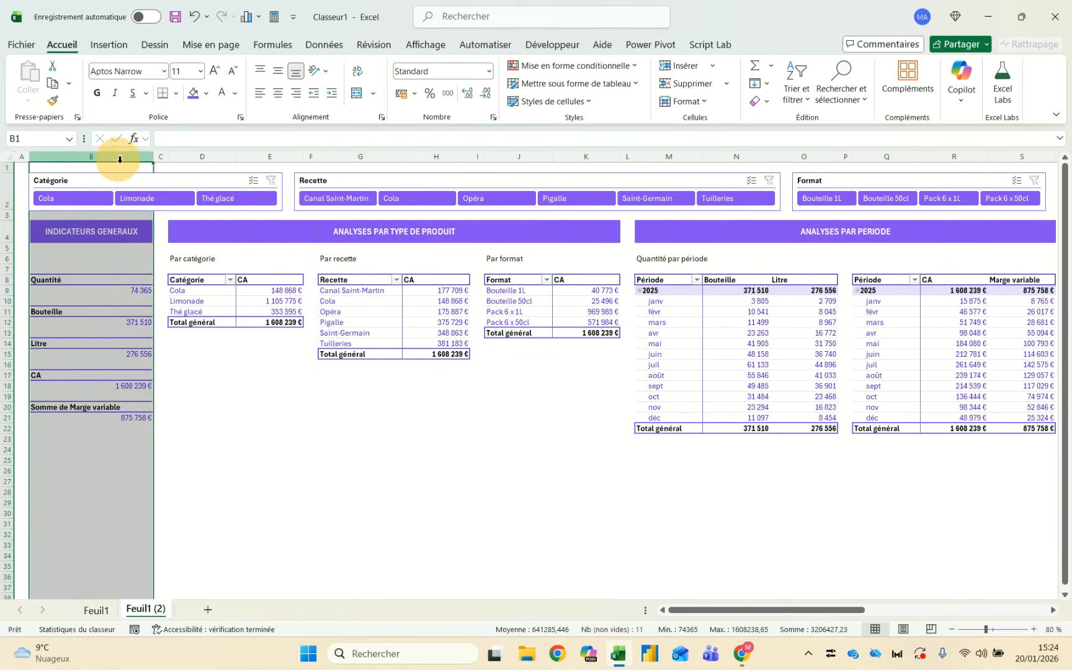
click(217, 422)
click(216, 418)
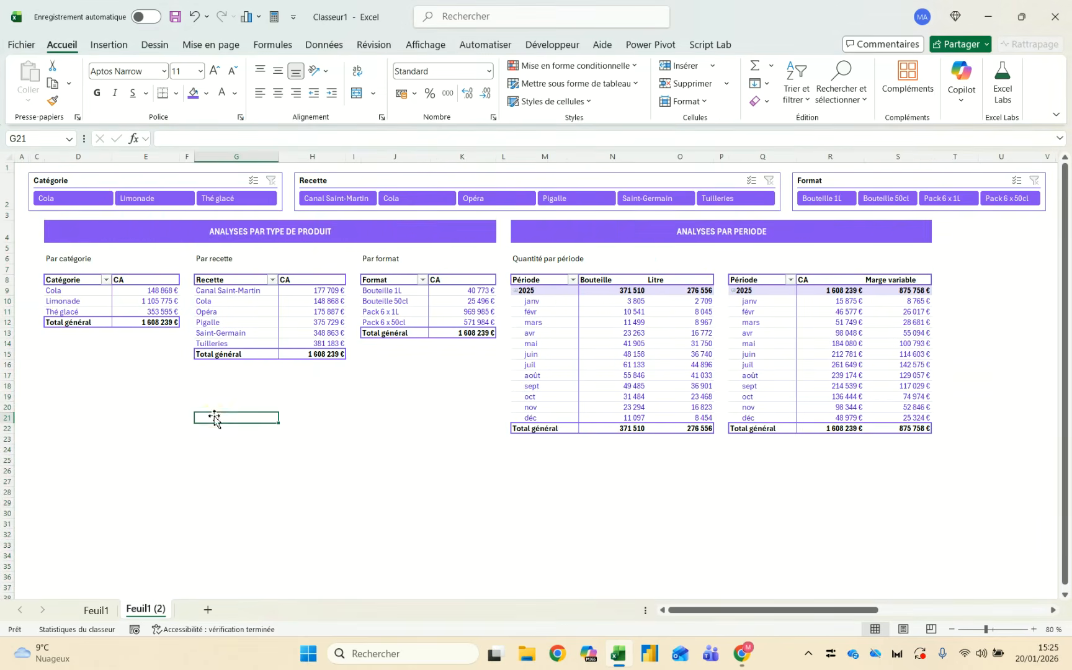
click(193, 17)
Set the width of the general indicators column B to 28
right_click(105, 158)
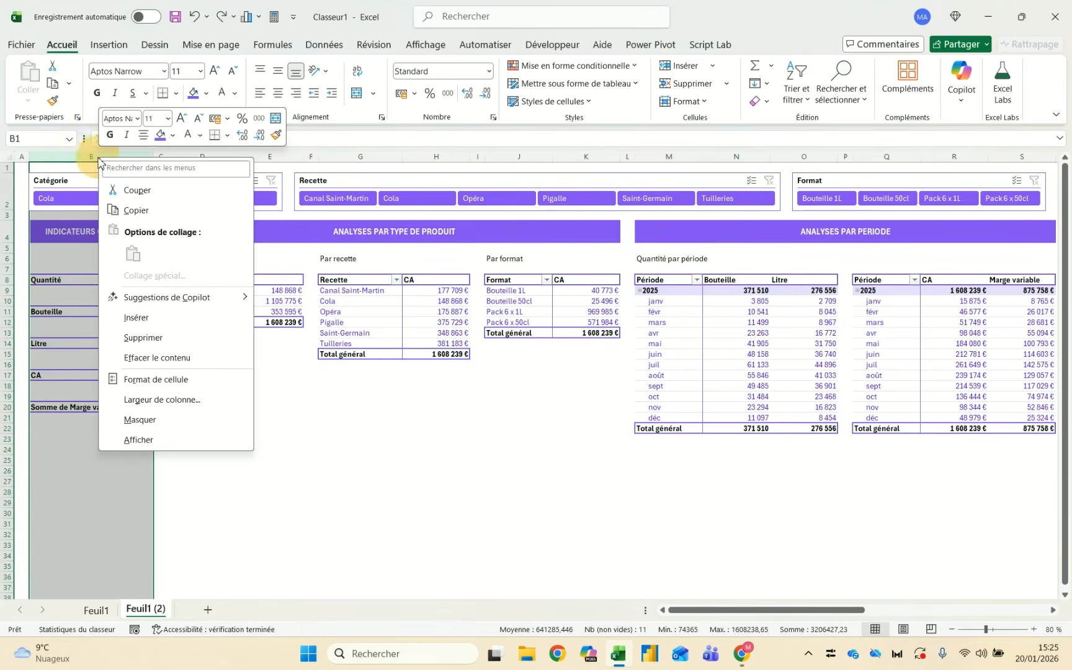
click(173, 400)
text(28)
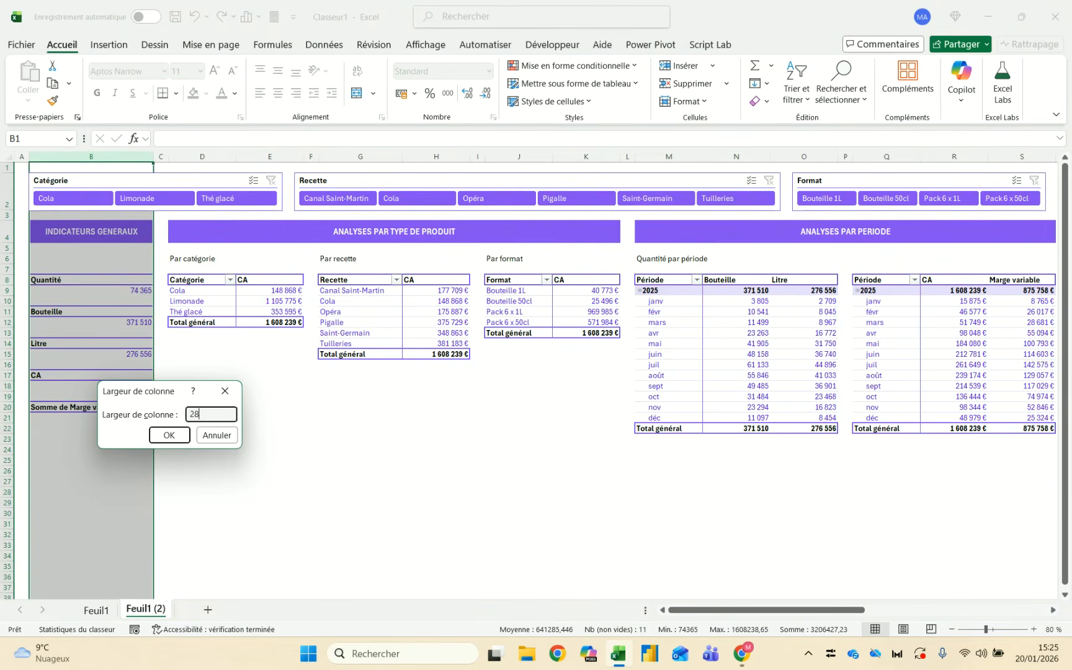
key(Return)
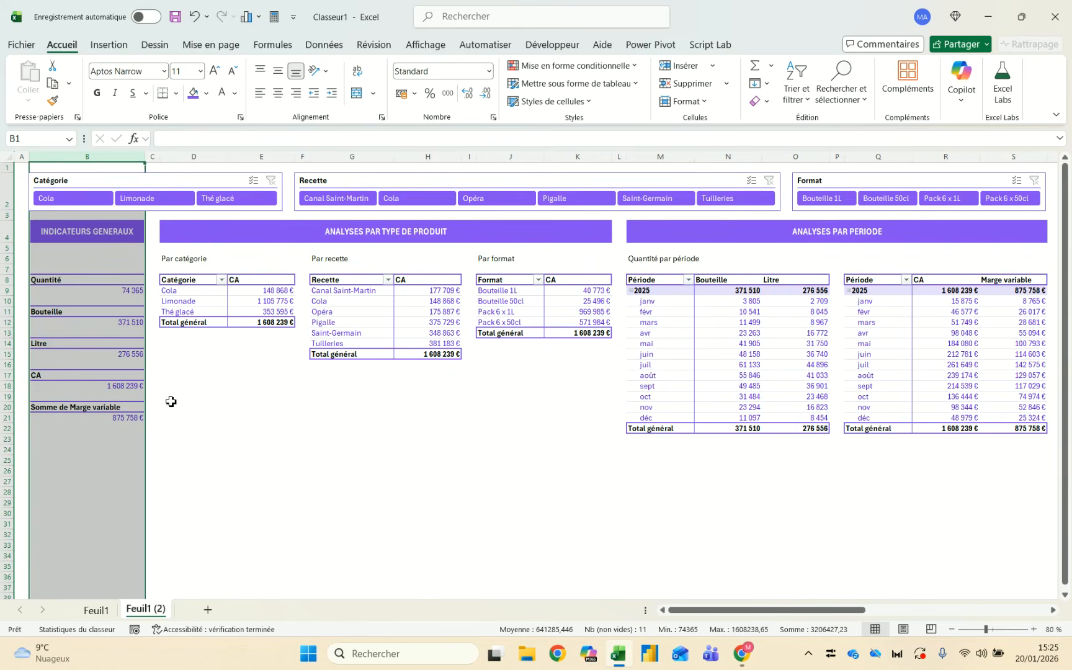
Shift the Format slicer slightly so its right edge lines up with the right edge of column S
click(915, 183)
drag(916, 184, 917, 184)
key(Escape)
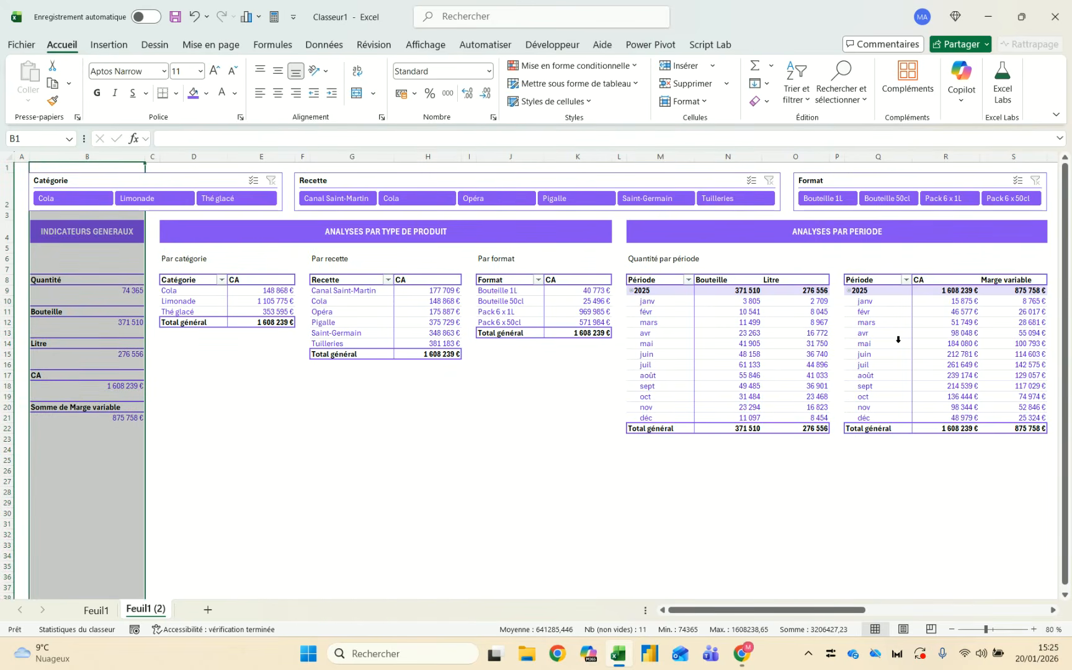
Select all three slicers, distribute them horizontally with equal spacing, and deselect them
click(937, 182)
key(ctrl+a)
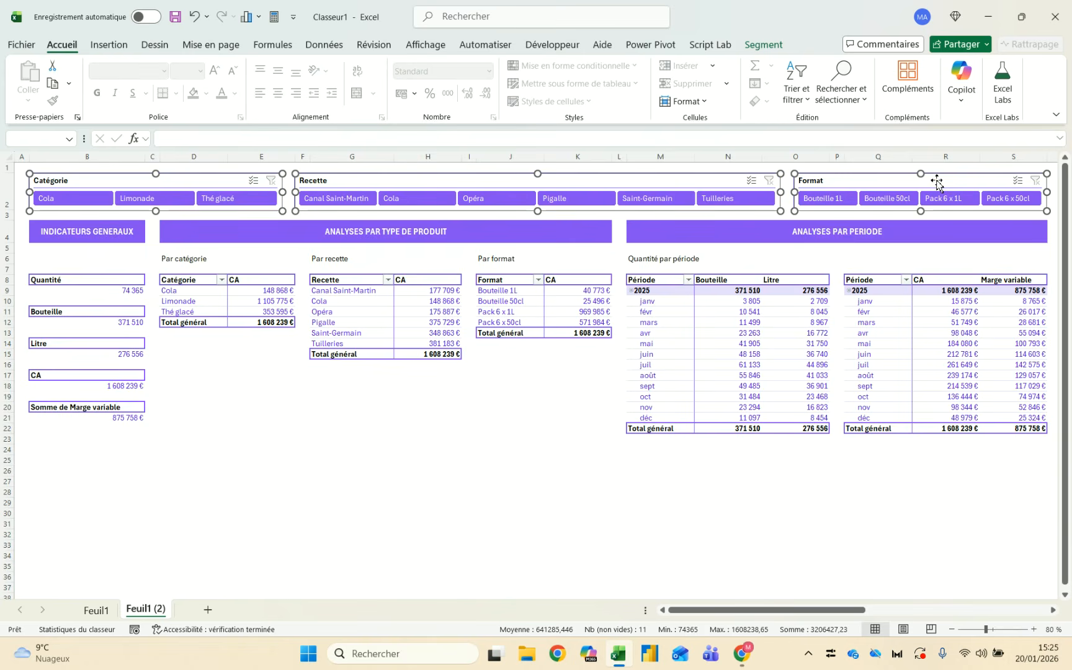
click(772, 46)
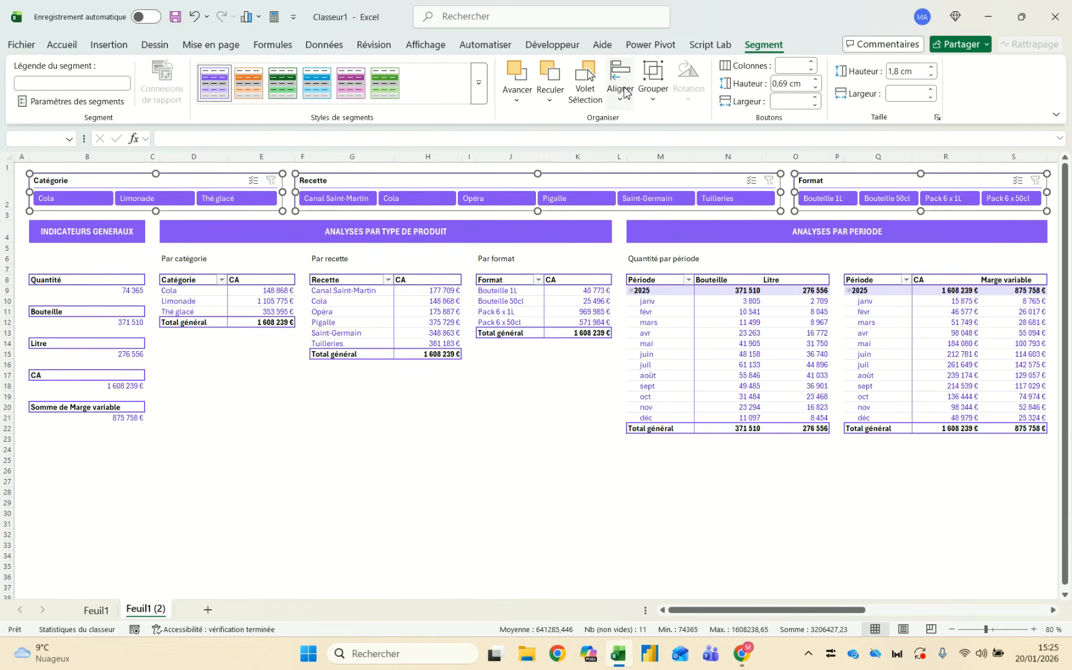
click(620, 84)
click(648, 246)
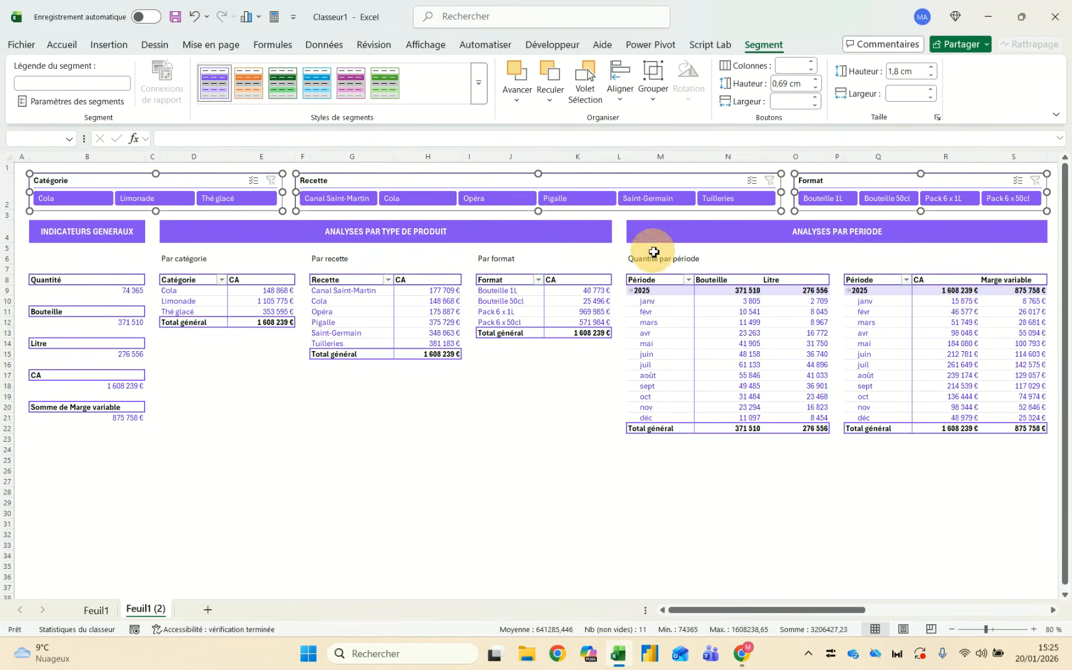
click(435, 429)
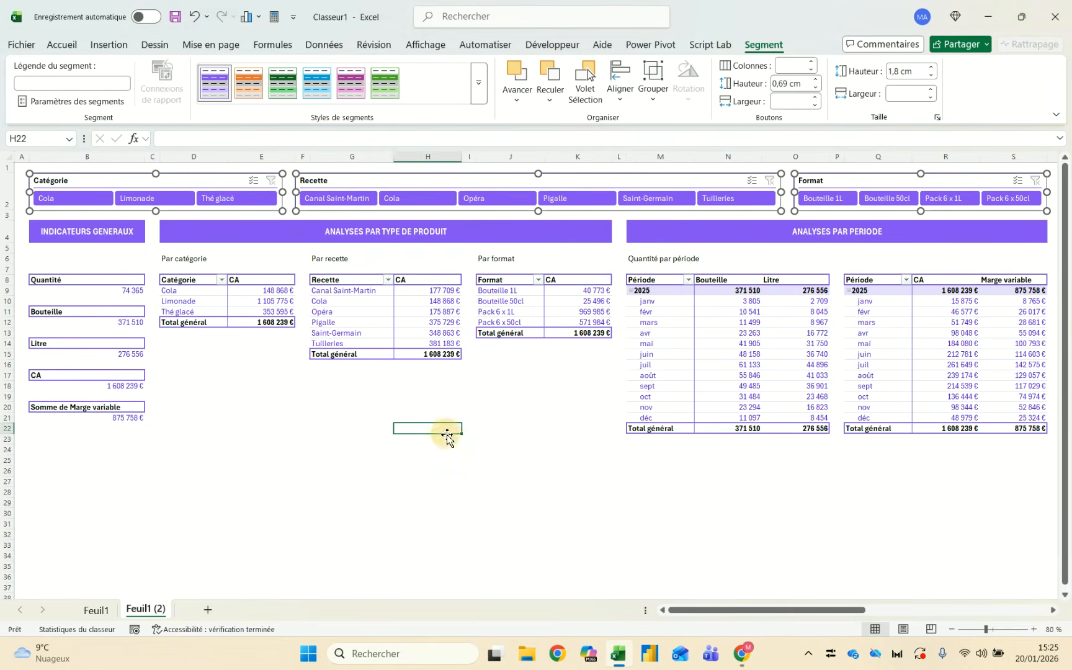
click(175, 17)
key(Escape)
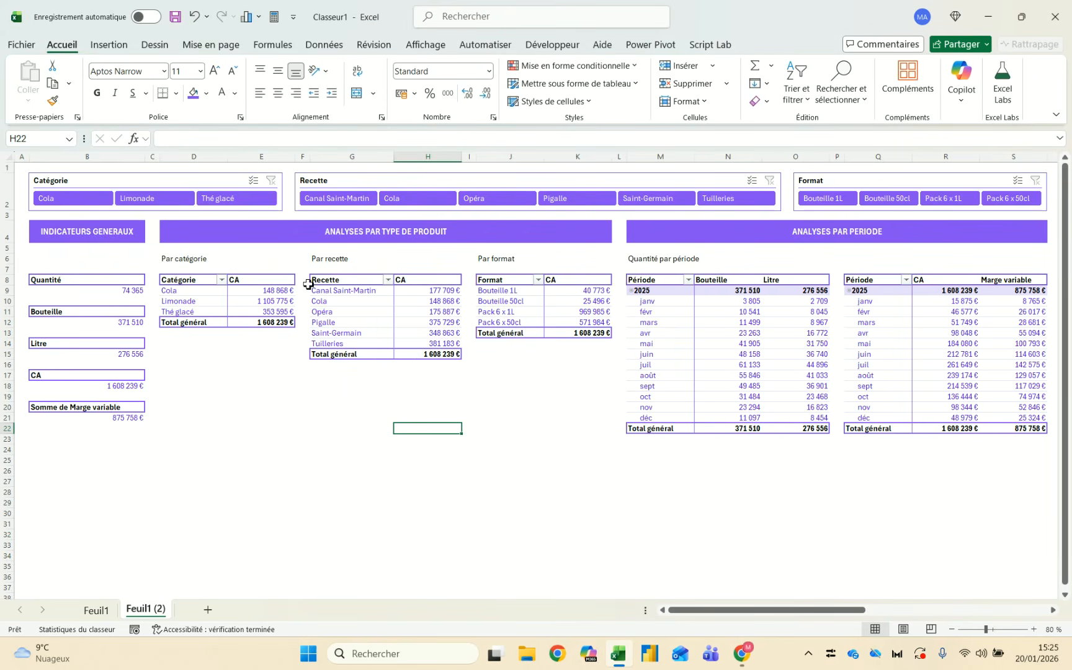
Test the slicers by filtering on the Cola recipe and on the Bouteille 1L format, clearing each filter
click(405, 201)
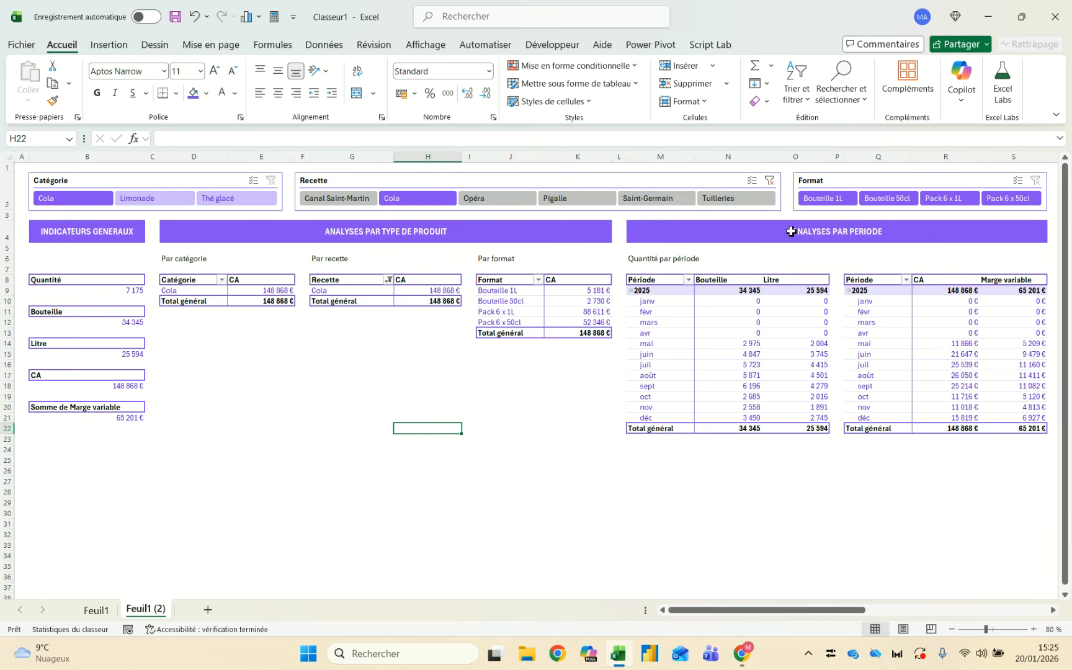
click(771, 181)
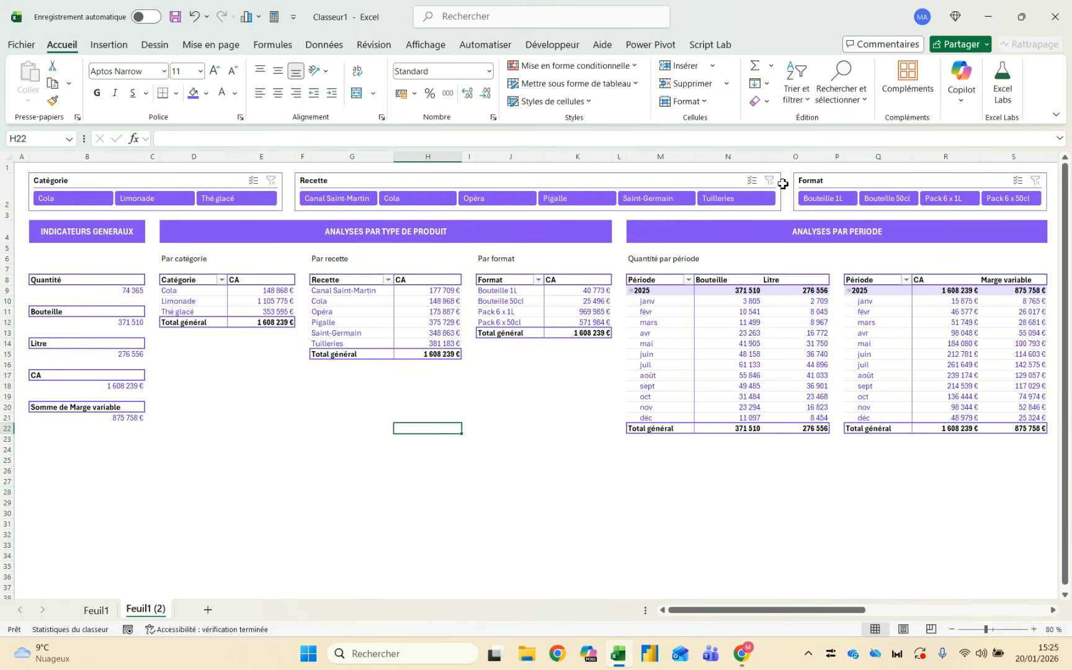
click(825, 199)
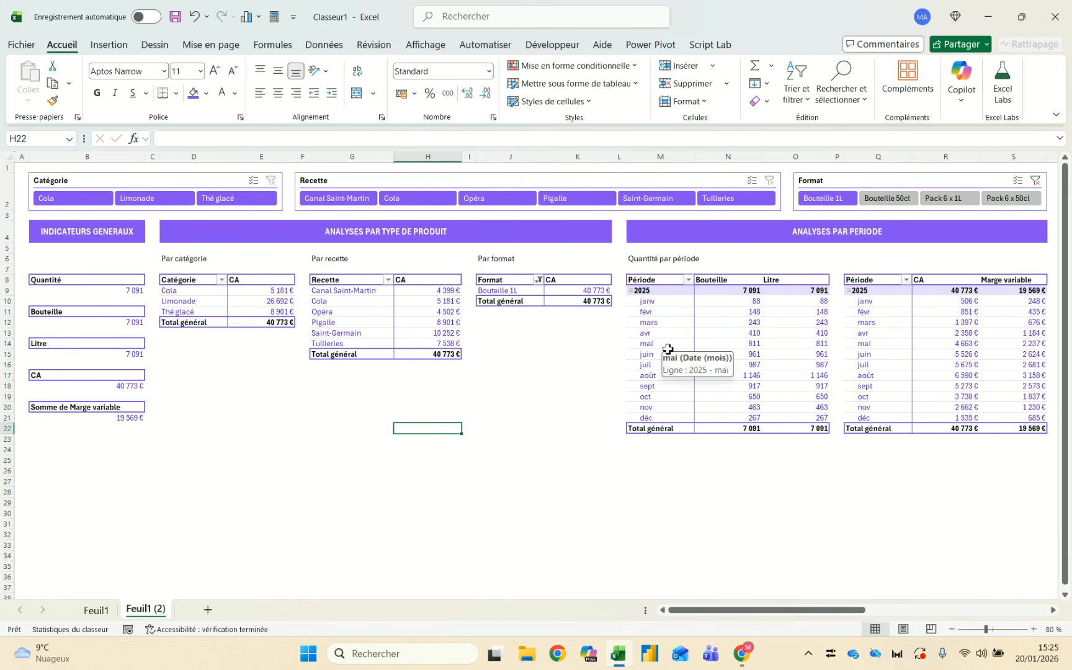
click(1036, 180)
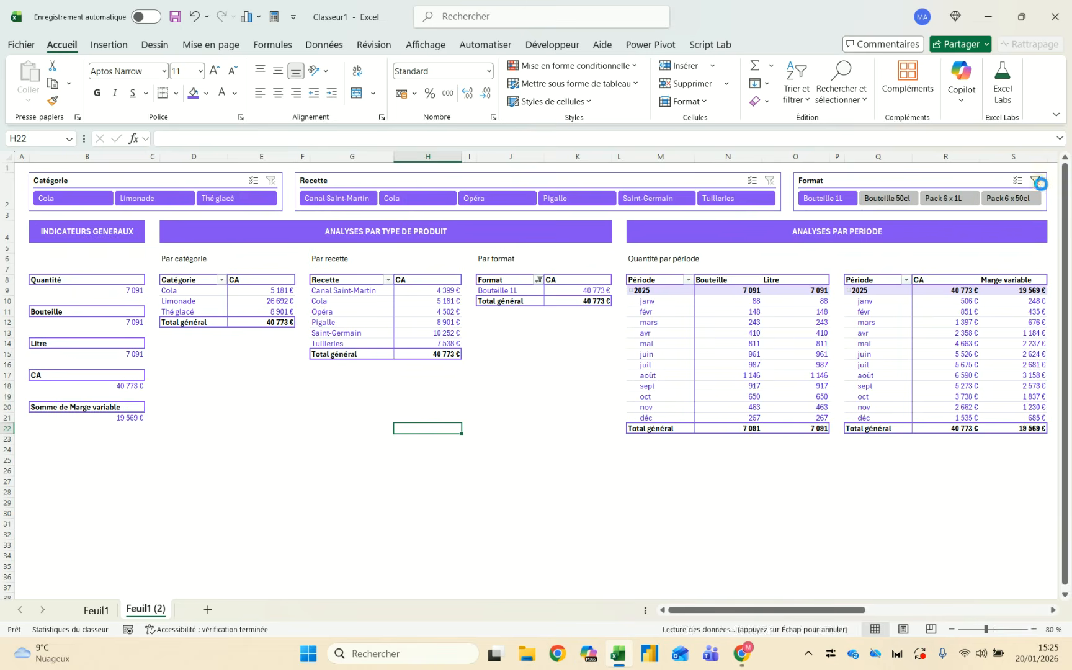
Compare with the reference image in the browser and add the subtitle "CA & marge par période" in Q6, reusing the formatting of M6
key(alt+Tab)
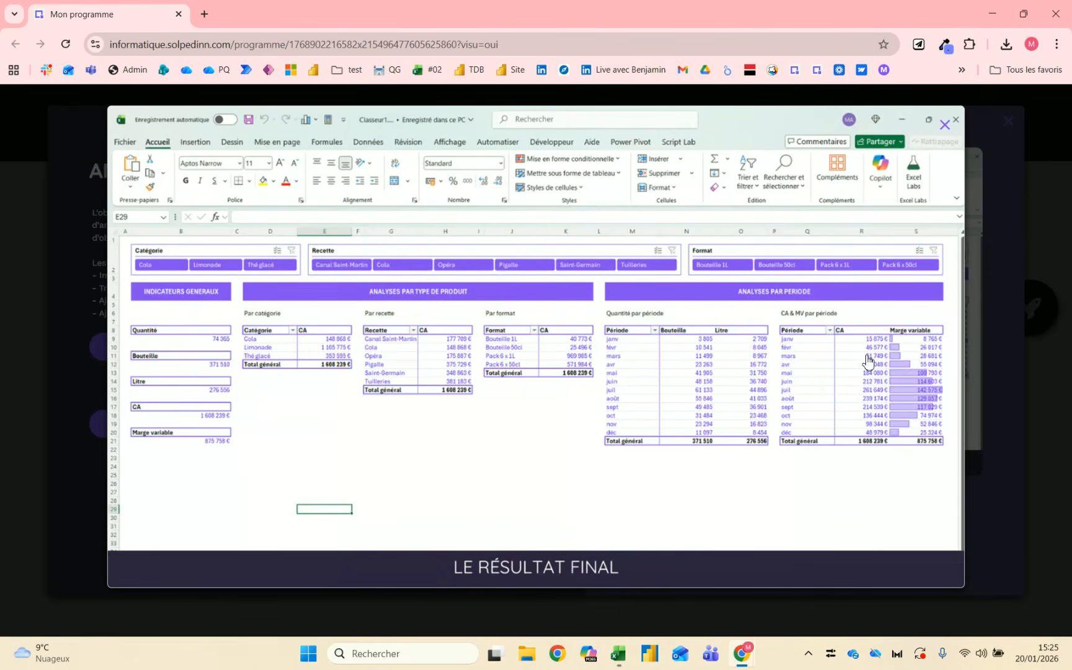
key(alt+Tab)
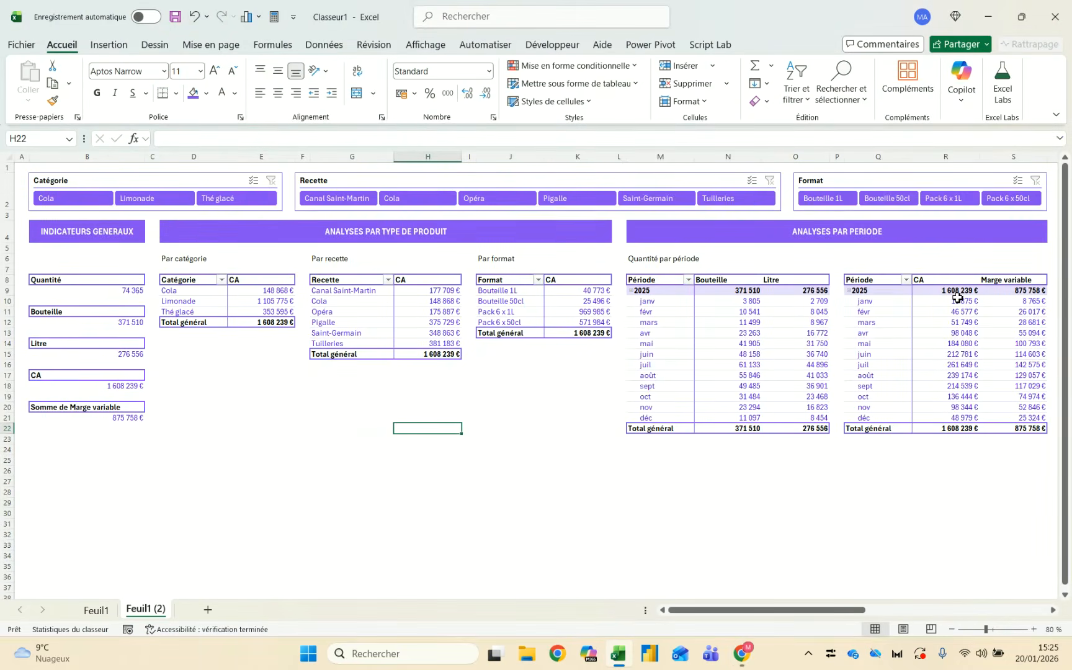
click(668, 260)
key(ctrl+c)
key(Right)
key(Right)
key(Right)
key(ctrl+v)
key(Escape)
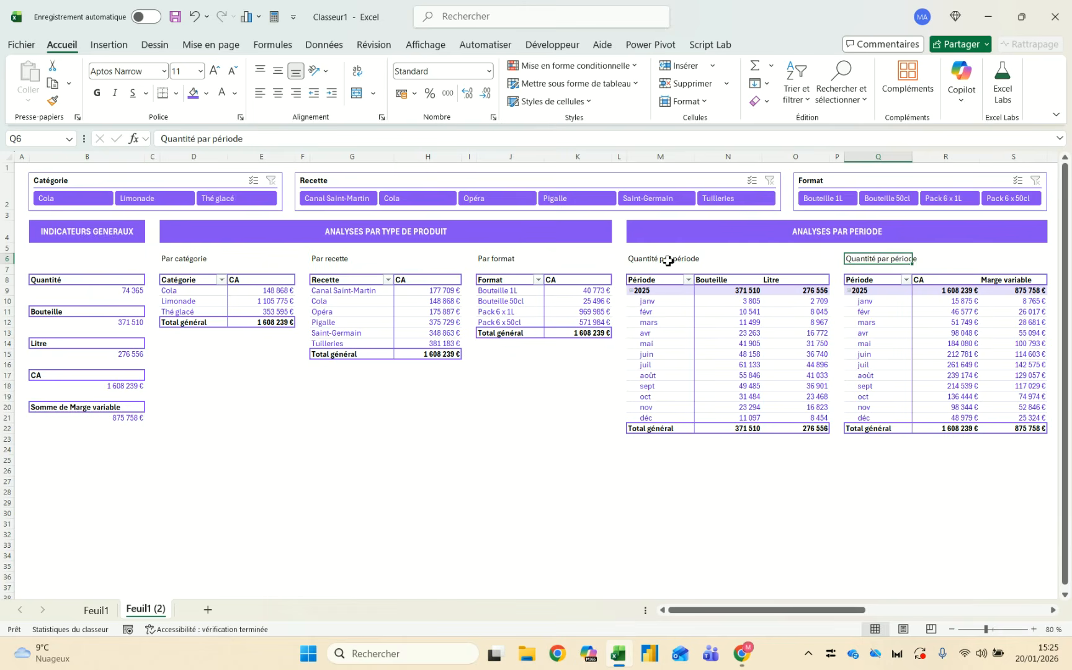
text(CA & marge par)
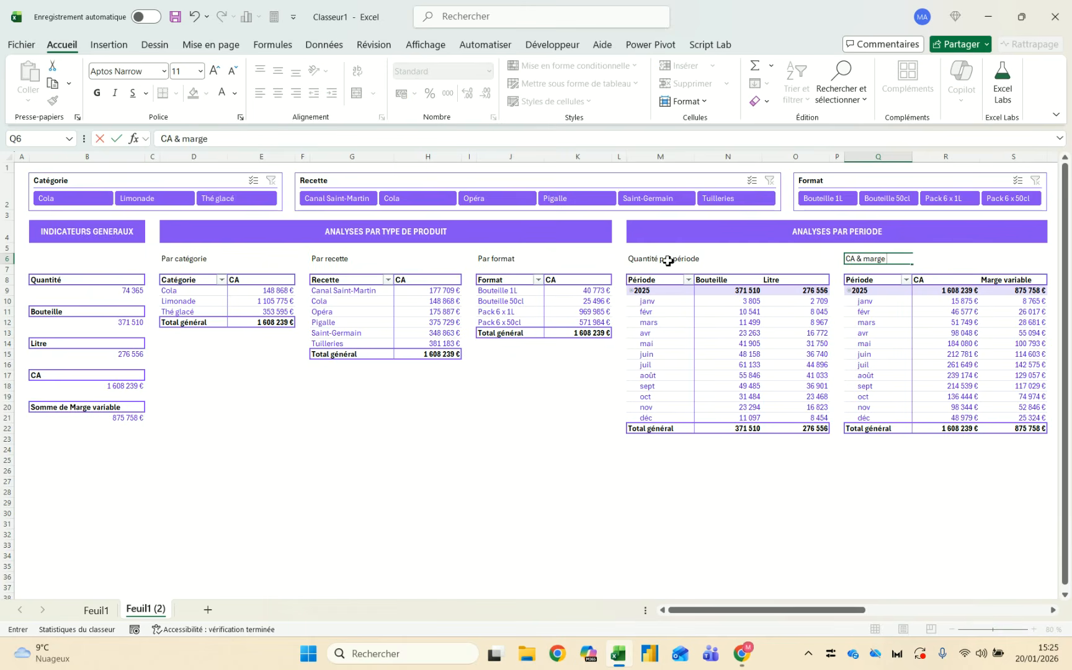
text( période)
key(Return)
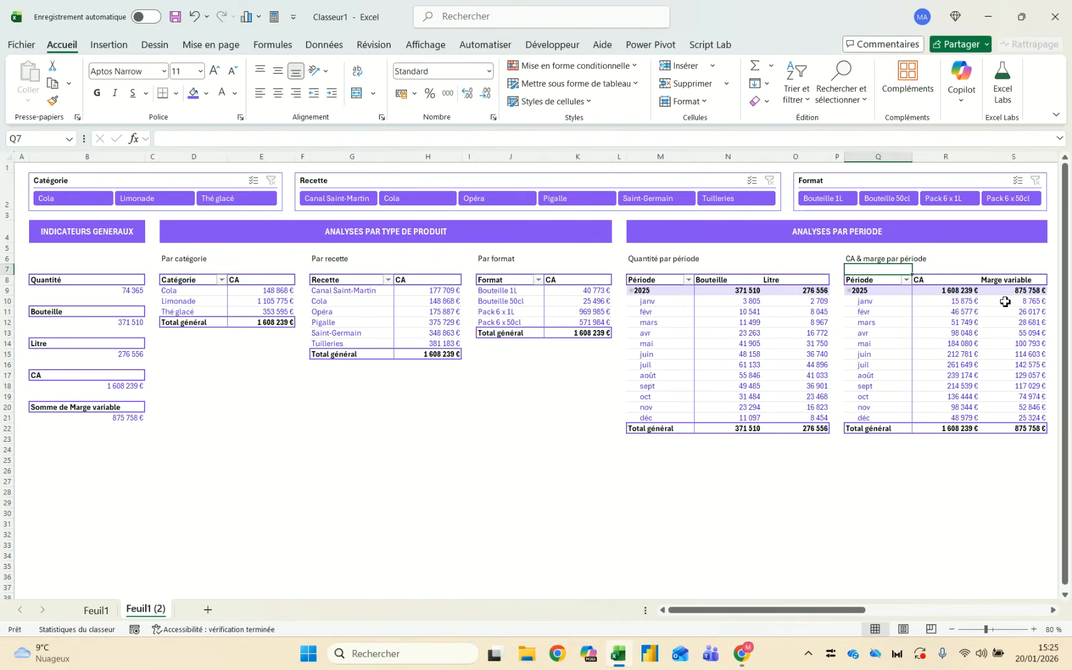
Start a custom data bar rule on the January Marge variable value in S10 with a light purple solid fill
click(1005, 302)
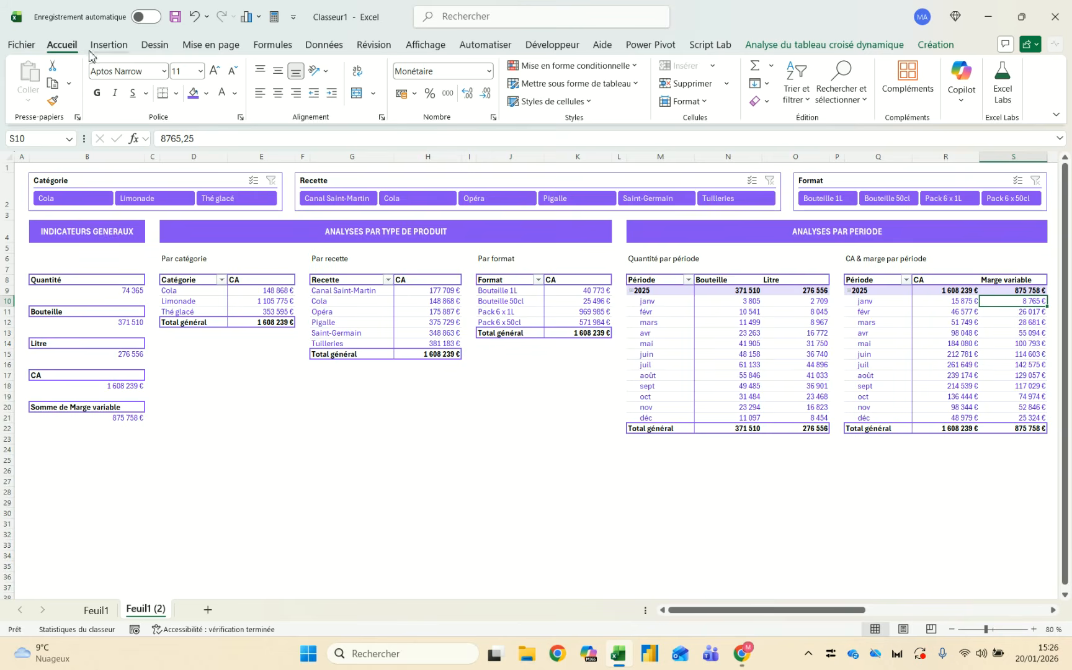
click(605, 62)
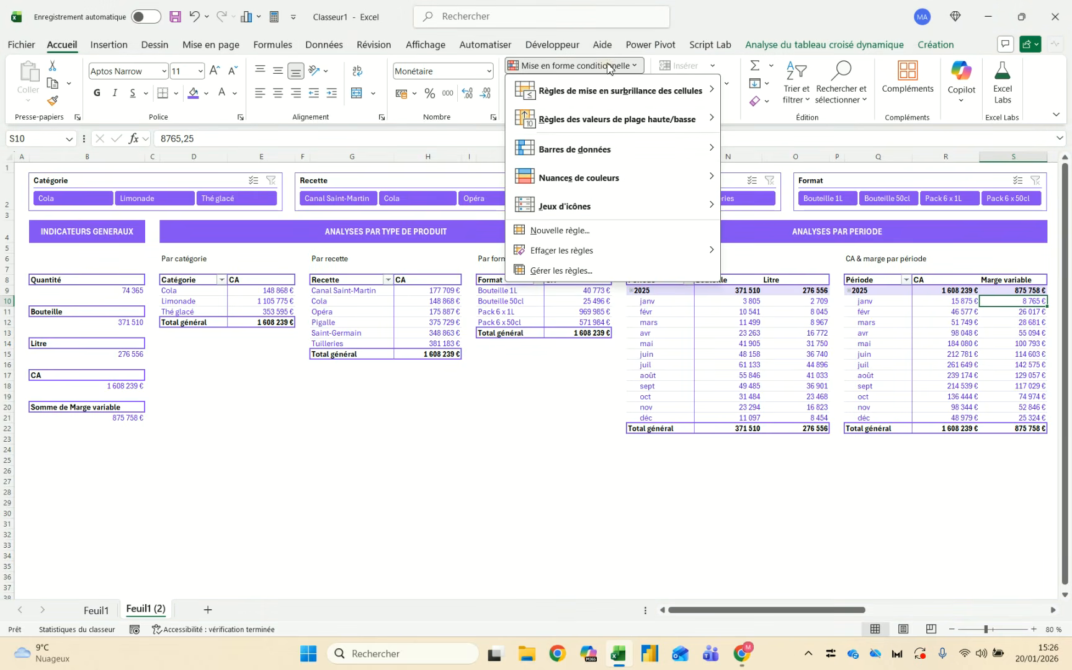
mouse_move(589, 150)
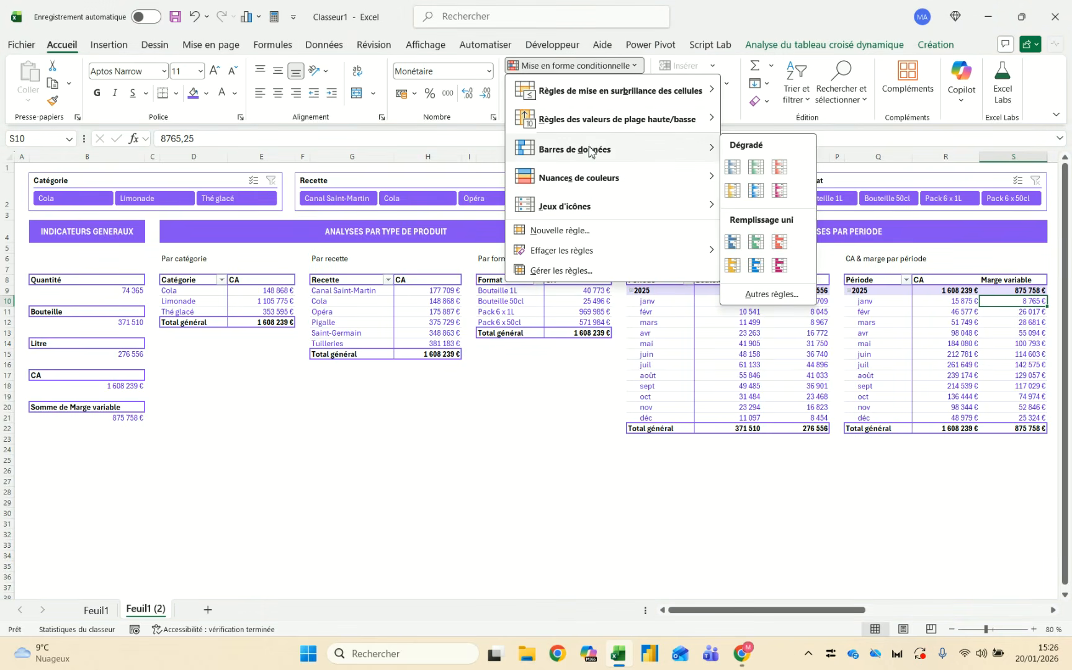
click(771, 295)
click(266, 342)
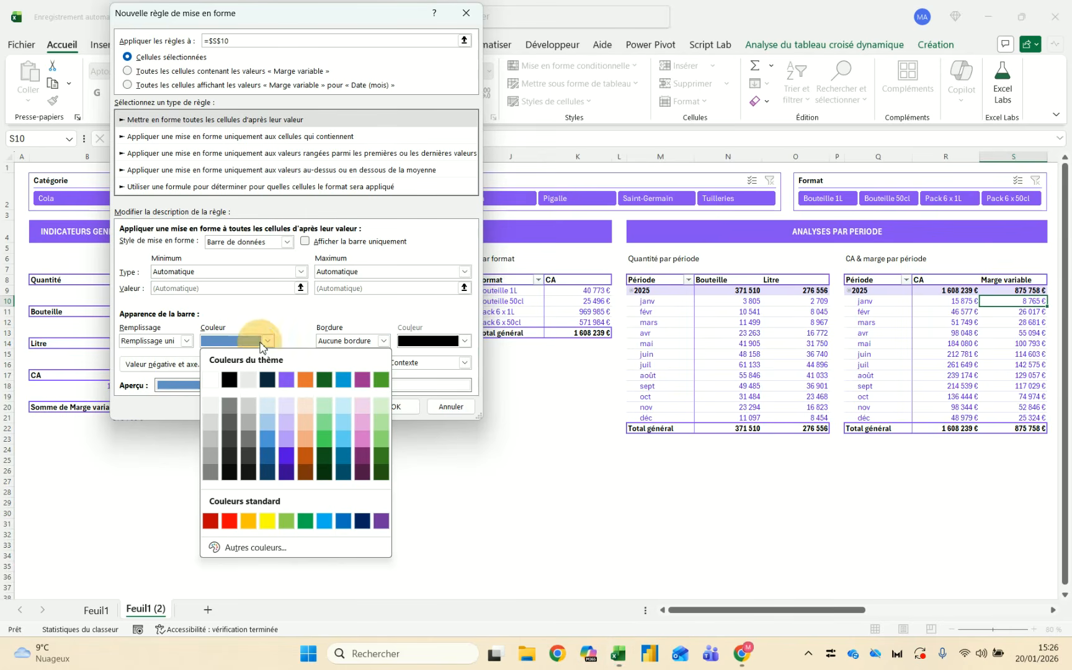
click(288, 411)
Give the data bars a solid border (Bordure pleine) in the theme's purple
click(382, 341)
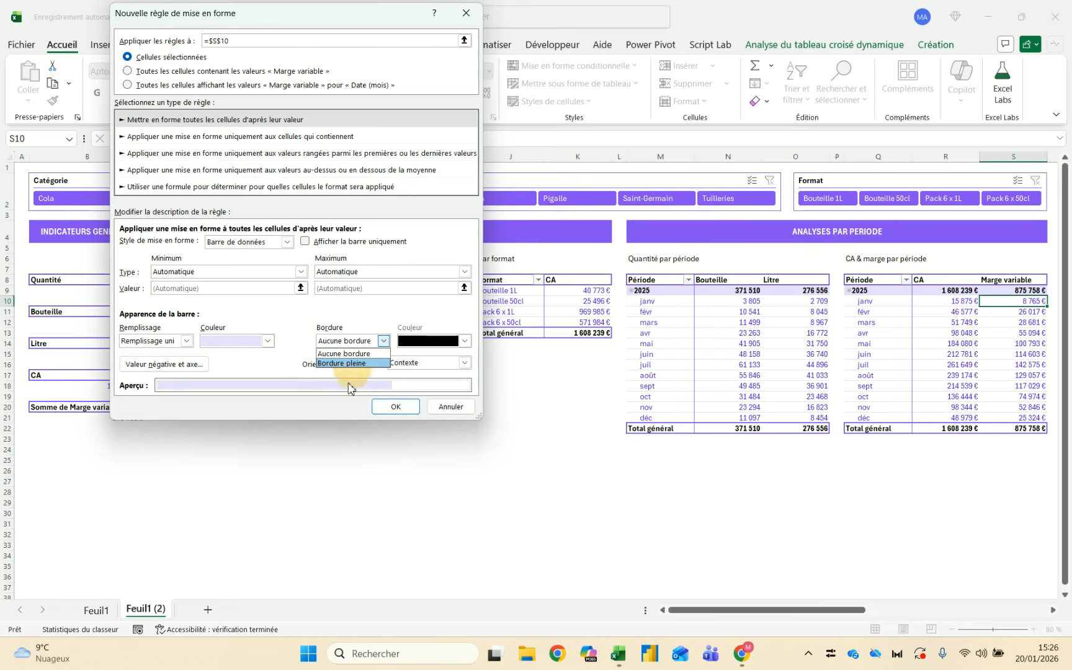
click(357, 363)
click(410, 340)
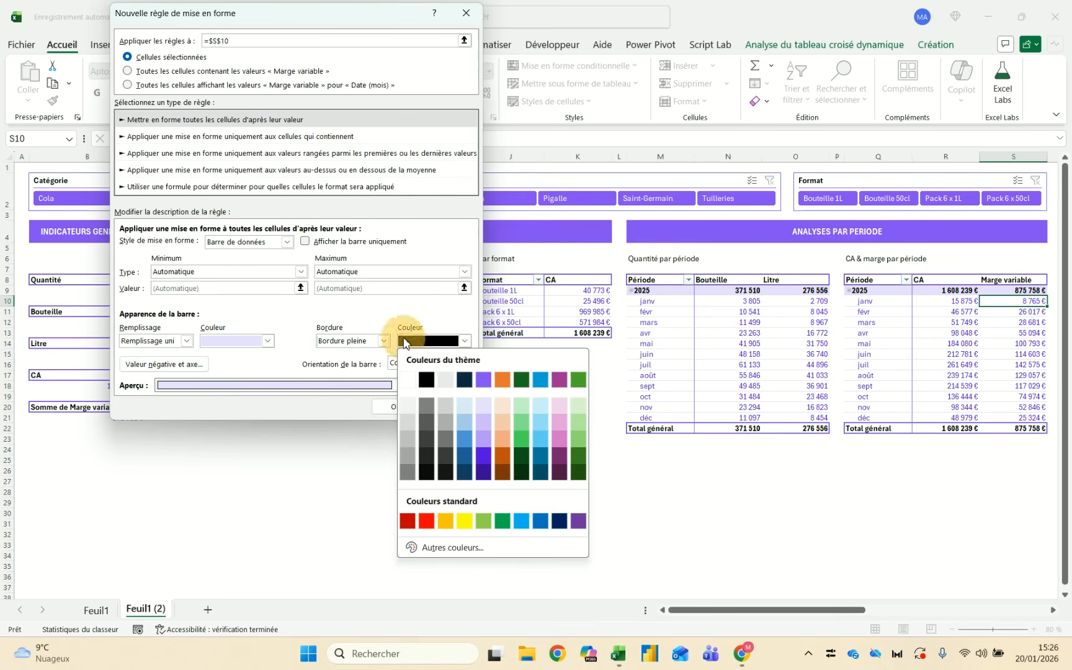
click(483, 385)
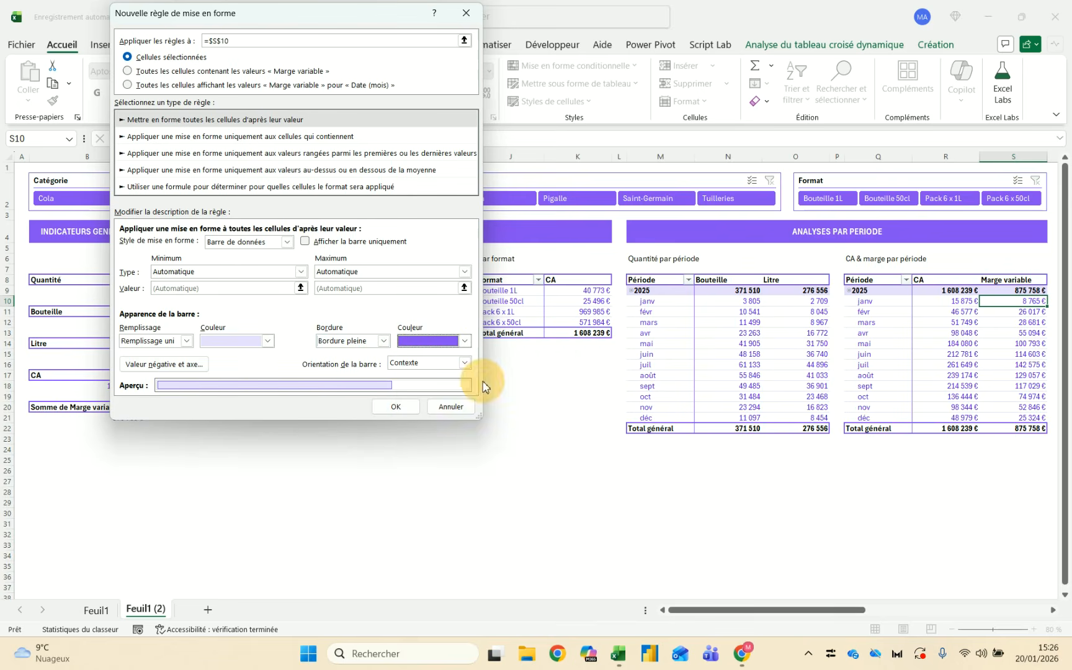
Apply the data bar rule to all cells showing "Marge variable" values for "Date (mois)" and deselect the pivot table
click(190, 87)
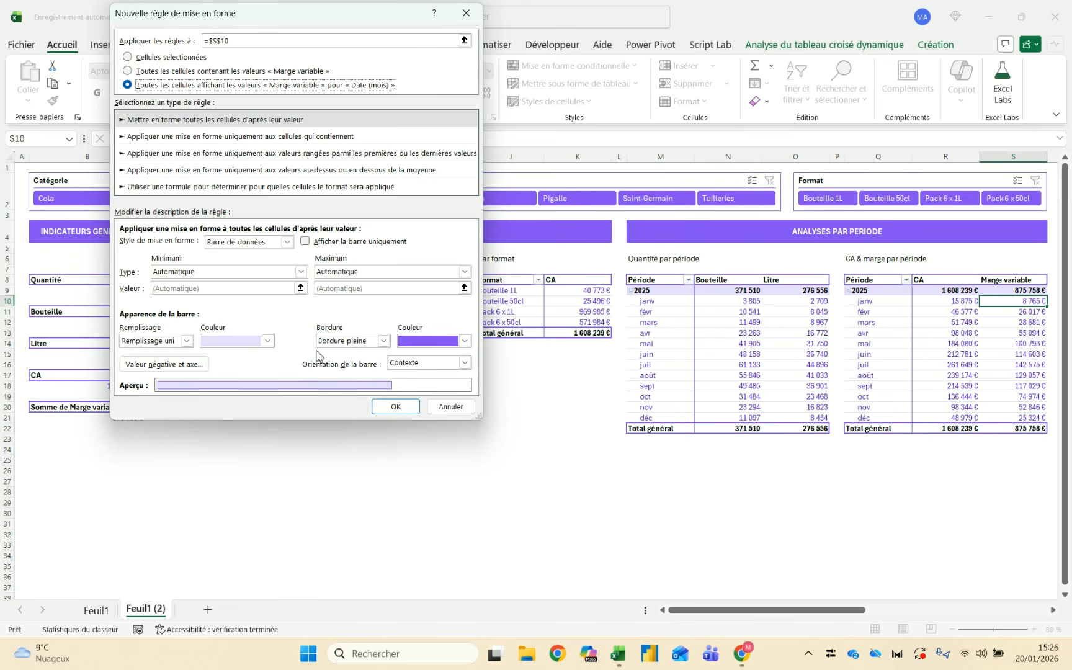
click(401, 406)
click(385, 471)
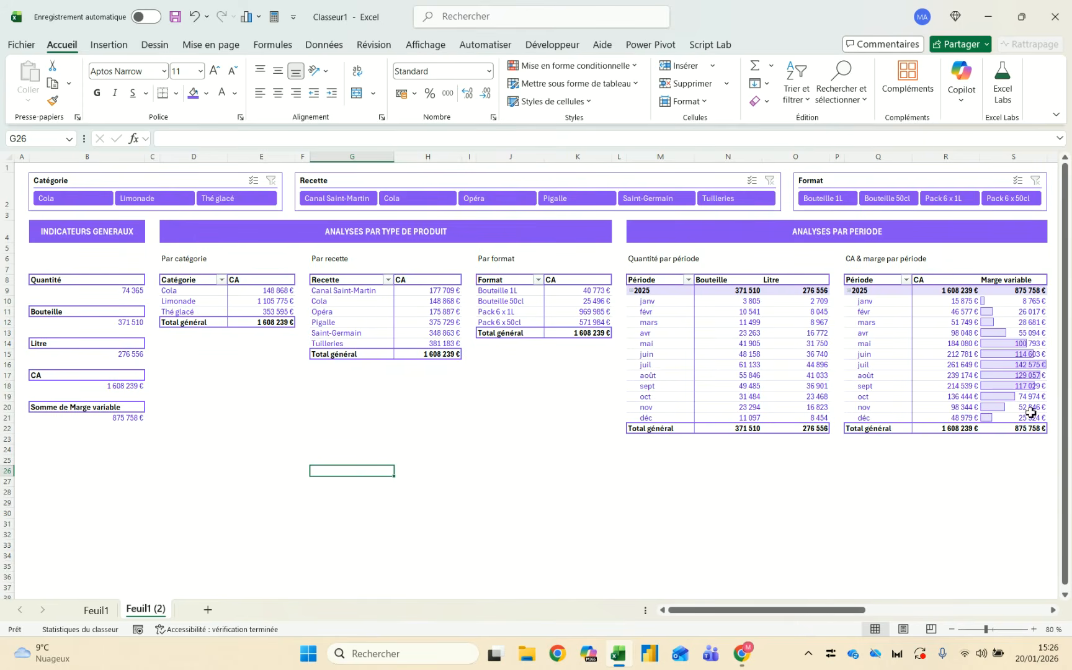
Test the data bars by filtering the Recette slicer on Canal Saint-Martin and Cola, clearing the filter after checking
click(355, 205)
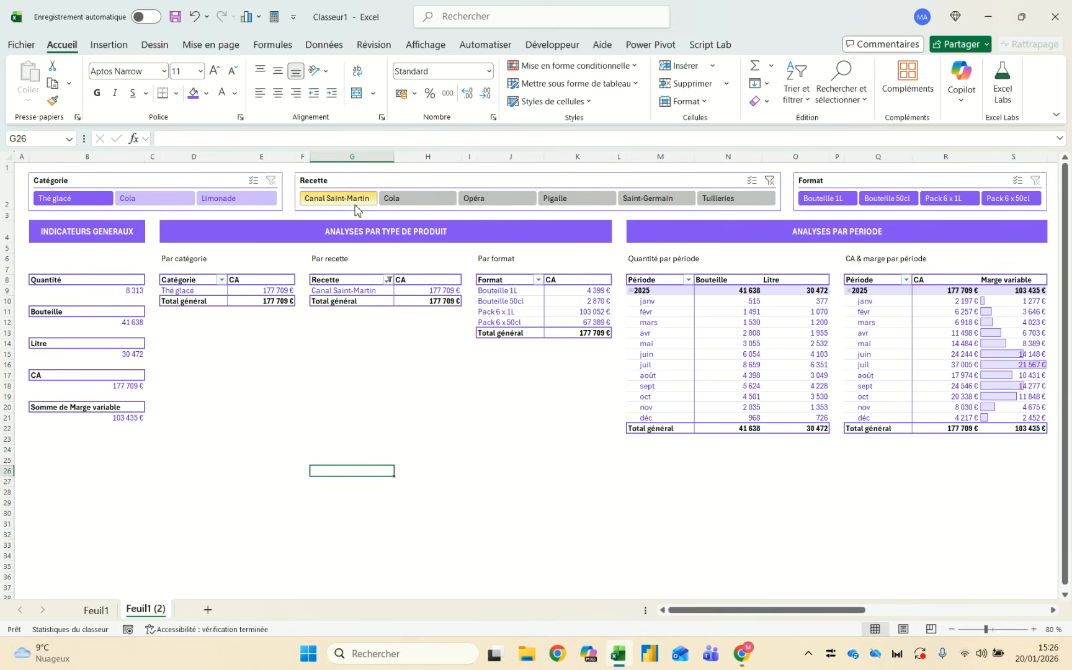
click(421, 205)
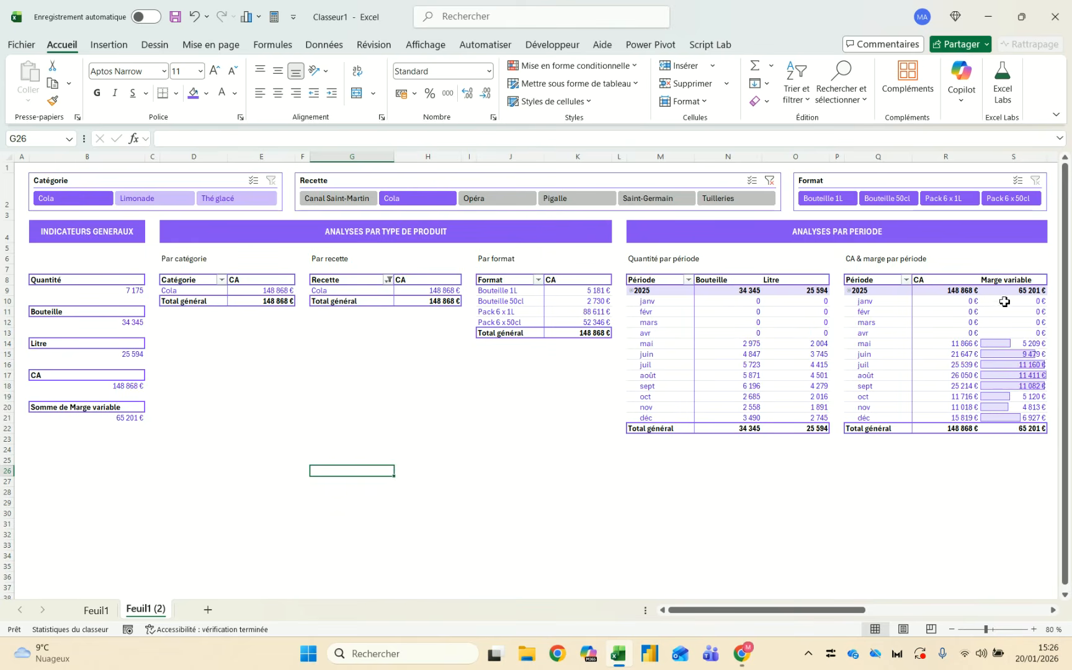
click(770, 180)
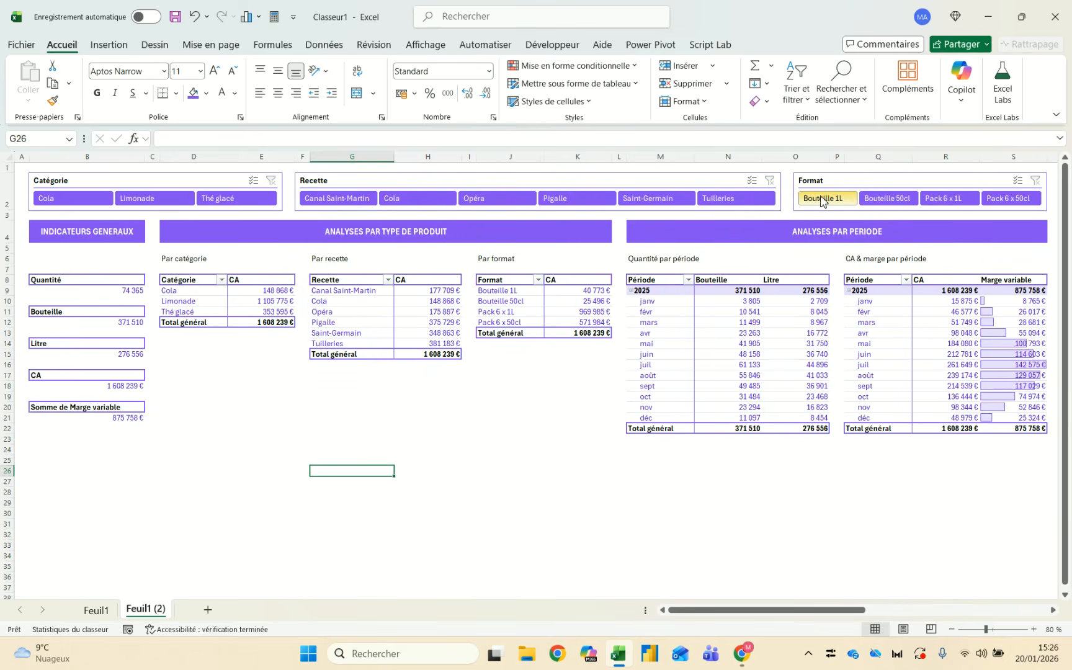
click(441, 204)
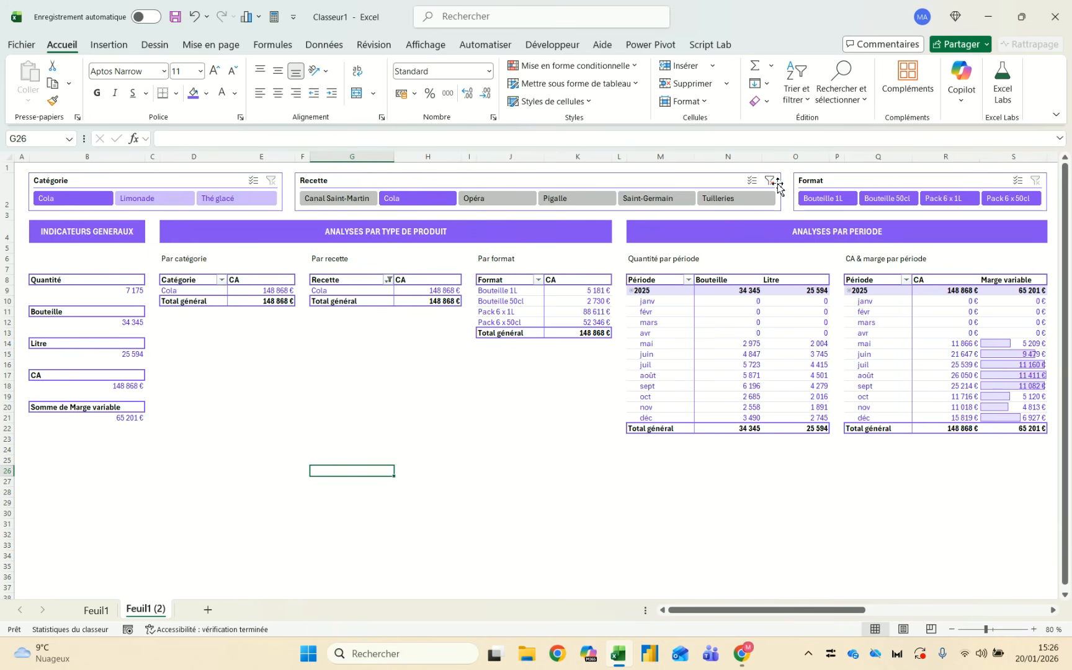
click(772, 187)
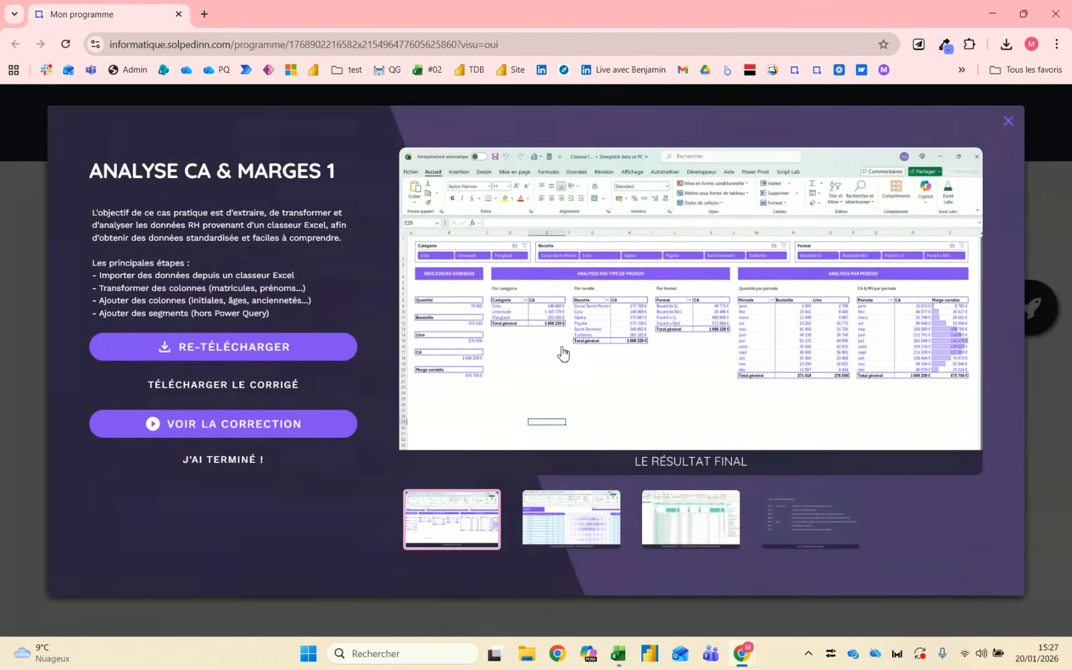
Close the exercise's reference image in the browser, look over the program page, and return to the Excel workbook
click(1008, 121)
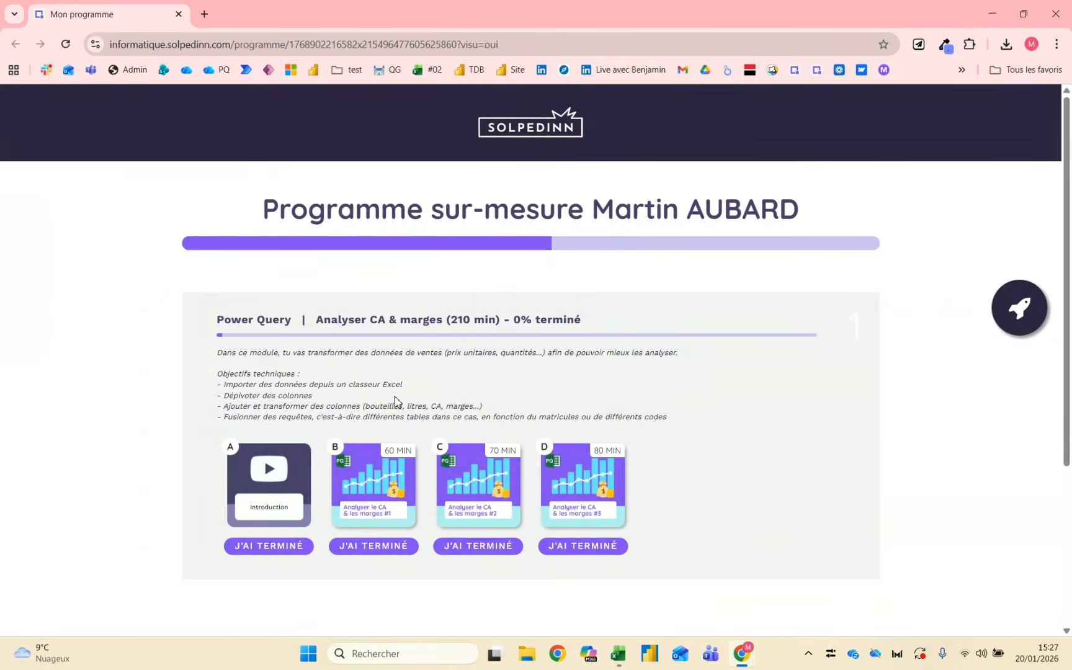
scroll(397, 400, down, 1)
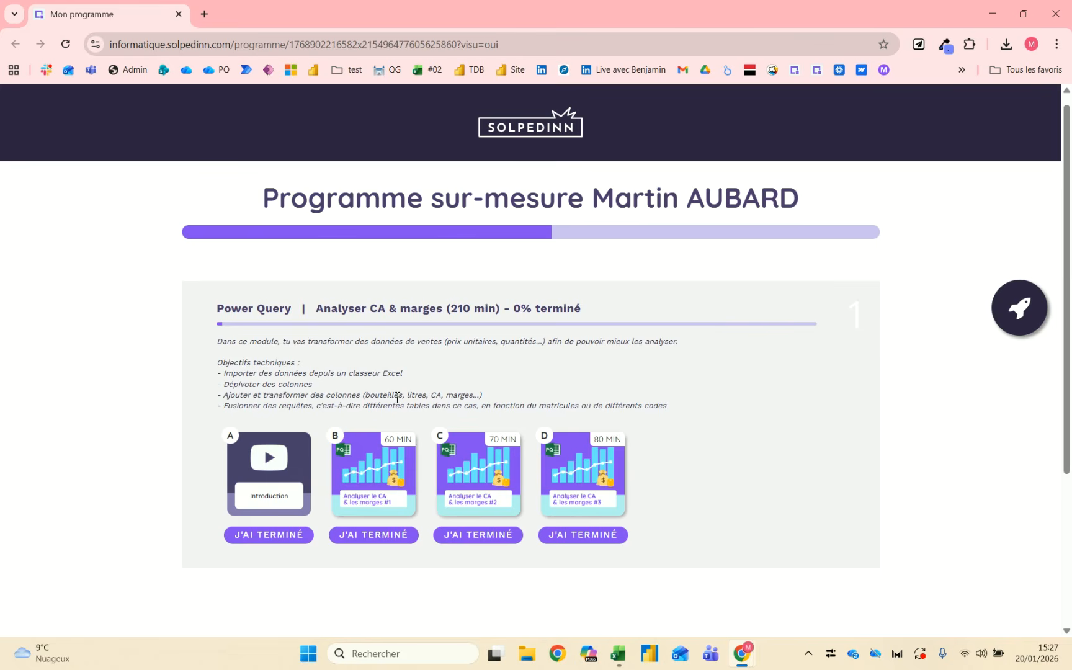
key(alt+Tab)
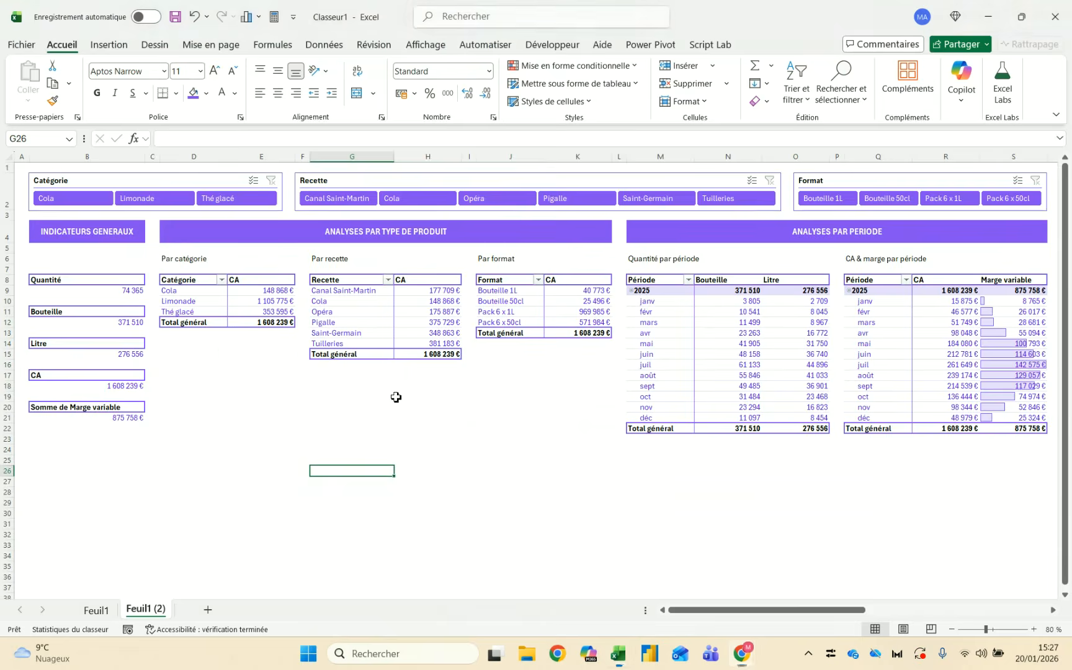